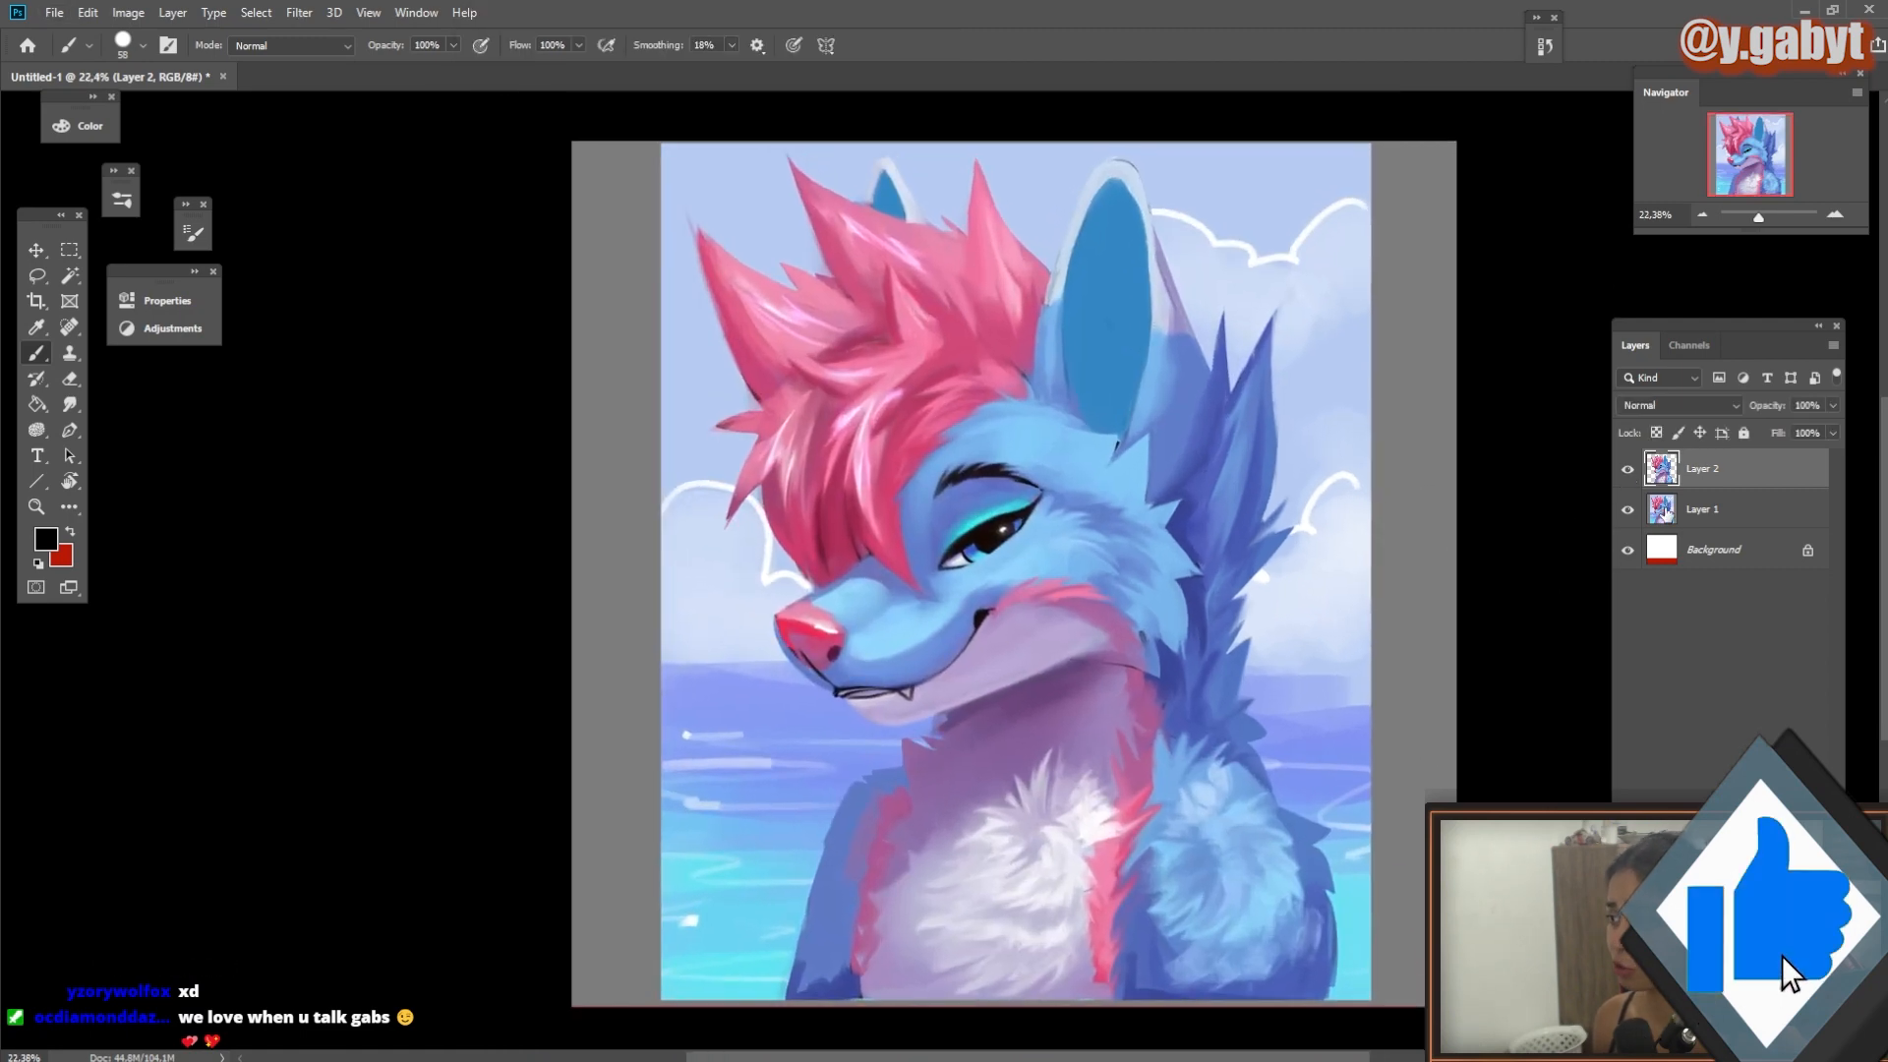
# Step: Try a black horizontal brush stroke along the horizon on Layer 1, and undo it
pyautogui.click(1666, 514)
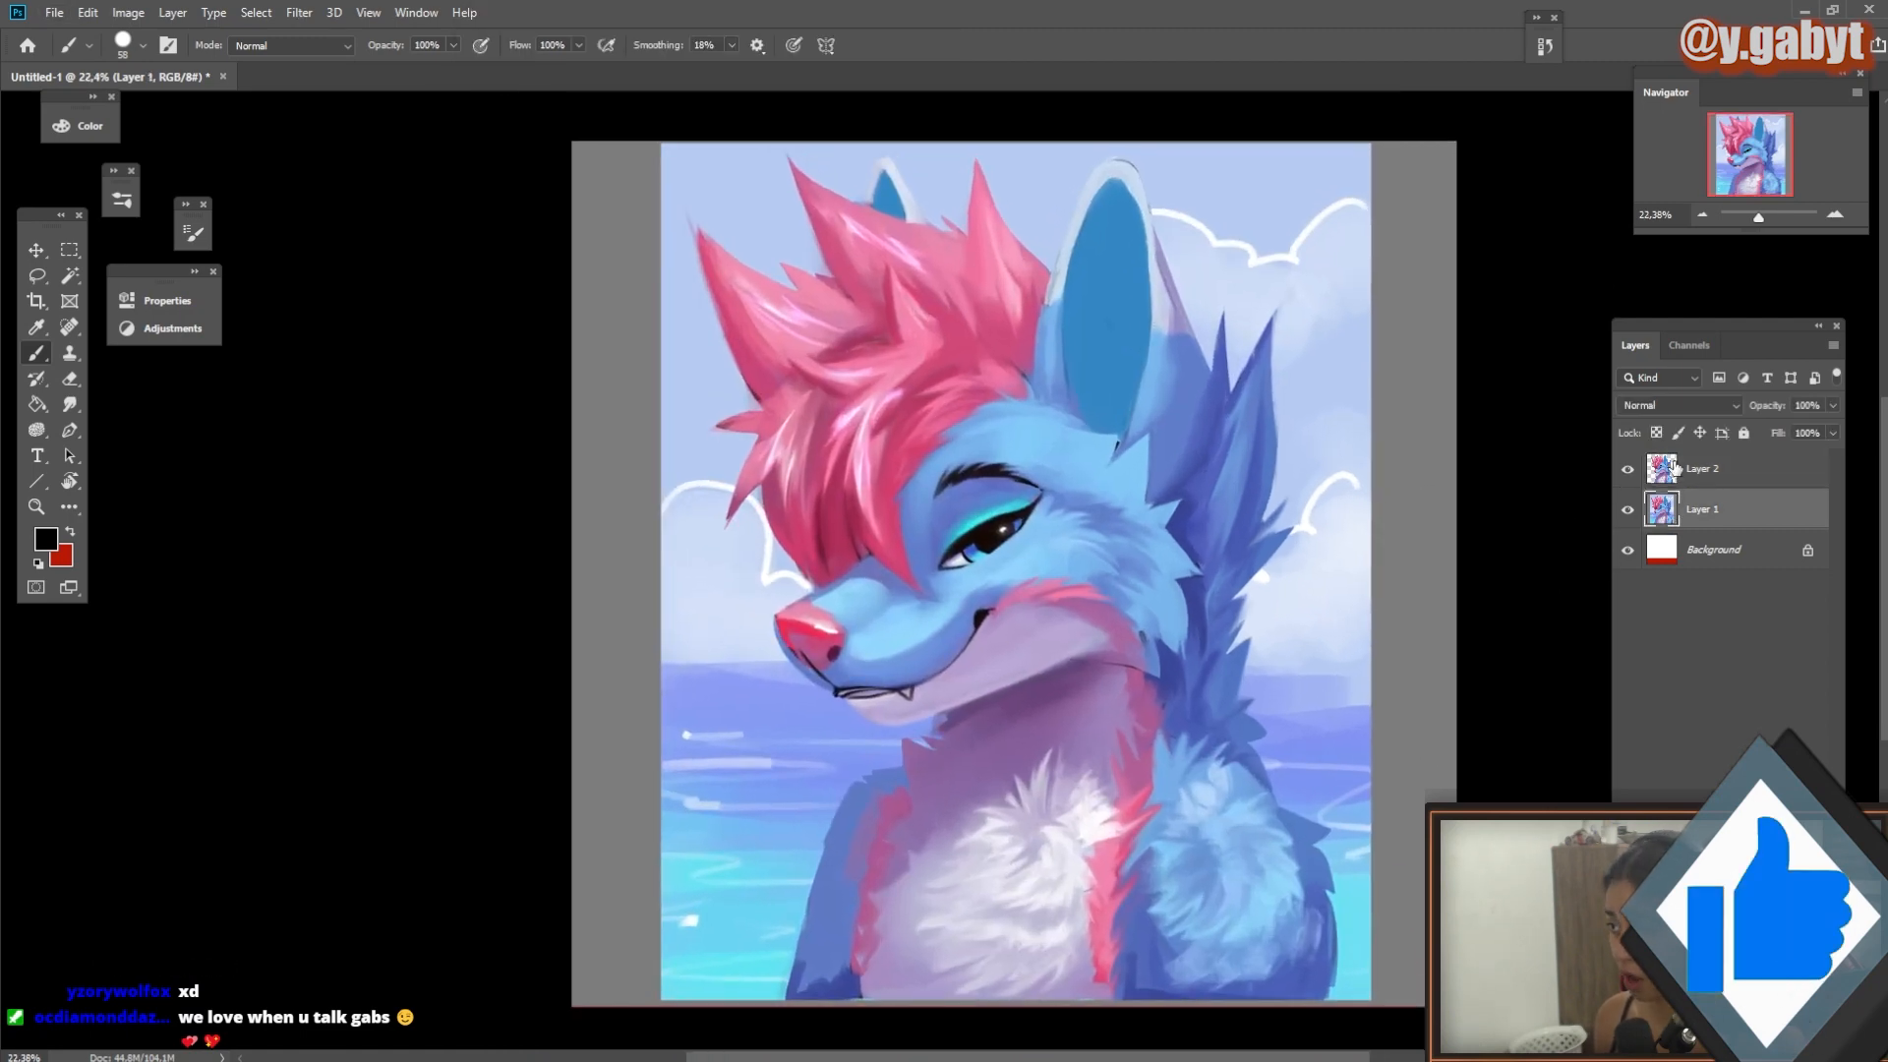
pyautogui.hotkey('ctrl', '+')
pyautogui.moveTo(1307, 814); pyautogui.dragTo(1399, 809)
pyautogui.scroll(-3, 1413, 761)
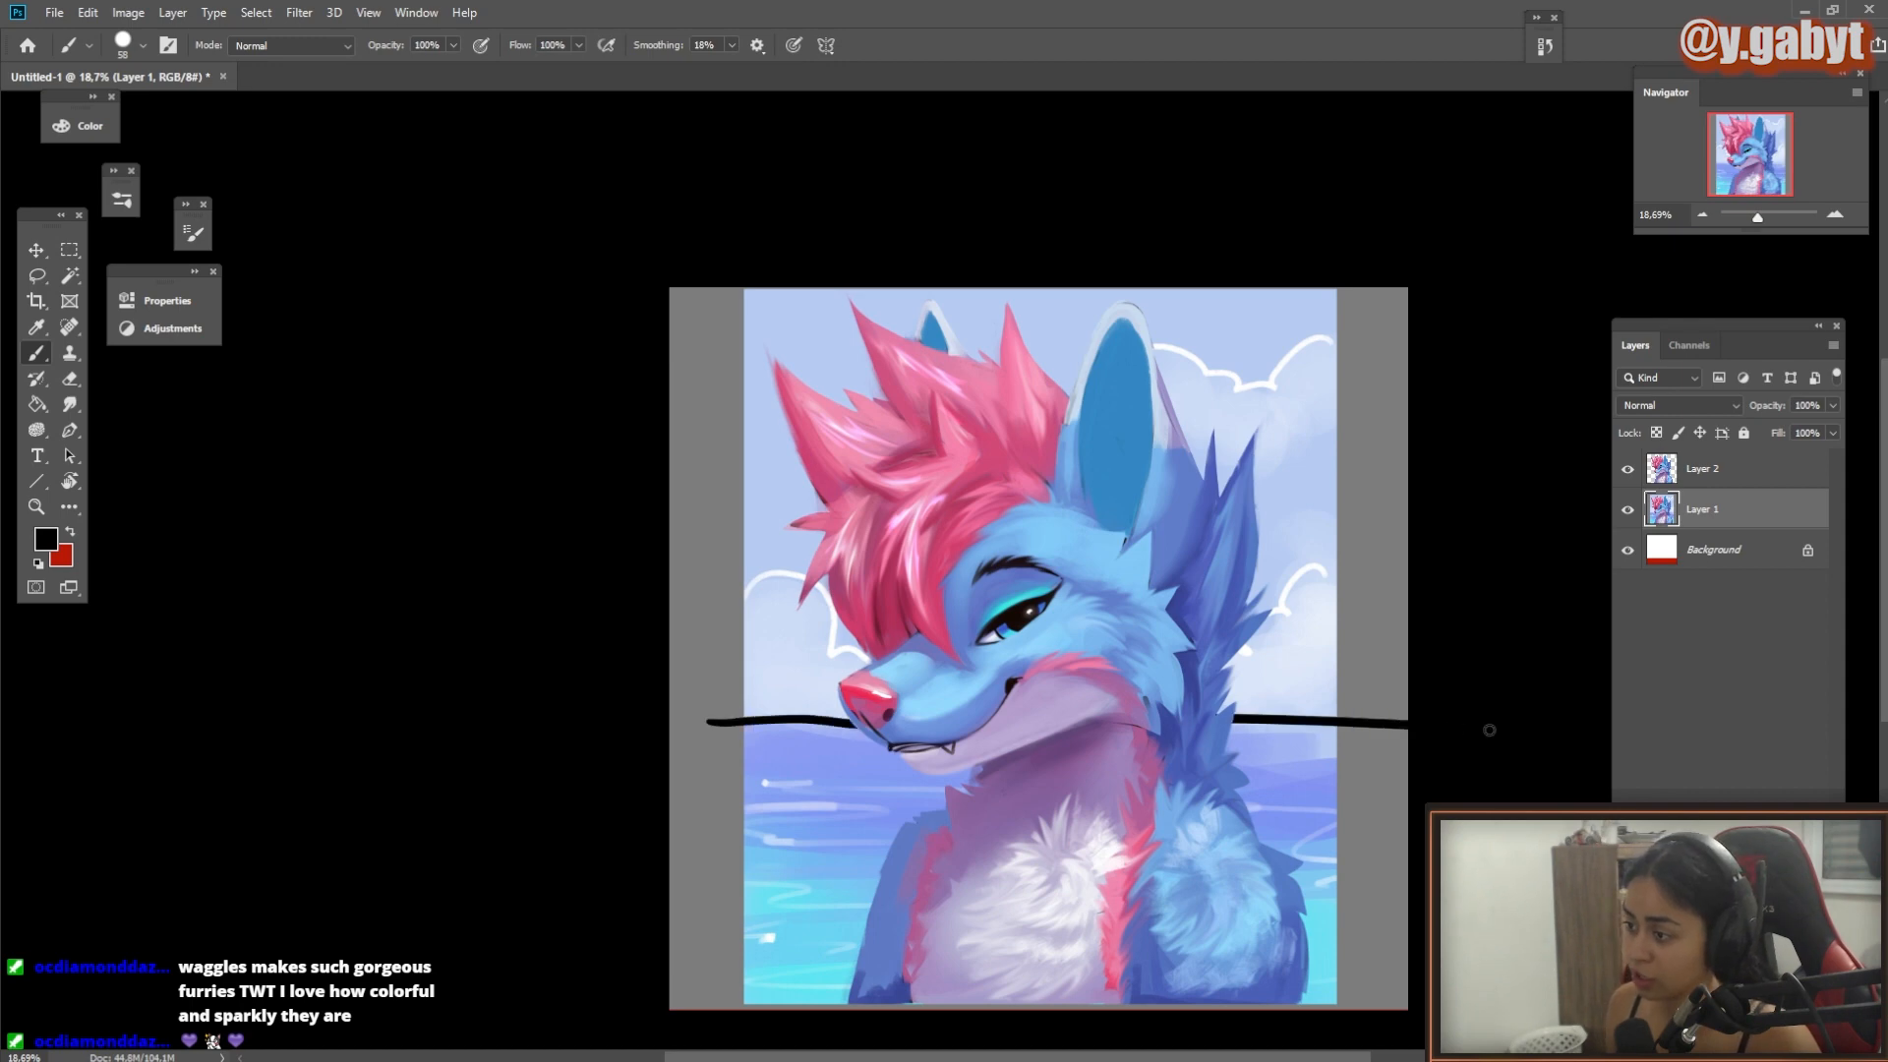
pyautogui.hotkey('ctrl', 'z')
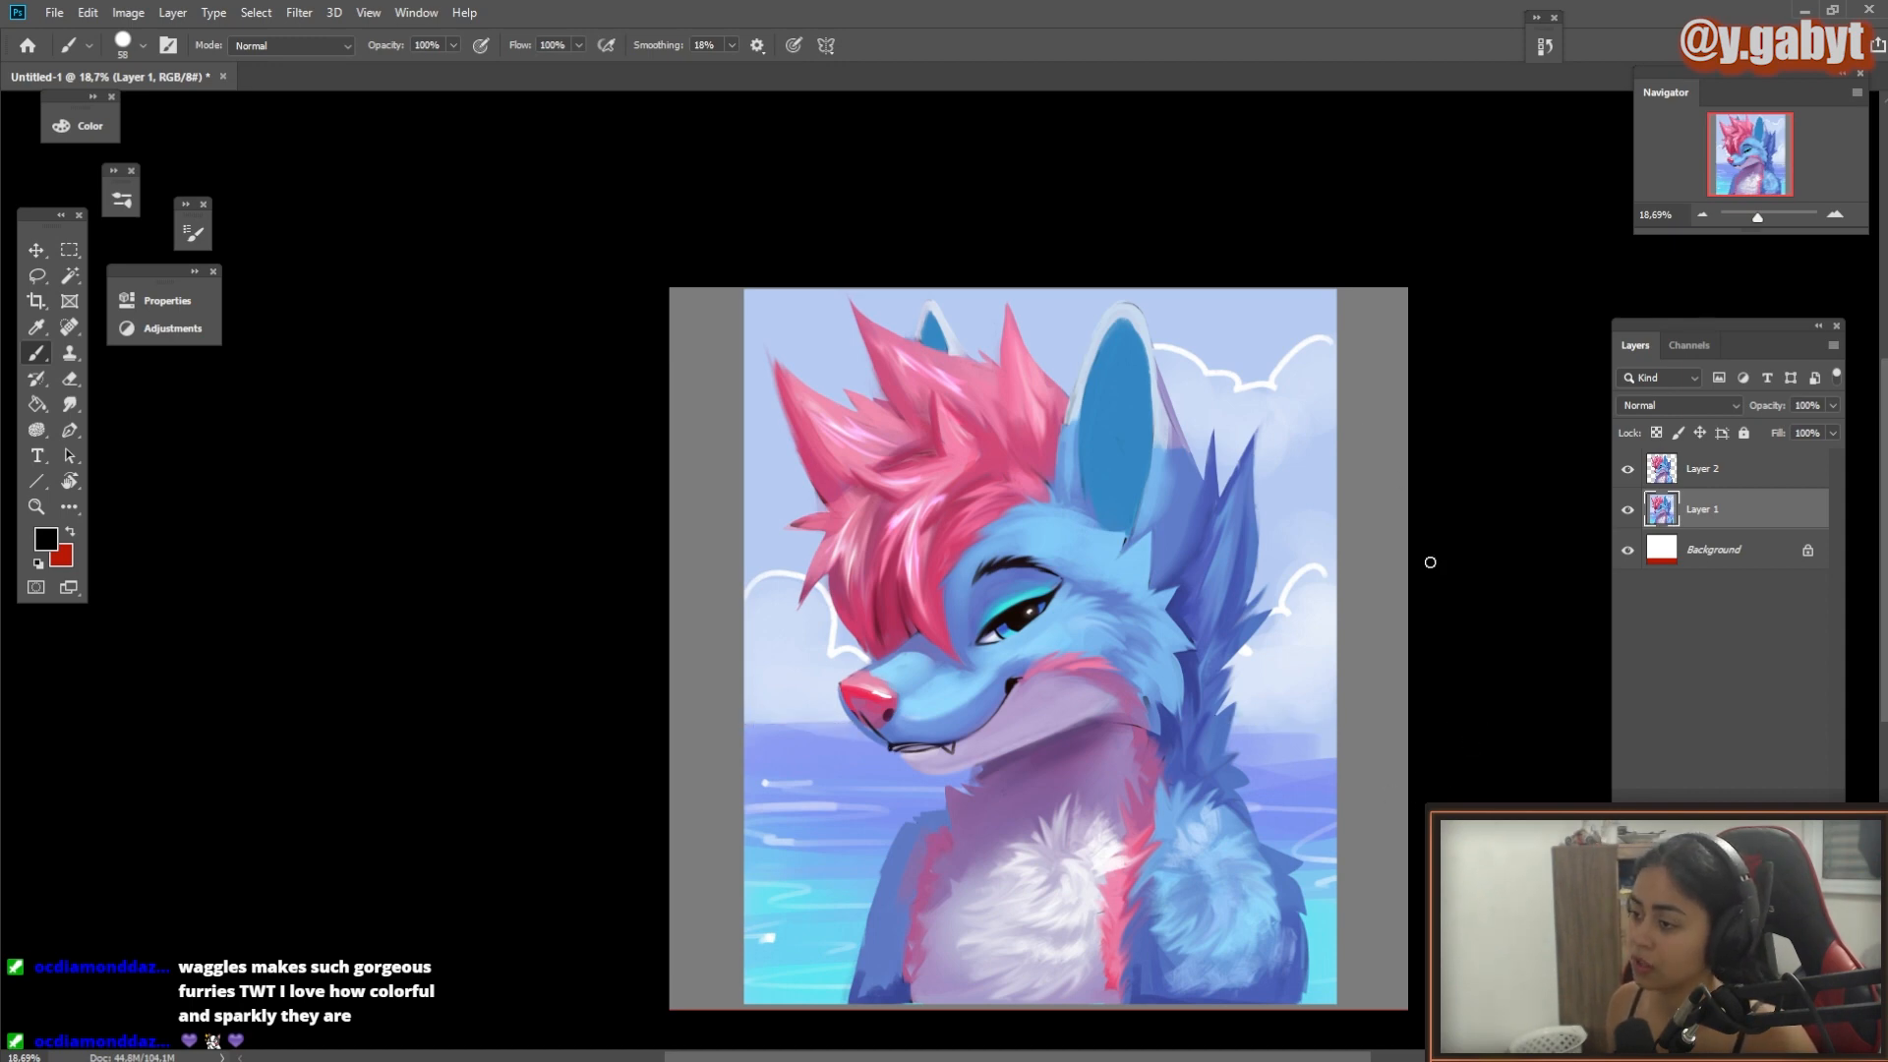
# Step: Try black marking strokes on Layer 2 in the sky beside the near ear and the back fur, undoing each one
pyautogui.moveTo(1033, 646); pyautogui.dragTo(1131, 678)
pyautogui.moveTo(725, 846); pyautogui.dragTo(904, 701)
pyautogui.moveTo(1235, 687); pyautogui.dragTo(548, 735)
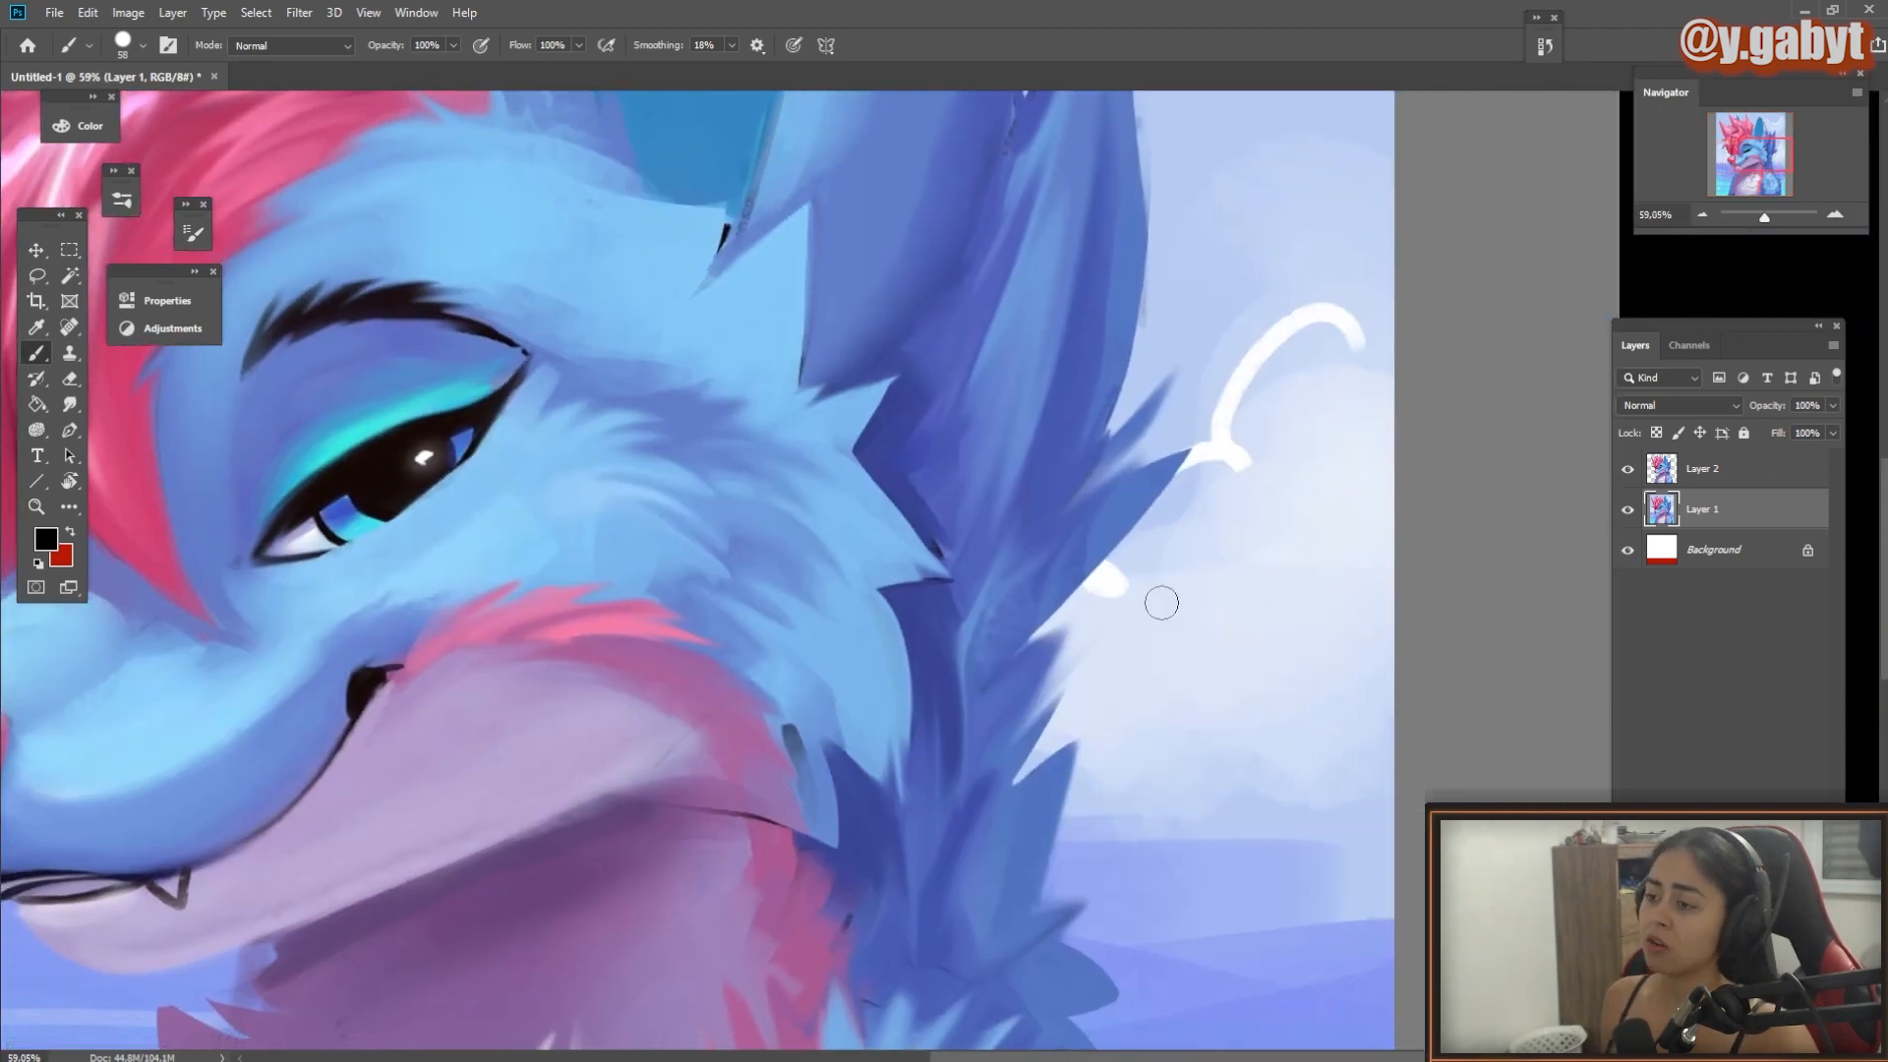
pyautogui.click(1702, 469)
pyautogui.scroll(-5, 479, 346)
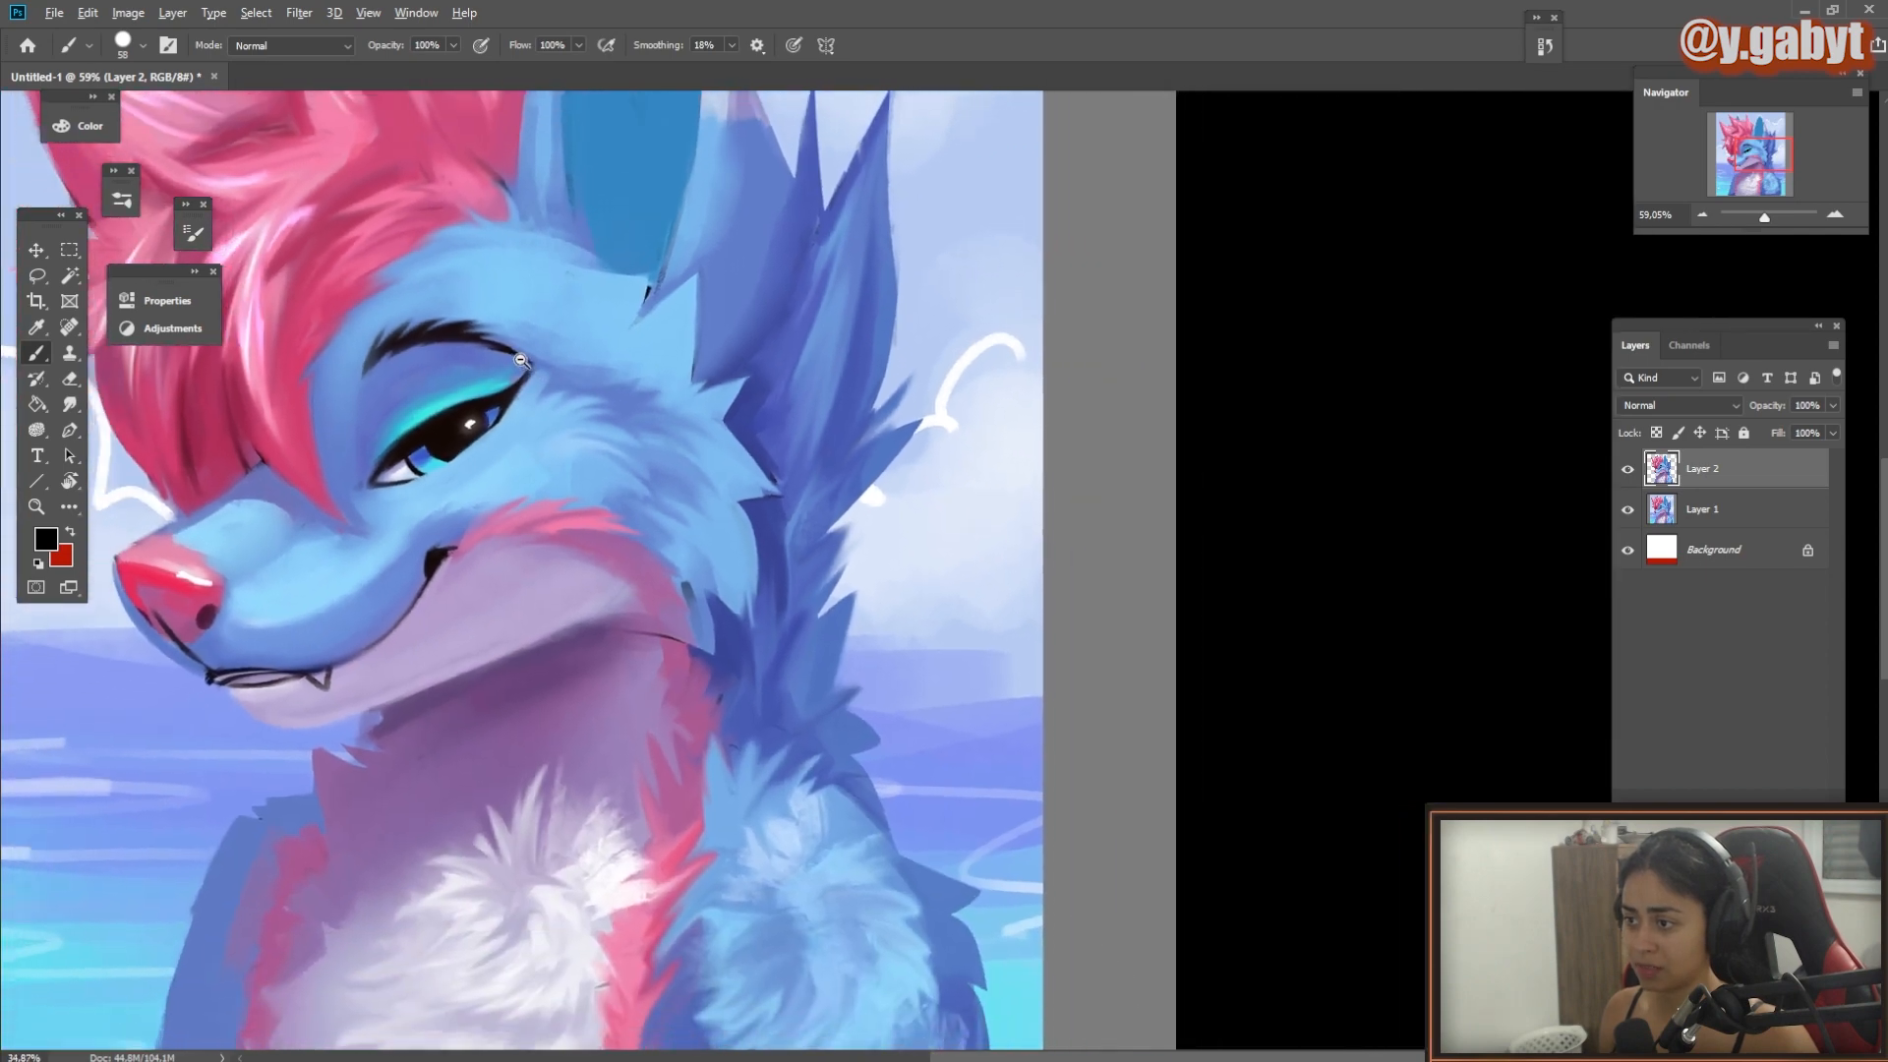
pyautogui.moveTo(598, 395); pyautogui.dragTo(748, 523)
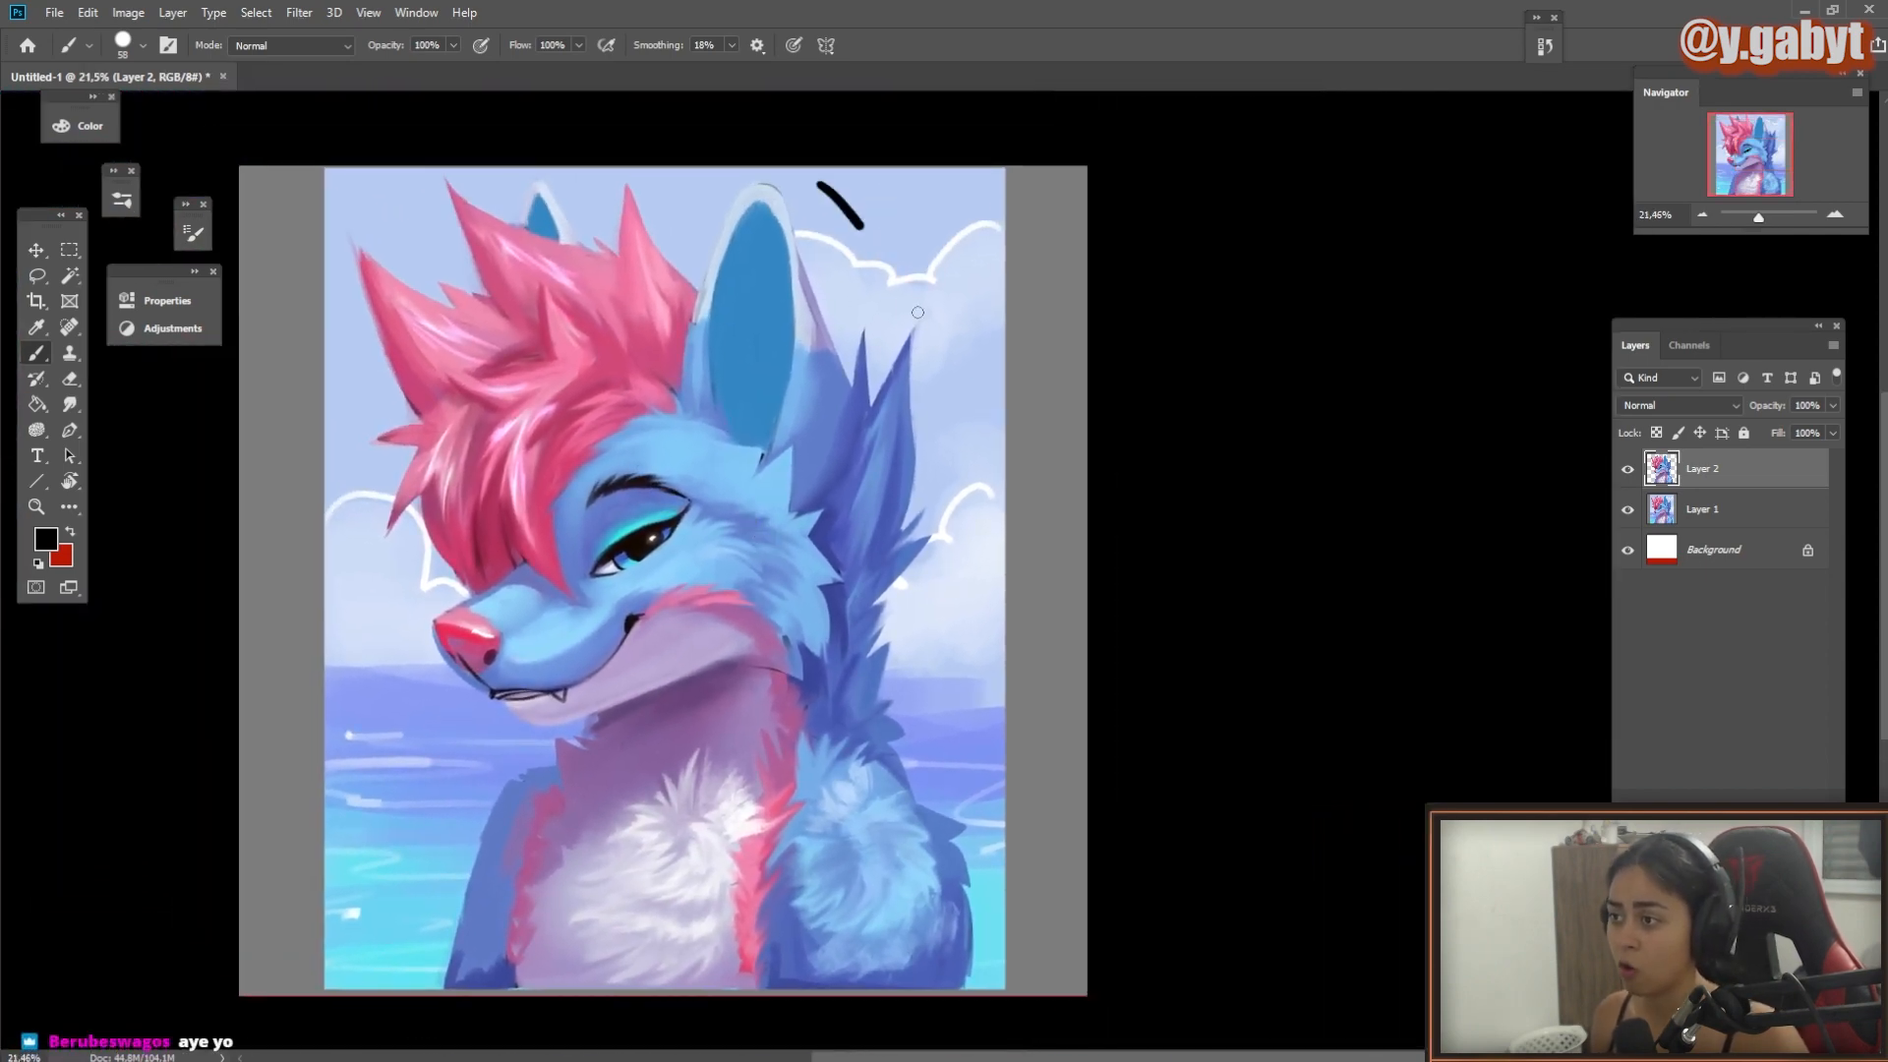
pyautogui.moveTo(917, 313)
pyautogui.mouseDown()
pyautogui.moveTo(979, 1023)
pyautogui.moveTo(872, 169)
pyautogui.mouseUp()
pyautogui.hotkey('ctrl', 'z')
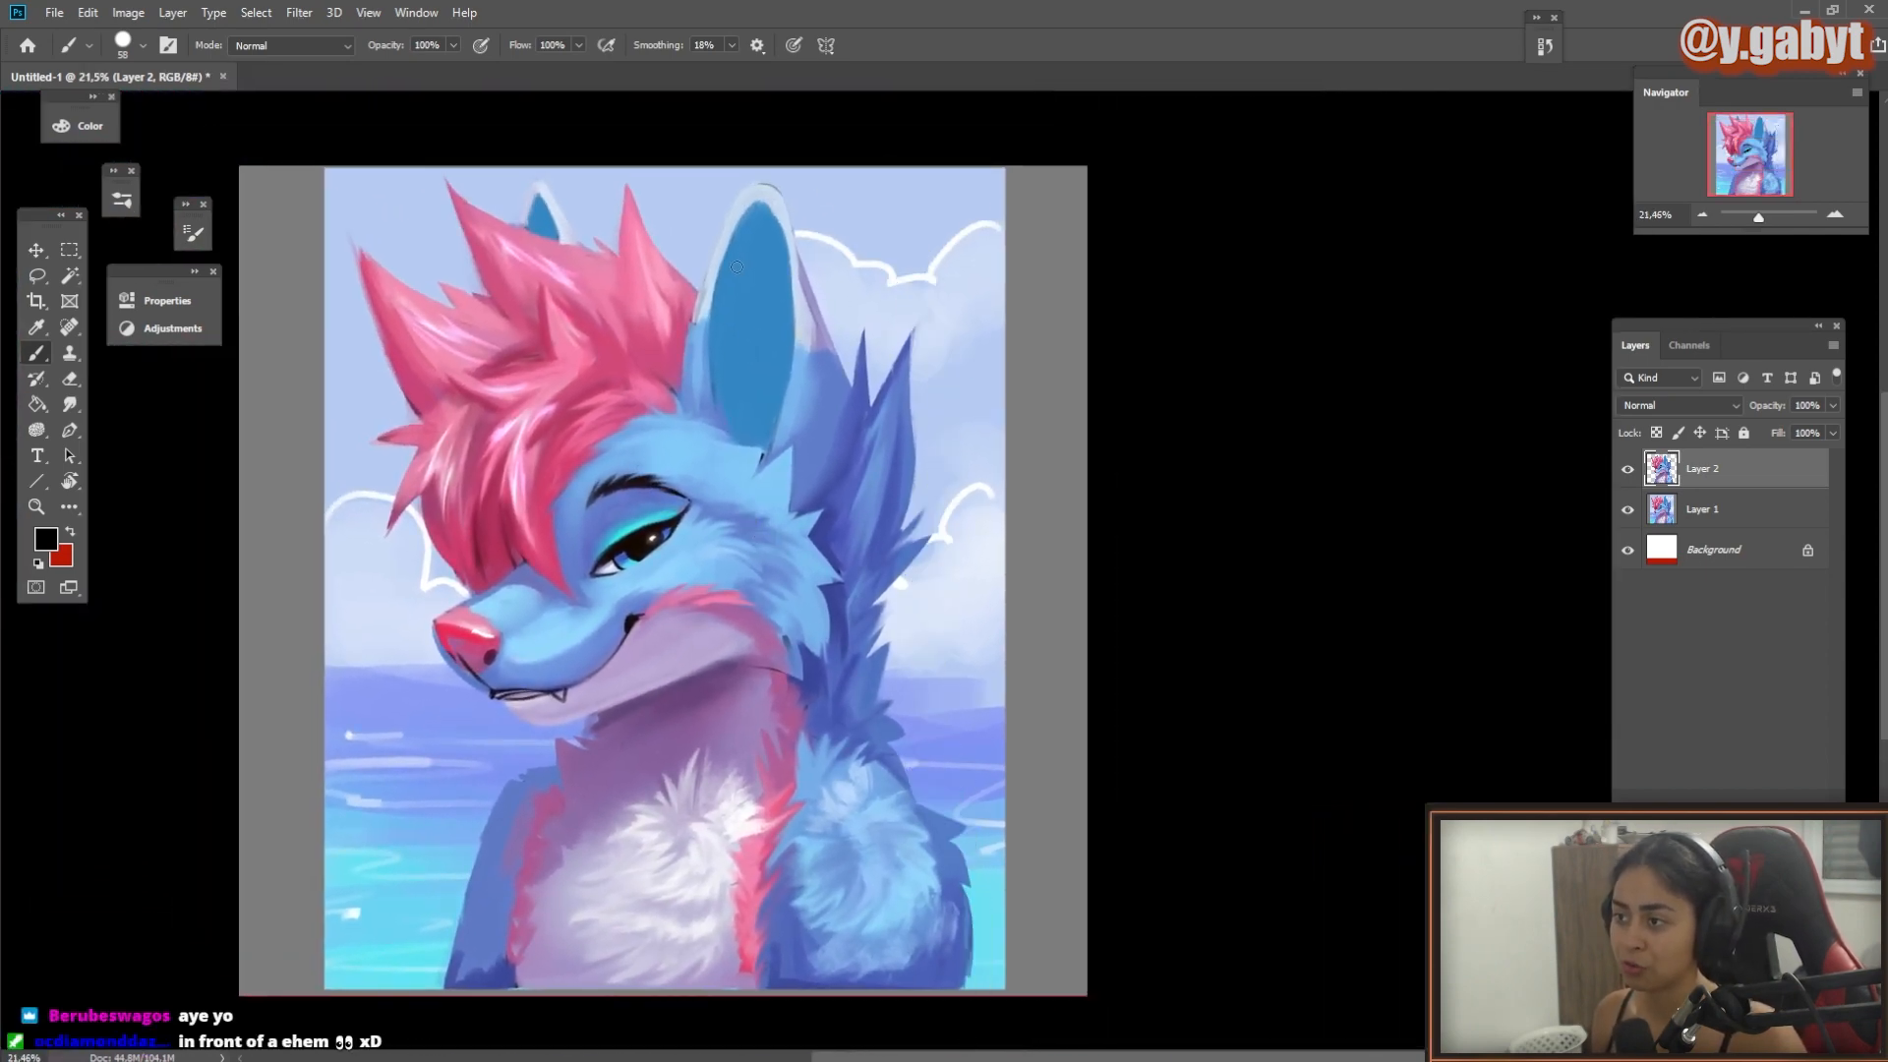
pyautogui.moveTo(988, 366)
pyautogui.mouseDown()
pyautogui.moveTo(360, 299)
pyautogui.moveTo(589, 861)
pyautogui.moveTo(954, 622)
pyautogui.moveTo(944, 668)
pyautogui.mouseUp()
pyautogui.hotkey('ctrl', 'z')
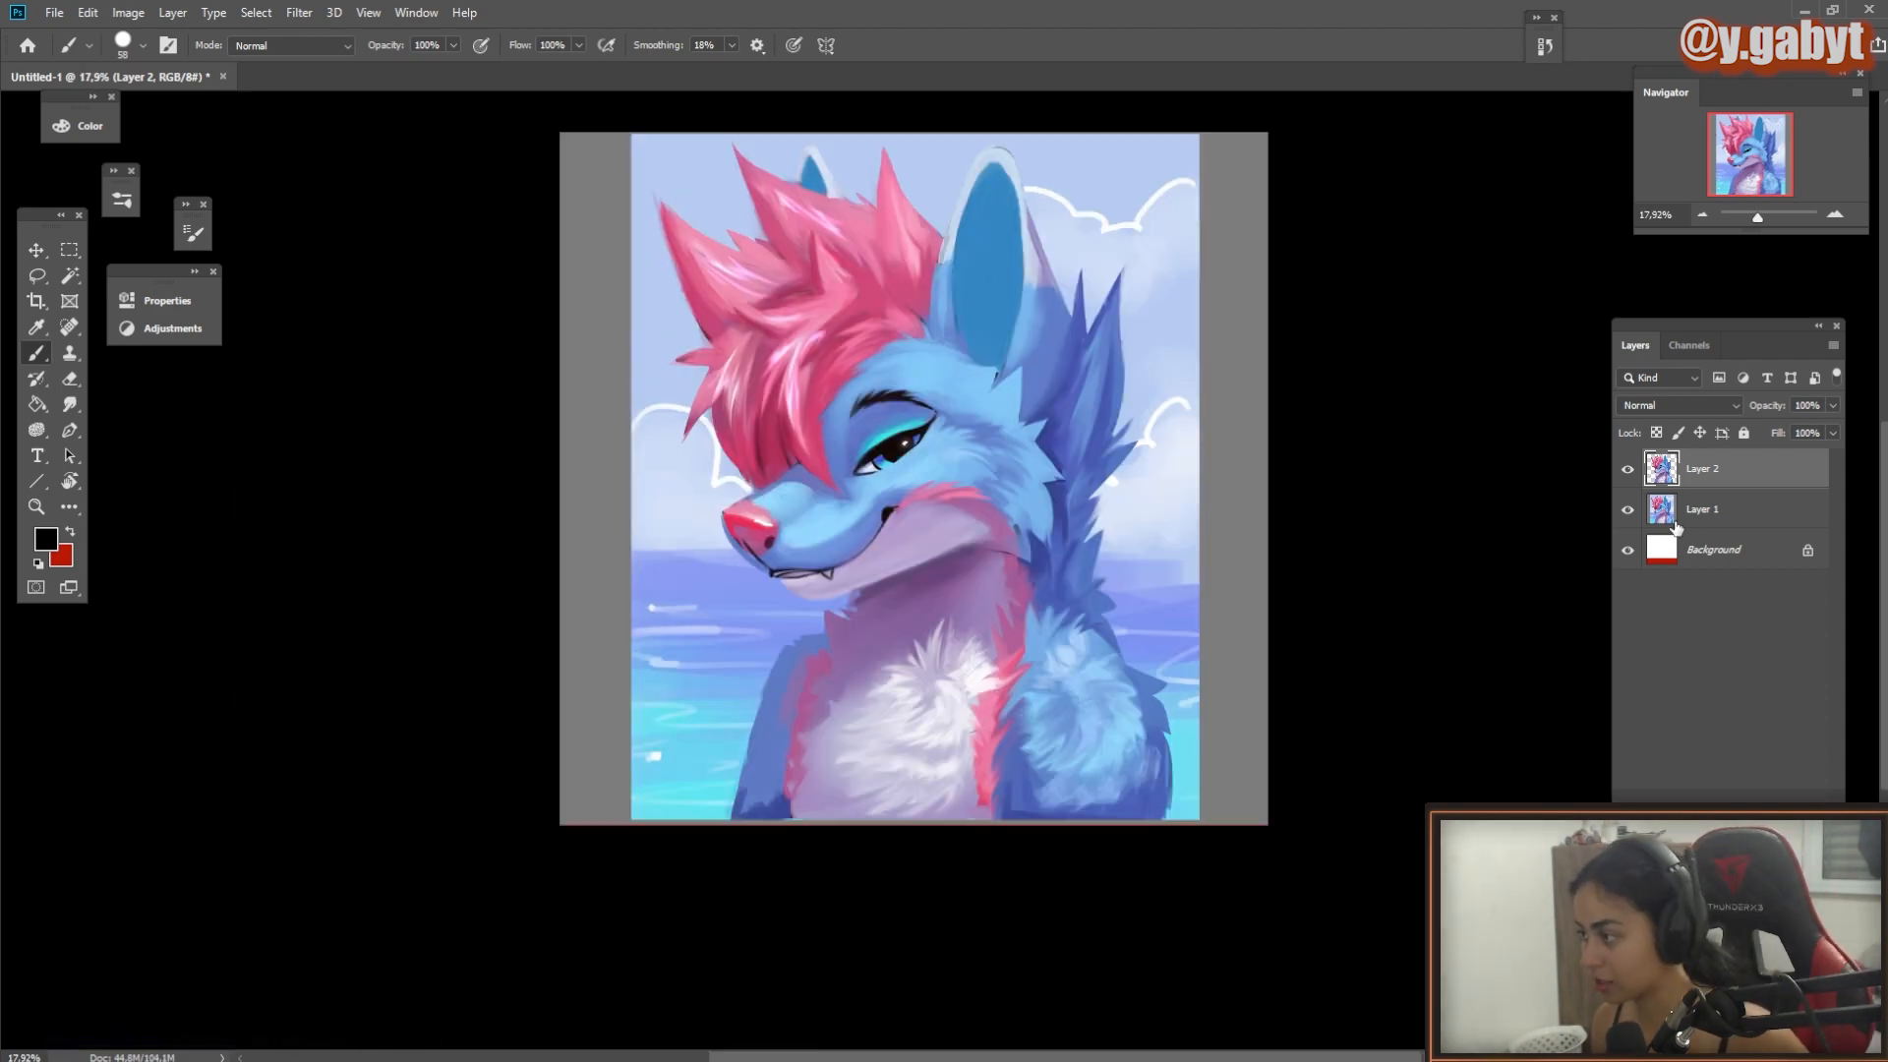
# Step: Darken the sea below the horizon on Layer 1 with a large soft navy brush at 30% opacity, undoing the heavier trial strokes
pyautogui.click(1704, 516)
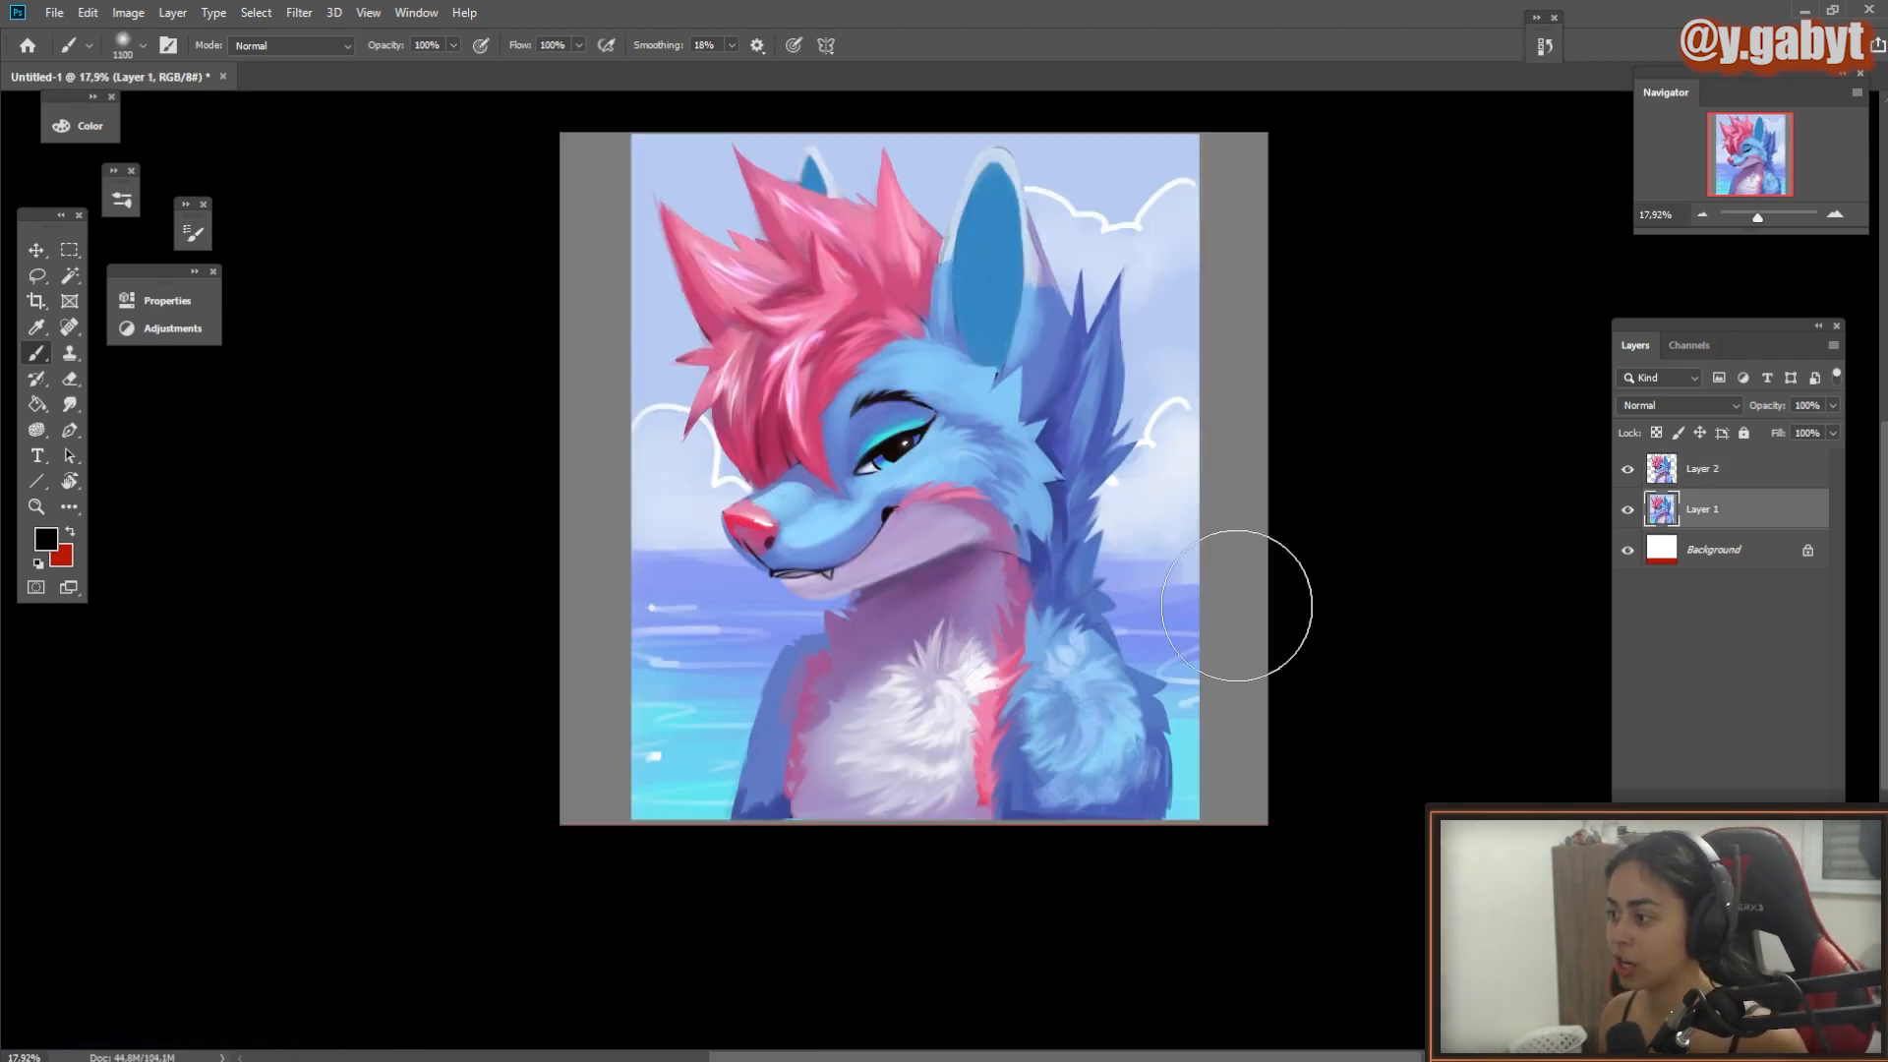
pyautogui.moveTo(1249, 603); pyautogui.dragTo(590, 629)
pyautogui.hotkey('ctrl', 'z')
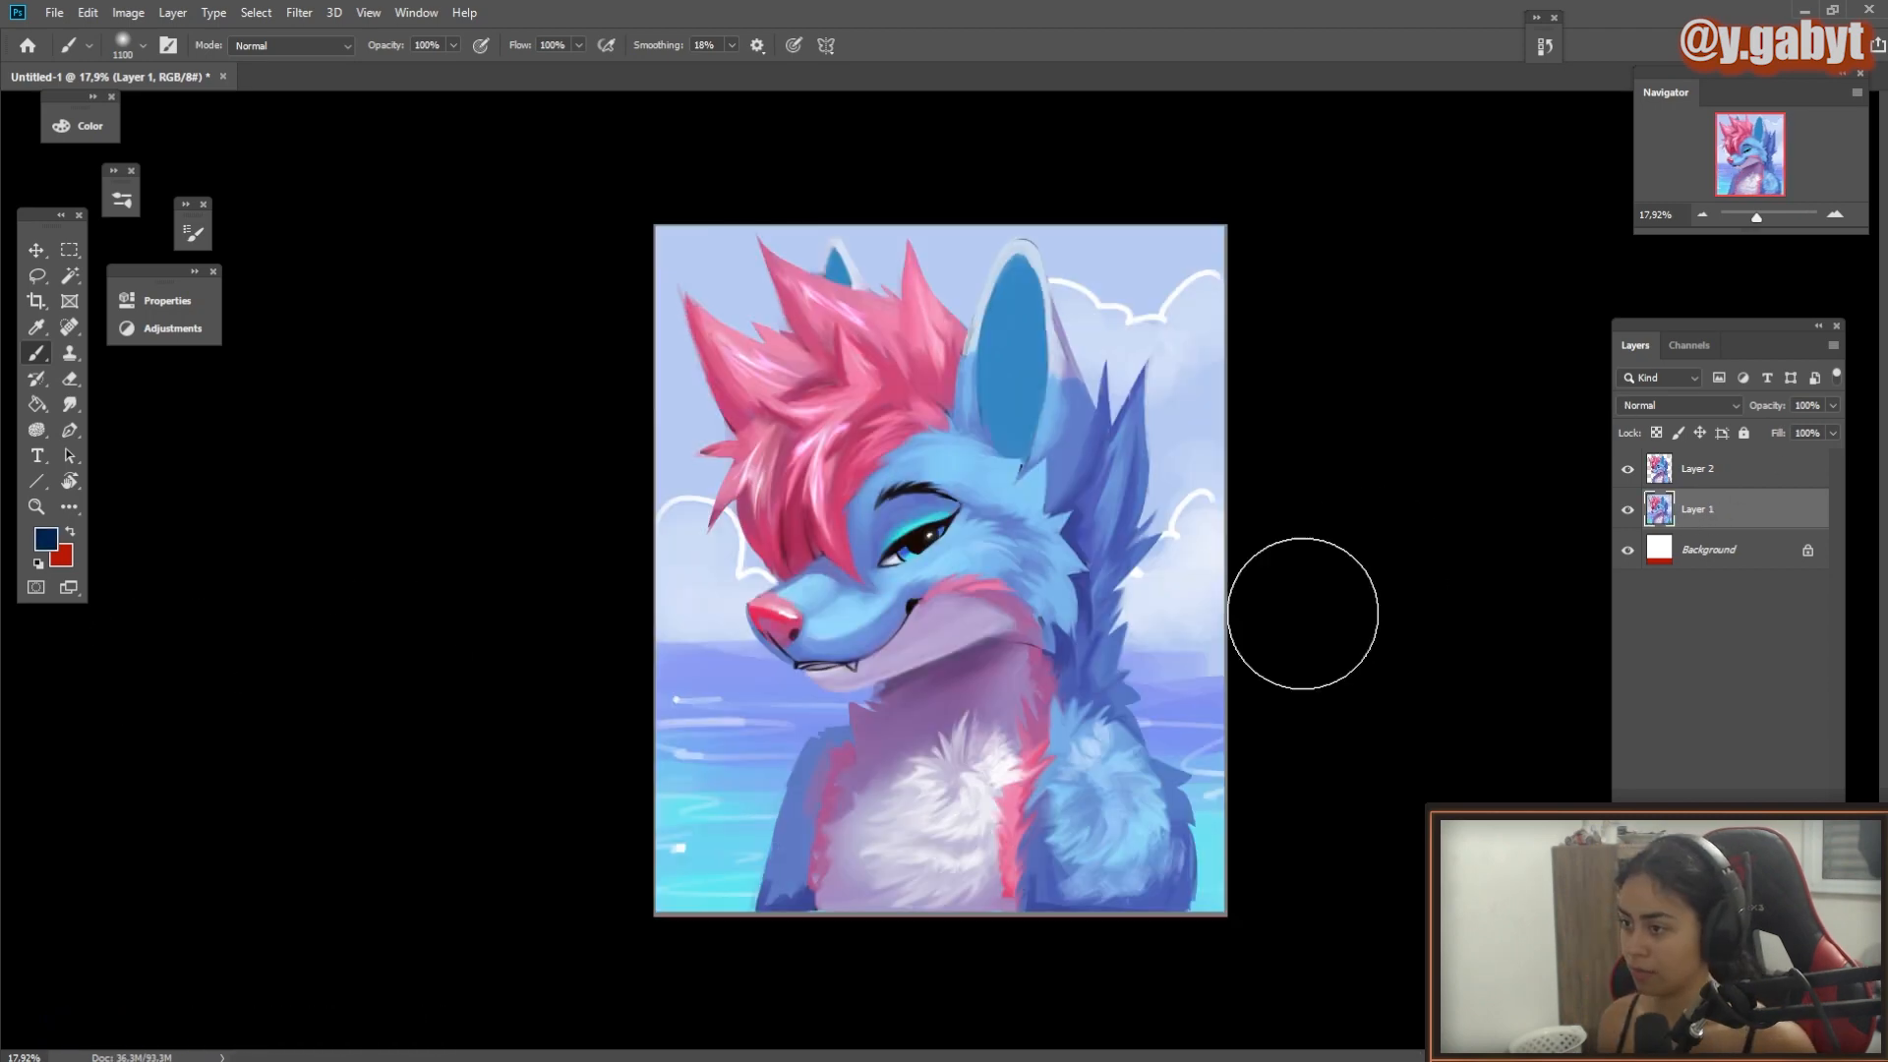
pyautogui.moveTo(1328, 717); pyautogui.dragTo(338, 732)
pyautogui.press('3')
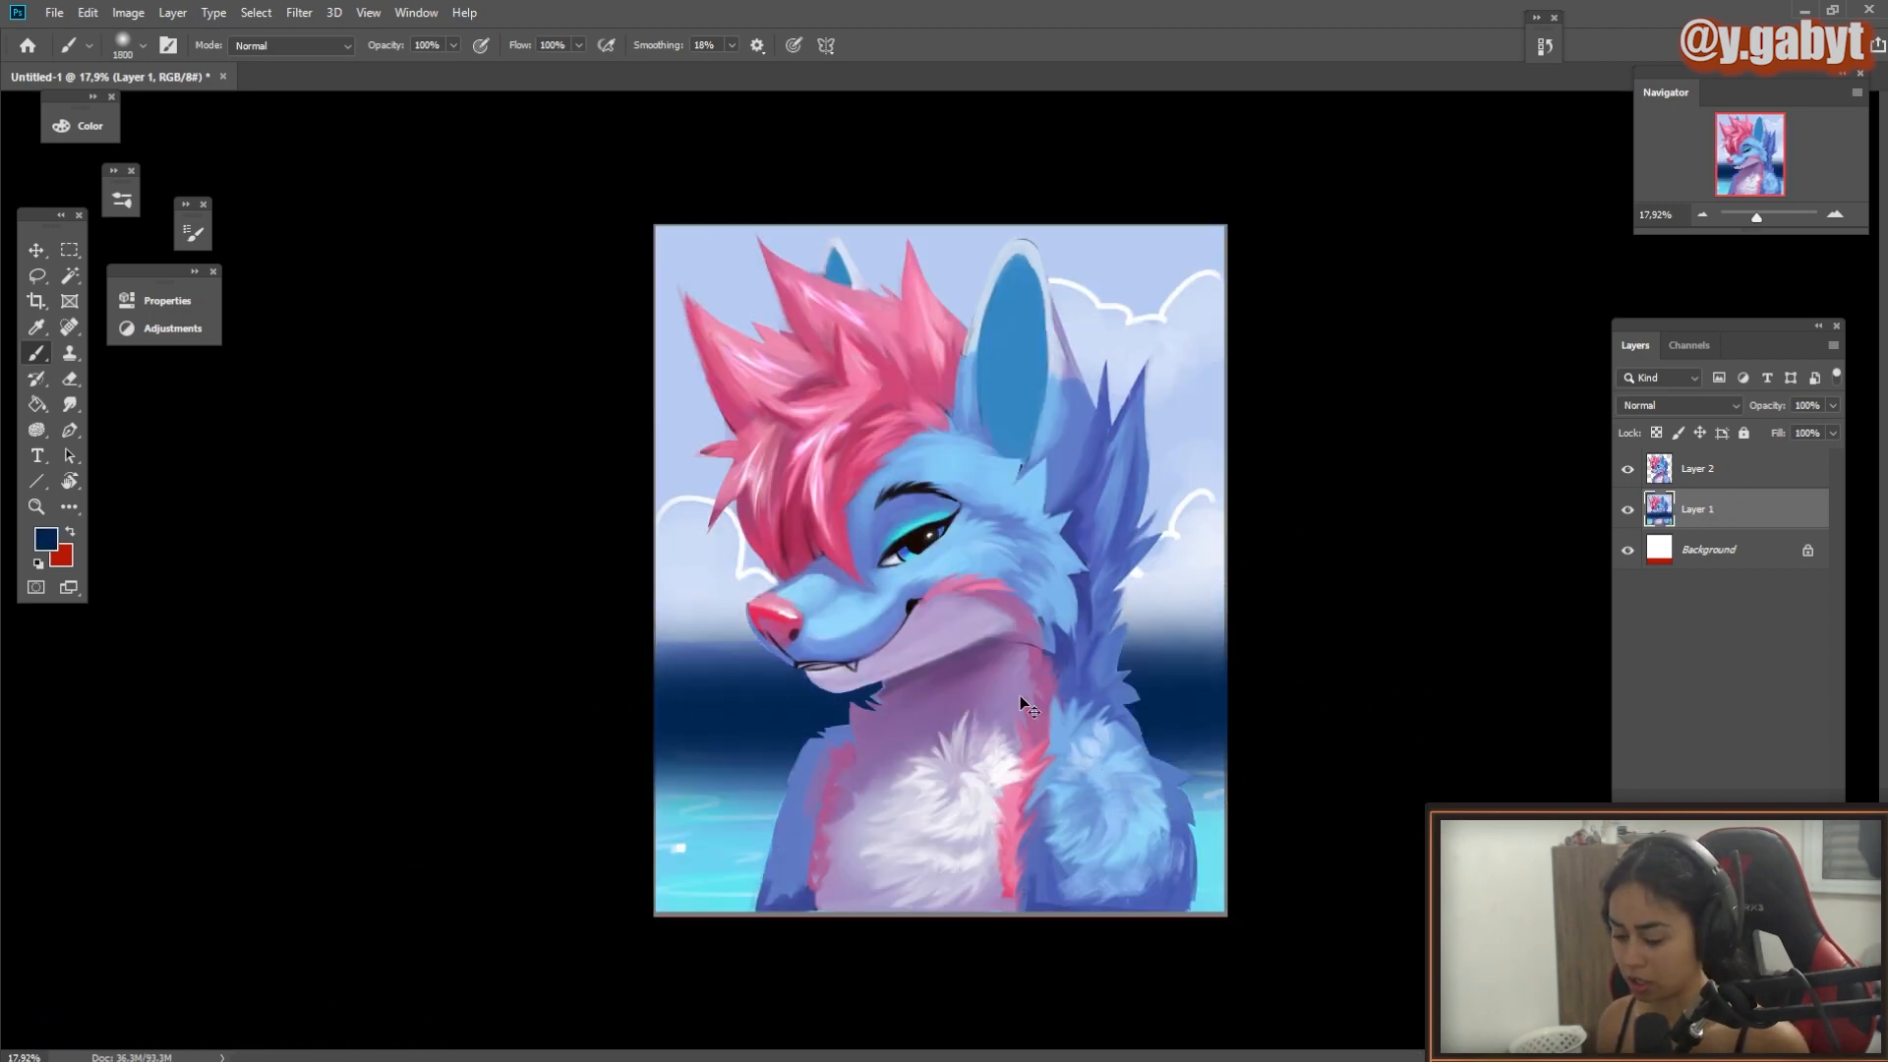
pyautogui.hotkey('ctrl', 'z')
pyautogui.moveTo(1139, 705); pyautogui.dragTo(881, 696)
pyautogui.hotkey('ctrl', 'z')
pyautogui.moveTo(1245, 726); pyautogui.dragTo(627, 718)
# Step: Sample blue from the far ear and glaze teal-blue over the lower sea on both sides of the character
pyautogui.press('alt')
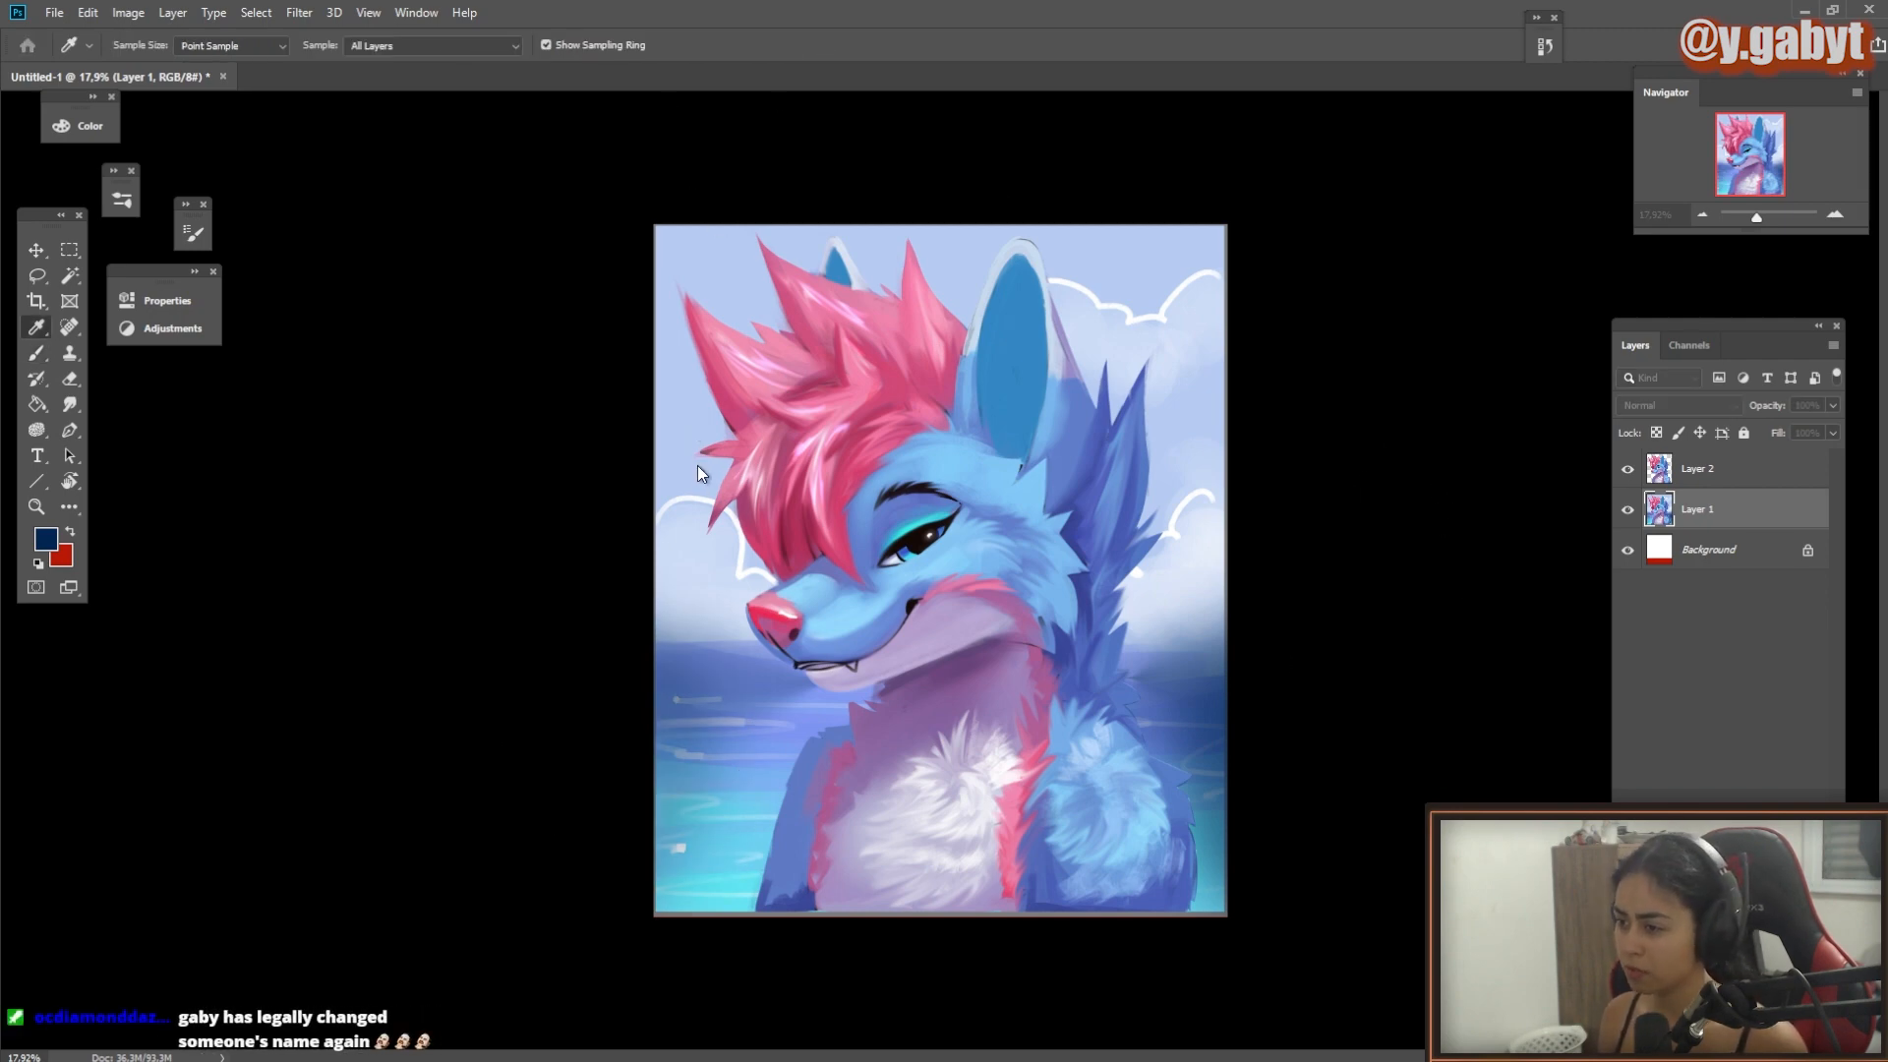
pyautogui.click(854, 254)
pyautogui.moveTo(1174, 801)
pyautogui.mouseDown()
pyautogui.moveTo(1184, 750)
pyautogui.moveTo(1194, 849)
pyautogui.moveTo(1160, 731)
pyautogui.mouseUp()
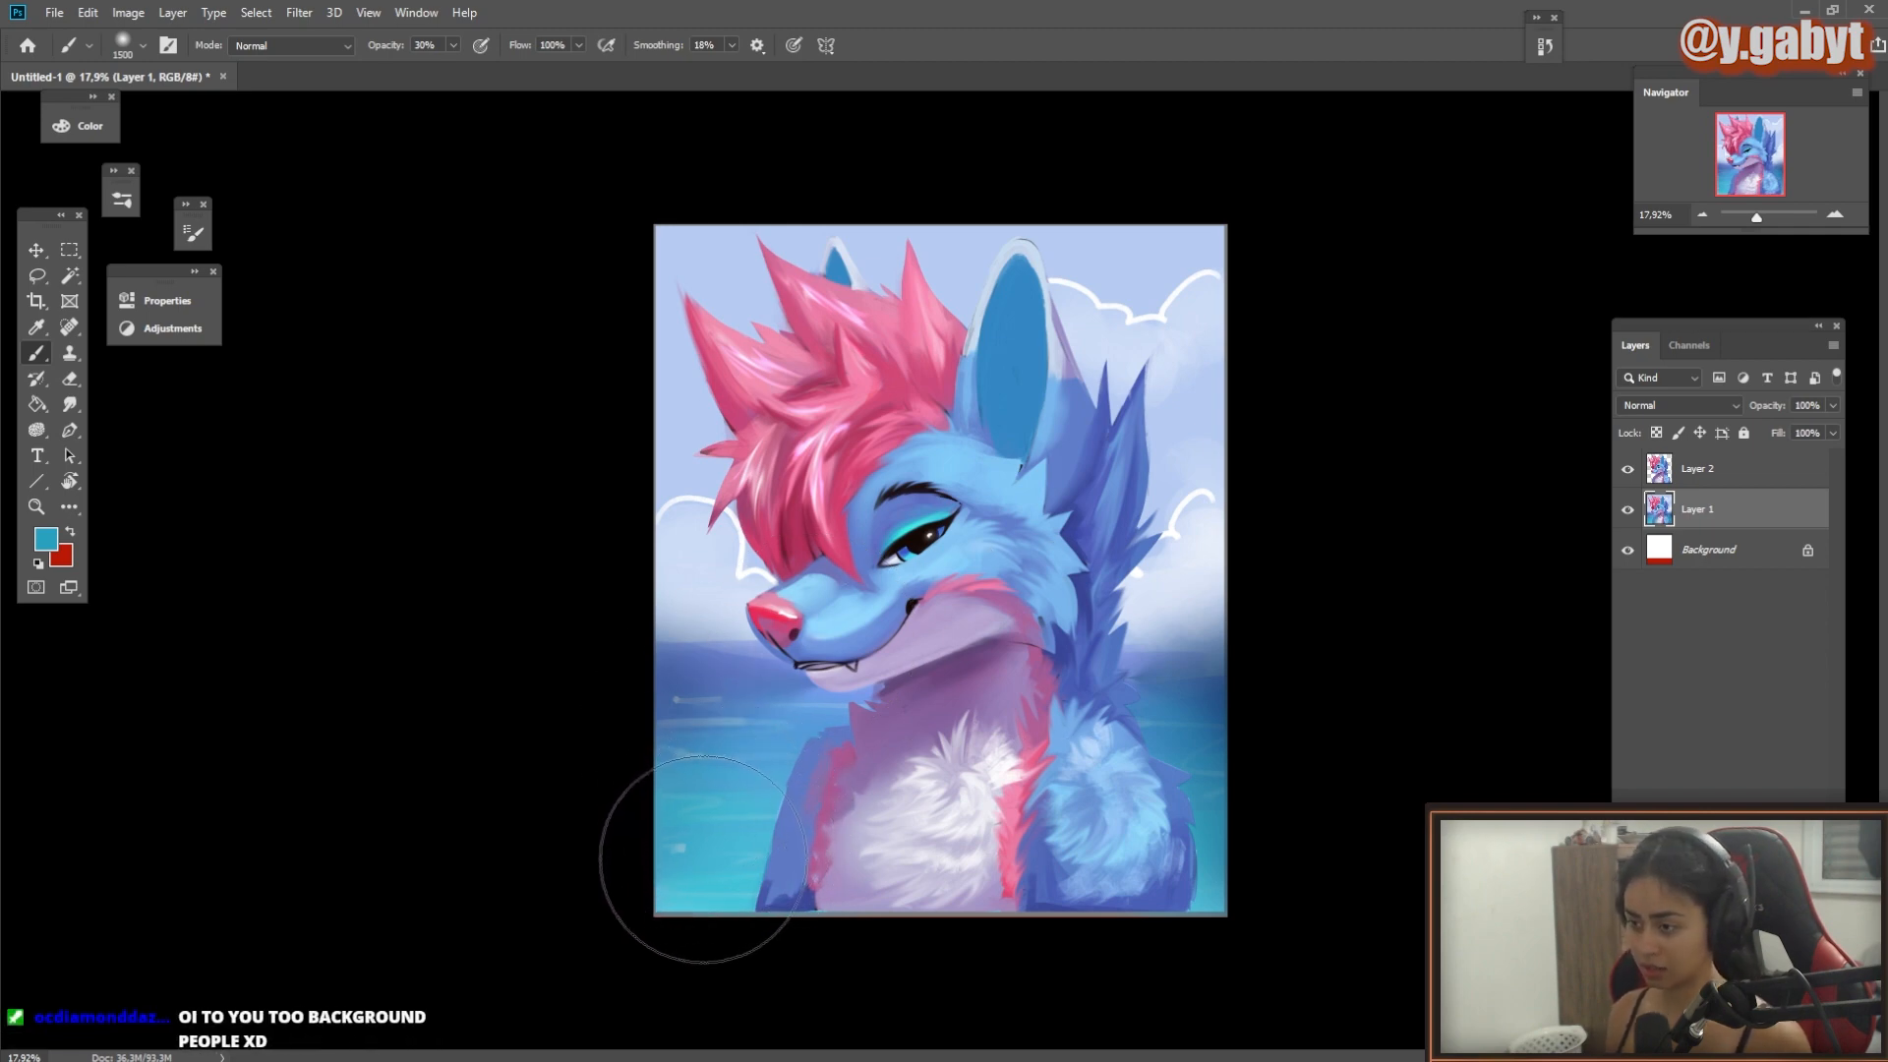
pyautogui.moveTo(763, 774)
pyautogui.mouseDown()
pyautogui.moveTo(712, 712)
pyautogui.moveTo(752, 770)
pyautogui.moveTo(784, 748)
pyautogui.mouseUp()
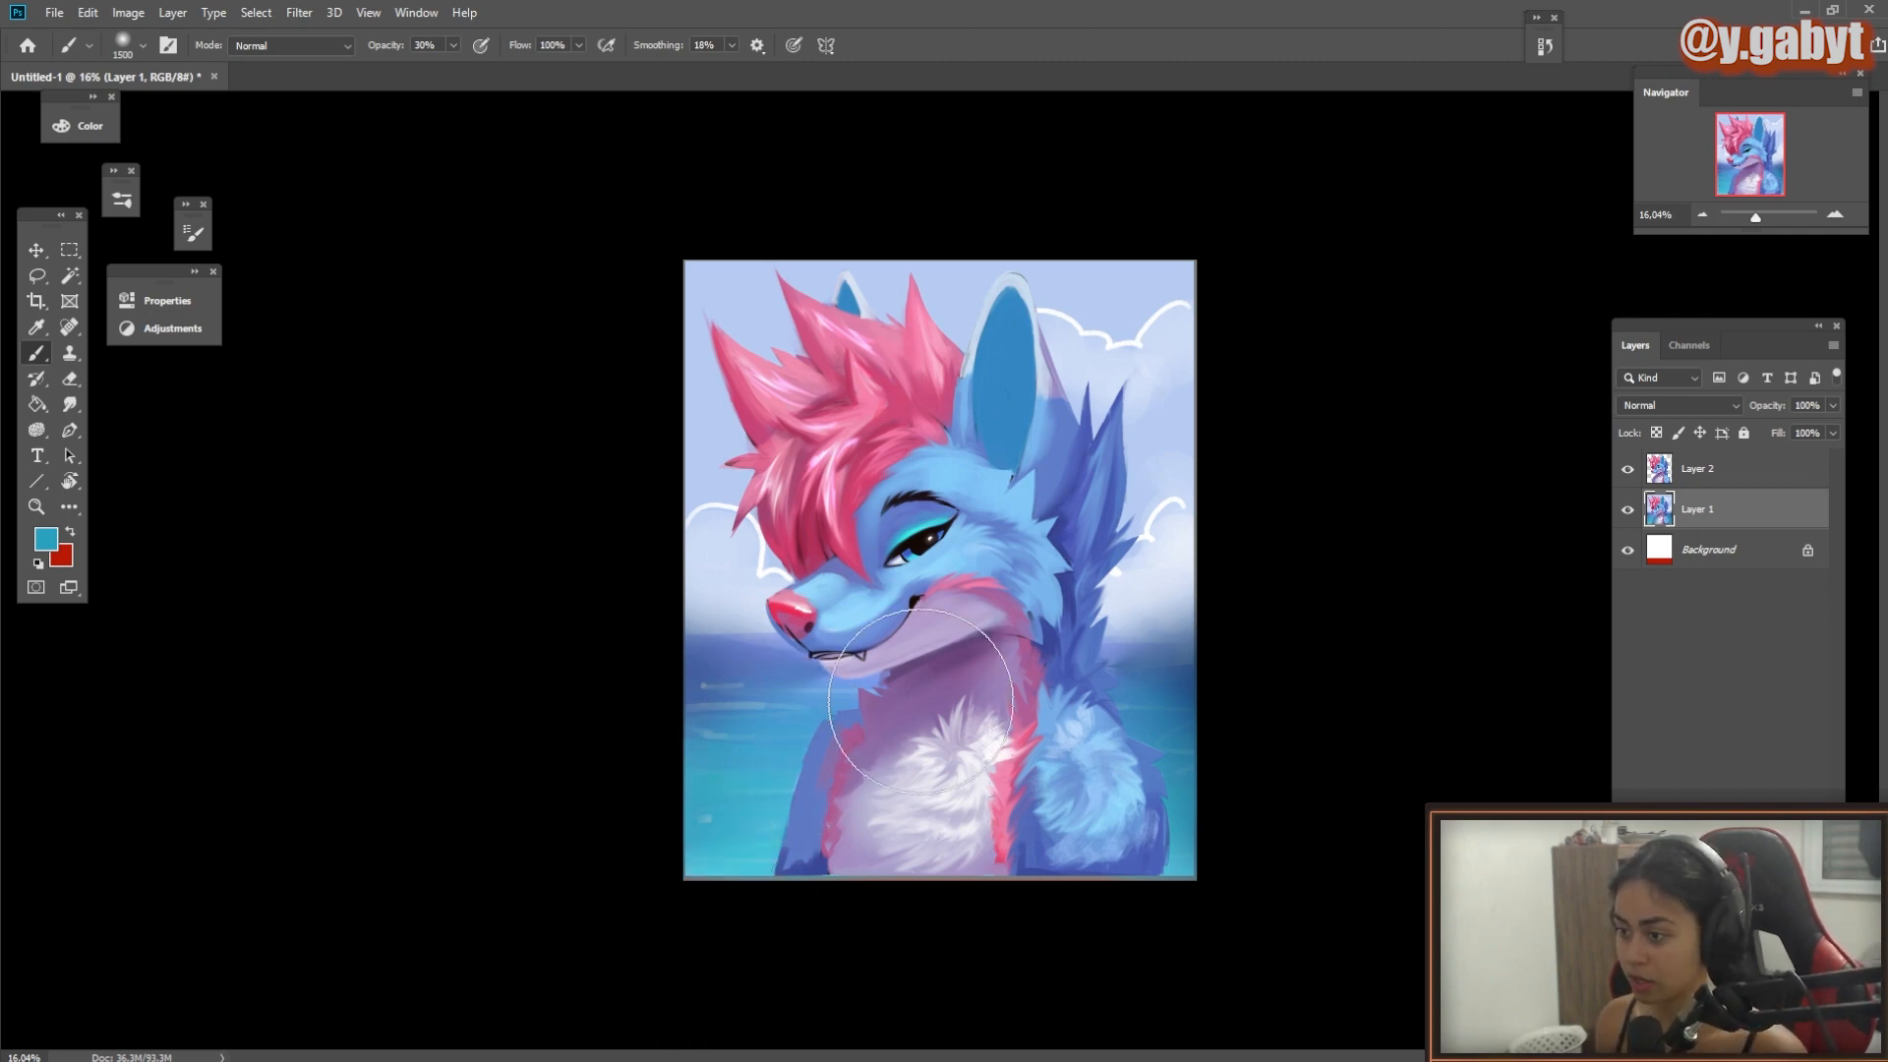
# Step: Sample dark blue from the sea and deepen the water at the canvas's left edge with a smaller 800 px soft brush
pyautogui.keyDown('alt'); pyautogui.click(1178, 678); pyautogui.keyUp('alt')
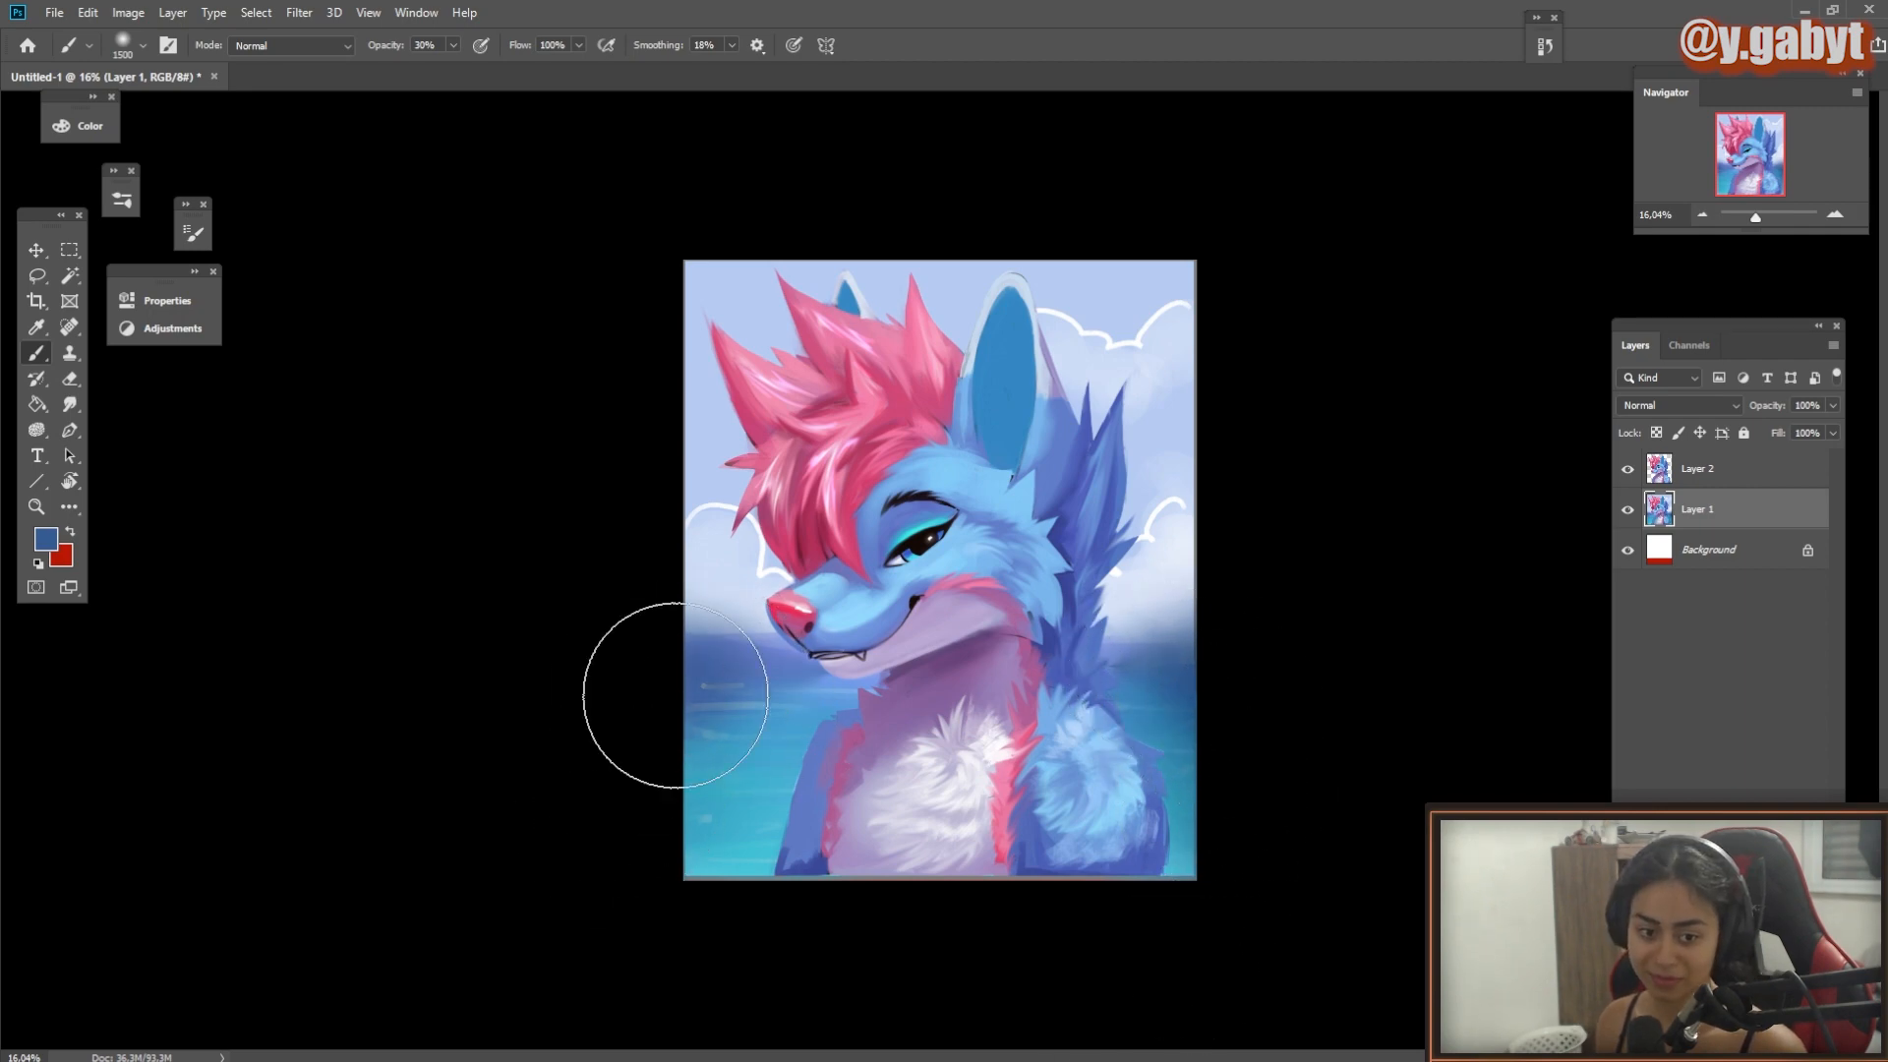
pyautogui.press('[')
pyautogui.moveTo(726, 716); pyautogui.dragTo(664, 835)
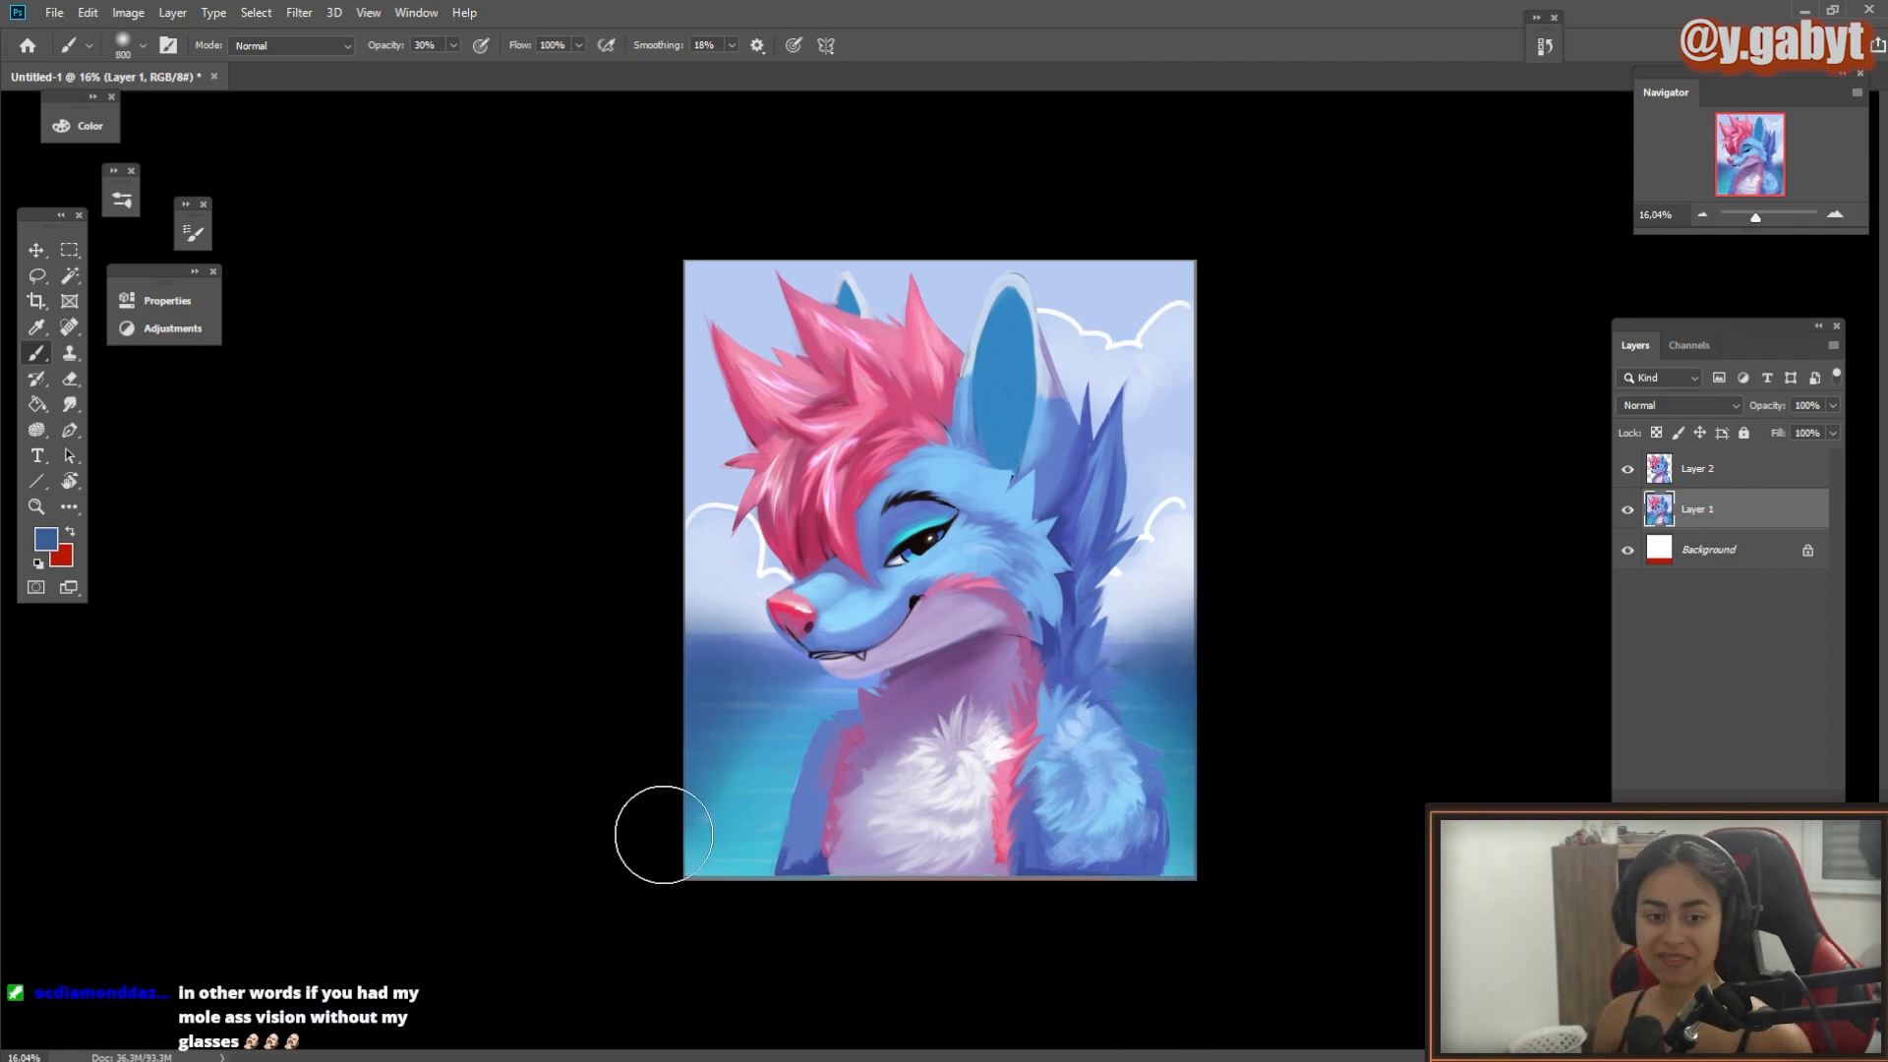
pyautogui.keyDown('alt'); pyautogui.click(716, 653); pyautogui.keyUp('alt')
pyautogui.moveTo(738, 733); pyautogui.dragTo(679, 870)
pyautogui.moveTo(915, 466)
pyautogui.mouseDown()
pyautogui.moveTo(987, 464)
pyautogui.moveTo(929, 463)
pyautogui.mouseUp()
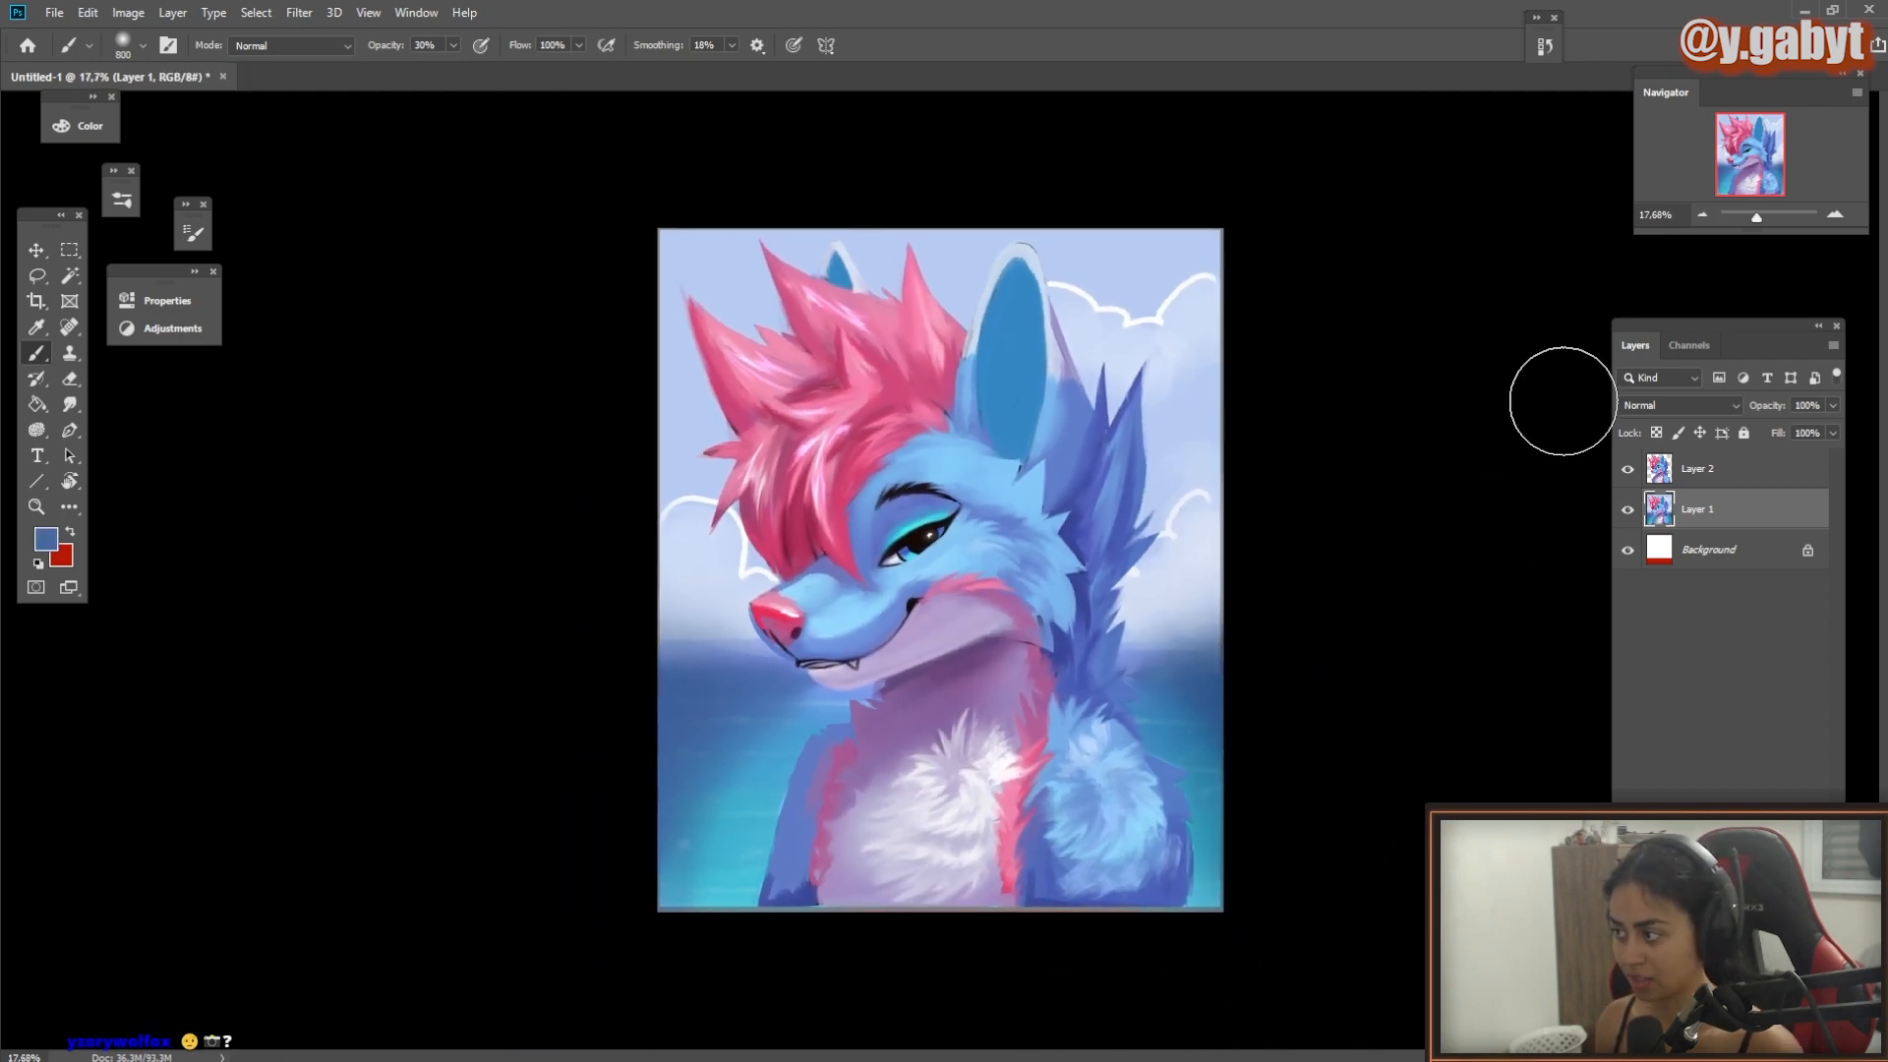
# Step: Retrieve the earlier version of the painting from the document history and place it as a new layer above the current artwork
pyautogui.click(1545, 57)
pyautogui.click(1492, 70)
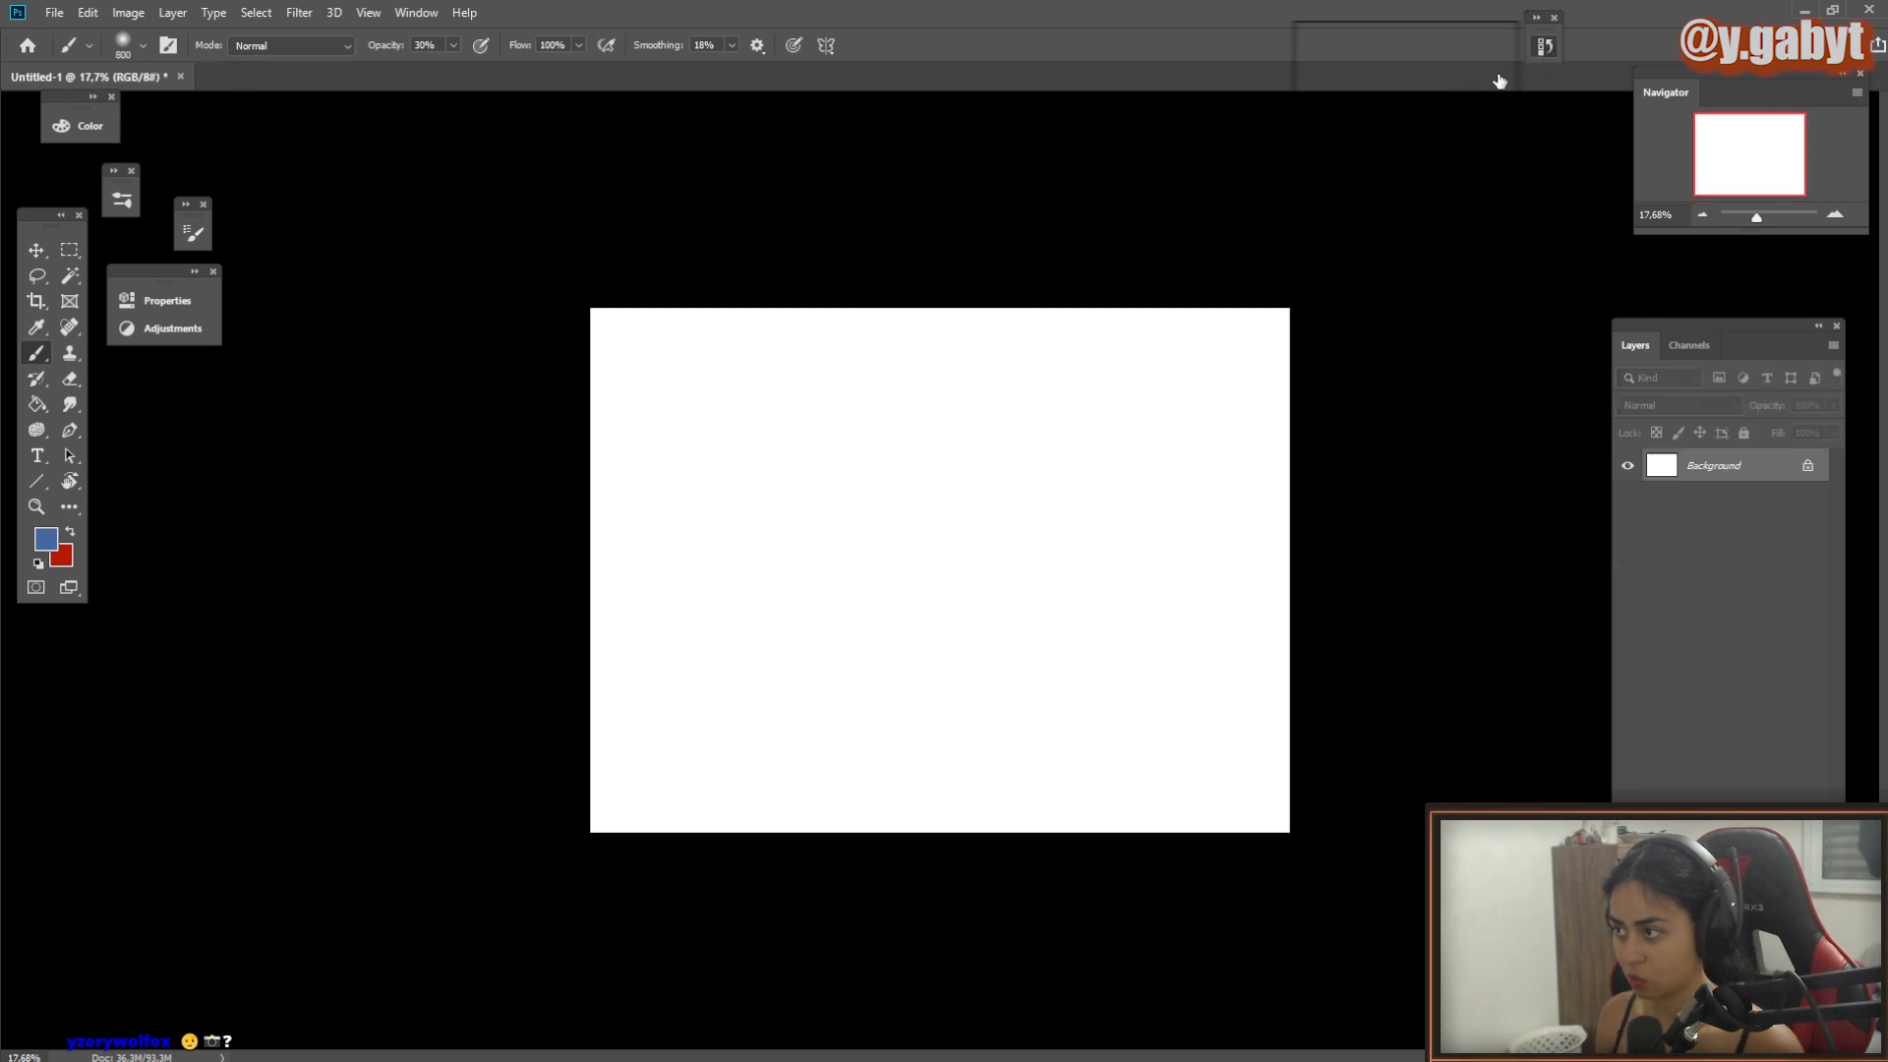
pyautogui.click(1502, 100)
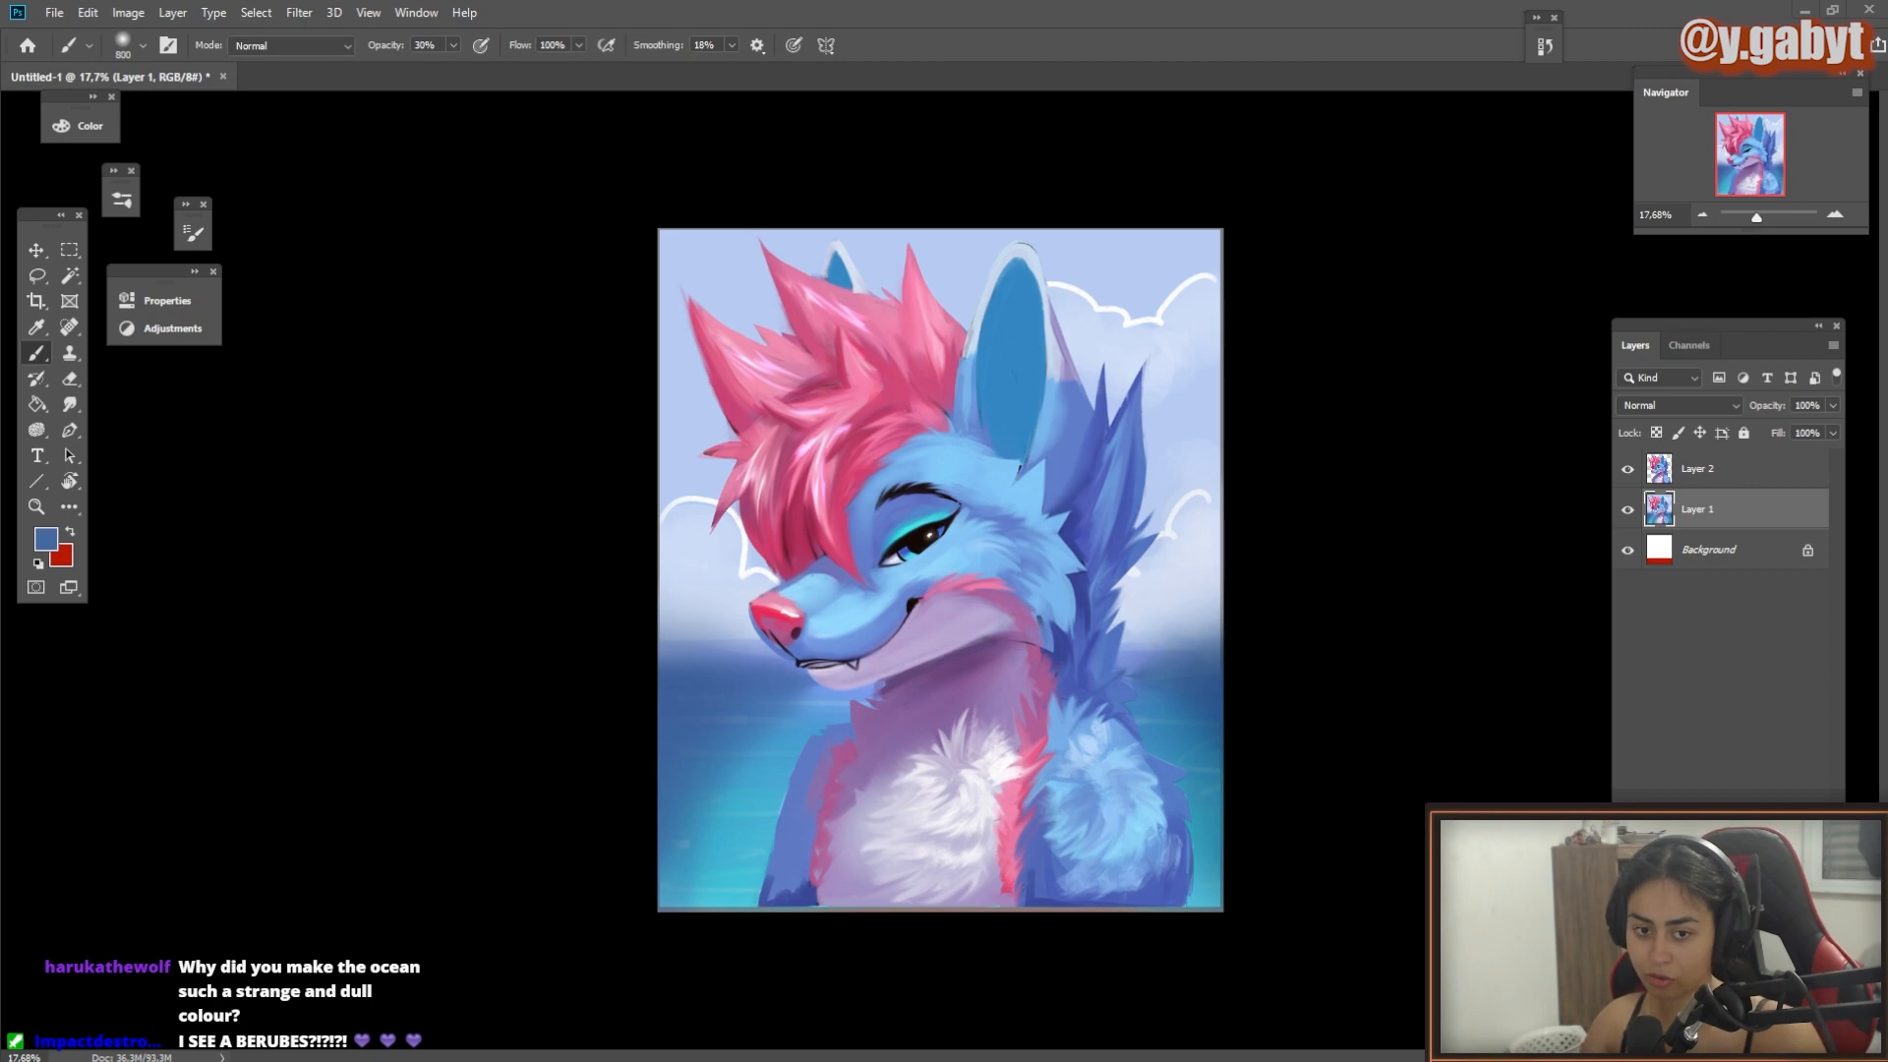
pyautogui.moveTo(903, 577); pyautogui.dragTo(905, 575)
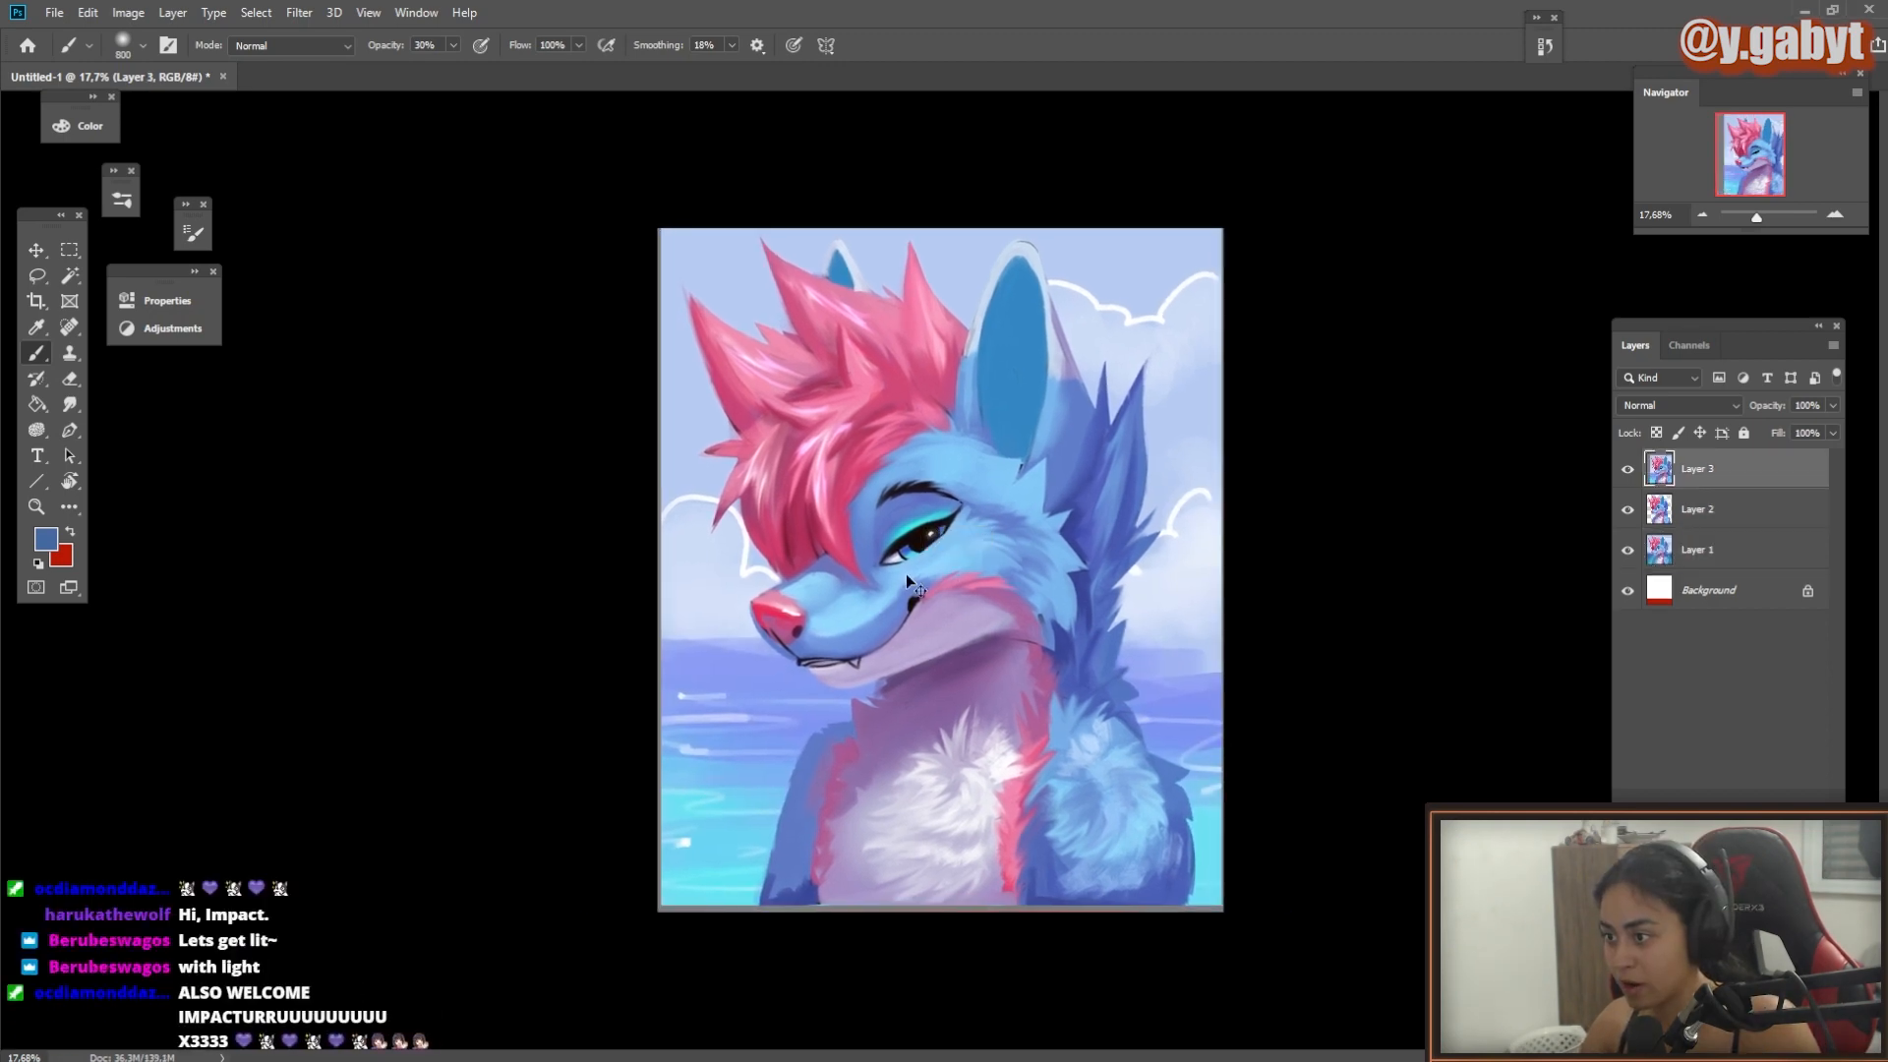
# Step: Compare the earlier painting with the repainted sea by repeatedly showing and hiding Layer 3
pyautogui.click(1628, 474)
pyautogui.click(1628, 474)
pyautogui.click(1627, 474)
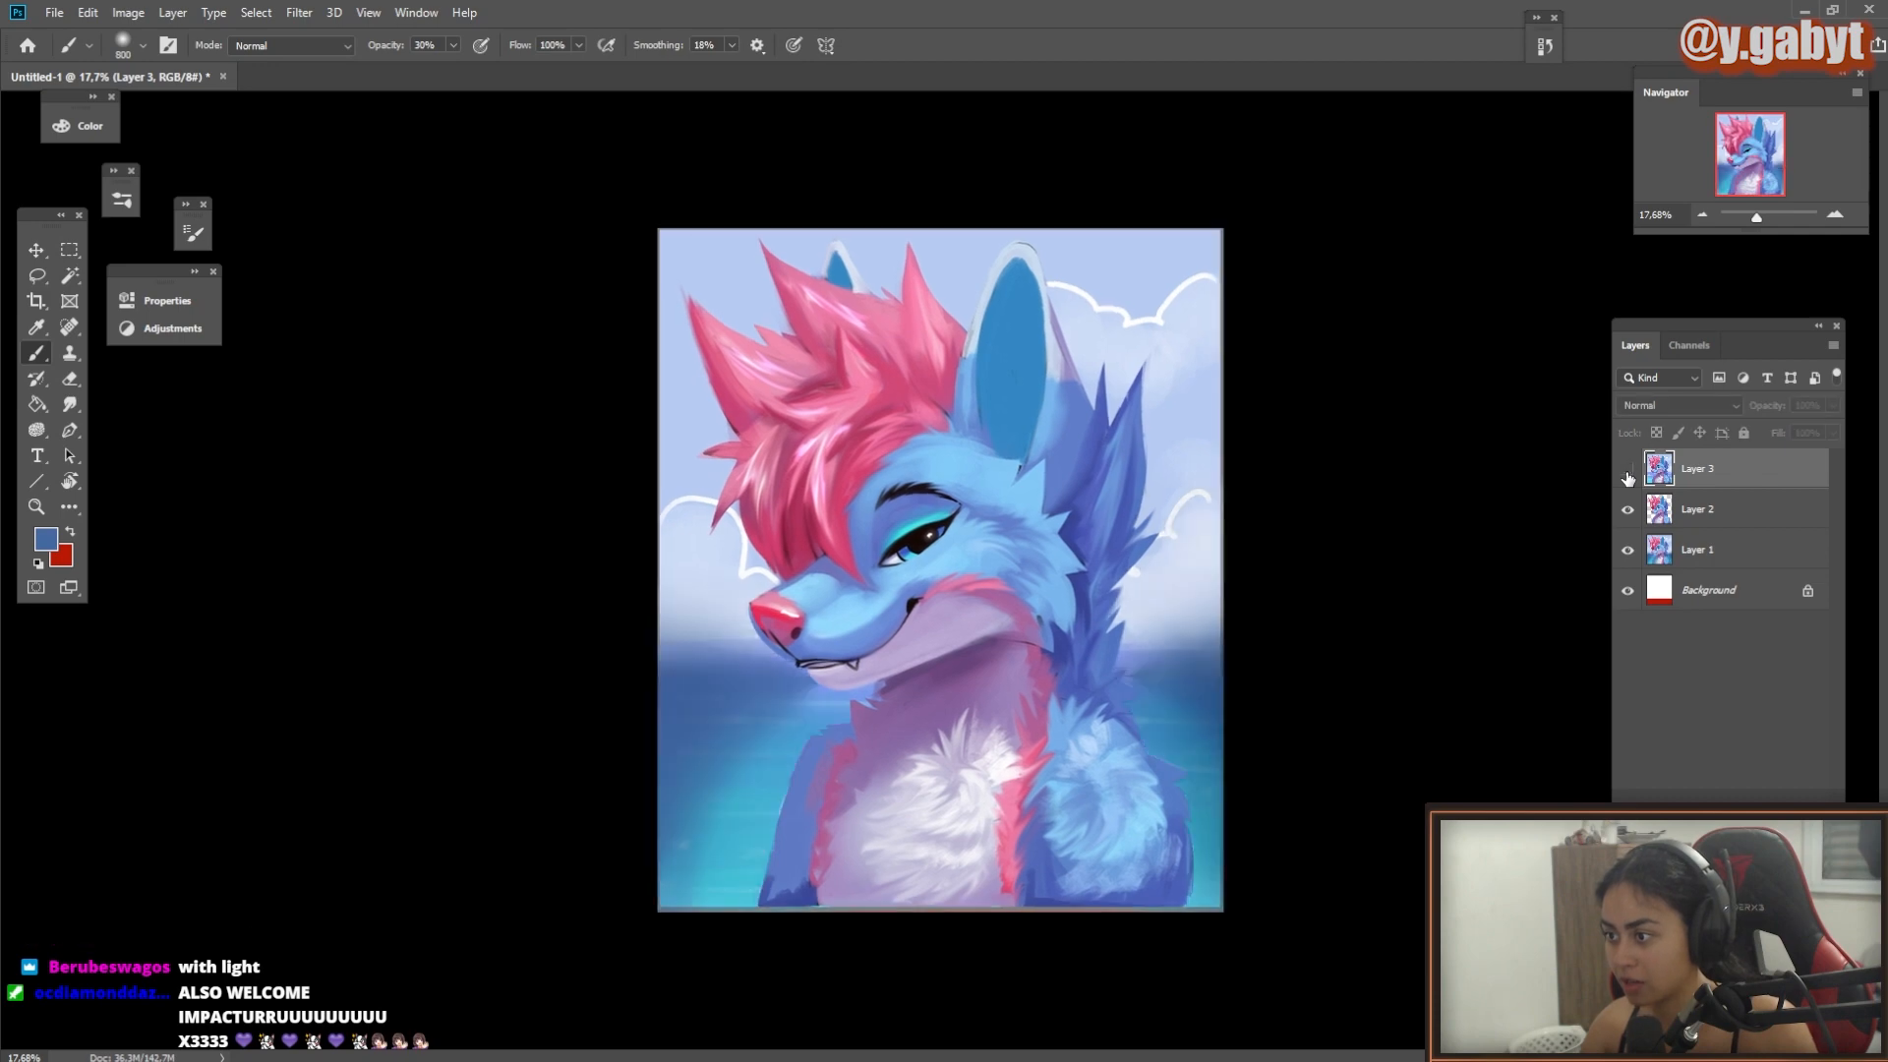
pyautogui.click(1628, 474)
pyautogui.click(1628, 474)
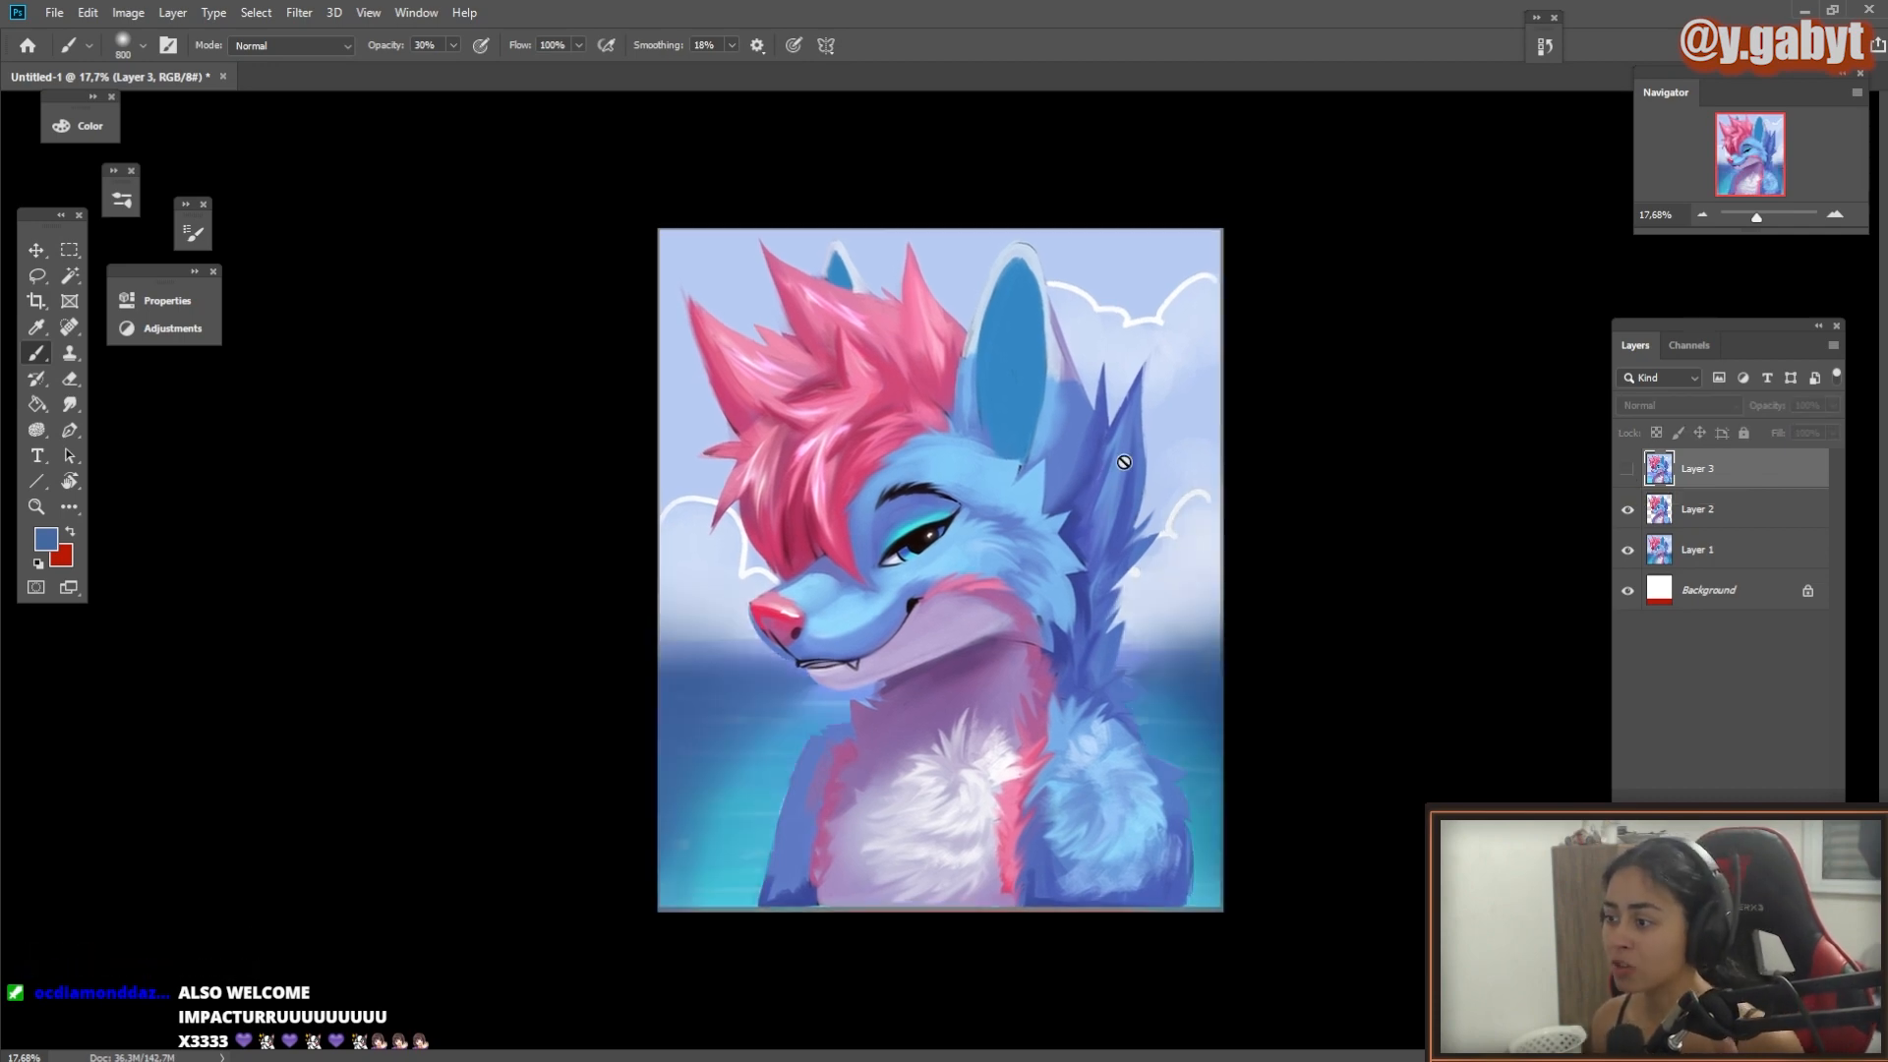
pyautogui.click(1626, 472)
pyautogui.click(1628, 472)
pyautogui.moveTo(1082, 621); pyautogui.dragTo(1180, 457)
pyautogui.scroll(-5, 360, 606)
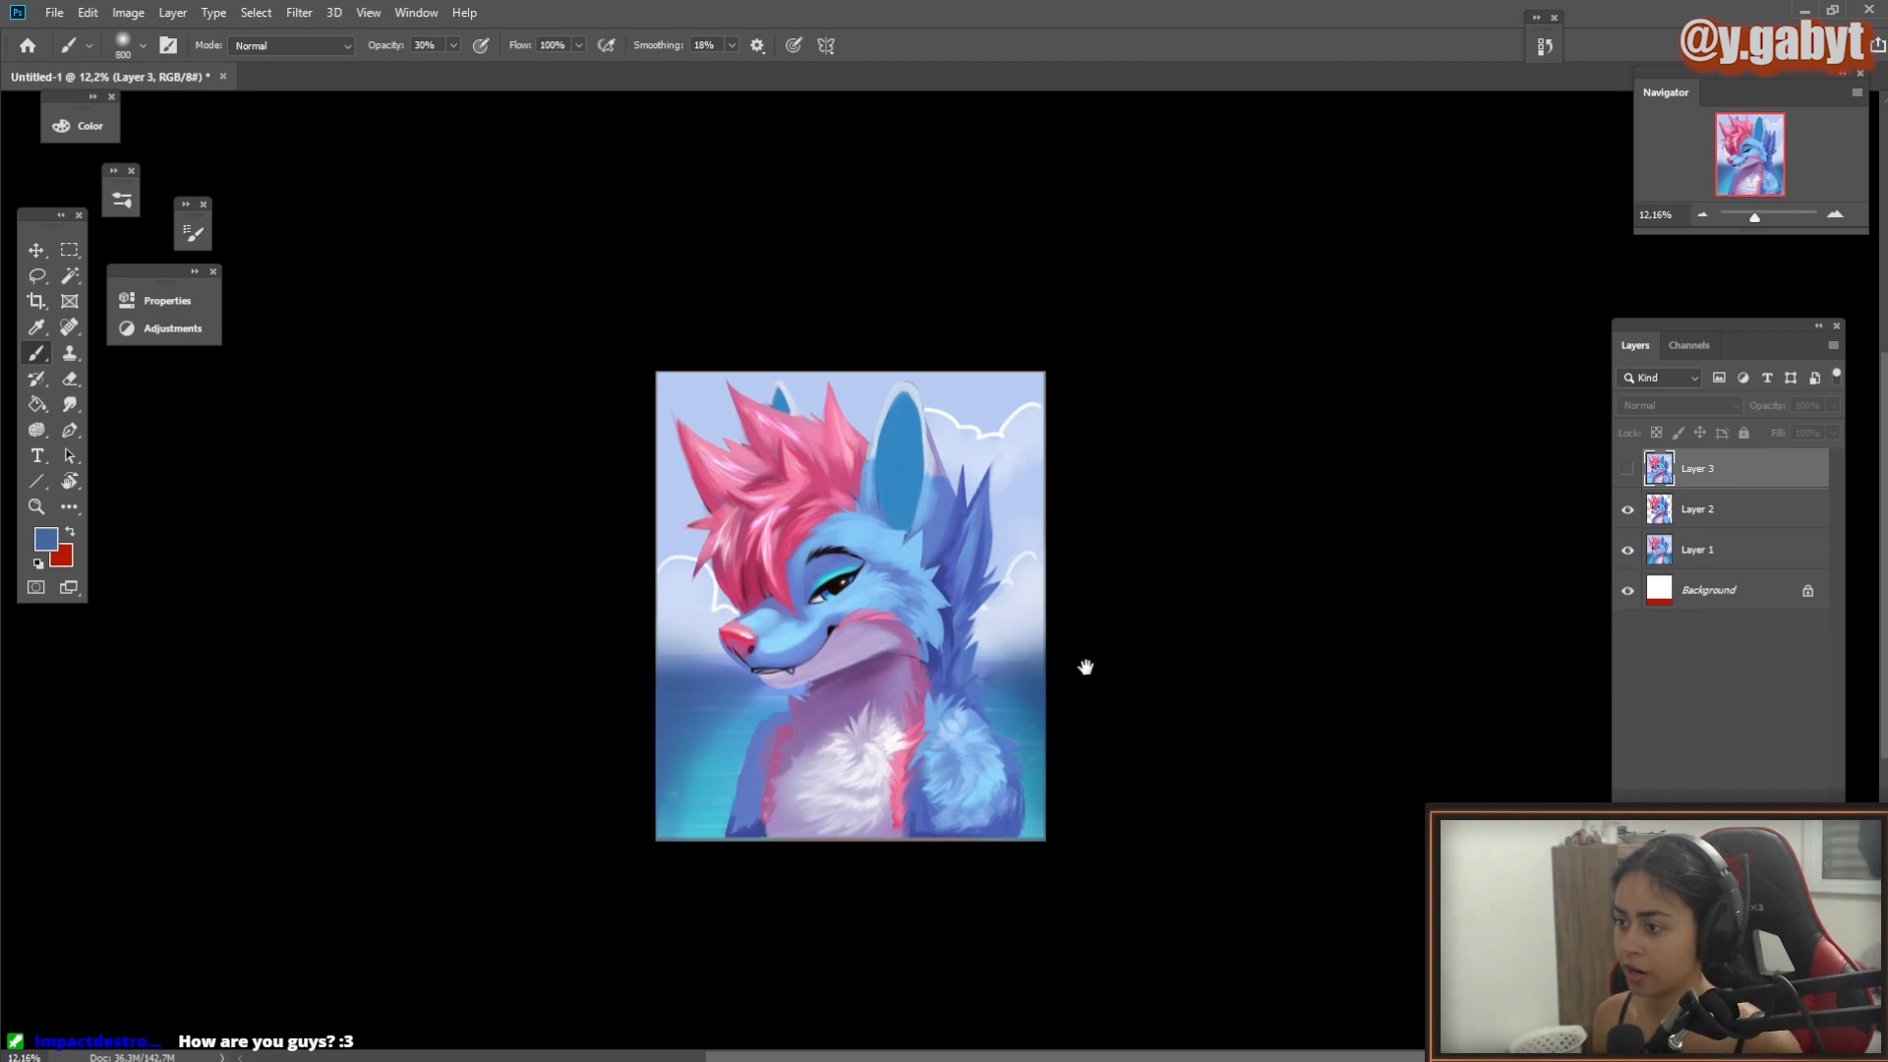
pyautogui.scroll(2, 1102, 629)
# Step: Try a soft blue stroke at 30% opacity across the top of the sky on Layer 2, and undo it
pyautogui.click(1694, 509)
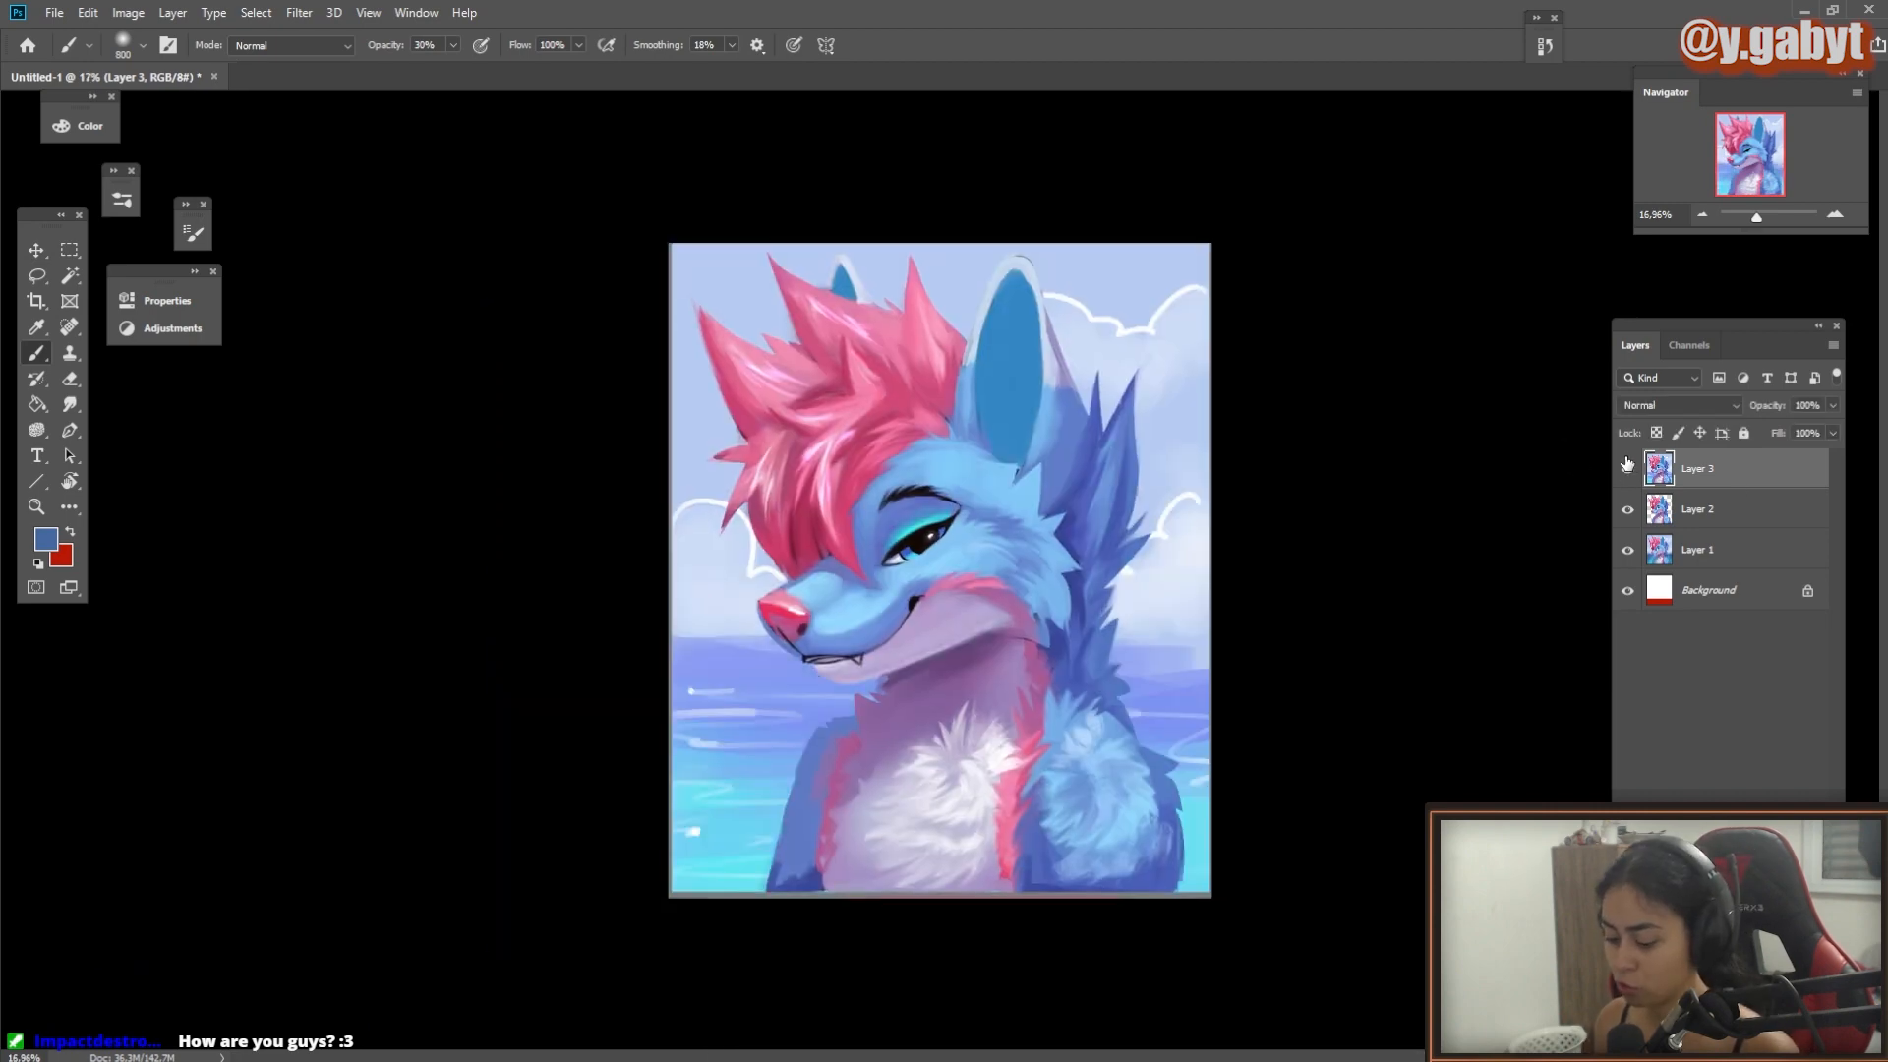
pyautogui.scroll(1, 996, 521)
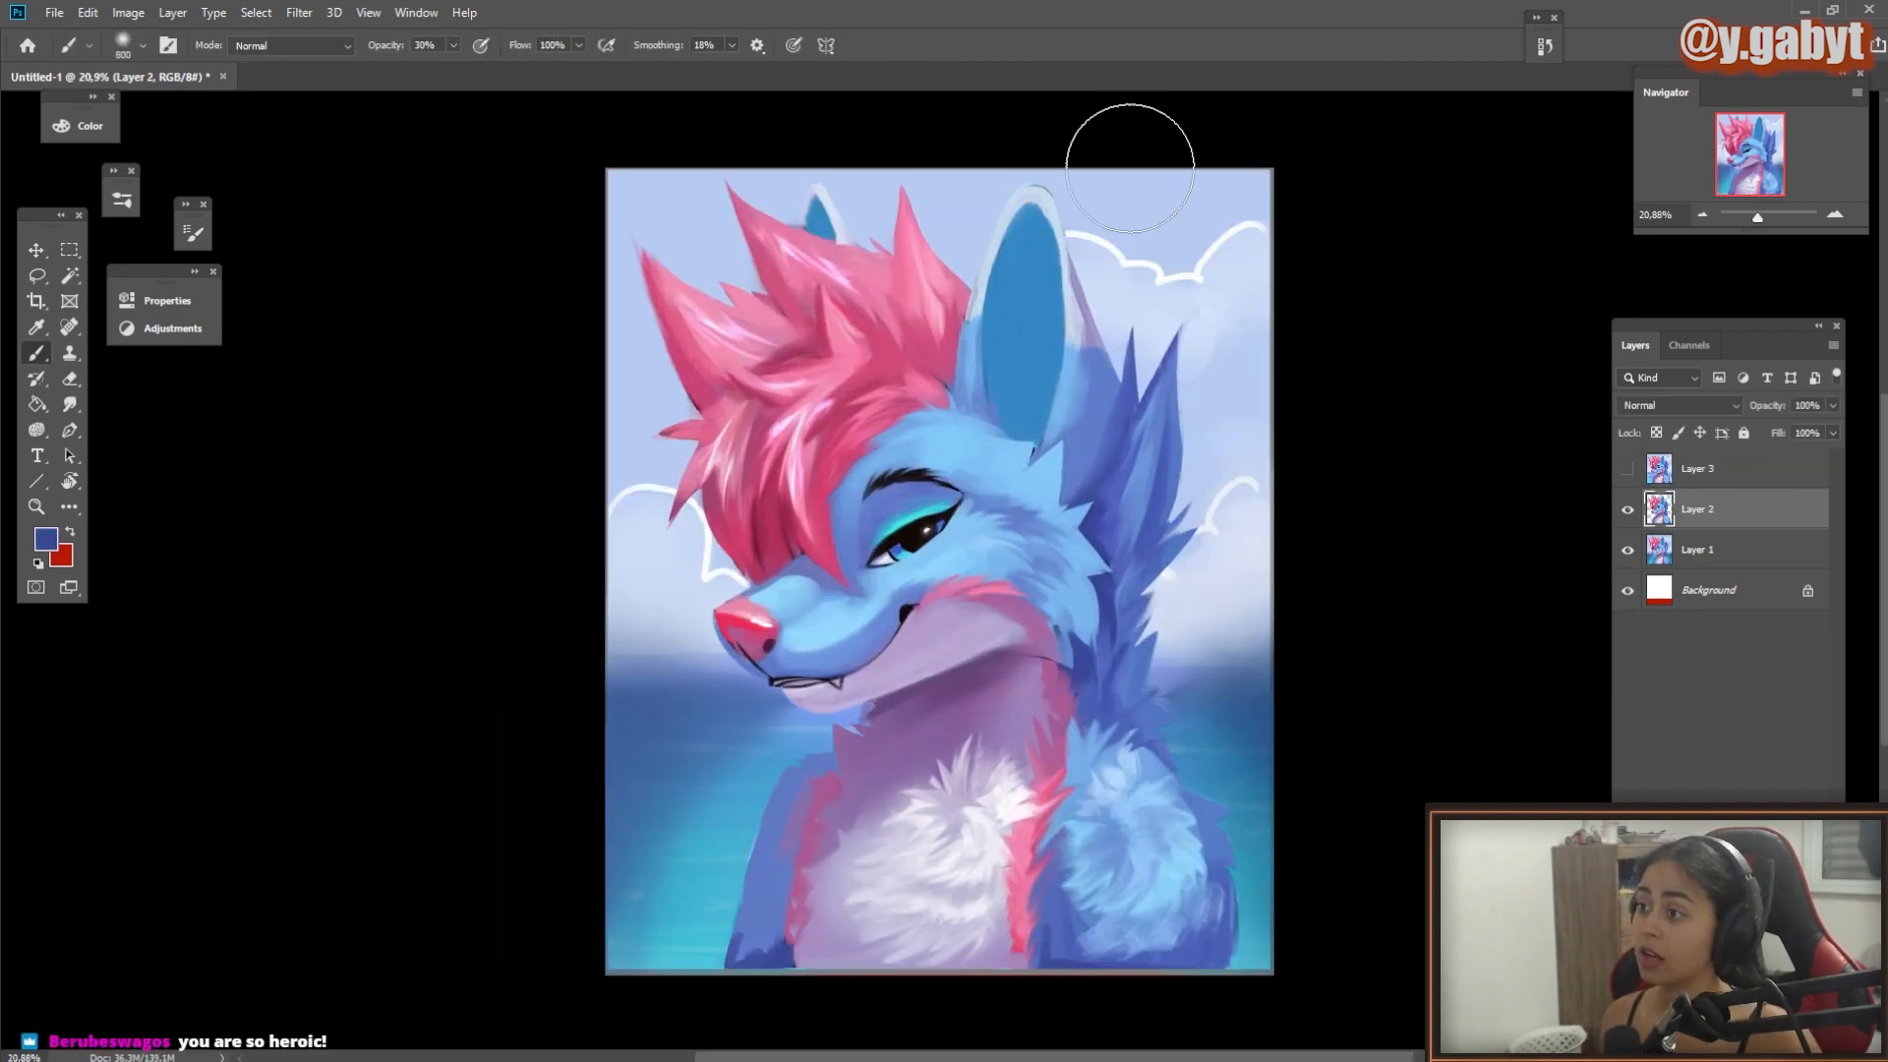
pyautogui.moveTo(1344, 167)
pyautogui.mouseDown()
pyautogui.moveTo(782, 152)
pyautogui.moveTo(352, 166)
pyautogui.mouseUp()
pyautogui.hotkey('ctrl', 'z')
# Step: Paint the upper sky on Layer 1 with blue sampled from the sea, using a 1200 px soft brush at 100% opacity
pyautogui.keyDown('alt'); pyautogui.click(629, 713); pyautogui.keyUp('alt')
pyautogui.press('0')
pyautogui.press(']')
pyautogui.press(']')
pyautogui.press(']')
pyautogui.press(']')
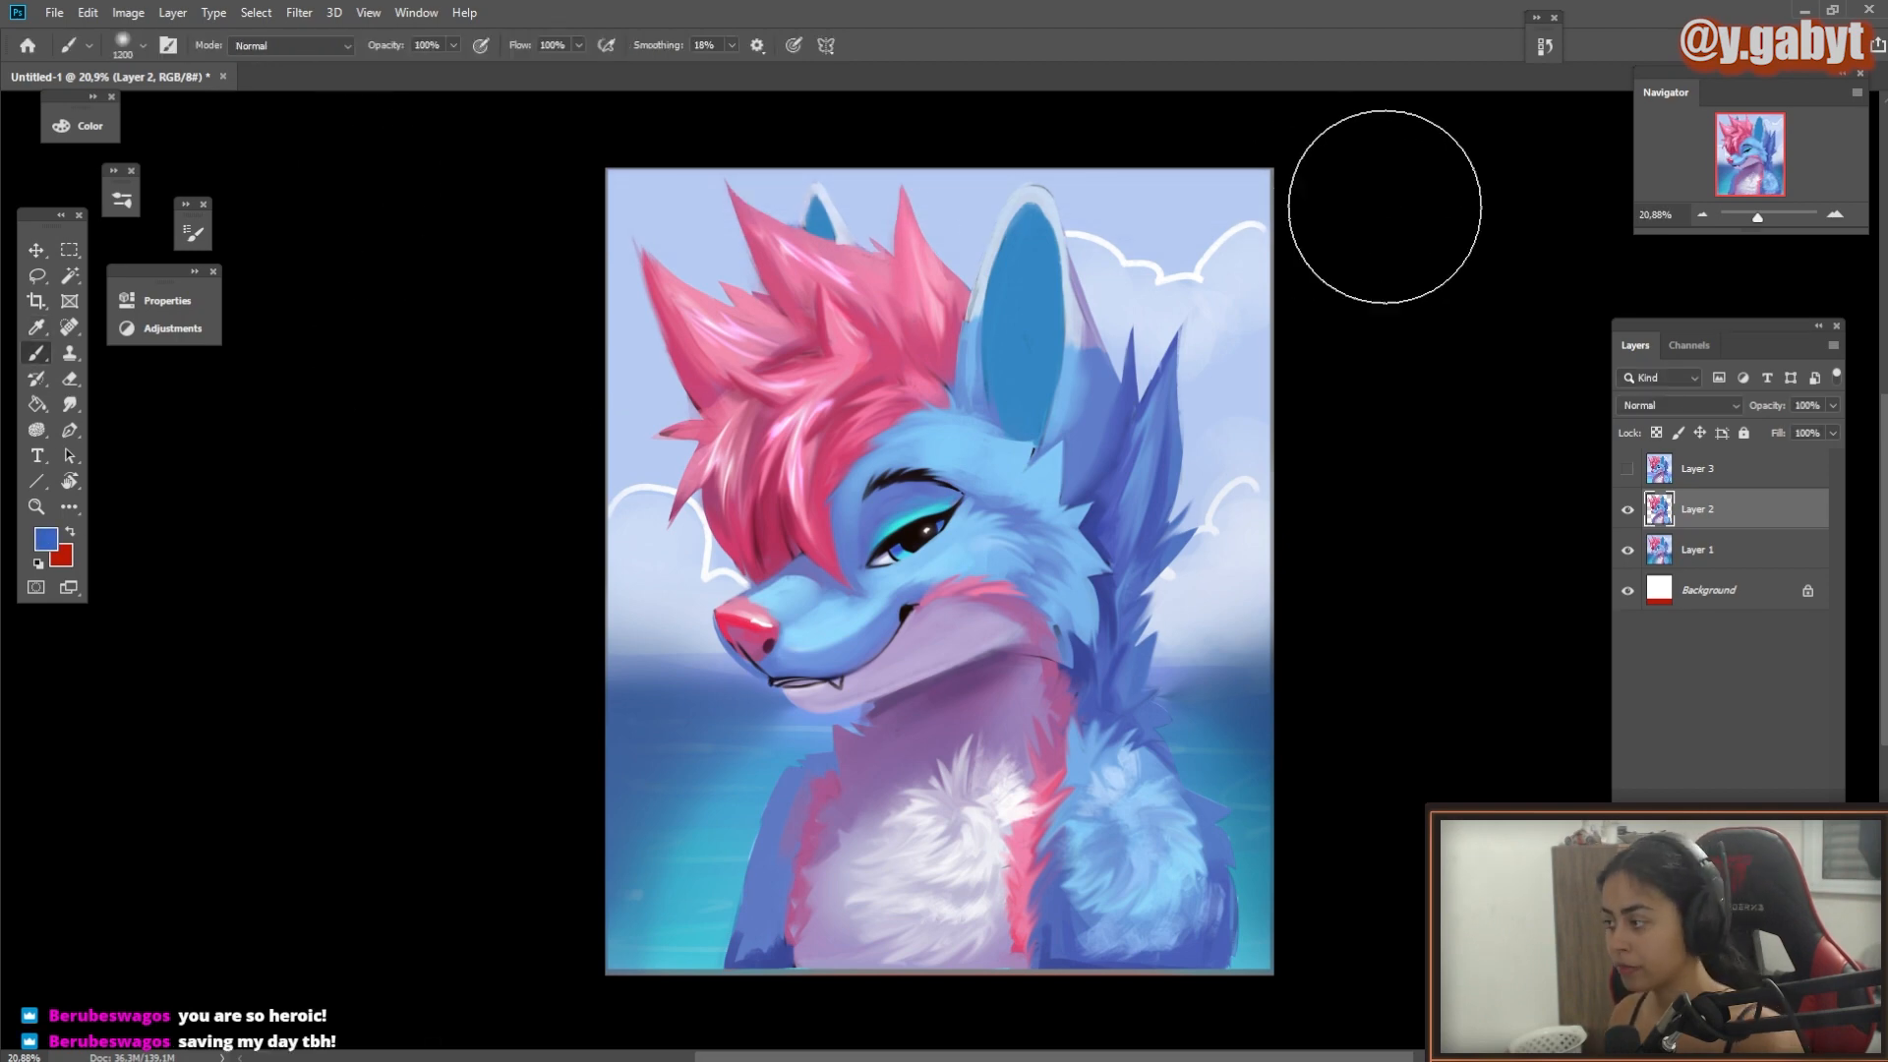
pyautogui.moveTo(1386, 206); pyautogui.dragTo(923, 190)
pyautogui.hotkey('ctrl', 'z')
pyautogui.click(1698, 549)
pyautogui.moveTo(590, 192); pyautogui.dragTo(1526, 190)
pyautogui.moveTo(1279, 295)
pyautogui.mouseDown()
pyautogui.moveTo(944, 265)
pyautogui.moveTo(669, 423)
pyautogui.mouseUp()
# Step: Sample a pale cloud colour and paint clouds in the sky on both sides of the character with a 175 px brush
pyautogui.keyDown('alt'); pyautogui.click(1249, 344); pyautogui.keyUp('alt')
pyautogui.press('[')
pyautogui.press('[')
pyautogui.press('[')
pyautogui.press('[')
pyautogui.press('[')
pyautogui.press('[')
pyautogui.press('[')
pyautogui.press('[')
pyautogui.press('[')
pyautogui.press('[')
pyautogui.press('[')
pyautogui.press('[')
pyautogui.press('[')
pyautogui.press('[')
pyautogui.press('[')
pyautogui.press('[')
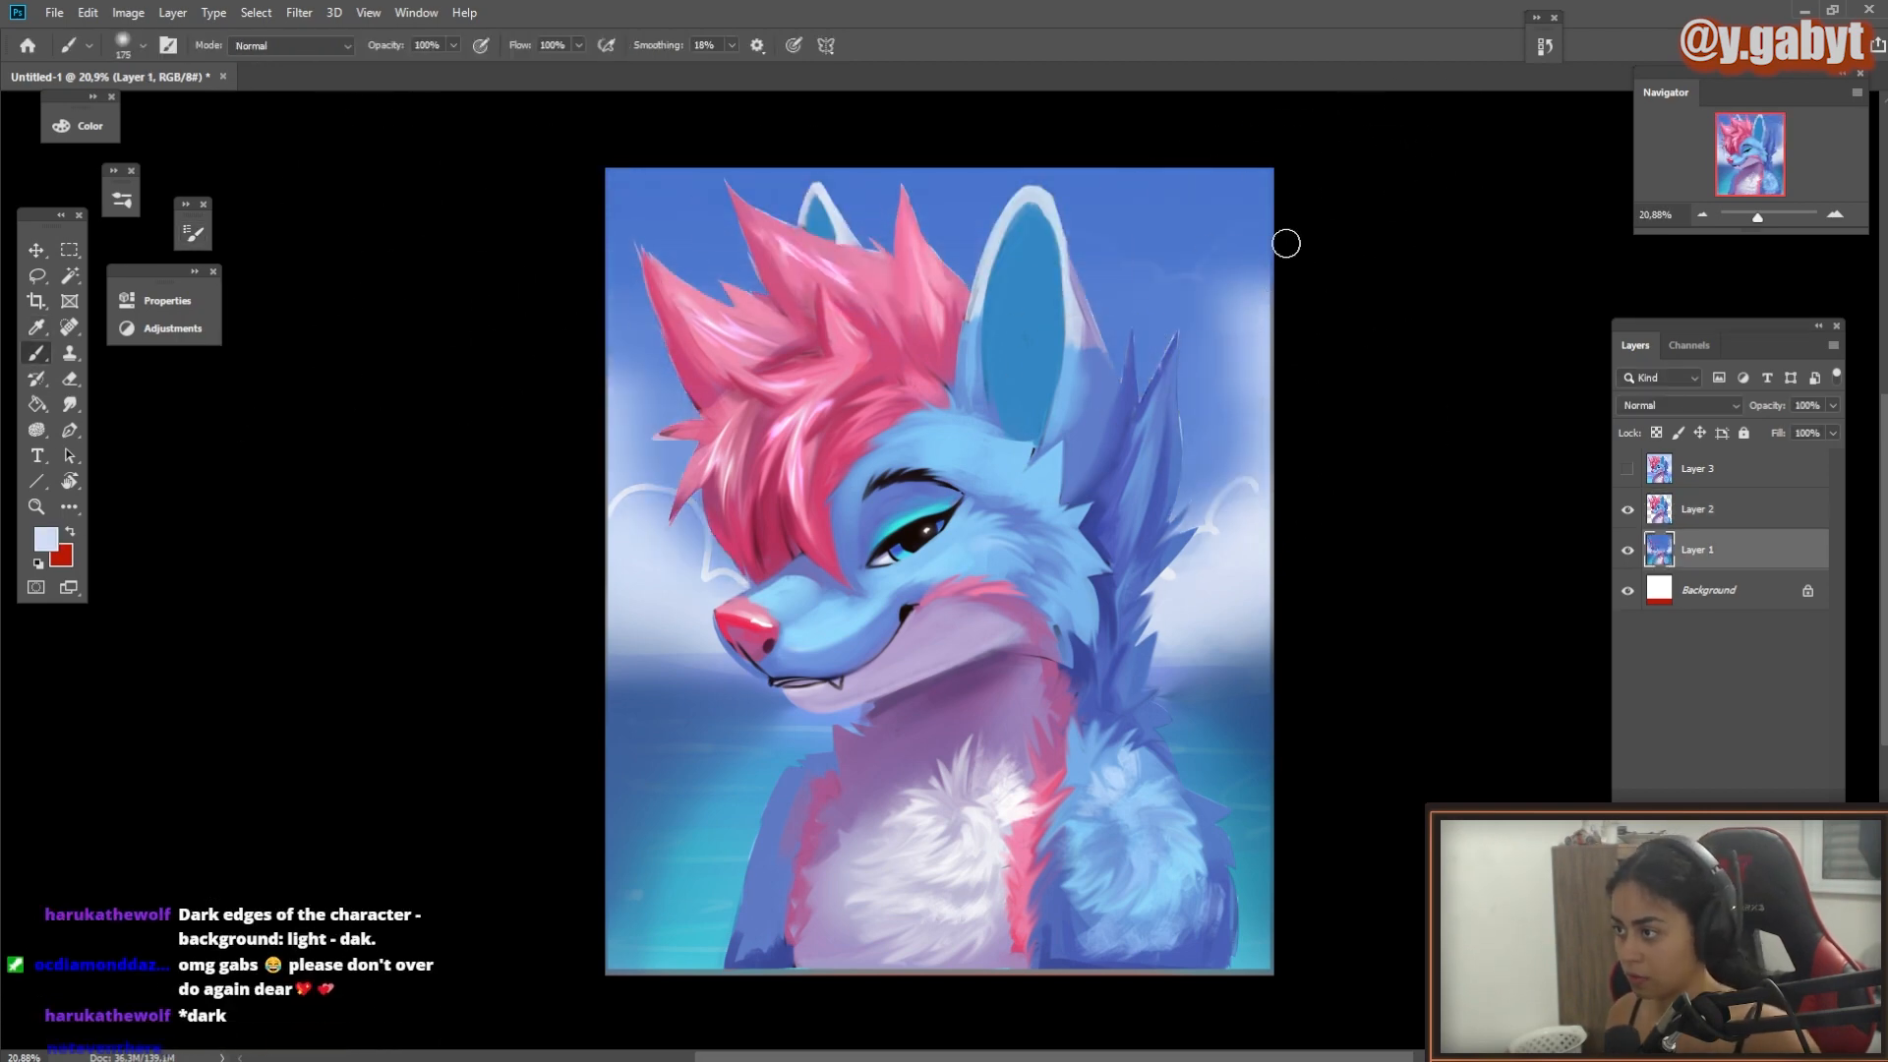
pyautogui.moveTo(1268, 211); pyautogui.dragTo(1097, 286)
pyautogui.moveTo(1101, 310); pyautogui.dragTo(1268, 314)
pyautogui.moveTo(663, 319); pyautogui.dragTo(519, 321)
pyautogui.moveTo(615, 492); pyautogui.dragTo(708, 565)
# Step: Carve the cloud edges on both sides with sampled sky blue and compare the result with the earlier painting on Layer 3
pyautogui.keyDown('alt'); pyautogui.click(639, 354); pyautogui.keyUp('alt')
pyautogui.moveTo(664, 344)
pyautogui.mouseDown()
pyautogui.moveTo(620, 423)
pyautogui.moveTo(700, 526)
pyautogui.mouseUp()
pyautogui.moveTo(1264, 442); pyautogui.dragTo(1195, 502)
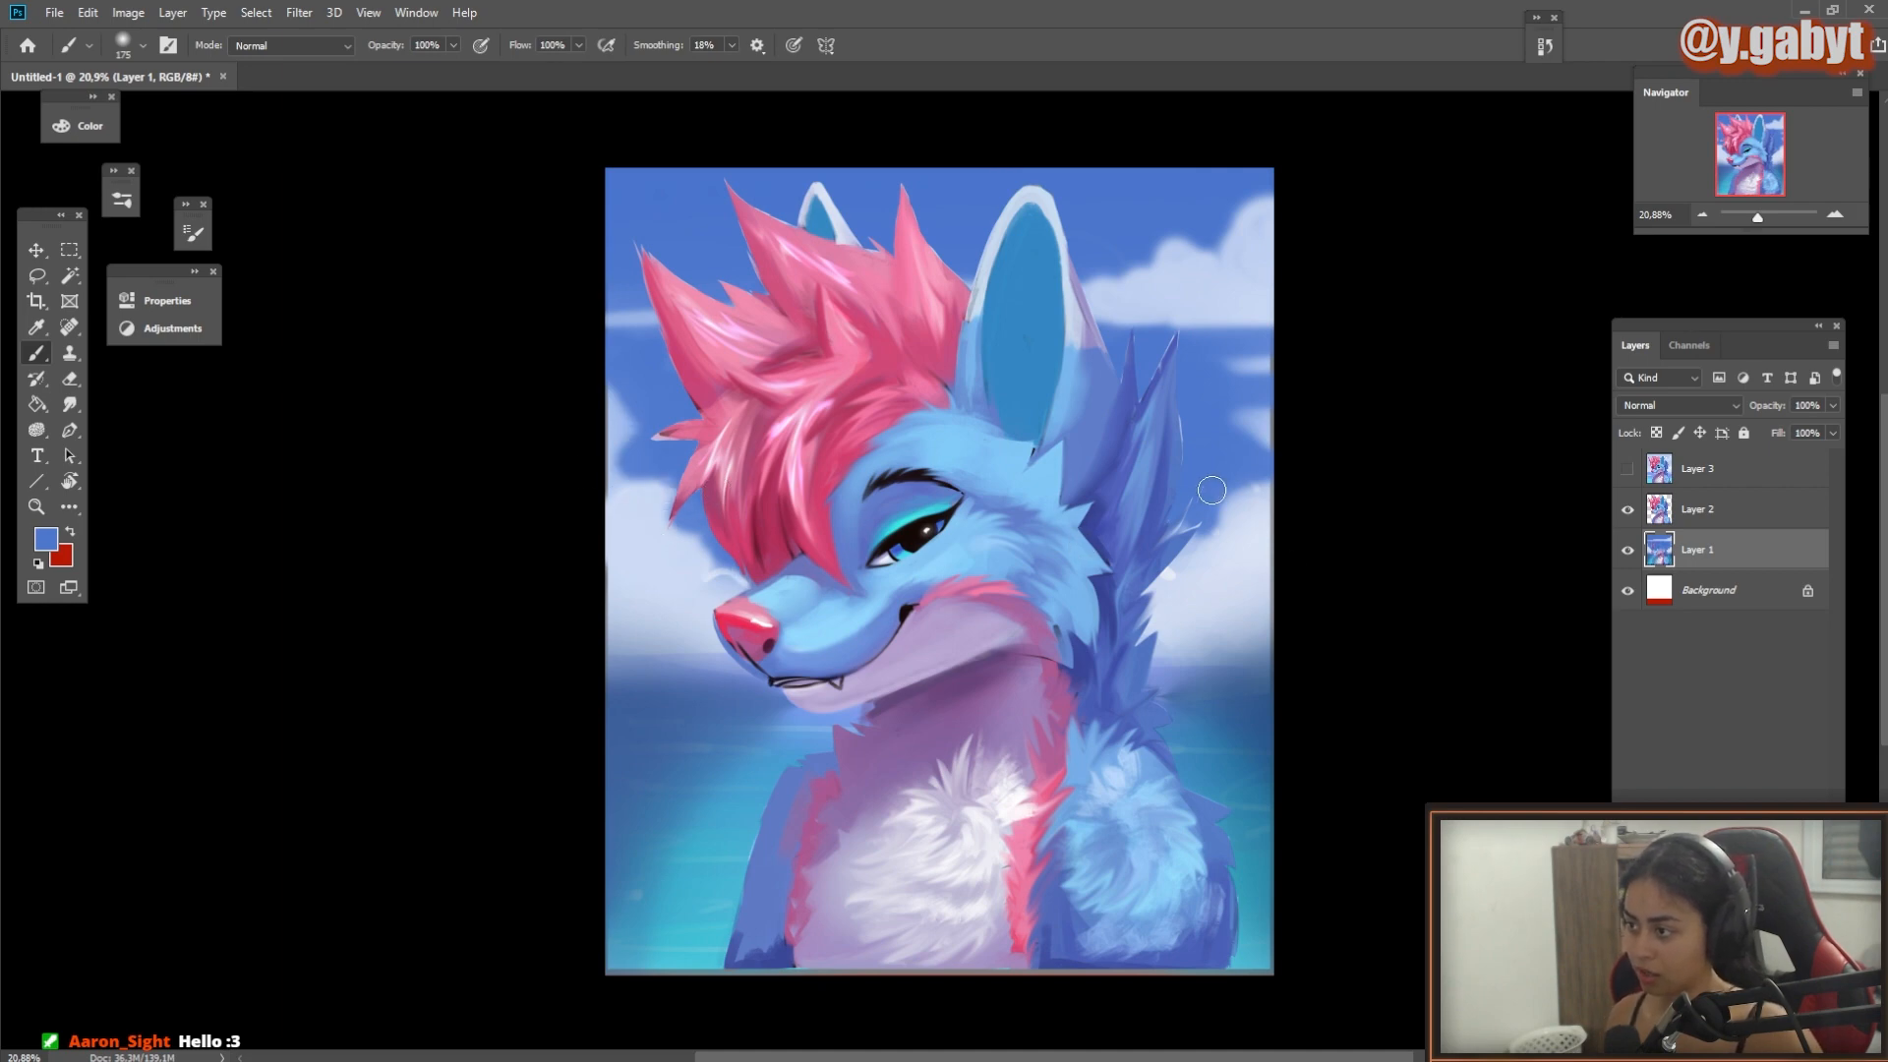
pyautogui.moveTo(1212, 489); pyautogui.dragTo(1138, 574)
pyautogui.hotkey('ctrl', 'z')
pyautogui.click(1627, 469)
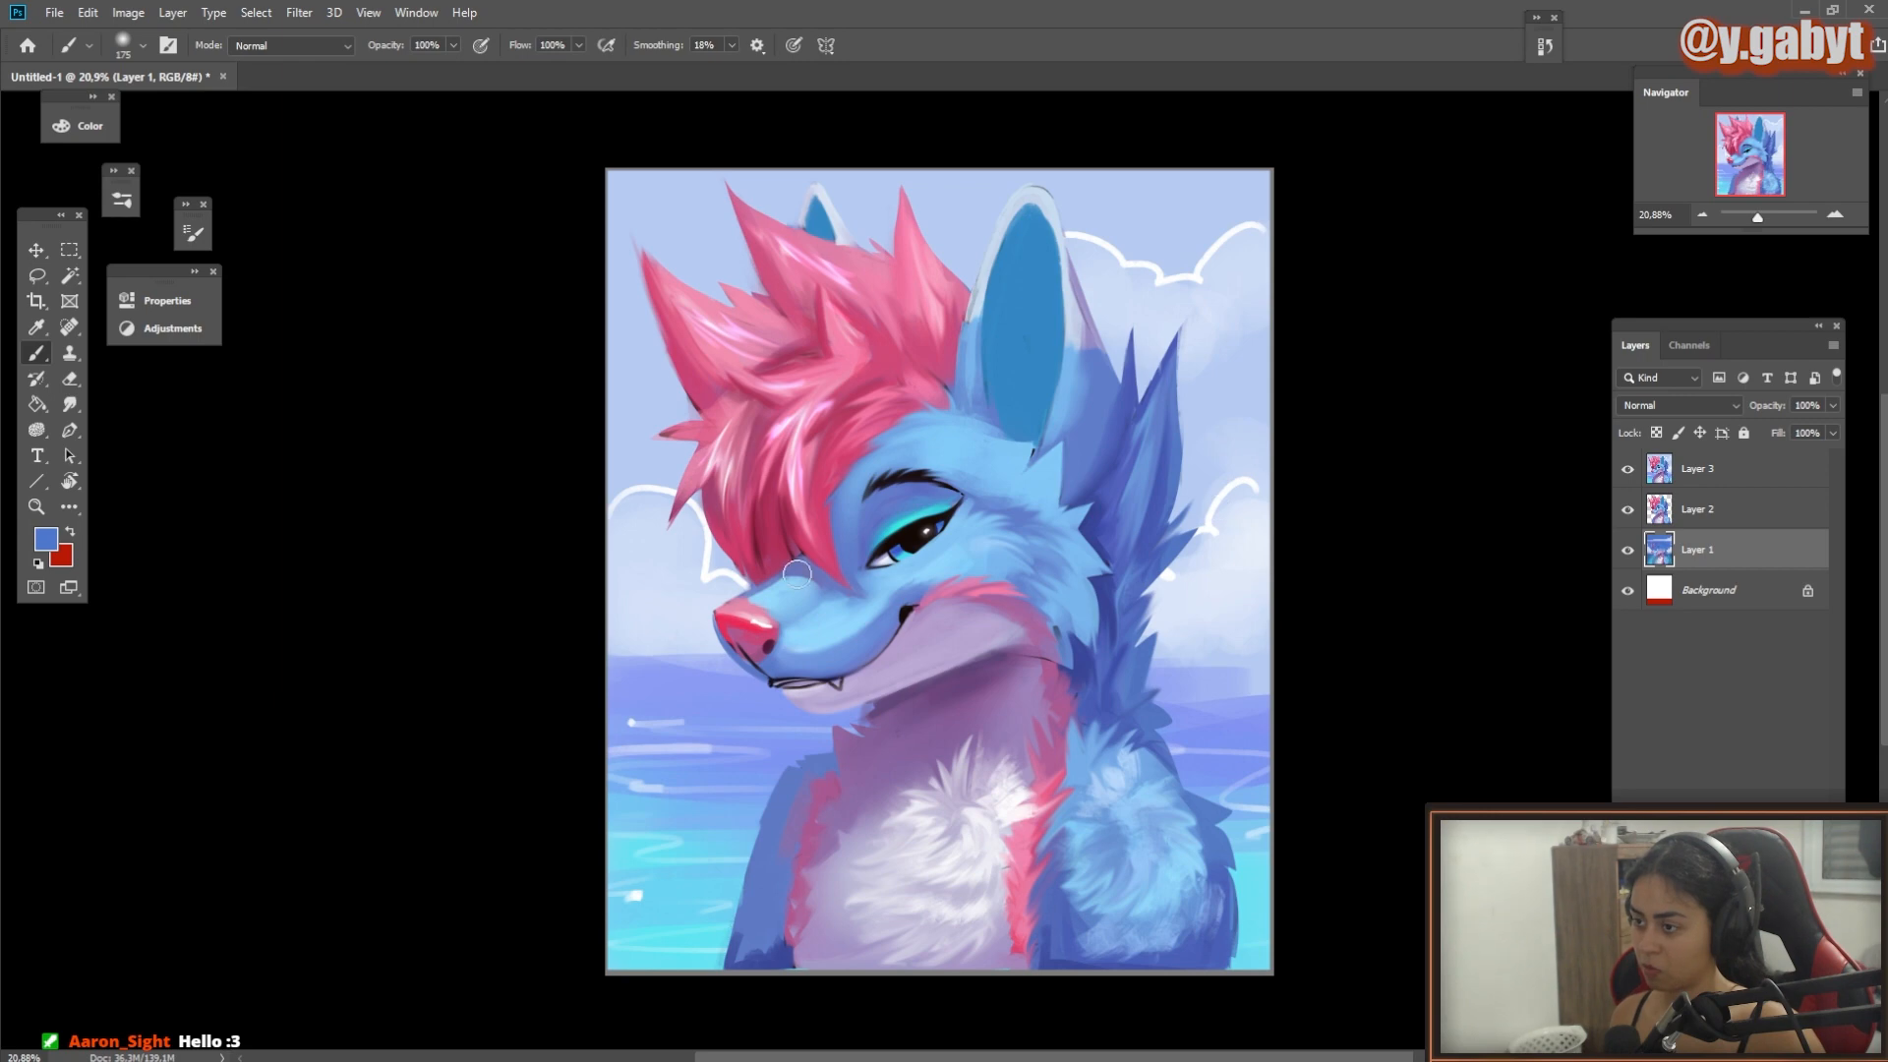
pyautogui.click(1628, 470)
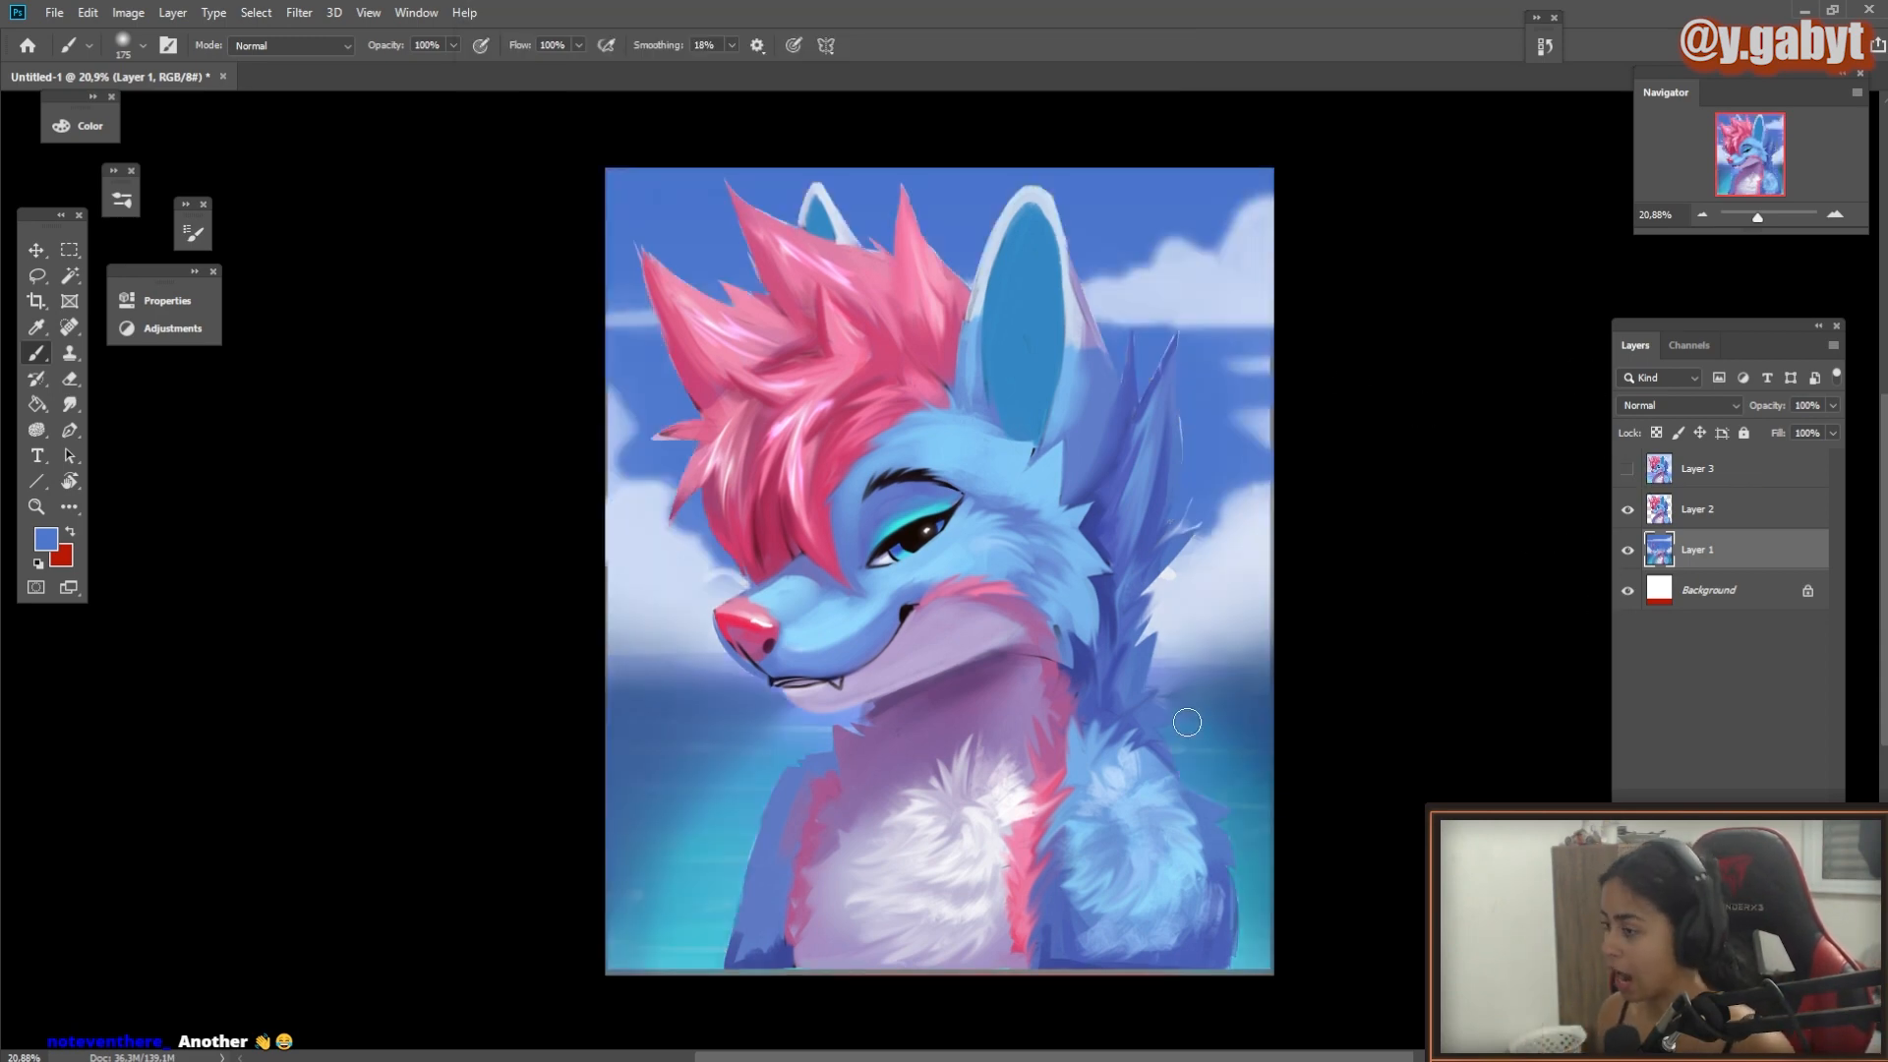
# Step: Sample the sea's blue and paint a crisp, straight horizon edge on both sides of the character
pyautogui.keyDown('alt'); pyautogui.click(1236, 675); pyautogui.keyUp('alt')
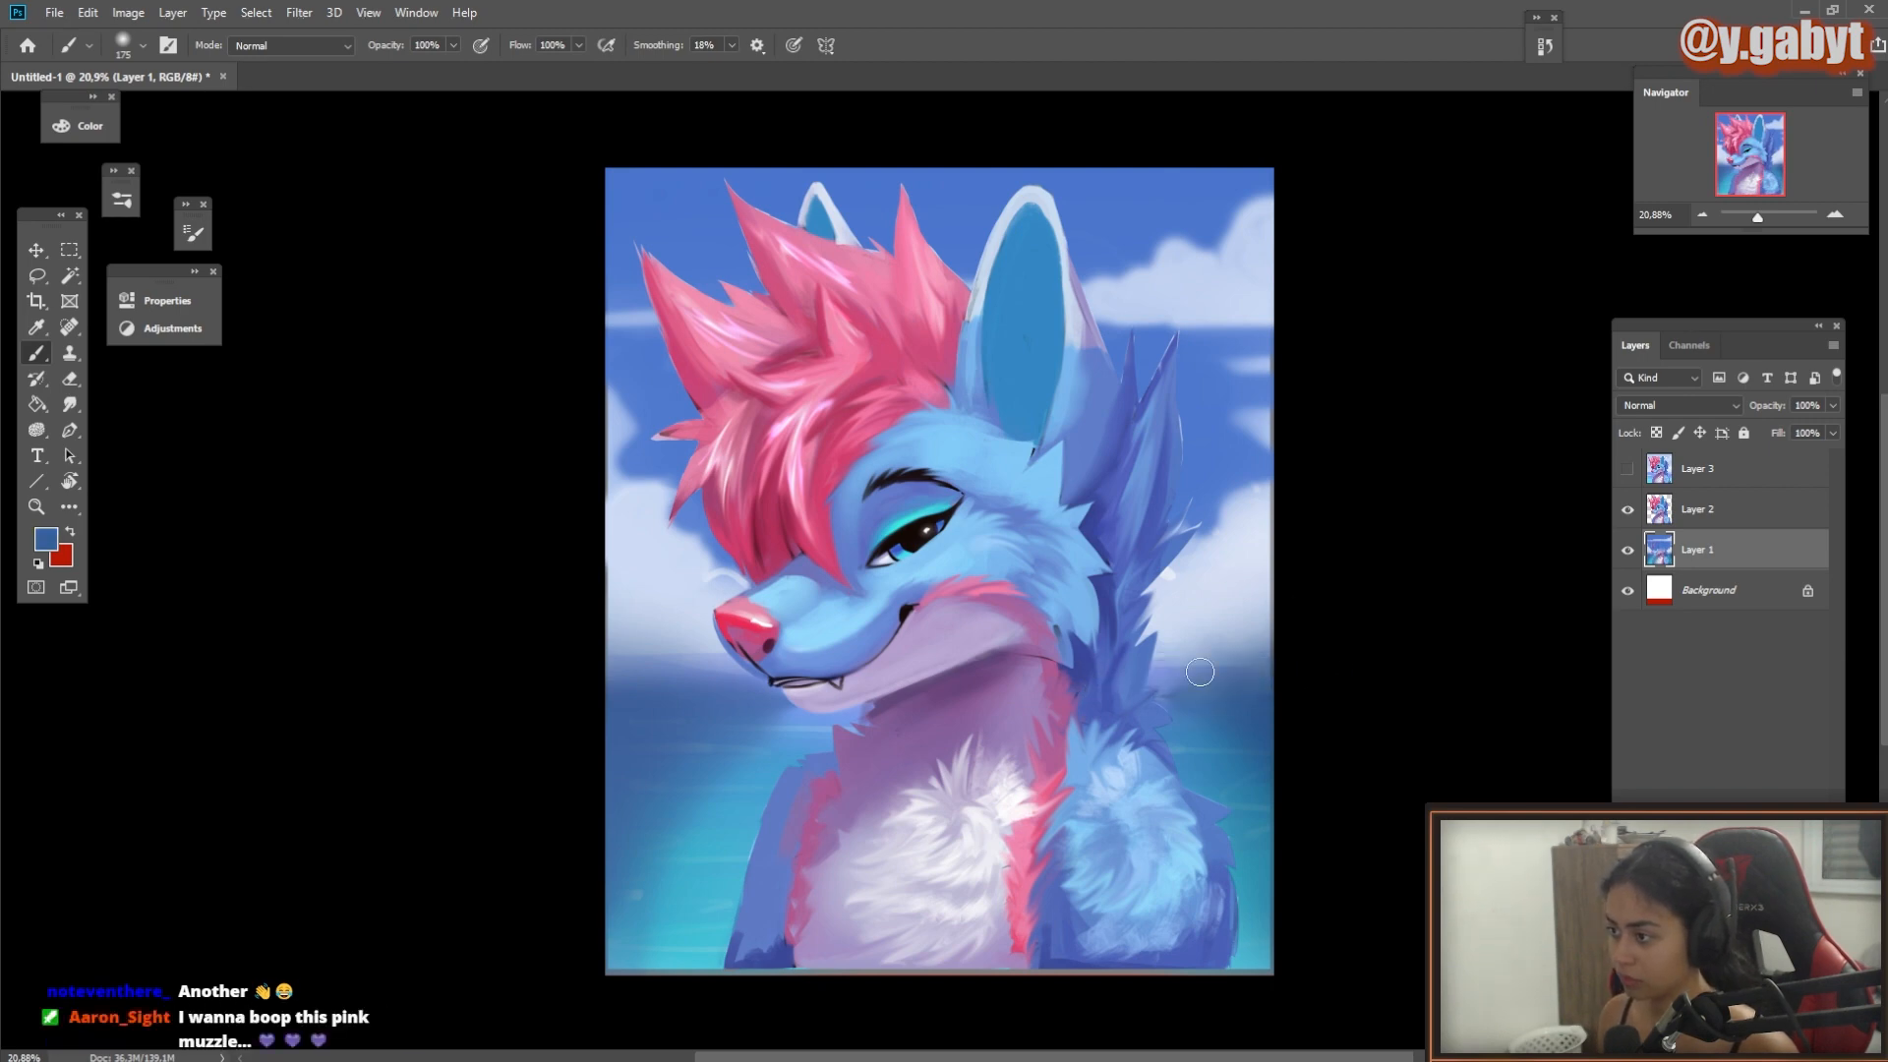
pyautogui.moveTo(1200, 671); pyautogui.dragTo(1094, 671)
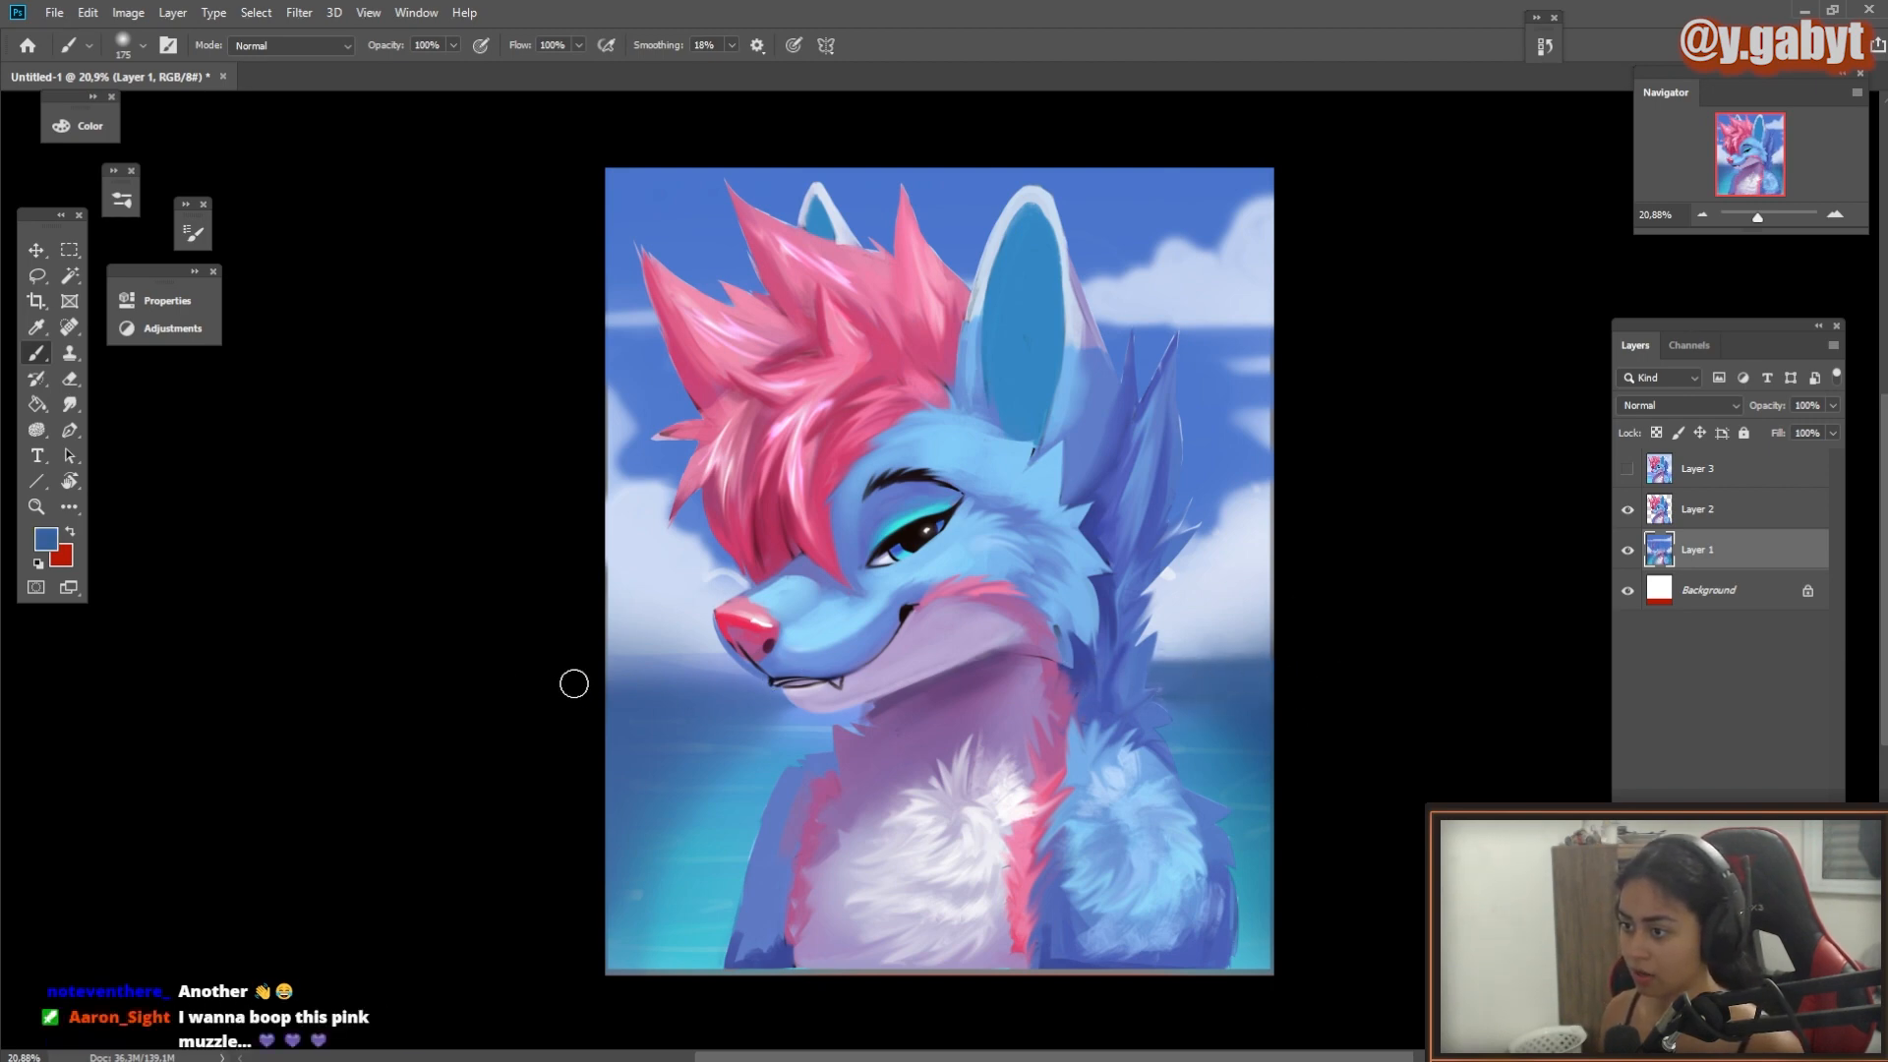
pyautogui.moveTo(574, 683); pyautogui.dragTo(710, 681)
pyautogui.scroll(-1, 949, 684)
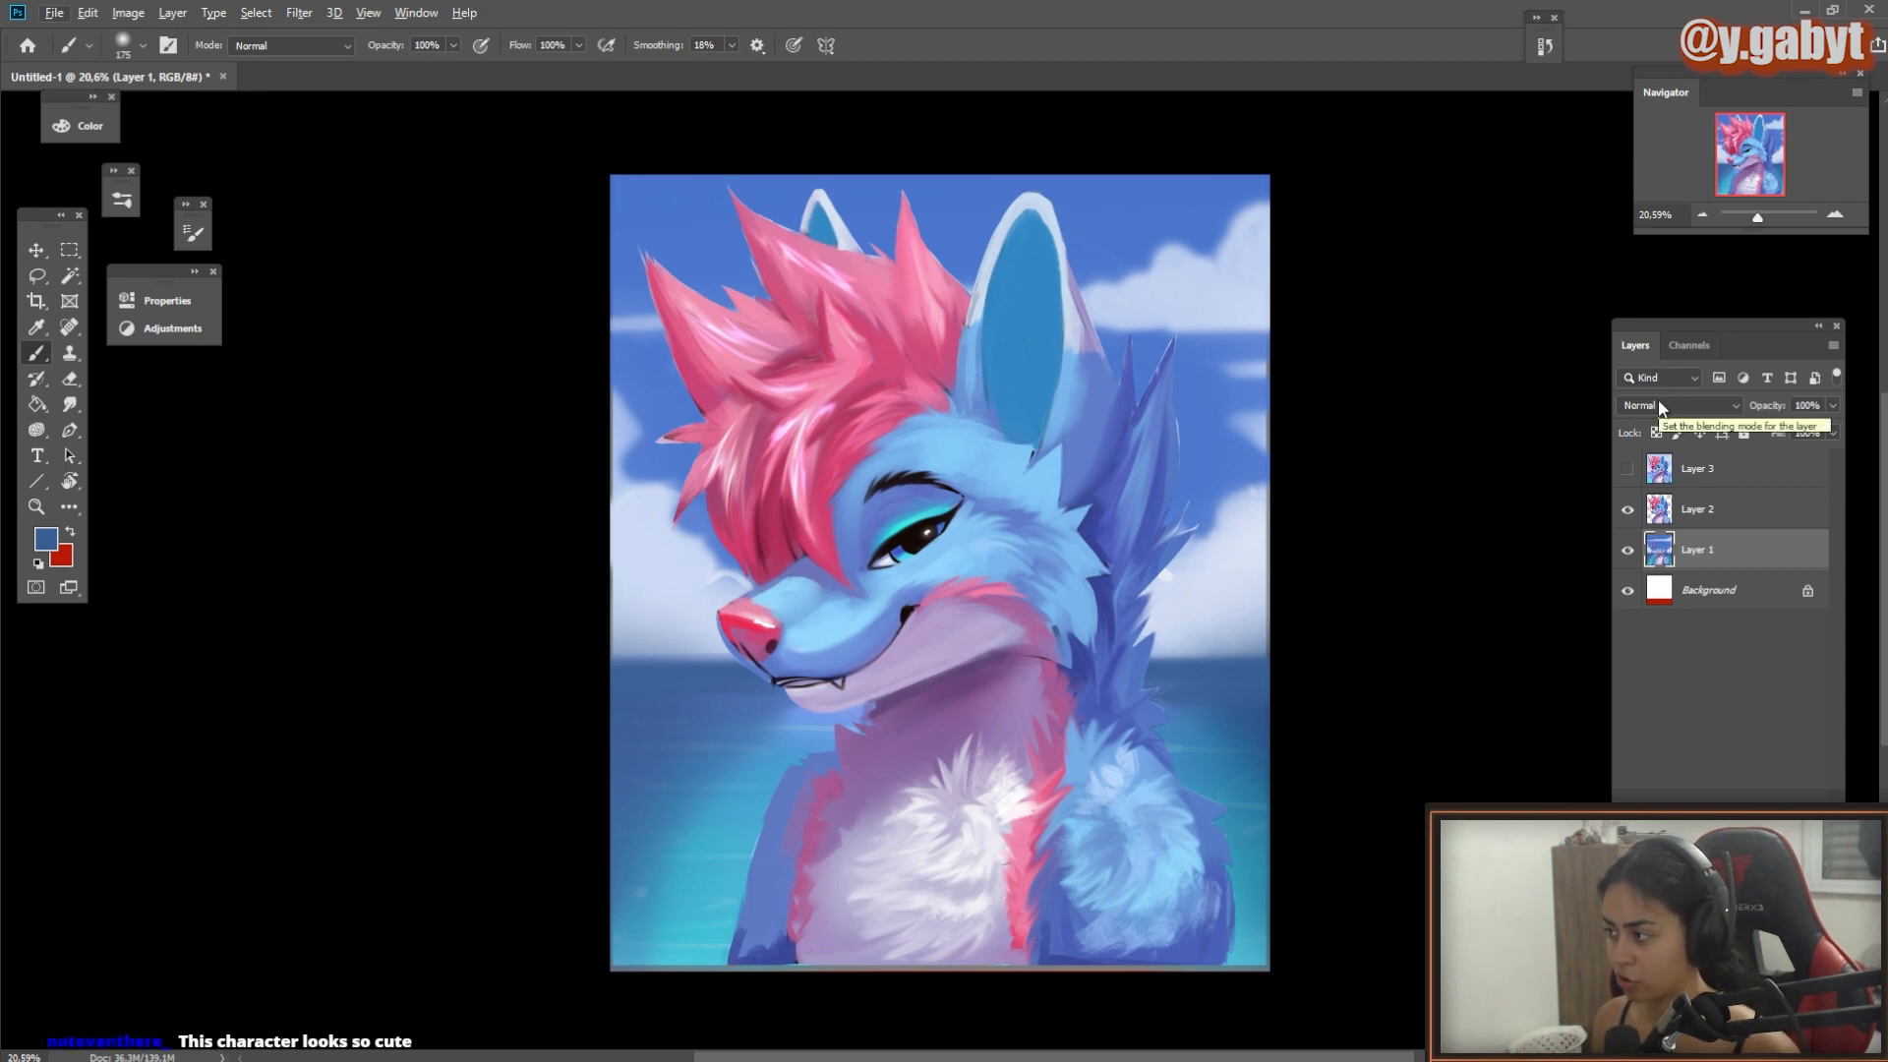
# Step: Add a new layer named fog above Layer 1 and hide the character on Layer 2
pyautogui.hotkey('ctrl', 'u')
pyautogui.press('Return')
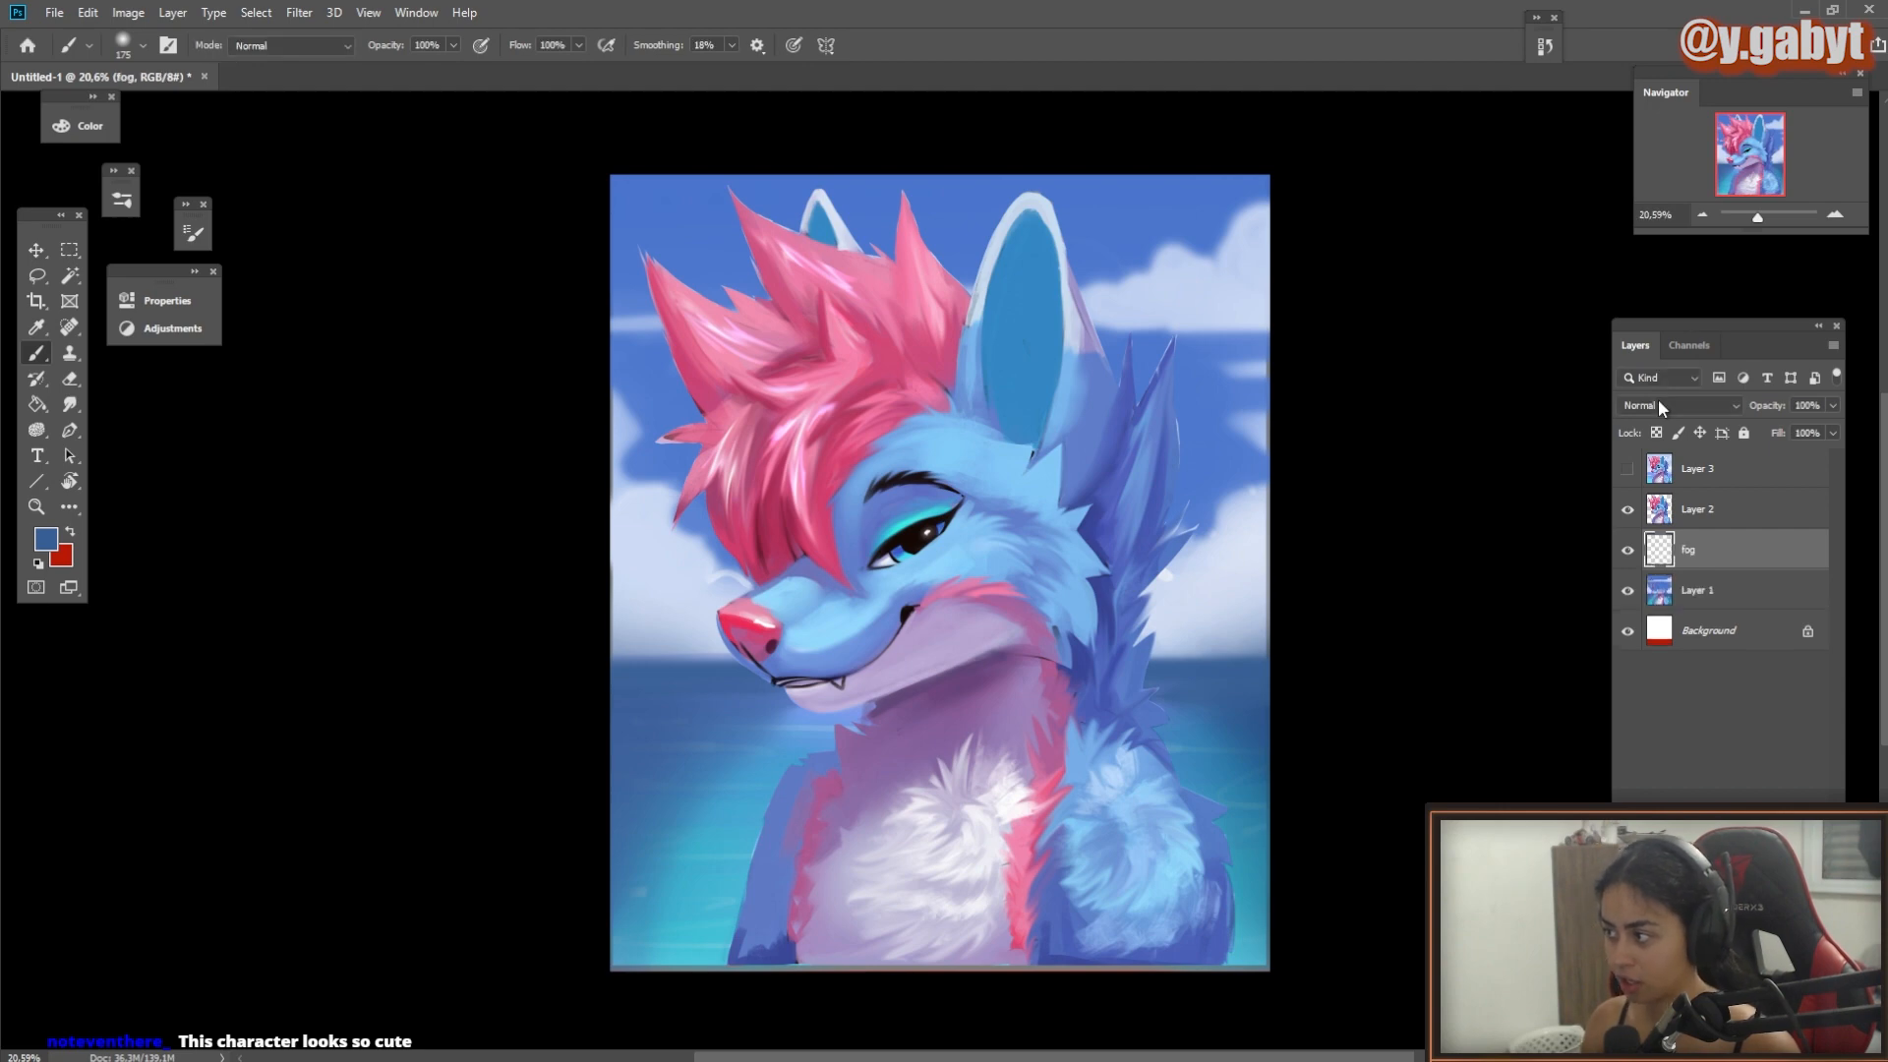
pyautogui.click(1625, 511)
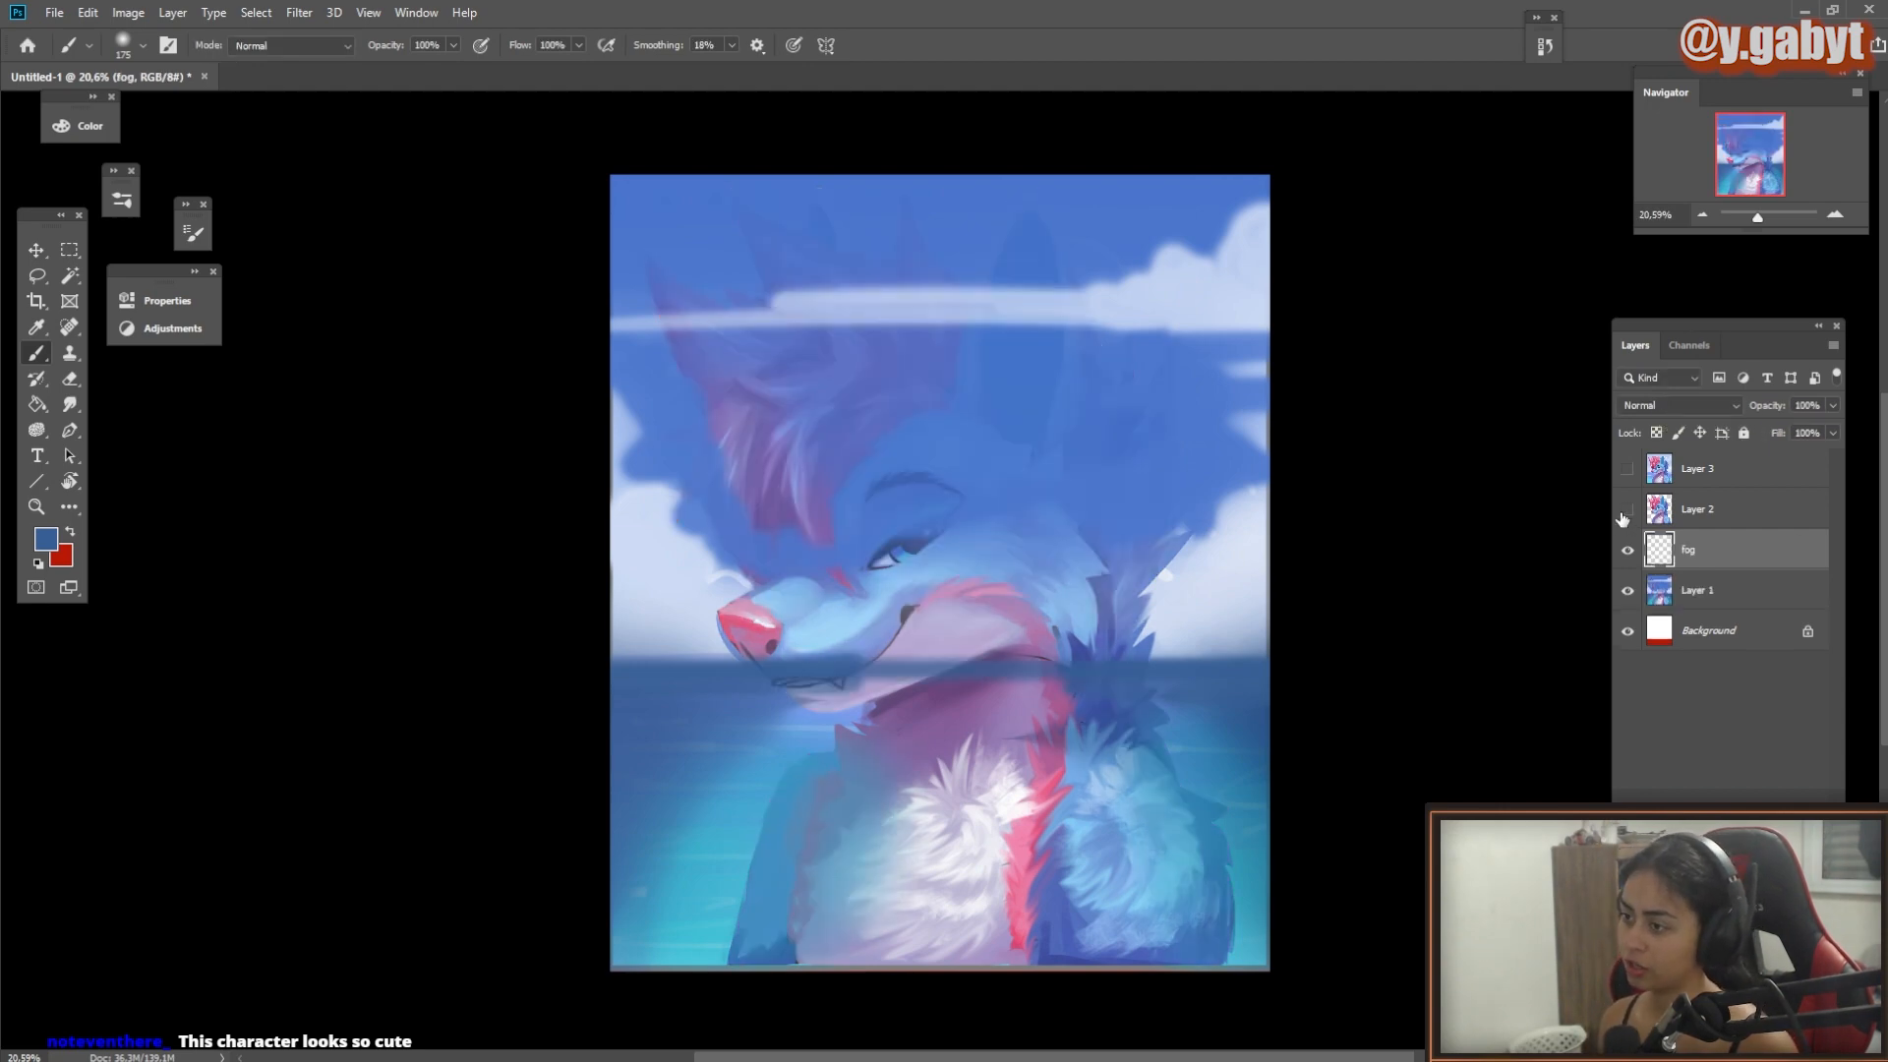
# Step: Show Layer 2, sample the pale cloud colour, and brush soft fog behind the character on the fog layer with a 2000 px brush
pyautogui.click(1626, 511)
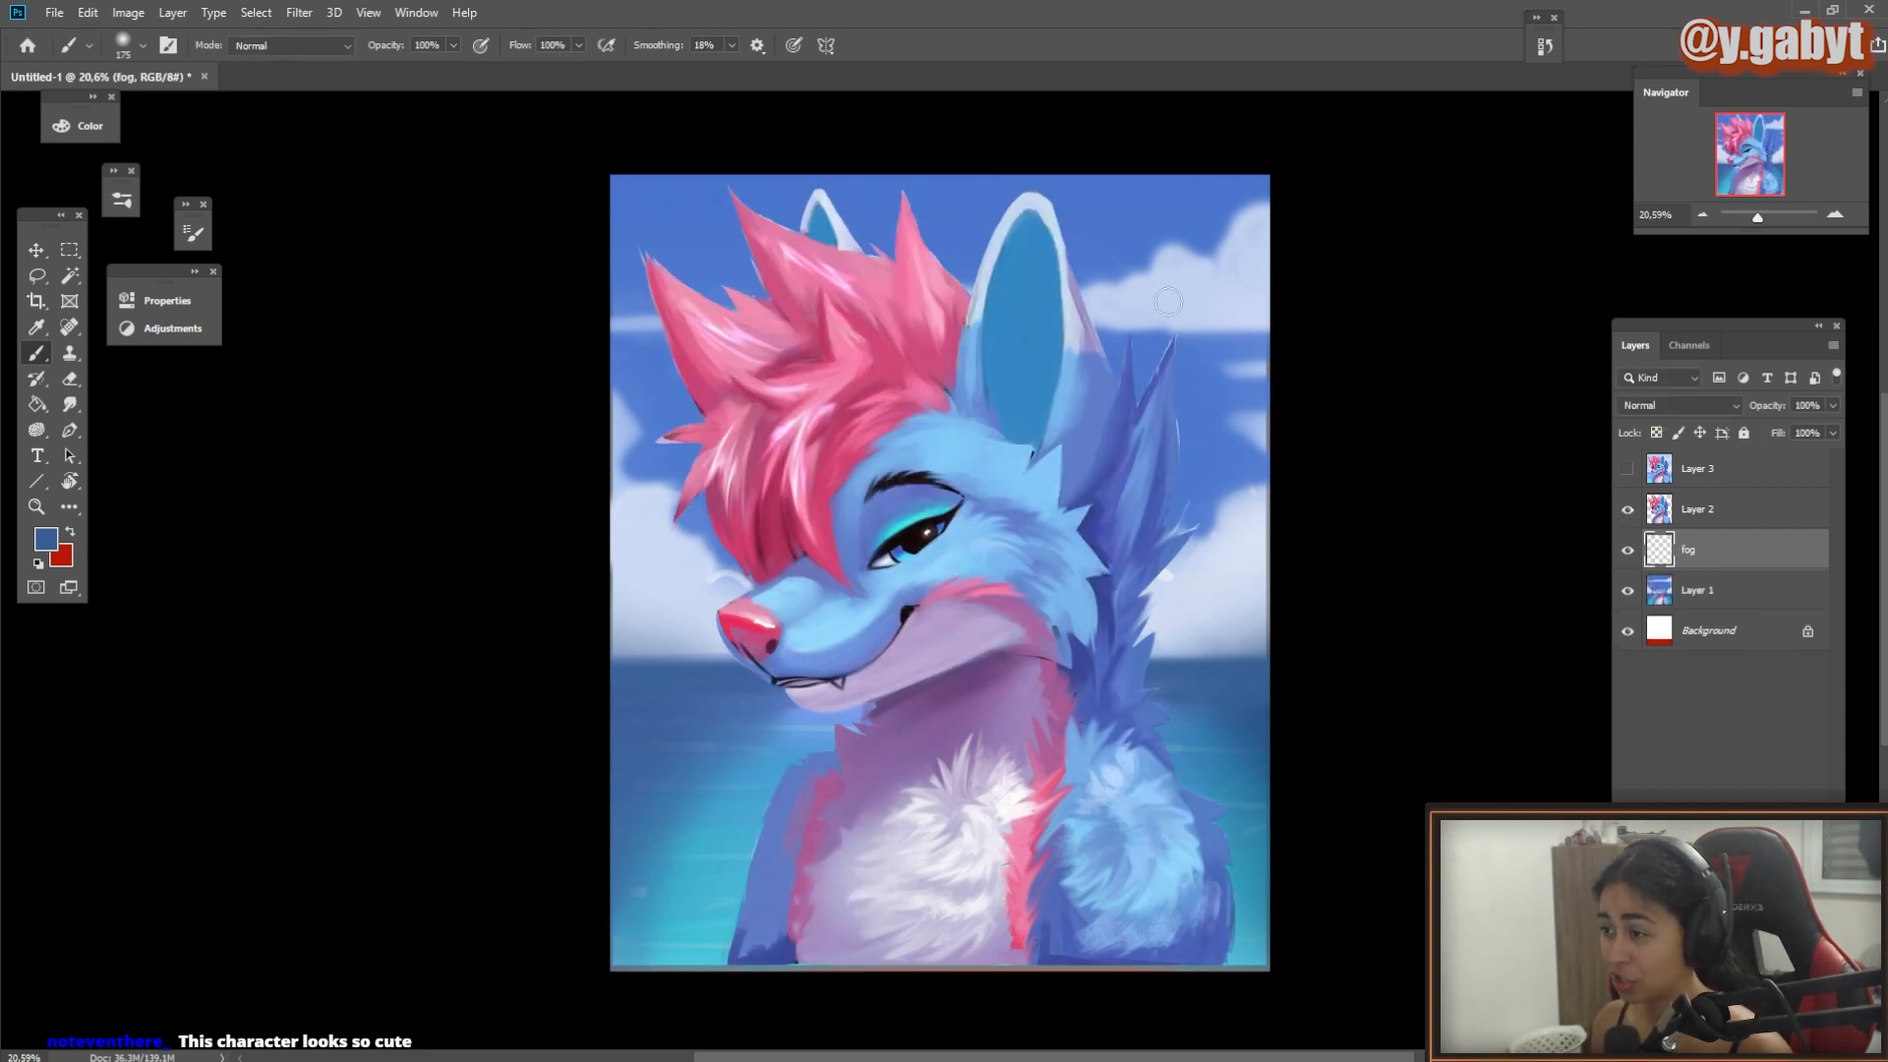
pyautogui.keyDown('alt'); pyautogui.click(1171, 302); pyautogui.keyUp('alt')
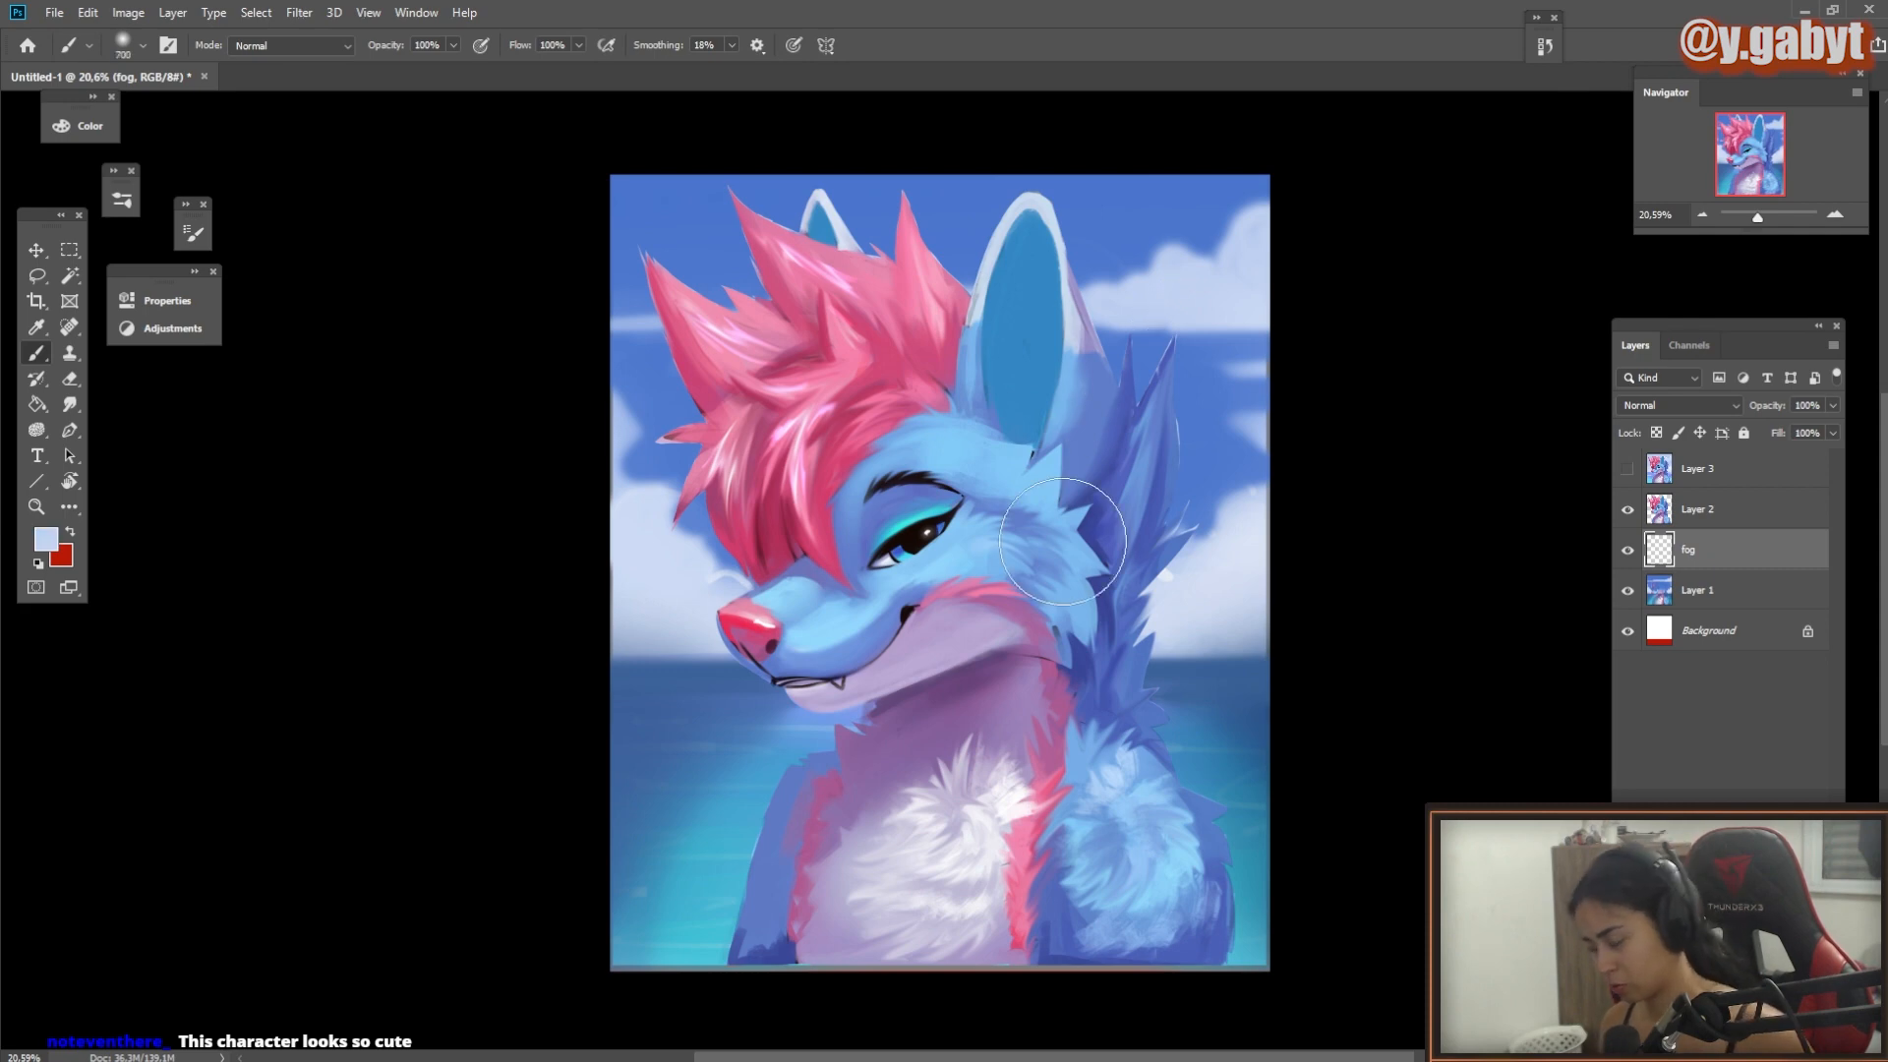
pyautogui.press(']')
pyautogui.press(']')
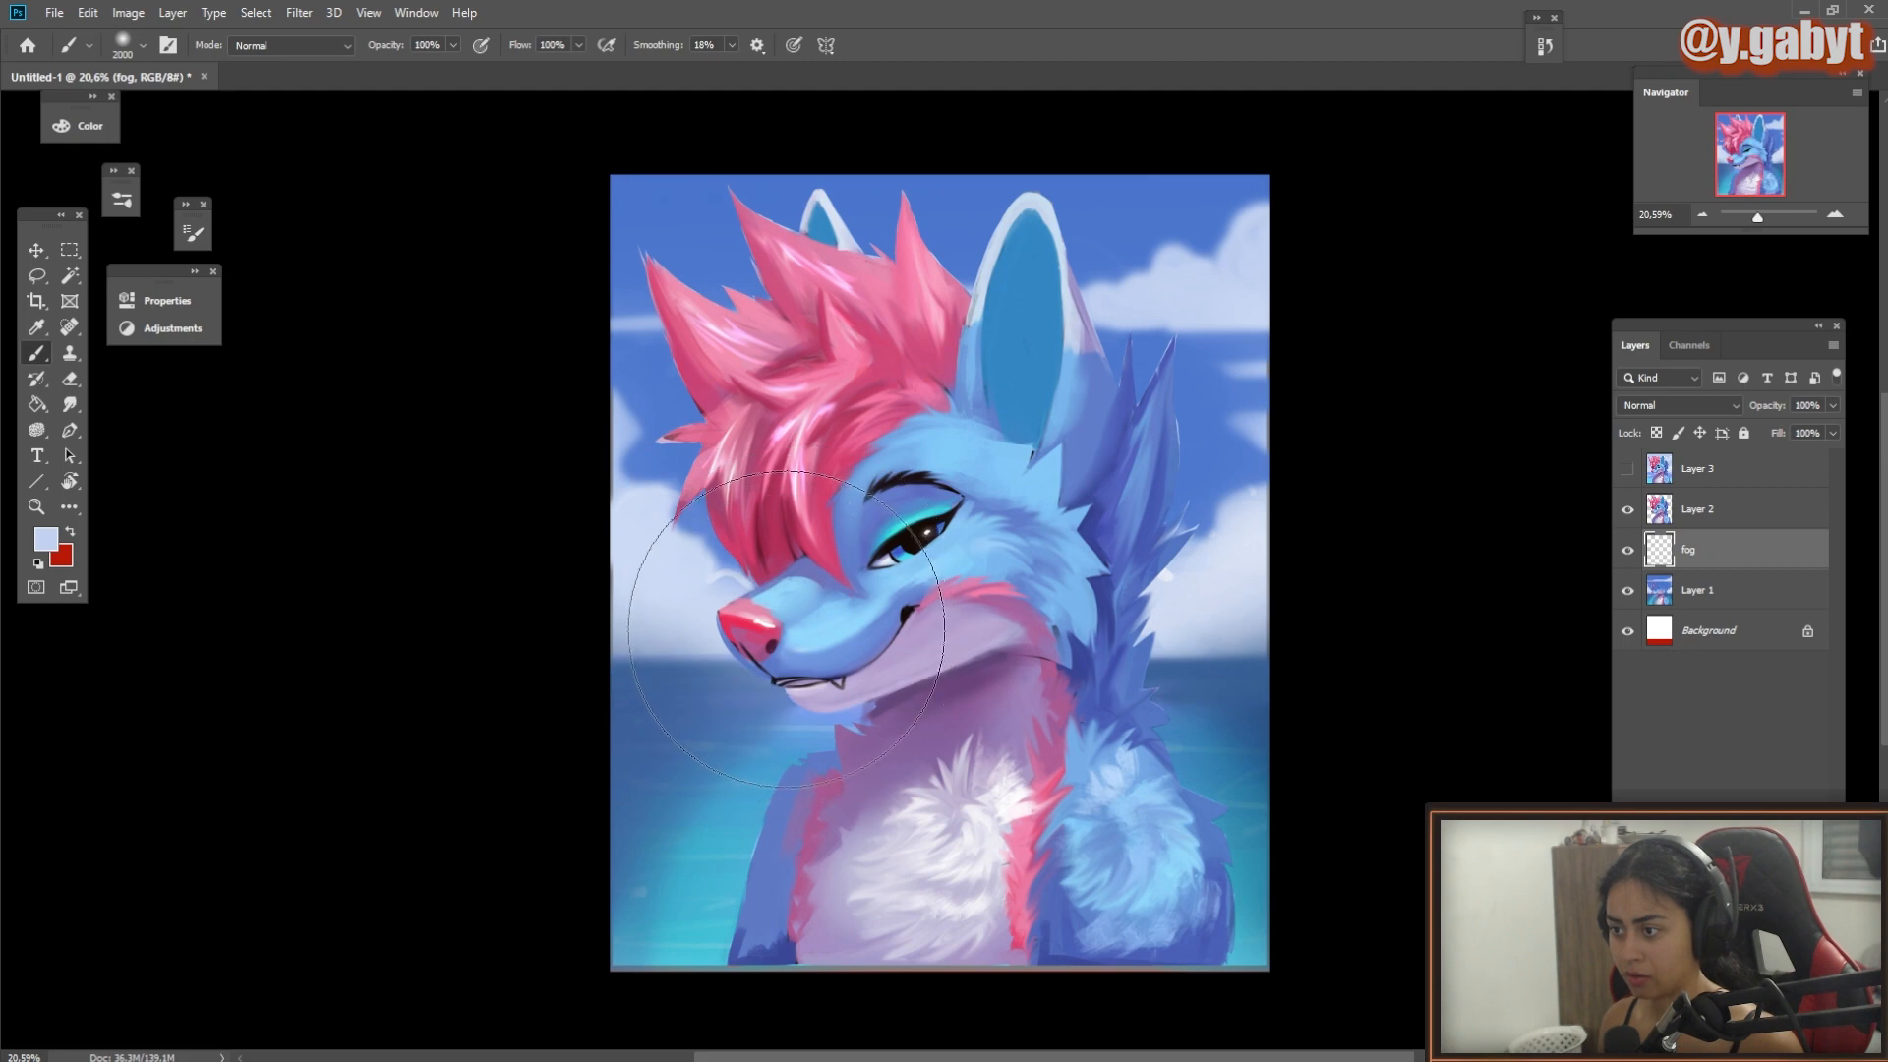
pyautogui.moveTo(771, 638); pyautogui.dragTo(767, 403)
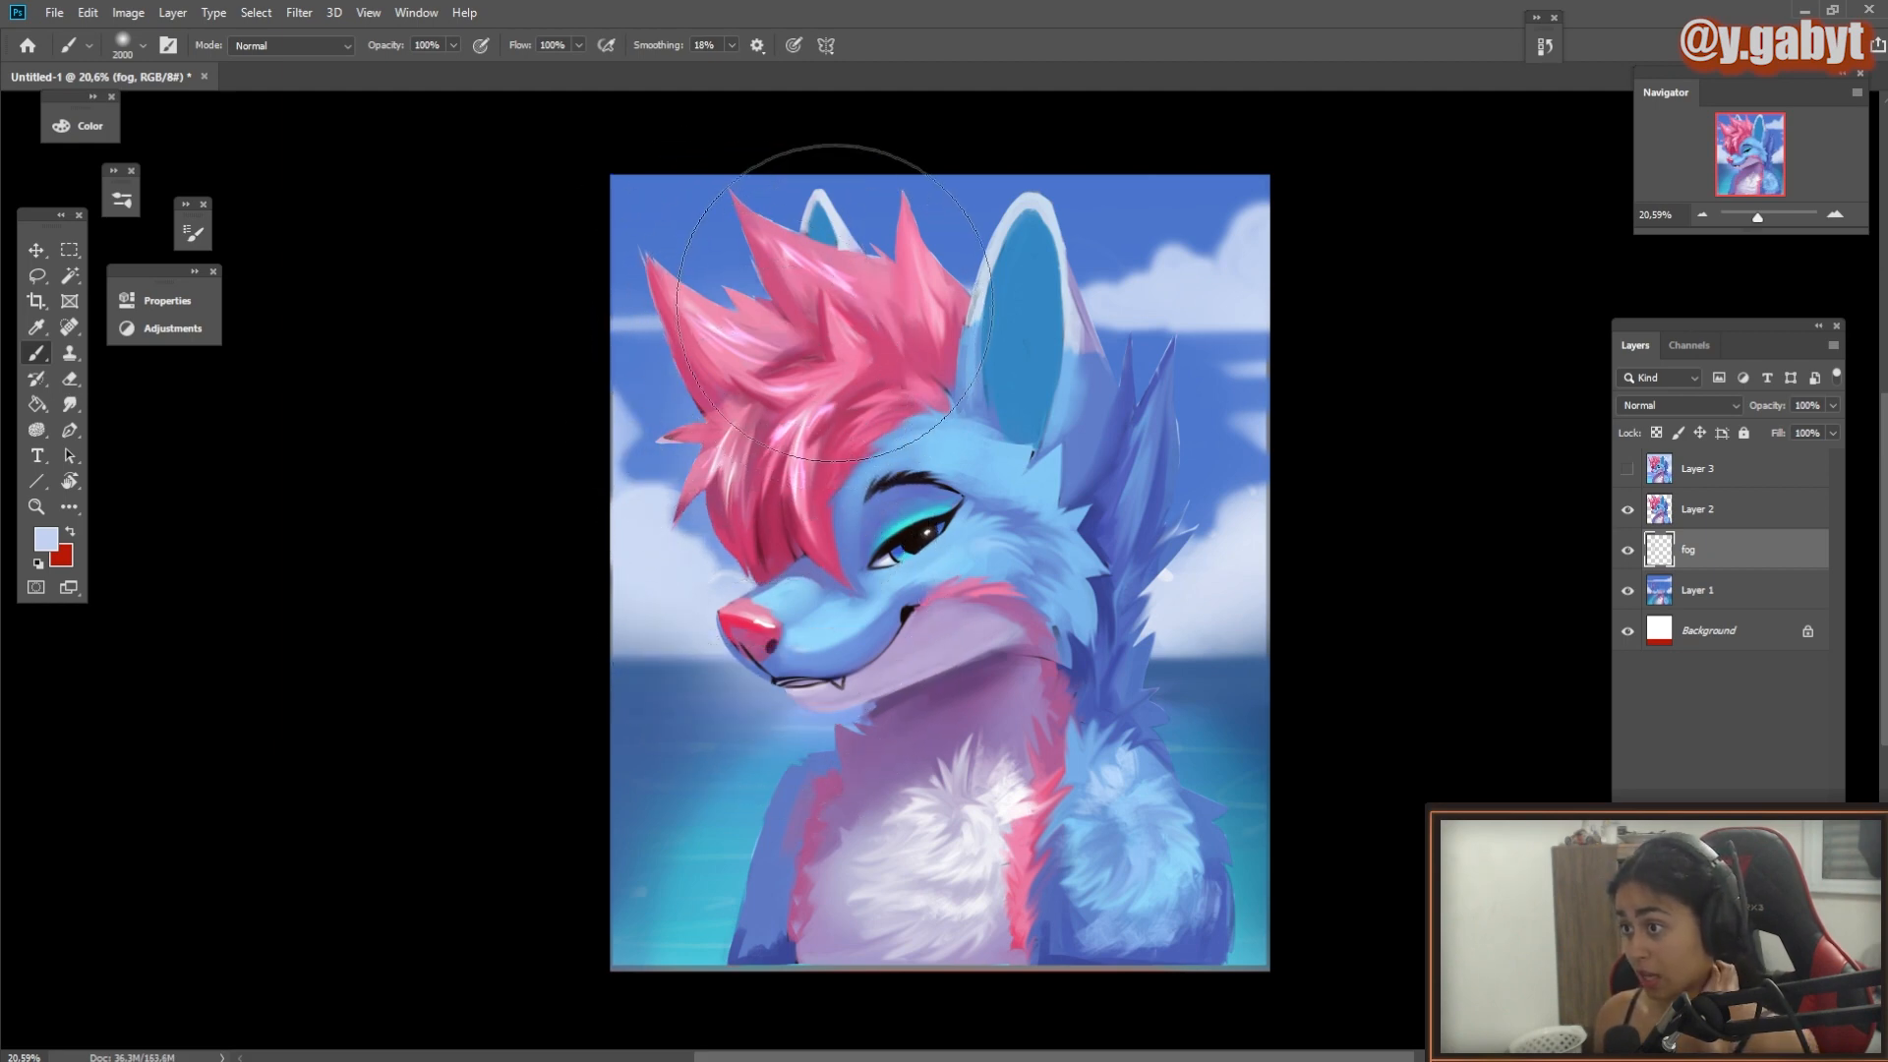
pyautogui.moveTo(944, 314); pyautogui.dragTo(981, 333)
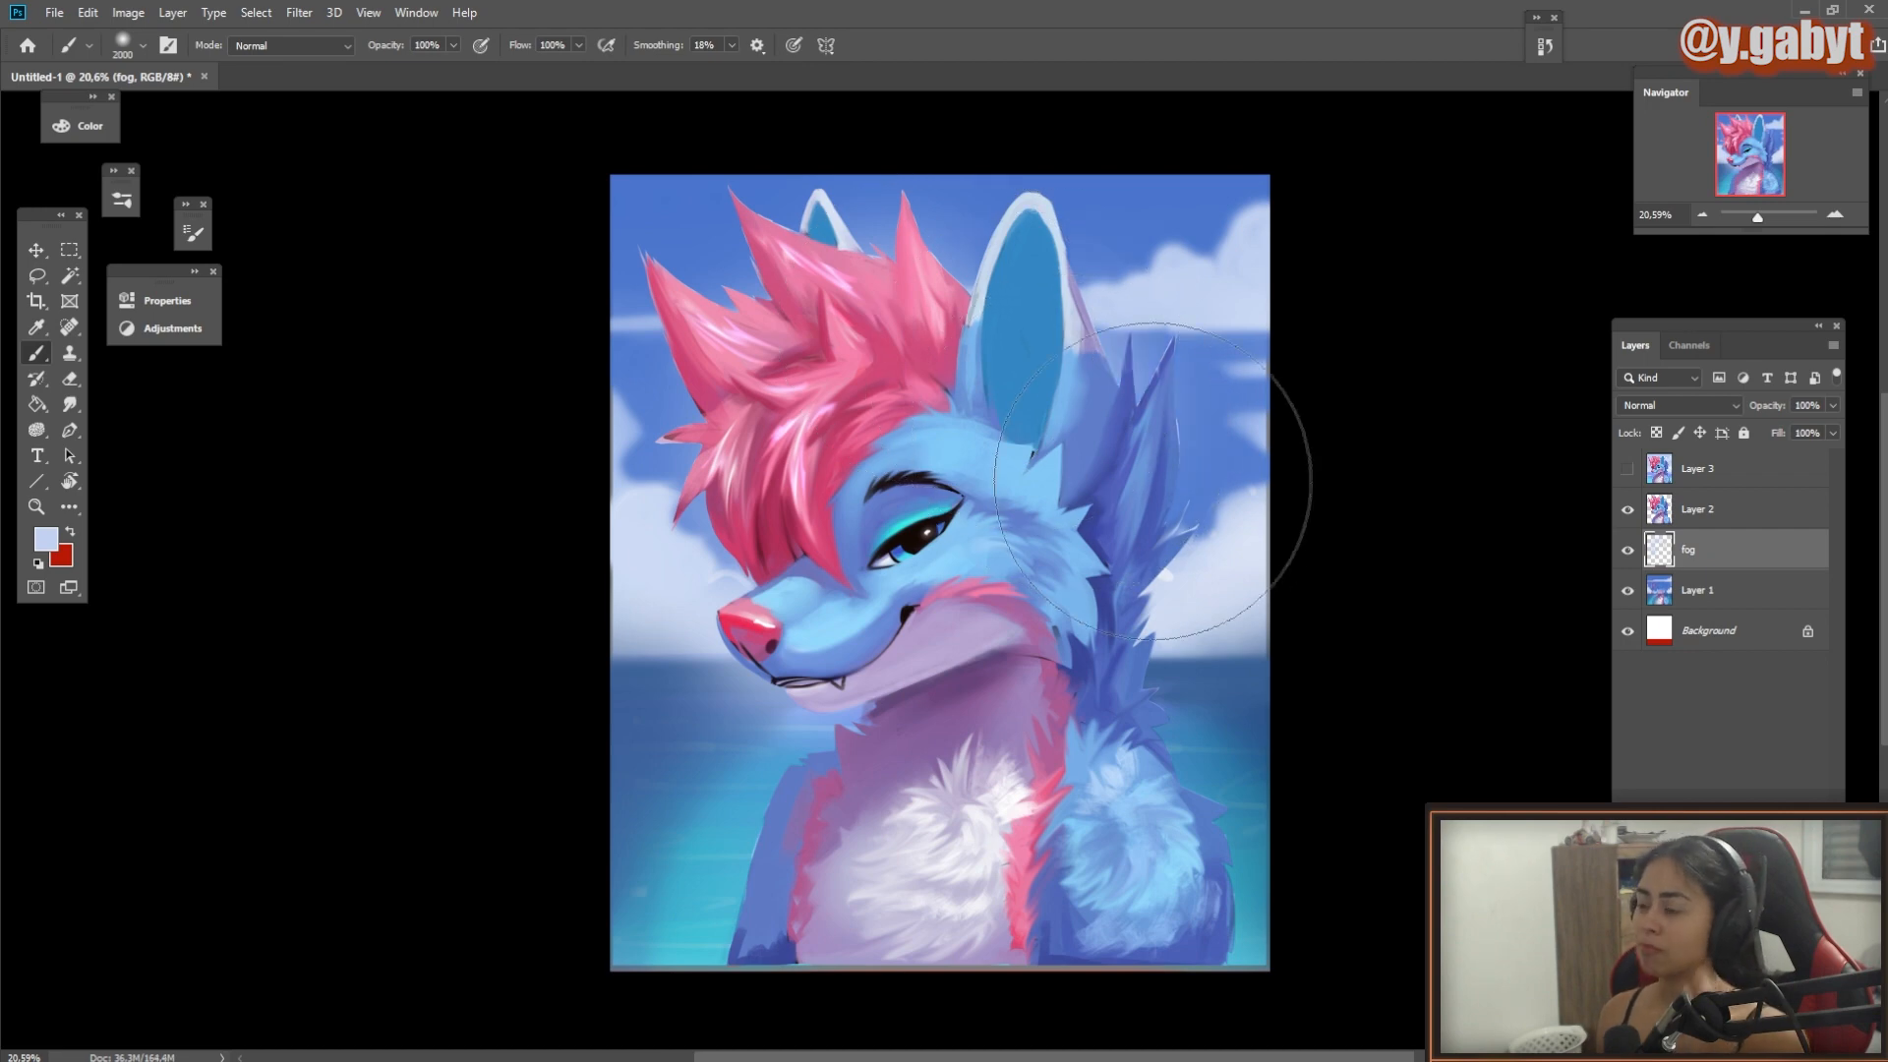
# Step: Undo the last fog stroke and repaint softer fog around the character in sampled blue with a 1600 px brush at 40% opacity
pyautogui.press('4')
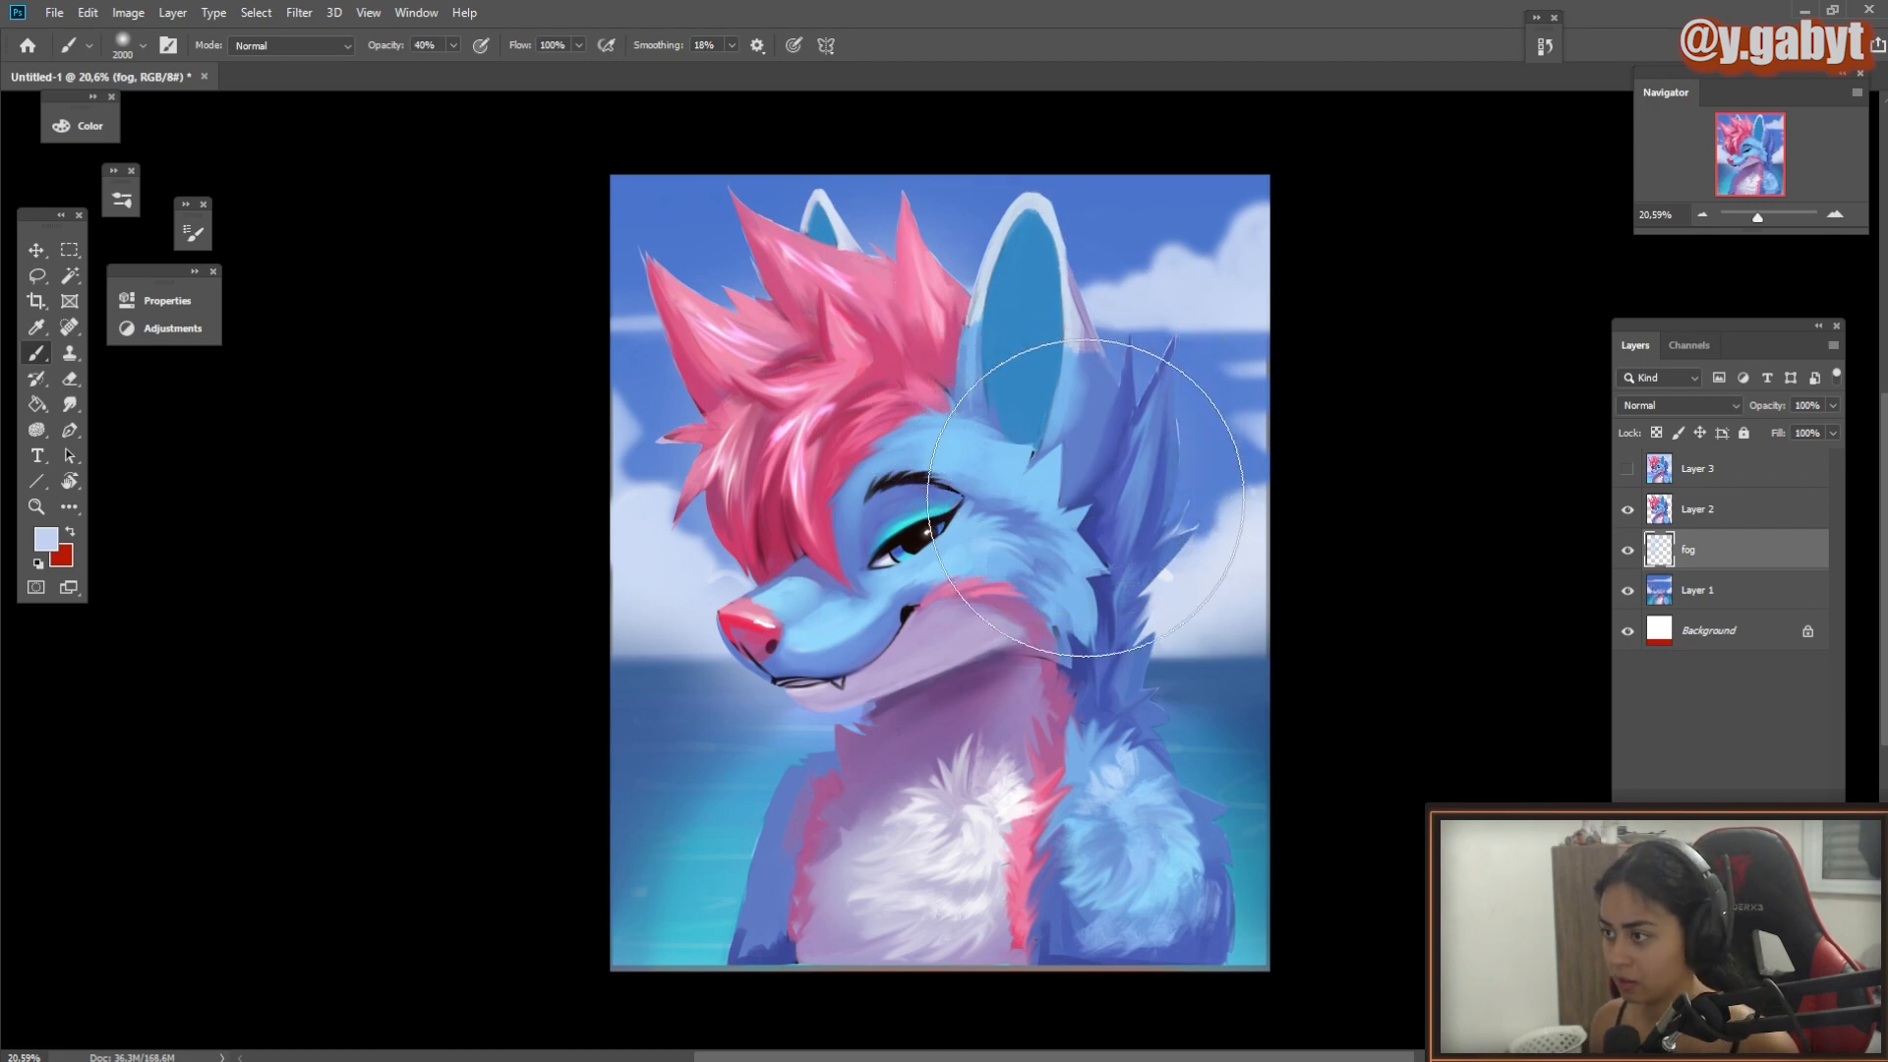
pyautogui.hotkey('ctrl', 'z')
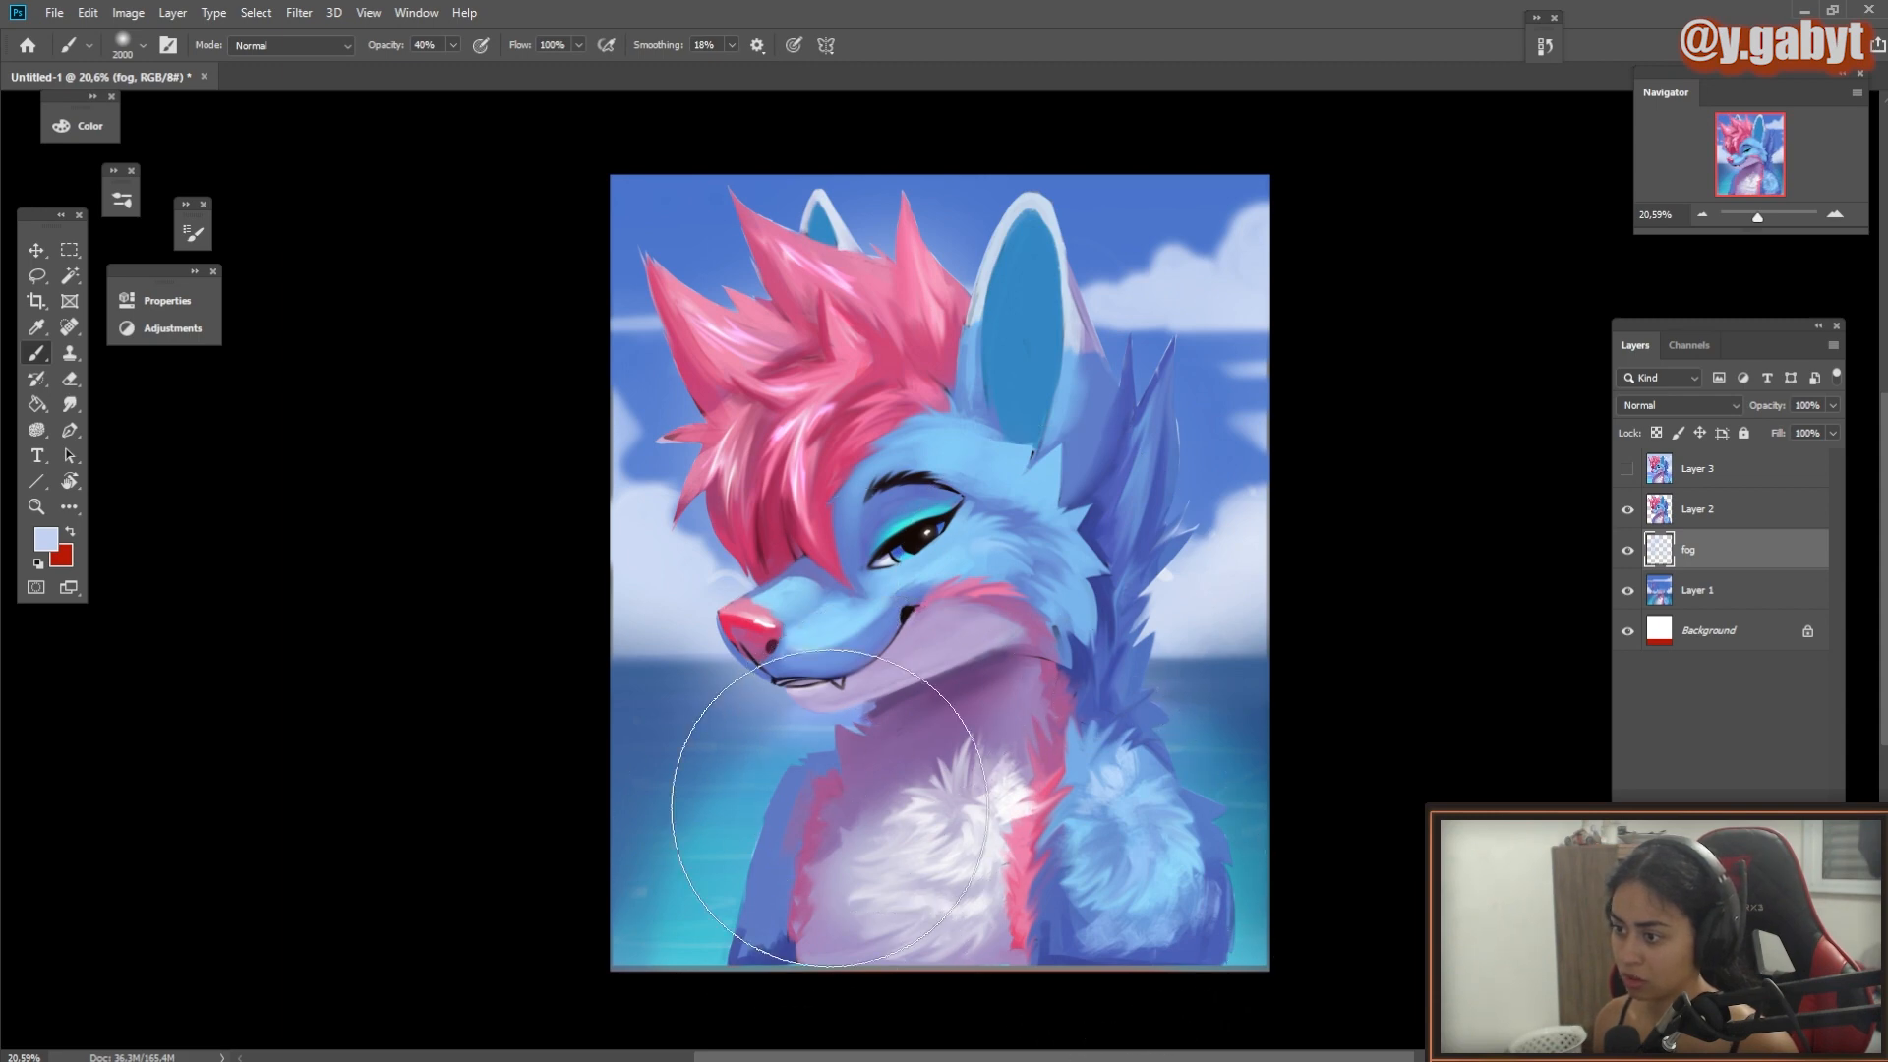
pyautogui.press('[')
pyautogui.press('[')
pyautogui.press('[')
pyautogui.press('[')
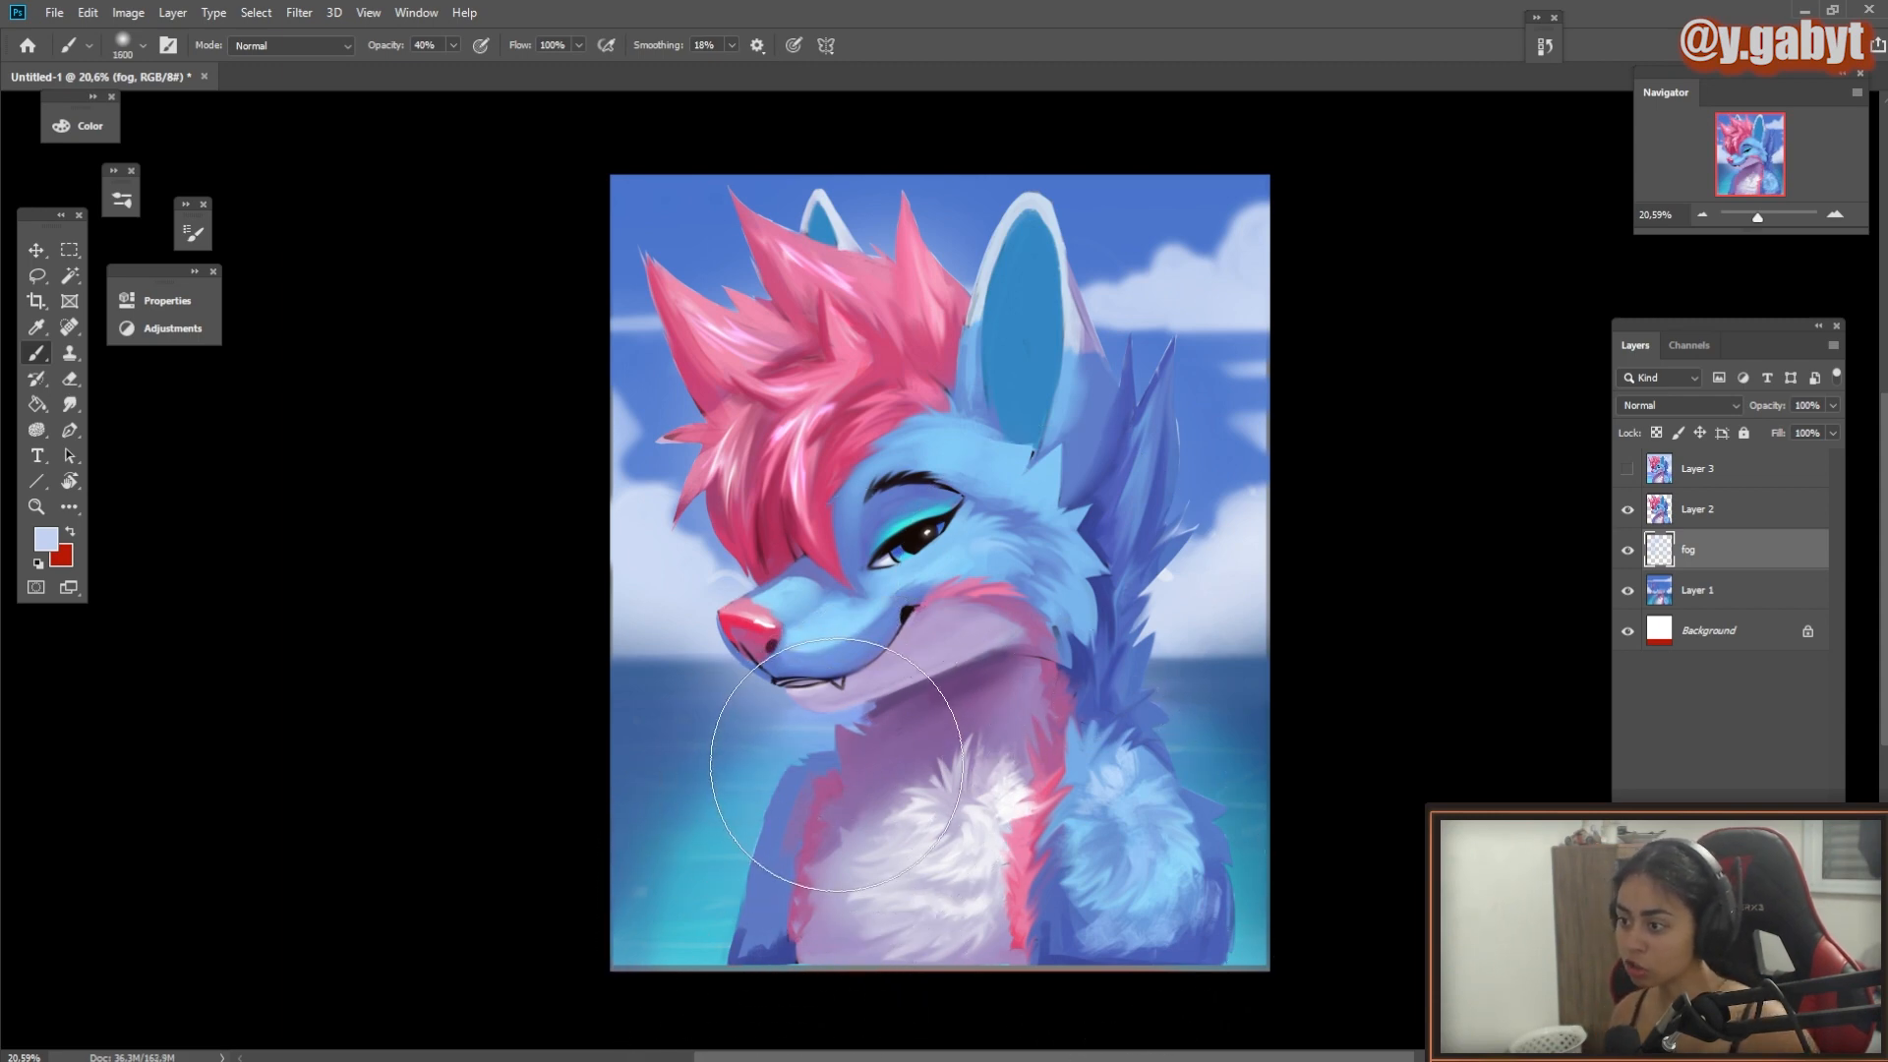
pyautogui.keyDown('alt'); pyautogui.click(1111, 728); pyautogui.keyUp('alt')
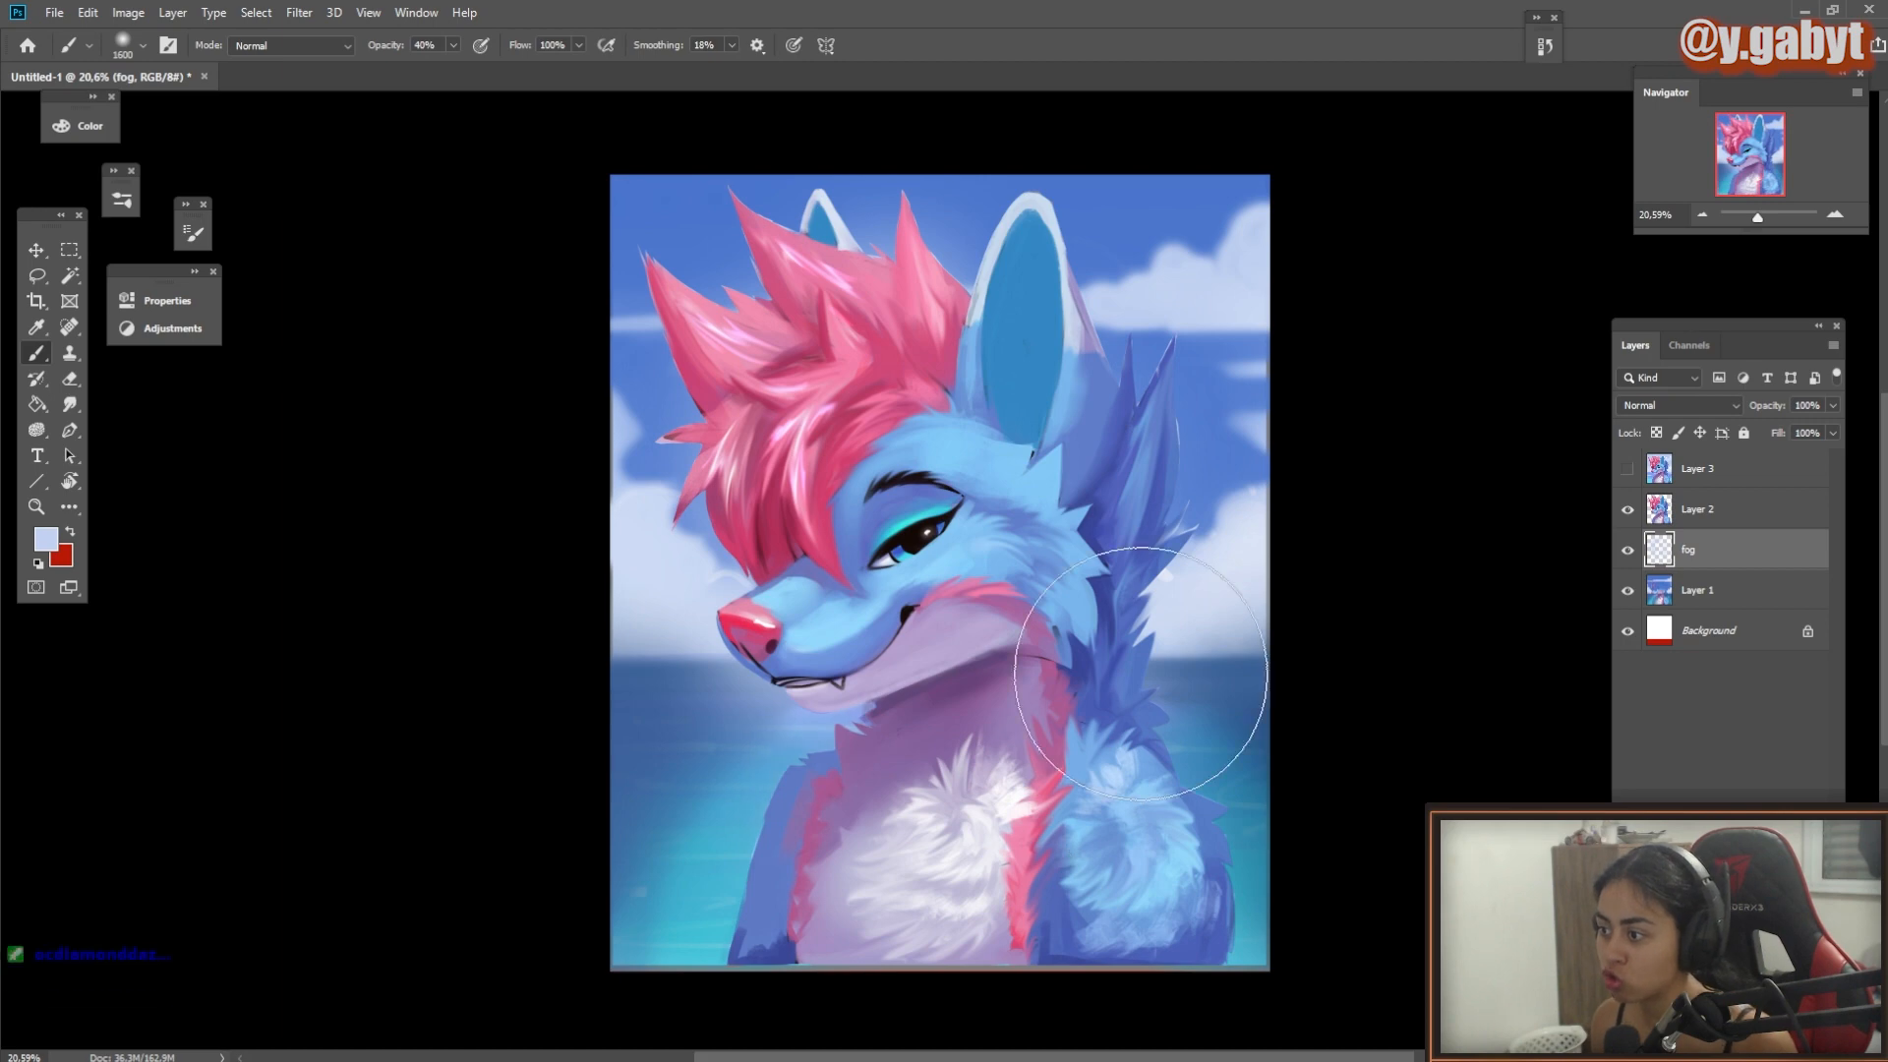
pyautogui.moveTo(1170, 609); pyautogui.dragTo(733, 271)
pyautogui.moveTo(977, 680); pyautogui.dragTo(904, 680)
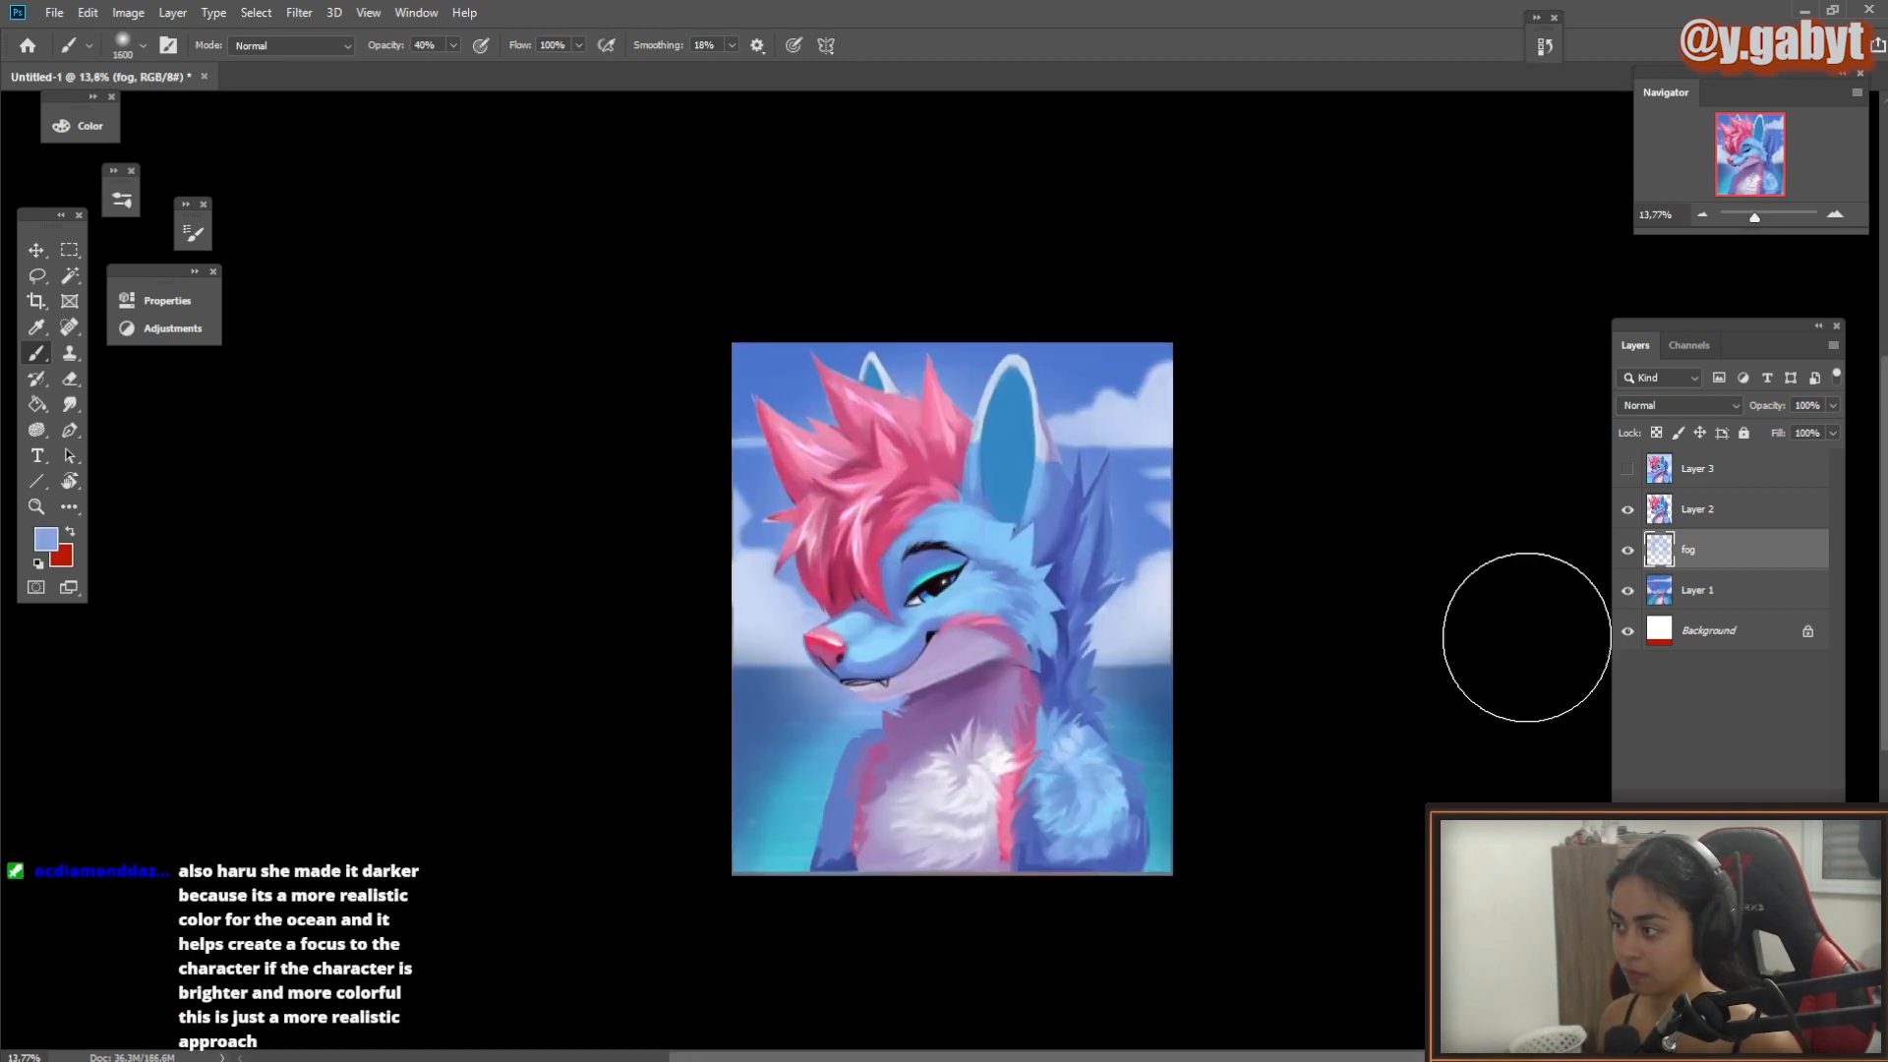
pyautogui.moveTo(1176, 590); pyautogui.dragTo(1255, 623)
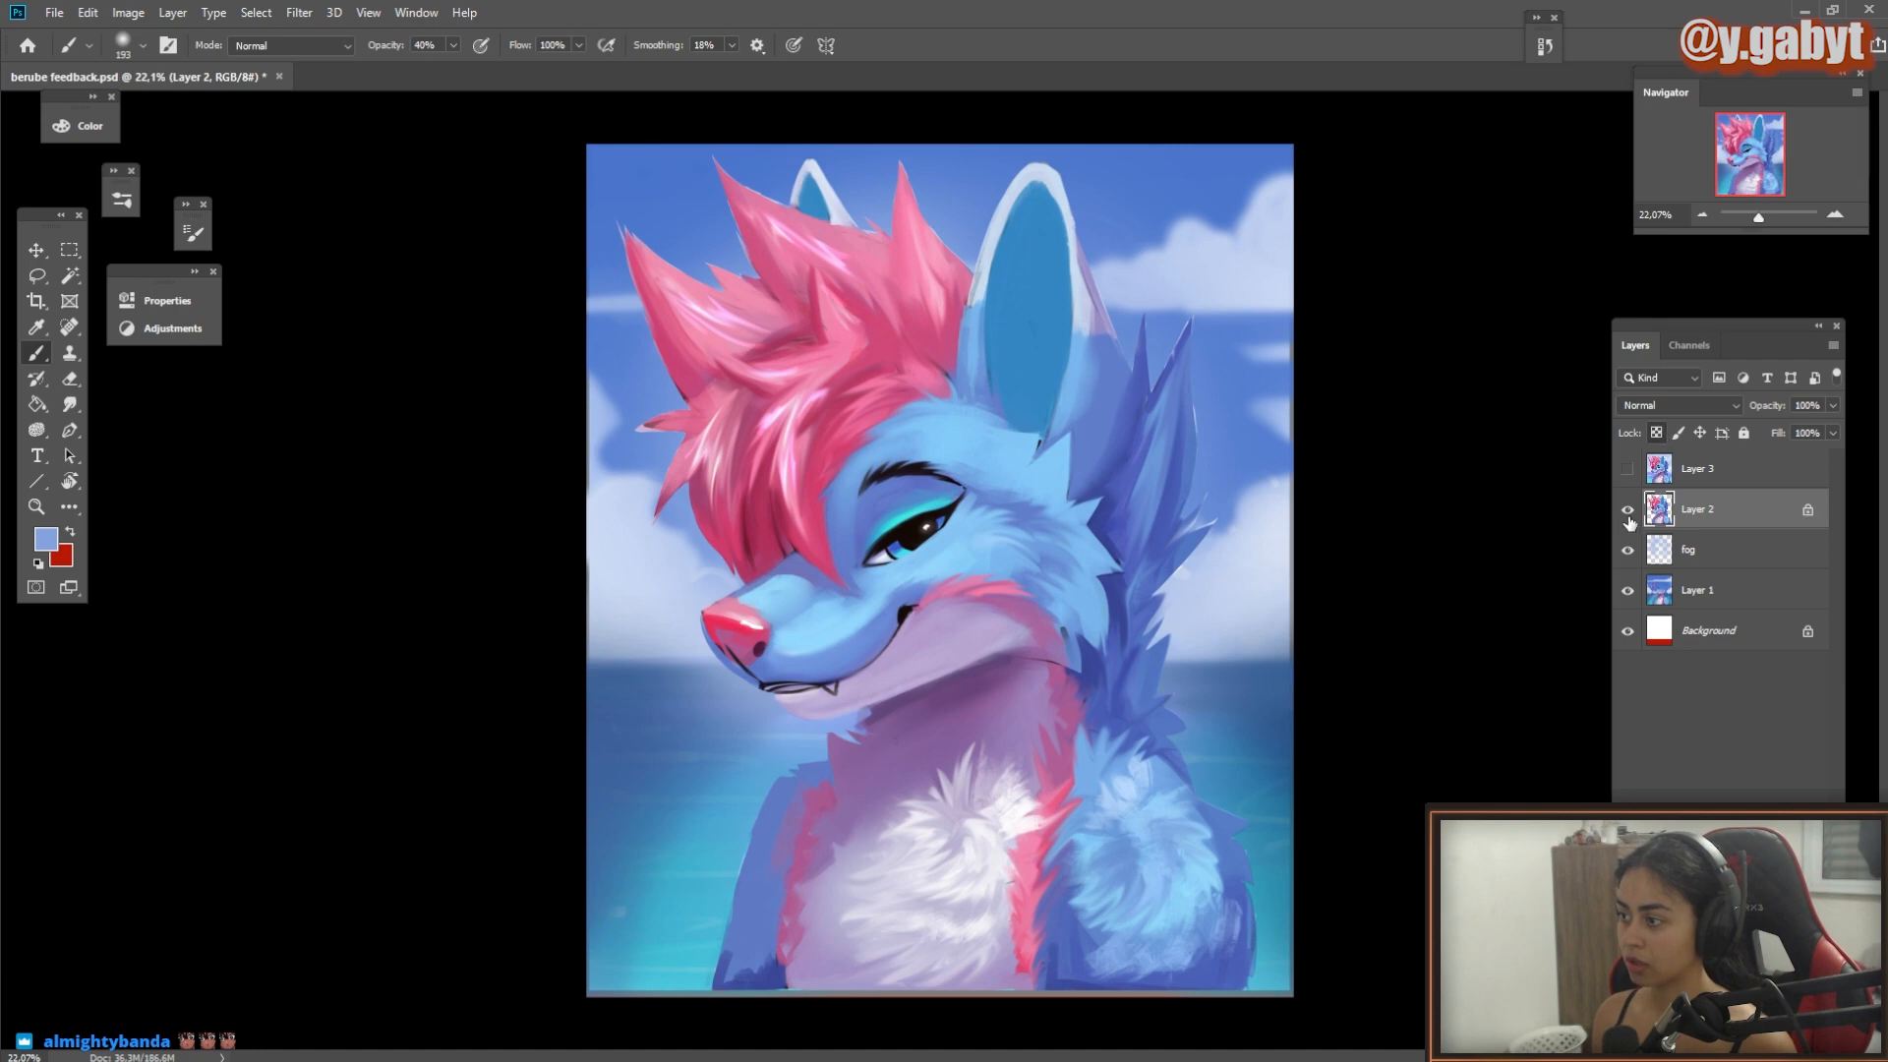
# Step: Compare the painting with and without the character on Layer 2, and examine the face and chest up close
pyautogui.click(1628, 510)
pyautogui.click(1628, 511)
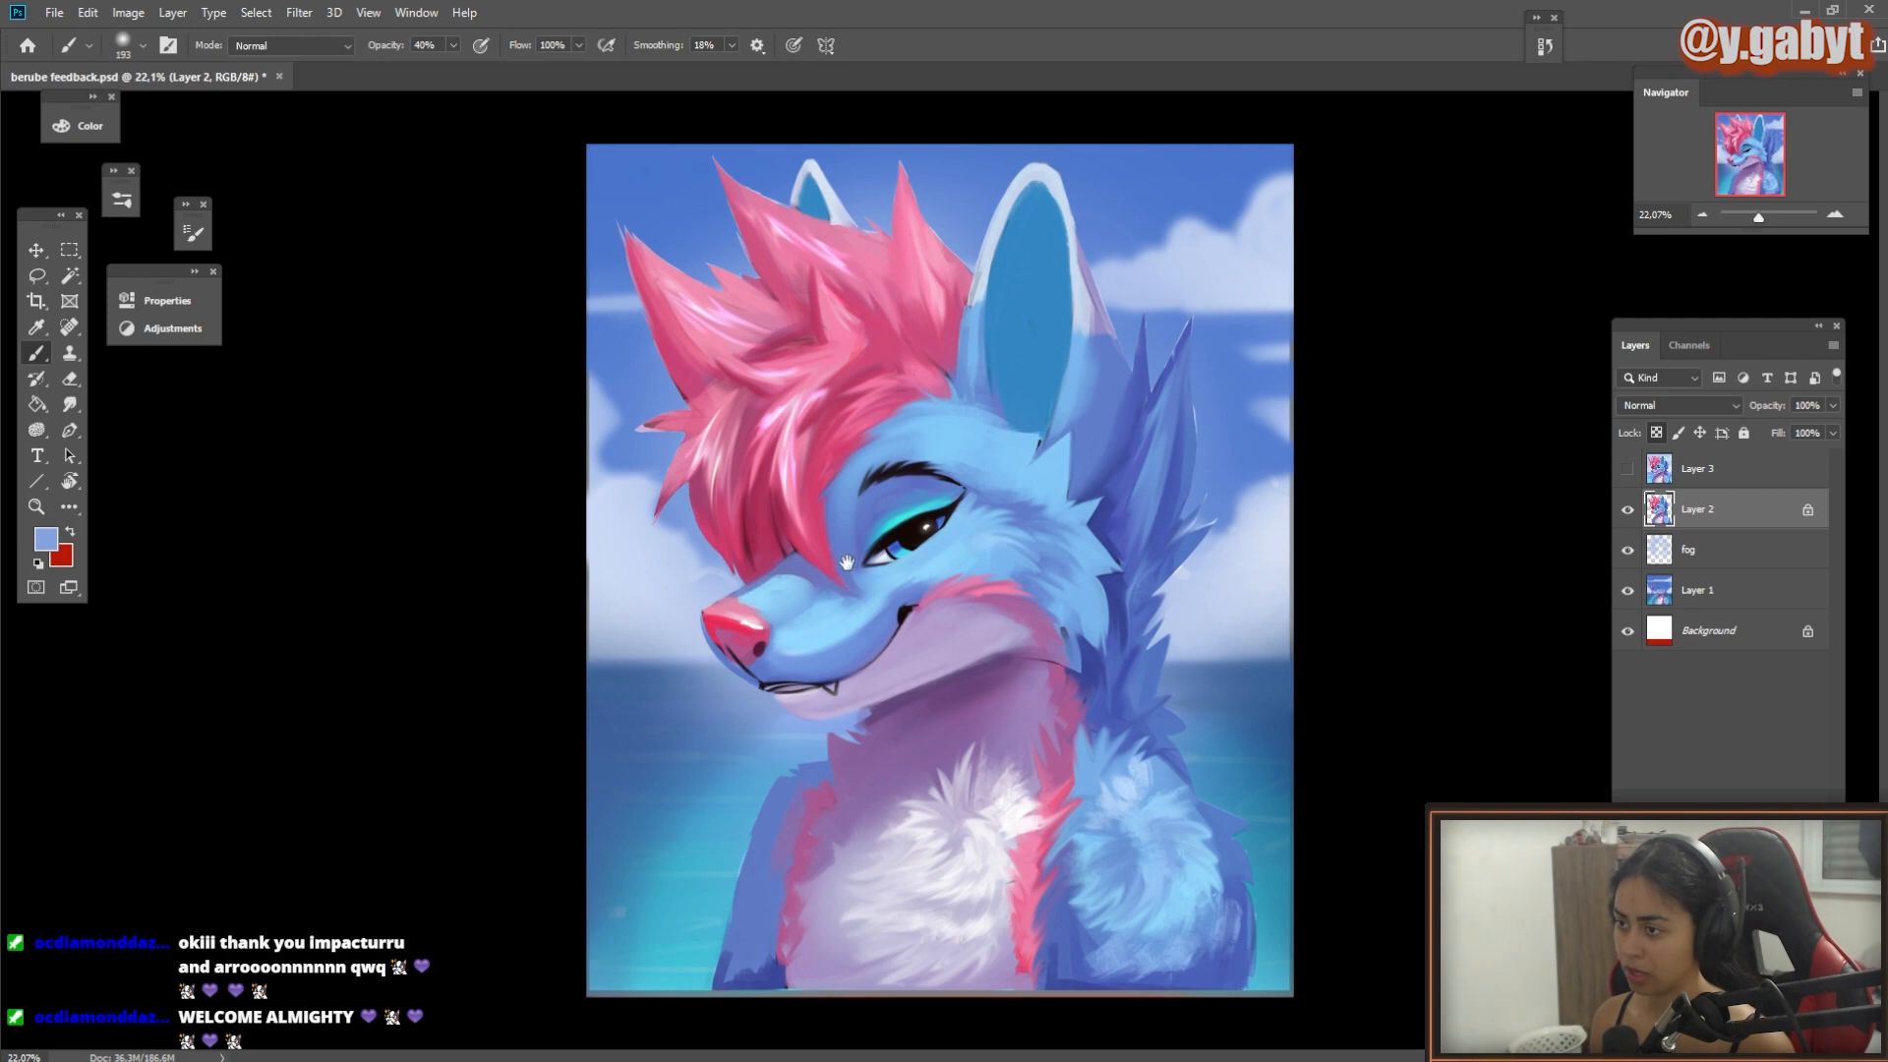
pyautogui.scroll(3, 847, 563)
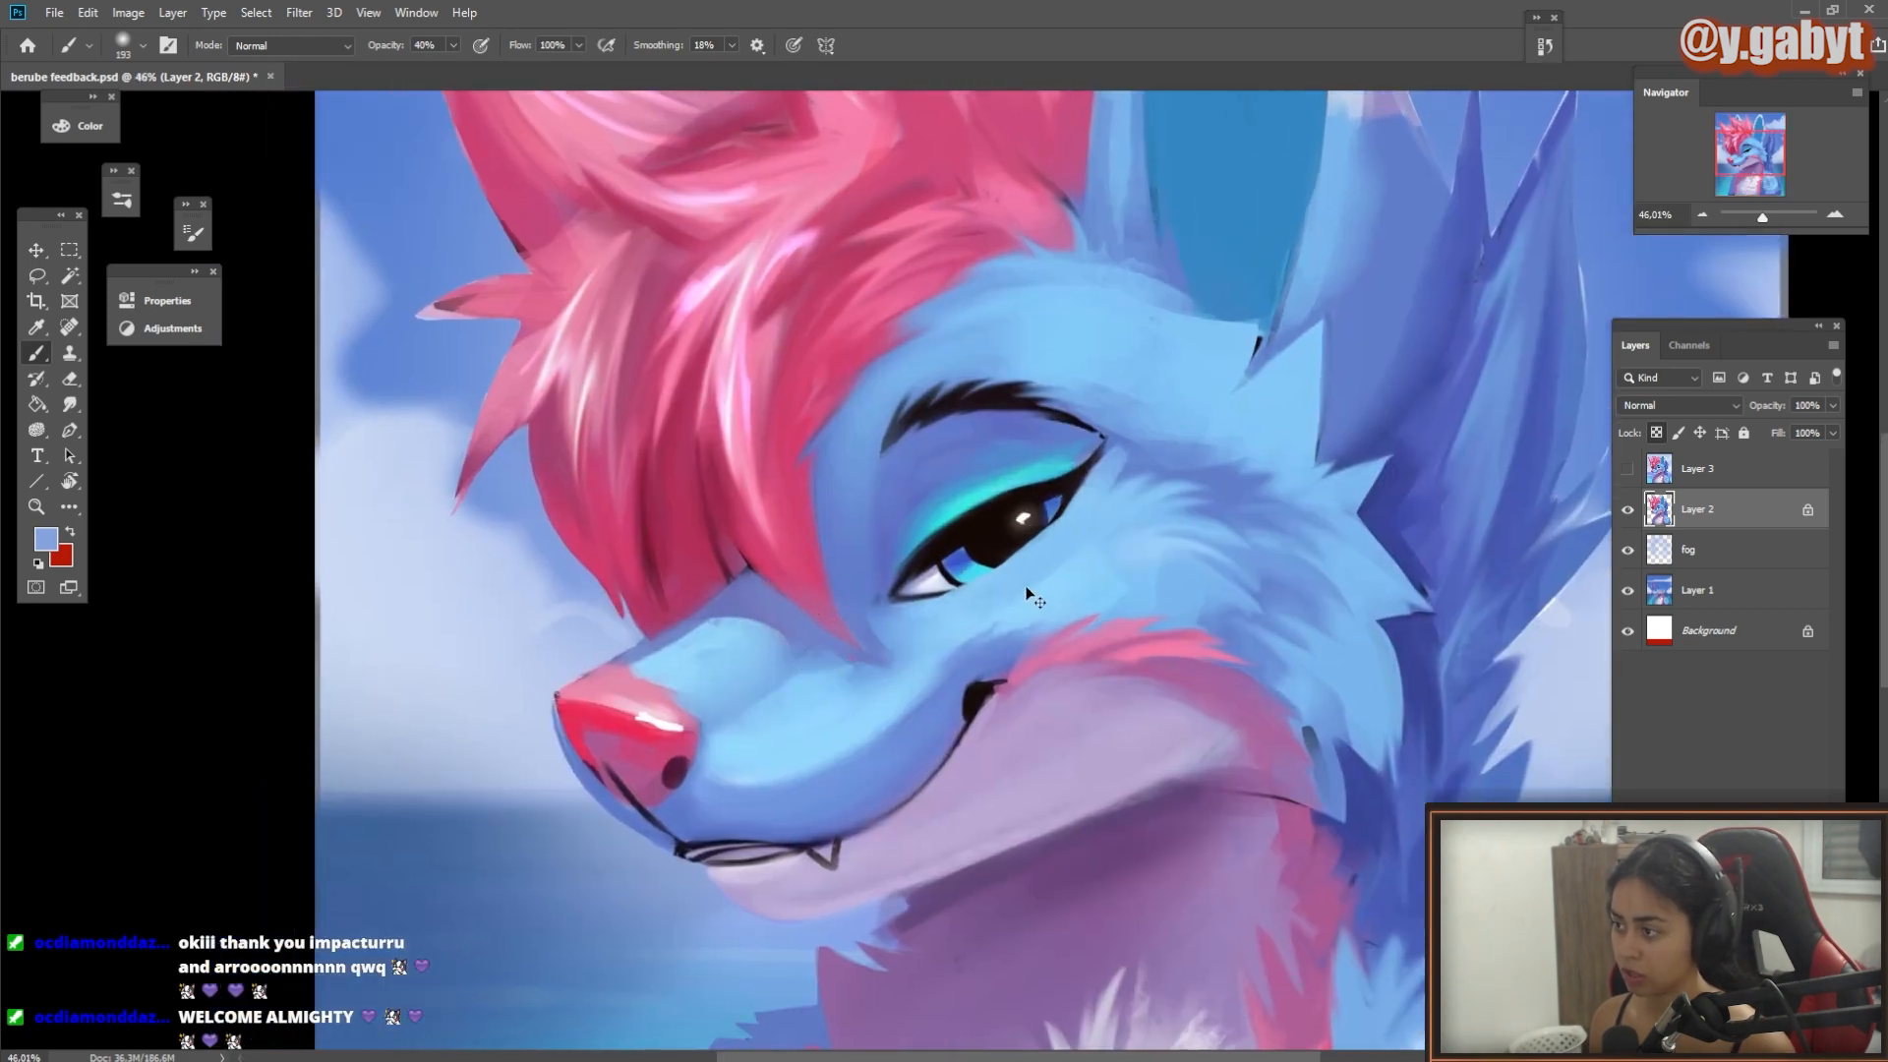
pyautogui.scroll(-3, 1117, 495)
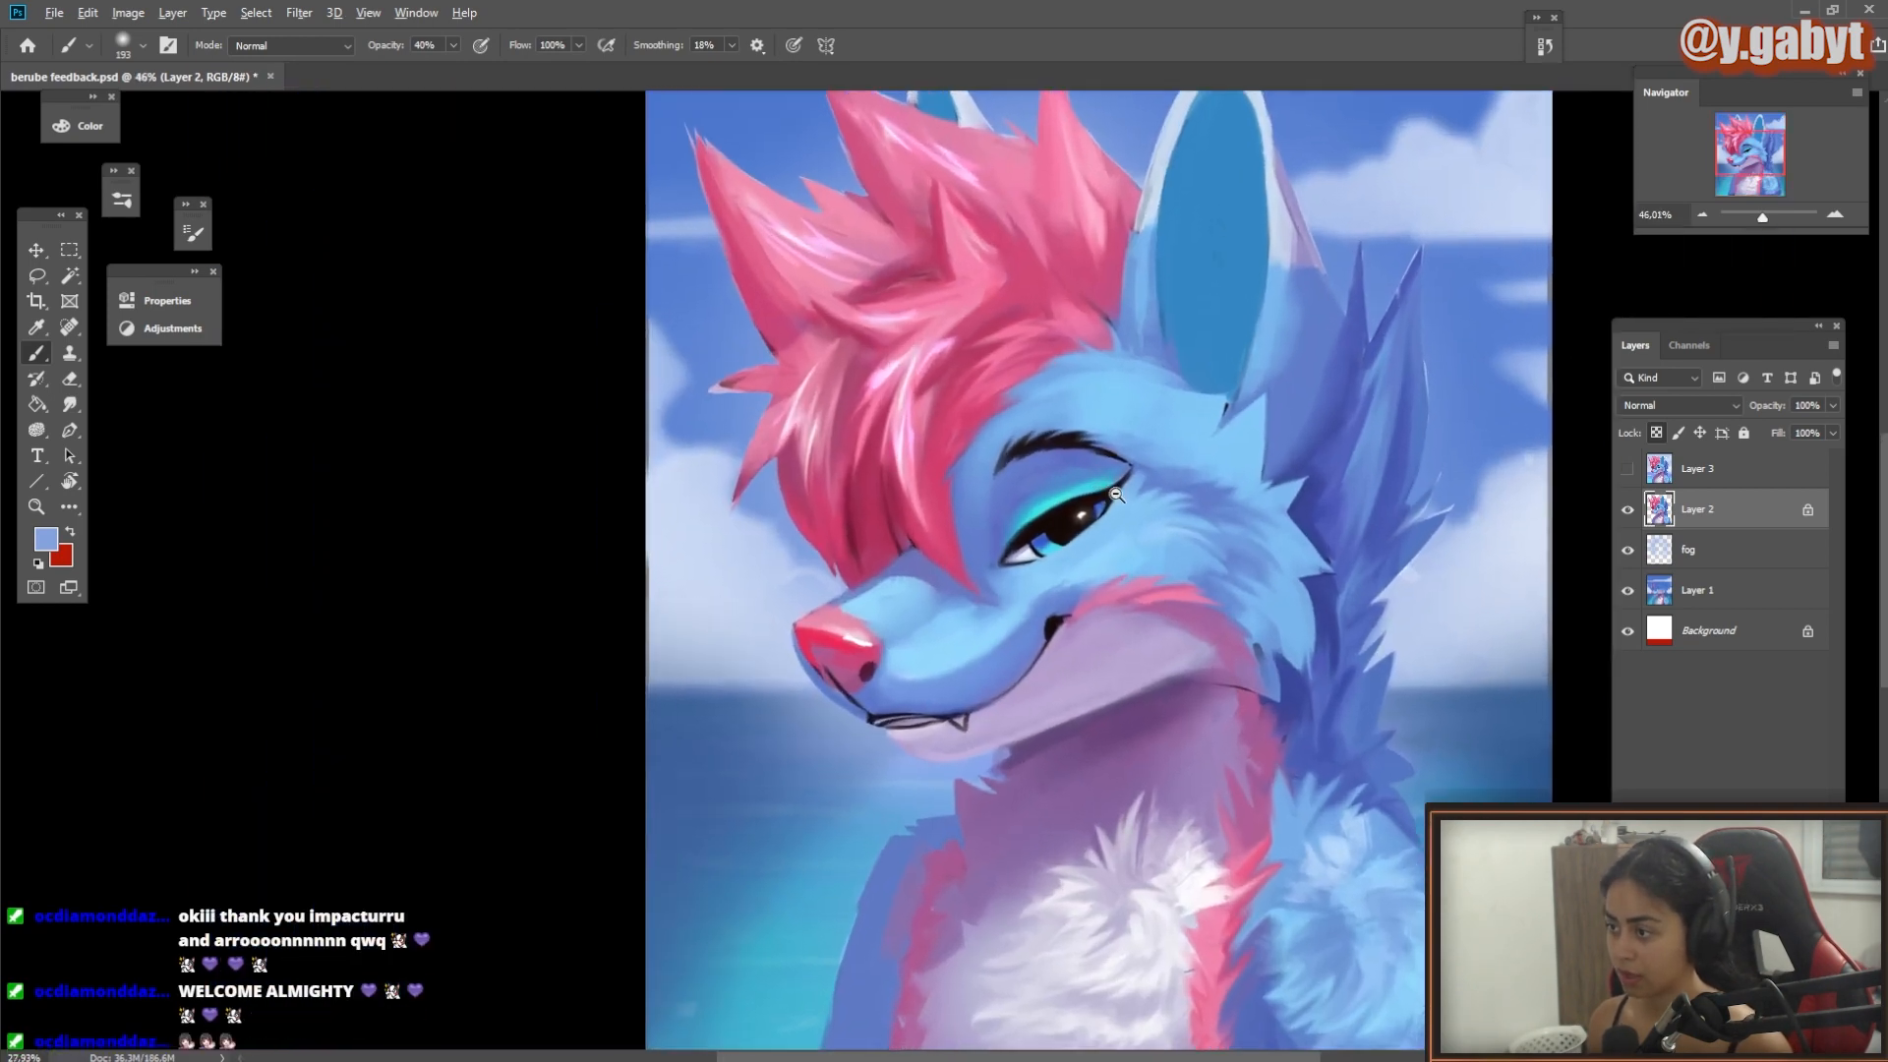
pyautogui.moveTo(1116, 494); pyautogui.dragTo(1123, 495)
pyautogui.moveTo(1138, 704); pyautogui.dragTo(1075, 564)
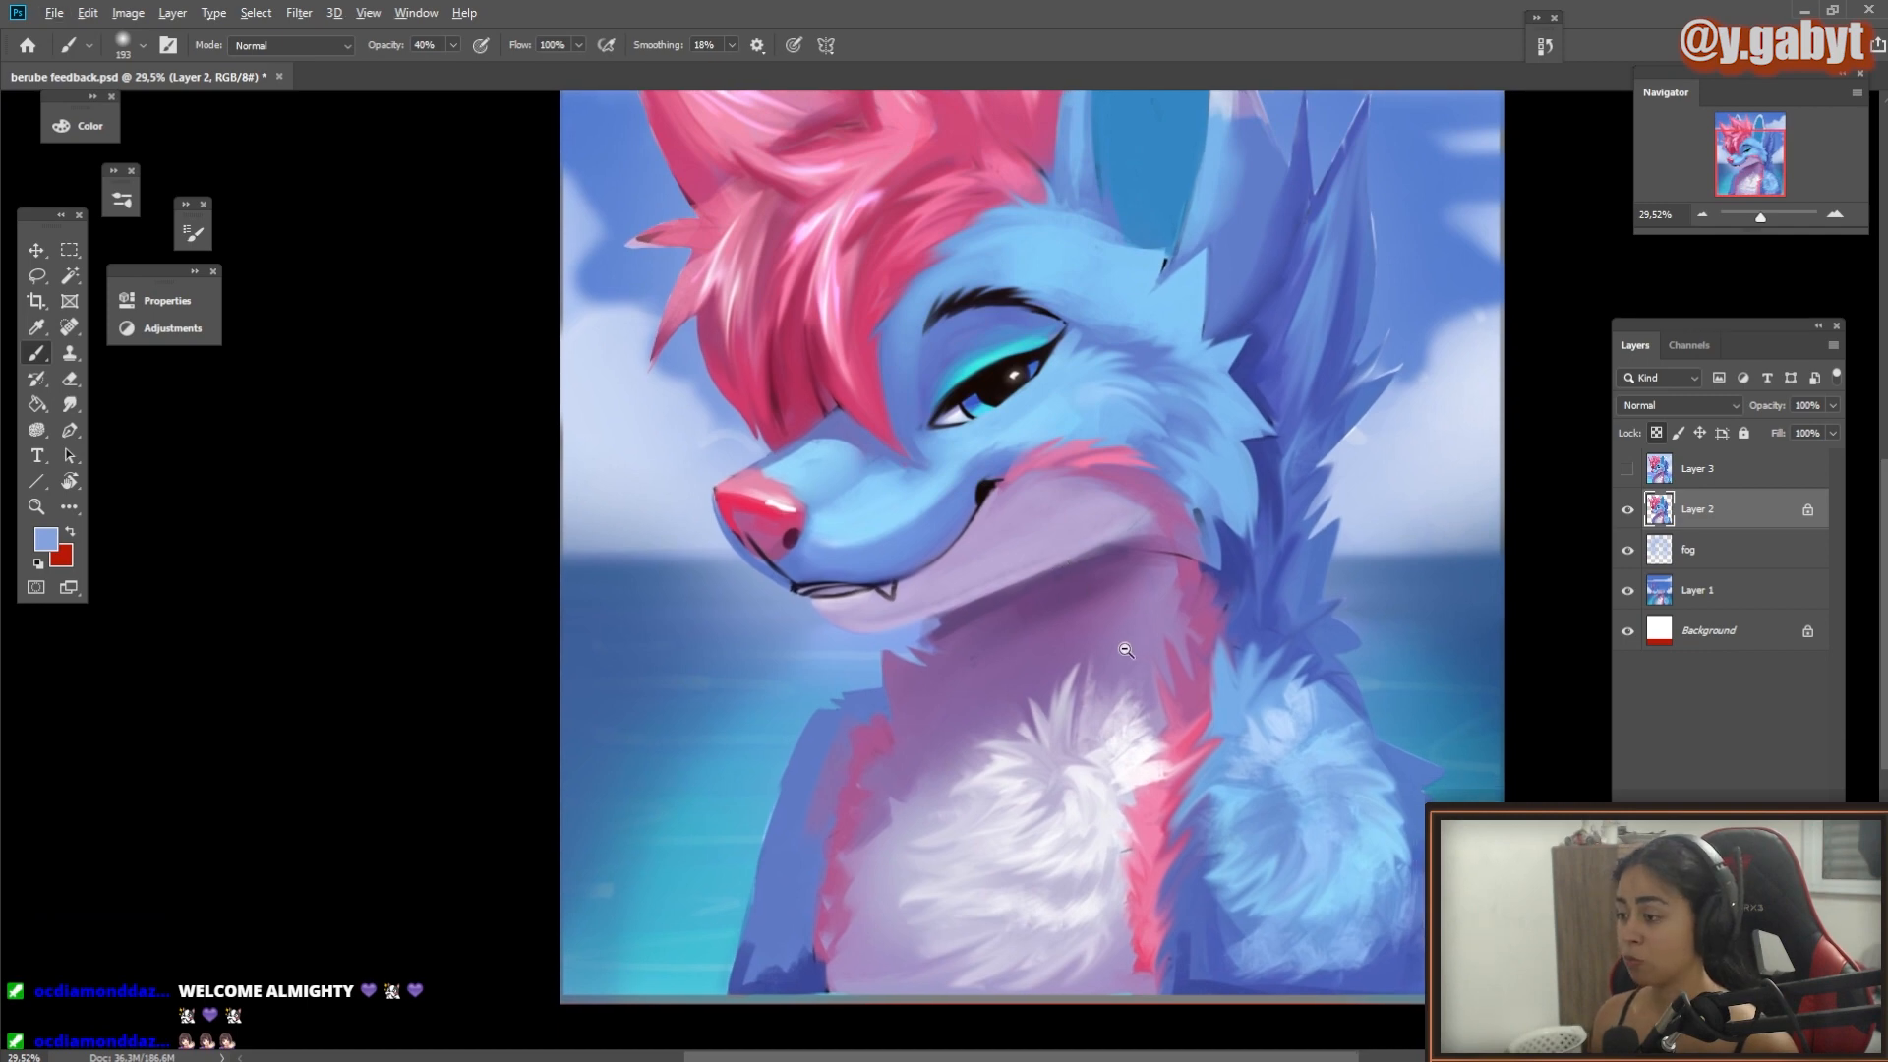
pyautogui.moveTo(1126, 650)
pyautogui.mouseDown()
pyautogui.moveTo(1013, 657)
pyautogui.moveTo(1144, 661)
pyautogui.moveTo(1070, 667)
pyautogui.moveTo(1113, 672)
pyautogui.mouseUp()
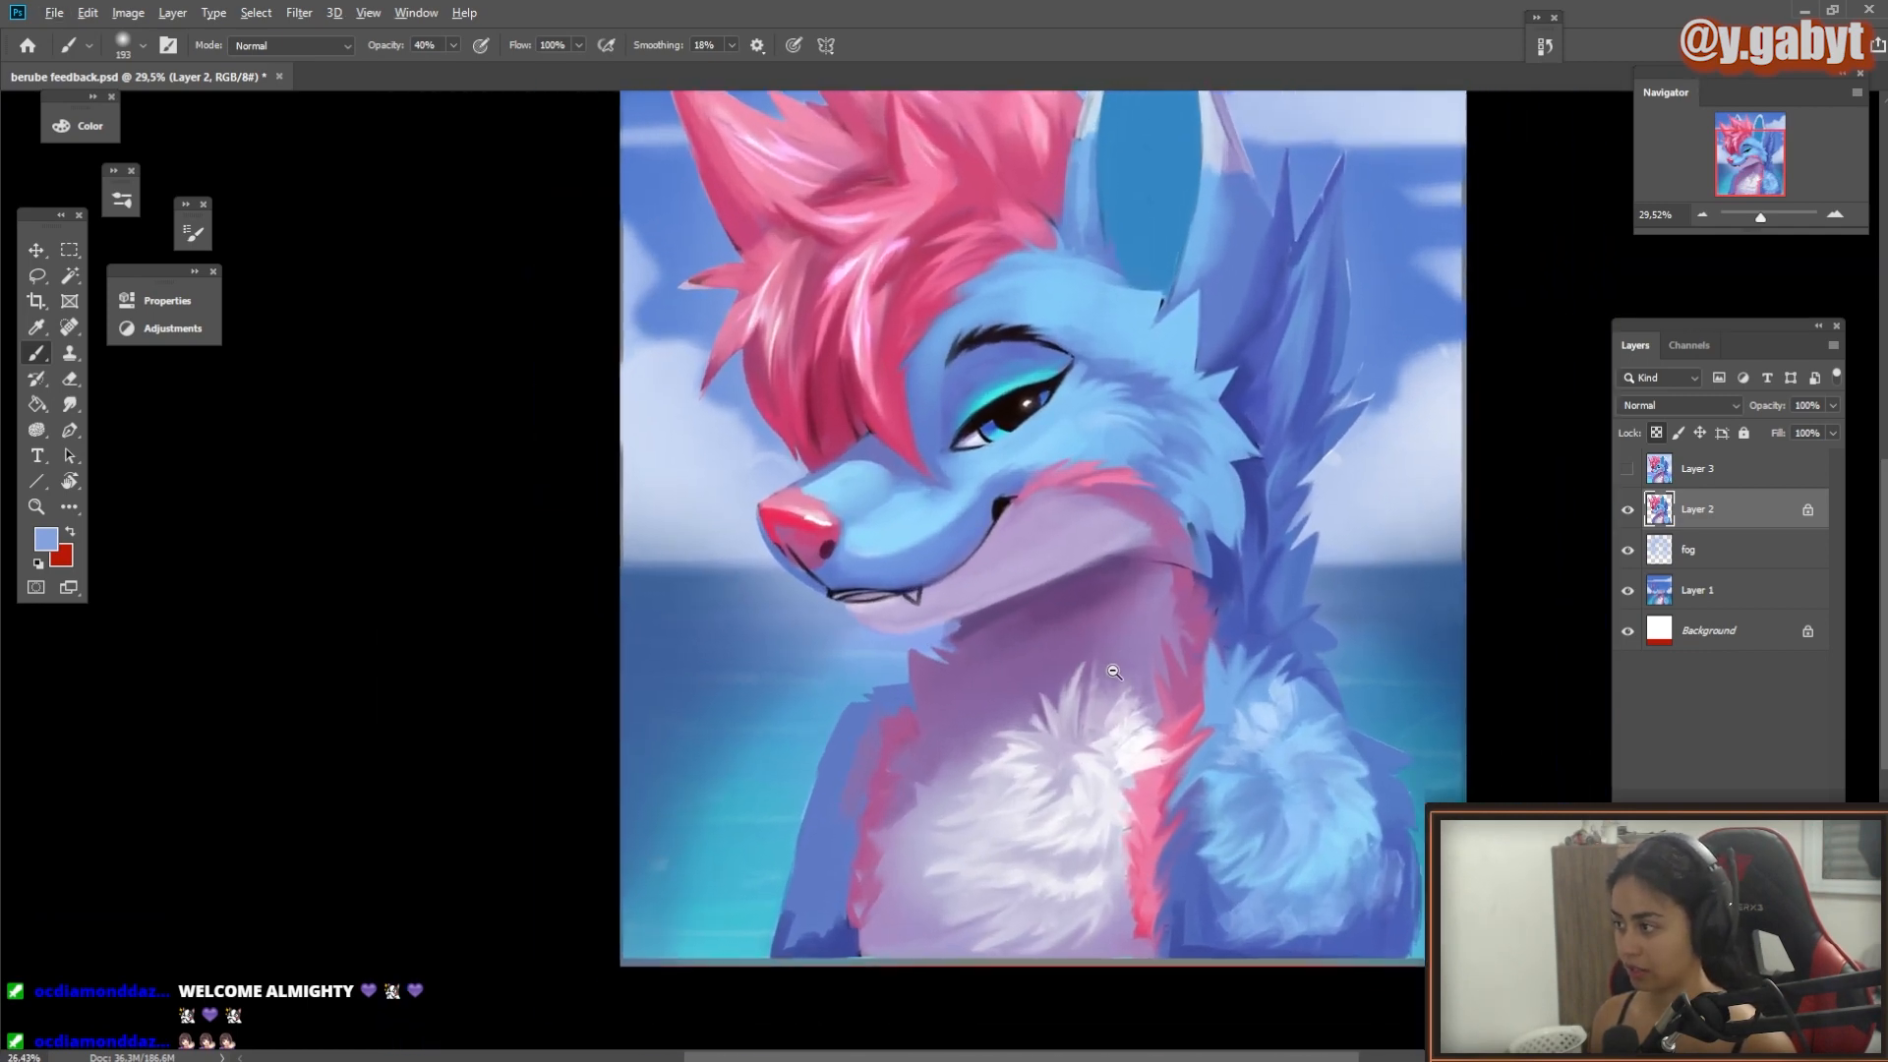
pyautogui.scroll(-1, 1115, 671)
# Step: Sample the neck's purple and shade the upper chest fur on Layer 2 at 80% brush opacity, undoing the last stroke
pyautogui.keyDown('alt'); pyautogui.click(1007, 744); pyautogui.keyUp('alt')
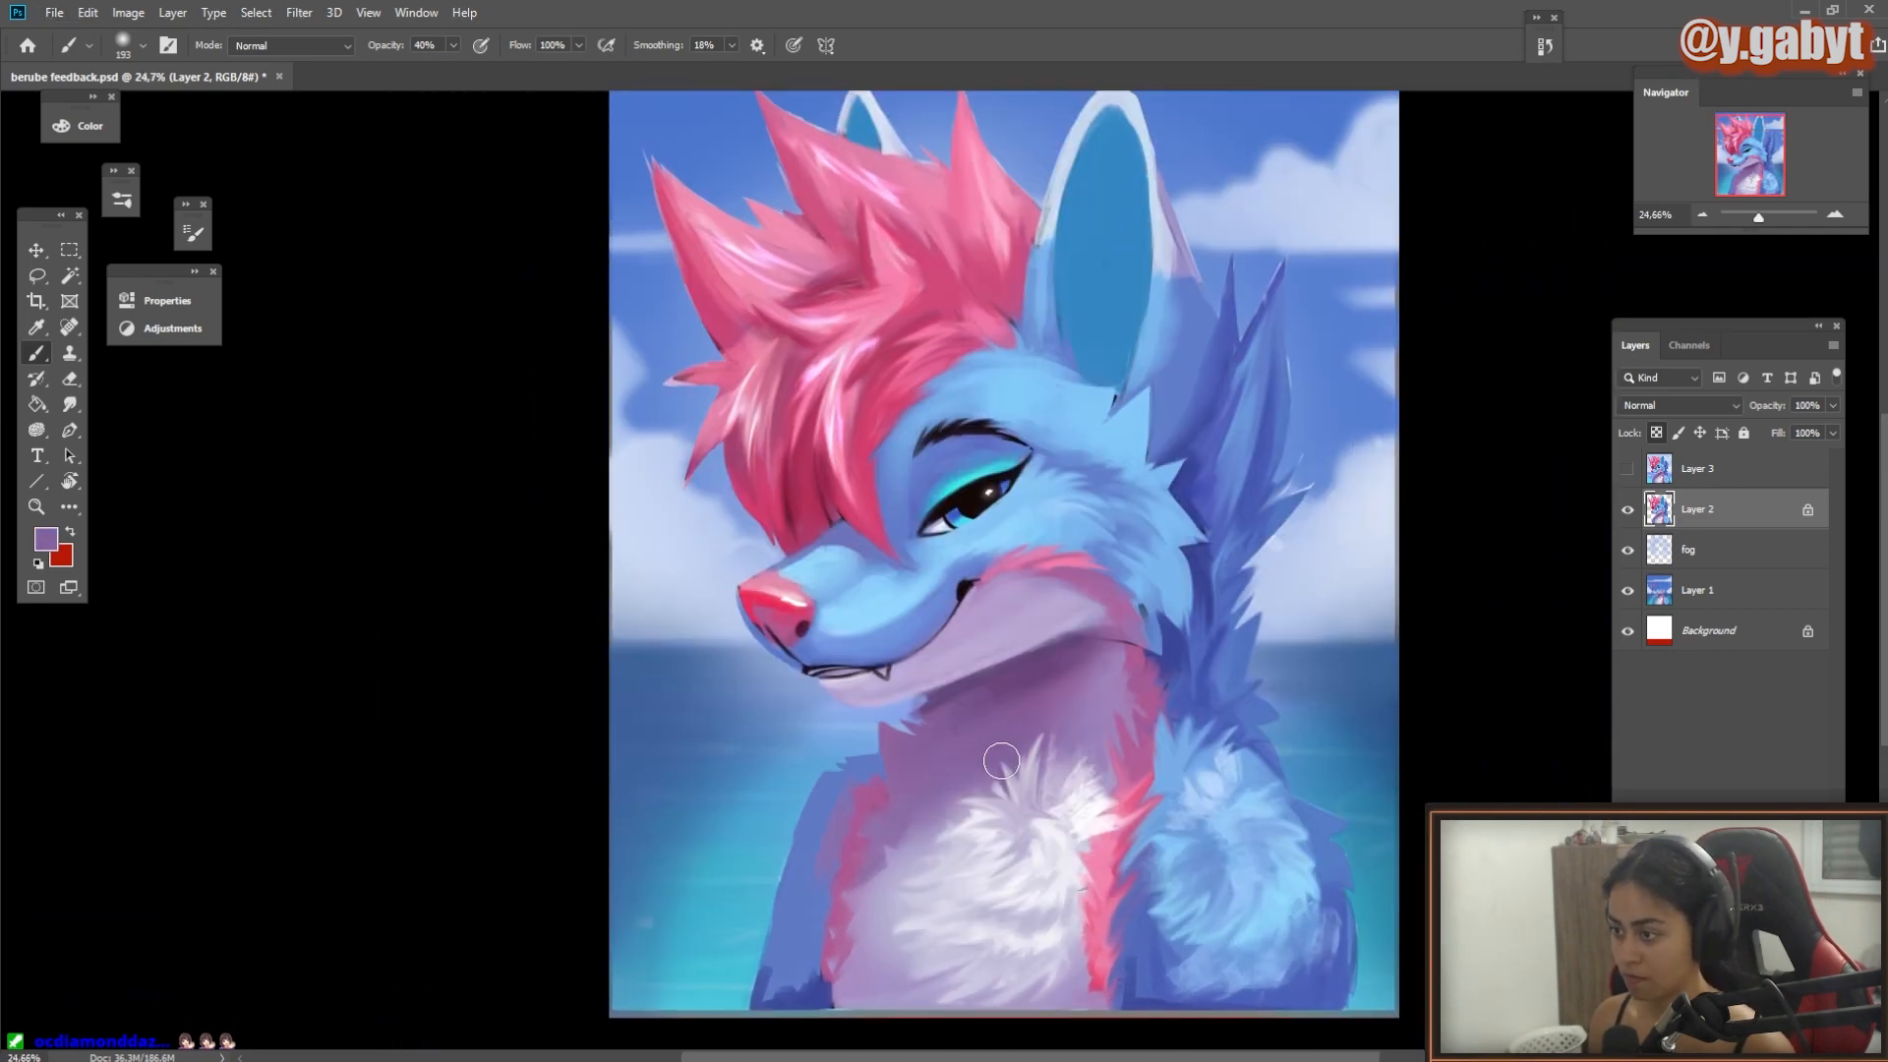
pyautogui.press('8')
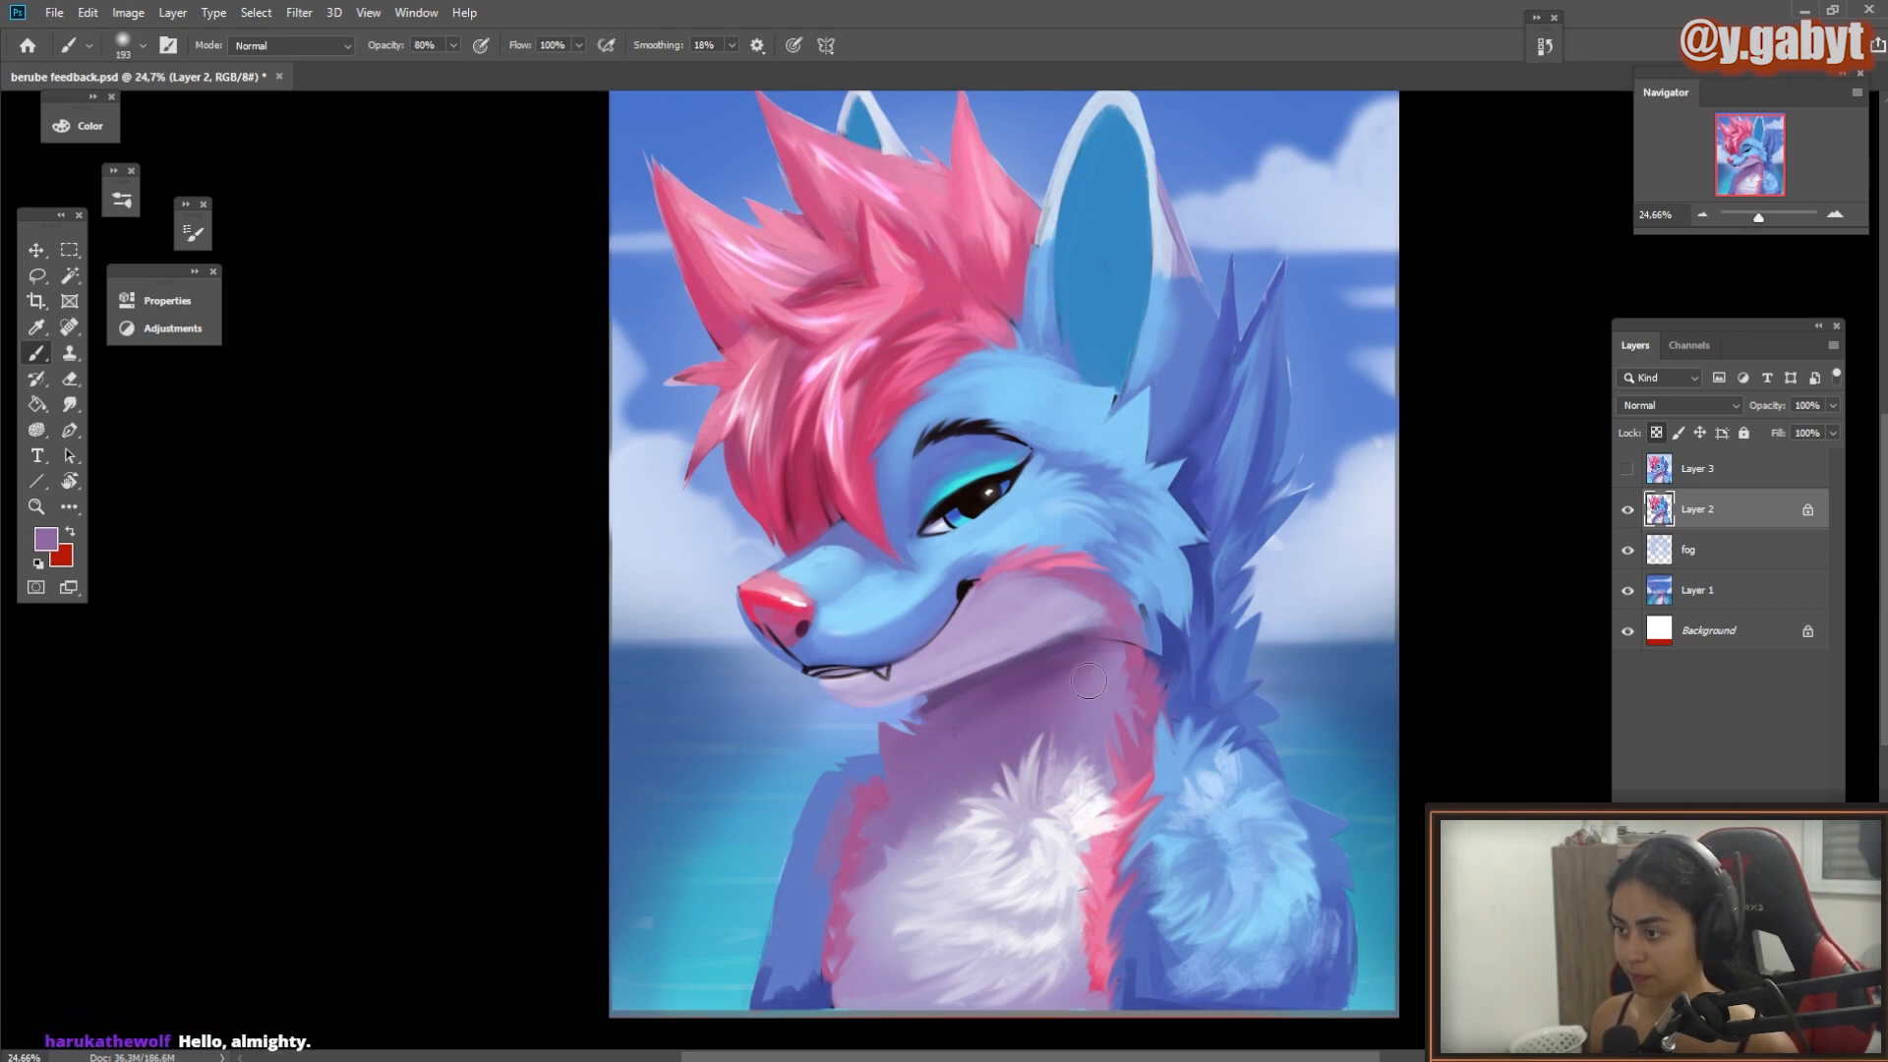
pyautogui.moveTo(1041, 733); pyautogui.dragTo(1031, 759)
pyautogui.moveTo(968, 802)
pyautogui.mouseDown()
pyautogui.moveTo(897, 885)
pyautogui.moveTo(1000, 775)
pyautogui.moveTo(890, 885)
pyautogui.moveTo(907, 851)
pyautogui.mouseUp()
pyautogui.hotkey('ctrl', 'z')
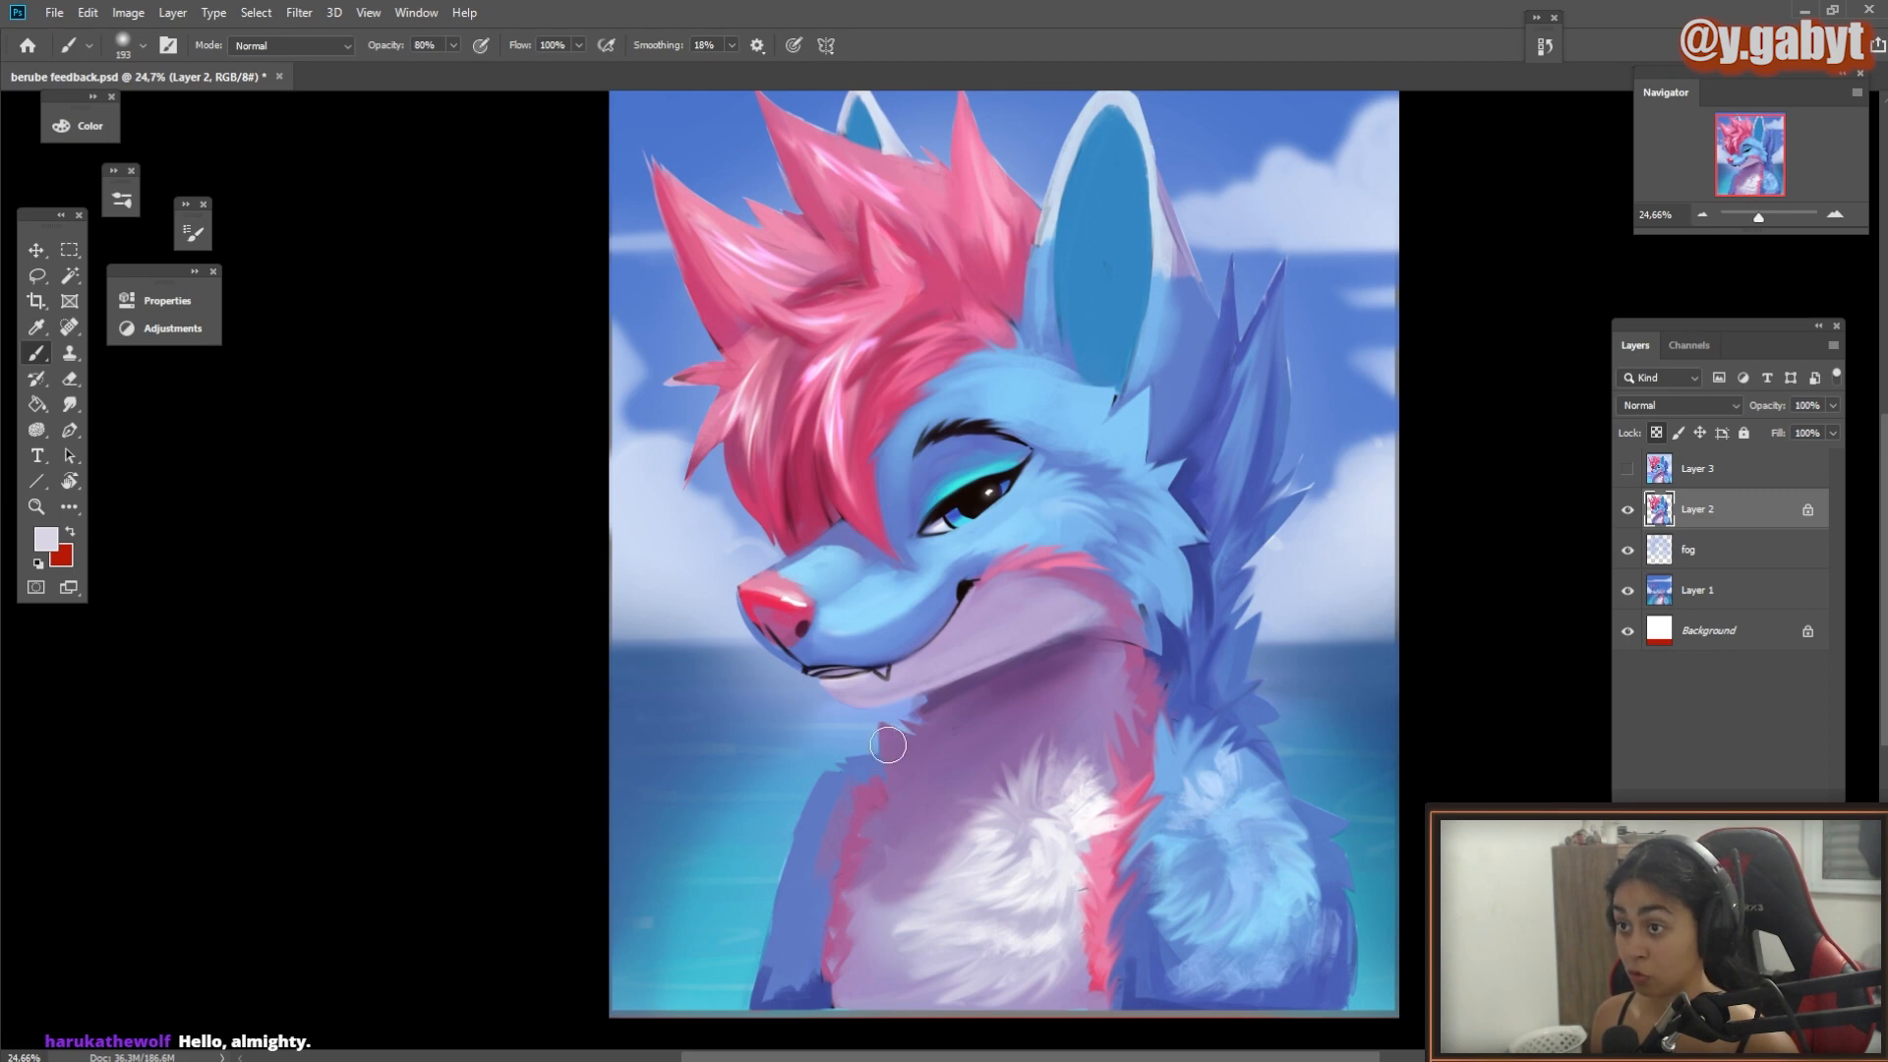
# Step: Paint a pale highlight along the chest's outer edge beside the arm at 100% brush opacity
pyautogui.press('0')
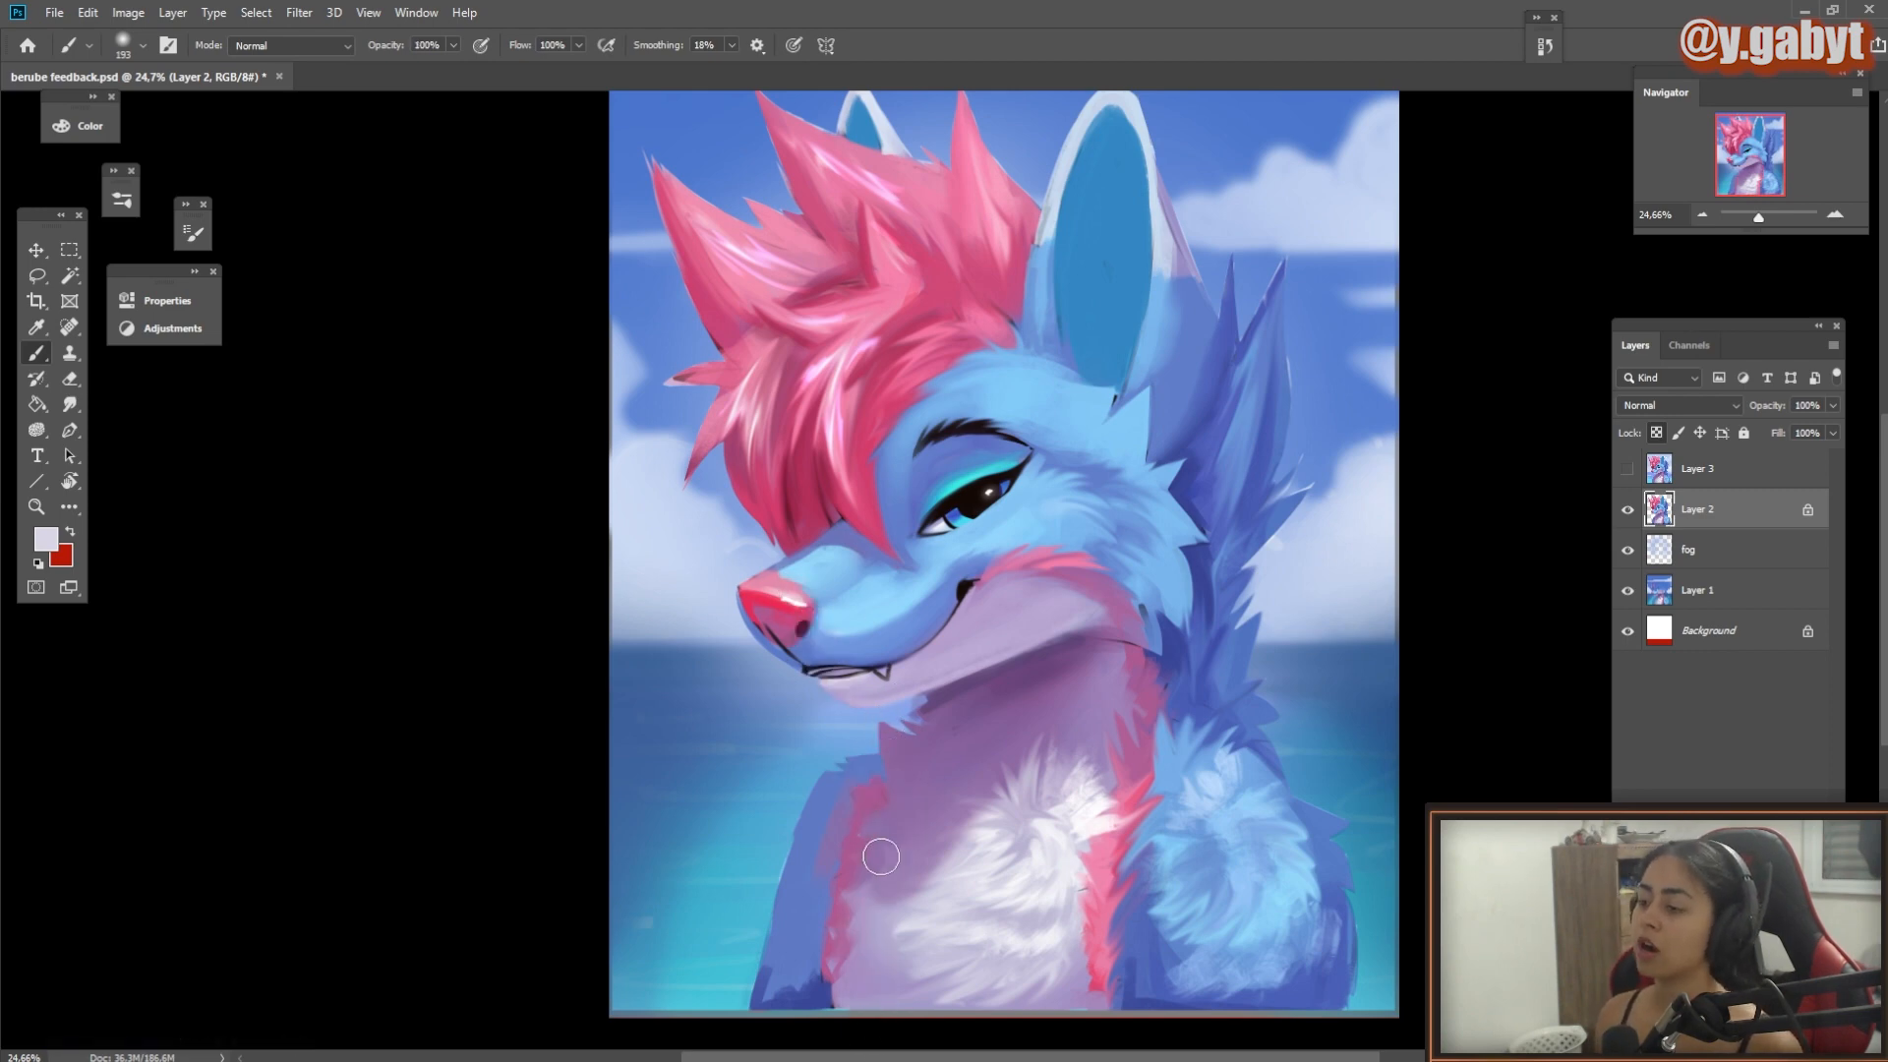
pyautogui.moveTo(868, 832)
pyautogui.mouseDown()
pyautogui.moveTo(893, 739)
pyautogui.moveTo(869, 881)
pyautogui.mouseUp()
pyautogui.moveTo(975, 871); pyautogui.dragTo(835, 843)
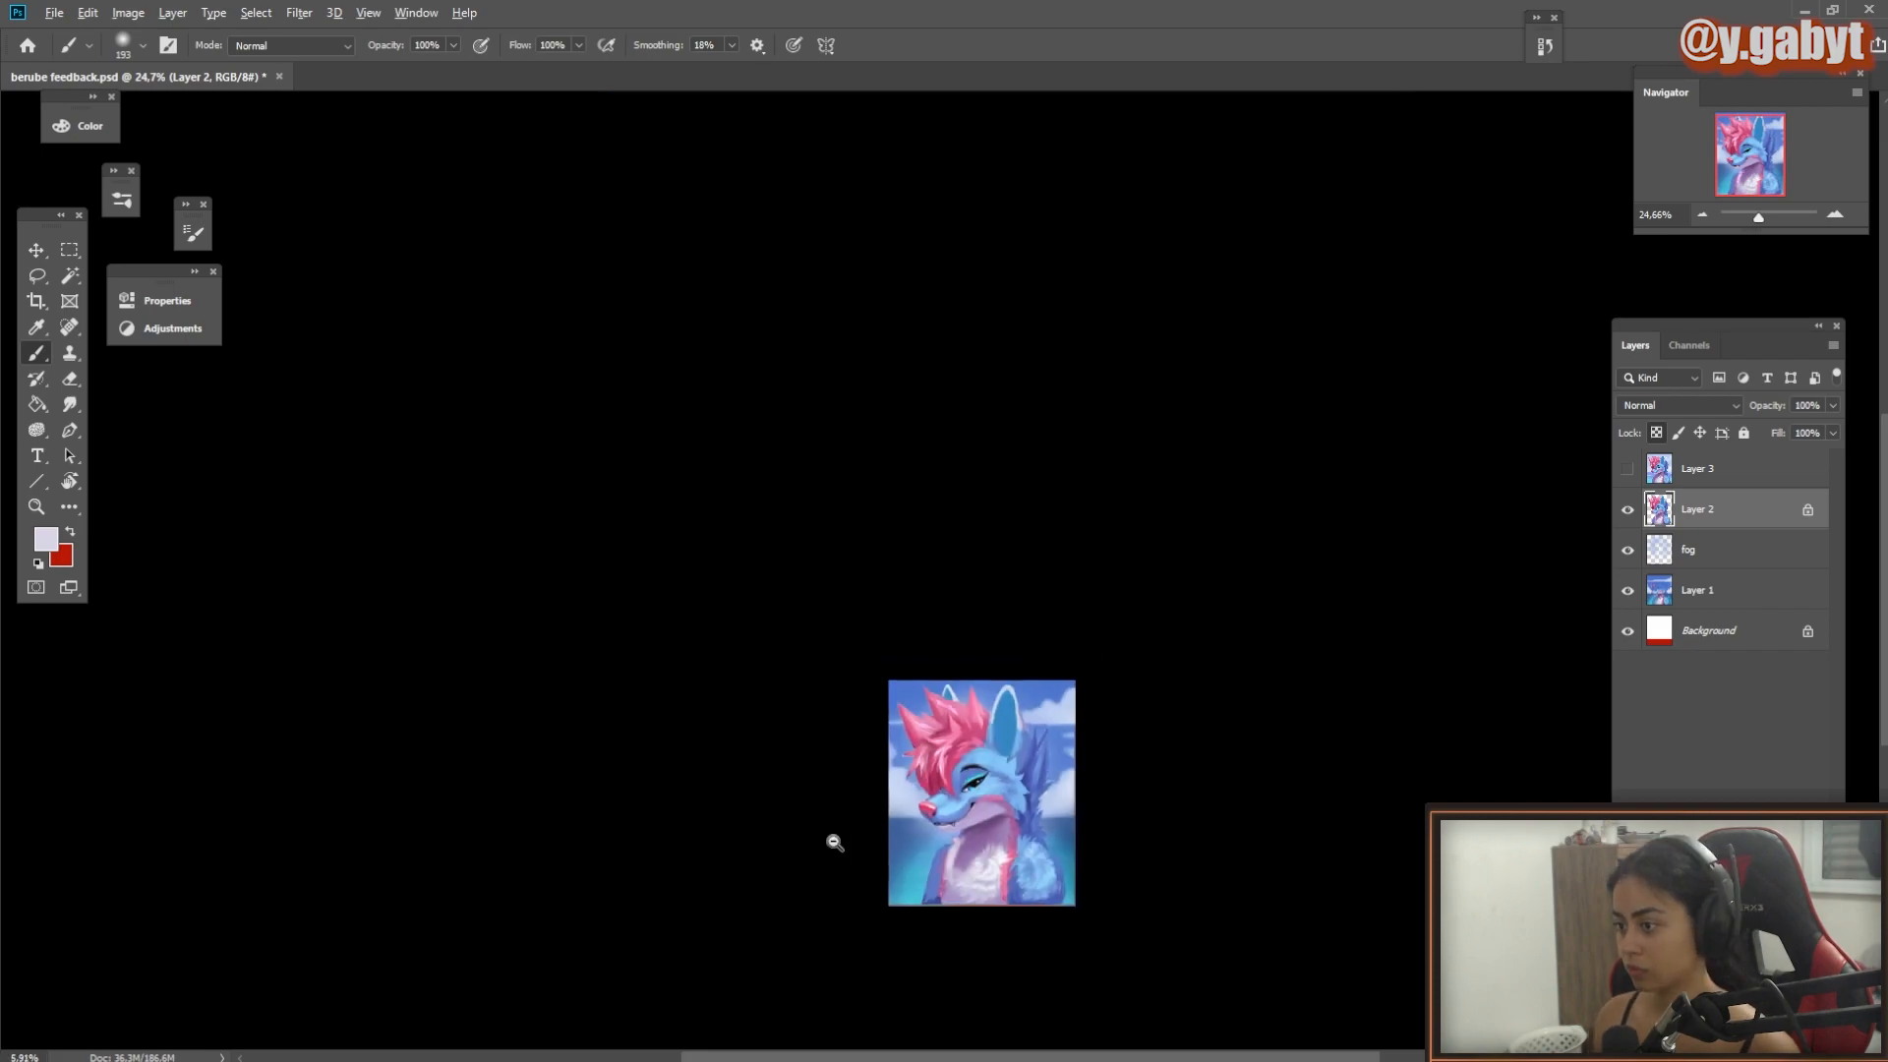
# Step: Brighten the forehead and the side of the muzzle in sampled light blue with a 125 px brush
pyautogui.scroll(5, 835, 843)
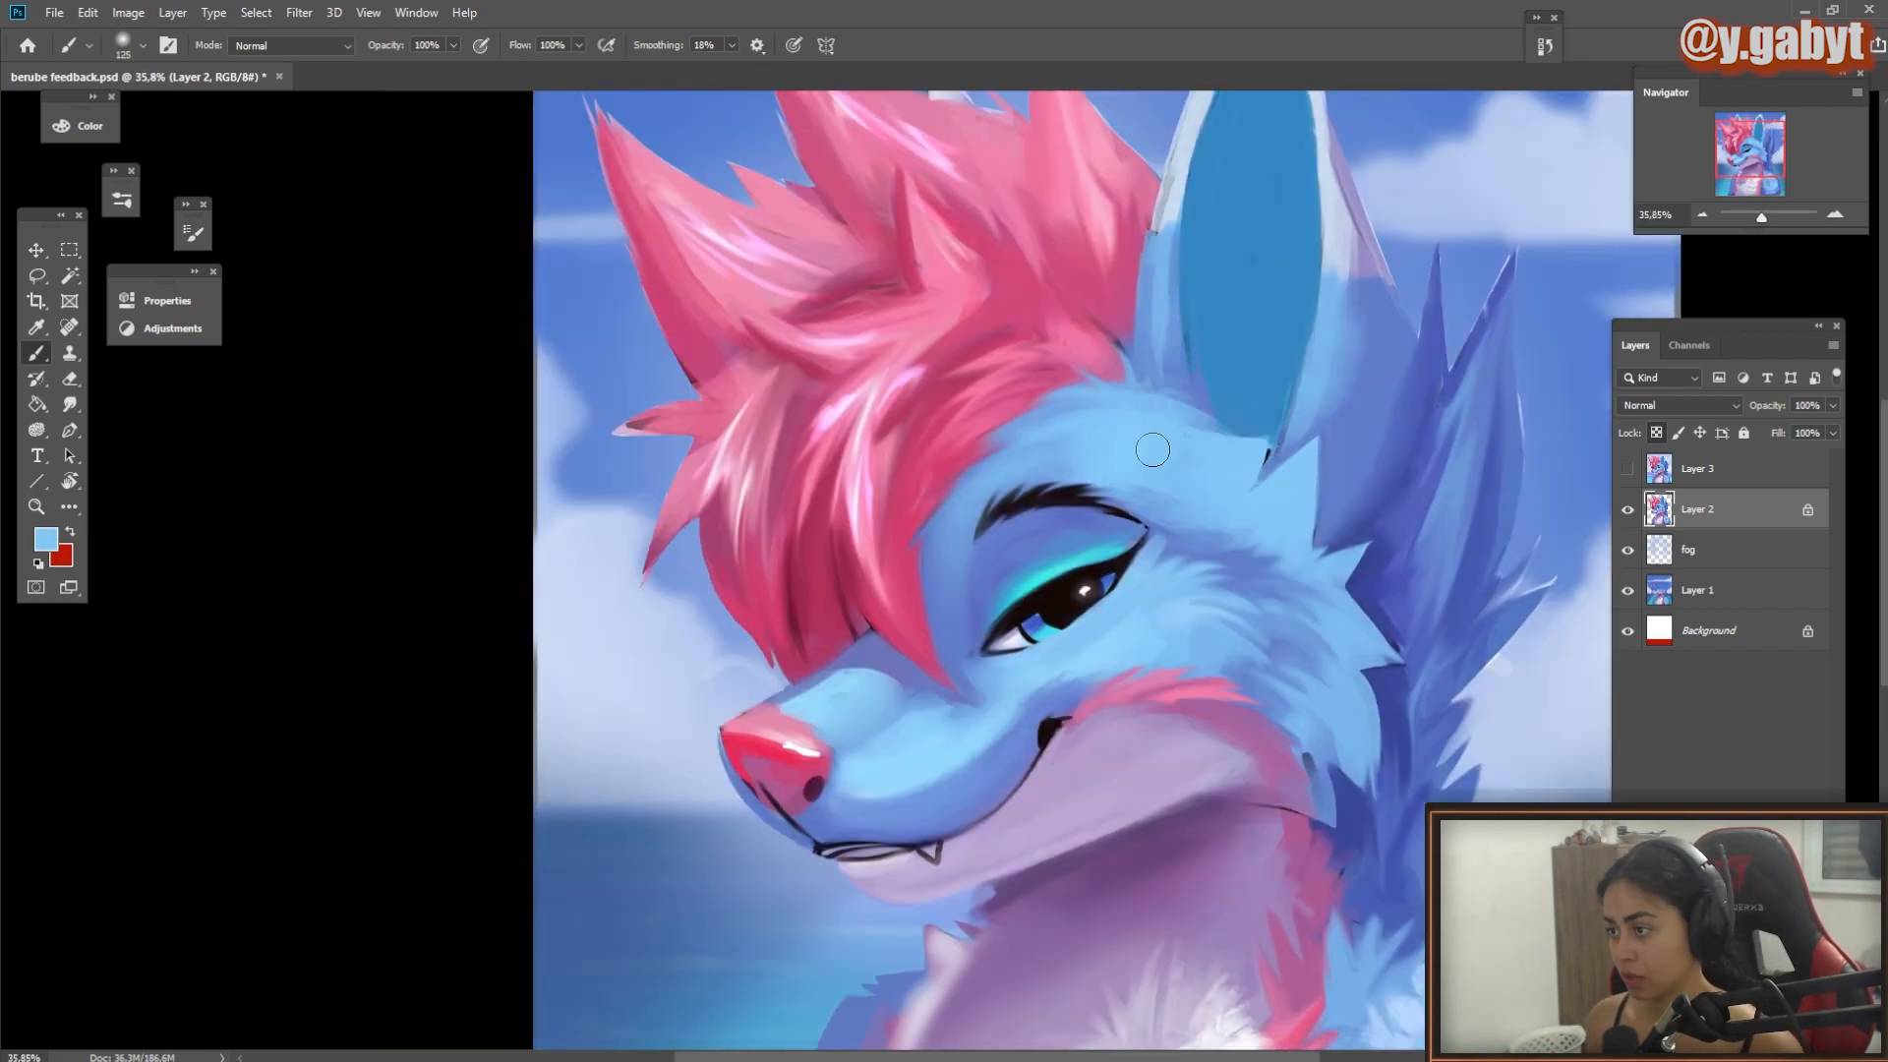
pyautogui.moveTo(1063, 418); pyautogui.dragTo(973, 502)
pyautogui.scroll(4, 1052, 520)
pyautogui.scroll(-2, 1091, 512)
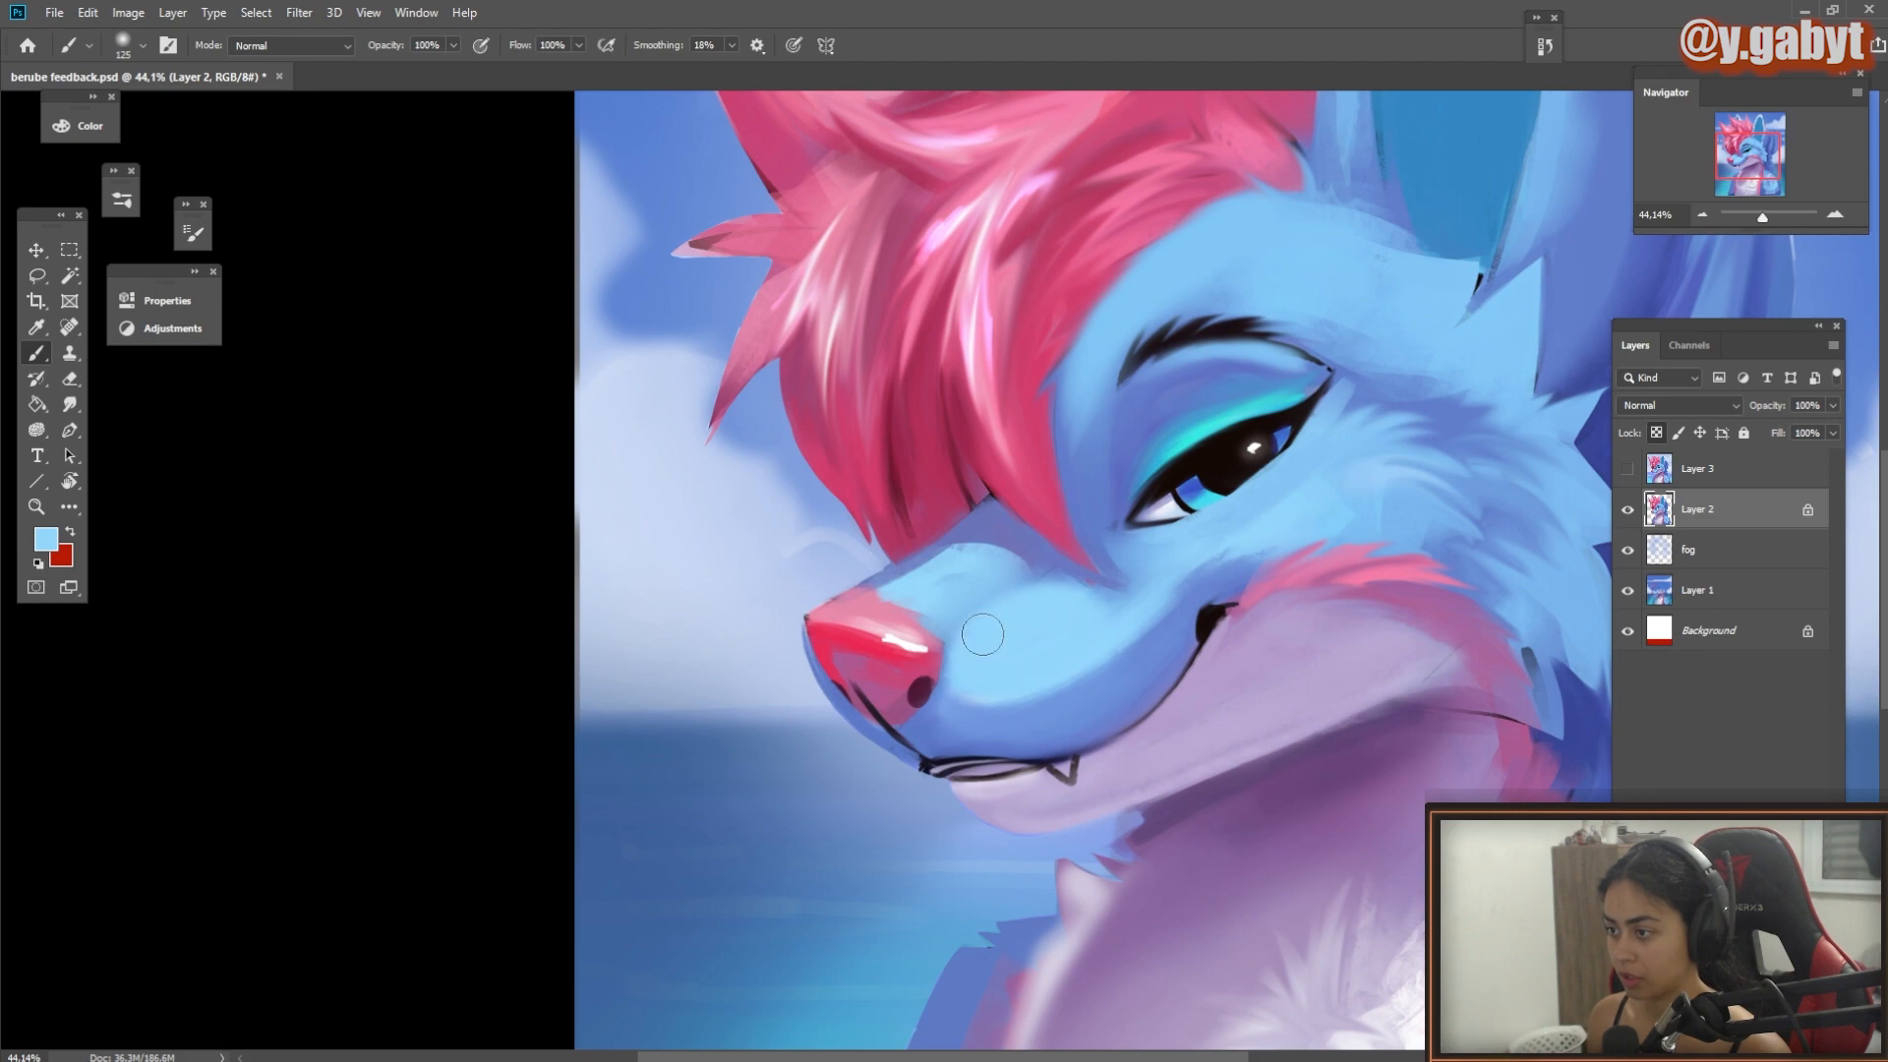
pyautogui.moveTo(1083, 594); pyautogui.dragTo(1109, 631)
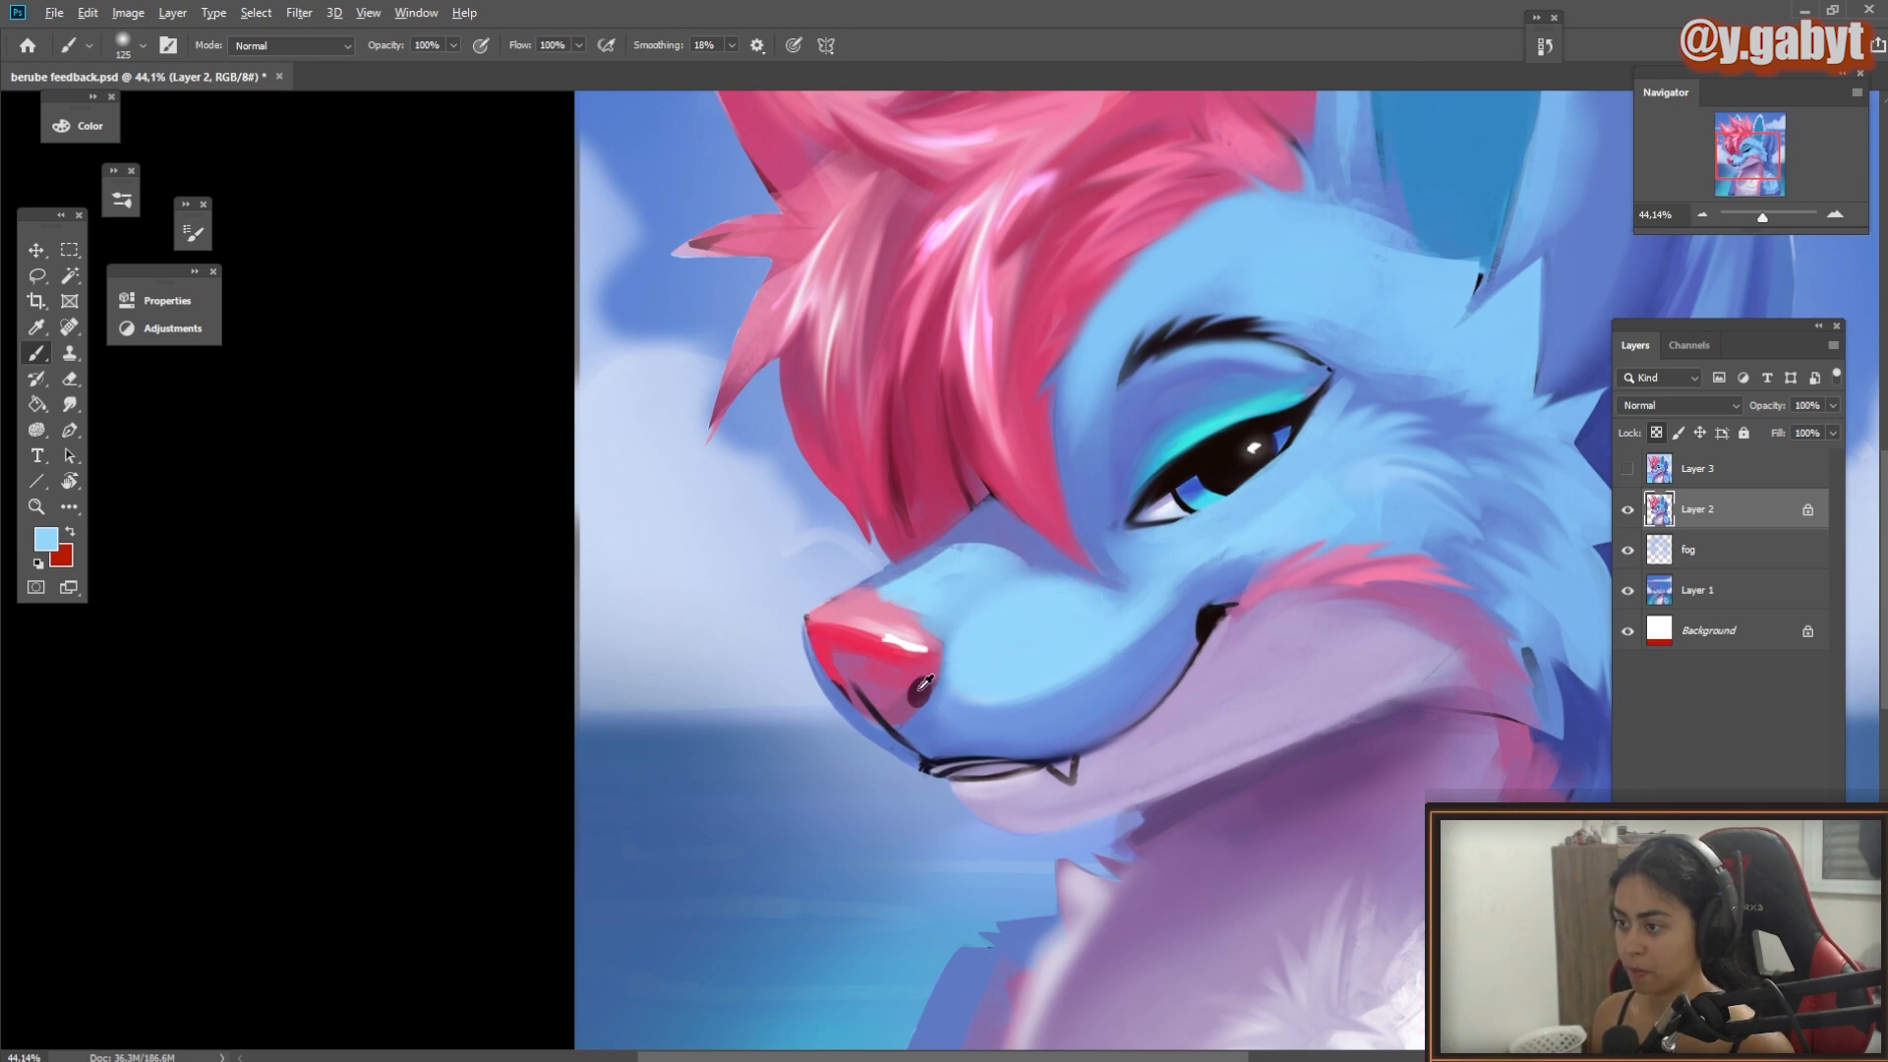
pyautogui.moveTo(1052, 657)
pyautogui.mouseDown()
pyautogui.moveTo(921, 652)
pyautogui.moveTo(1001, 645)
pyautogui.mouseUp()
# Step: On a new layer above Layer 2, draw dark maroon guide lines along the muzzle and jaw, and outline the nose, mouth and chin planes
pyautogui.press('[')
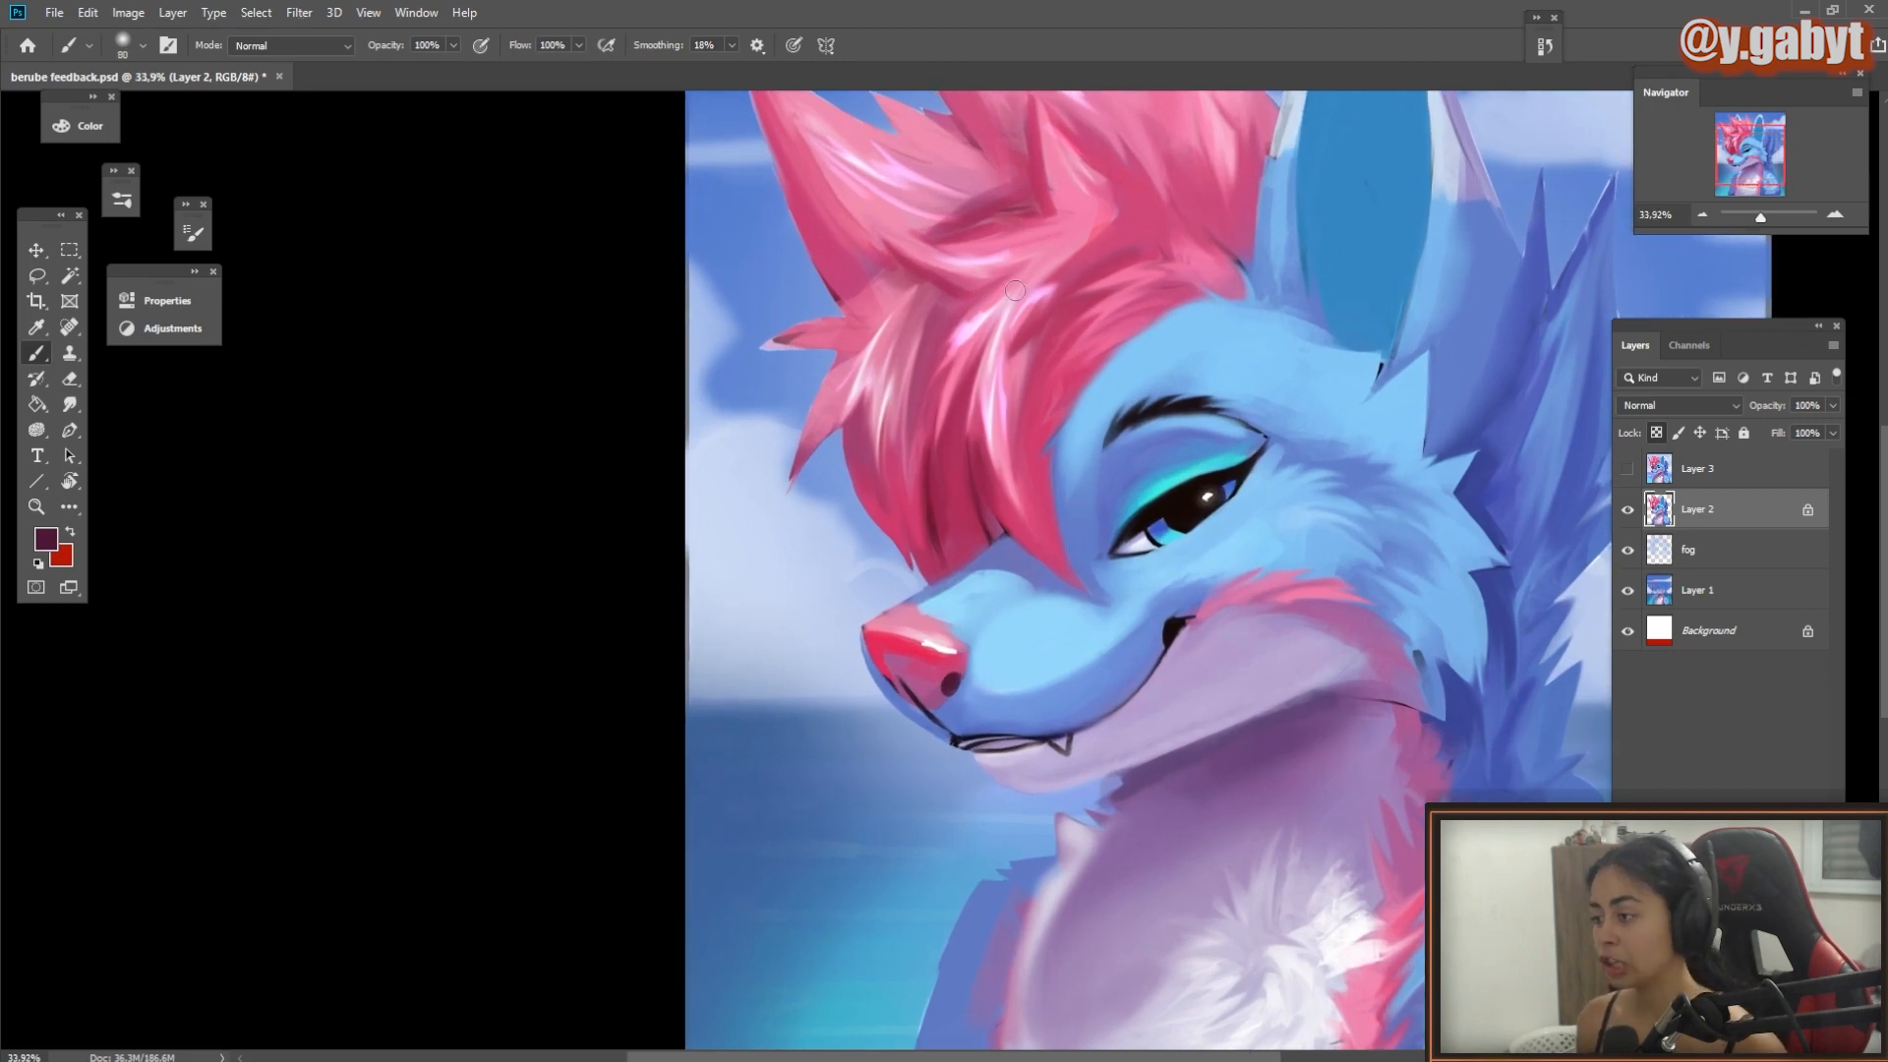
pyautogui.moveTo(1333, 543)
pyautogui.mouseDown()
pyautogui.moveTo(1050, 705)
pyautogui.moveTo(1109, 771)
pyautogui.mouseUp()
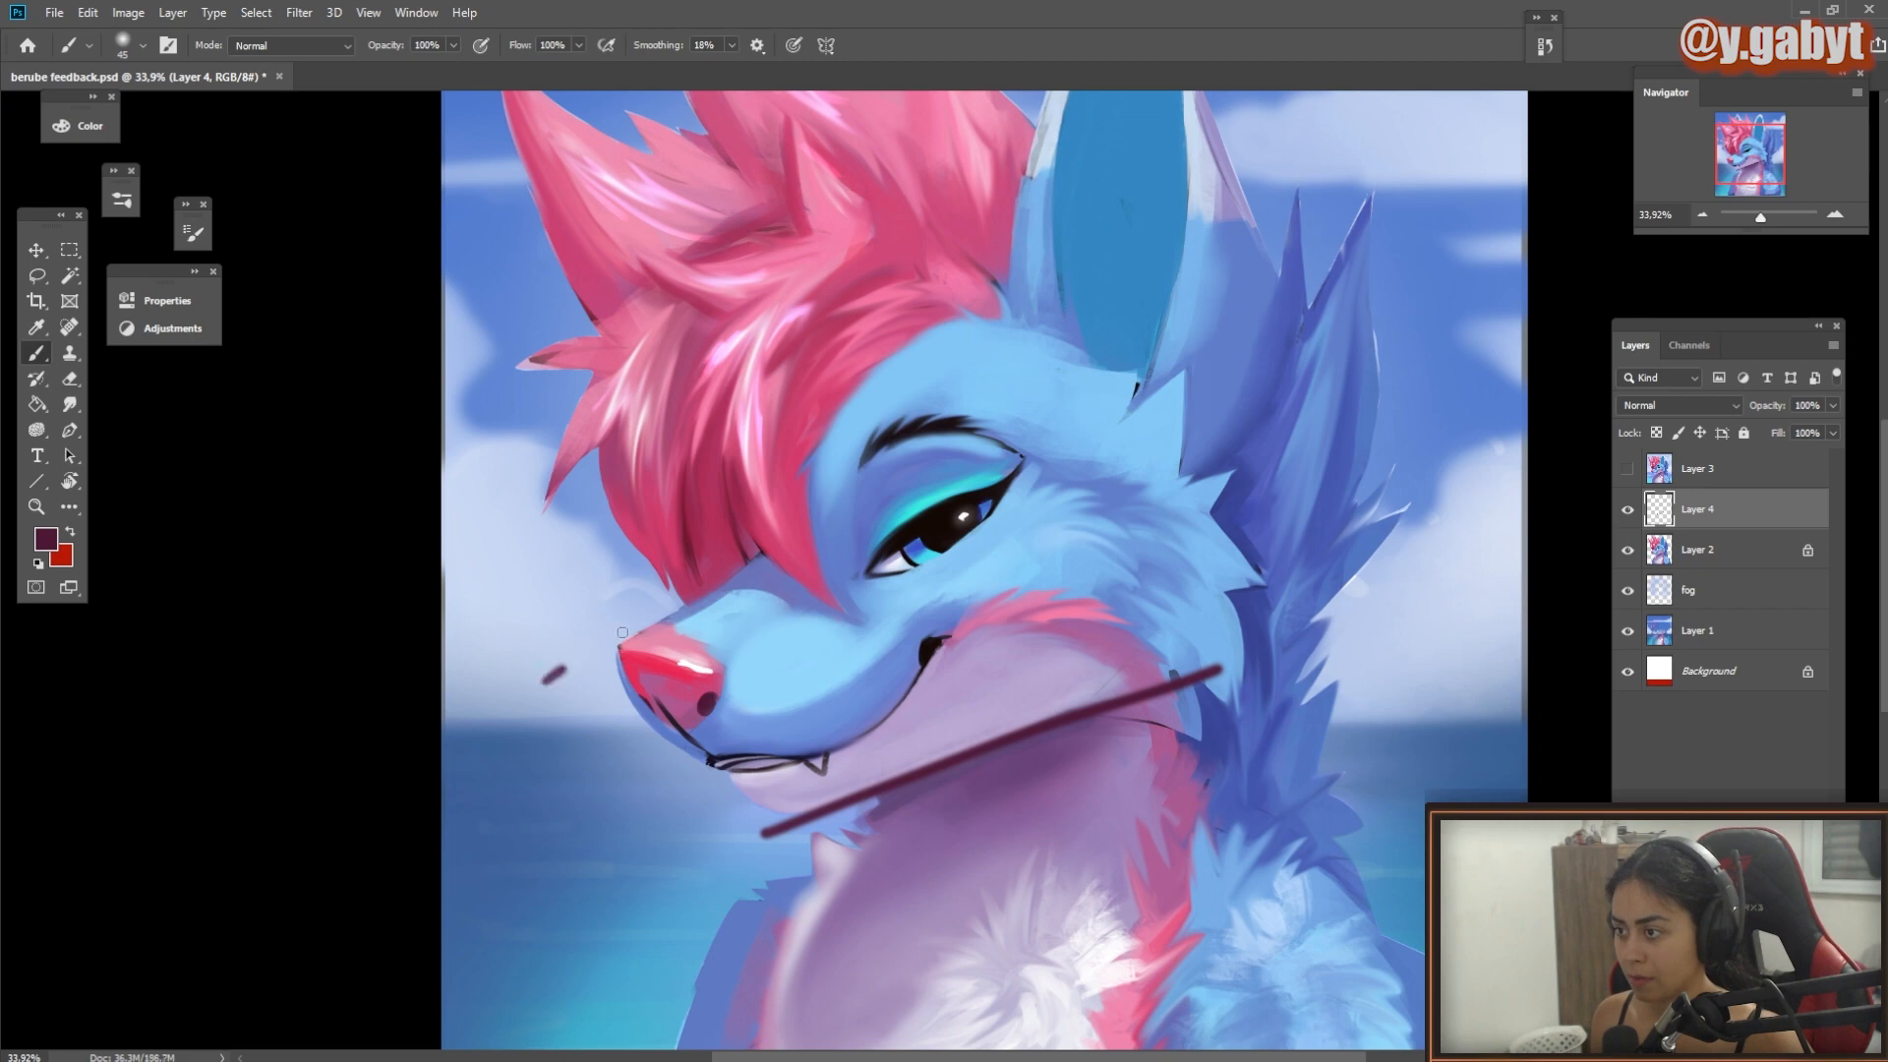
pyautogui.keyDown('shift'); pyautogui.click(871, 483); pyautogui.keyUp('shift')
pyautogui.moveTo(1047, 638); pyautogui.dragTo(1106, 697)
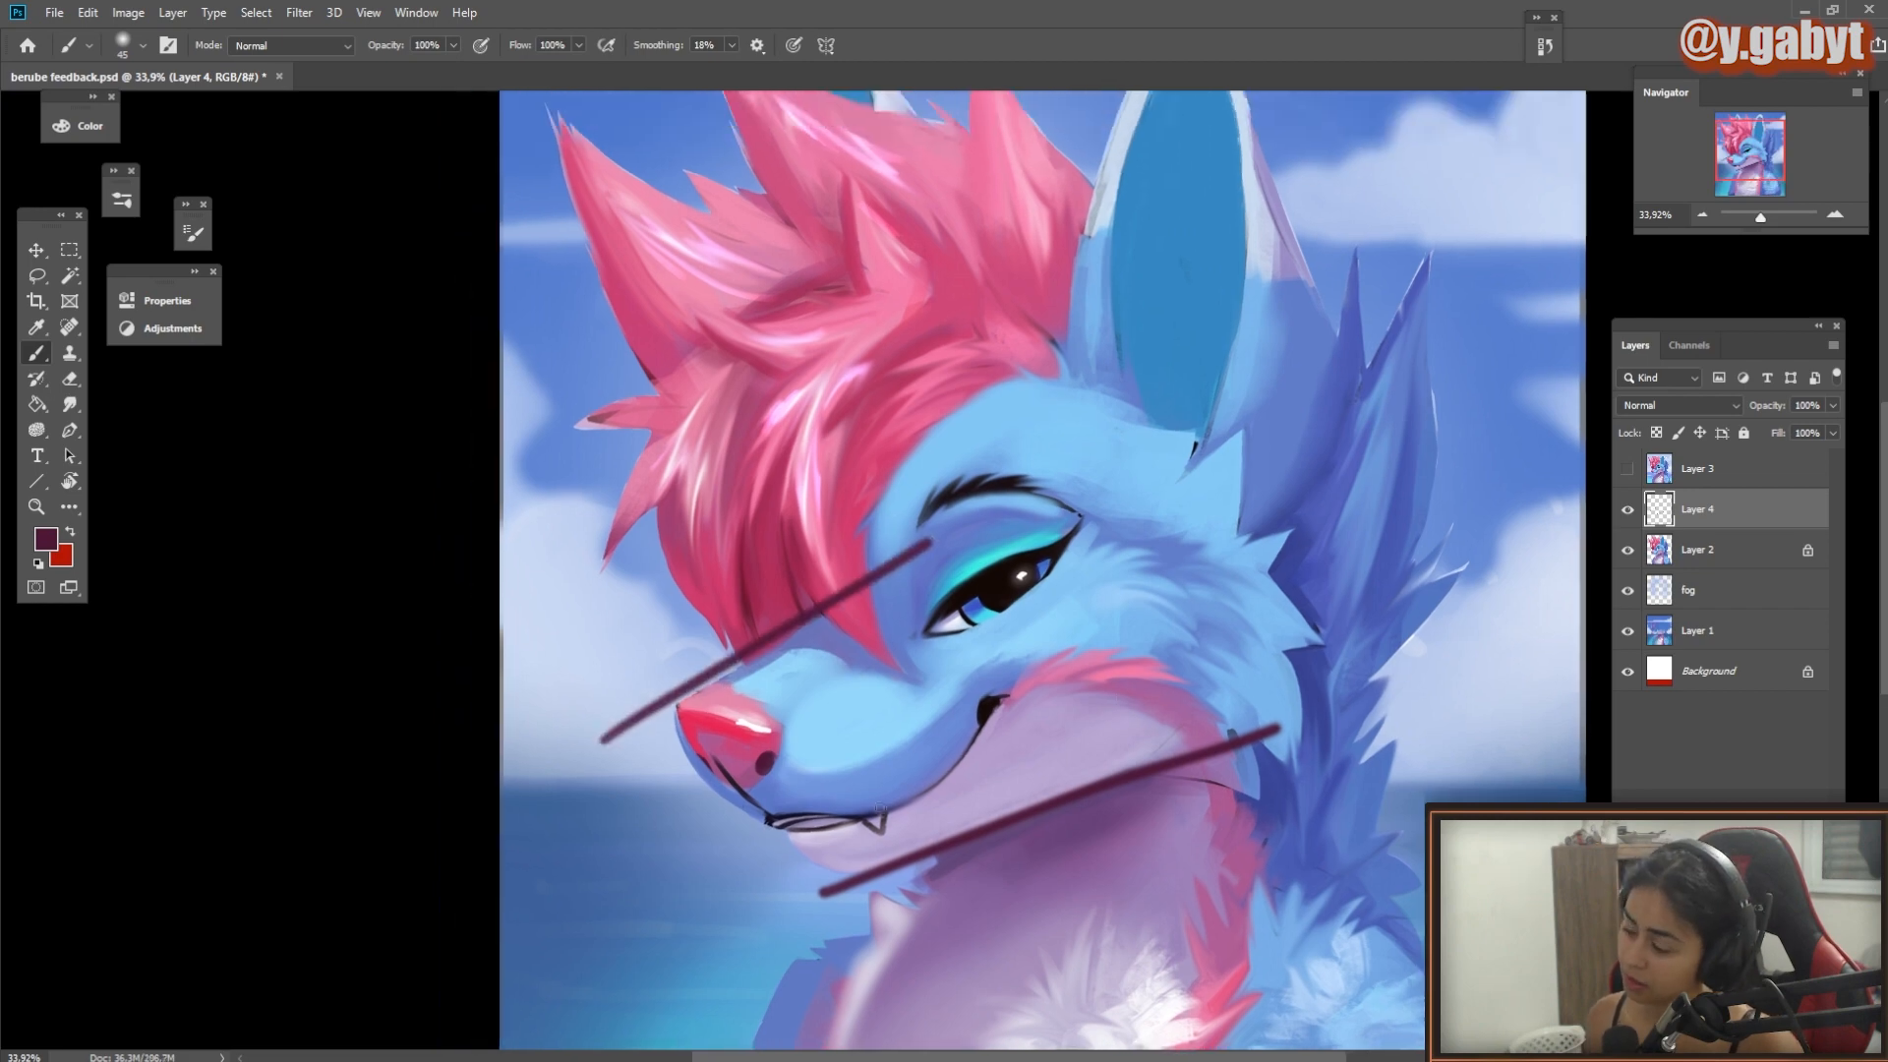
pyautogui.moveTo(976, 700)
pyautogui.mouseDown()
pyautogui.moveTo(673, 717)
pyautogui.moveTo(782, 839)
pyautogui.mouseUp()
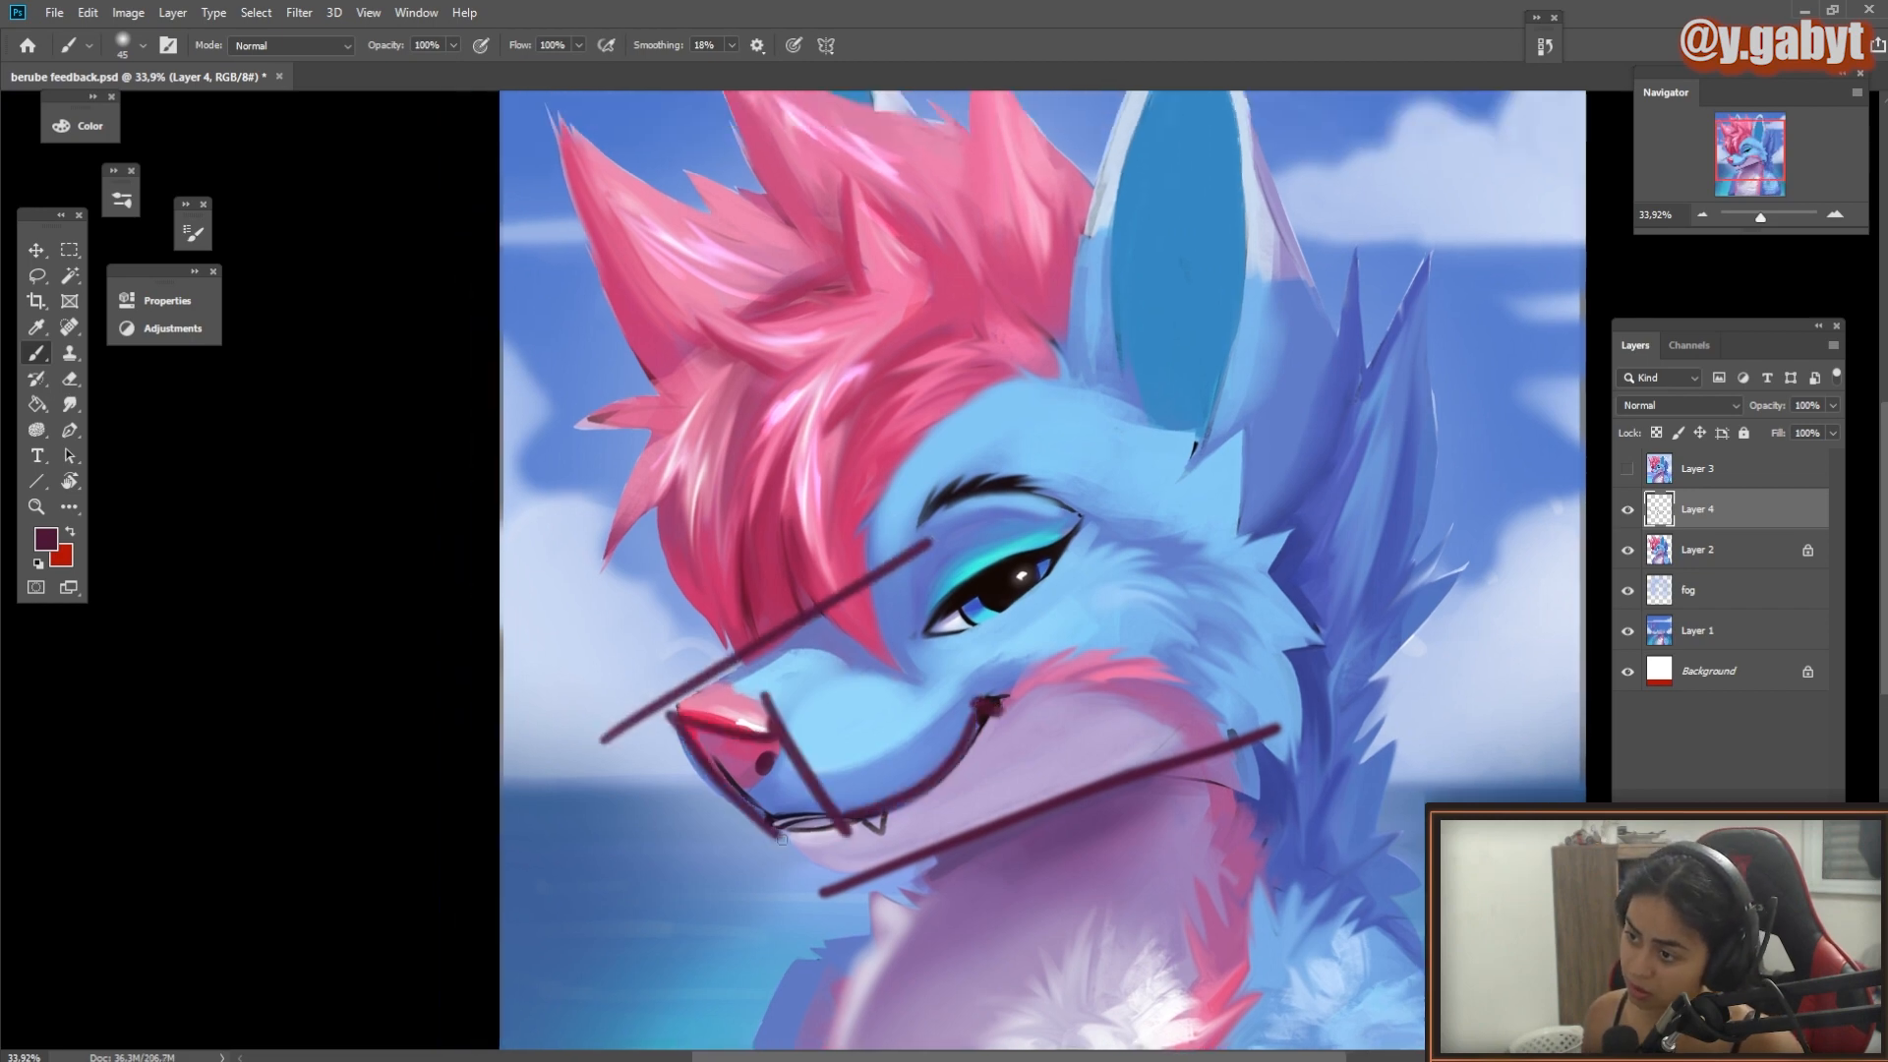
pyautogui.moveTo(1091, 392); pyautogui.dragTo(1077, 506)
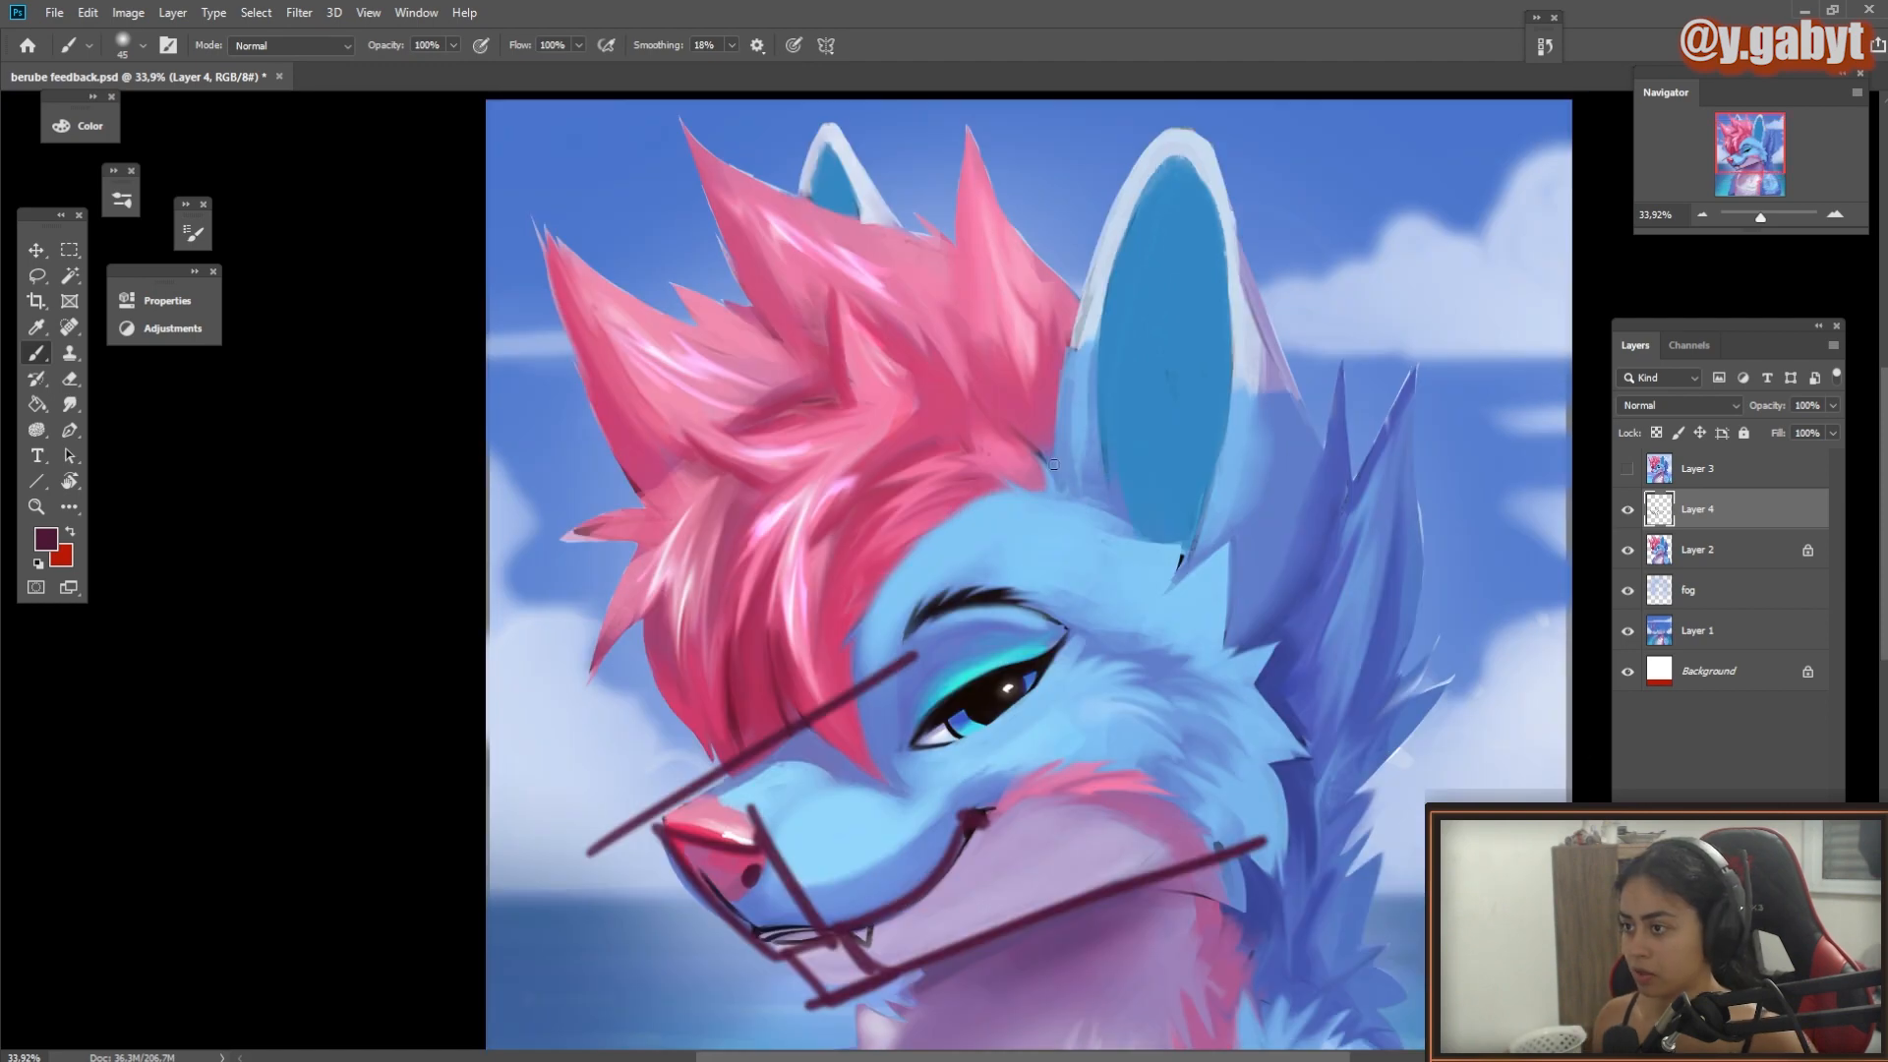
# Step: Try a level guide line across both ear tips, undo it, and sketch a lower outline for the far ear
pyautogui.moveTo(1158, 130); pyautogui.dragTo(772, 135)
pyautogui.moveTo(941, 545)
pyautogui.mouseDown()
pyautogui.moveTo(865, 662)
pyautogui.moveTo(815, 345)
pyautogui.moveTo(826, 187)
pyautogui.moveTo(814, 262)
pyautogui.moveTo(902, 573)
pyautogui.moveTo(893, 558)
pyautogui.mouseUp()
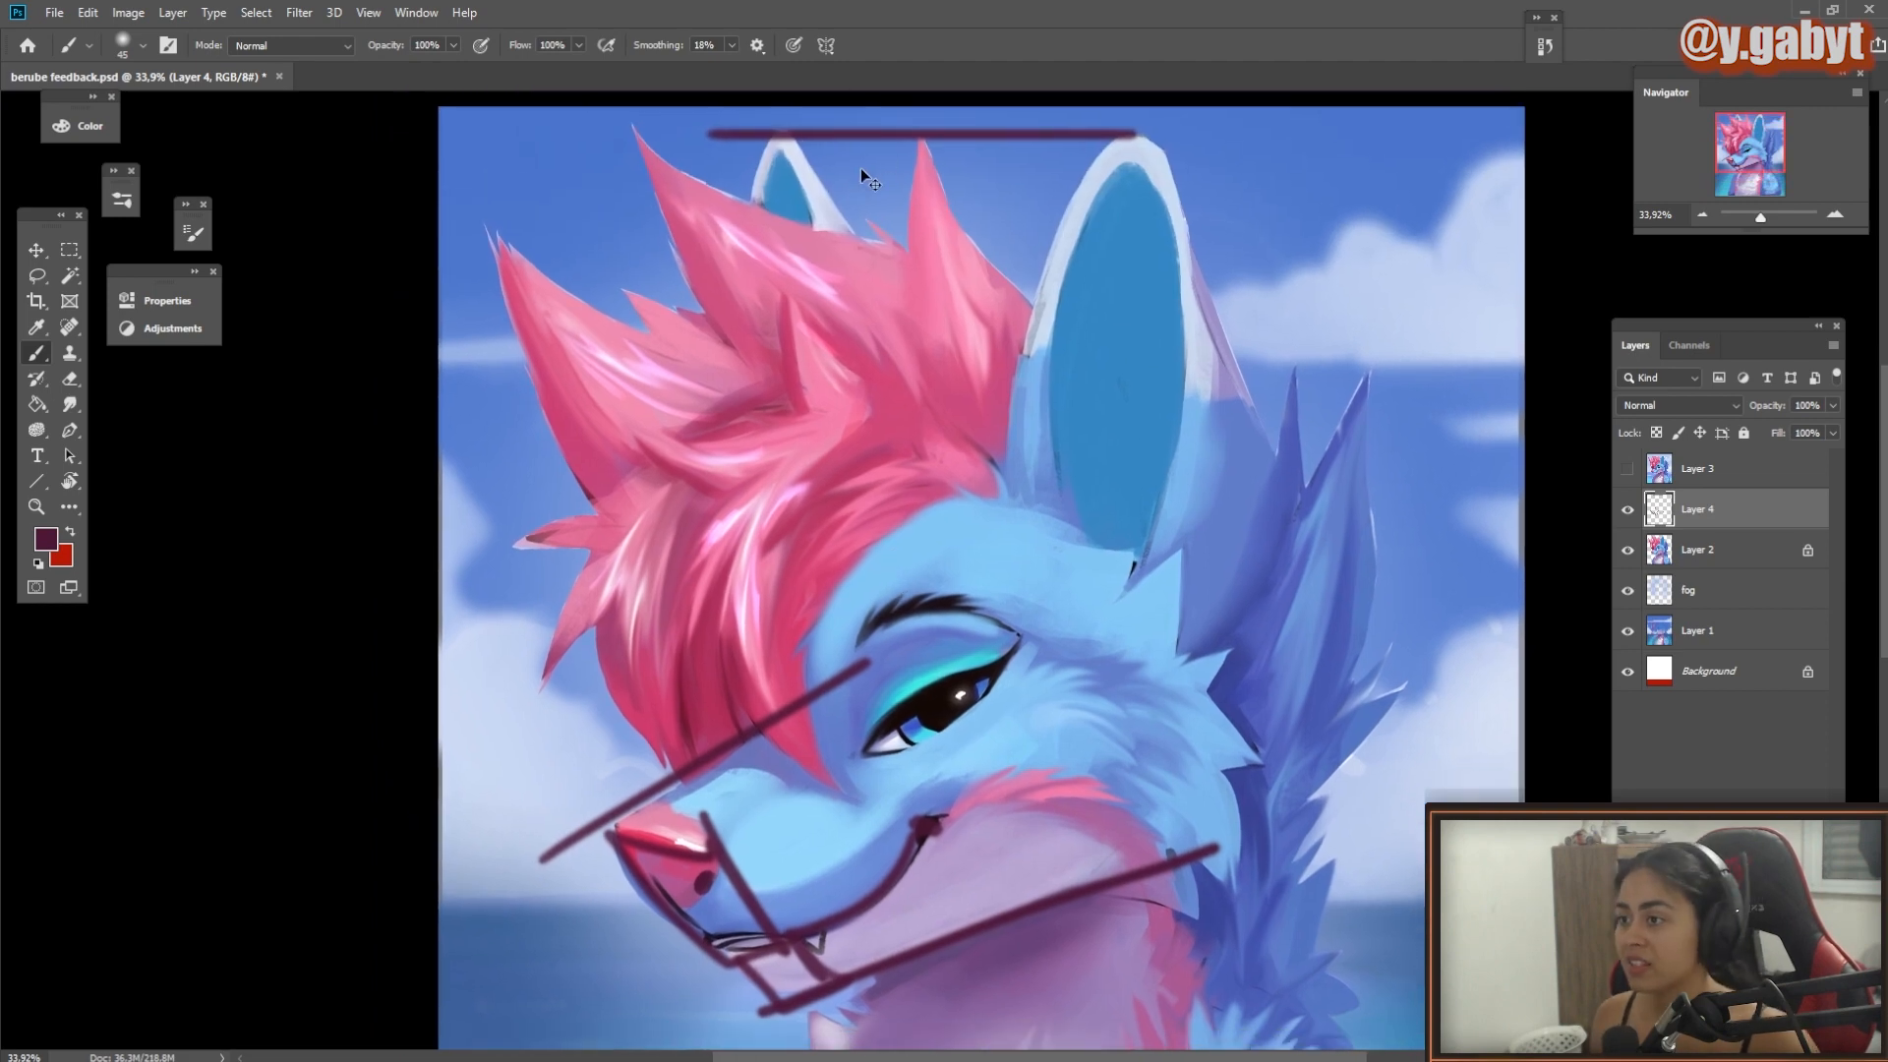
pyautogui.hotkey('ctrl', 'z')
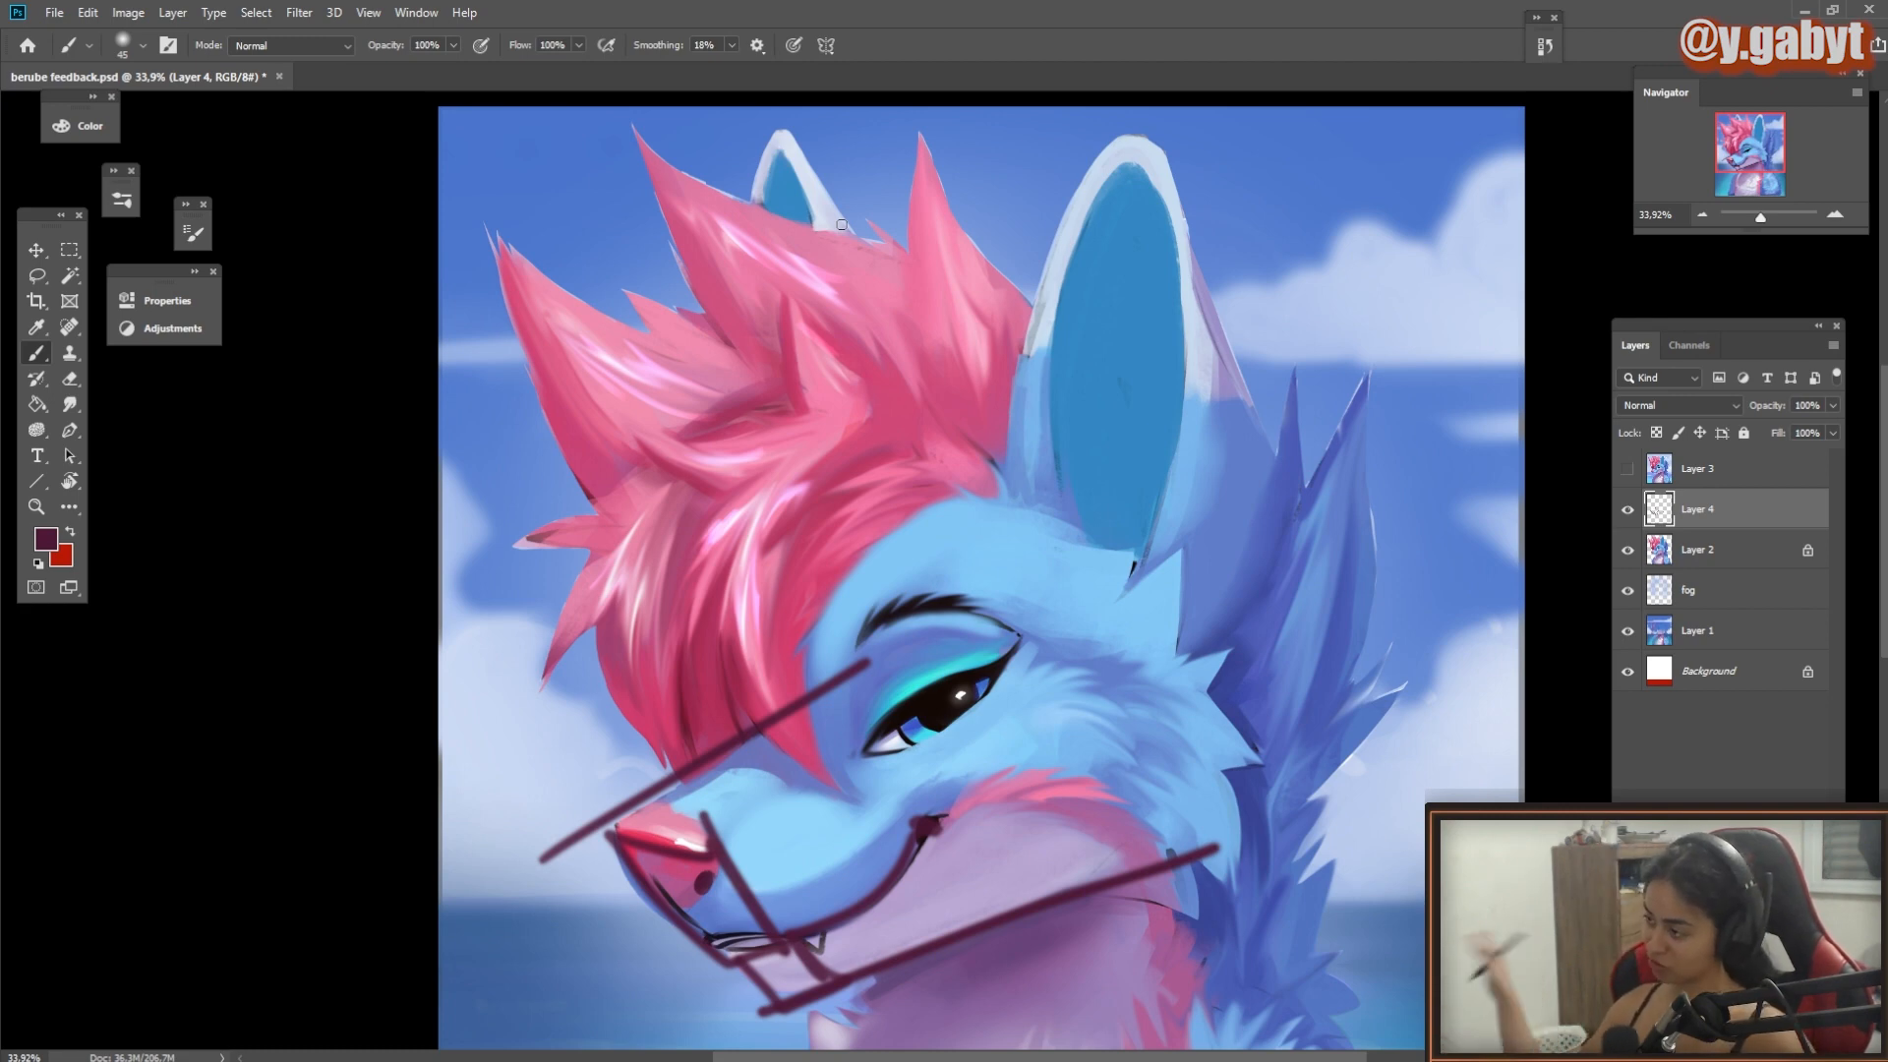
pyautogui.moveTo(791, 167); pyautogui.dragTo(757, 251)
pyautogui.hotkey('ctrl', 'z')
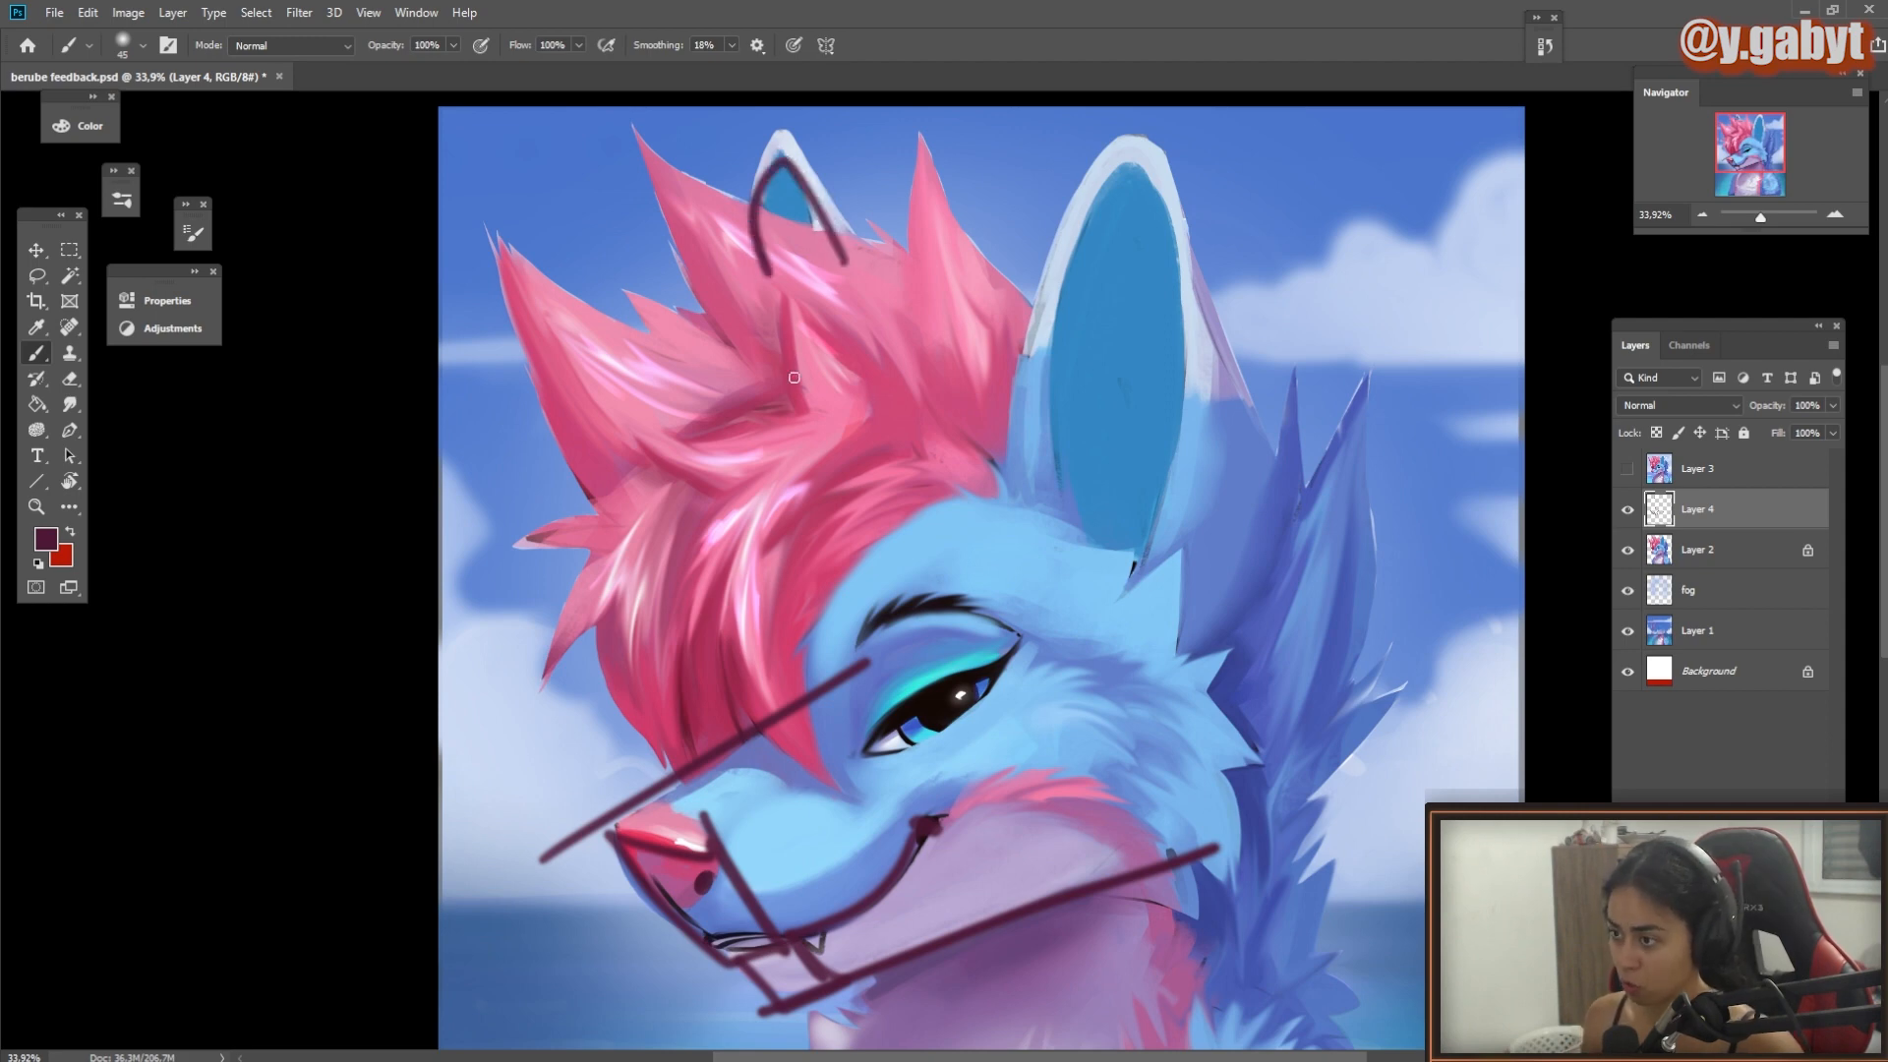
# Step: Undo the last guide stroke and hide the guide lines on Layer 4
pyautogui.moveTo(826, 479); pyautogui.dragTo(838, 273)
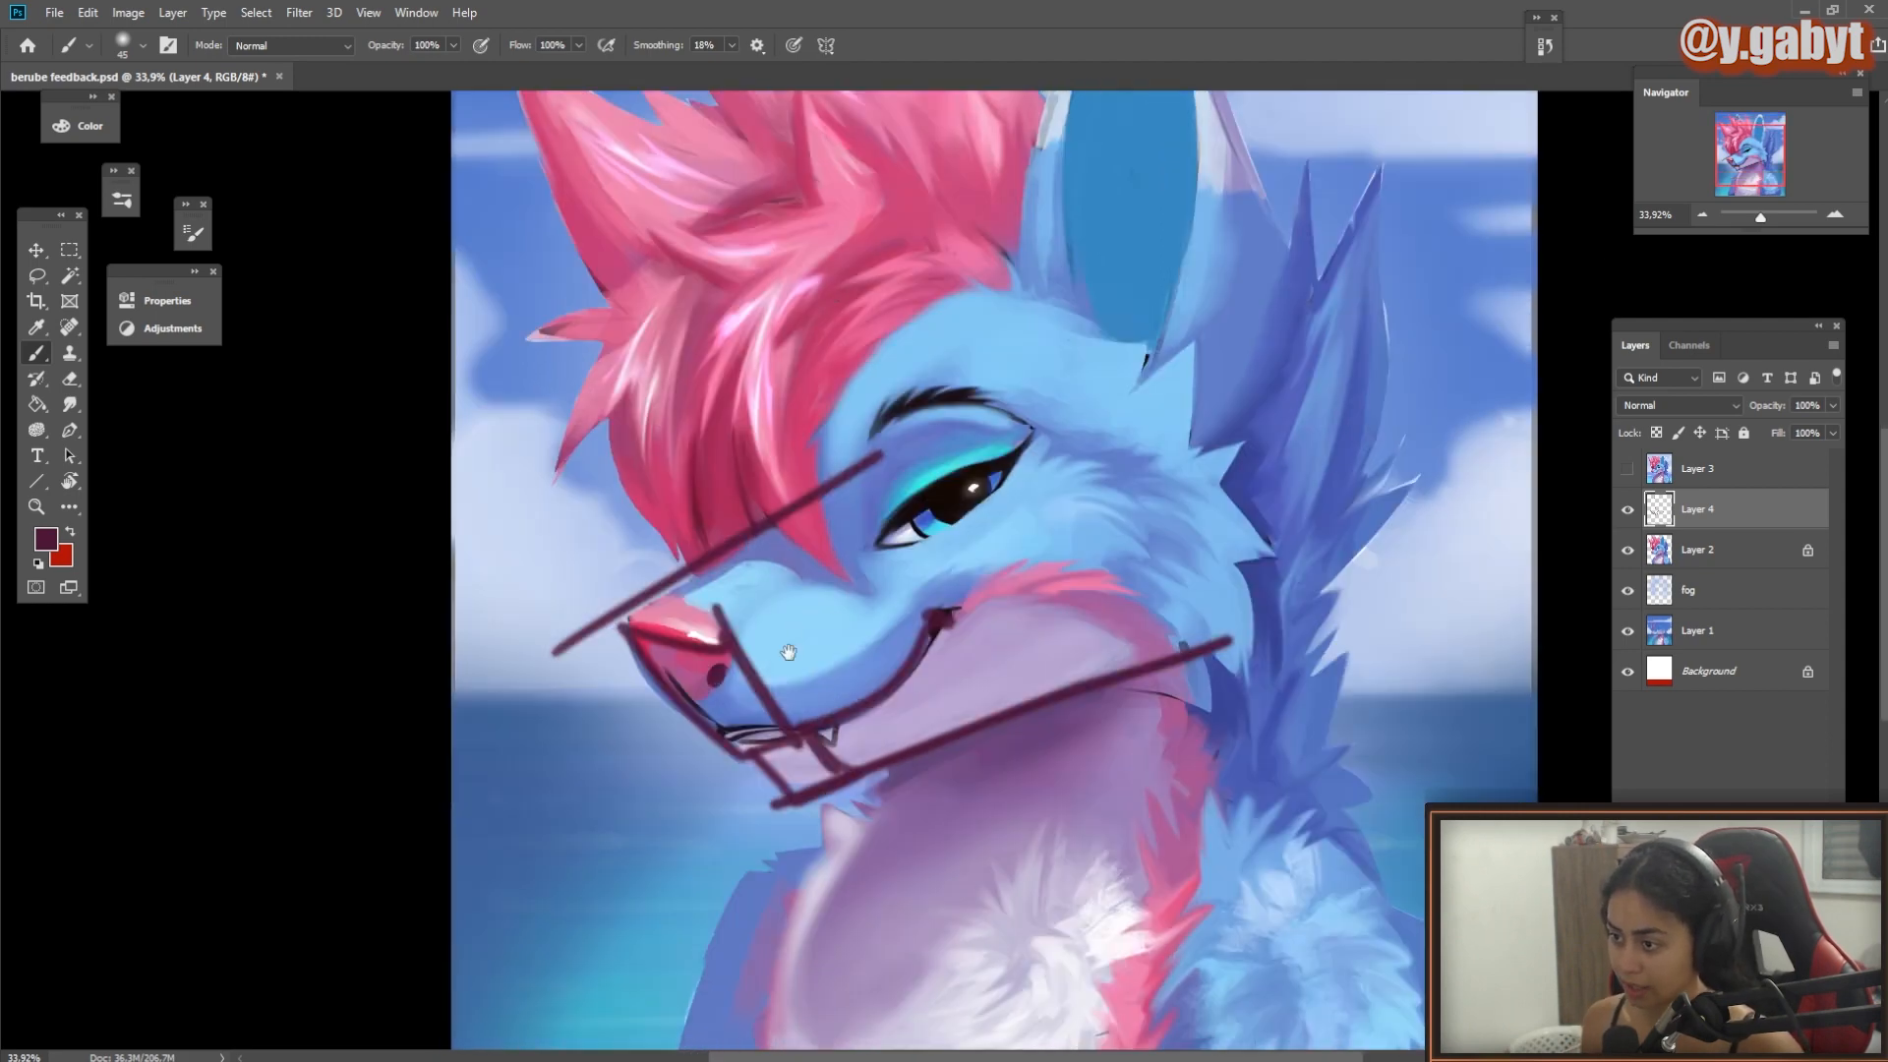
pyautogui.scroll(3, 714, 664)
pyautogui.hotkey('ctrl', 'z')
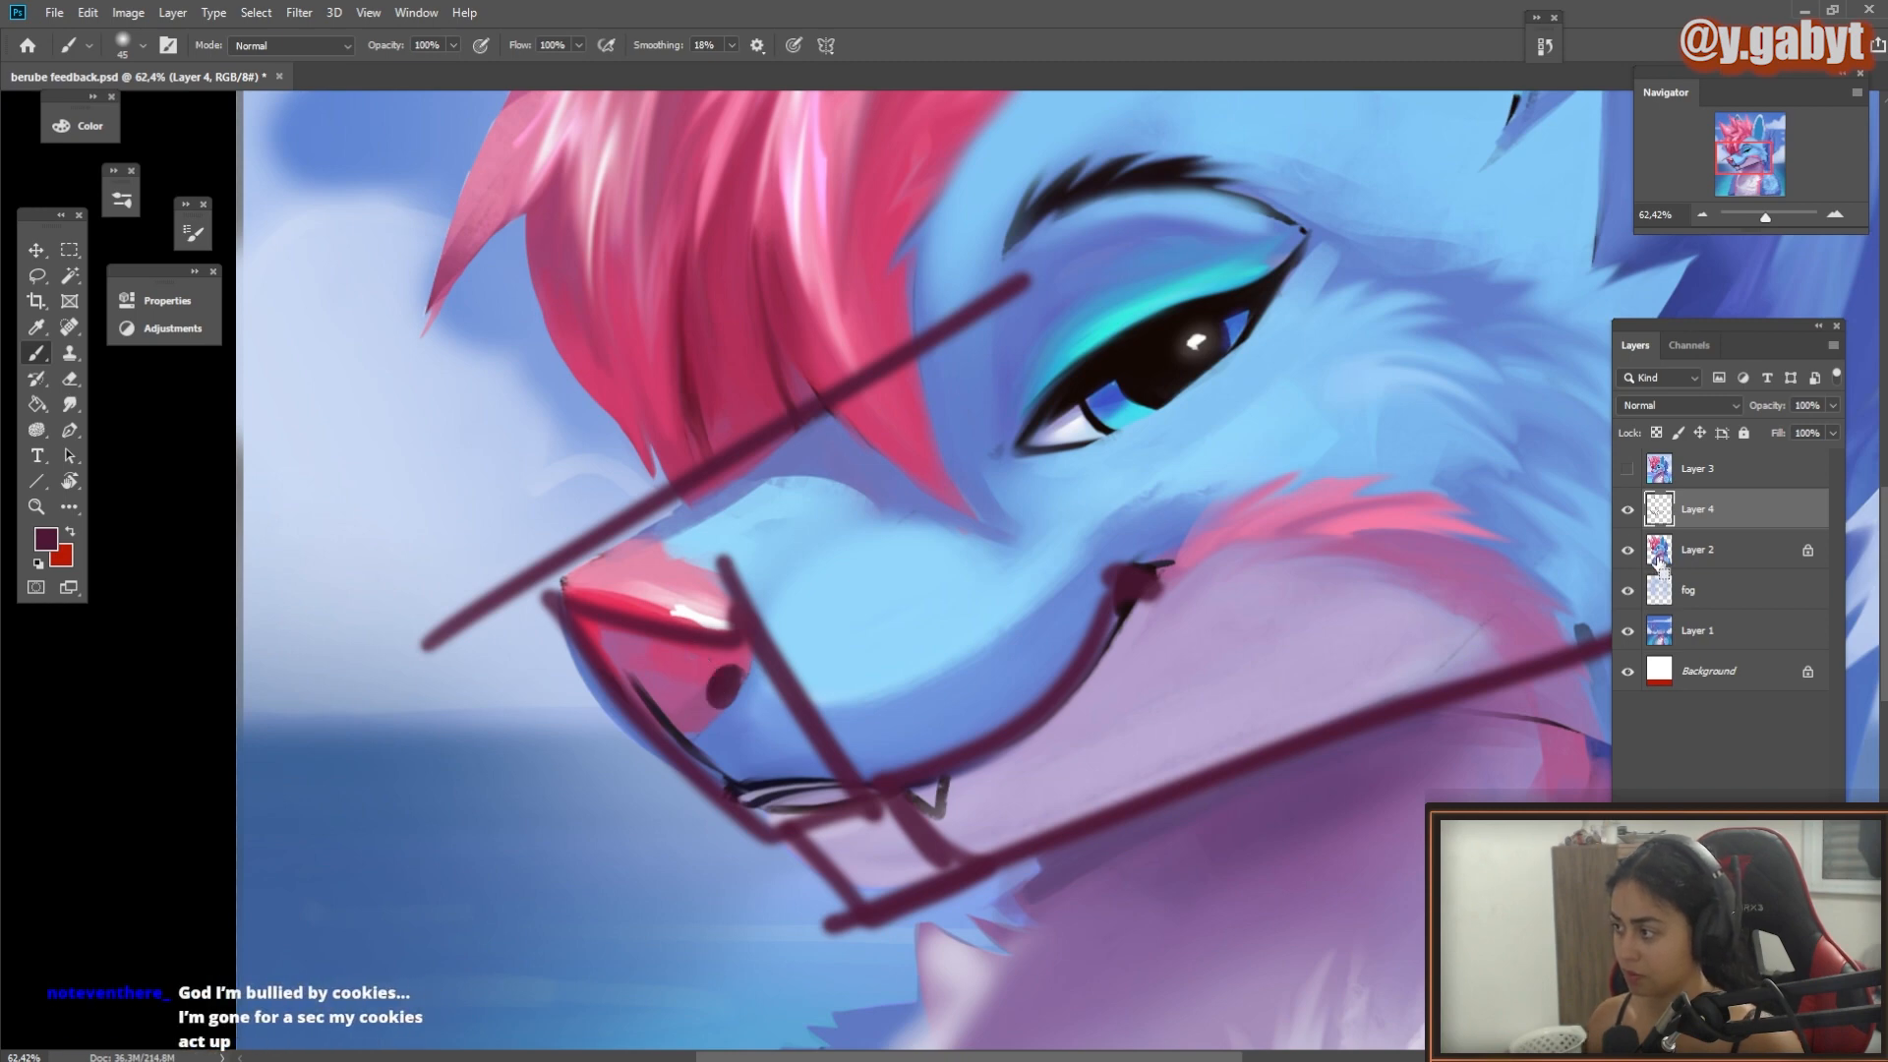
pyautogui.click(1628, 509)
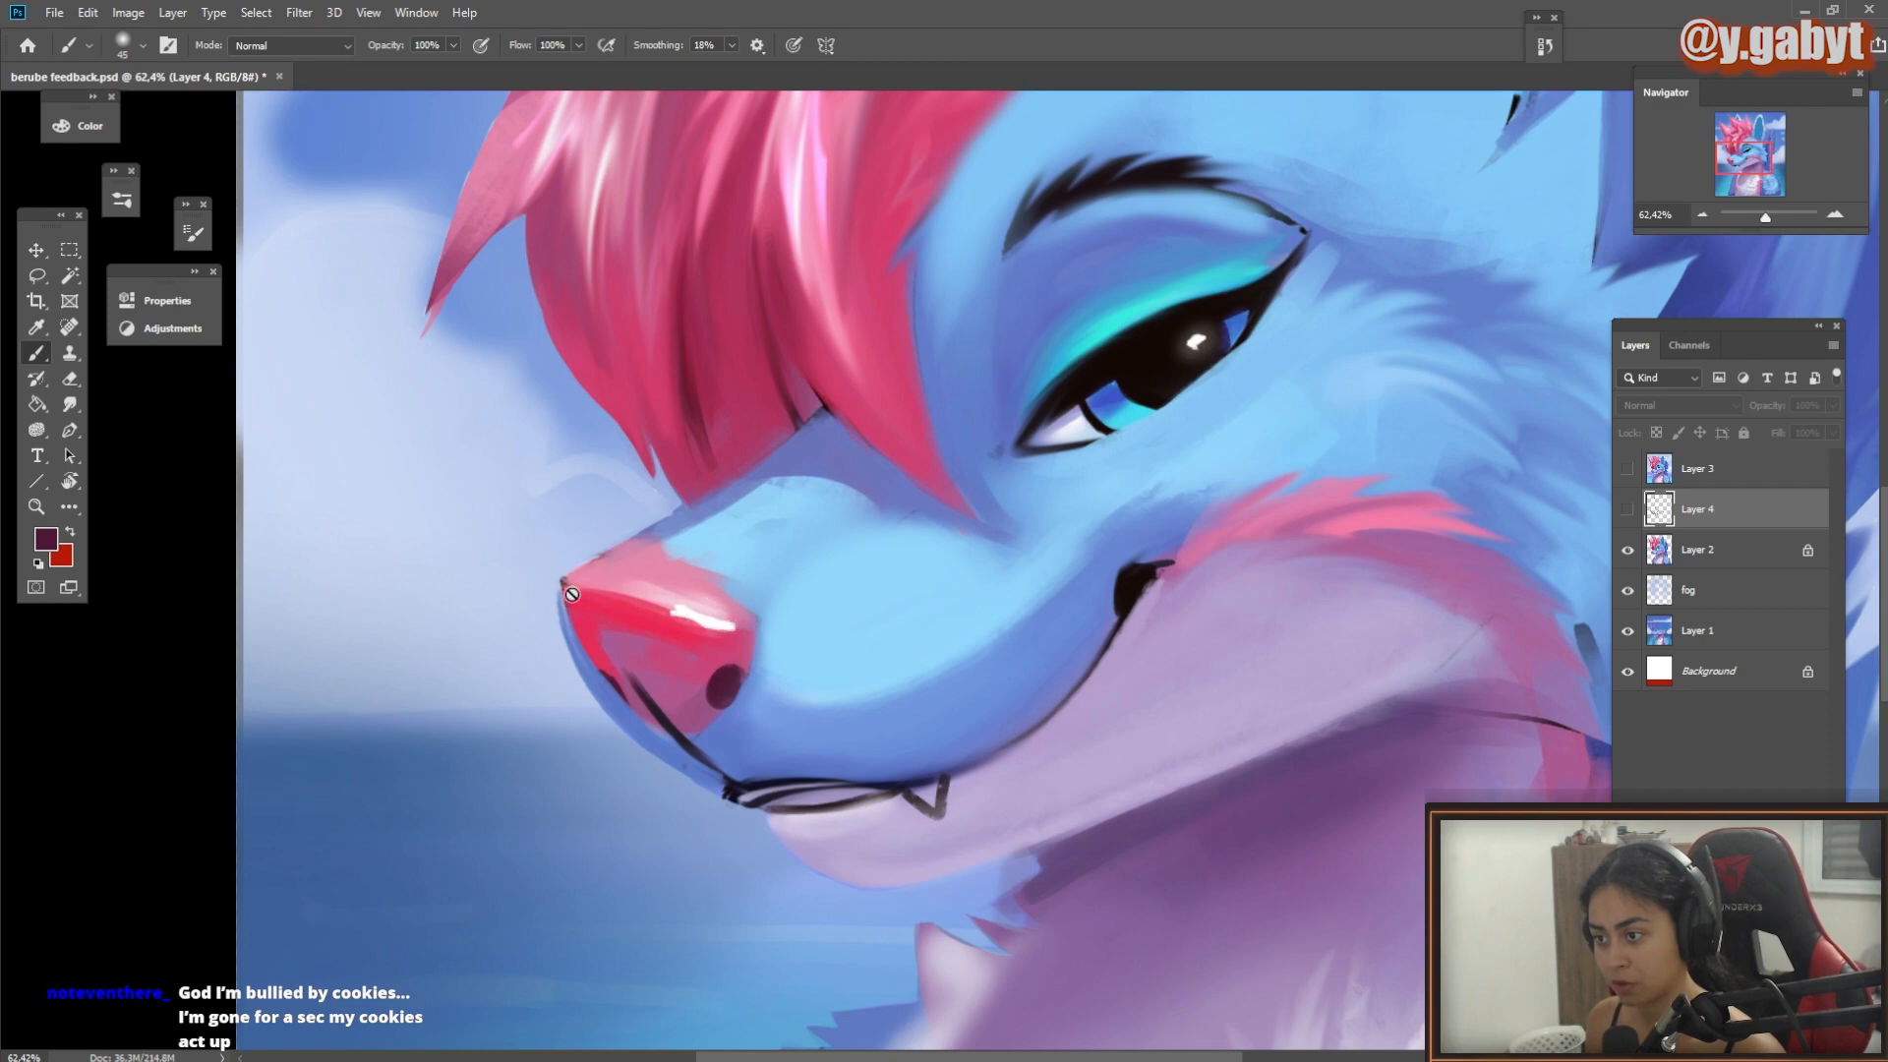
# Step: Show the guide lines on Layer 4 and erase the earlier outlines over the nose and the front of the muzzle
pyautogui.scroll(-1, 797, 669)
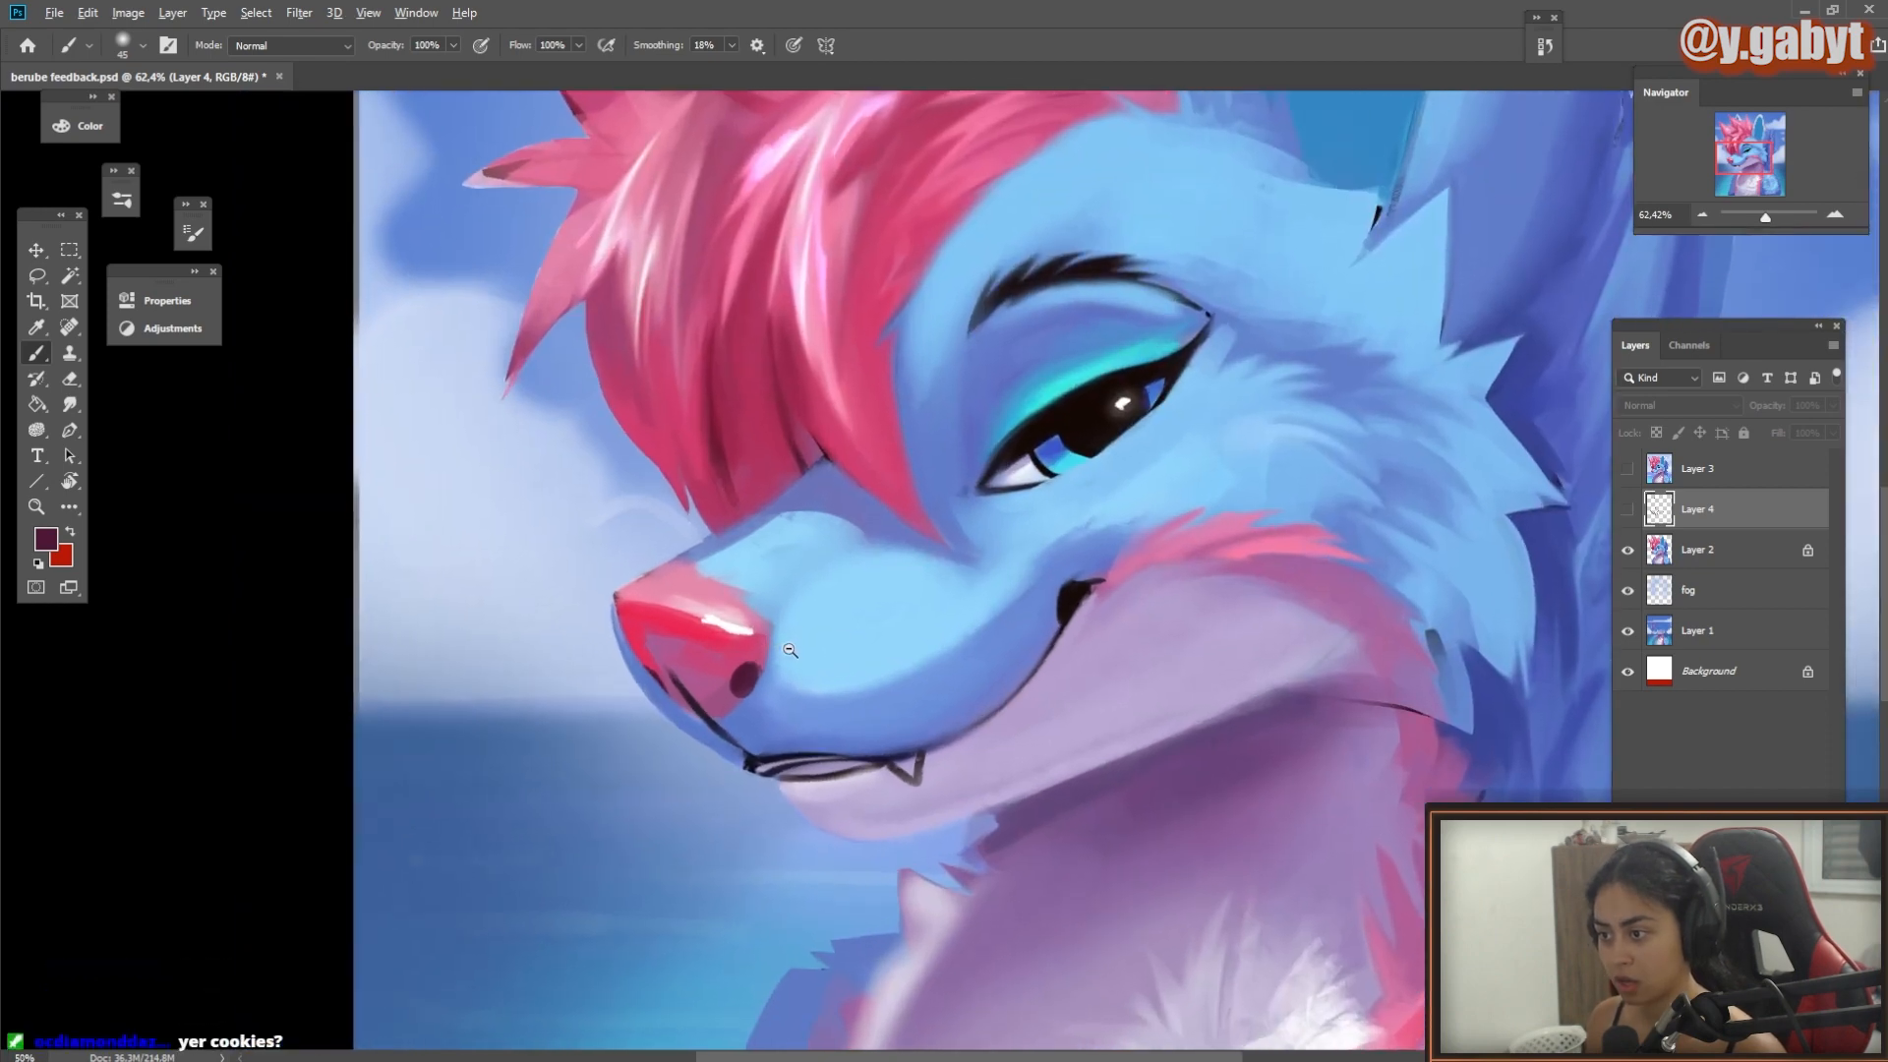
pyautogui.click(1626, 509)
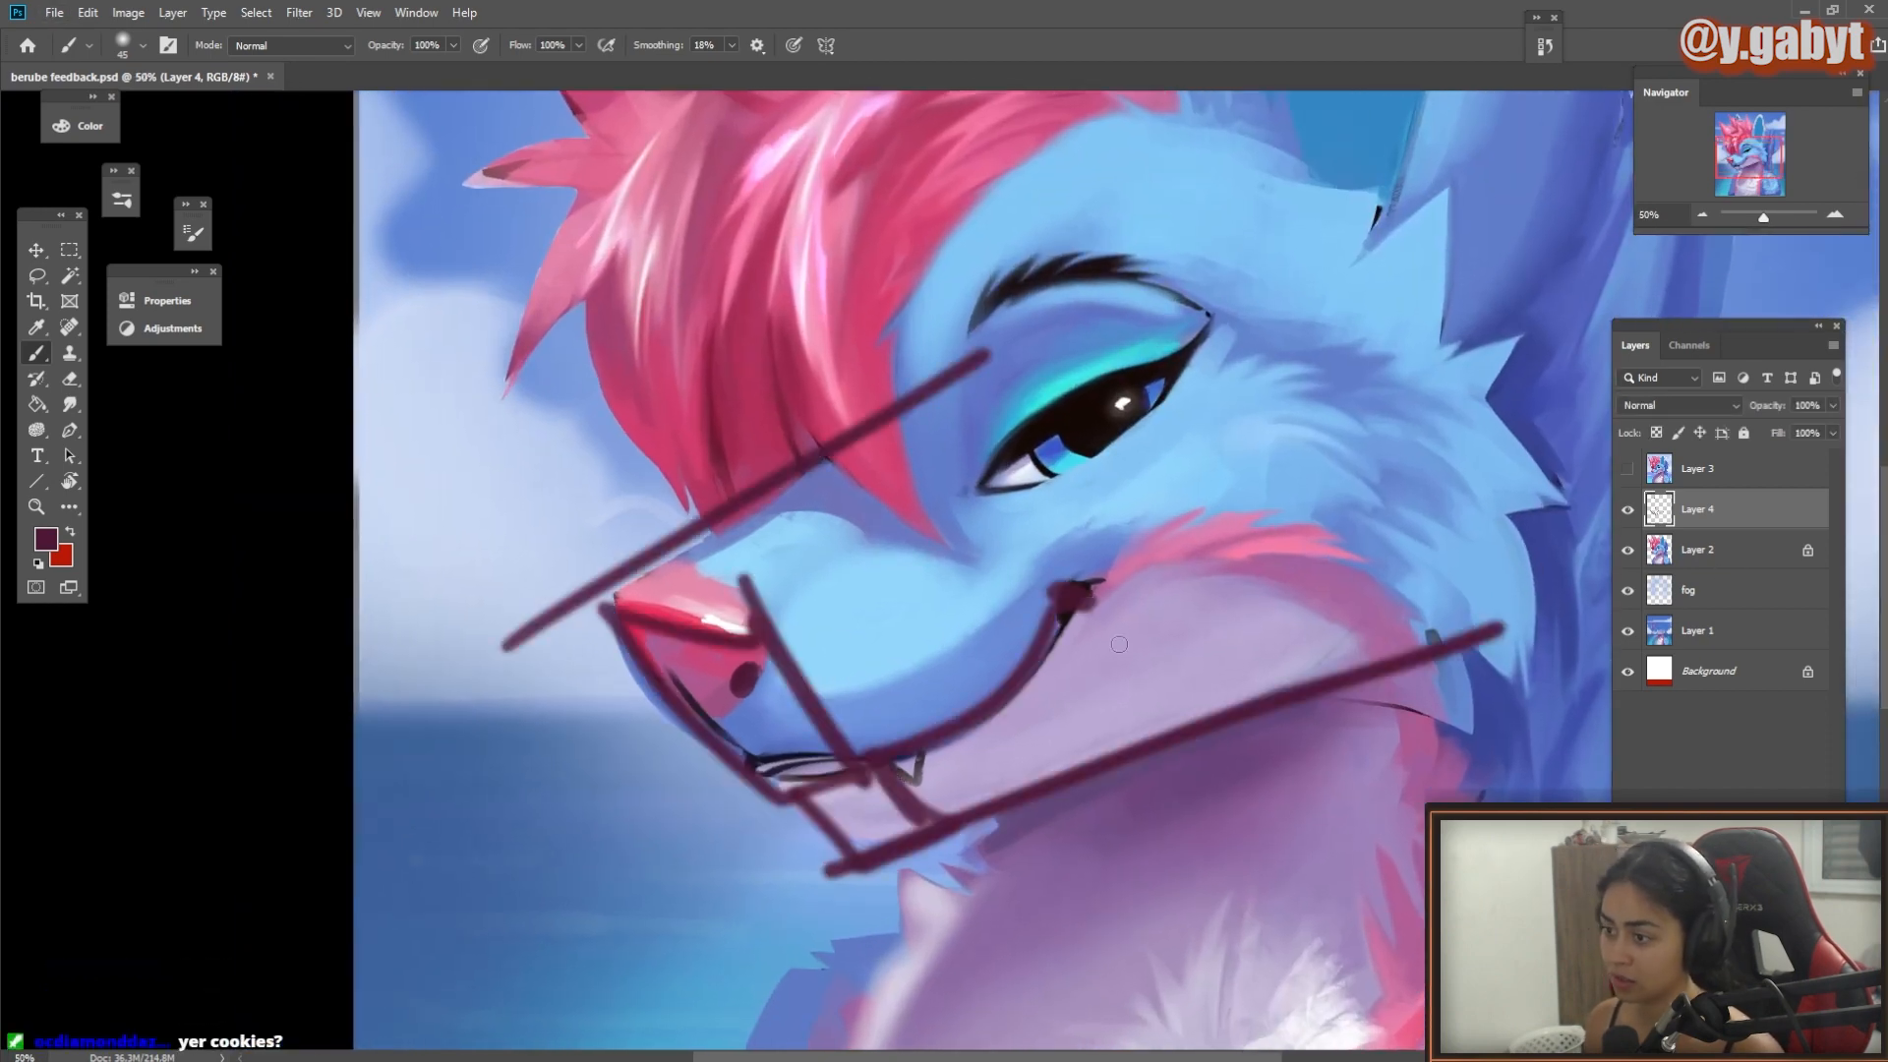
pyautogui.hotkey('ctrl', 'z')
pyautogui.moveTo(639, 627)
pyautogui.mouseDown()
pyautogui.moveTo(786, 791)
pyautogui.moveTo(870, 746)
pyautogui.moveTo(773, 661)
pyautogui.moveTo(788, 598)
pyautogui.moveTo(750, 610)
pyautogui.moveTo(836, 530)
pyautogui.mouseUp()
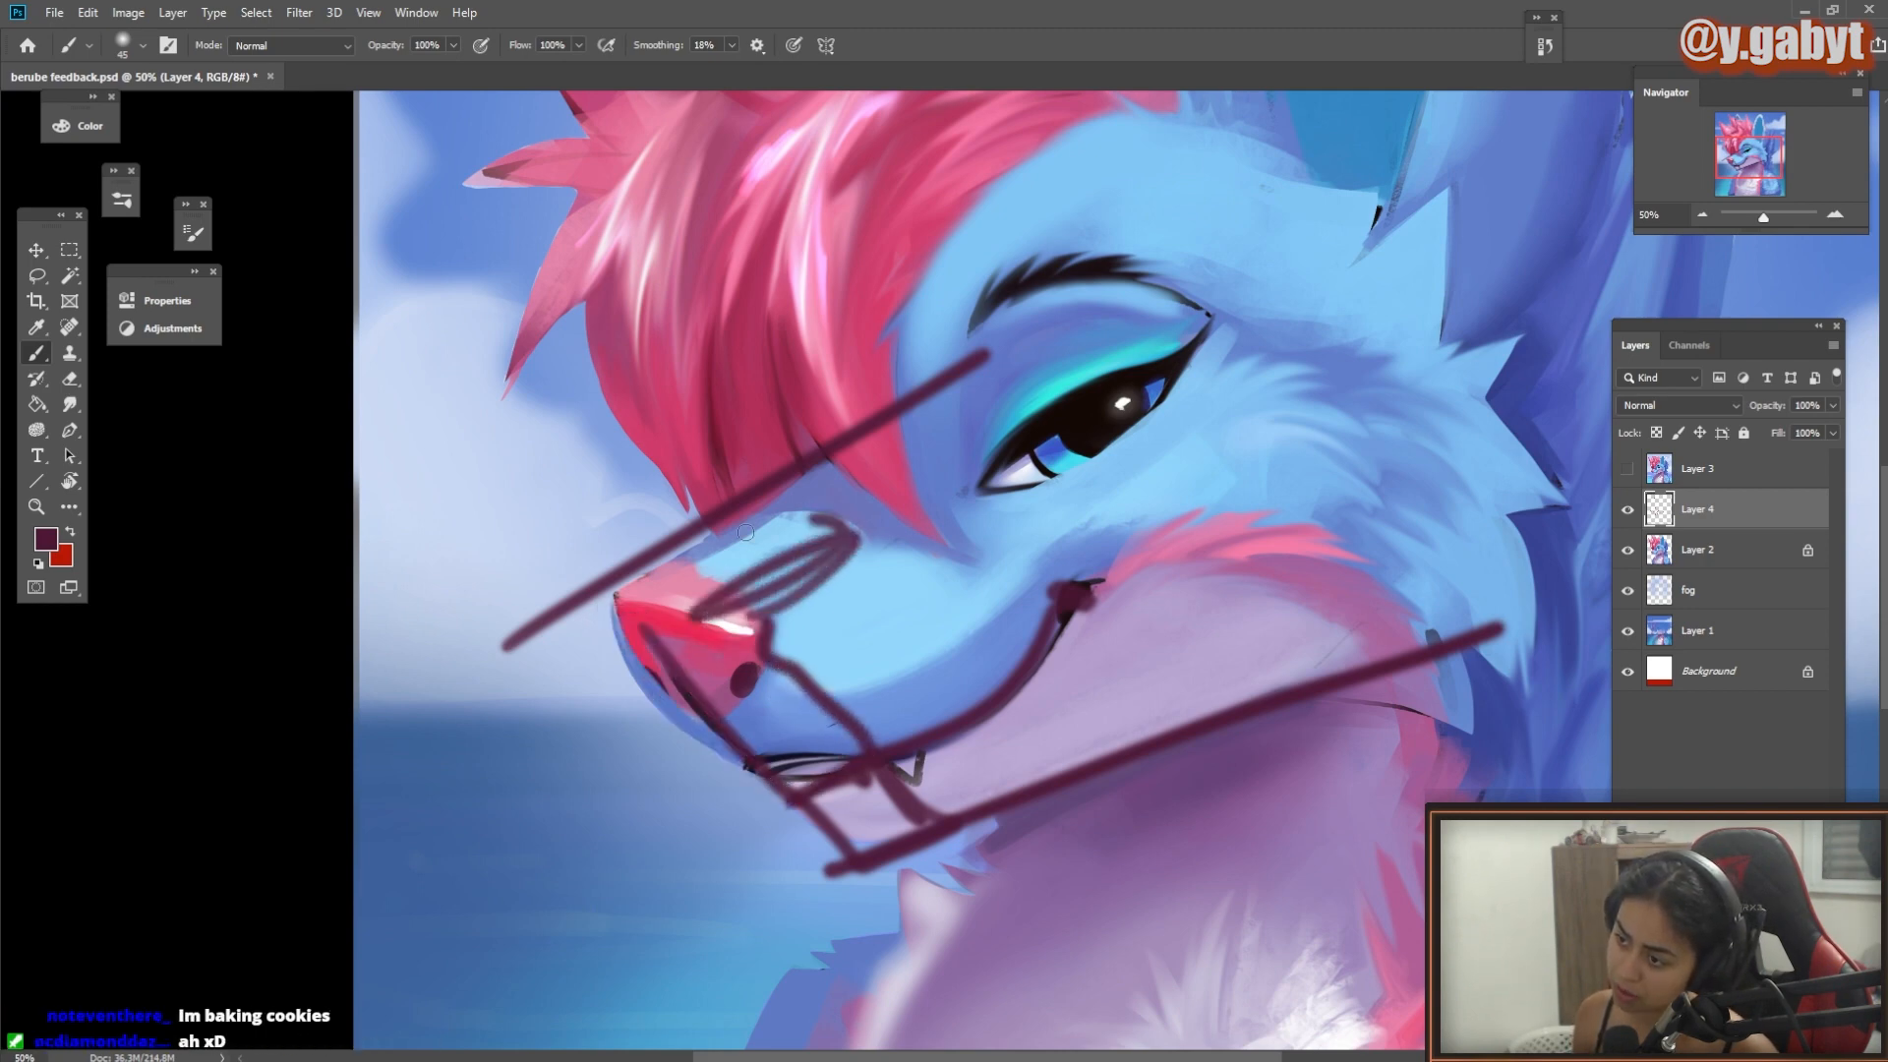
pyautogui.hotkey('ctrl', 'z')
pyautogui.moveTo(798, 684)
pyautogui.mouseDown()
pyautogui.moveTo(955, 593)
pyautogui.moveTo(864, 639)
pyautogui.mouseUp()
pyautogui.press('e')
pyautogui.press('b')
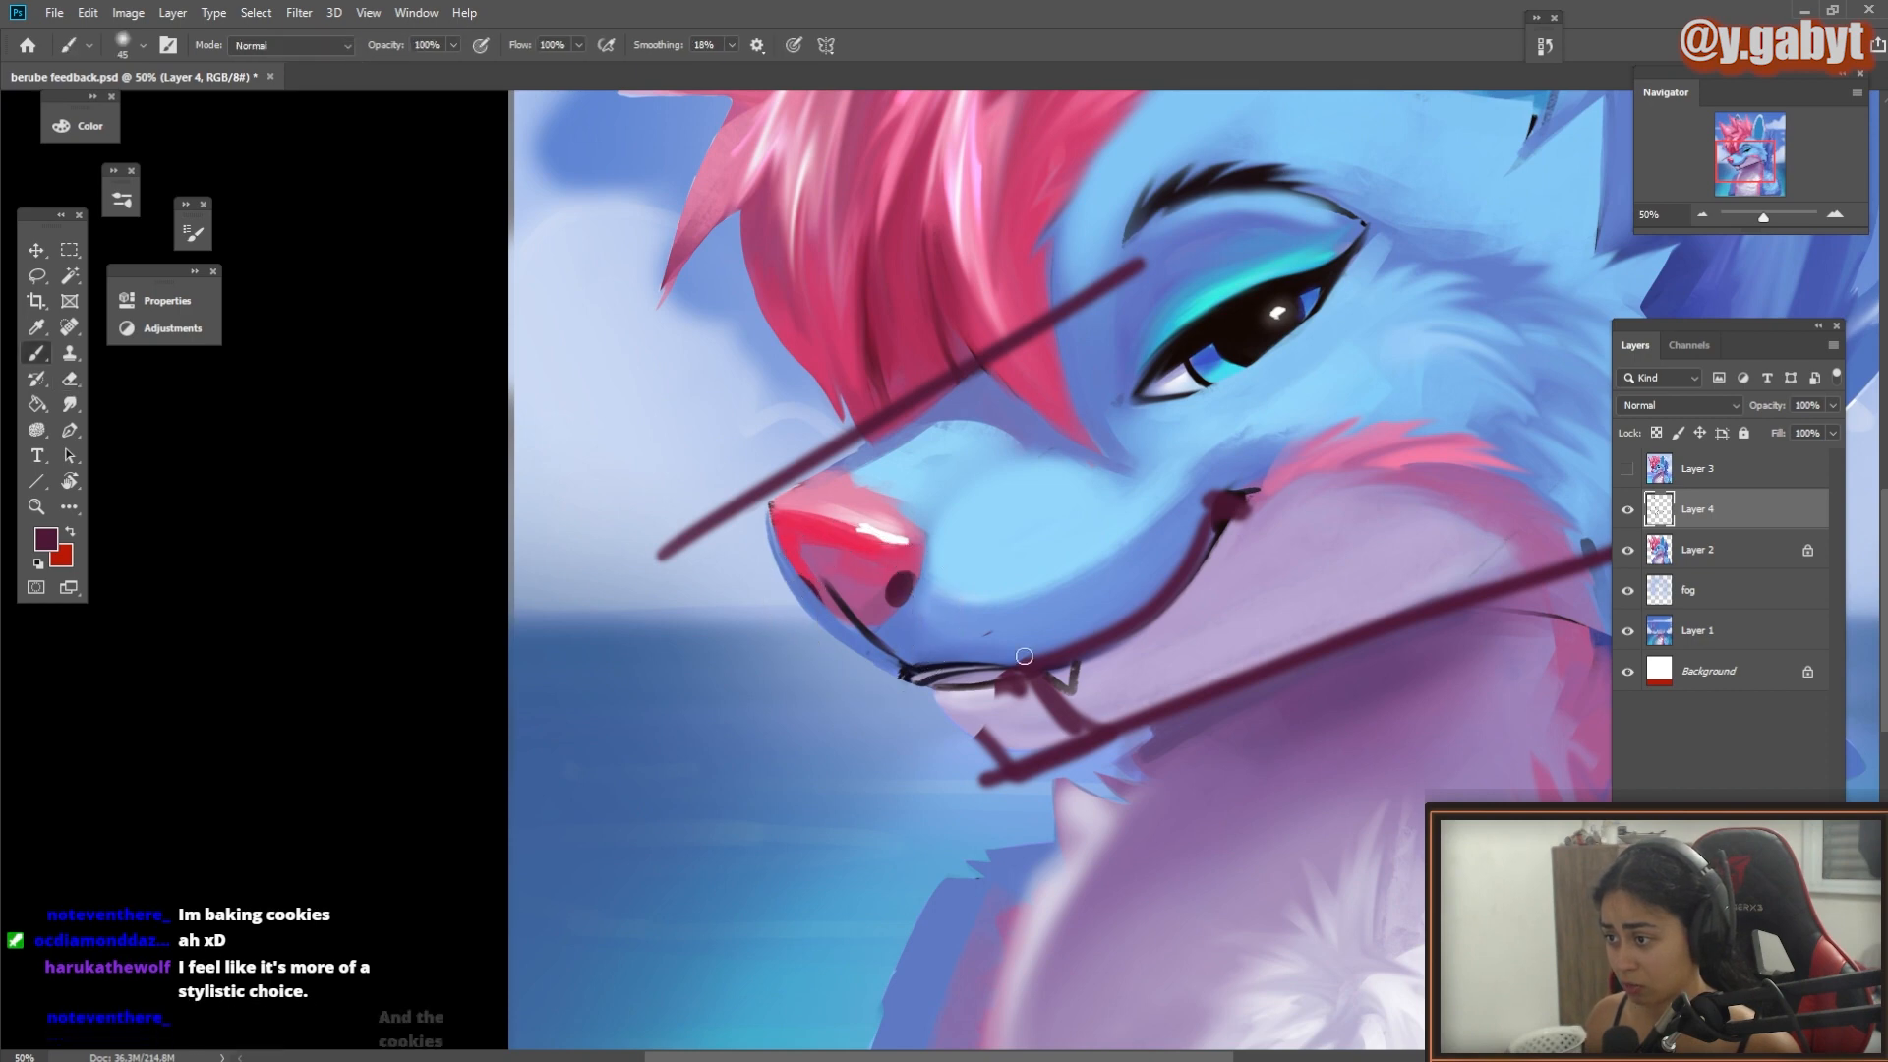
# Step: Draw the muzzle as a box in dark maroon, with edges along the bridge, the cheek side and the front below the nose
pyautogui.moveTo(755, 519)
pyautogui.mouseDown()
pyautogui.moveTo(896, 562)
pyautogui.moveTo(1080, 455)
pyautogui.mouseUp()
pyautogui.moveTo(1080, 455); pyautogui.dragTo(1125, 432)
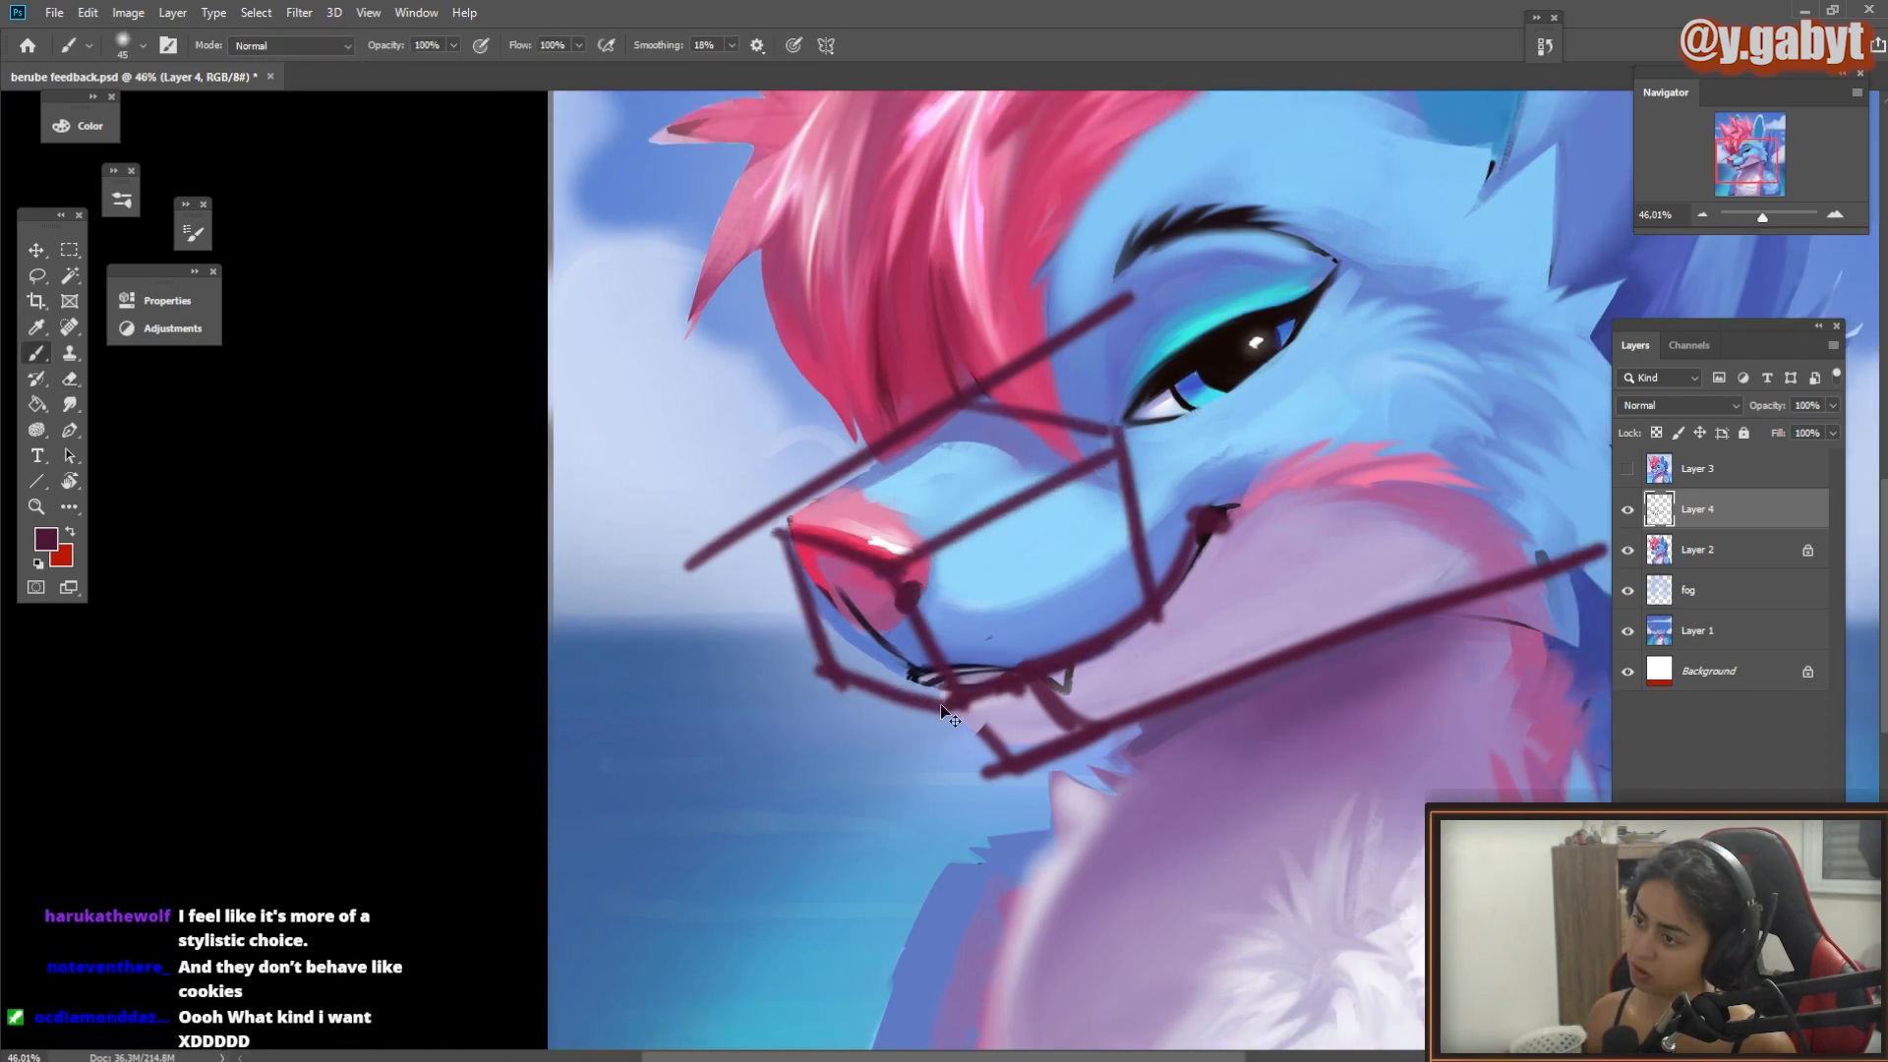
pyautogui.hotkey('ctrl', 'z')
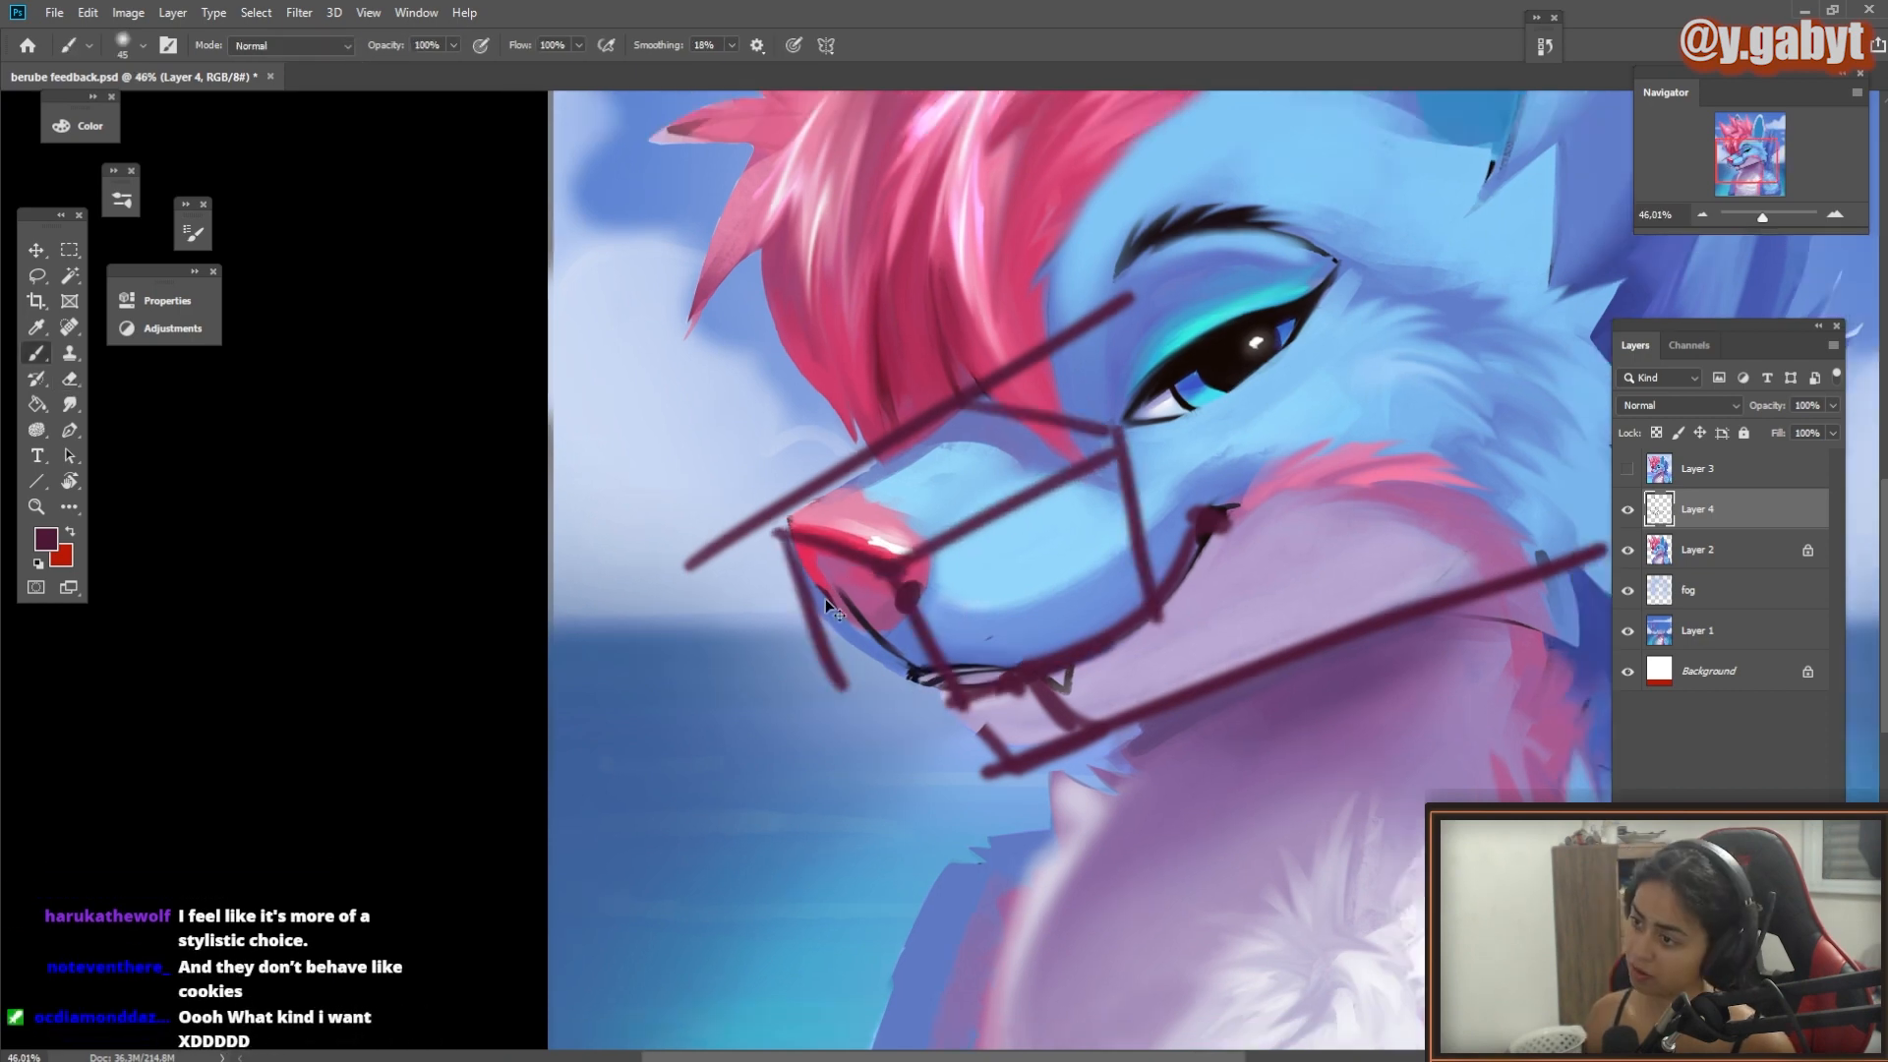
pyautogui.hotkey('ctrl', 'z')
pyautogui.moveTo(789, 543)
pyautogui.mouseDown()
pyautogui.moveTo(876, 675)
pyautogui.moveTo(962, 700)
pyautogui.moveTo(890, 725)
pyautogui.mouseUp()
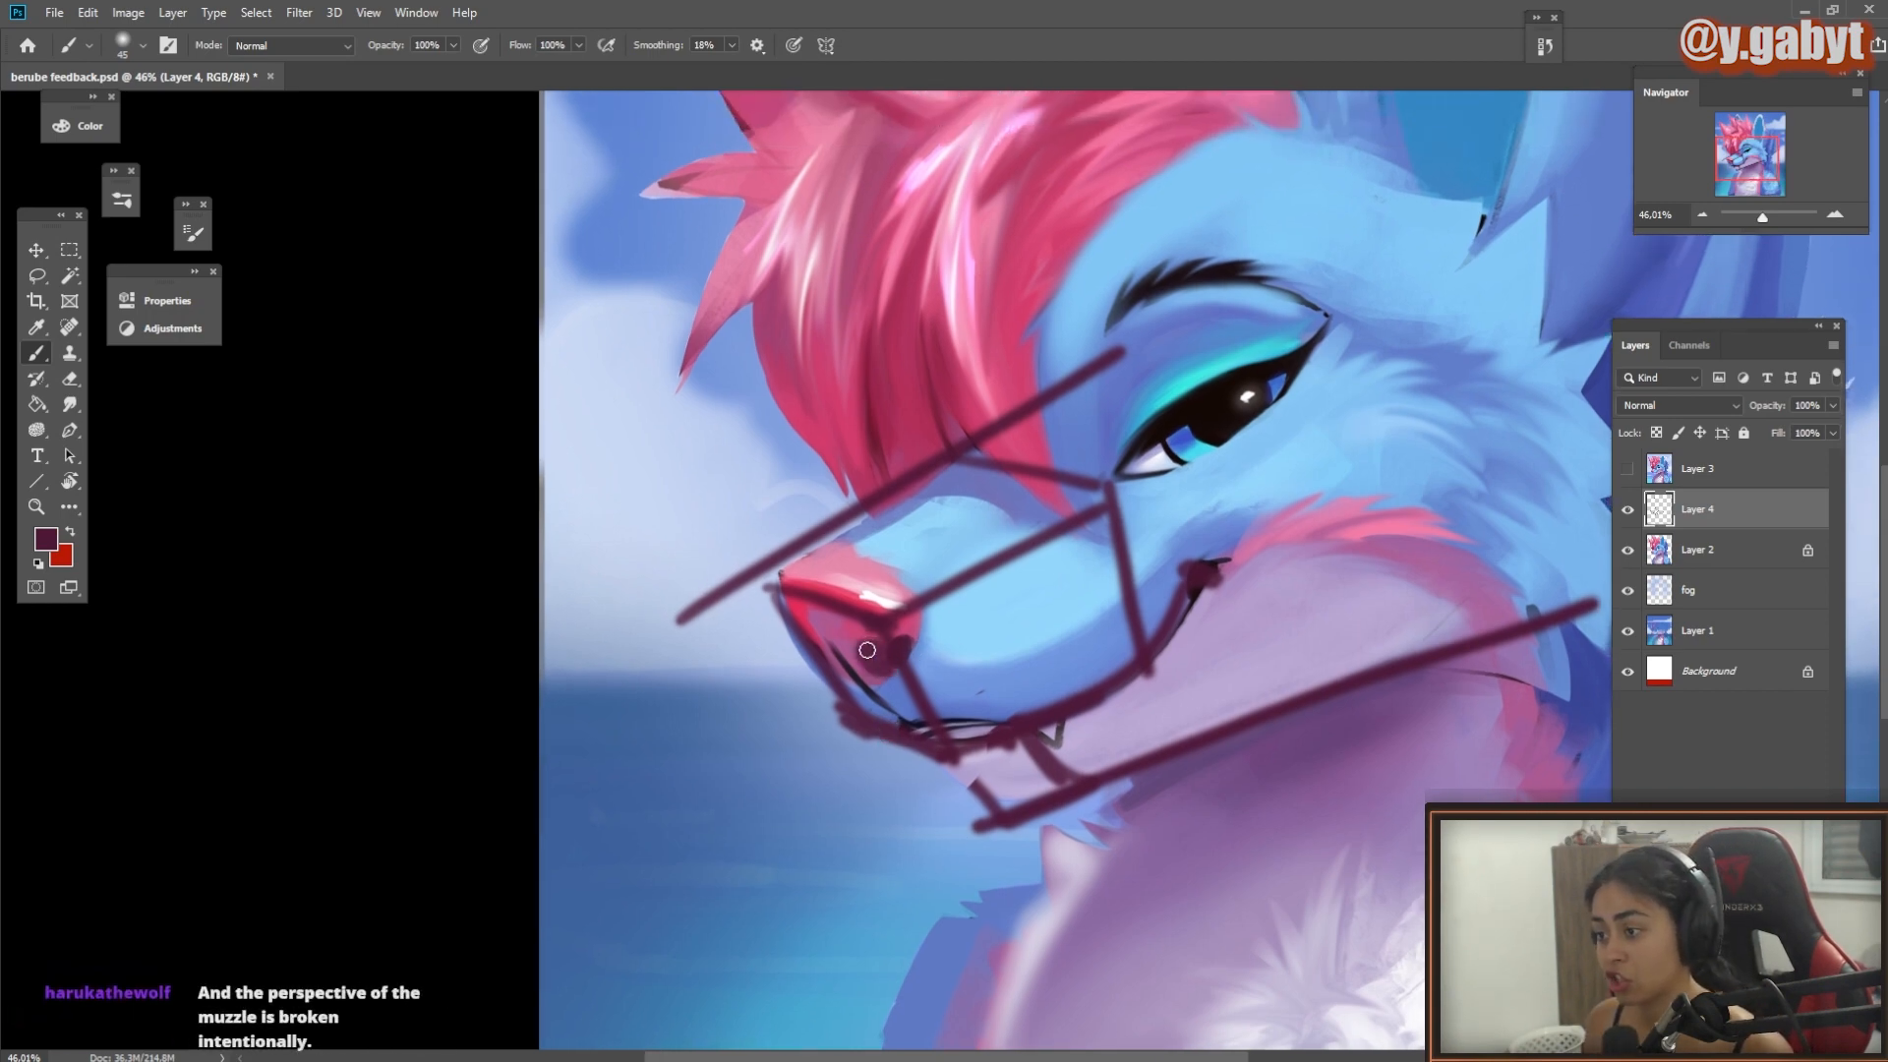
# Step: Sketch the nostril and a rounded outline around the nose pad at the tip of the muzzle box
pyautogui.moveTo(883, 666)
pyautogui.mouseDown()
pyautogui.moveTo(953, 595)
pyautogui.moveTo(906, 574)
pyautogui.moveTo(954, 597)
pyautogui.moveTo(826, 557)
pyautogui.mouseUp()
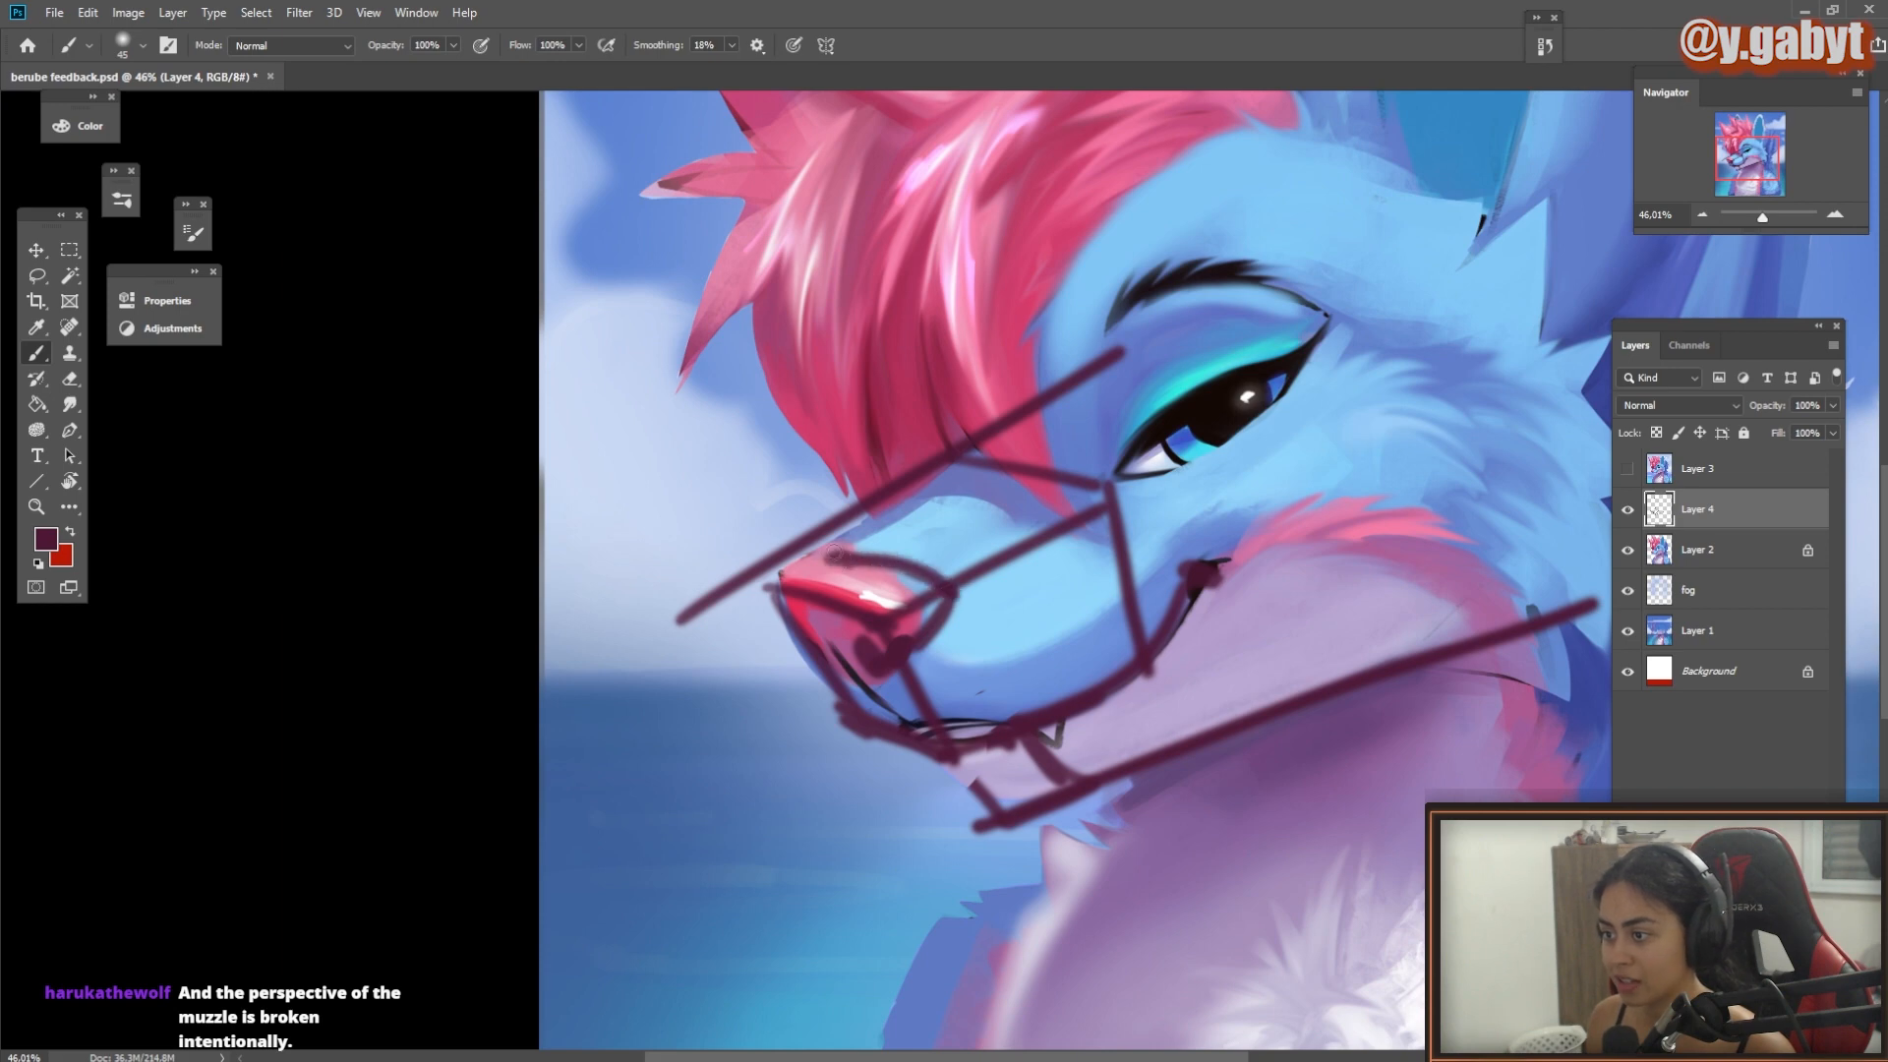
pyautogui.moveTo(834, 554); pyautogui.dragTo(770, 593)
pyautogui.moveTo(843, 746)
pyautogui.mouseDown()
pyautogui.moveTo(728, 695)
pyautogui.moveTo(823, 727)
pyautogui.mouseUp()
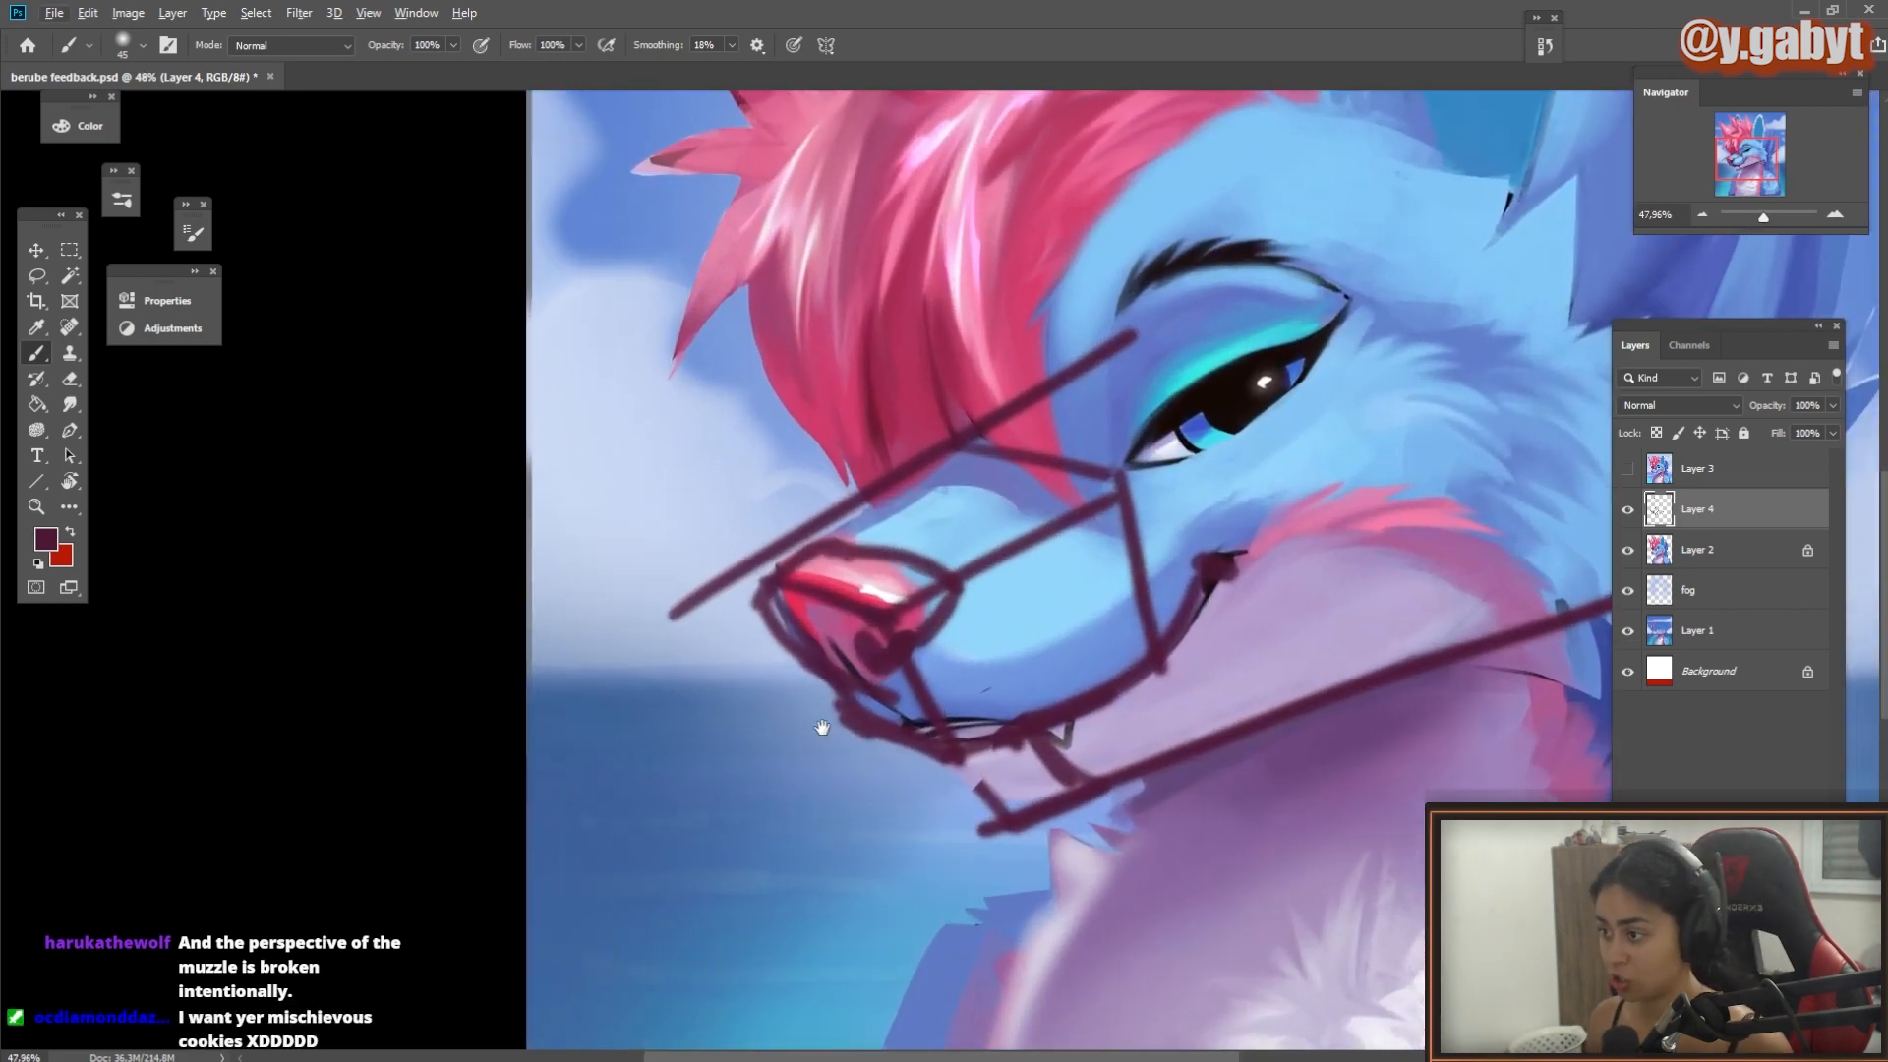
# Step: Sketch short curved fur strokes from behind the near ear down the back of the neck
pyautogui.moveTo(1058, 682); pyautogui.dragTo(762, 610)
pyautogui.moveTo(762, 609); pyautogui.dragTo(698, 601)
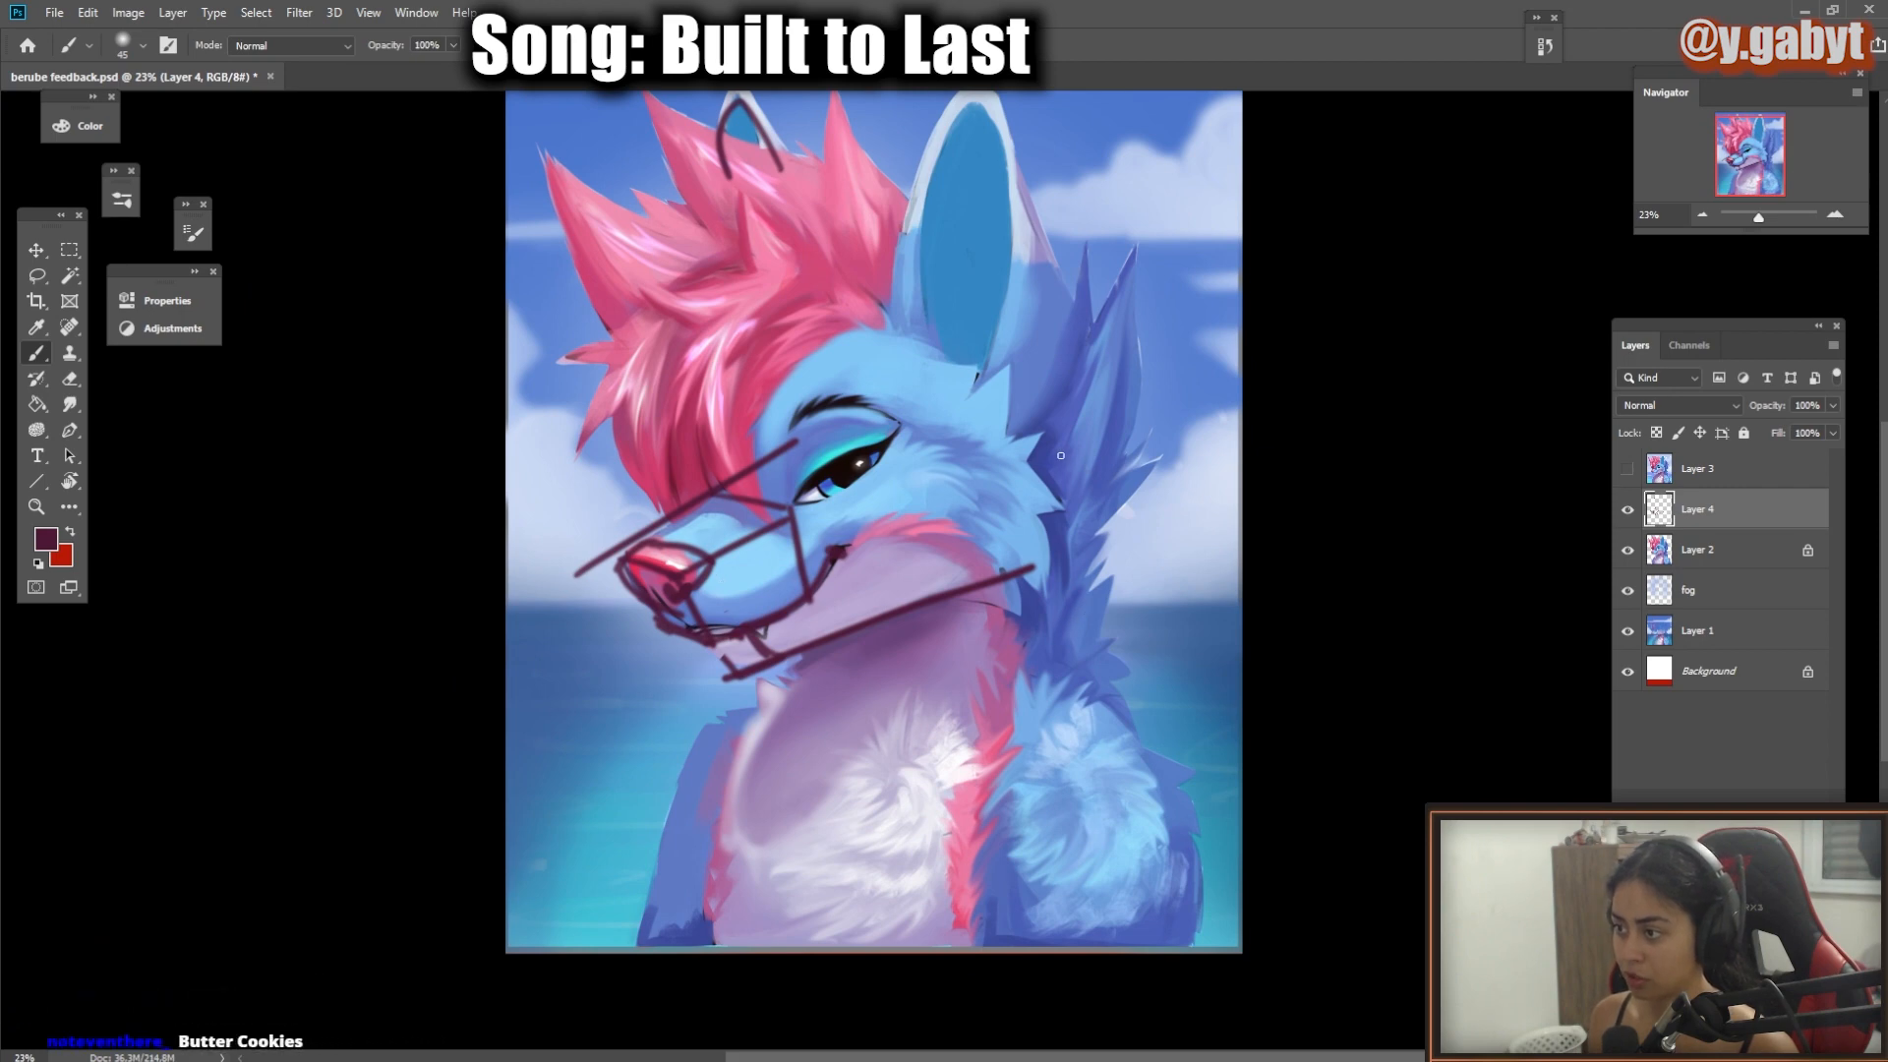
pyautogui.moveTo(1082, 441); pyautogui.dragTo(1137, 444)
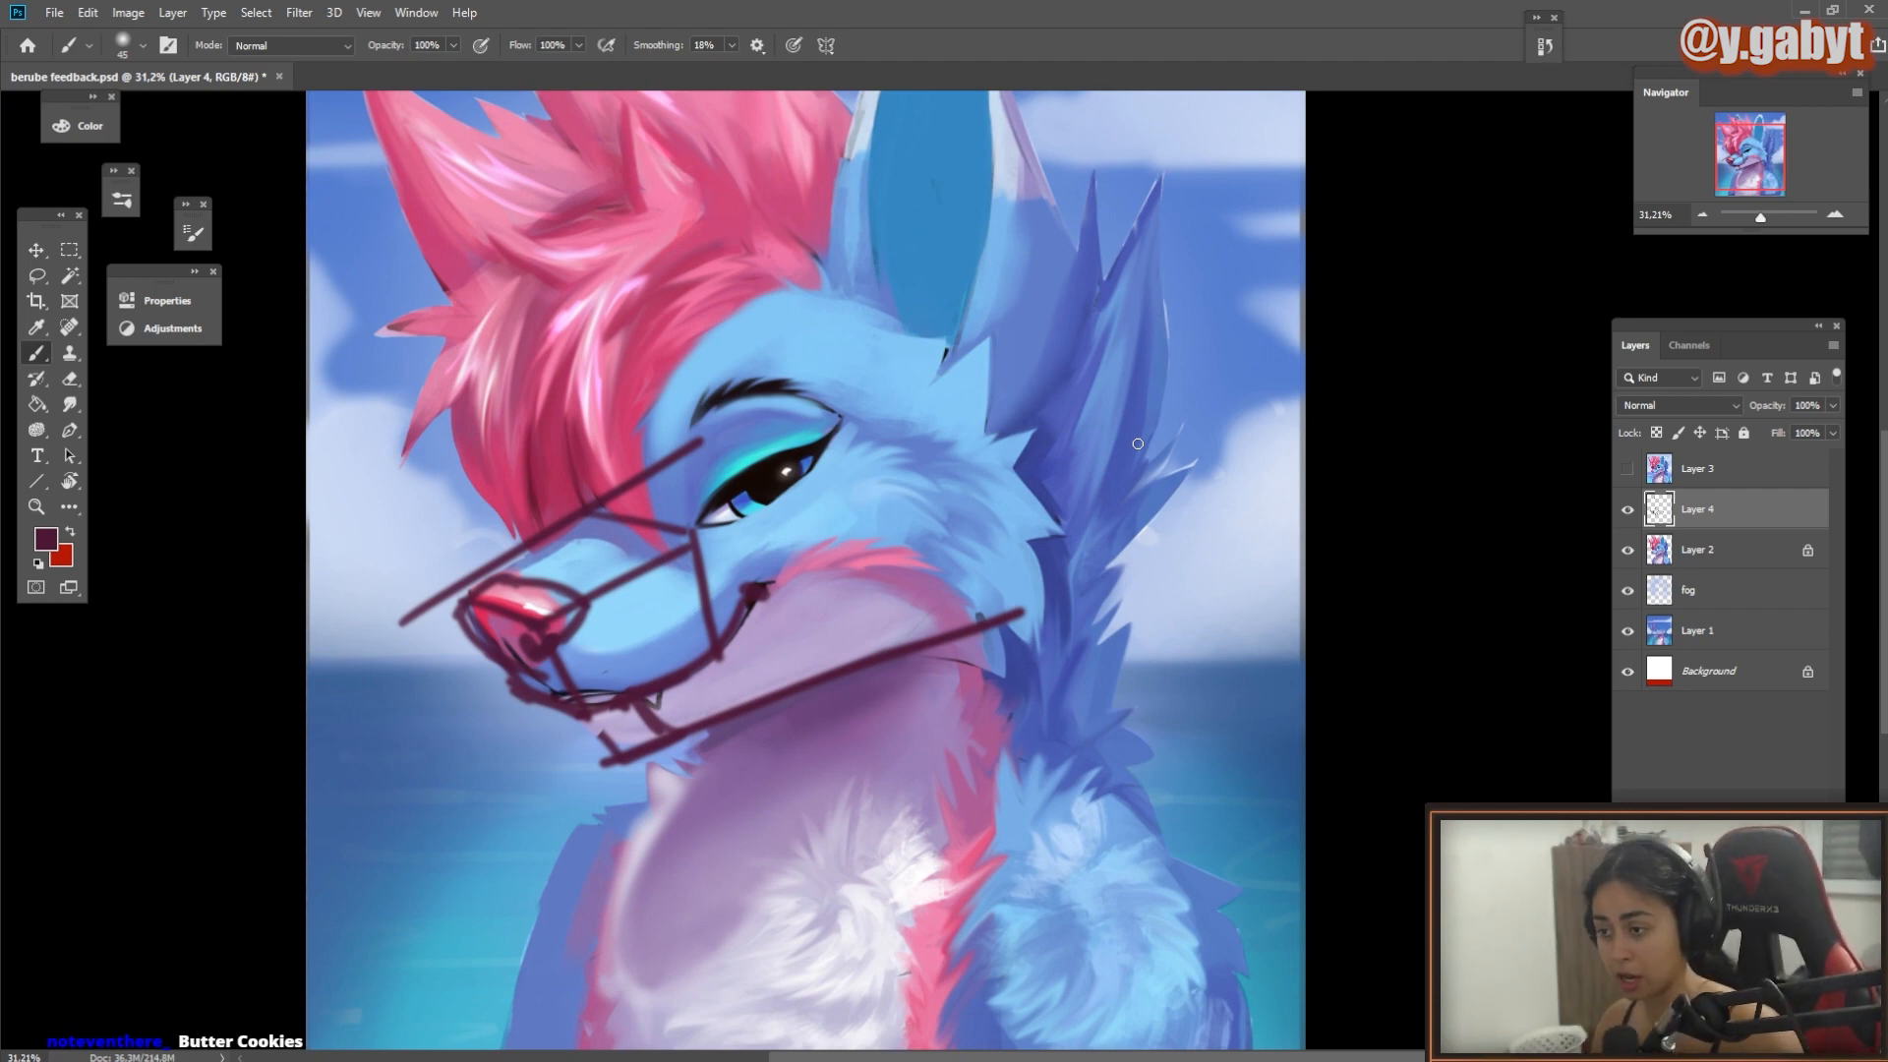
pyautogui.moveTo(1045, 401); pyautogui.dragTo(1080, 441)
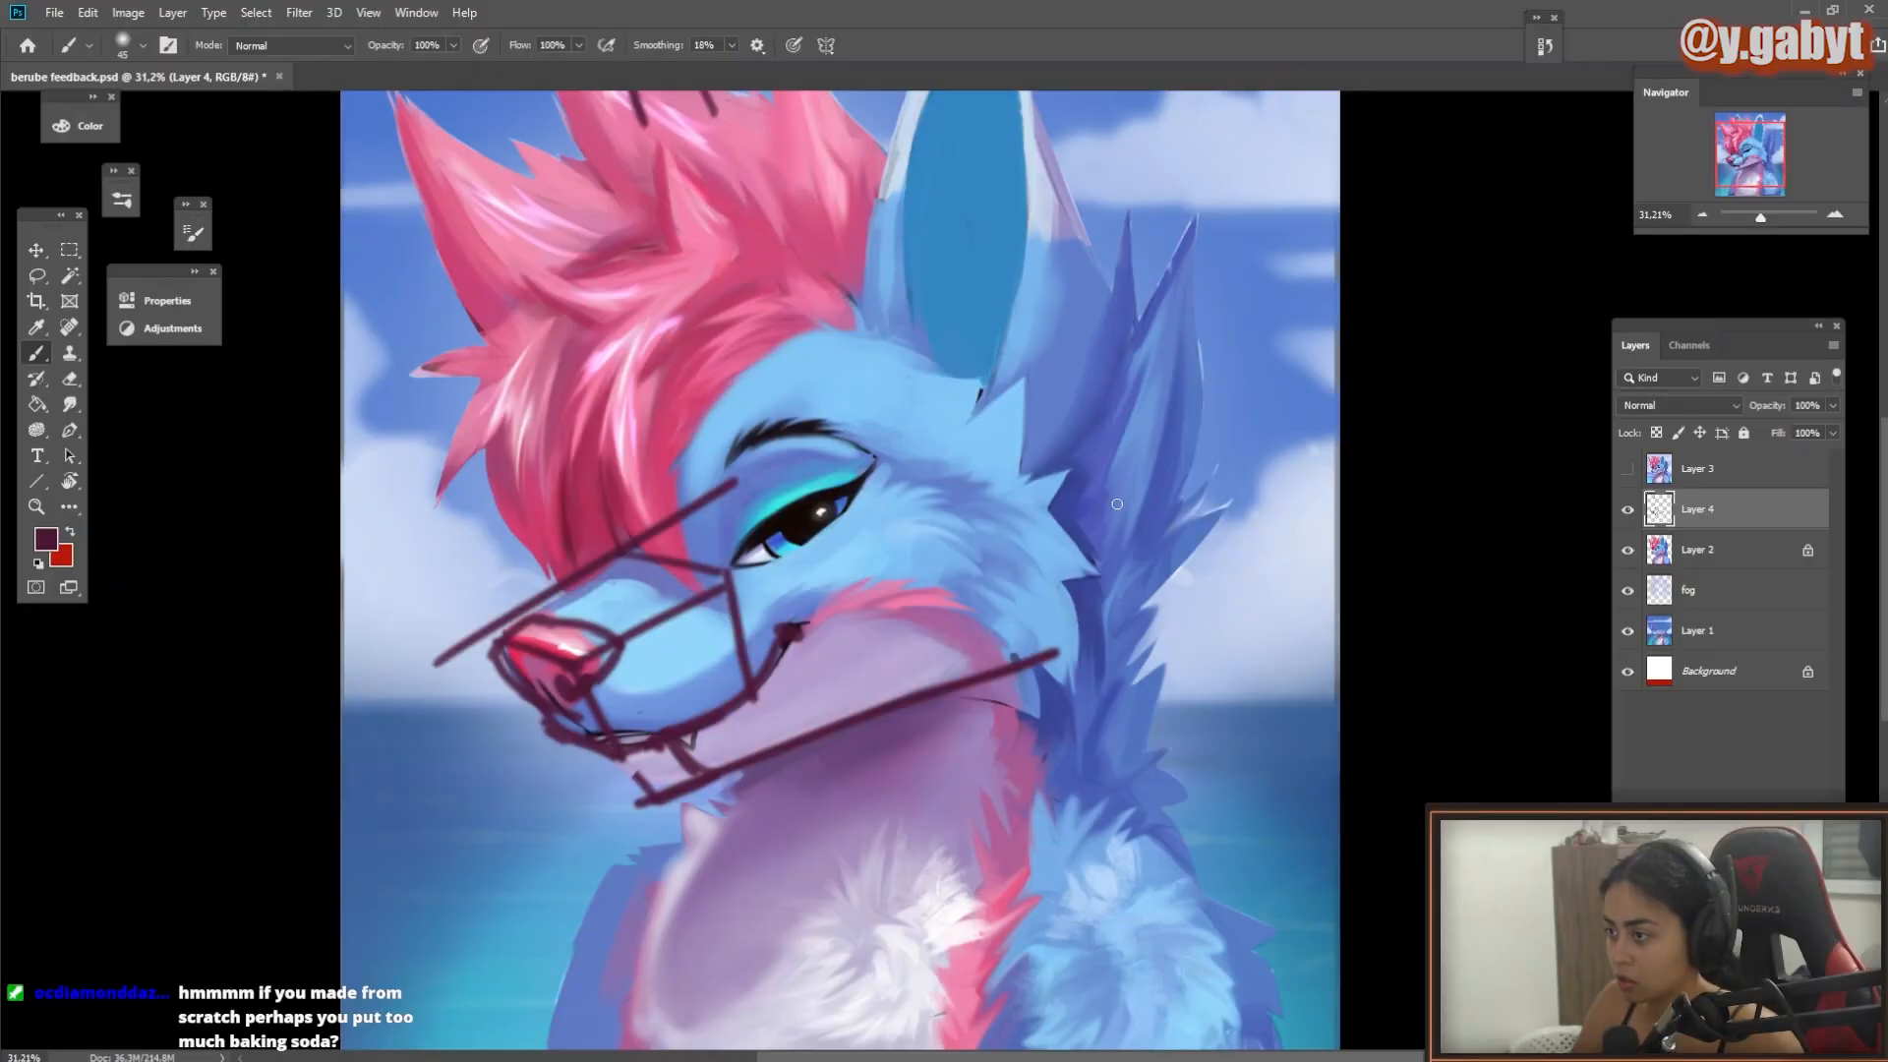
pyautogui.moveTo(1070, 489)
pyautogui.mouseDown()
pyautogui.moveTo(1131, 455)
pyautogui.moveTo(1149, 395)
pyautogui.moveTo(1107, 405)
pyautogui.moveTo(1071, 466)
pyautogui.mouseUp()
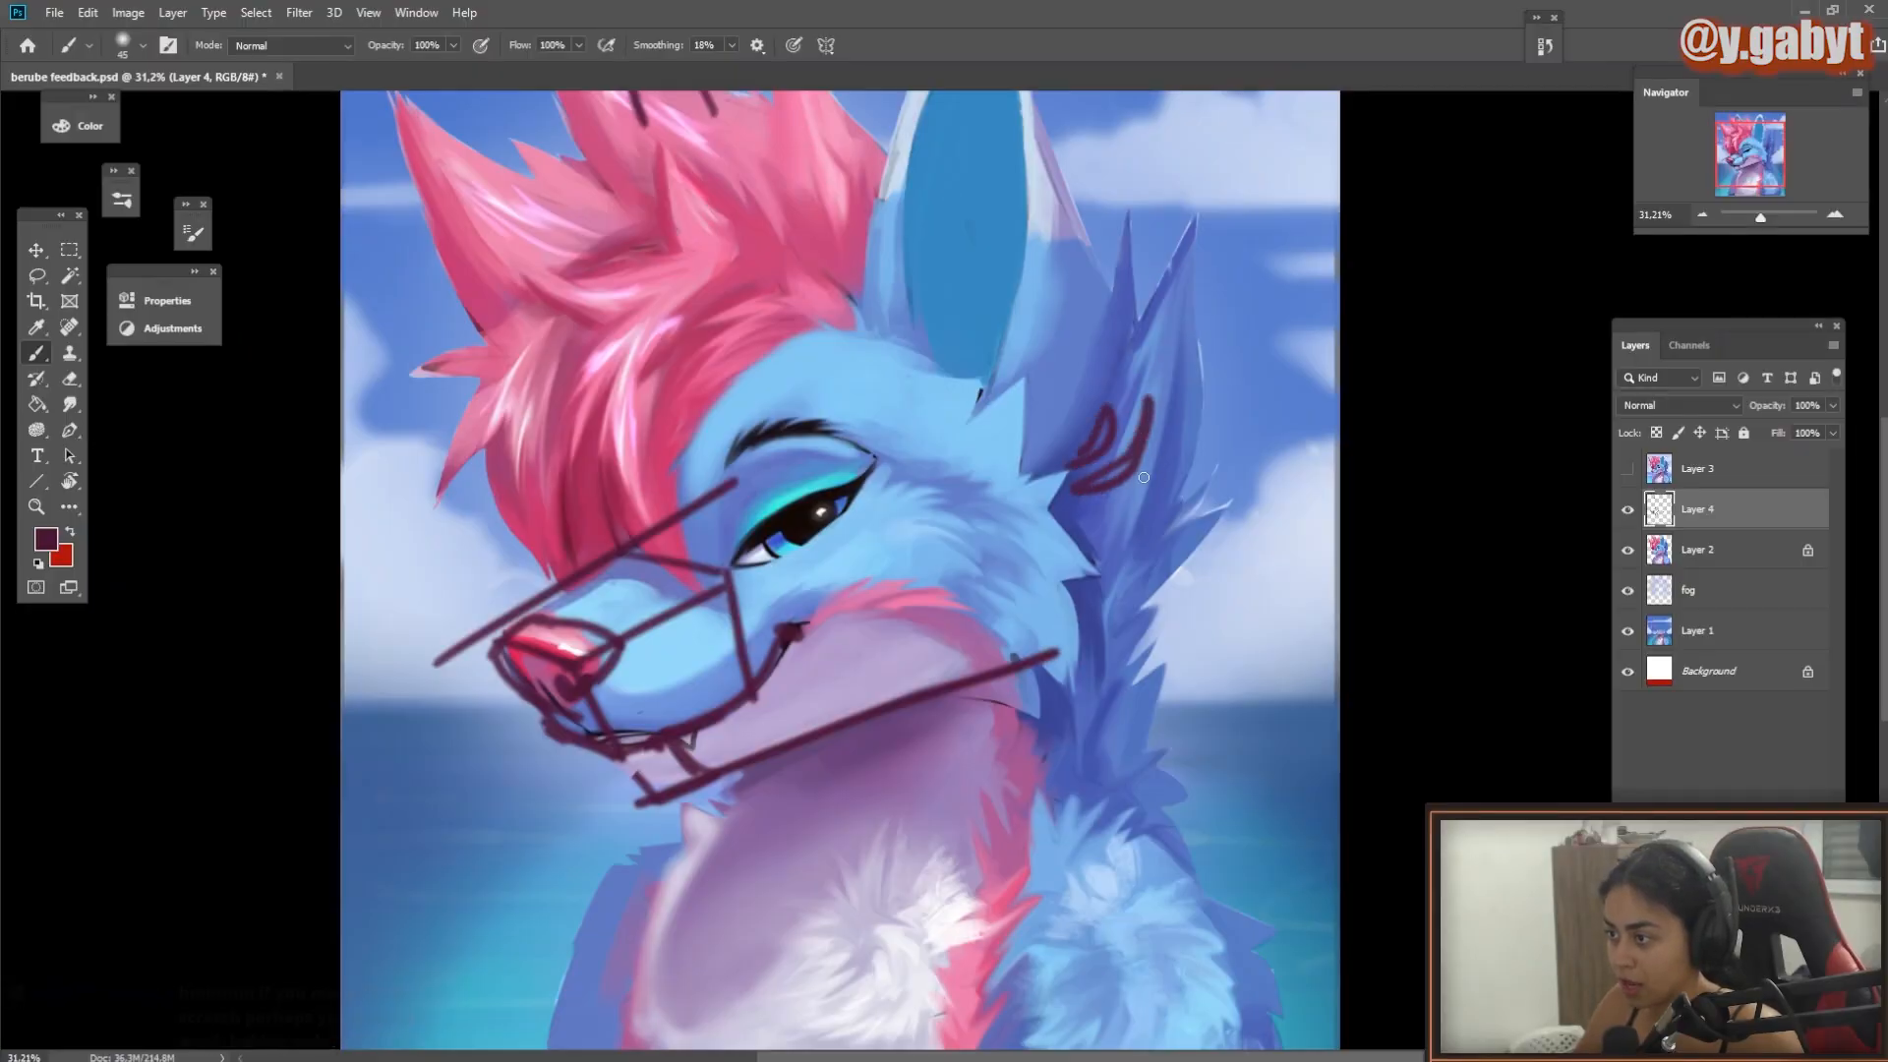
pyautogui.moveTo(1179, 403); pyautogui.dragTo(1162, 474)
pyautogui.moveTo(1105, 538)
pyautogui.mouseDown()
pyautogui.moveTo(1130, 535)
pyautogui.moveTo(1060, 515)
pyautogui.moveTo(1088, 588)
pyautogui.mouseUp()
pyautogui.moveTo(1159, 626); pyautogui.dragTo(1086, 648)
pyautogui.moveTo(1023, 466)
pyautogui.mouseDown()
pyautogui.moveTo(996, 464)
pyautogui.moveTo(1028, 463)
pyautogui.mouseUp()
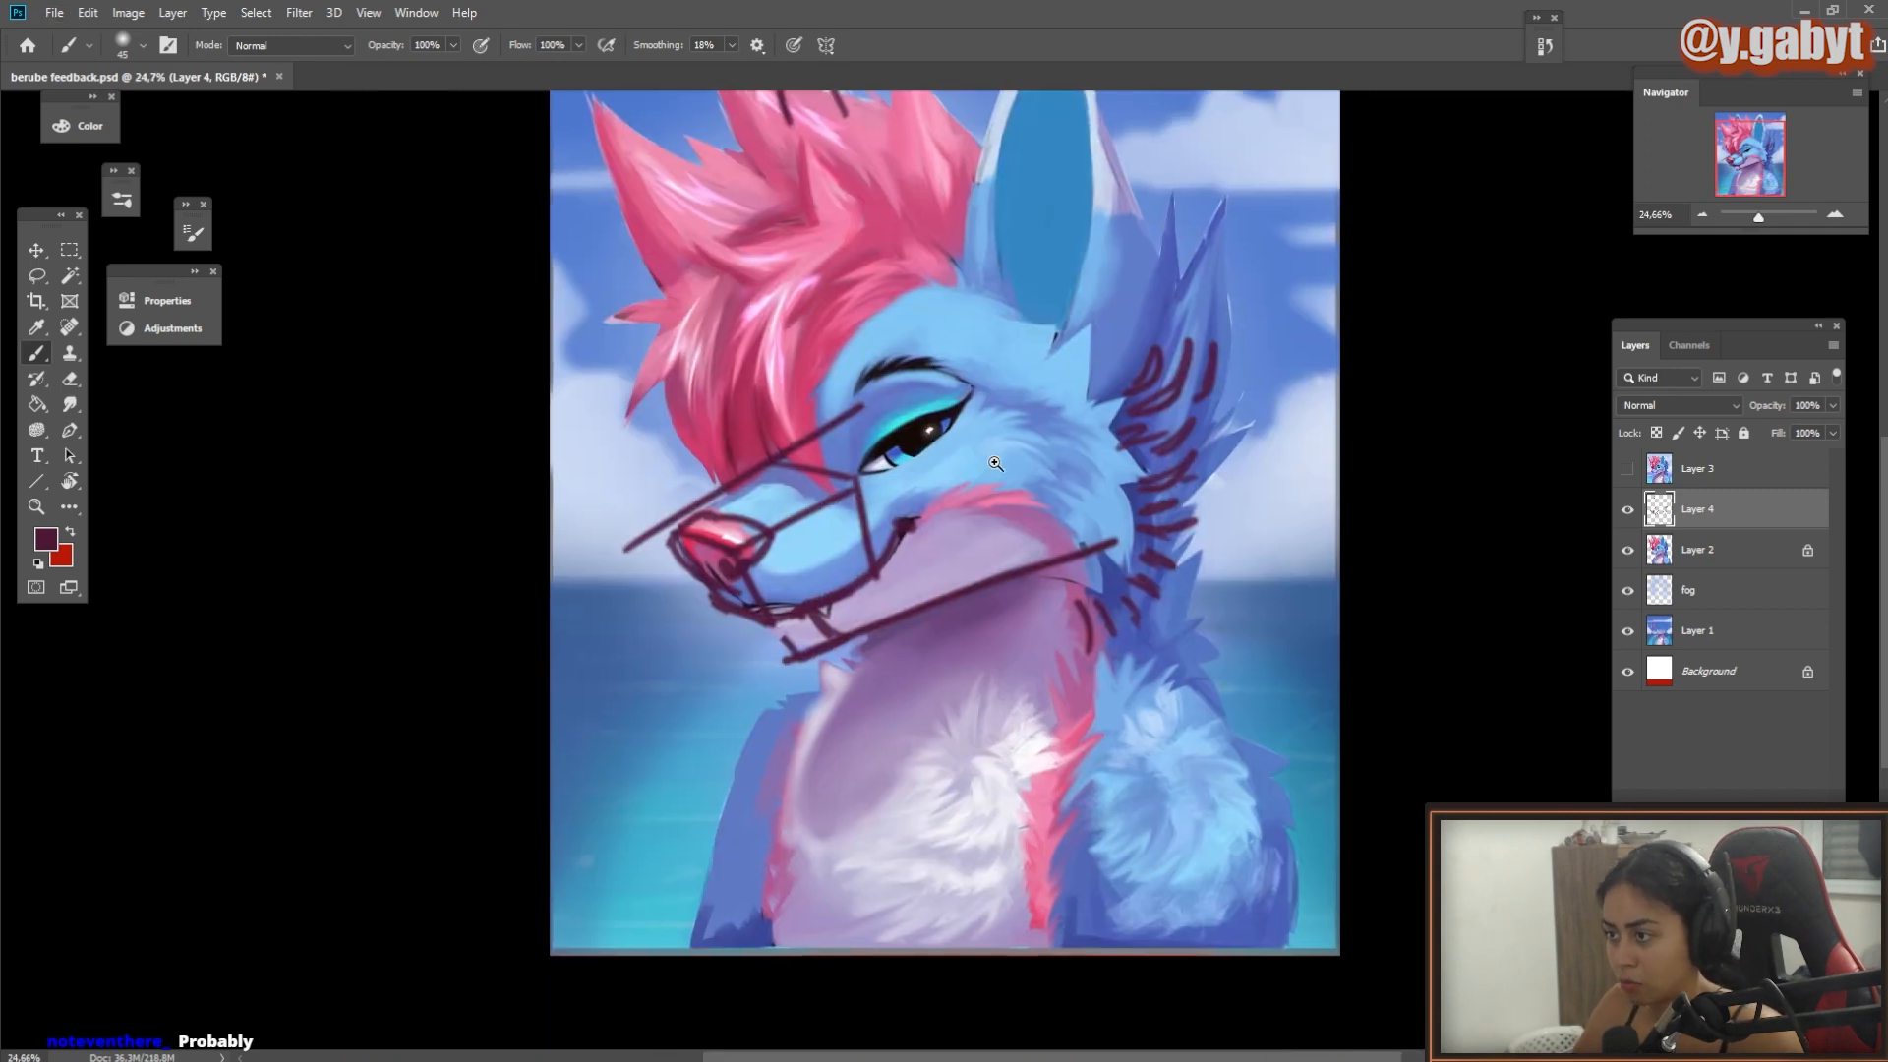
pyautogui.moveTo(998, 383)
pyautogui.mouseDown()
pyautogui.moveTo(1060, 438)
pyautogui.moveTo(998, 520)
pyautogui.moveTo(1053, 500)
pyautogui.mouseUp()
pyautogui.moveTo(1014, 374)
pyautogui.mouseDown()
pyautogui.moveTo(1075, 379)
pyautogui.moveTo(1092, 545)
pyautogui.mouseUp()
pyautogui.moveTo(1081, 393); pyautogui.dragTo(1086, 531)
pyautogui.moveTo(1119, 573)
pyautogui.mouseDown()
pyautogui.moveTo(1031, 657)
pyautogui.moveTo(1131, 631)
pyautogui.mouseUp()
pyautogui.moveTo(999, 481)
pyautogui.mouseDown()
pyautogui.moveTo(1046, 425)
pyautogui.moveTo(1136, 479)
pyautogui.mouseUp()
pyautogui.hotkey('ctrl', 'z')
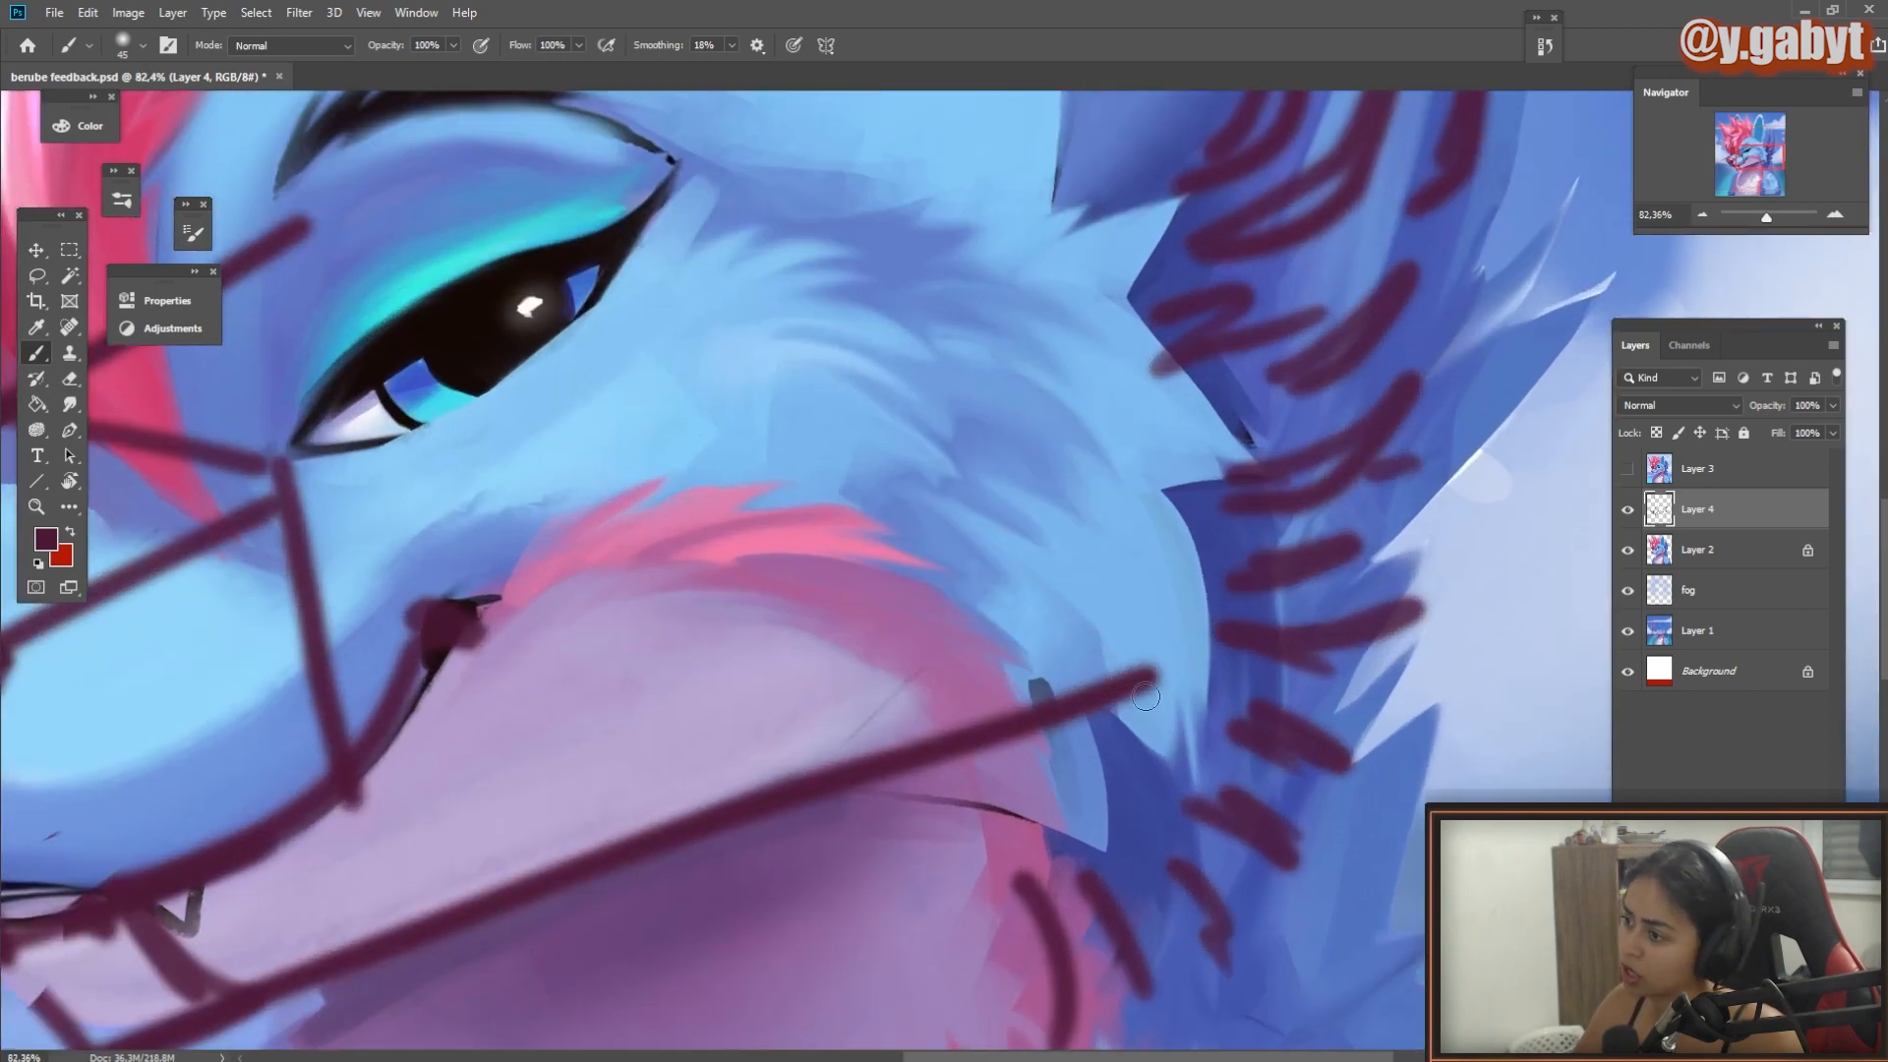
pyautogui.moveTo(1075, 565)
pyautogui.mouseDown()
pyautogui.moveTo(1110, 700)
pyautogui.moveTo(1070, 560)
pyautogui.mouseUp()
pyautogui.hotkey('ctrl', 'z')
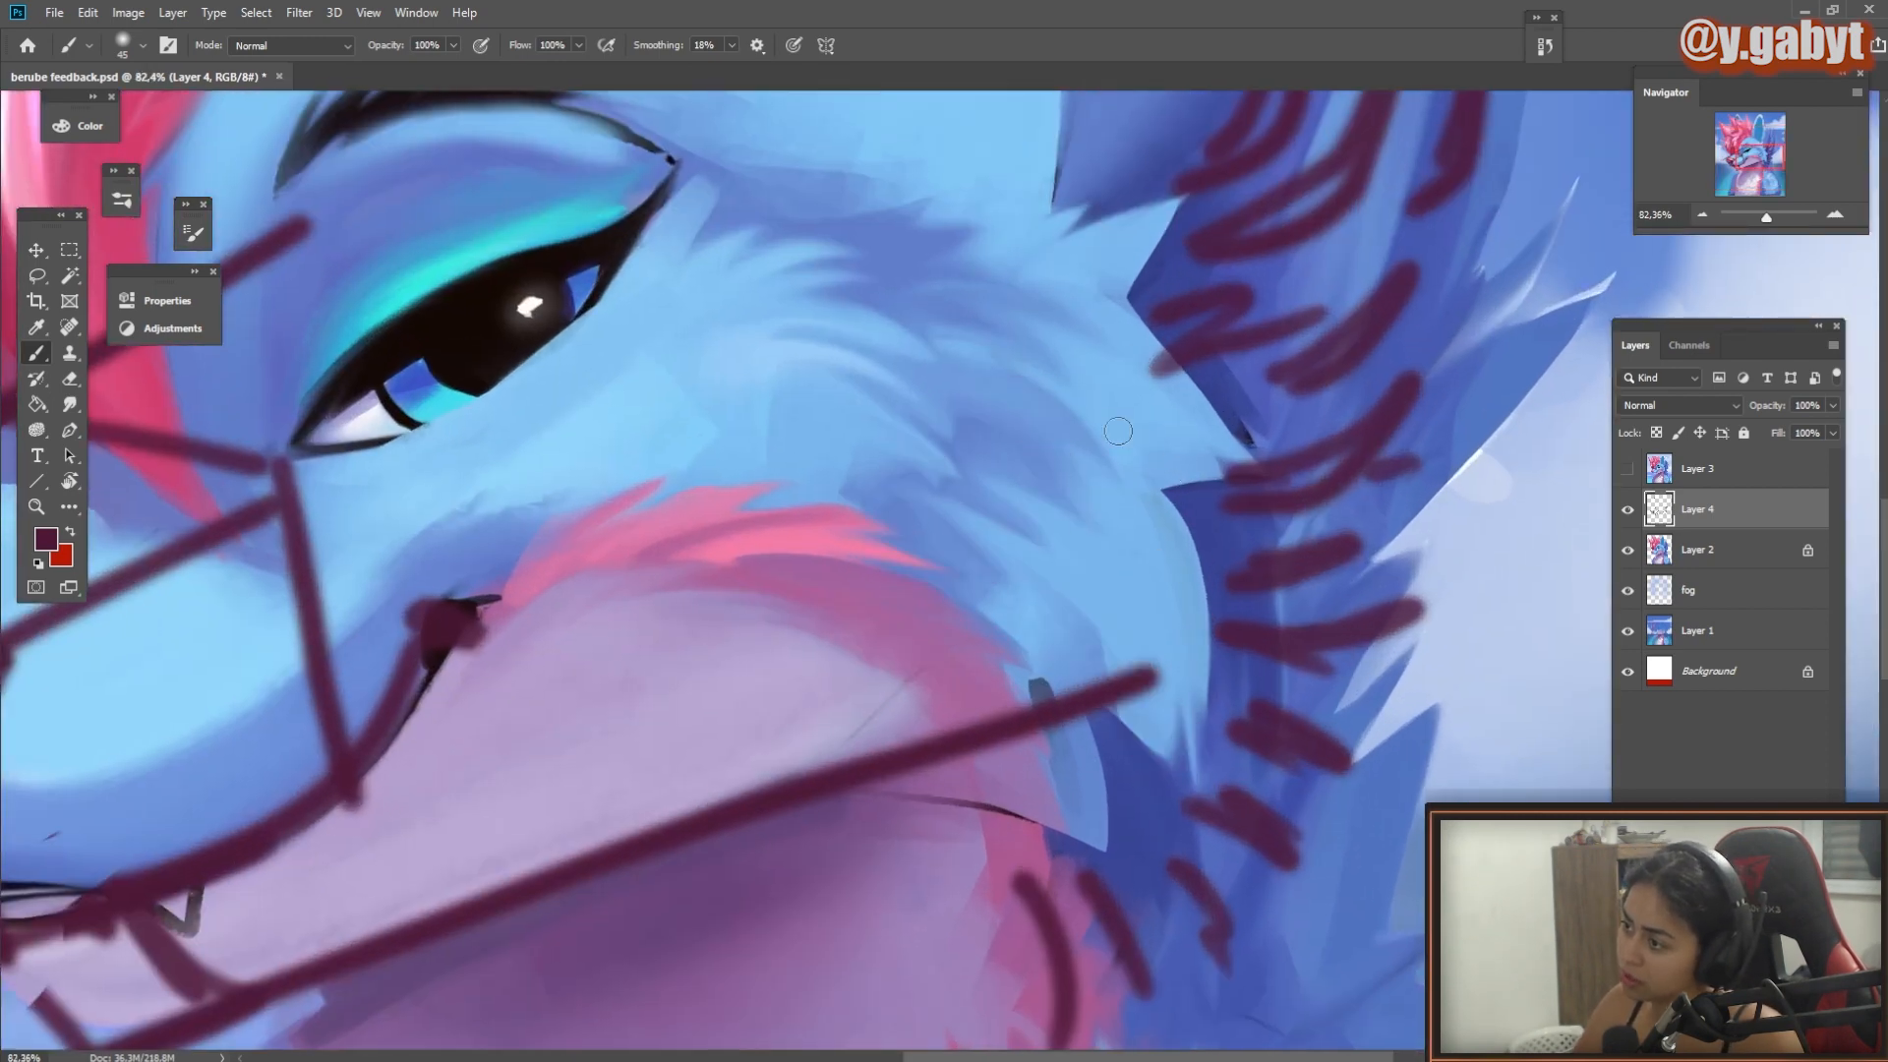
# Step: Mark the cheek tuft with a small loop and outline a larger near ear leaning toward the hair
pyautogui.moveTo(1116, 425)
pyautogui.mouseDown()
pyautogui.moveTo(1219, 439)
pyautogui.moveTo(1130, 469)
pyautogui.mouseUp()
pyautogui.scroll(-7, 1130, 470)
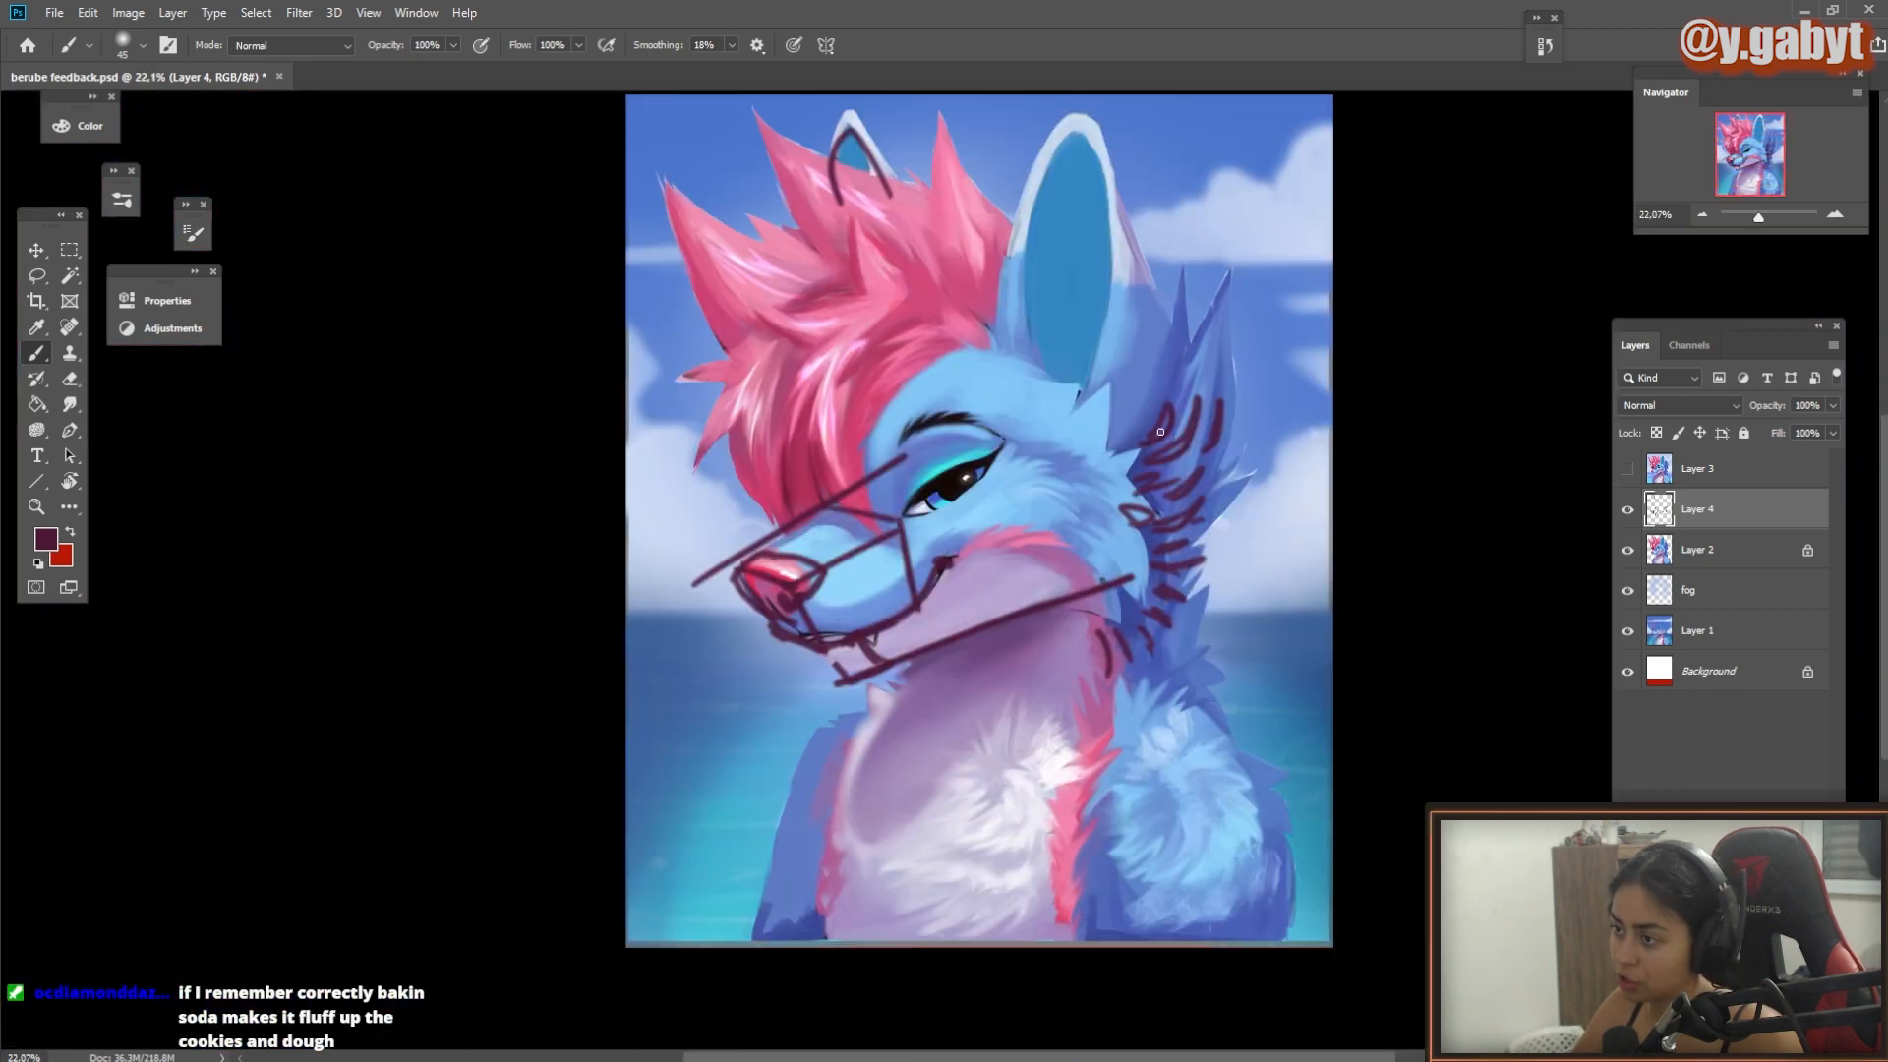
pyautogui.moveTo(1199, 345)
pyautogui.mouseDown()
pyautogui.moveTo(1141, 183)
pyautogui.moveTo(1033, 433)
pyautogui.mouseUp()
pyautogui.hotkey('ctrl', 'z')
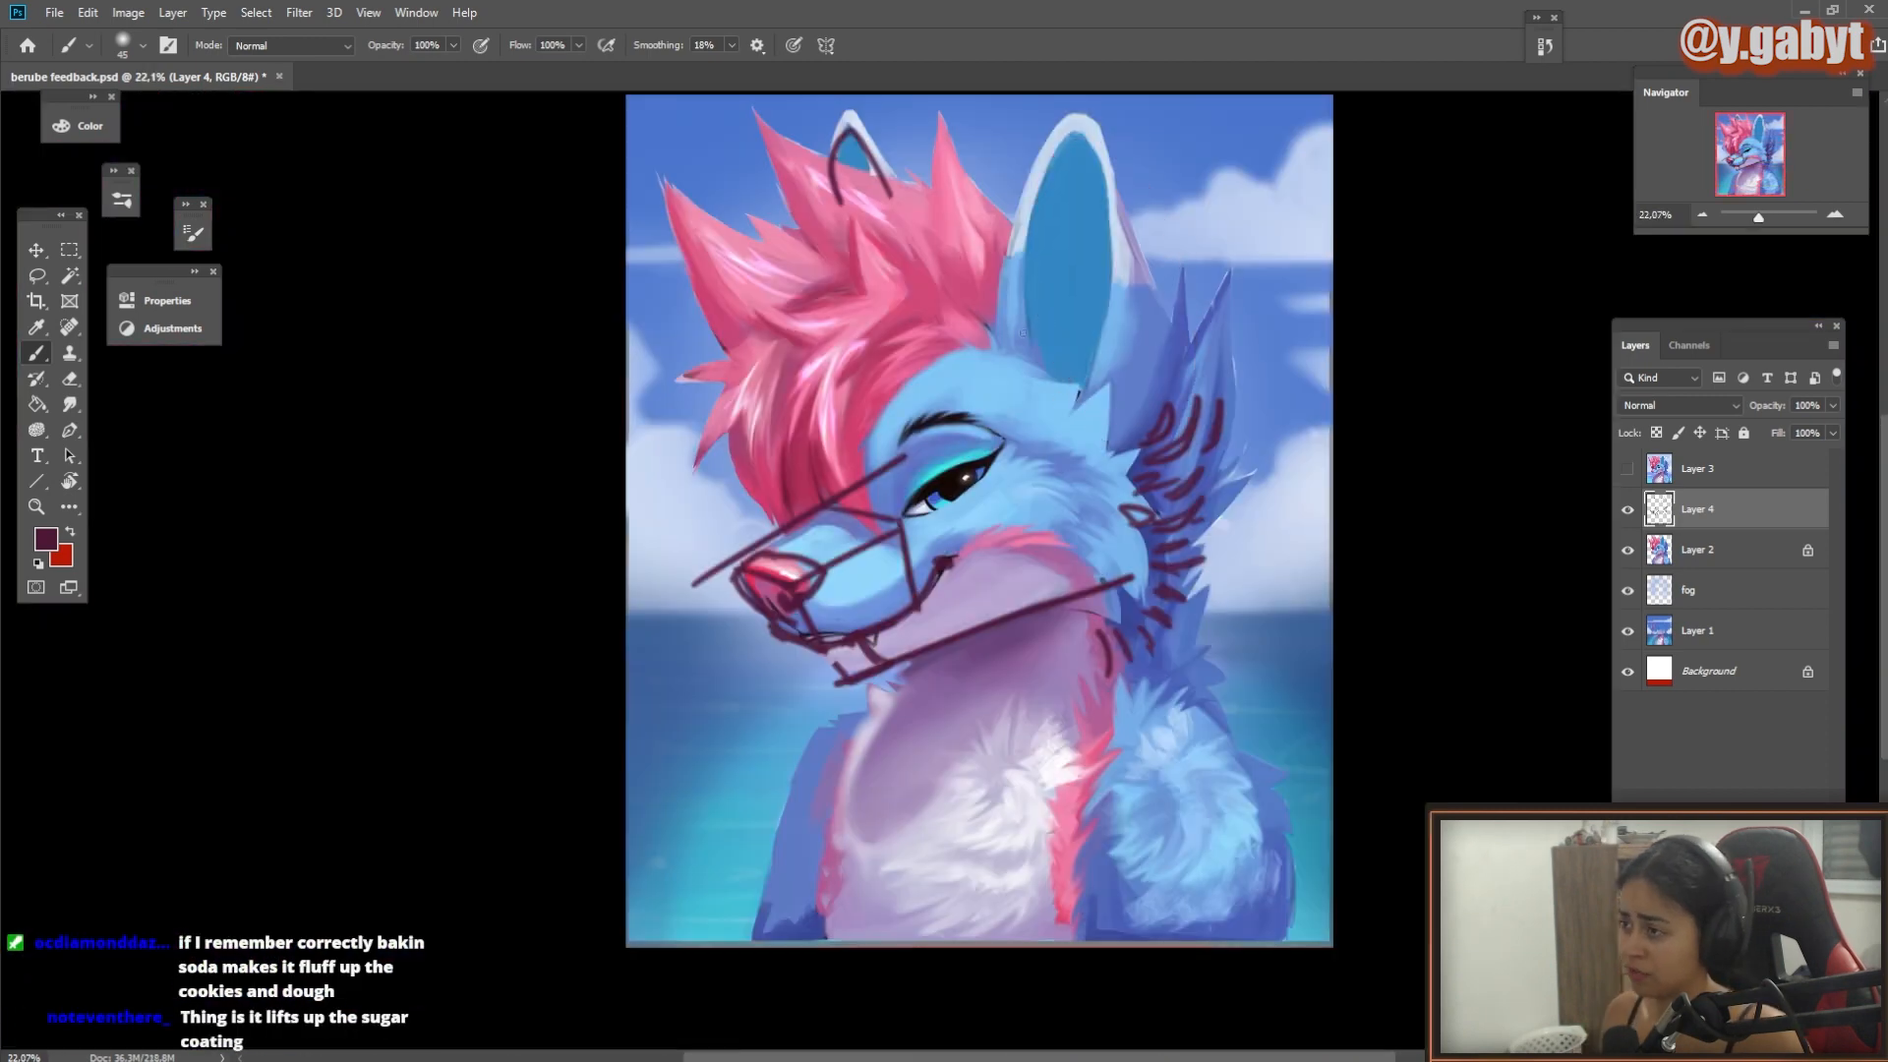
pyautogui.moveTo(1179, 385); pyautogui.dragTo(1031, 139)
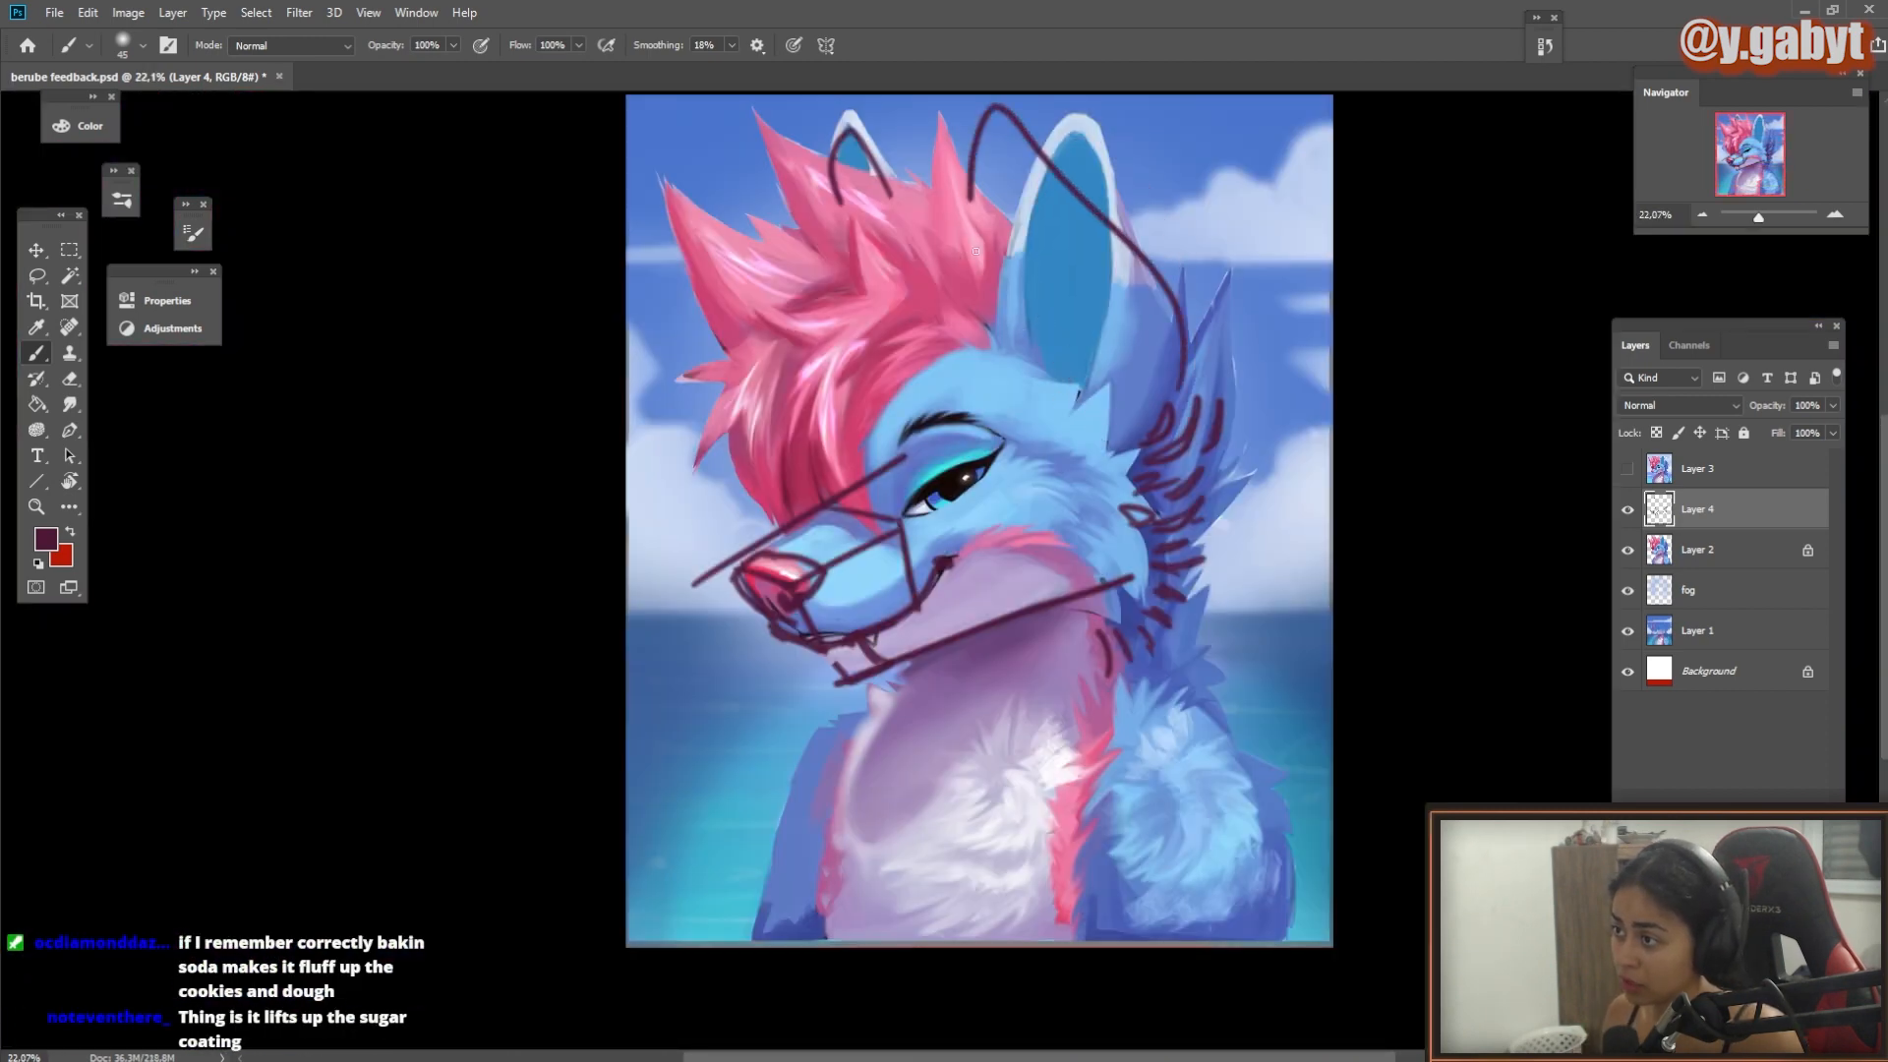
pyautogui.moveTo(976, 251); pyautogui.dragTo(1028, 384)
pyautogui.hotkey('ctrl', 'z')
pyautogui.moveTo(1181, 398)
pyautogui.mouseDown()
pyautogui.moveTo(1075, 215)
pyautogui.moveTo(1003, 339)
pyautogui.mouseUp()
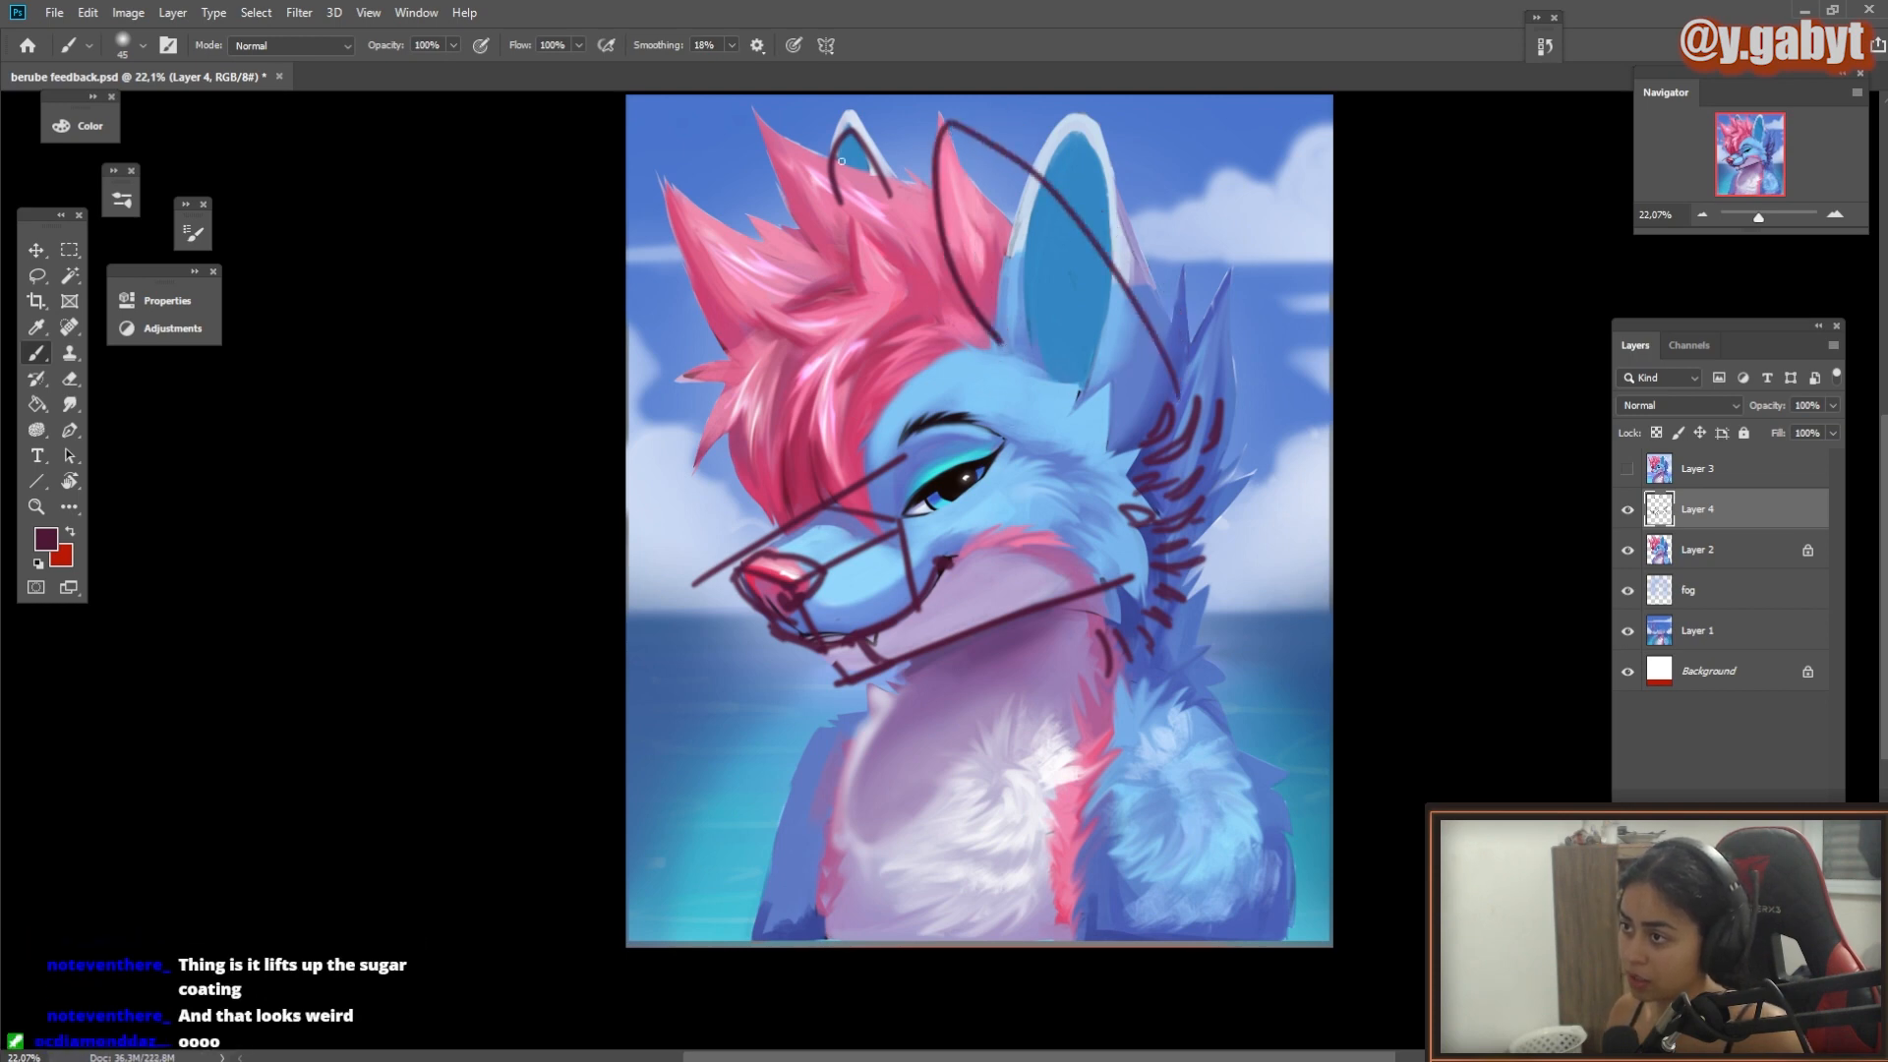
# Step: Erase the old far ear outline and sketch a new one lower over the hair
pyautogui.press('e')
pyautogui.moveTo(854, 159); pyautogui.dragTo(878, 206)
pyautogui.press('b')
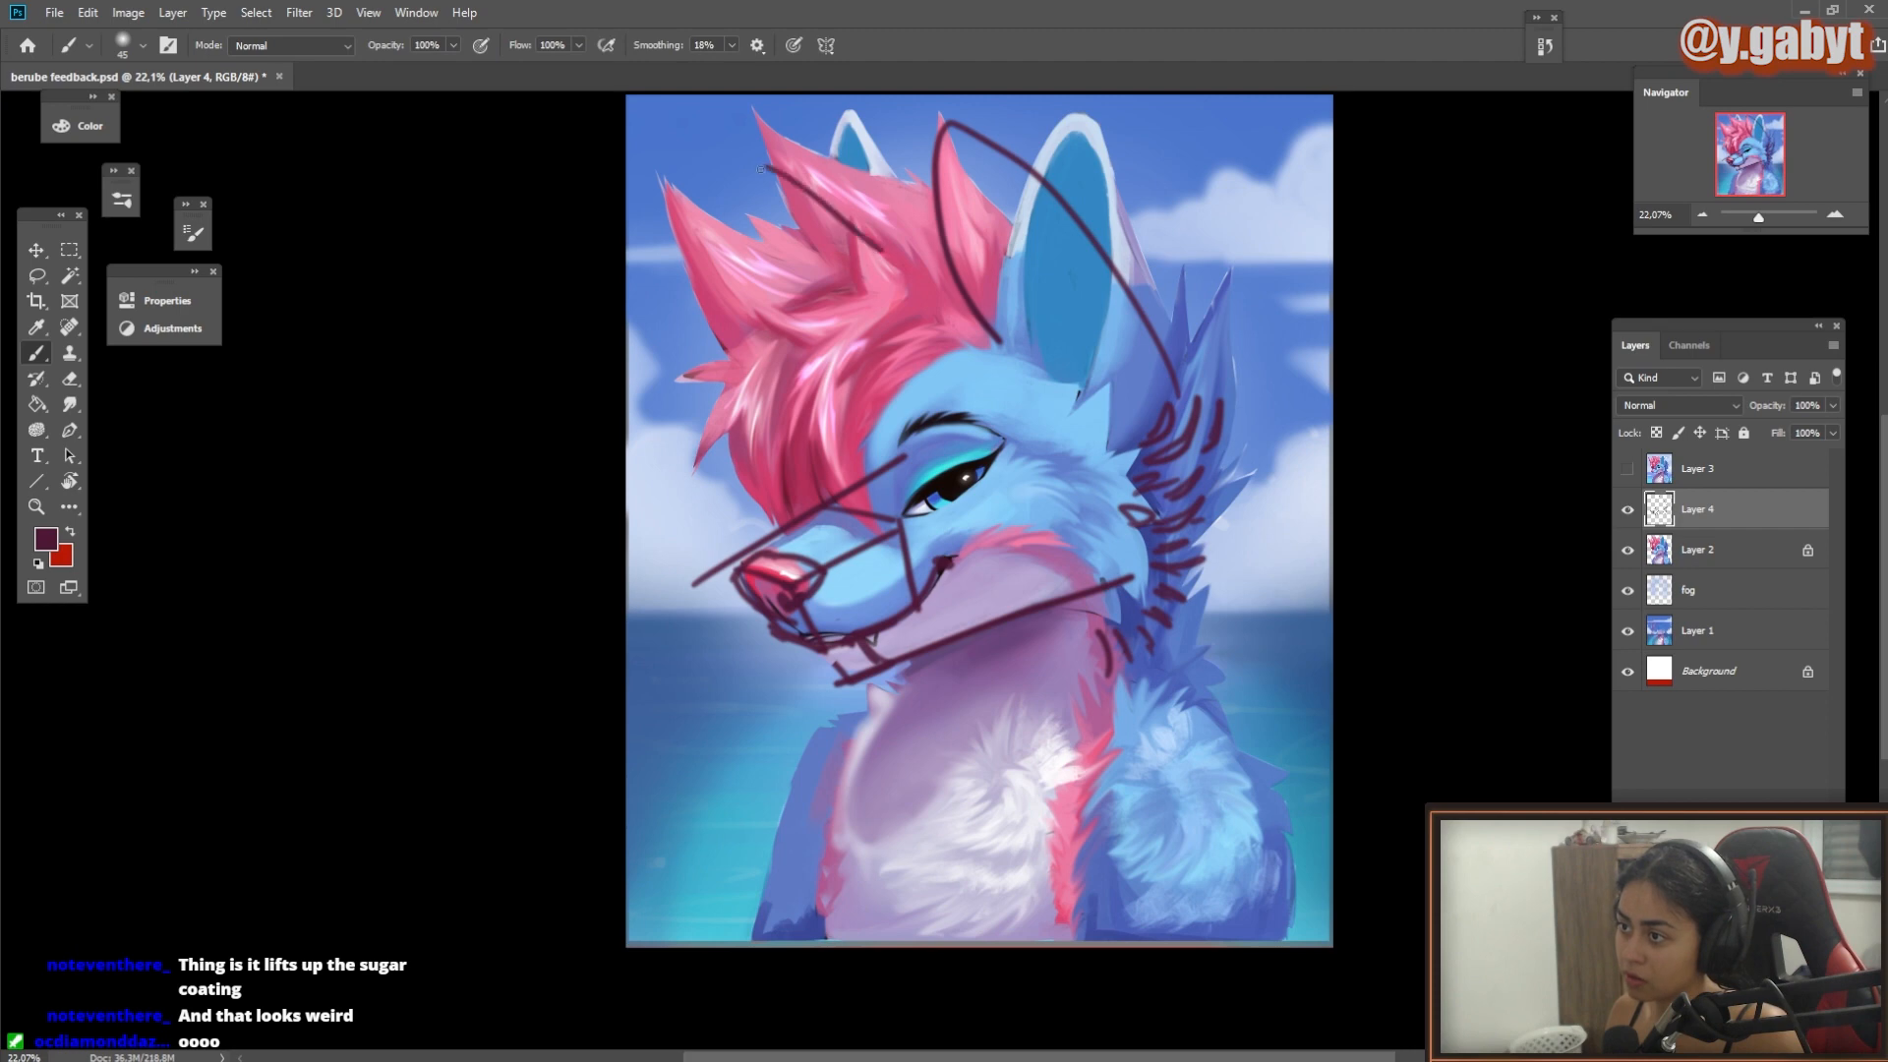
pyautogui.moveTo(761, 169)
pyautogui.mouseDown()
pyautogui.moveTo(759, 241)
pyautogui.moveTo(826, 327)
pyautogui.mouseUp()
# Step: Draw zigzag fur at the nape and the front of the neck, and a curved contour down the shoulder and arm
pyautogui.moveTo(930, 457); pyautogui.dragTo(886, 350)
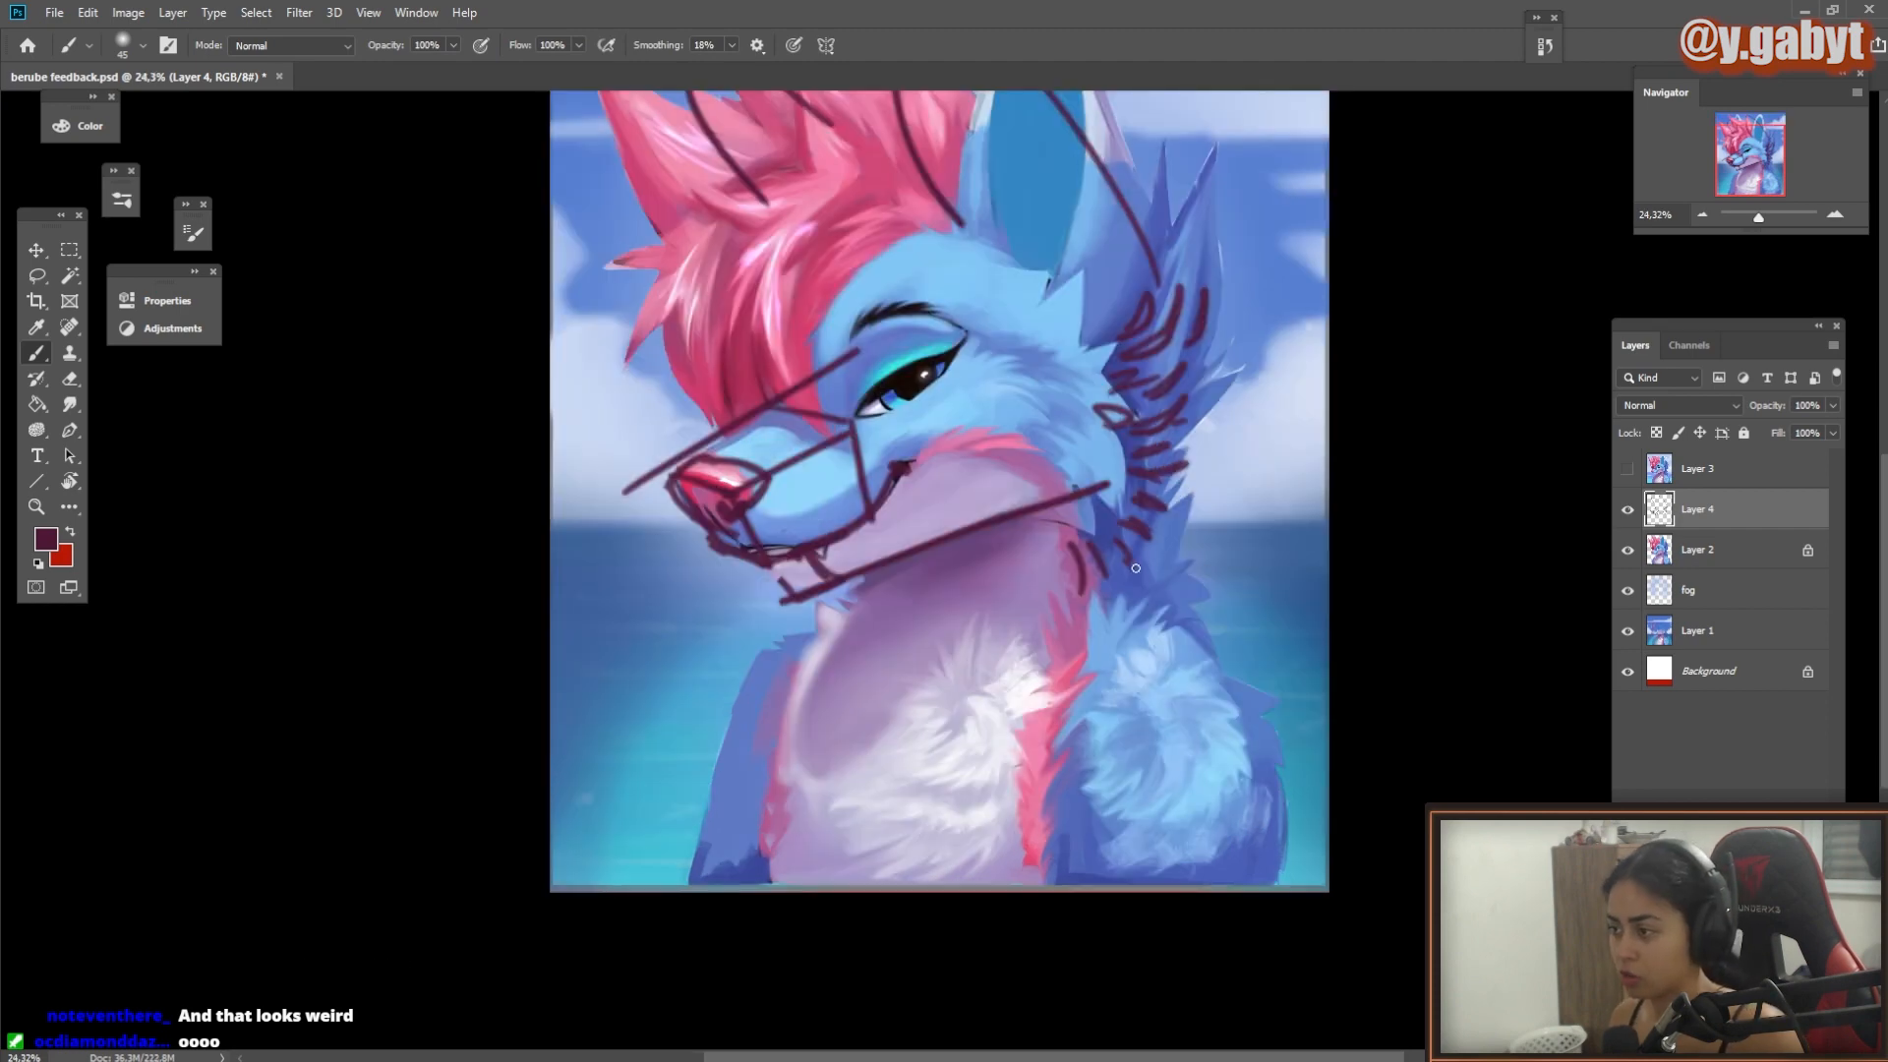
pyautogui.moveTo(1166, 519); pyautogui.dragTo(1180, 605)
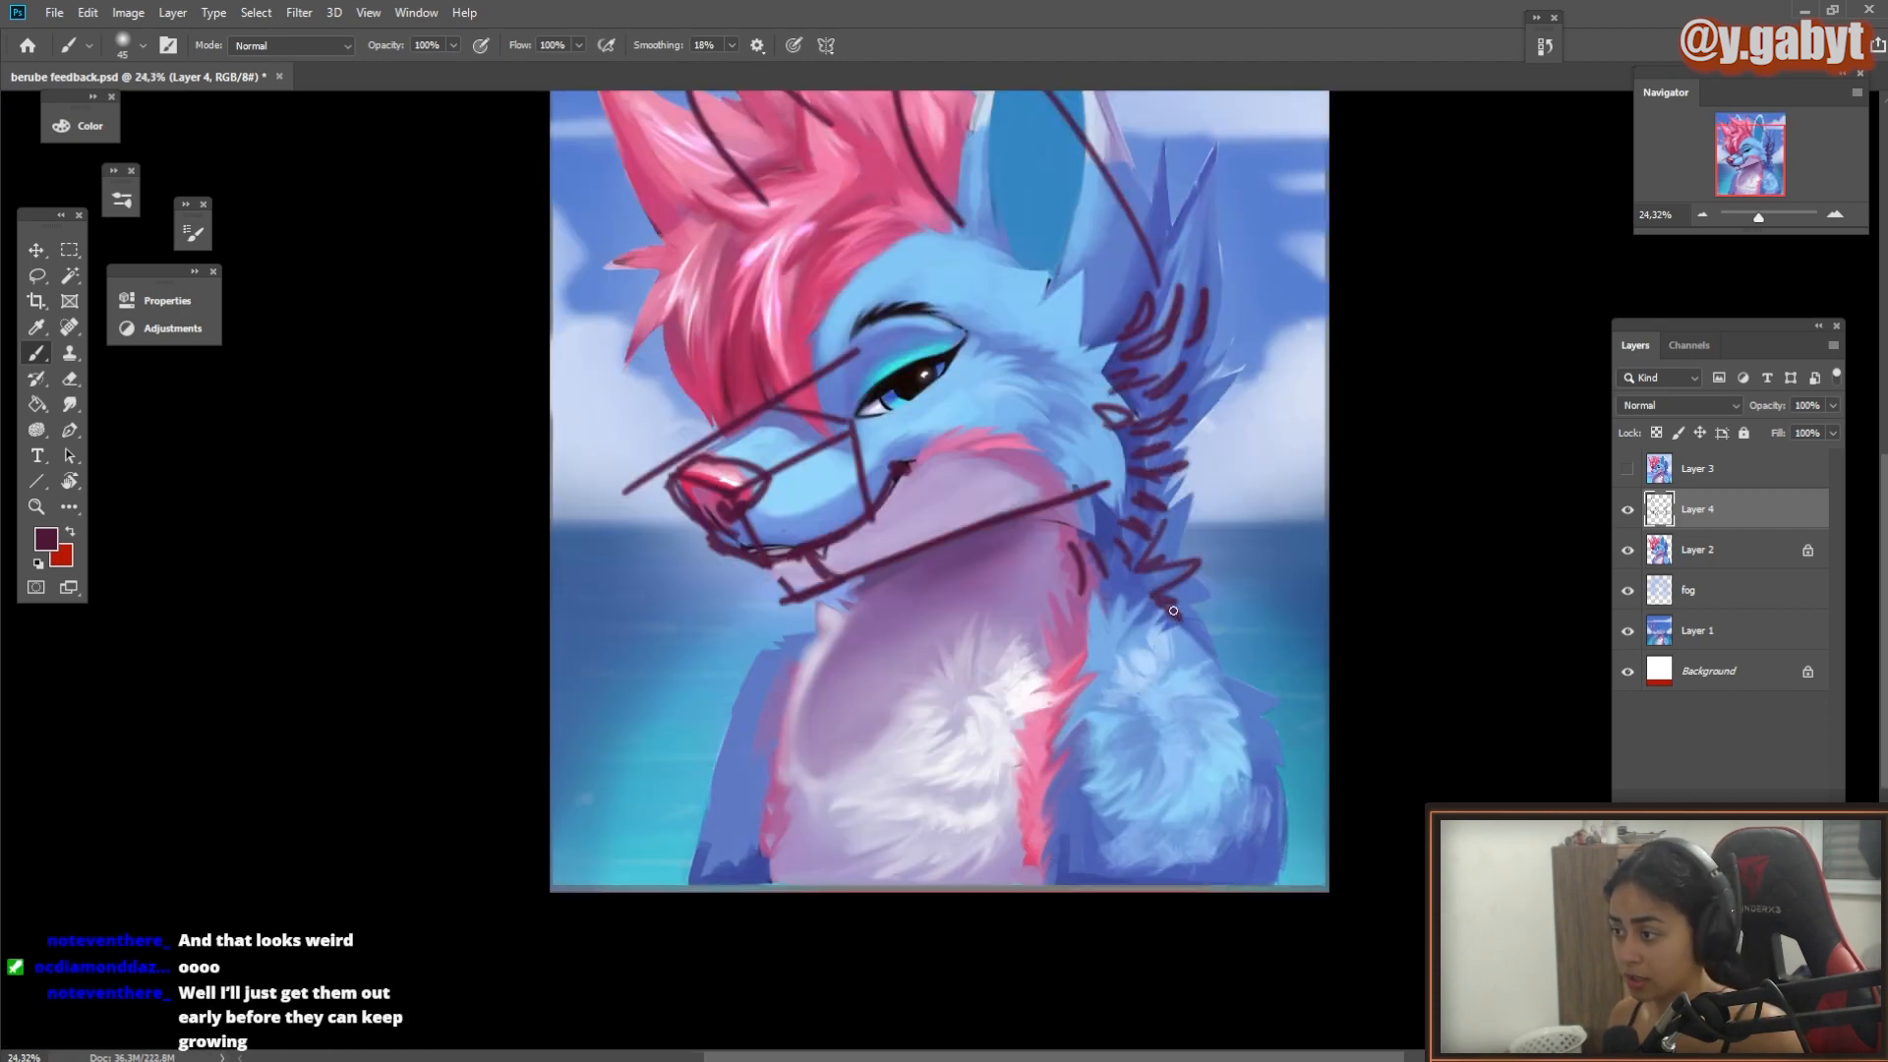
pyautogui.moveTo(1251, 704)
pyautogui.mouseDown()
pyautogui.moveTo(1284, 752)
pyautogui.moveTo(1282, 871)
pyautogui.mouseUp()
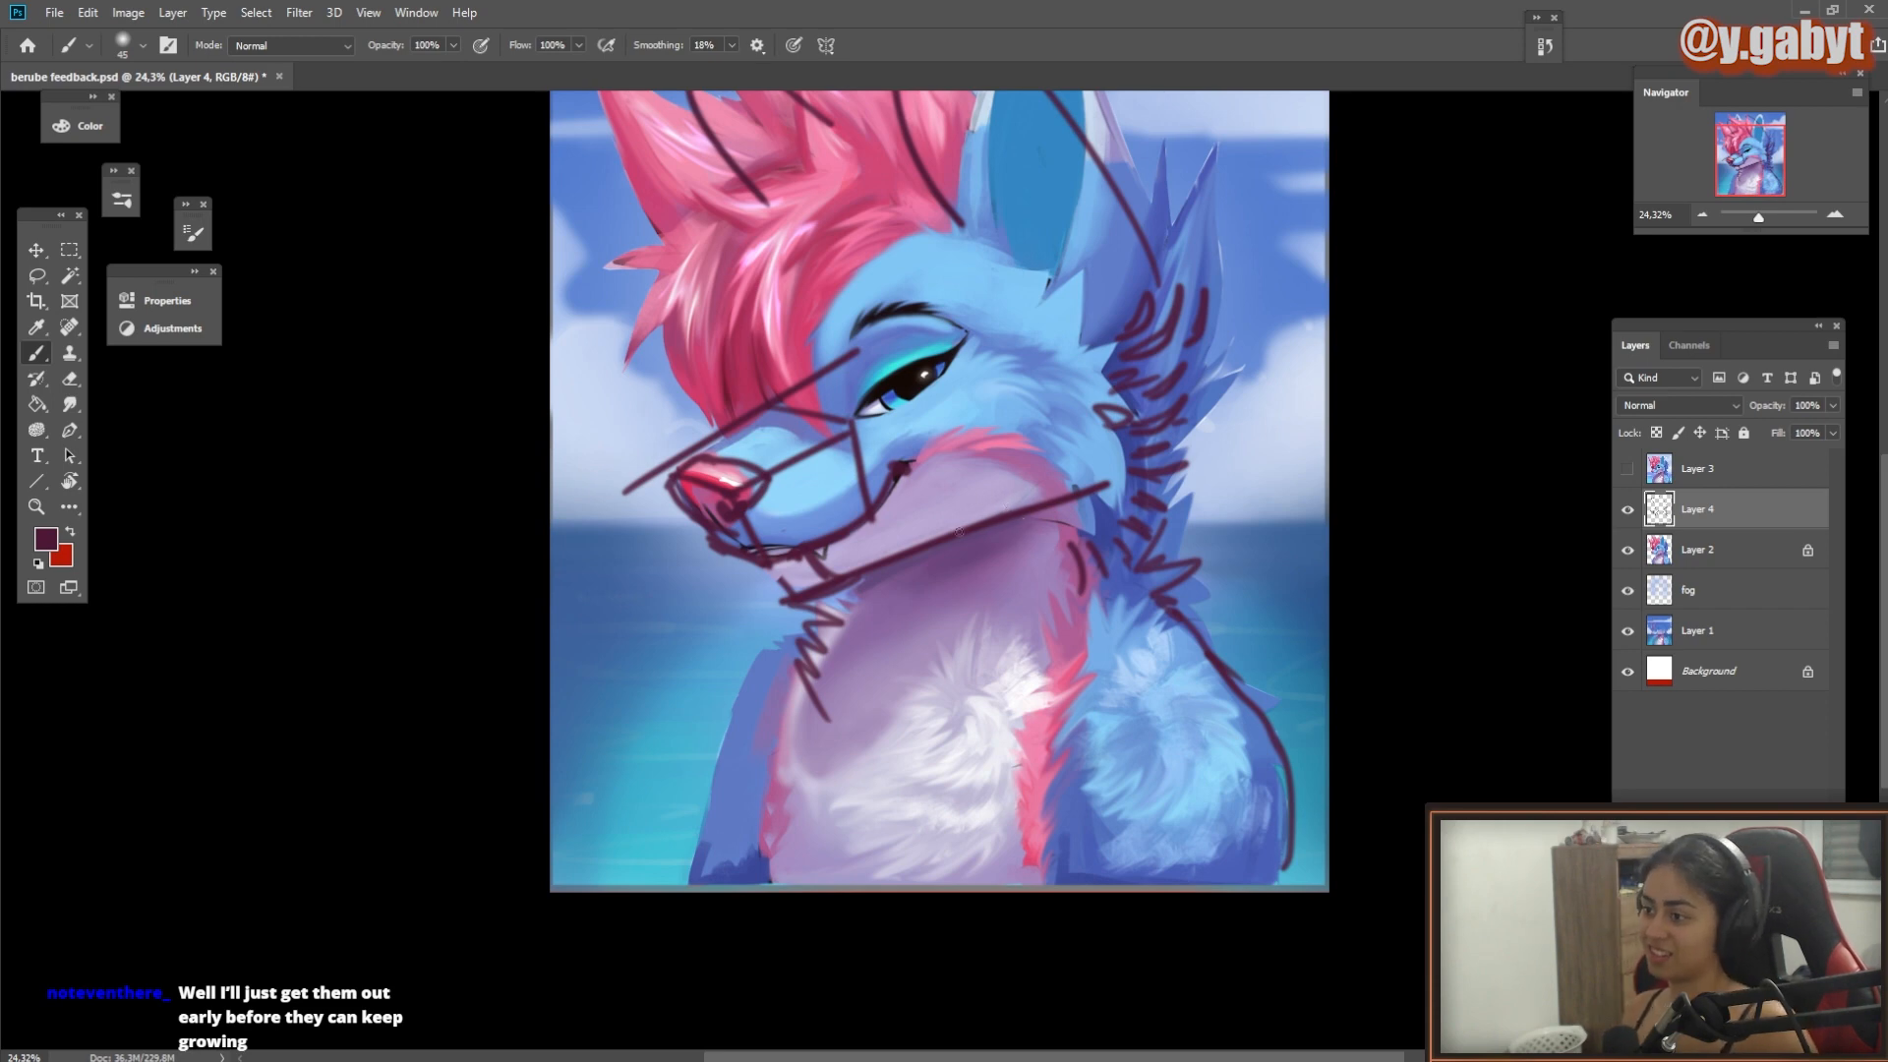
pyautogui.moveTo(891, 566)
pyautogui.mouseDown()
pyautogui.moveTo(932, 591)
pyautogui.moveTo(976, 565)
pyautogui.mouseUp()
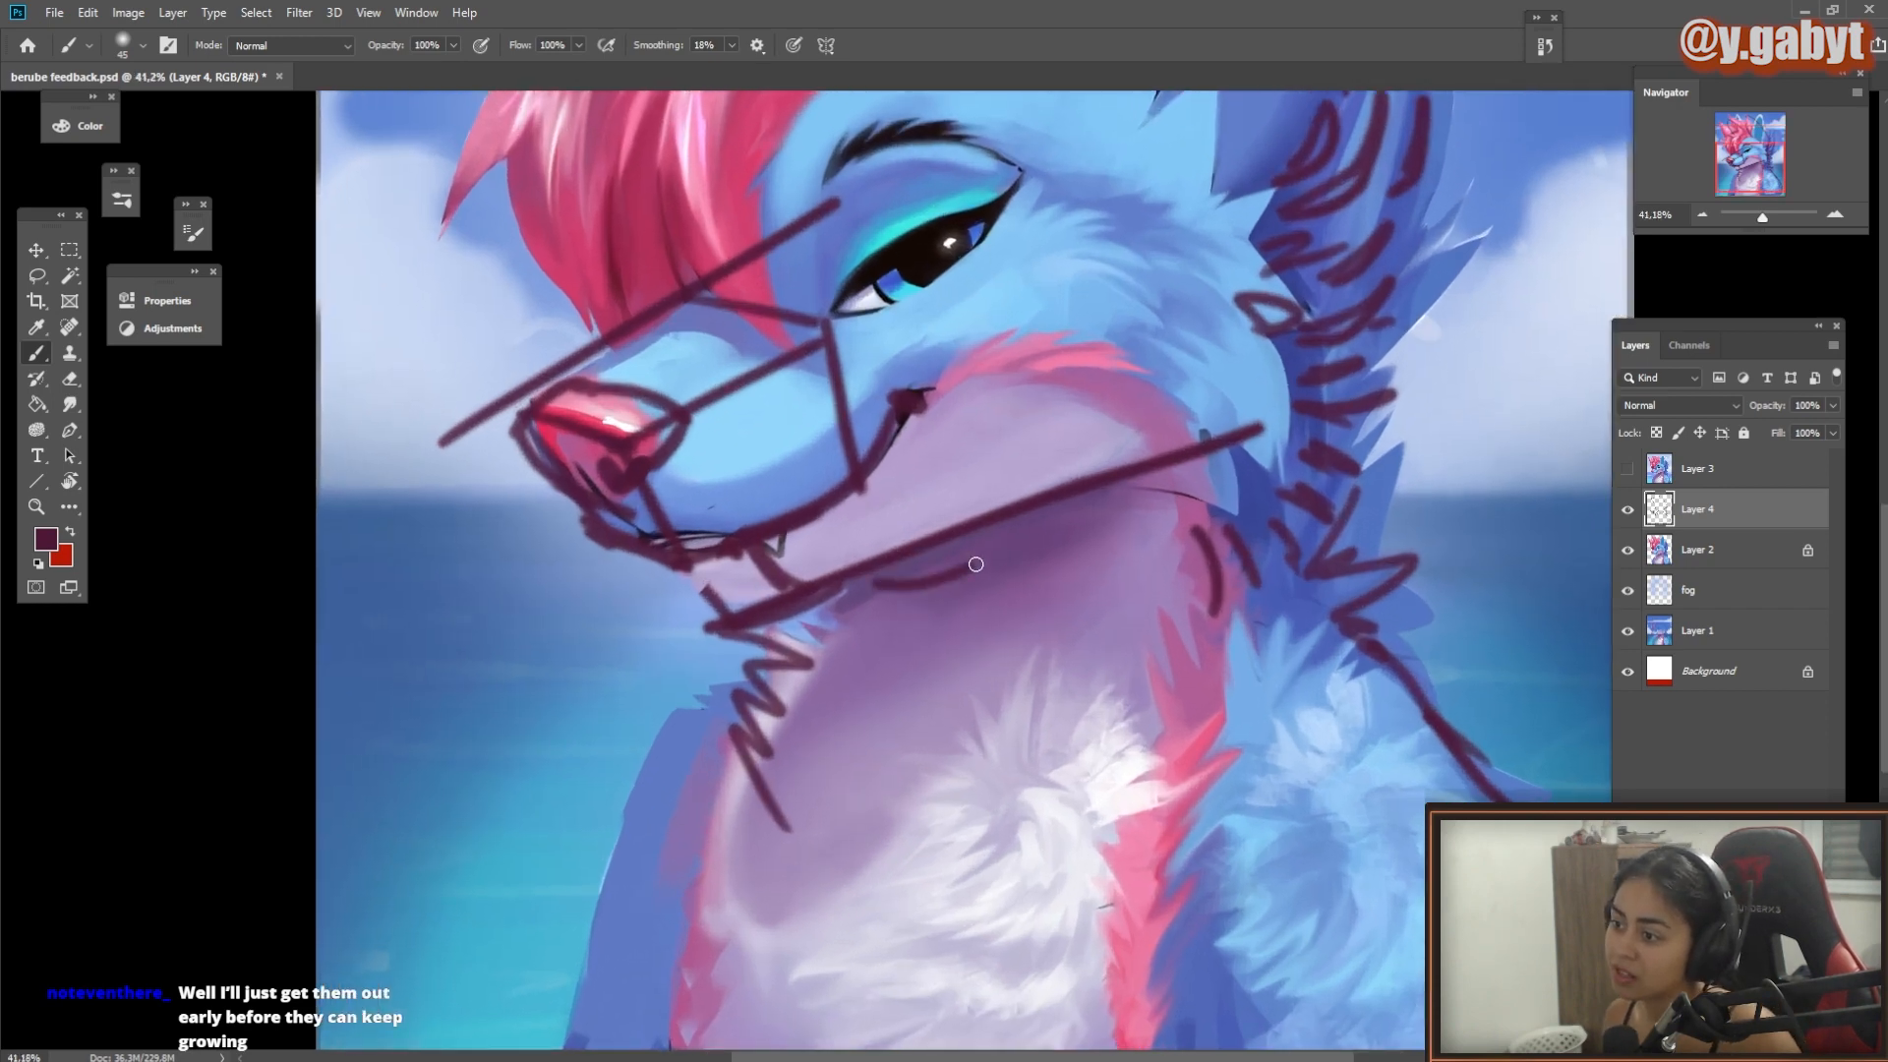
pyautogui.moveTo(818, 593)
pyautogui.mouseDown()
pyautogui.moveTo(776, 693)
pyautogui.moveTo(945, 648)
pyautogui.moveTo(1019, 579)
pyautogui.moveTo(967, 546)
pyautogui.moveTo(781, 663)
pyautogui.moveTo(1042, 602)
pyautogui.moveTo(757, 652)
pyautogui.mouseUp()
pyautogui.hotkey('ctrl', 'z')
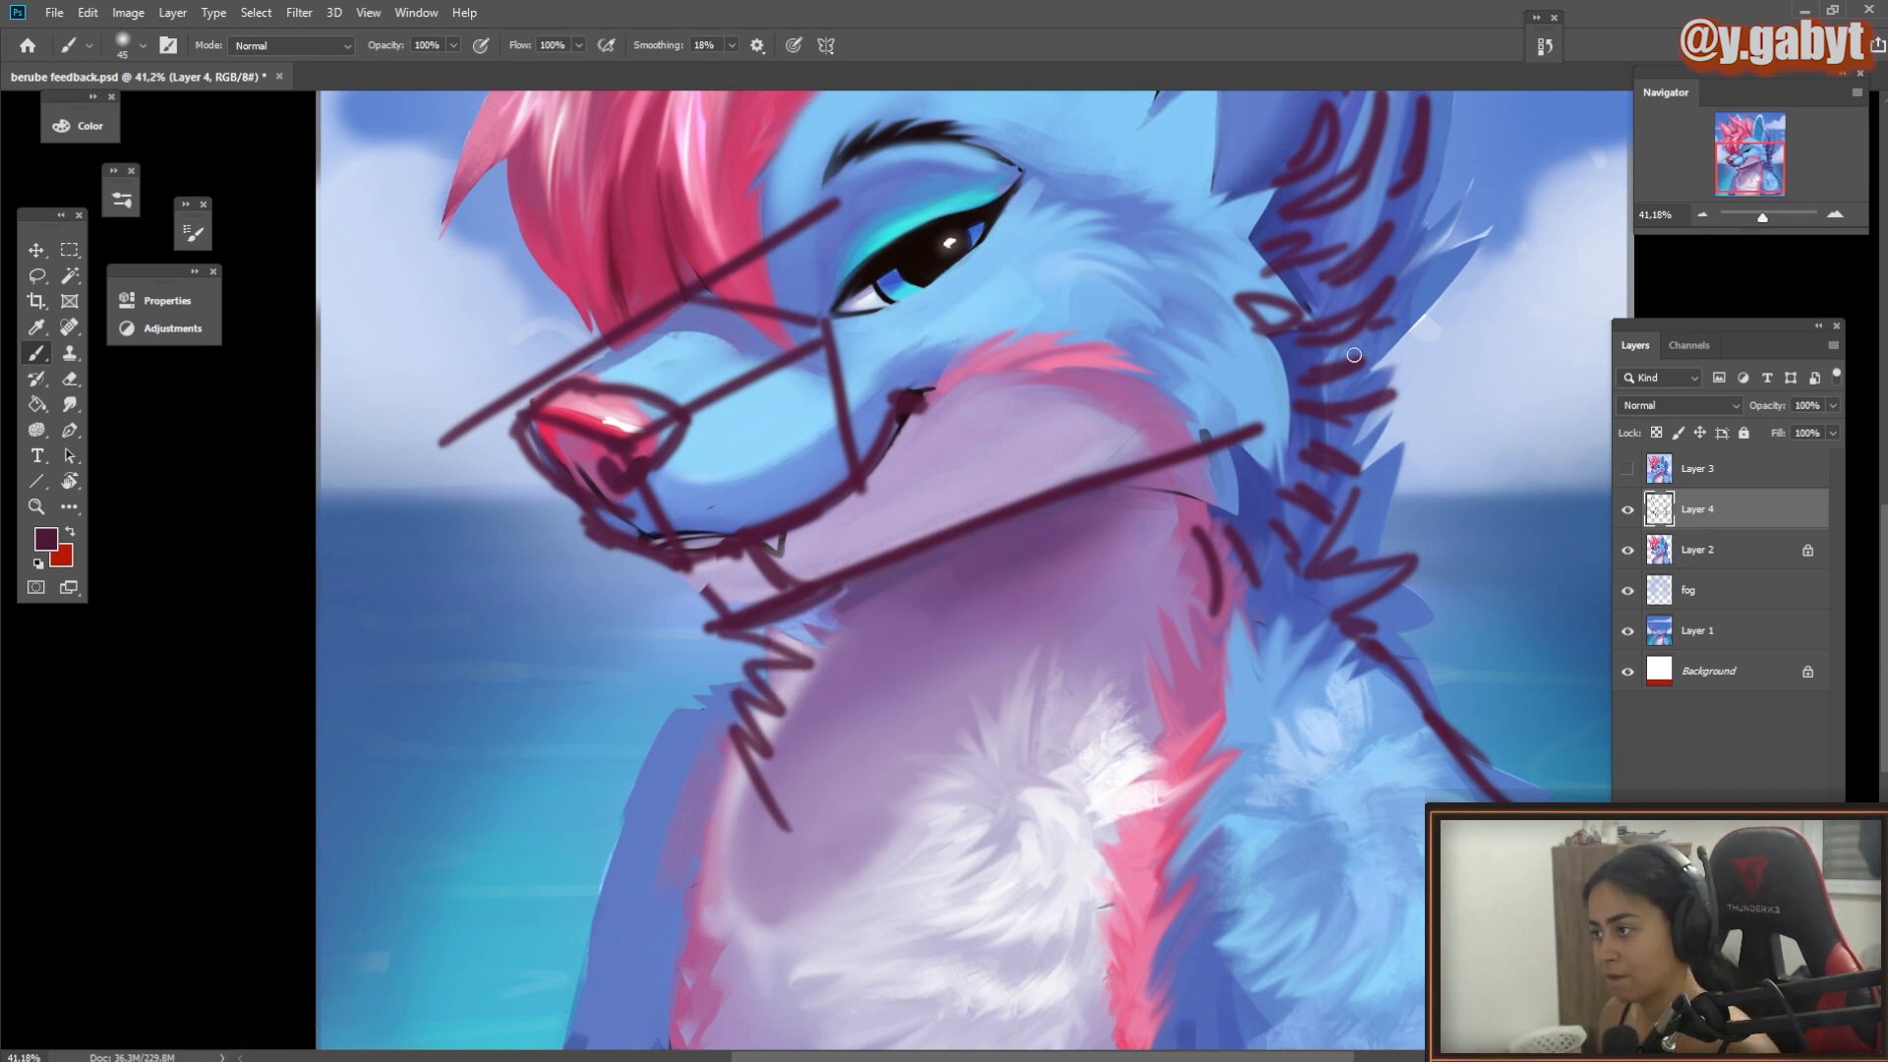
# Step: Sketch short fur dashes on the throat just beneath the jaw guide line
pyautogui.moveTo(1348, 374); pyautogui.dragTo(1208, 549)
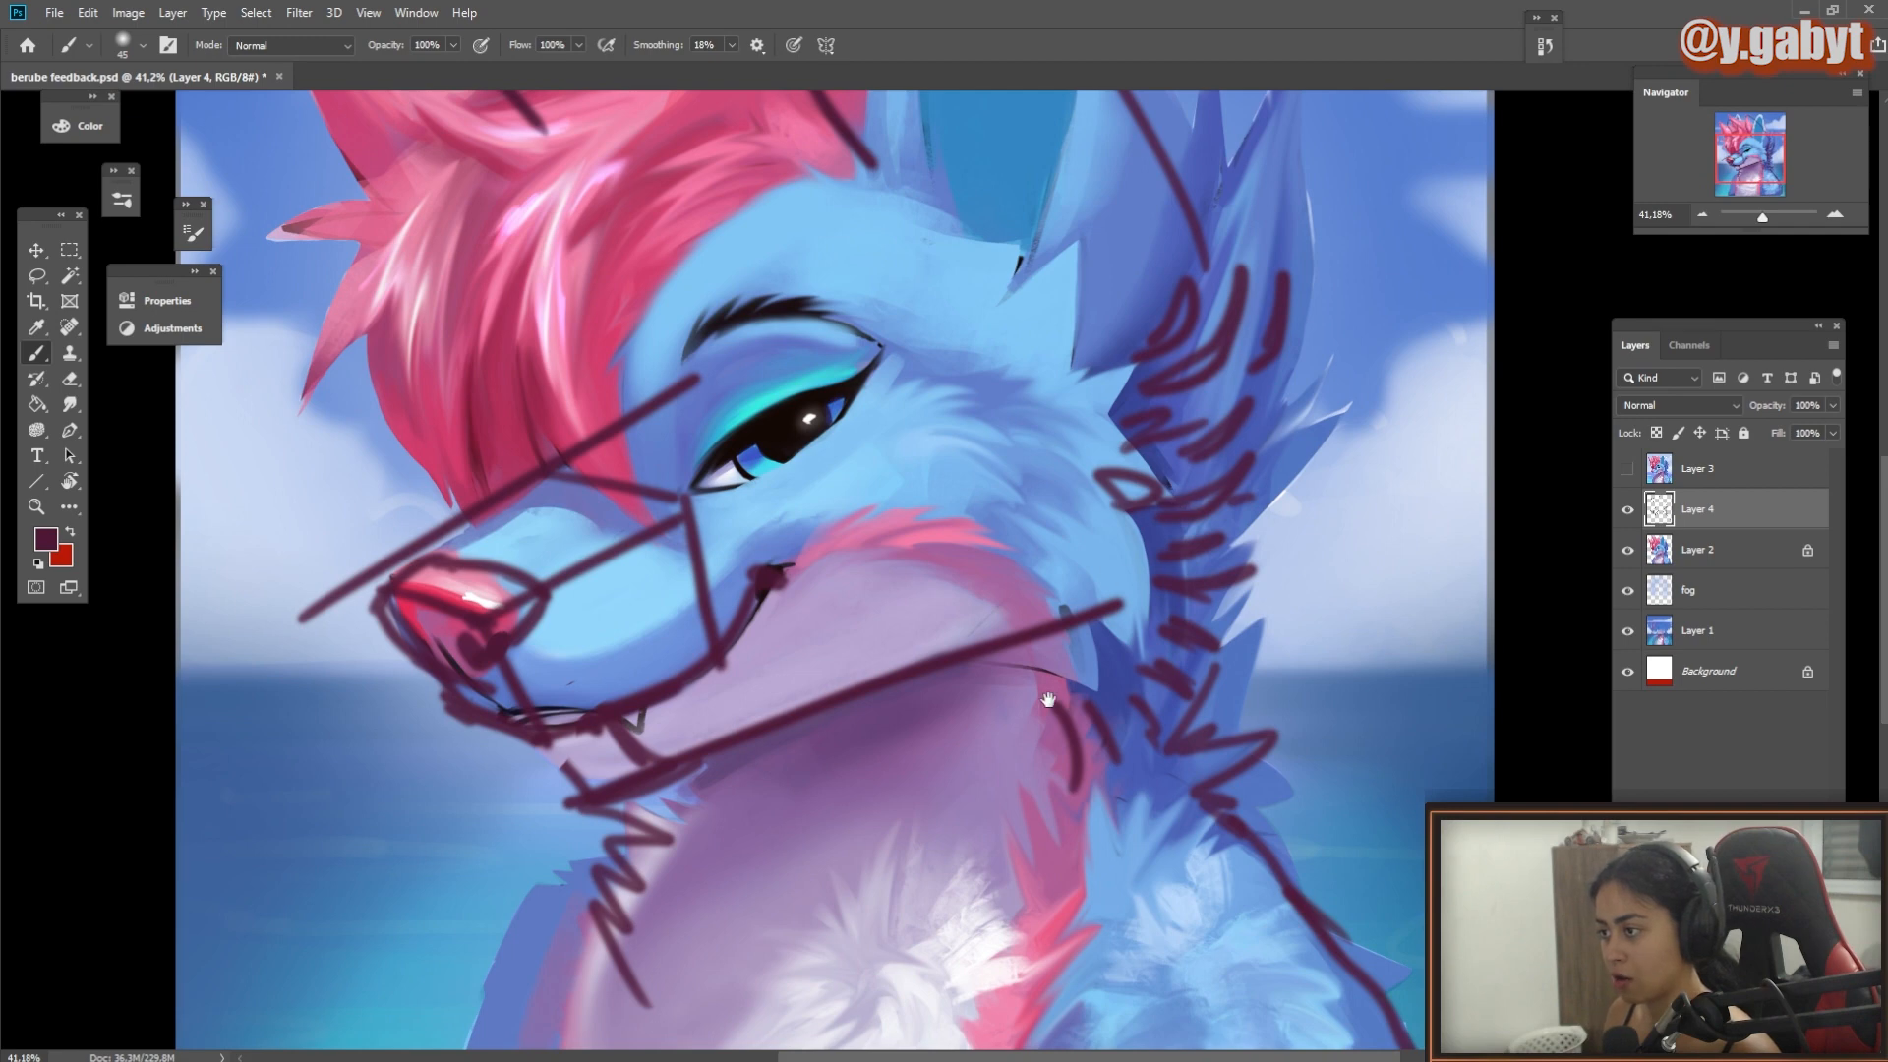
pyautogui.moveTo(1048, 700); pyautogui.dragTo(1170, 494)
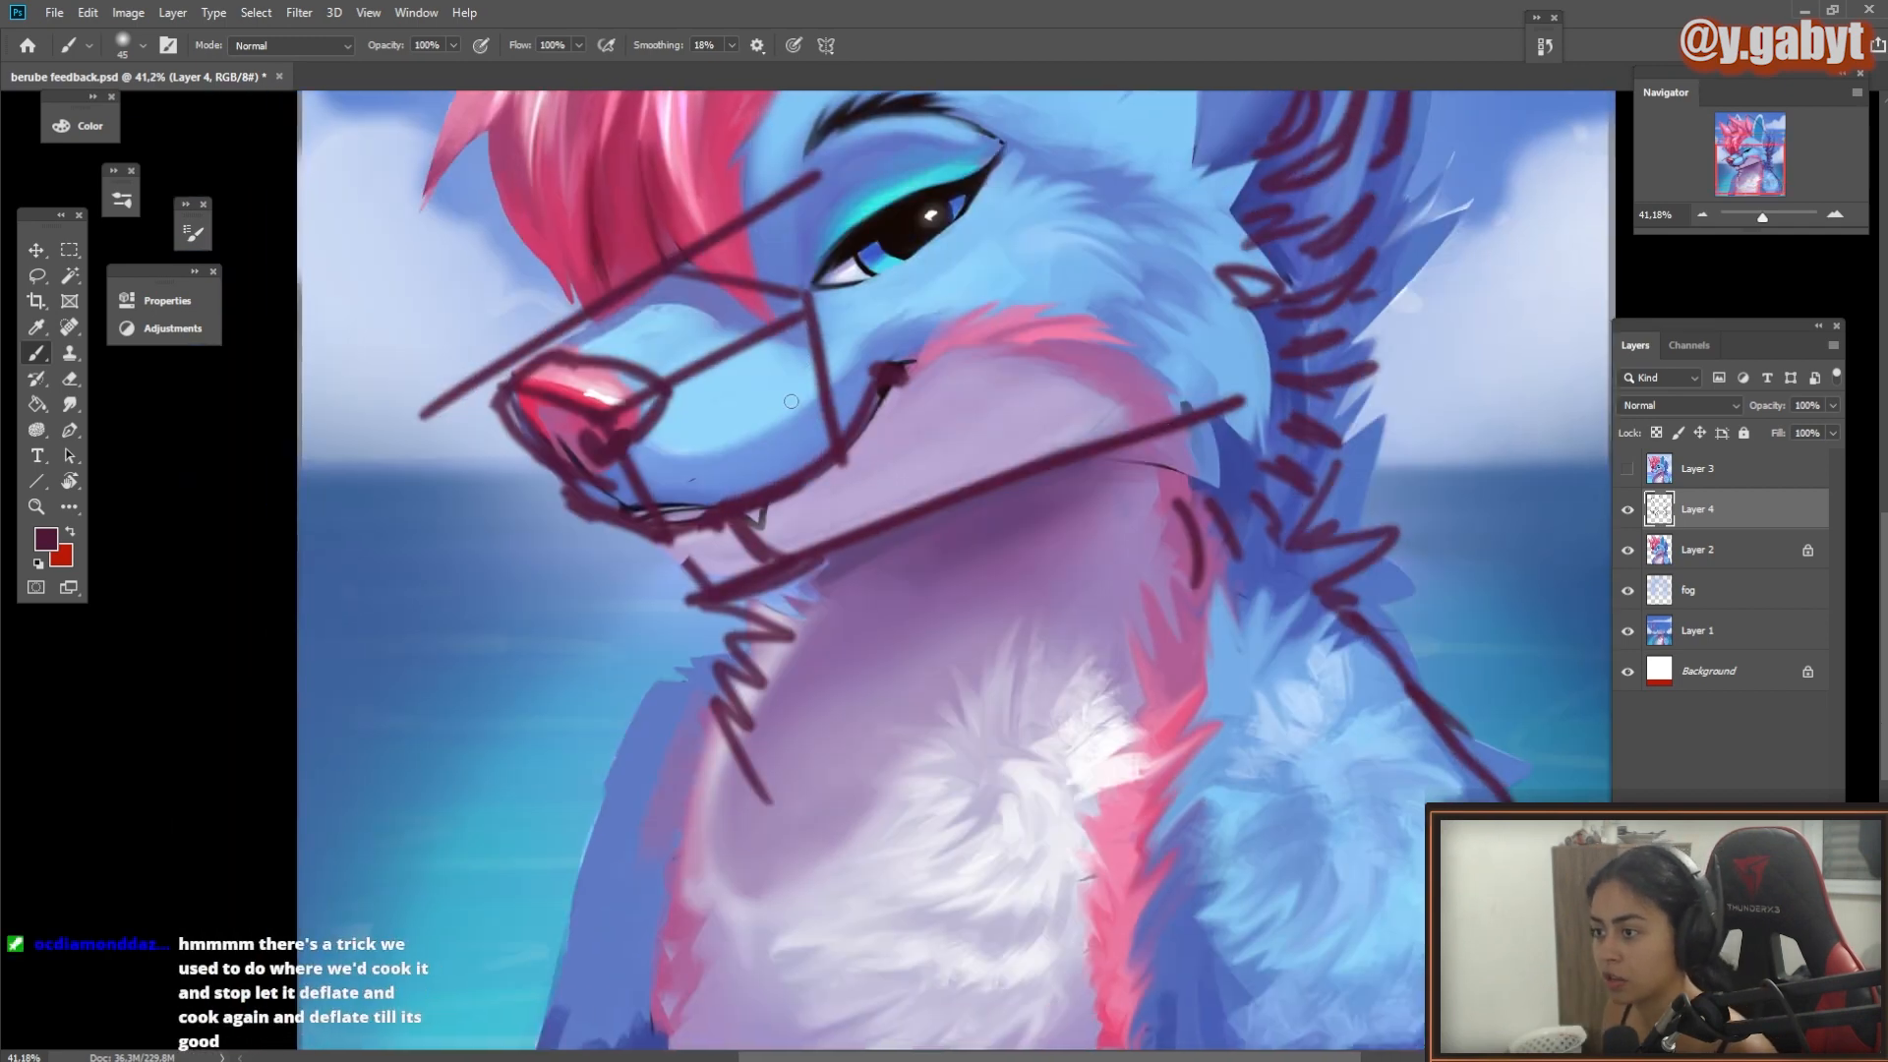
pyautogui.moveTo(1018, 510); pyautogui.dragTo(946, 541)
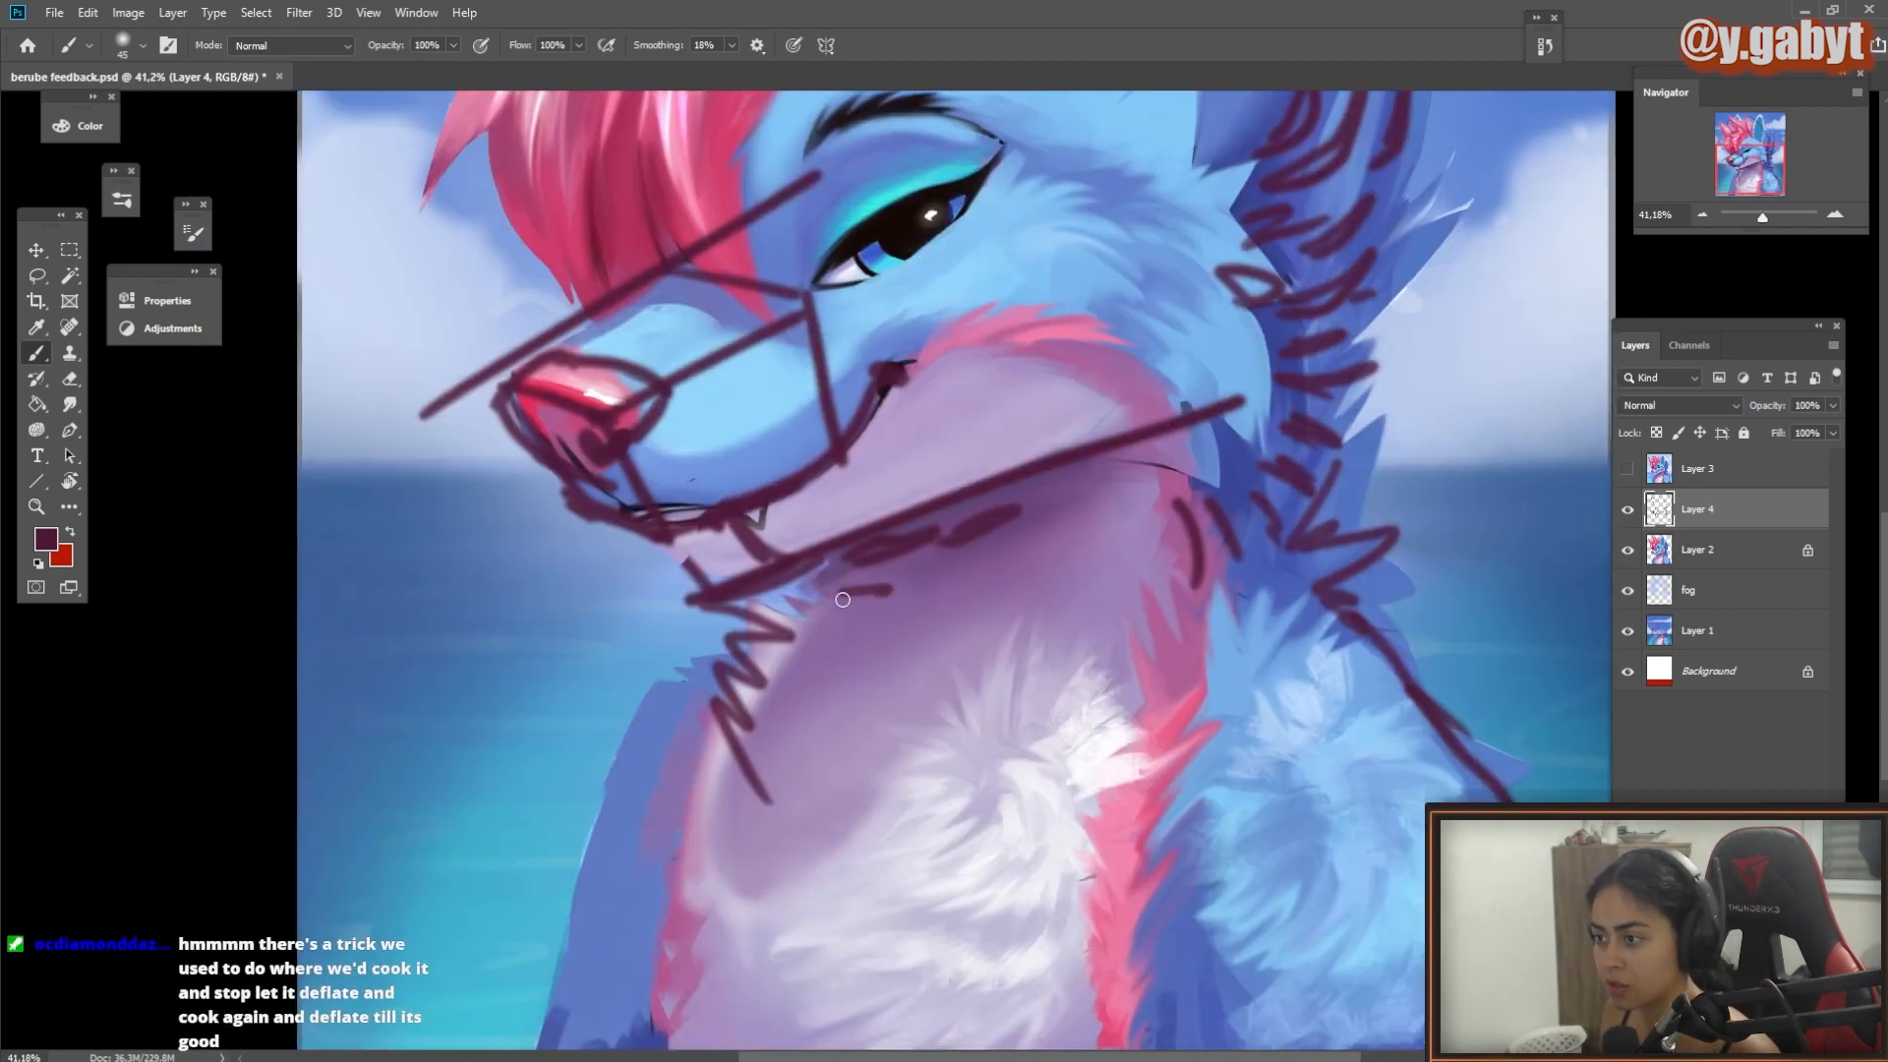
pyautogui.moveTo(843, 600); pyautogui.dragTo(873, 596)
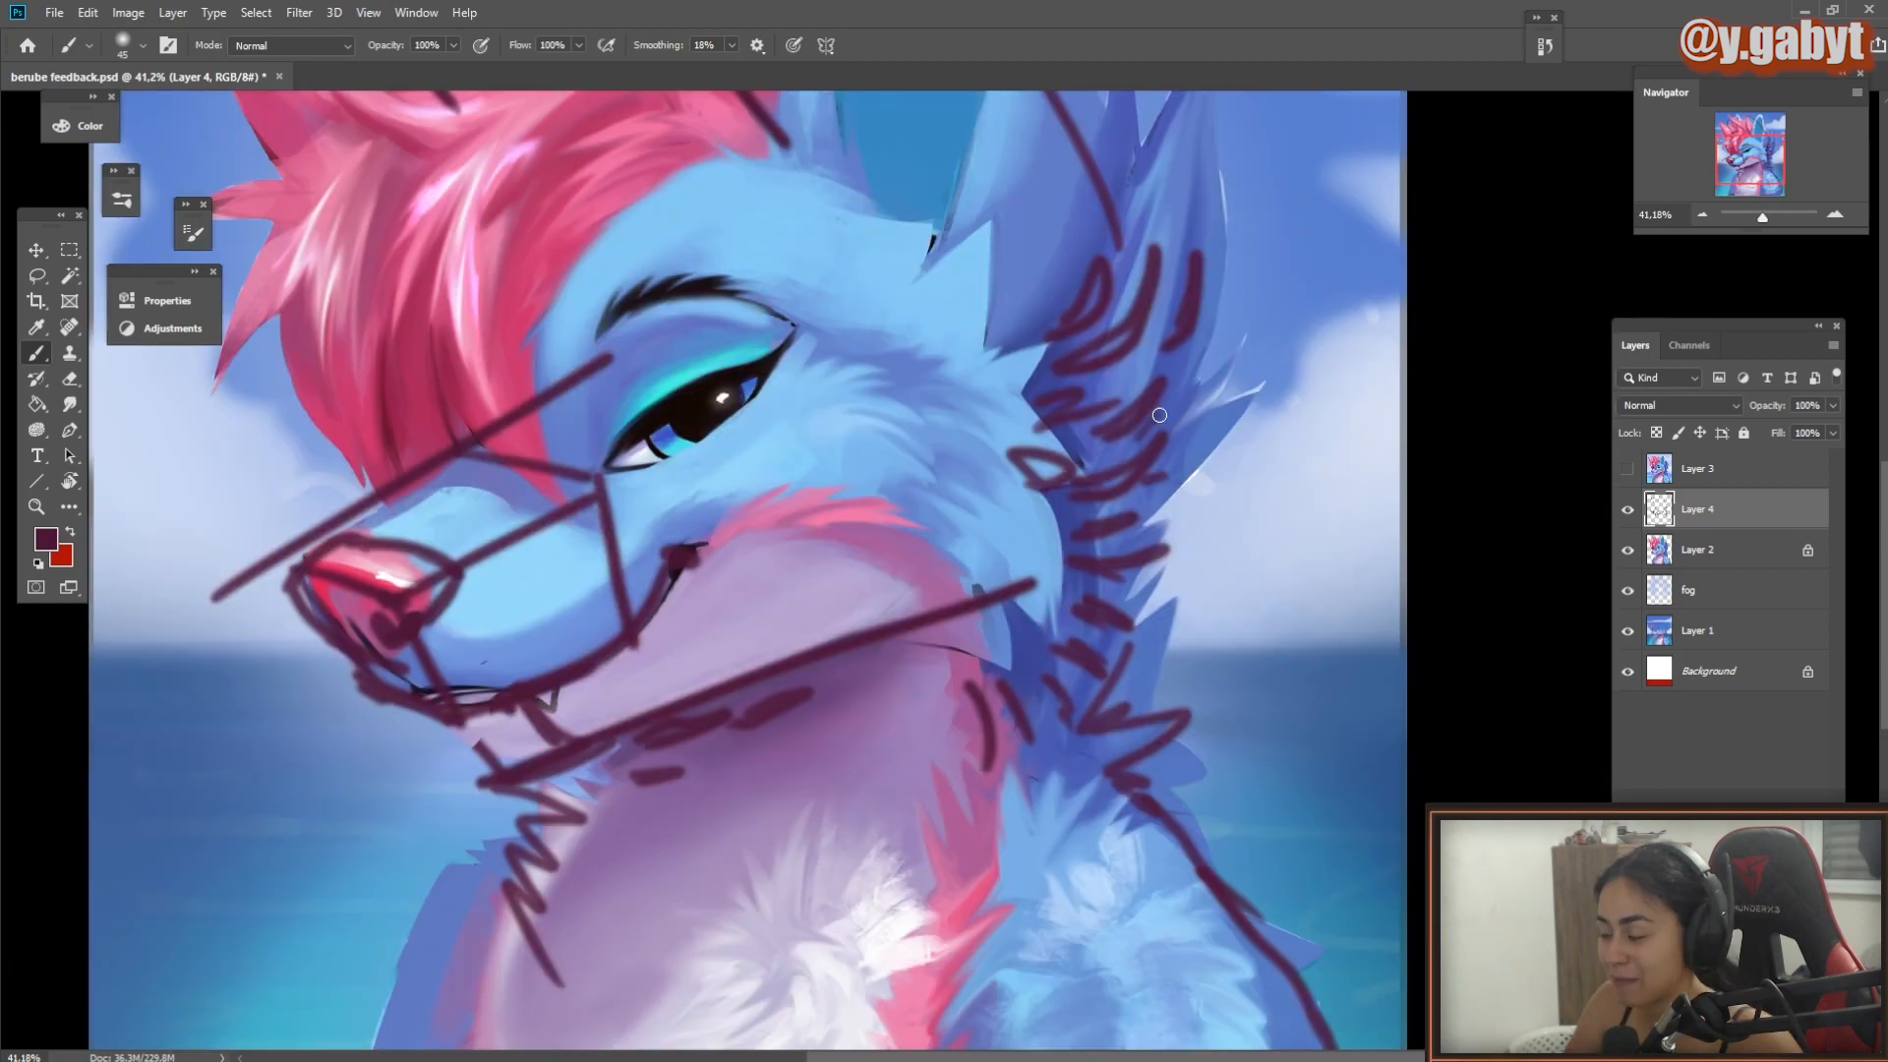
pyautogui.moveTo(1160, 417); pyautogui.dragTo(1079, 475)
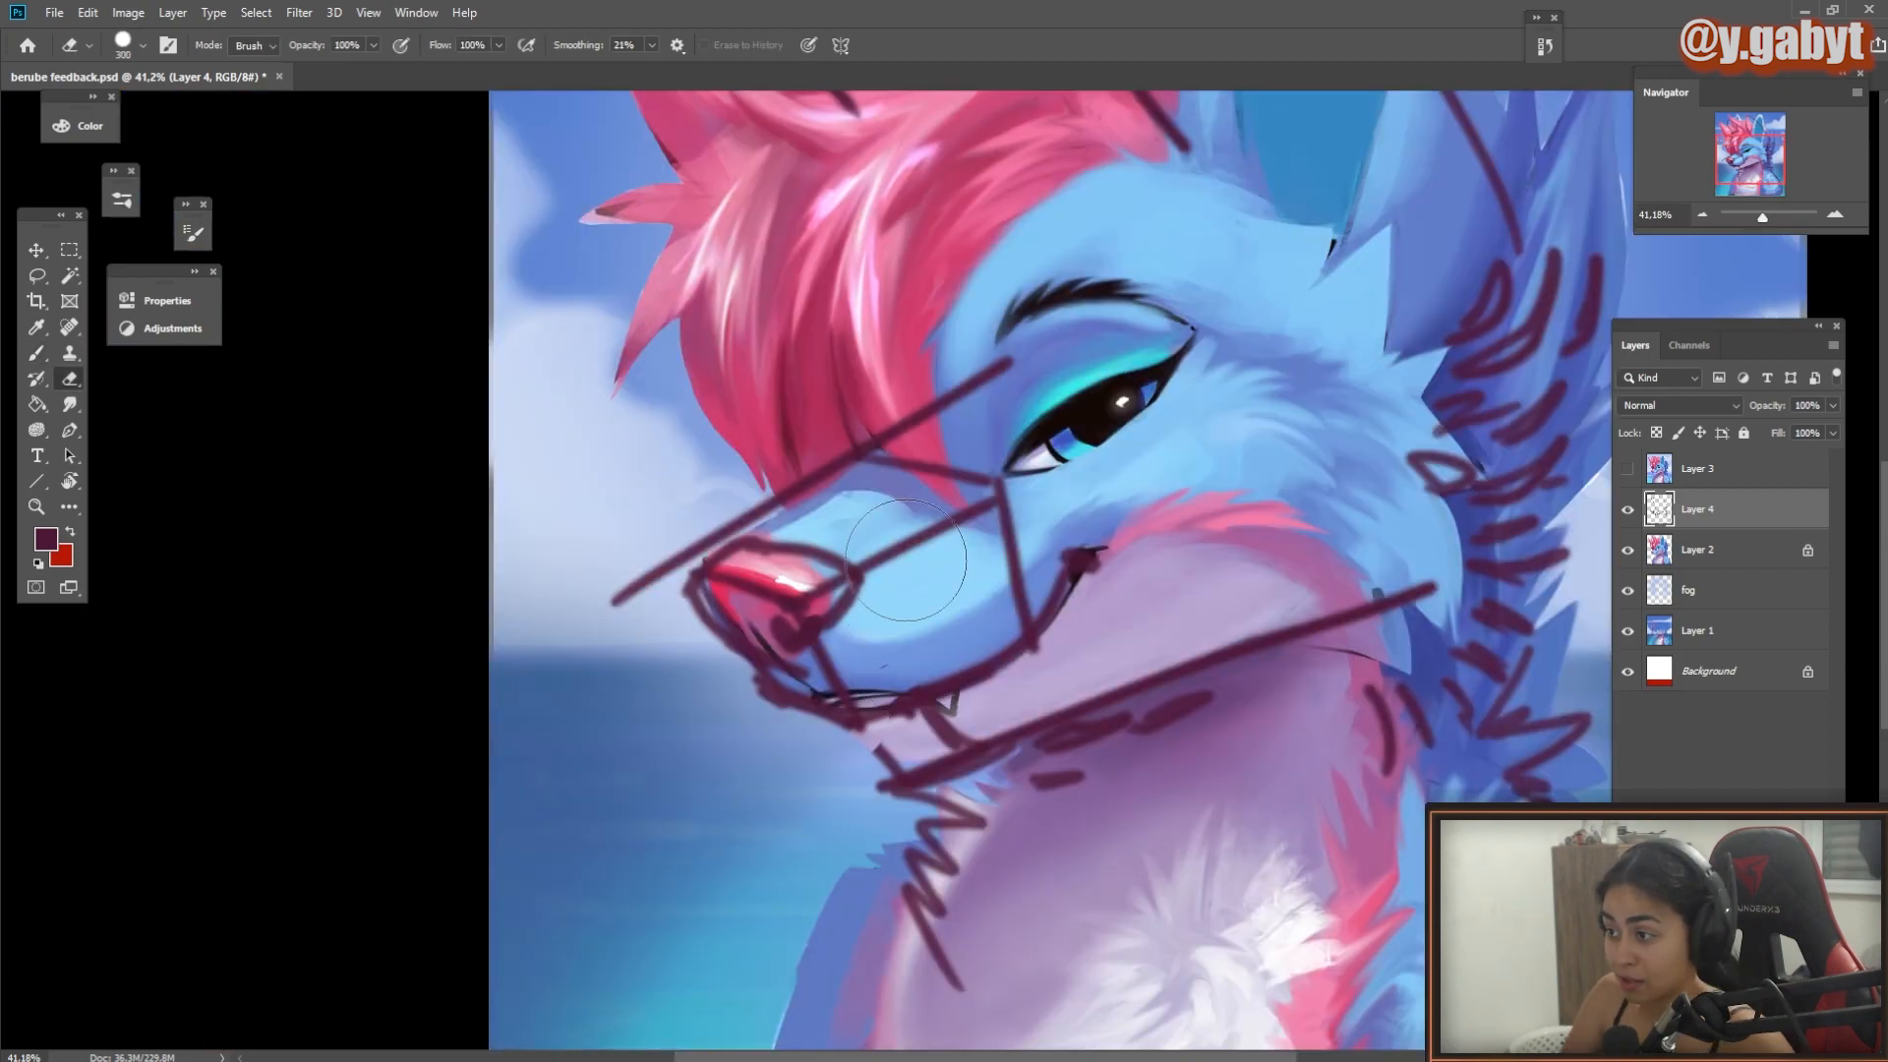
pyautogui.moveTo(951, 327)
pyautogui.mouseDown()
pyautogui.moveTo(796, 685)
pyautogui.moveTo(837, 703)
pyautogui.moveTo(738, 659)
pyautogui.moveTo(773, 707)
pyautogui.mouseUp()
pyautogui.press('b')
pyautogui.moveTo(960, 515); pyautogui.dragTo(935, 432)
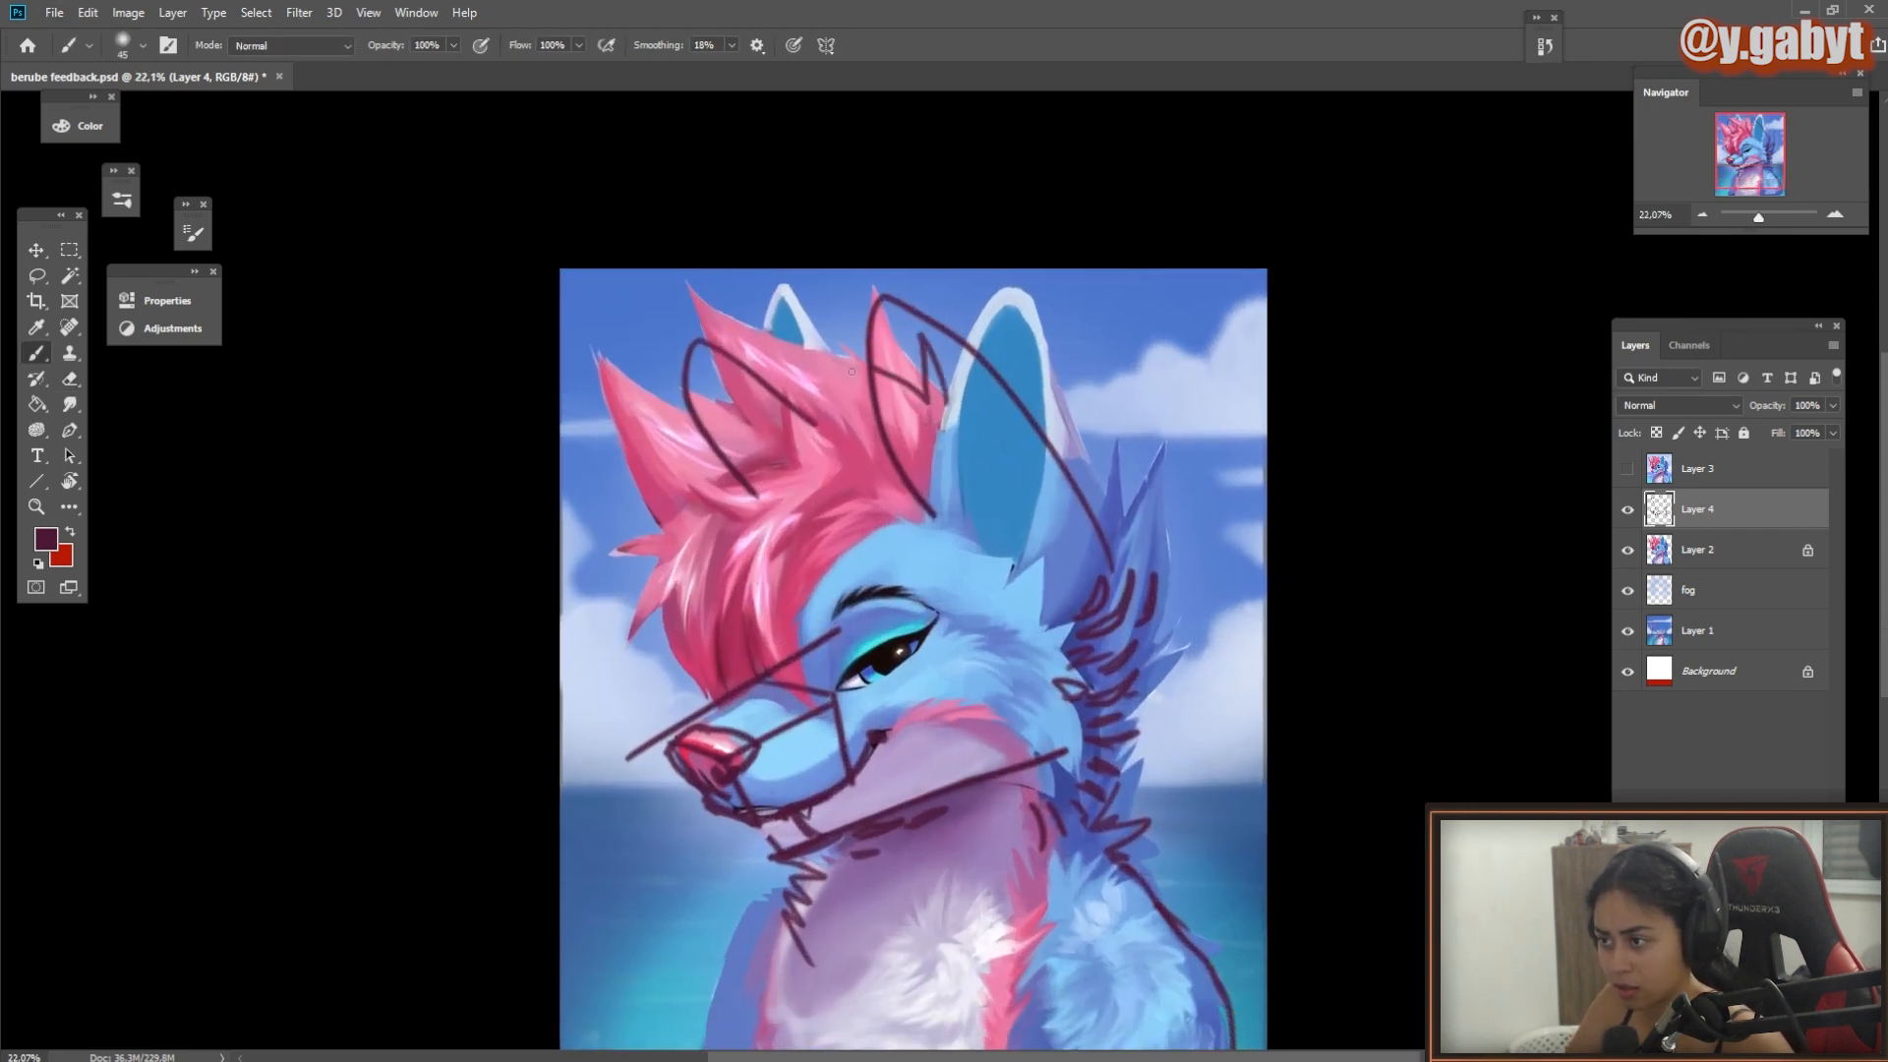
pyautogui.hotkey('ctrl', 'z')
# Step: Try a curved line across the base of the neck, undo it, and hide the guide lines on Layer 4
pyautogui.moveTo(981, 640); pyautogui.dragTo(819, 462)
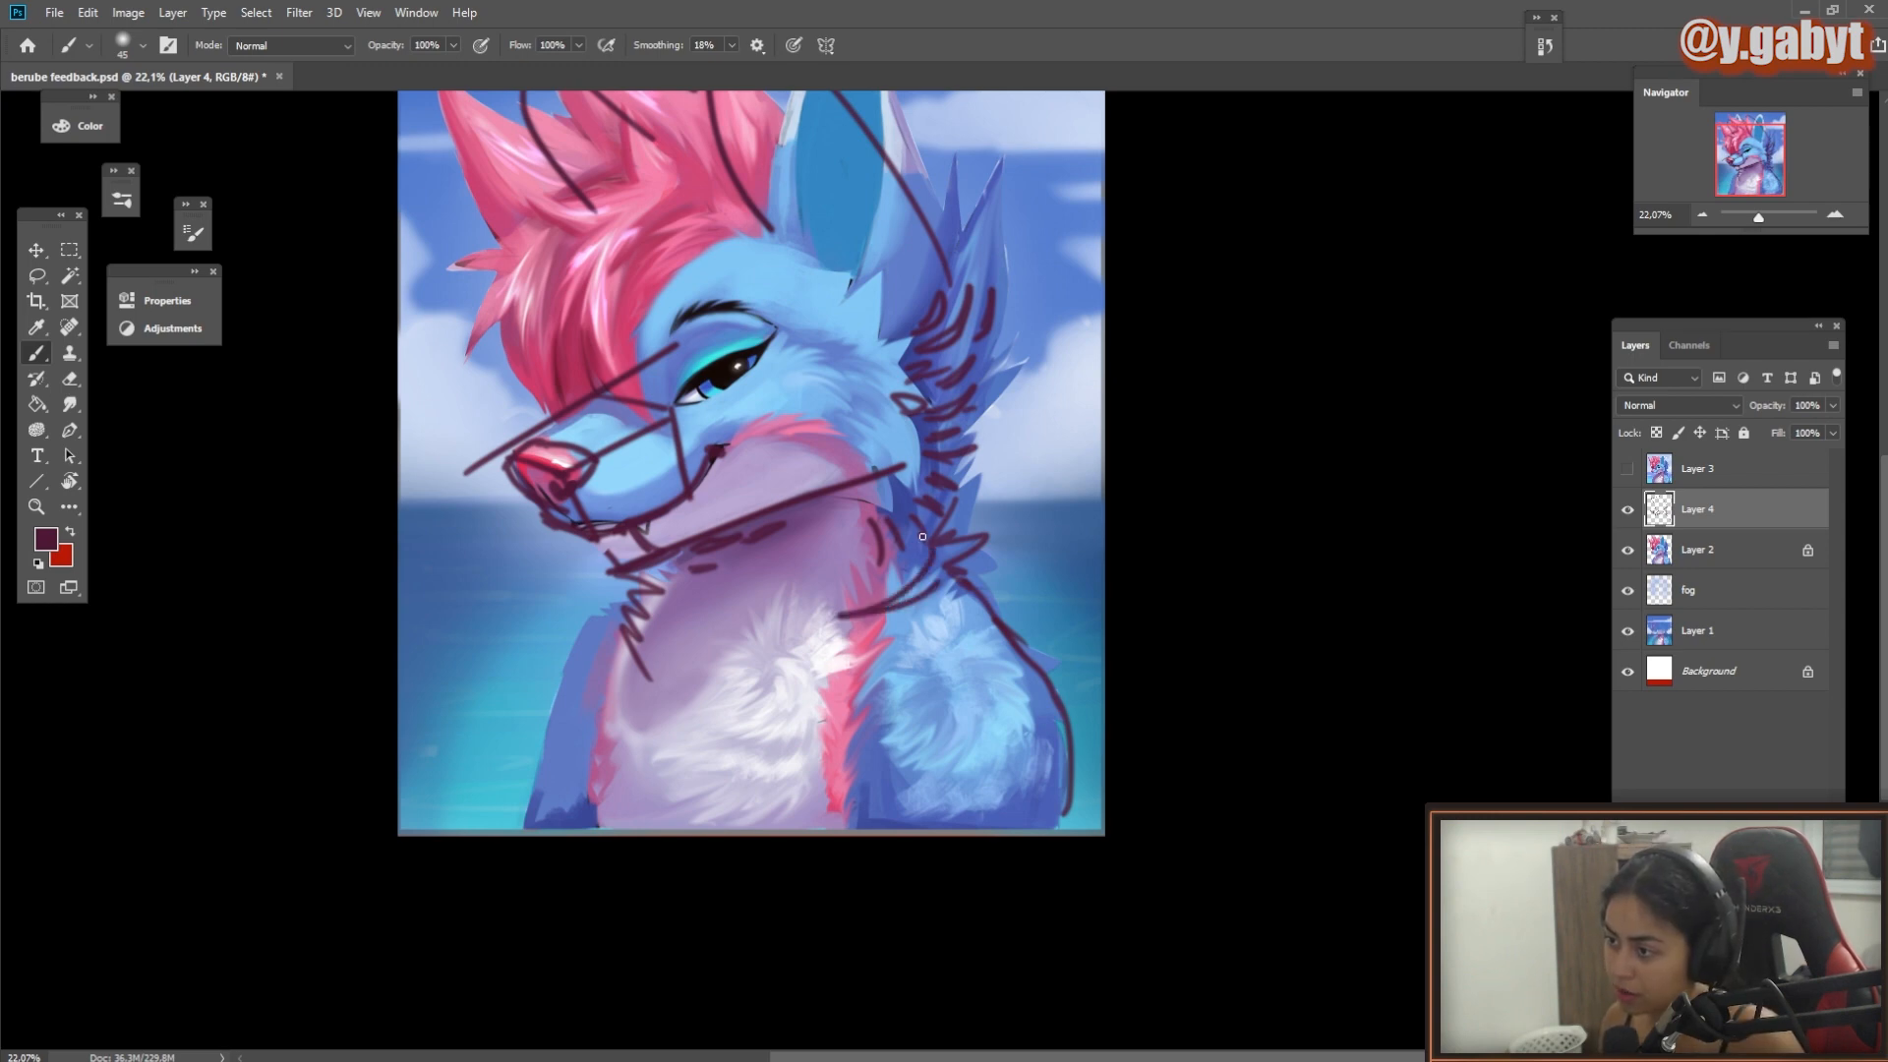
pyautogui.moveTo(923, 537)
pyautogui.mouseDown()
pyautogui.moveTo(934, 589)
pyautogui.moveTo(846, 610)
pyautogui.mouseUp()
pyautogui.hotkey('ctrl', 'z')
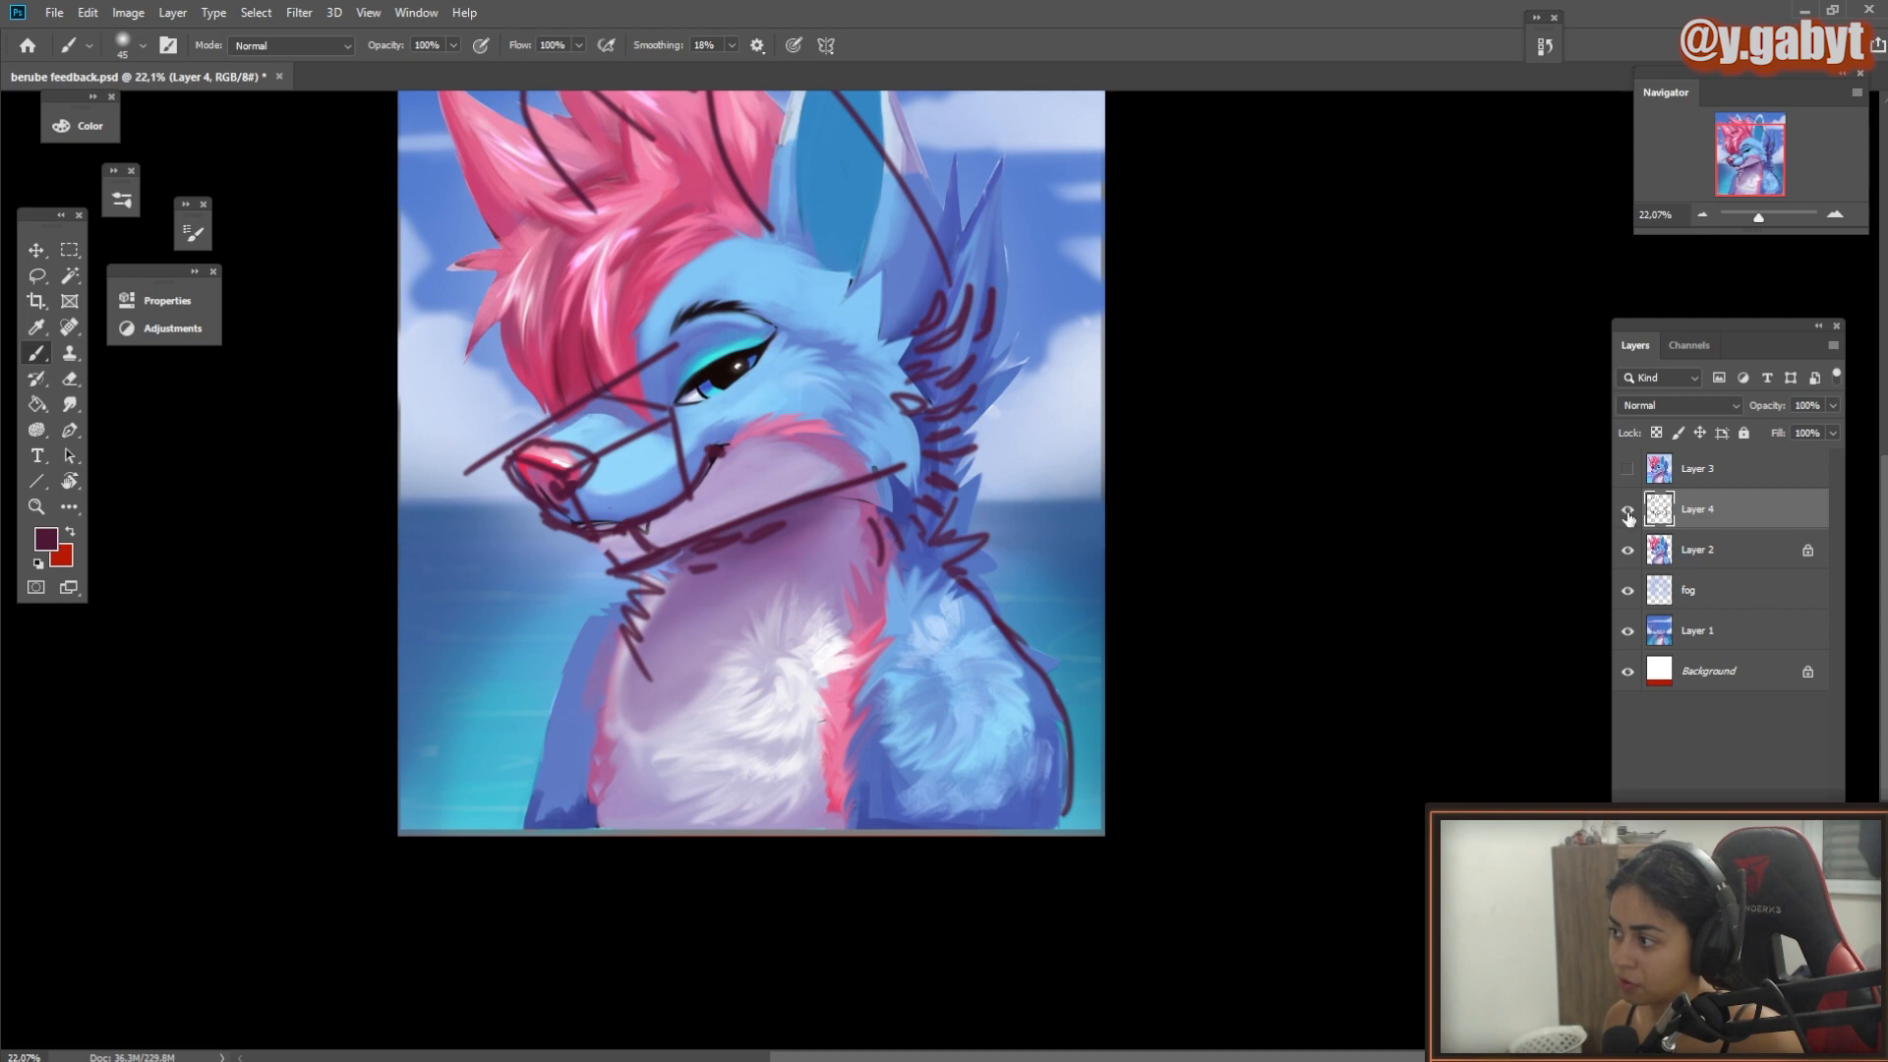
pyautogui.click(1627, 511)
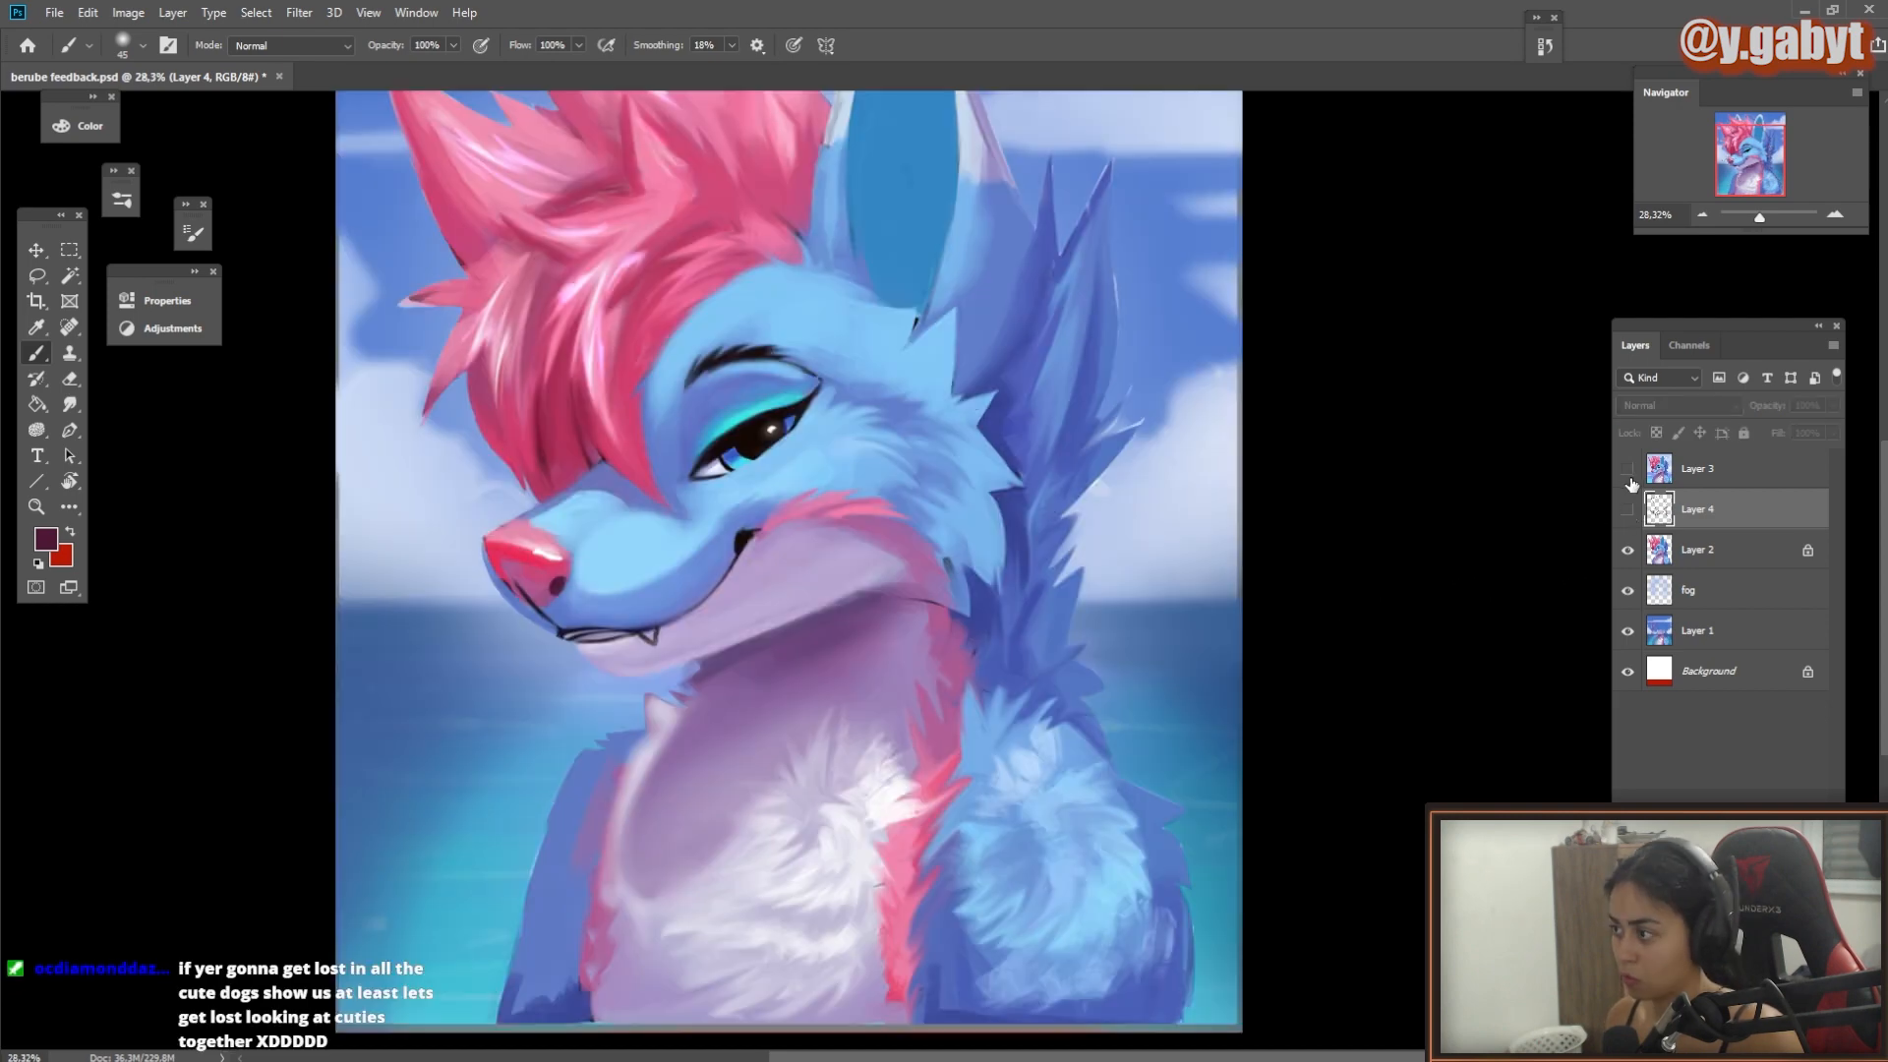
# Step: On Layer 2, repaint the near nostril and add the far one in dark plum on the nose's underside
pyautogui.click(1628, 473)
pyautogui.click(1628, 473)
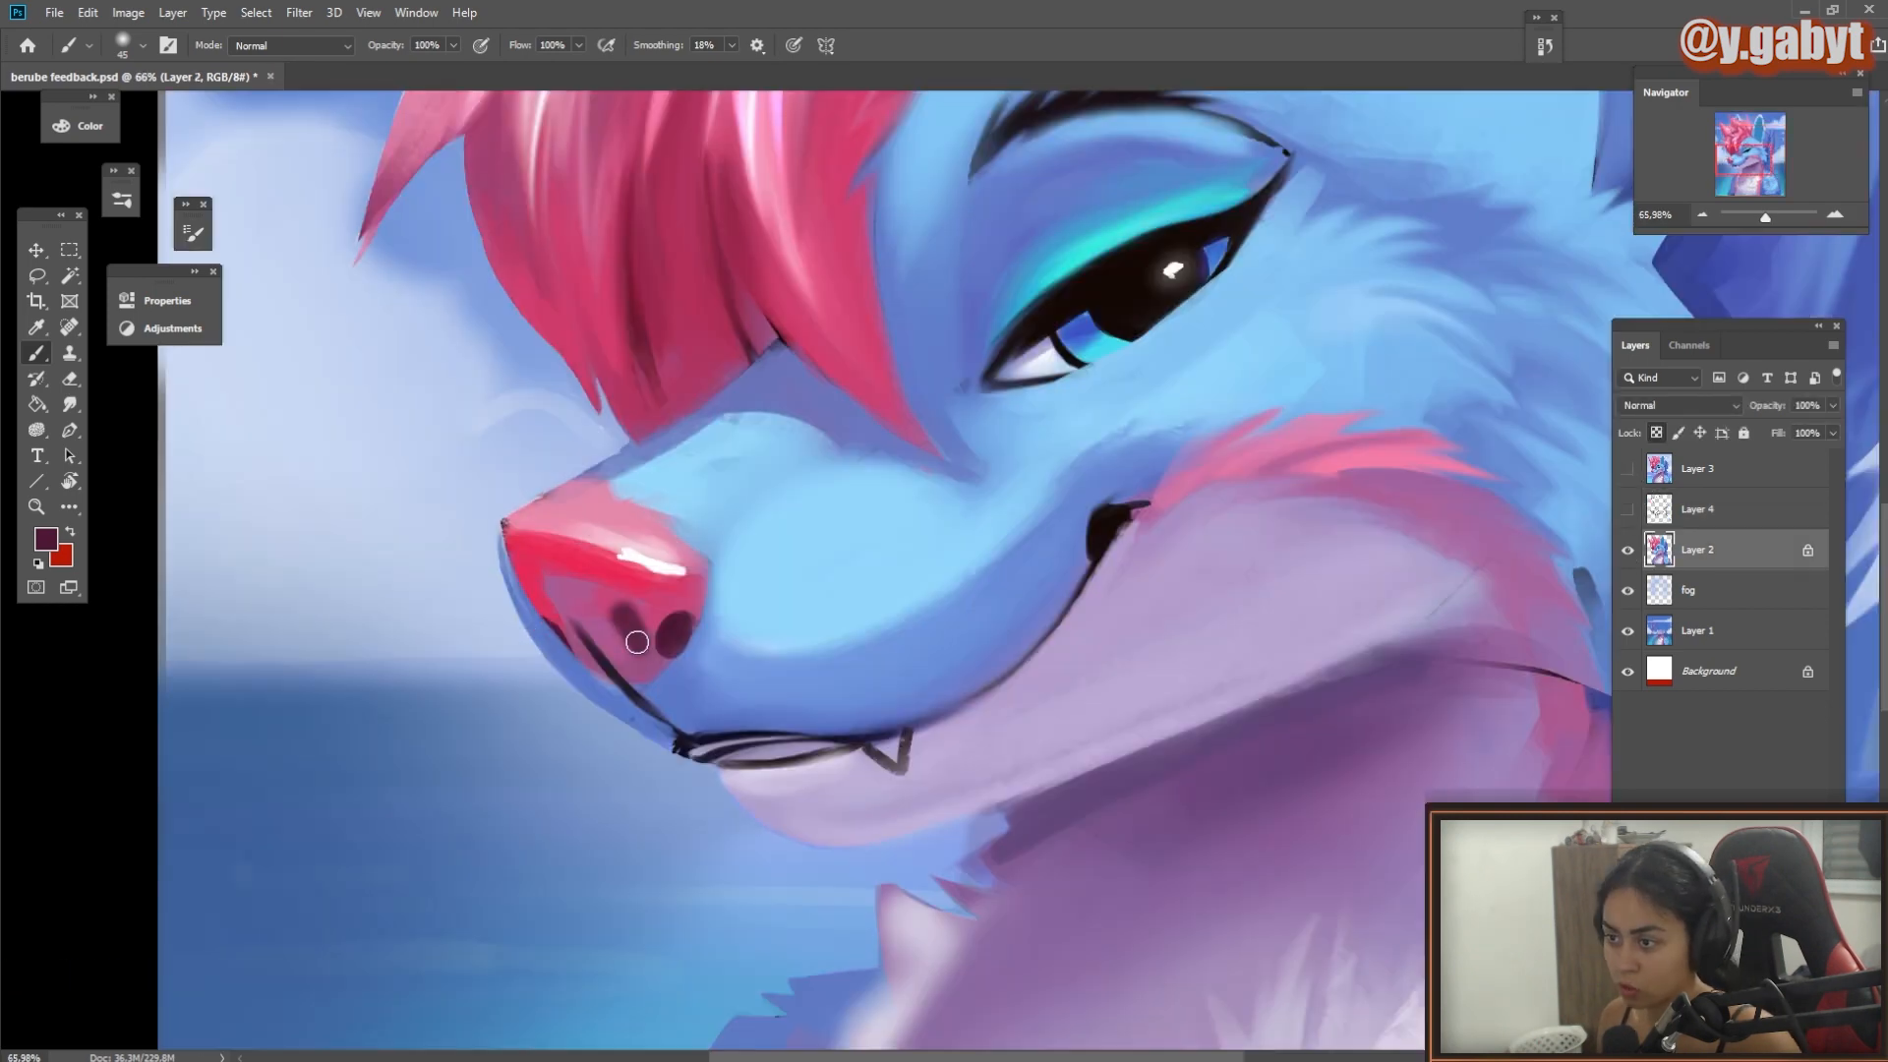
pyautogui.moveTo(637, 643); pyautogui.dragTo(673, 631)
pyautogui.keyDown('alt'); pyautogui.click(645, 670); pyautogui.keyUp('alt')
pyautogui.moveTo(551, 590)
pyautogui.mouseDown()
pyautogui.moveTo(590, 653)
pyautogui.moveTo(521, 582)
pyautogui.moveTo(554, 653)
pyautogui.mouseUp()
pyautogui.keyDown('alt'); pyautogui.click(629, 638); pyautogui.keyUp('alt')
pyautogui.scroll(2, 580, 664)
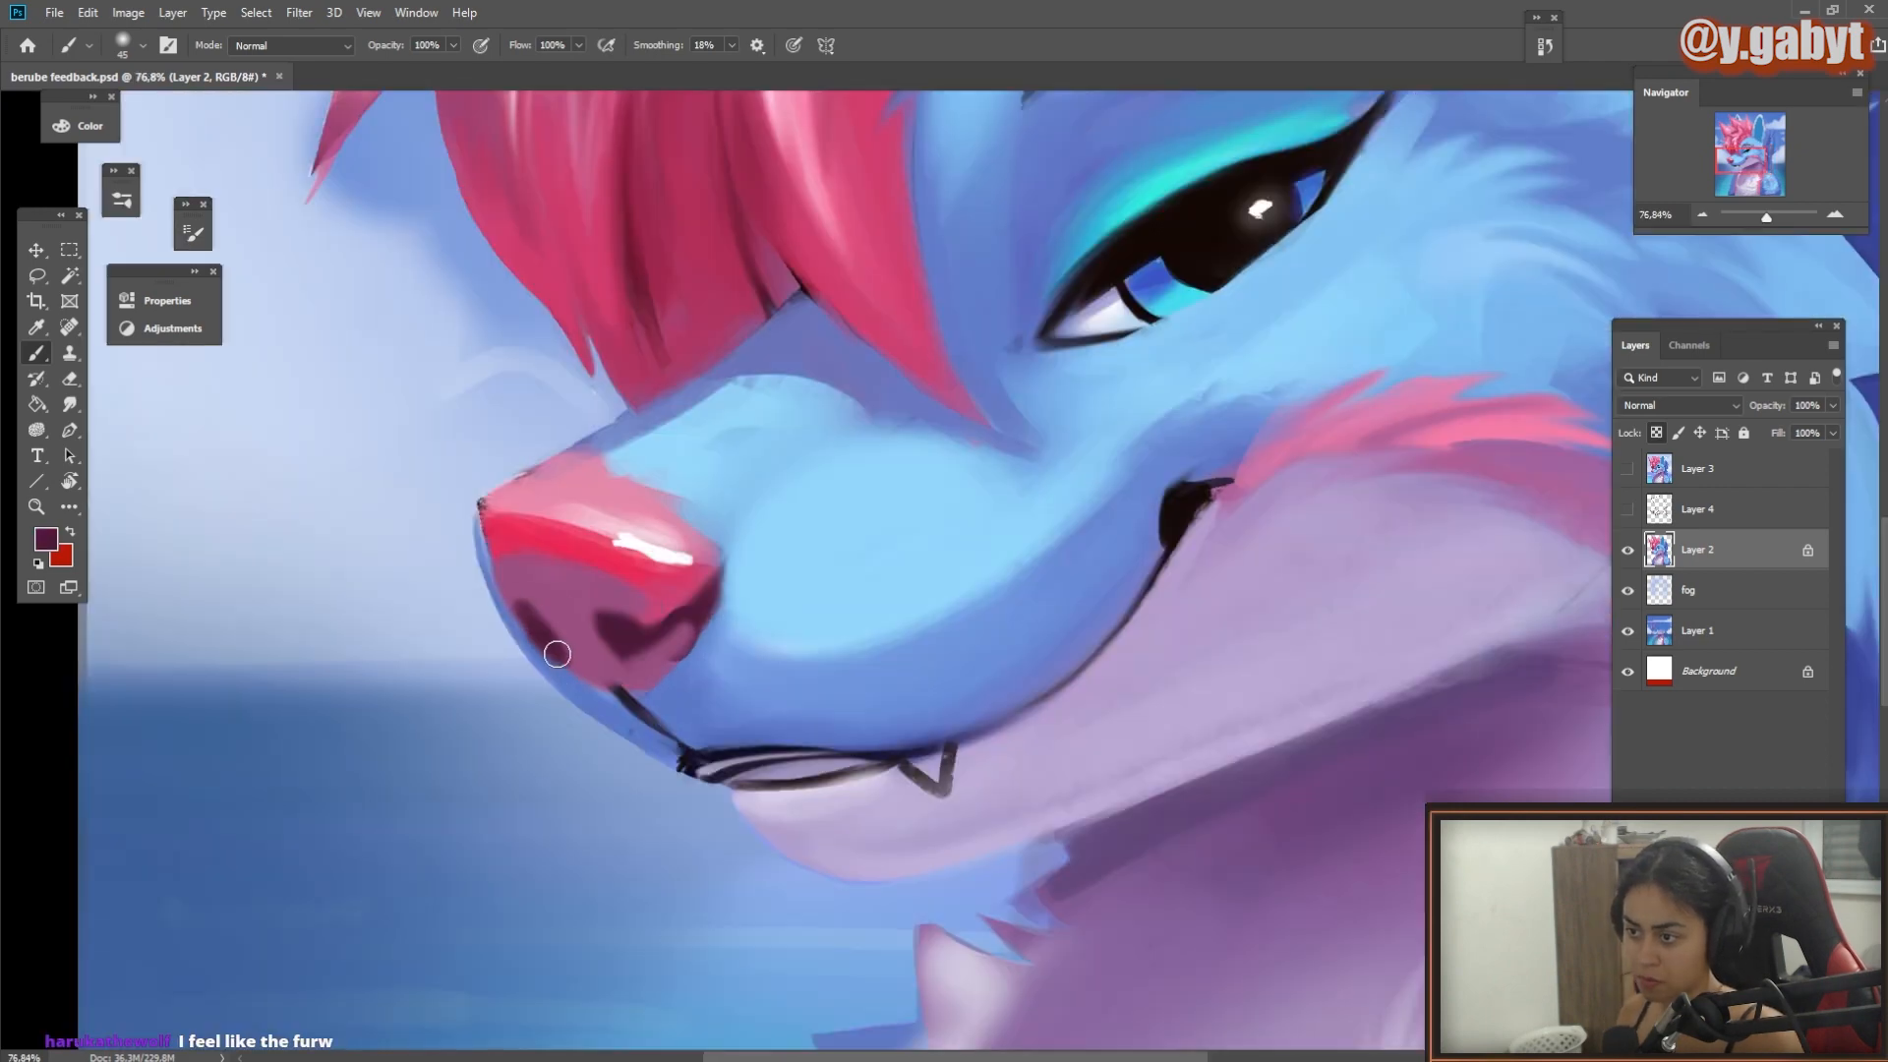
pyautogui.scroll(-6, 592, 664)
pyautogui.scroll(5, 535, 597)
pyautogui.moveTo(600, 551)
pyautogui.mouseDown()
pyautogui.moveTo(679, 592)
pyautogui.moveTo(526, 565)
pyautogui.mouseUp()
# Step: Unlock Layer 2's transparent pixels, erase the nose's outer edge into a cleaner contour, and retouch the front nostril area
pyautogui.click(1657, 433)
pyautogui.press('e')
pyautogui.hotkey('ctrl', 'z')
pyautogui.moveTo(551, 482); pyautogui.dragTo(499, 536)
pyautogui.press('[')
pyautogui.moveTo(499, 551)
pyautogui.mouseDown()
pyautogui.moveTo(602, 562)
pyautogui.moveTo(529, 591)
pyautogui.moveTo(566, 654)
pyautogui.mouseUp()
pyautogui.press('b')
pyautogui.keyDown('alt'); pyautogui.click(582, 596); pyautogui.keyUp('alt')
pyautogui.keyDown('alt'); pyautogui.click(556, 629); pyautogui.keyUp('alt')
pyautogui.moveTo(539, 611); pyautogui.dragTo(552, 622)
pyautogui.scroll(-5, 657, 663)
# Step: Compare against the original on Layer 3, and repaint the top of the nose with soft pink highlights
pyautogui.click(1627, 470)
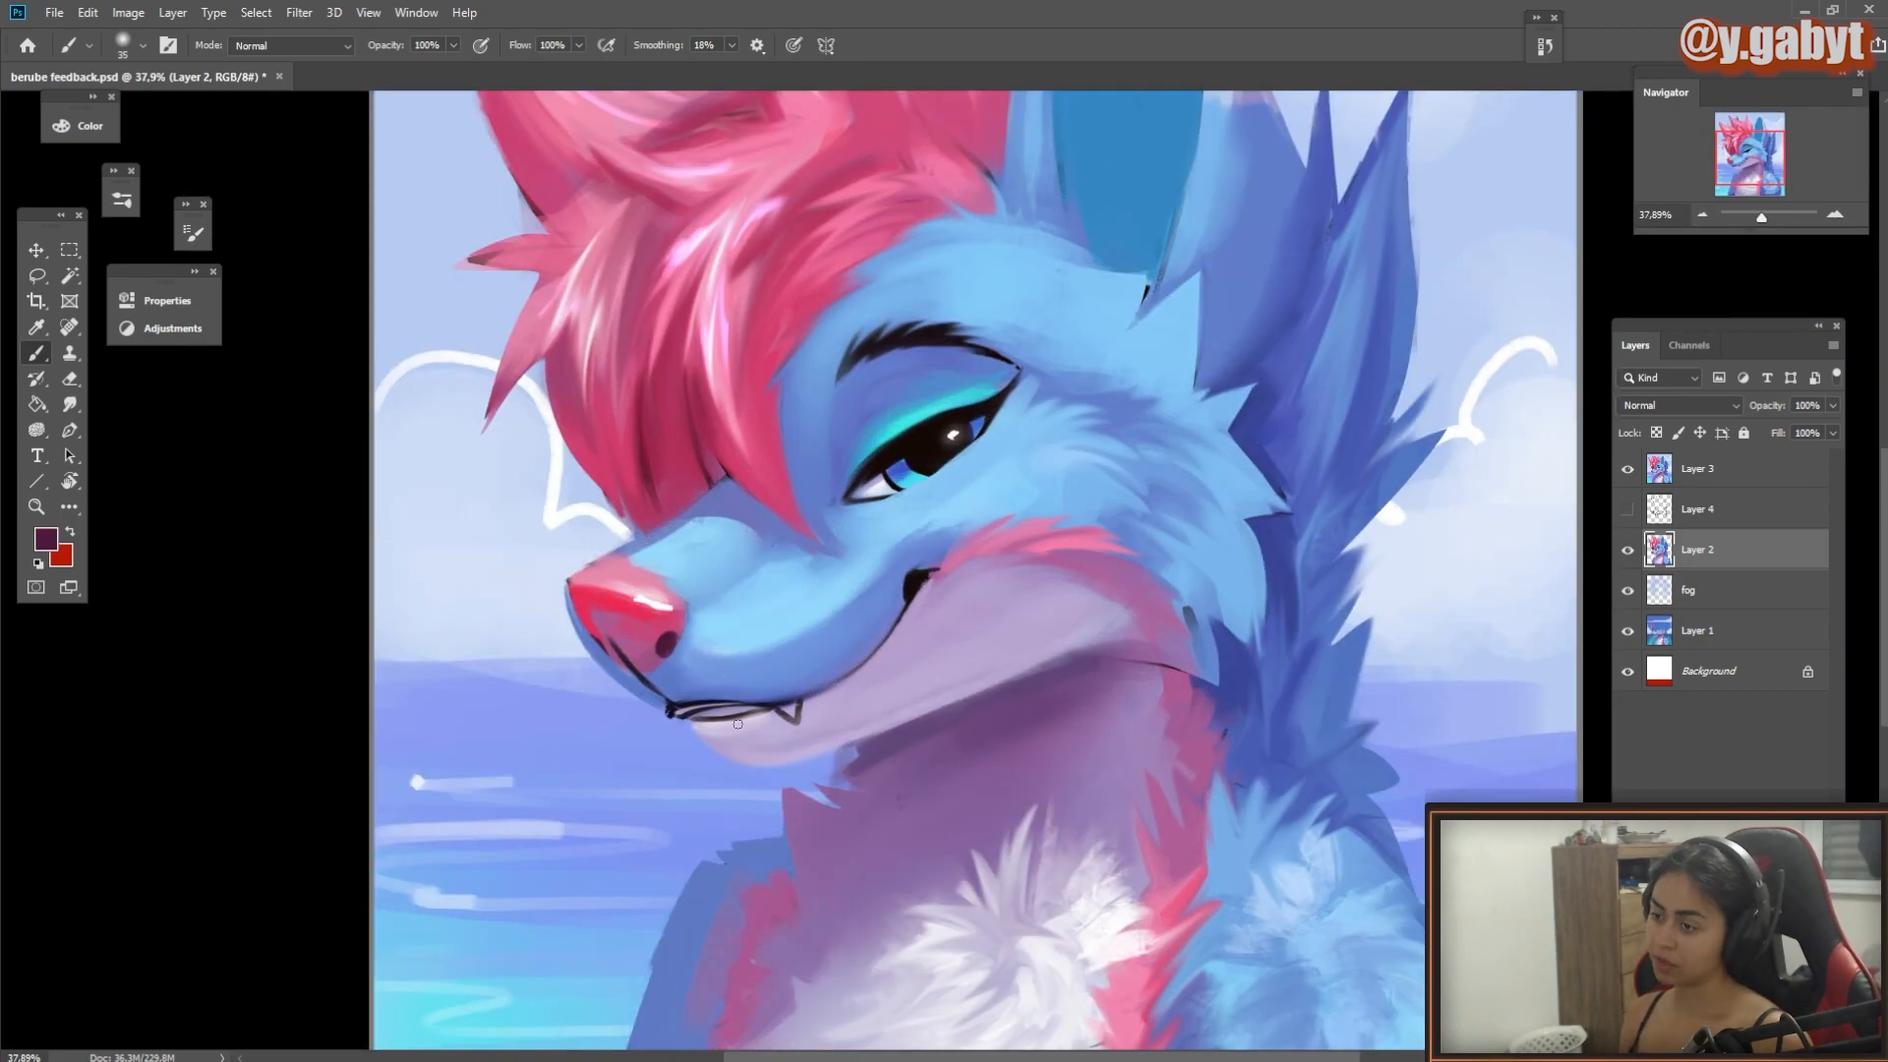
pyautogui.click(1628, 470)
pyautogui.scroll(5, 485, 633)
pyautogui.keyDown('alt'); pyautogui.click(679, 601); pyautogui.keyUp('alt')
pyautogui.click(1628, 469)
pyautogui.click(1628, 469)
pyautogui.moveTo(644, 593); pyautogui.dragTo(783, 613)
pyautogui.keyDown('alt'); pyautogui.click(723, 576); pyautogui.keyUp('alt')
pyautogui.keyDown('alt'); pyautogui.click(738, 570); pyautogui.keyUp('alt')
pyautogui.moveTo(703, 551); pyautogui.dragTo(763, 585)
# Step: Blend the blue shading on the side of the muzzle around the reshaped nose
pyautogui.moveTo(649, 713)
pyautogui.mouseDown()
pyautogui.moveTo(493, 628)
pyautogui.moveTo(905, 590)
pyautogui.moveTo(973, 618)
pyautogui.mouseUp()
pyautogui.moveTo(974, 618); pyautogui.dragTo(790, 631)
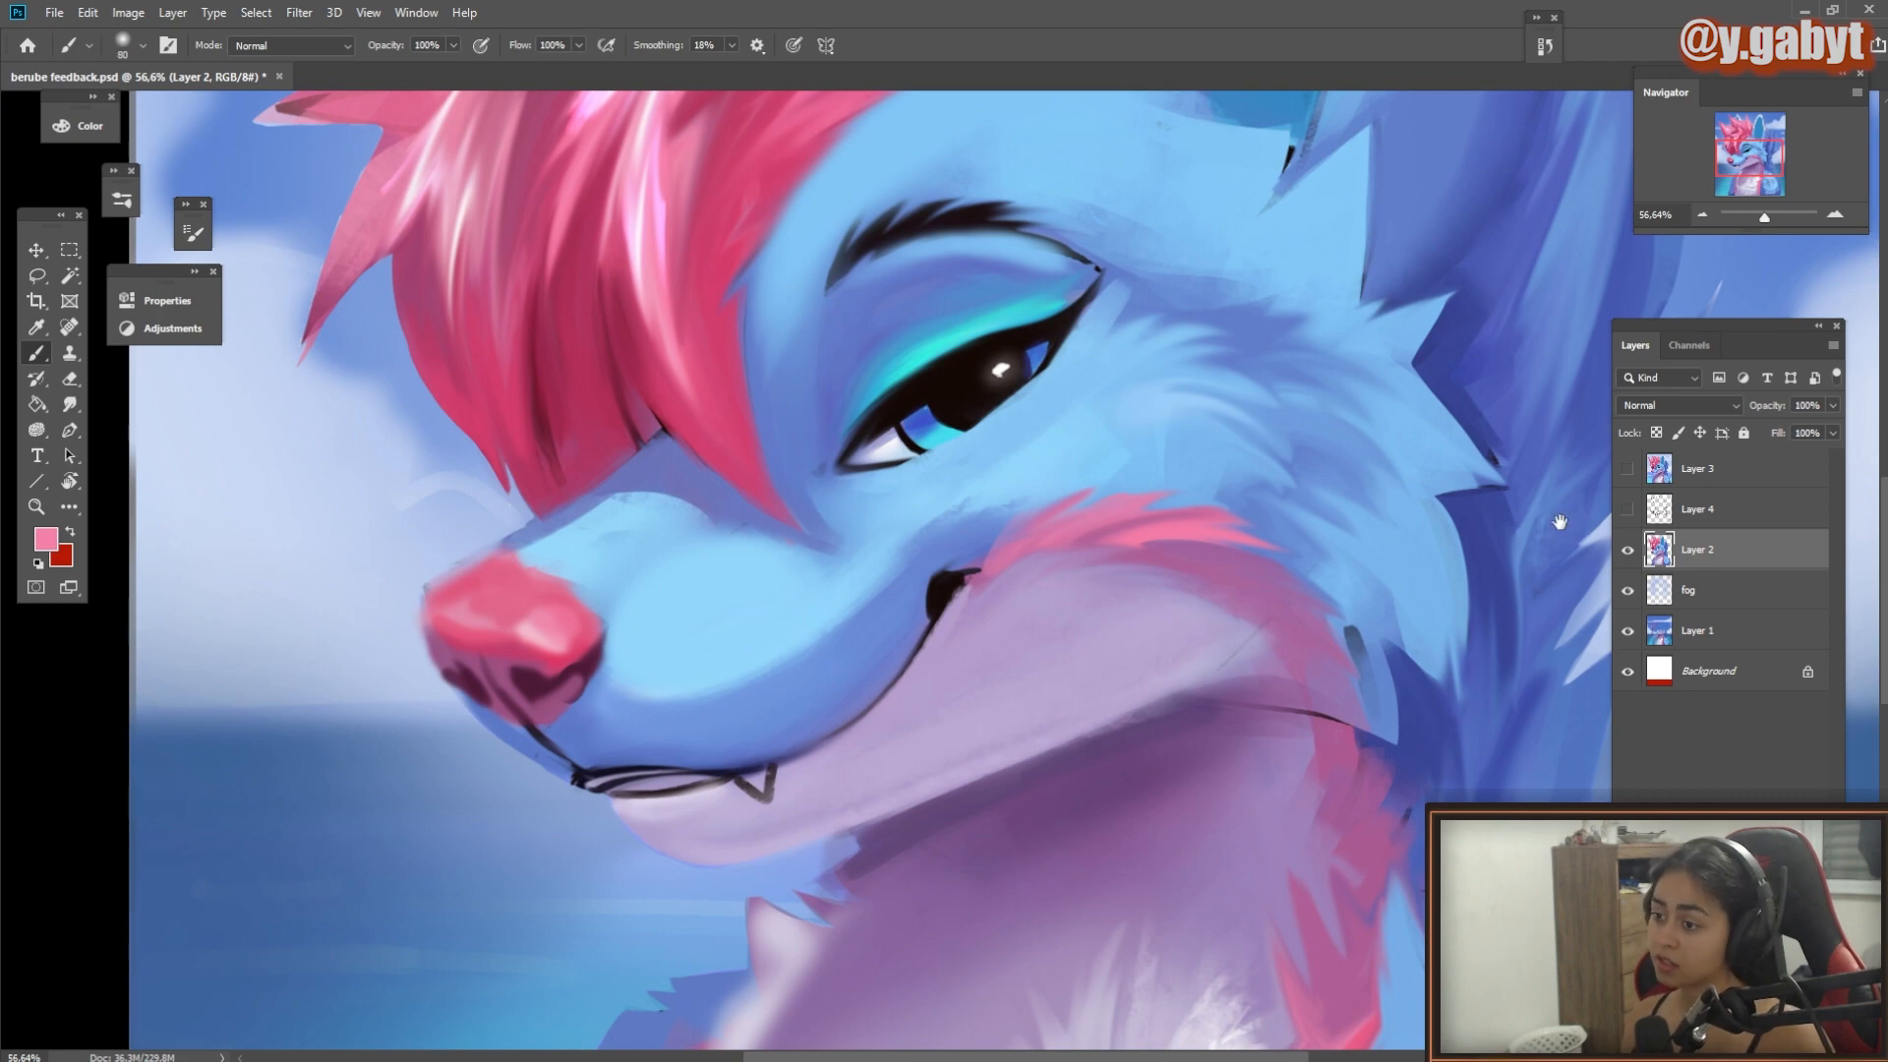
pyautogui.moveTo(925, 612); pyautogui.dragTo(841, 657)
pyautogui.moveTo(907, 224)
pyautogui.mouseDown()
pyautogui.moveTo(974, 823)
pyautogui.moveTo(914, 253)
pyautogui.mouseUp()
pyautogui.moveTo(978, 679); pyautogui.dragTo(1141, 667)
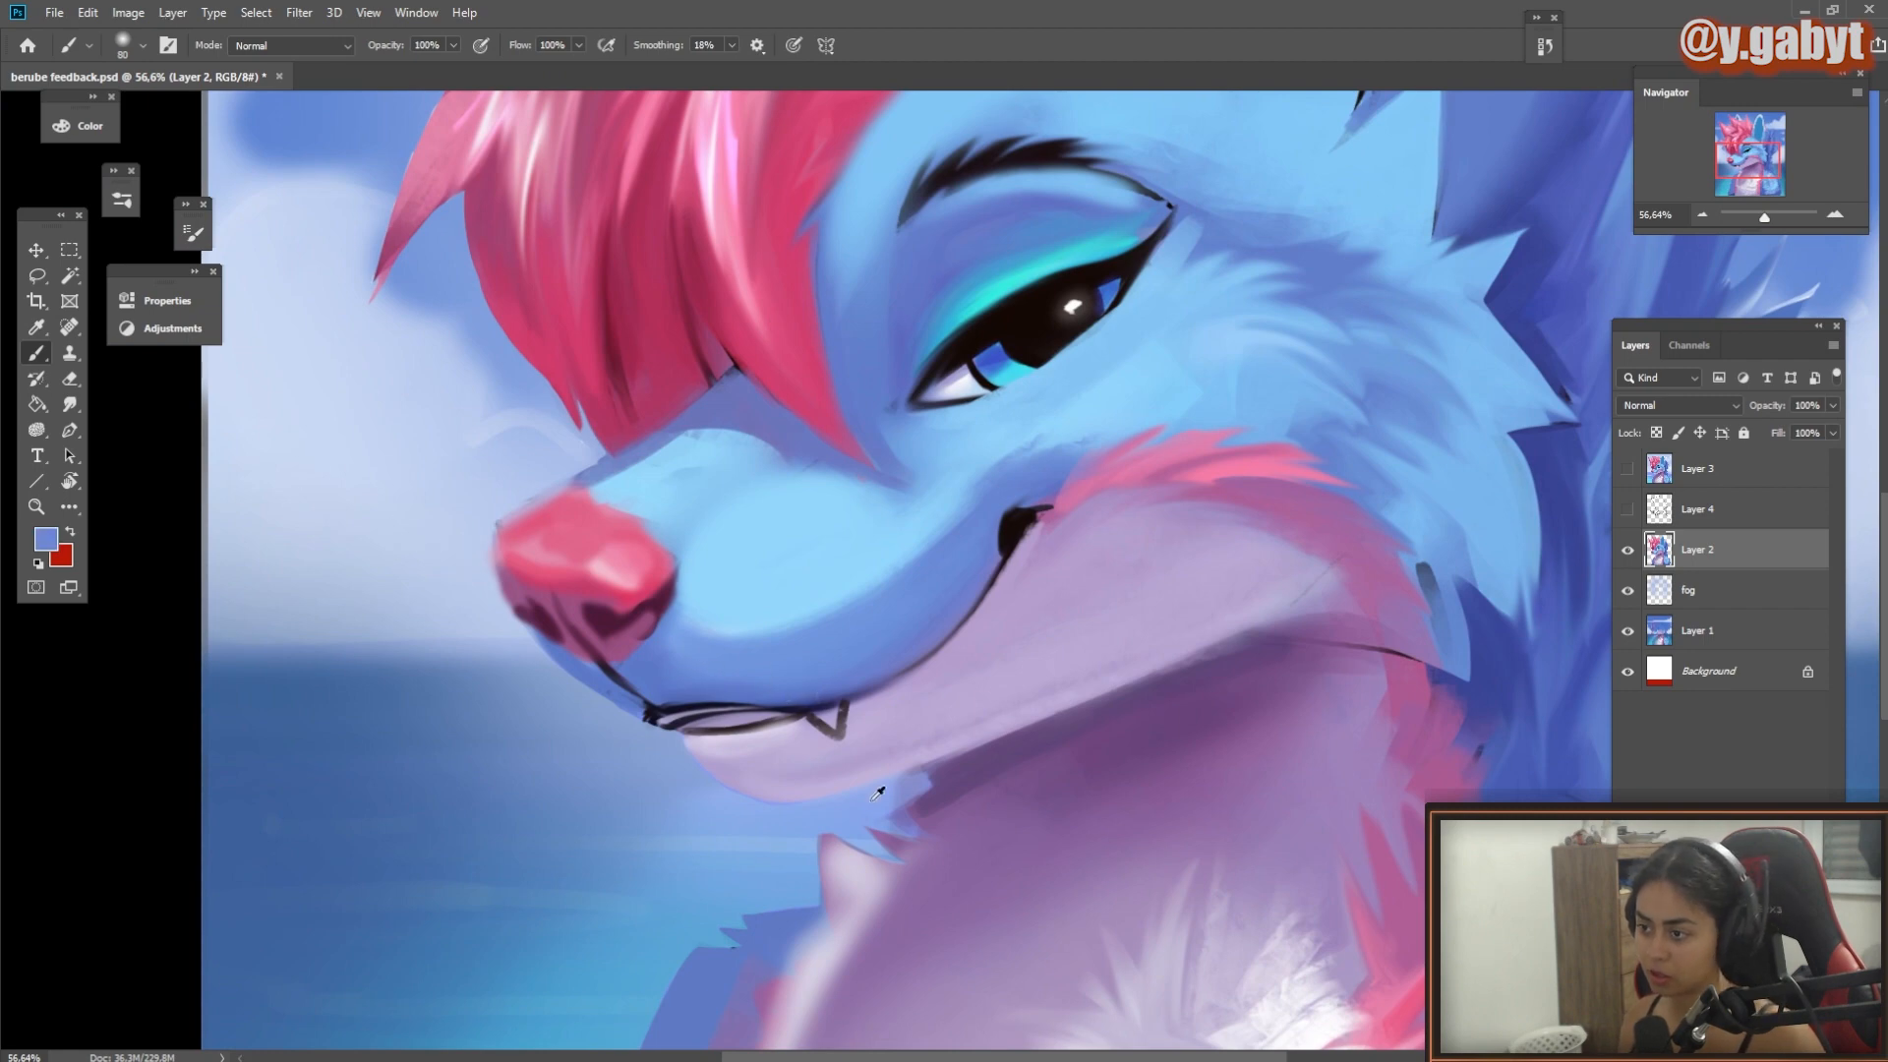
pyautogui.moveTo(877, 793); pyautogui.dragTo(987, 612)
# Step: Brush a pale highlight sampled from the chest fur along the muzzle just above the mouth line
pyautogui.keyDown('alt'); pyautogui.click(1210, 784); pyautogui.keyUp('alt')
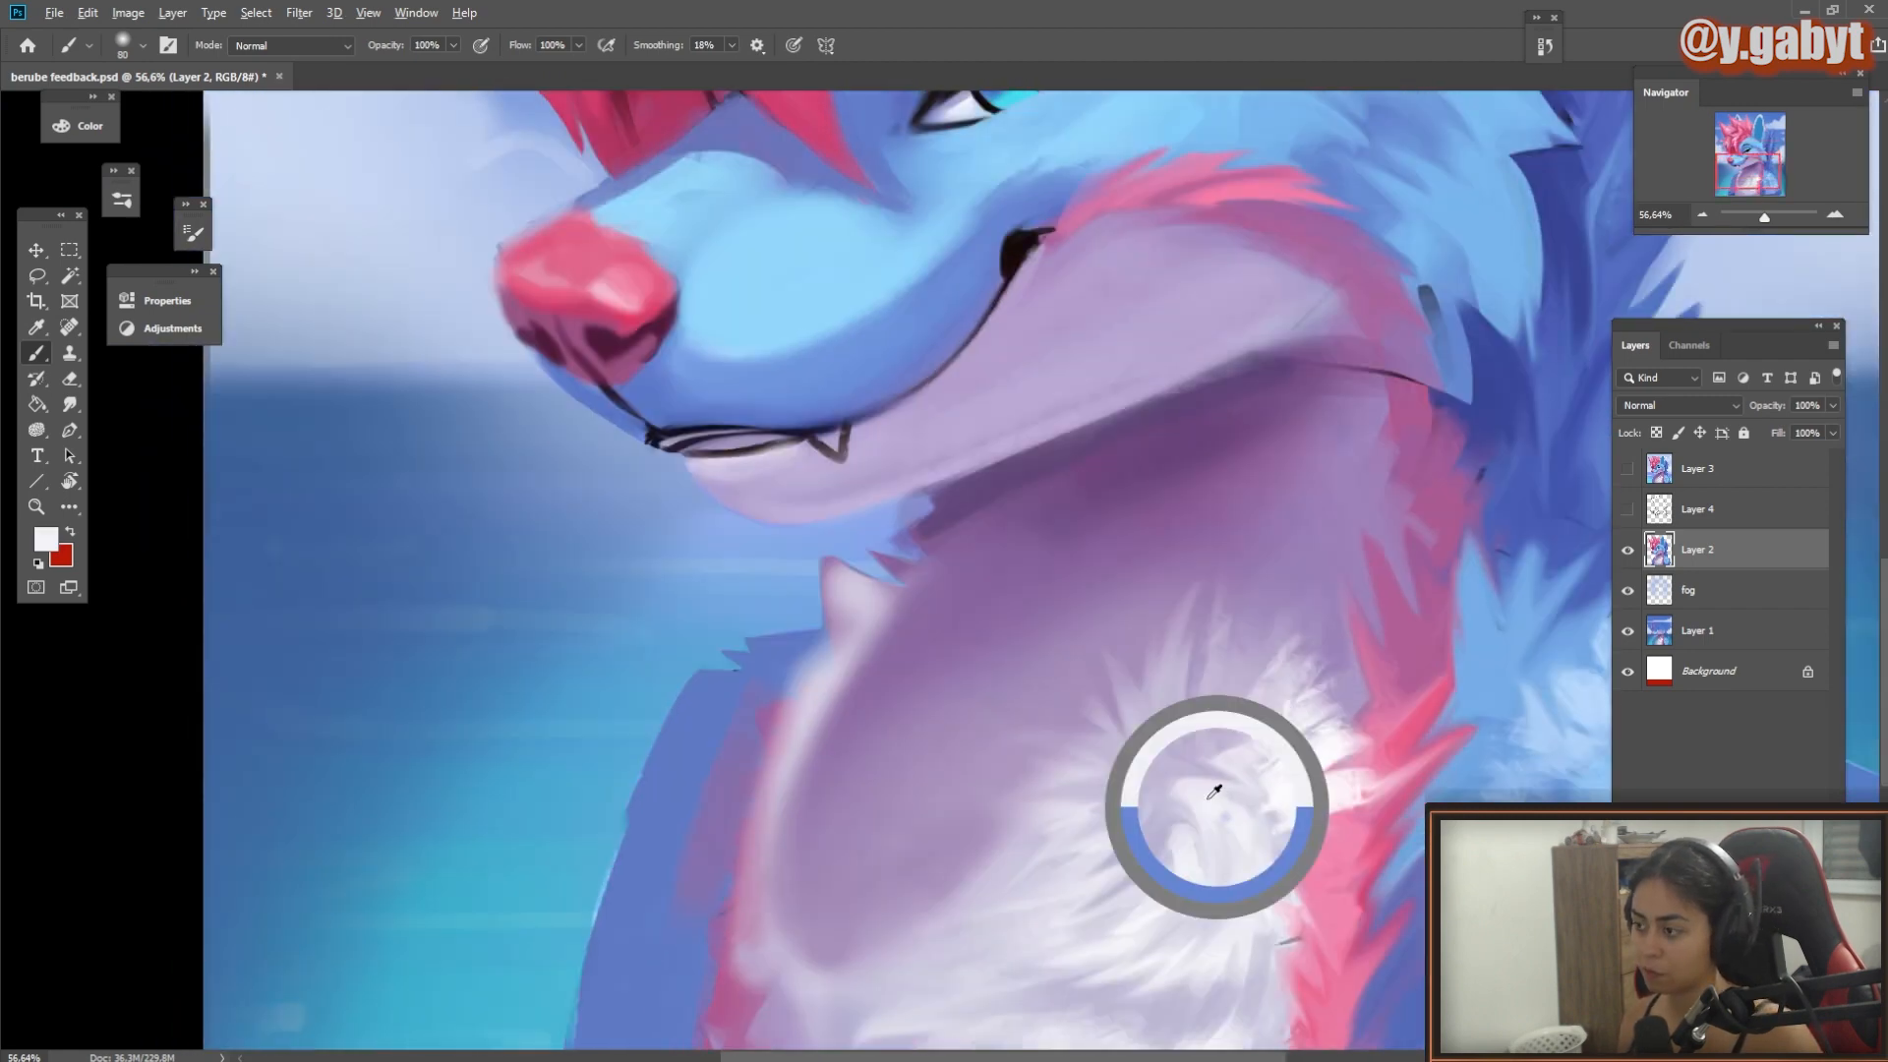
pyautogui.moveTo(766, 407); pyautogui.dragTo(883, 387)
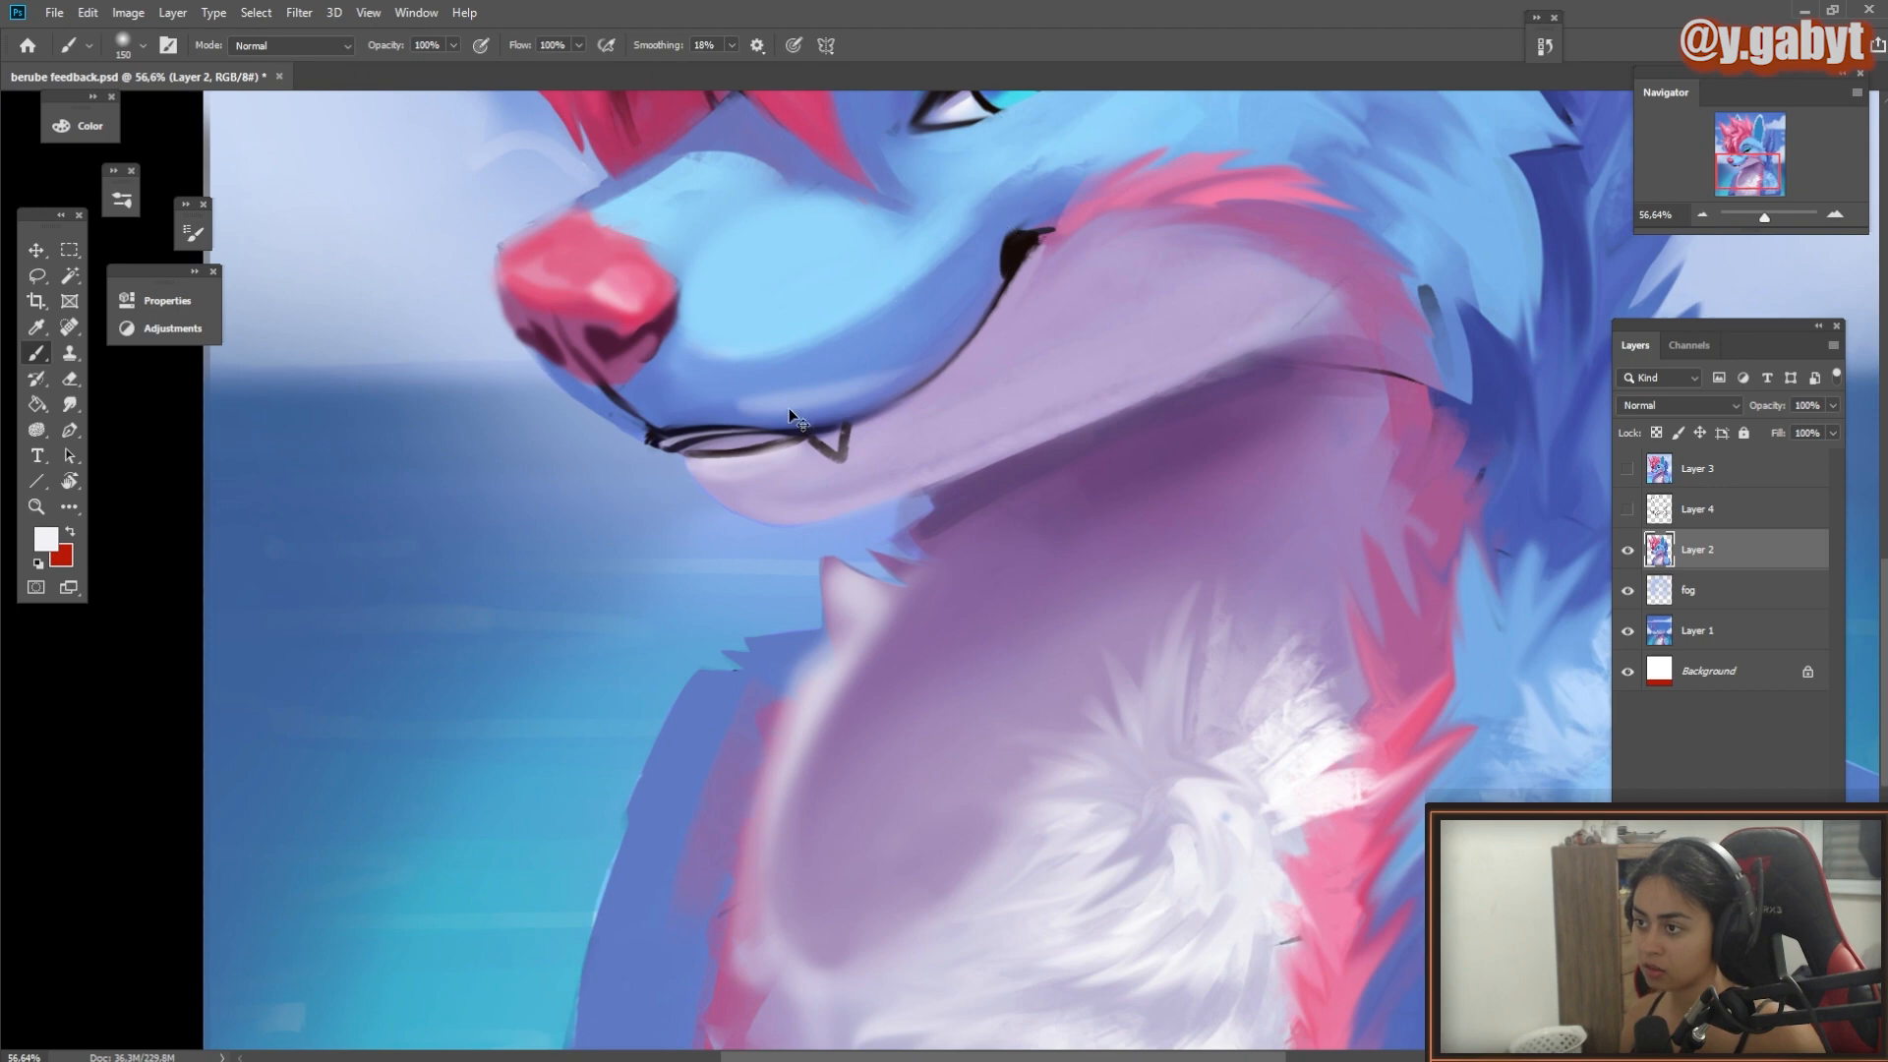
pyautogui.hotkey('ctrl', 'z')
pyautogui.moveTo(760, 411)
pyautogui.mouseDown()
pyautogui.moveTo(869, 395)
pyautogui.moveTo(693, 401)
pyautogui.mouseUp()
pyautogui.moveTo(631, 422)
pyautogui.mouseDown()
pyautogui.moveTo(563, 372)
pyautogui.moveTo(634, 439)
pyautogui.mouseUp()
pyautogui.keyDown('alt'); pyautogui.click(556, 370); pyautogui.keyUp('alt')
pyautogui.keyDown('alt'); pyautogui.click(671, 441); pyautogui.keyUp('alt')
pyautogui.press('[')
pyautogui.press('[')
pyautogui.press('[')
pyautogui.press('[')
pyautogui.press('[')
pyautogui.press('[')
# Step: Blend sampled colours over the muzzle with a larger brush, and undo the final stroke
pyautogui.keyDown('alt'); pyautogui.click(773, 526); pyautogui.keyUp('alt')
pyautogui.press(']')
pyautogui.press(']')
pyautogui.press(']')
pyautogui.press(']')
pyautogui.press(']')
pyautogui.press(']')
pyautogui.press(']')
pyautogui.press(']')
pyautogui.moveTo(764, 491)
pyautogui.mouseDown()
pyautogui.moveTo(738, 495)
pyautogui.moveTo(875, 482)
pyautogui.moveTo(718, 462)
pyautogui.mouseUp()
pyautogui.moveTo(786, 404)
pyautogui.mouseDown()
pyautogui.moveTo(653, 400)
pyautogui.moveTo(787, 404)
pyautogui.moveTo(714, 509)
pyautogui.moveTo(651, 493)
pyautogui.moveTo(776, 464)
pyautogui.moveTo(788, 614)
pyautogui.moveTo(800, 594)
pyautogui.moveTo(763, 596)
pyautogui.moveTo(799, 598)
pyautogui.moveTo(763, 582)
pyautogui.moveTo(787, 550)
pyautogui.moveTo(733, 541)
pyautogui.moveTo(841, 543)
pyautogui.moveTo(822, 607)
pyautogui.mouseUp()
pyautogui.hotkey('ctrl', 'z')
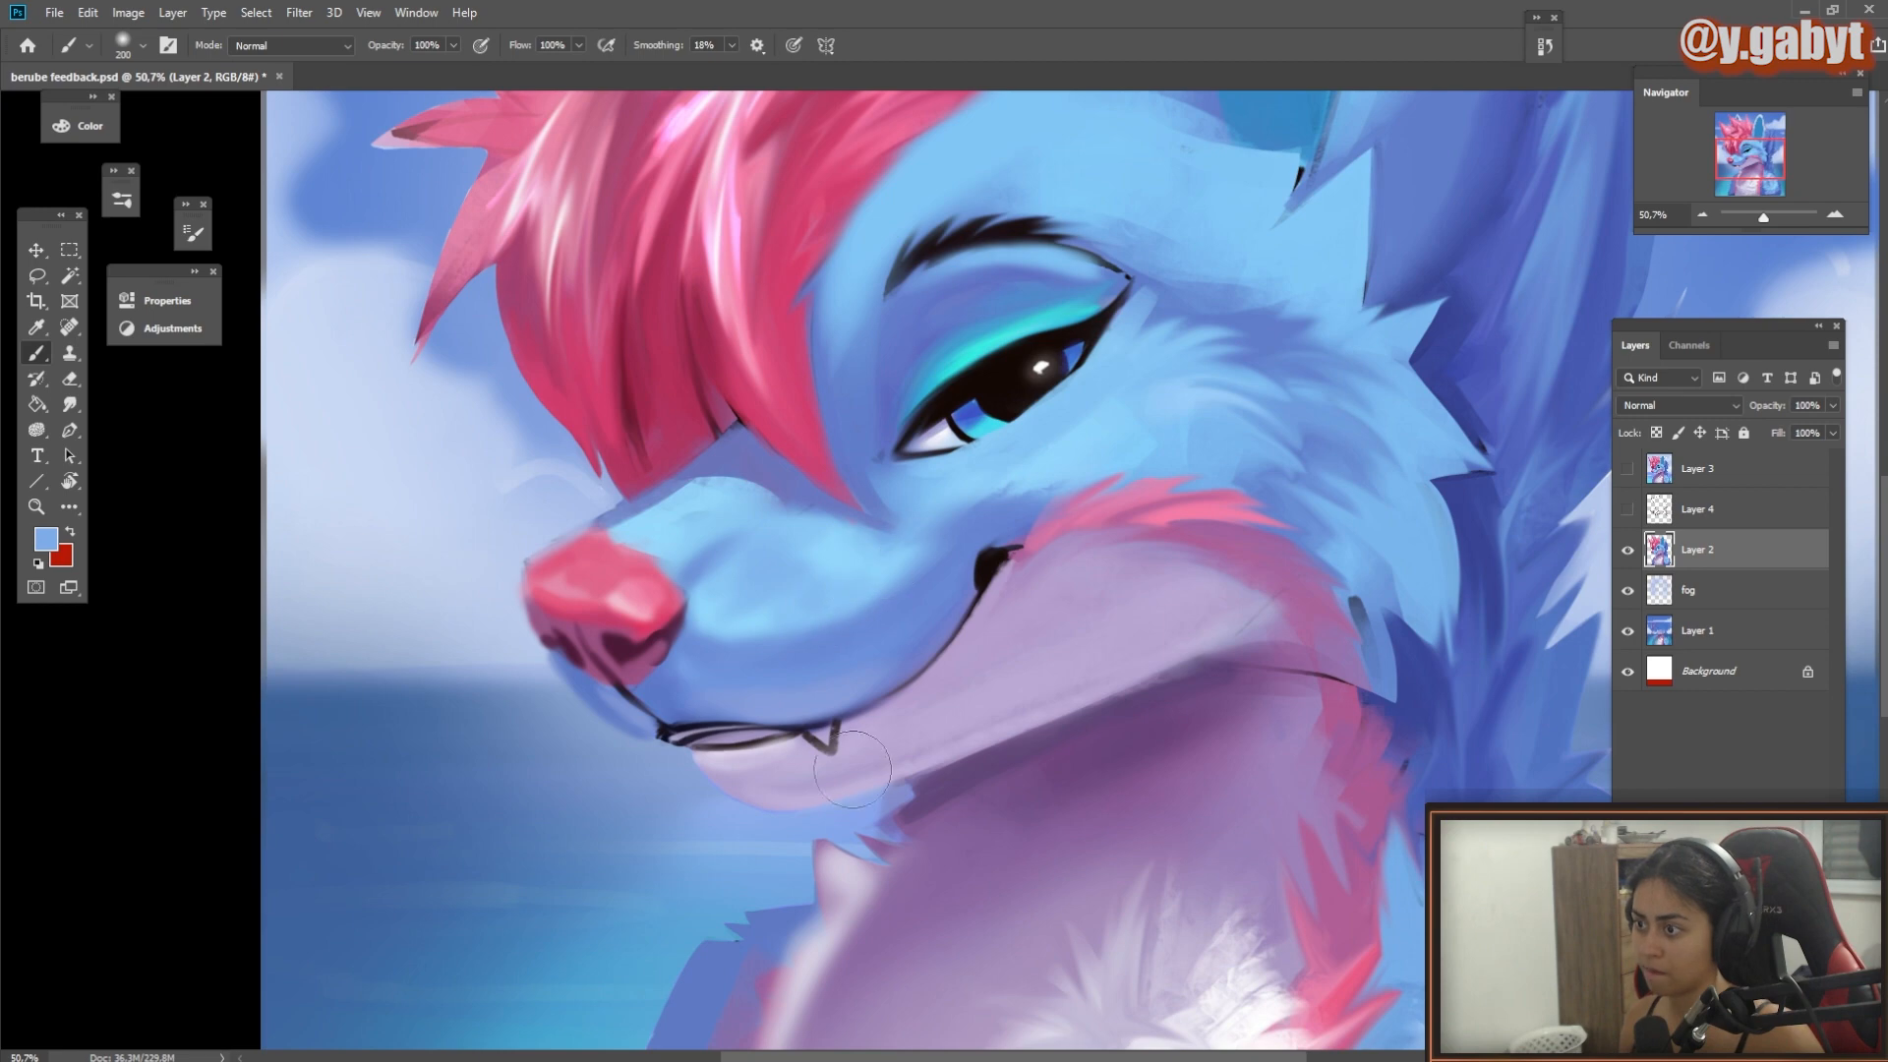
# Step: Add light blue highlight strokes to the top and side of the muzzle behind the nose
pyautogui.moveTo(684, 506); pyautogui.dragTo(676, 521)
pyautogui.moveTo(656, 687)
pyautogui.mouseDown()
pyautogui.moveTo(518, 653)
pyautogui.moveTo(659, 678)
pyautogui.mouseUp()
pyautogui.keyDown('alt'); pyautogui.click(710, 555); pyautogui.keyUp('alt')
pyautogui.moveTo(683, 571)
pyautogui.mouseDown()
pyautogui.moveTo(728, 543)
pyautogui.moveTo(772, 580)
pyautogui.moveTo(762, 595)
pyautogui.mouseUp()
pyautogui.moveTo(909, 538); pyautogui.dragTo(768, 662)
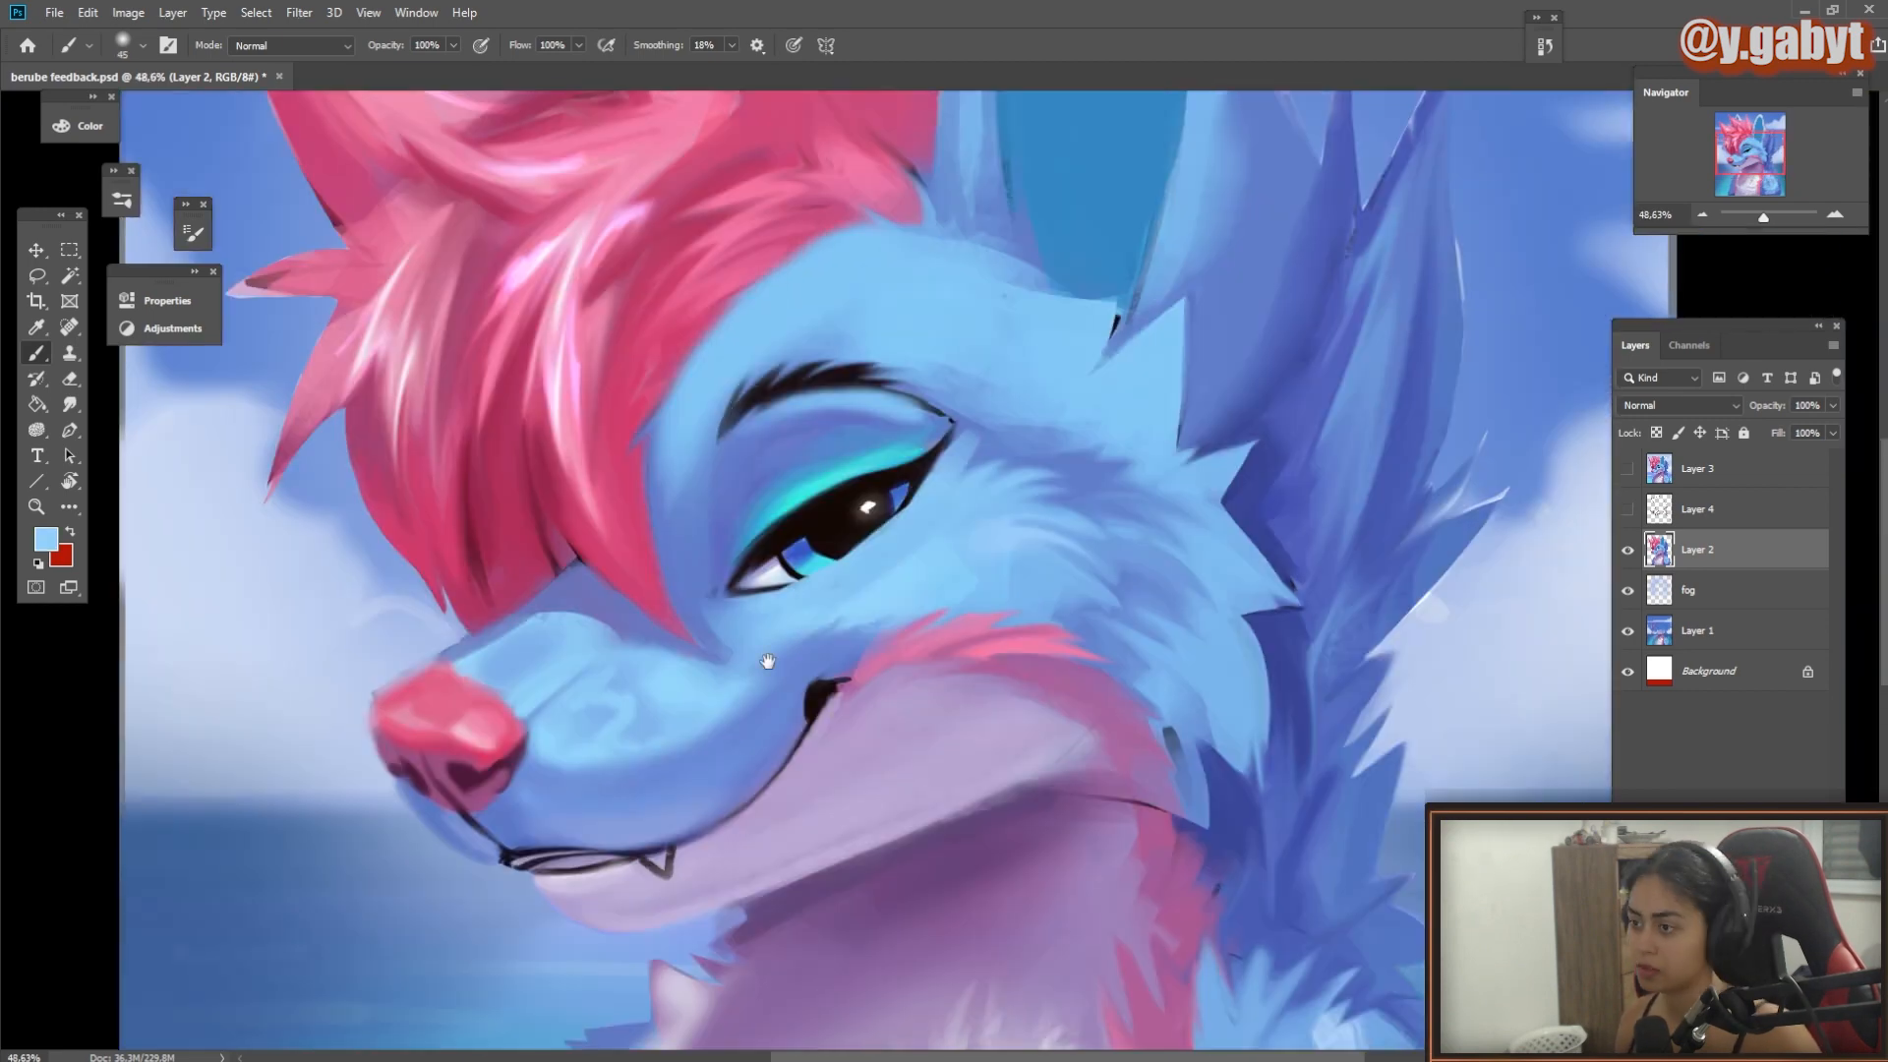
# Step: Try dark lines beside the eye's inner corner and along the nearby hair, then undo them
pyautogui.keyDown('alt'); pyautogui.click(788, 536); pyautogui.keyUp('alt')
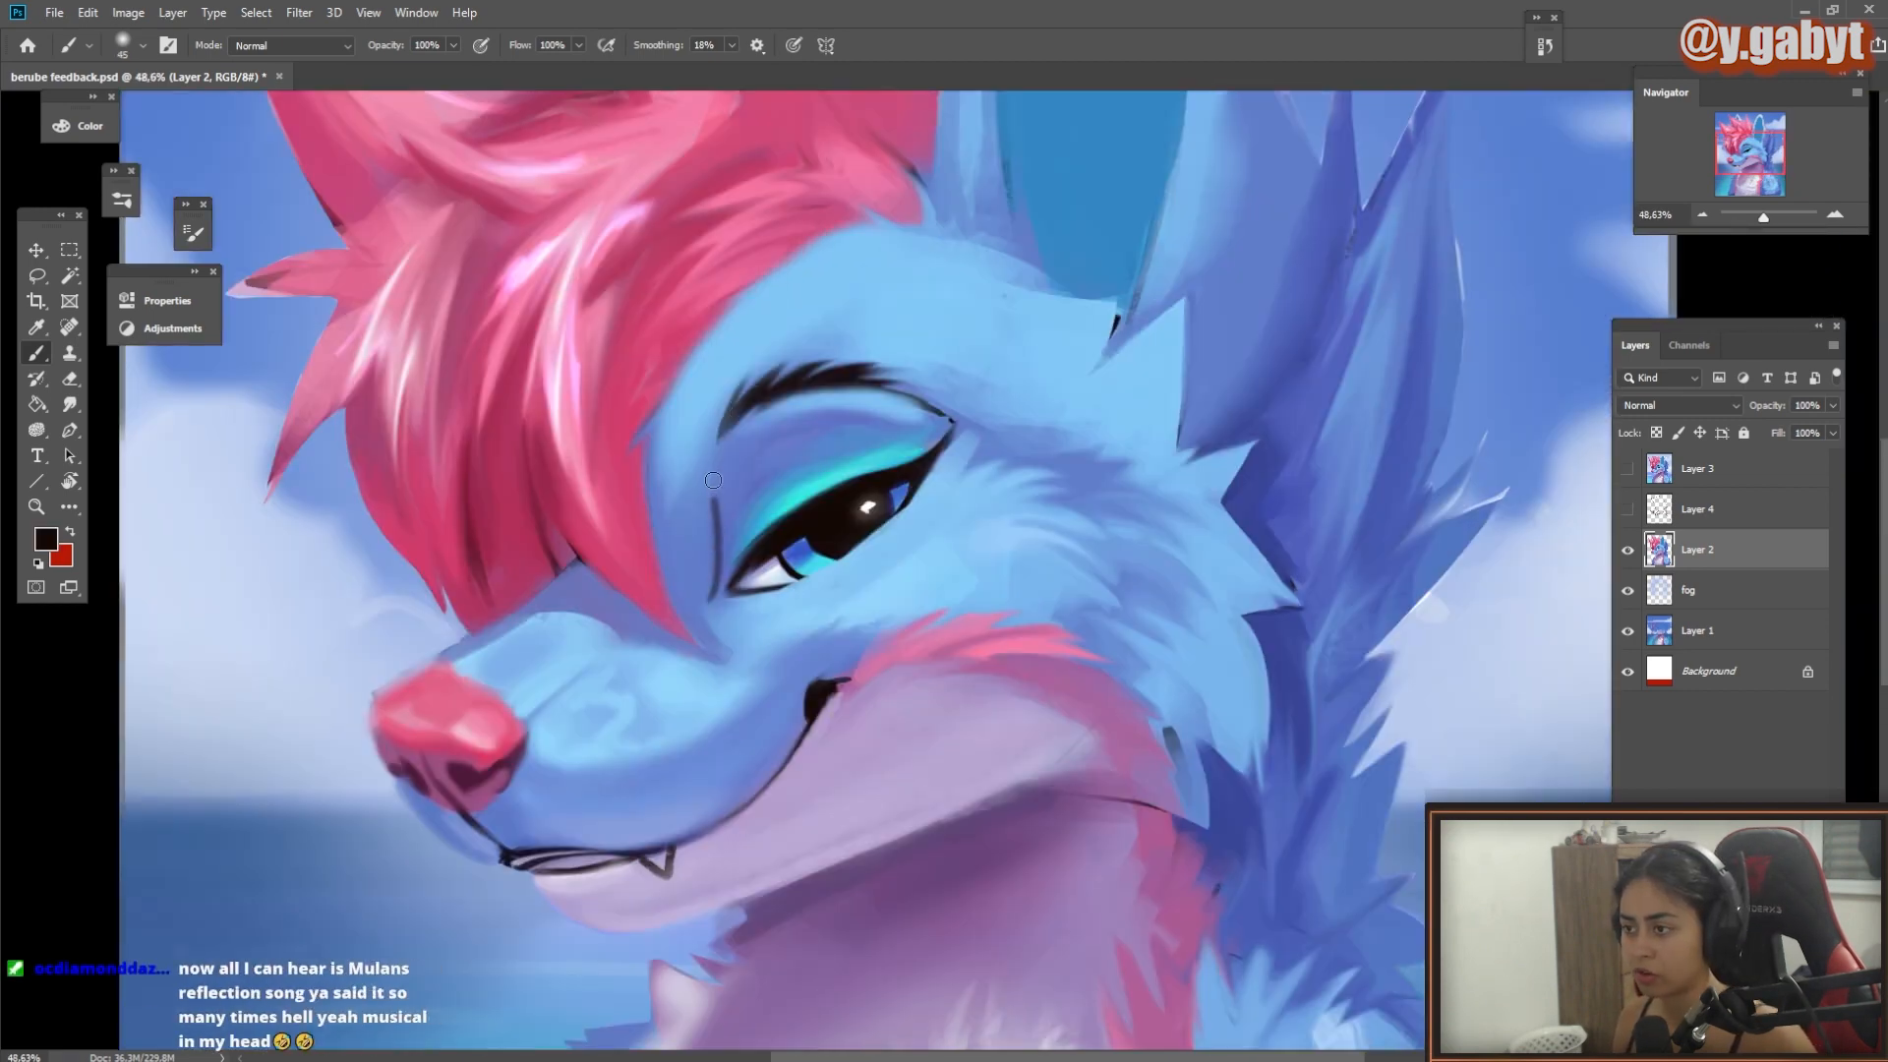
pyautogui.hotkey('ctrl', 'z')
pyautogui.moveTo(893, 583)
pyautogui.mouseDown()
pyautogui.moveTo(754, 528)
pyautogui.moveTo(937, 580)
pyautogui.mouseUp()
pyautogui.moveTo(591, 571)
pyautogui.mouseDown()
pyautogui.moveTo(657, 697)
pyautogui.moveTo(668, 542)
pyautogui.moveTo(722, 425)
pyautogui.moveTo(1028, 406)
pyautogui.moveTo(934, 512)
pyautogui.moveTo(638, 747)
pyautogui.moveTo(651, 516)
pyautogui.mouseUp()
pyautogui.hotkey('ctrl', 'z')
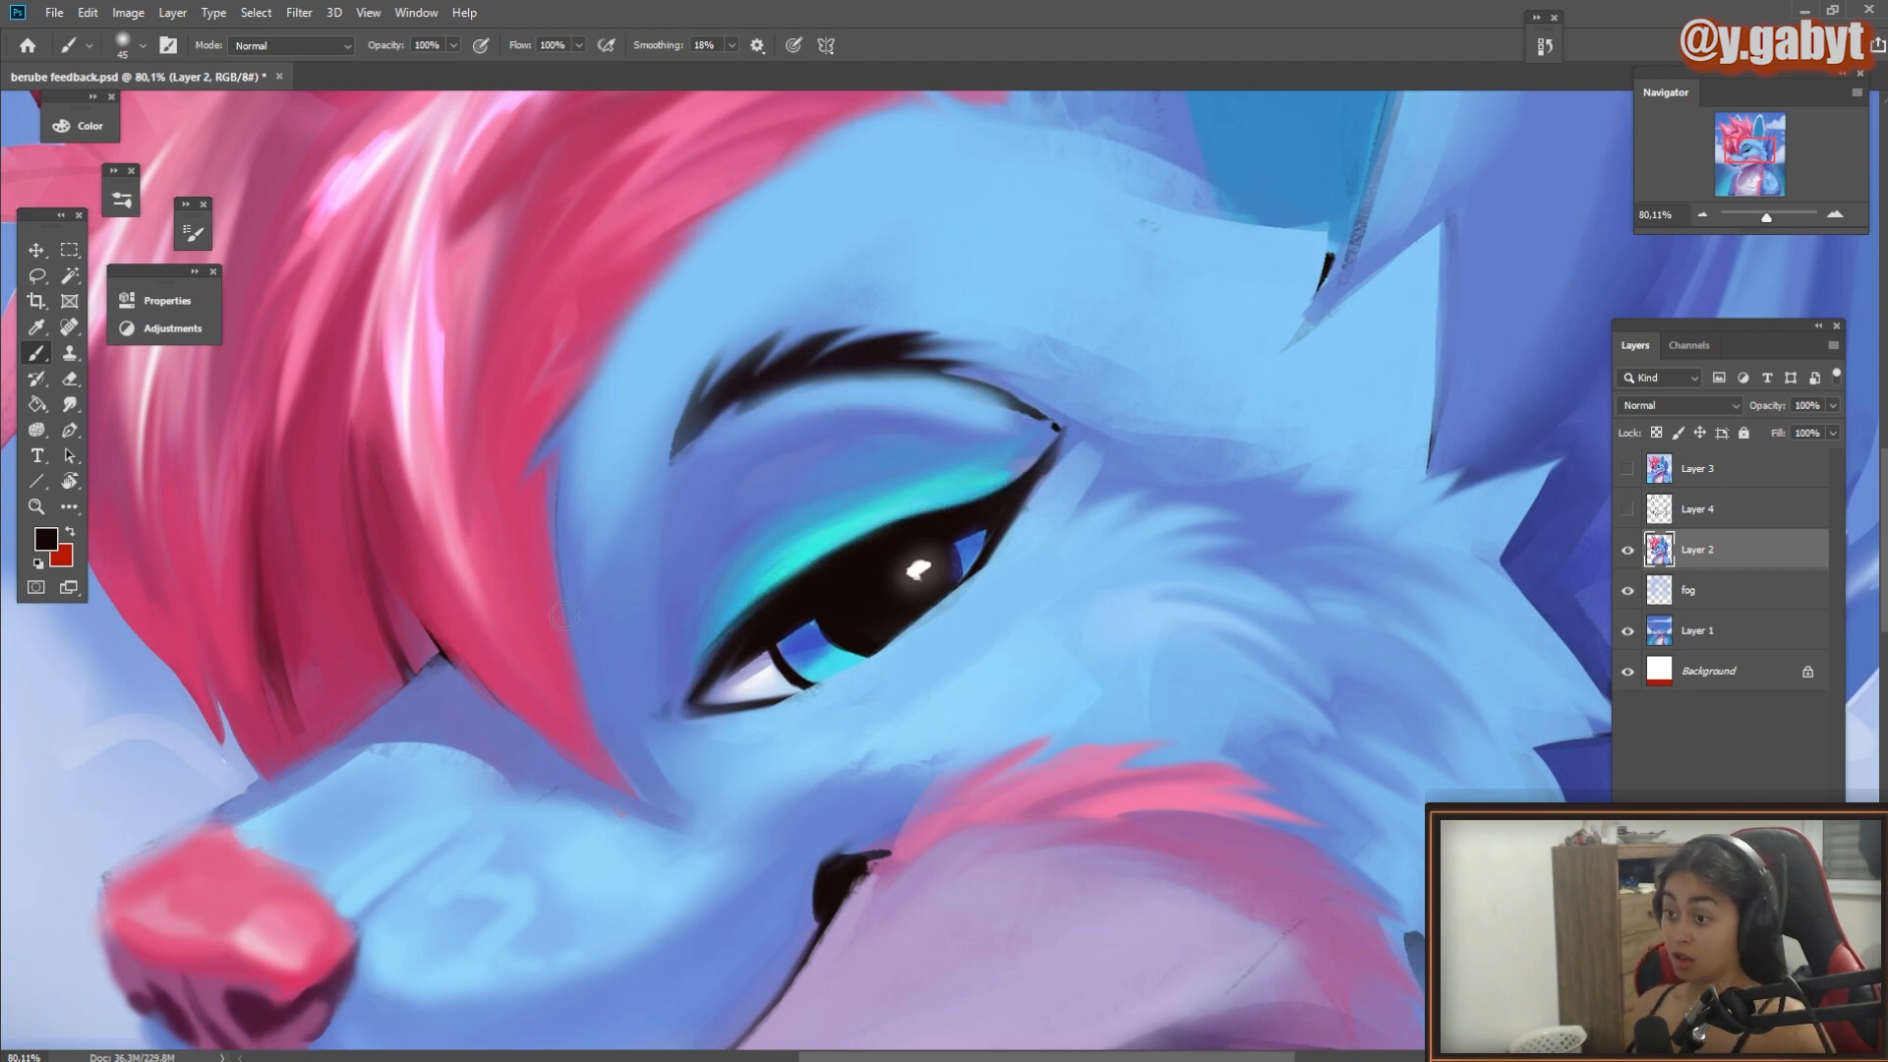
# Step: Paint soft pink light sampled from the hair onto the inner side of the eyelid and blend its edges
pyautogui.keyDown('alt'); pyautogui.click(522, 564); pyautogui.keyUp('alt')
pyautogui.press(']')
pyautogui.press(']')
pyautogui.press(']')
pyautogui.press(']')
pyautogui.press(']')
pyautogui.press(']')
pyautogui.press(']')
pyautogui.press(']')
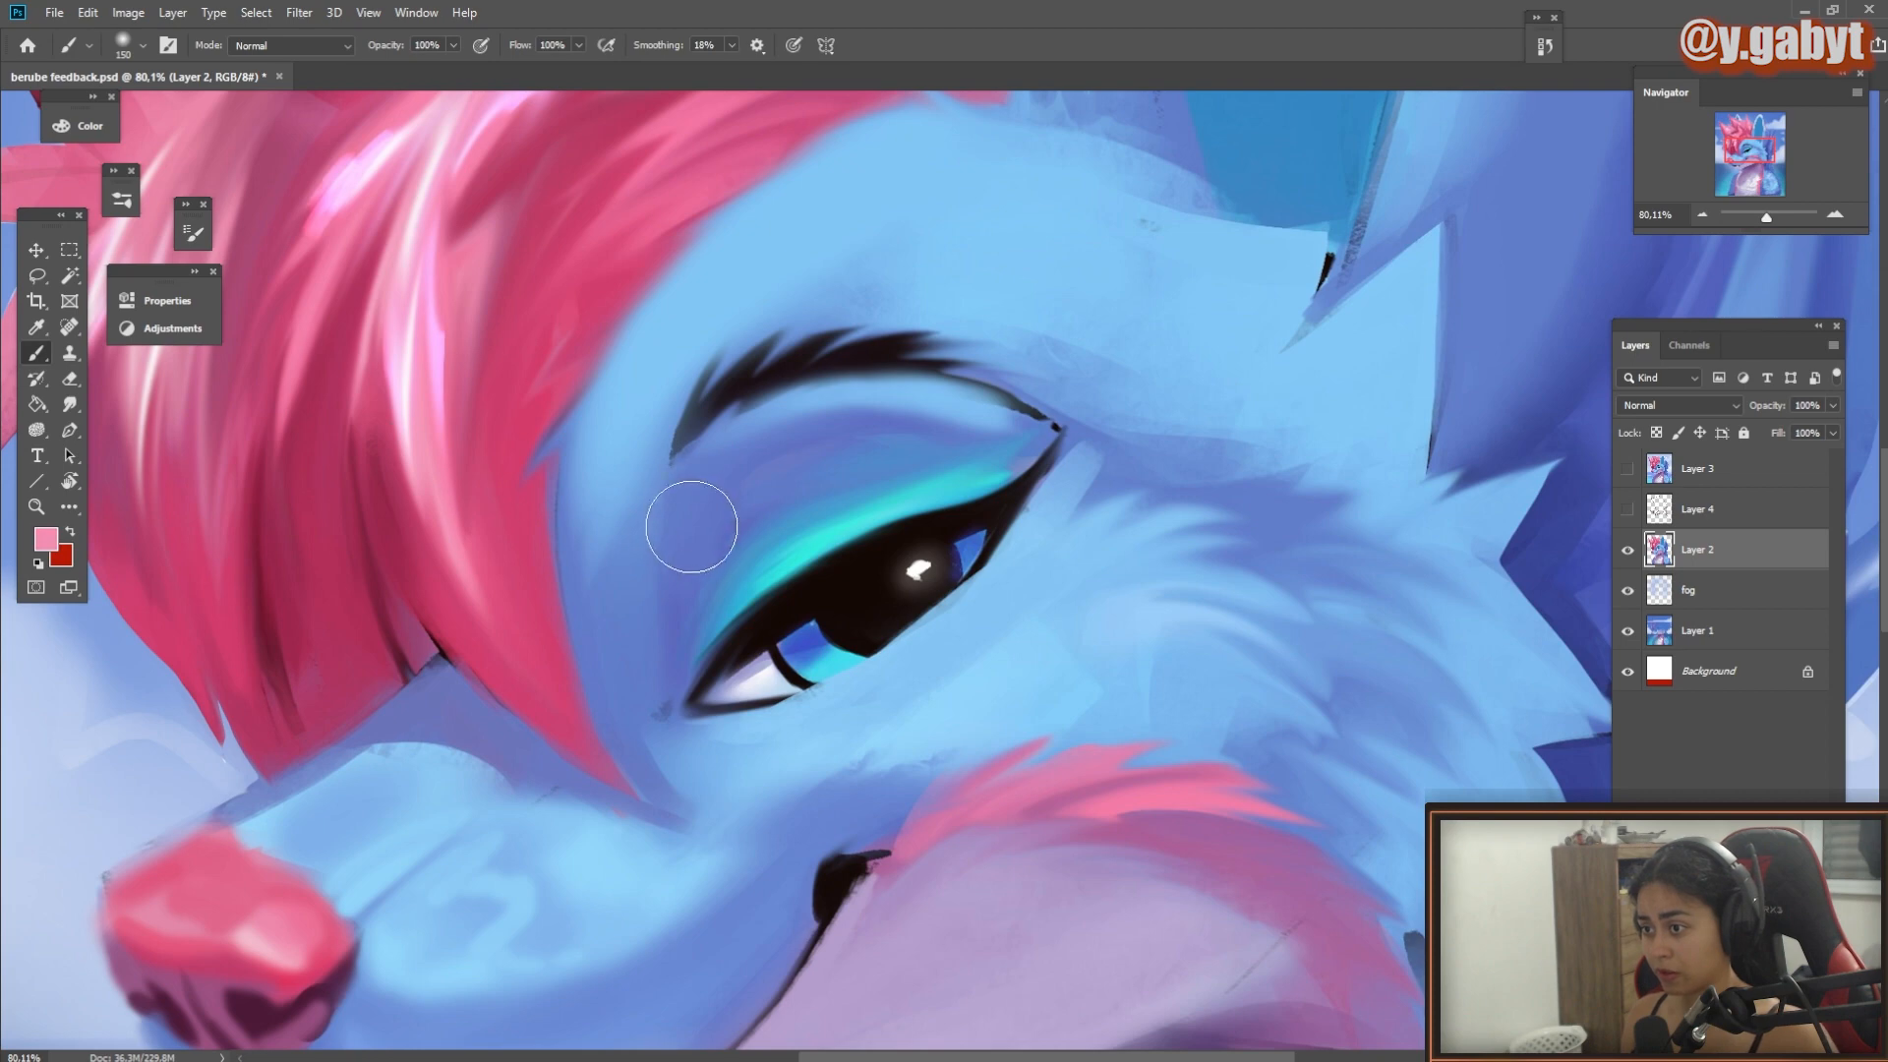
pyautogui.moveTo(694, 487); pyautogui.dragTo(700, 601)
pyautogui.hotkey('ctrl', 'z')
pyautogui.moveTo(708, 482); pyautogui.dragTo(703, 620)
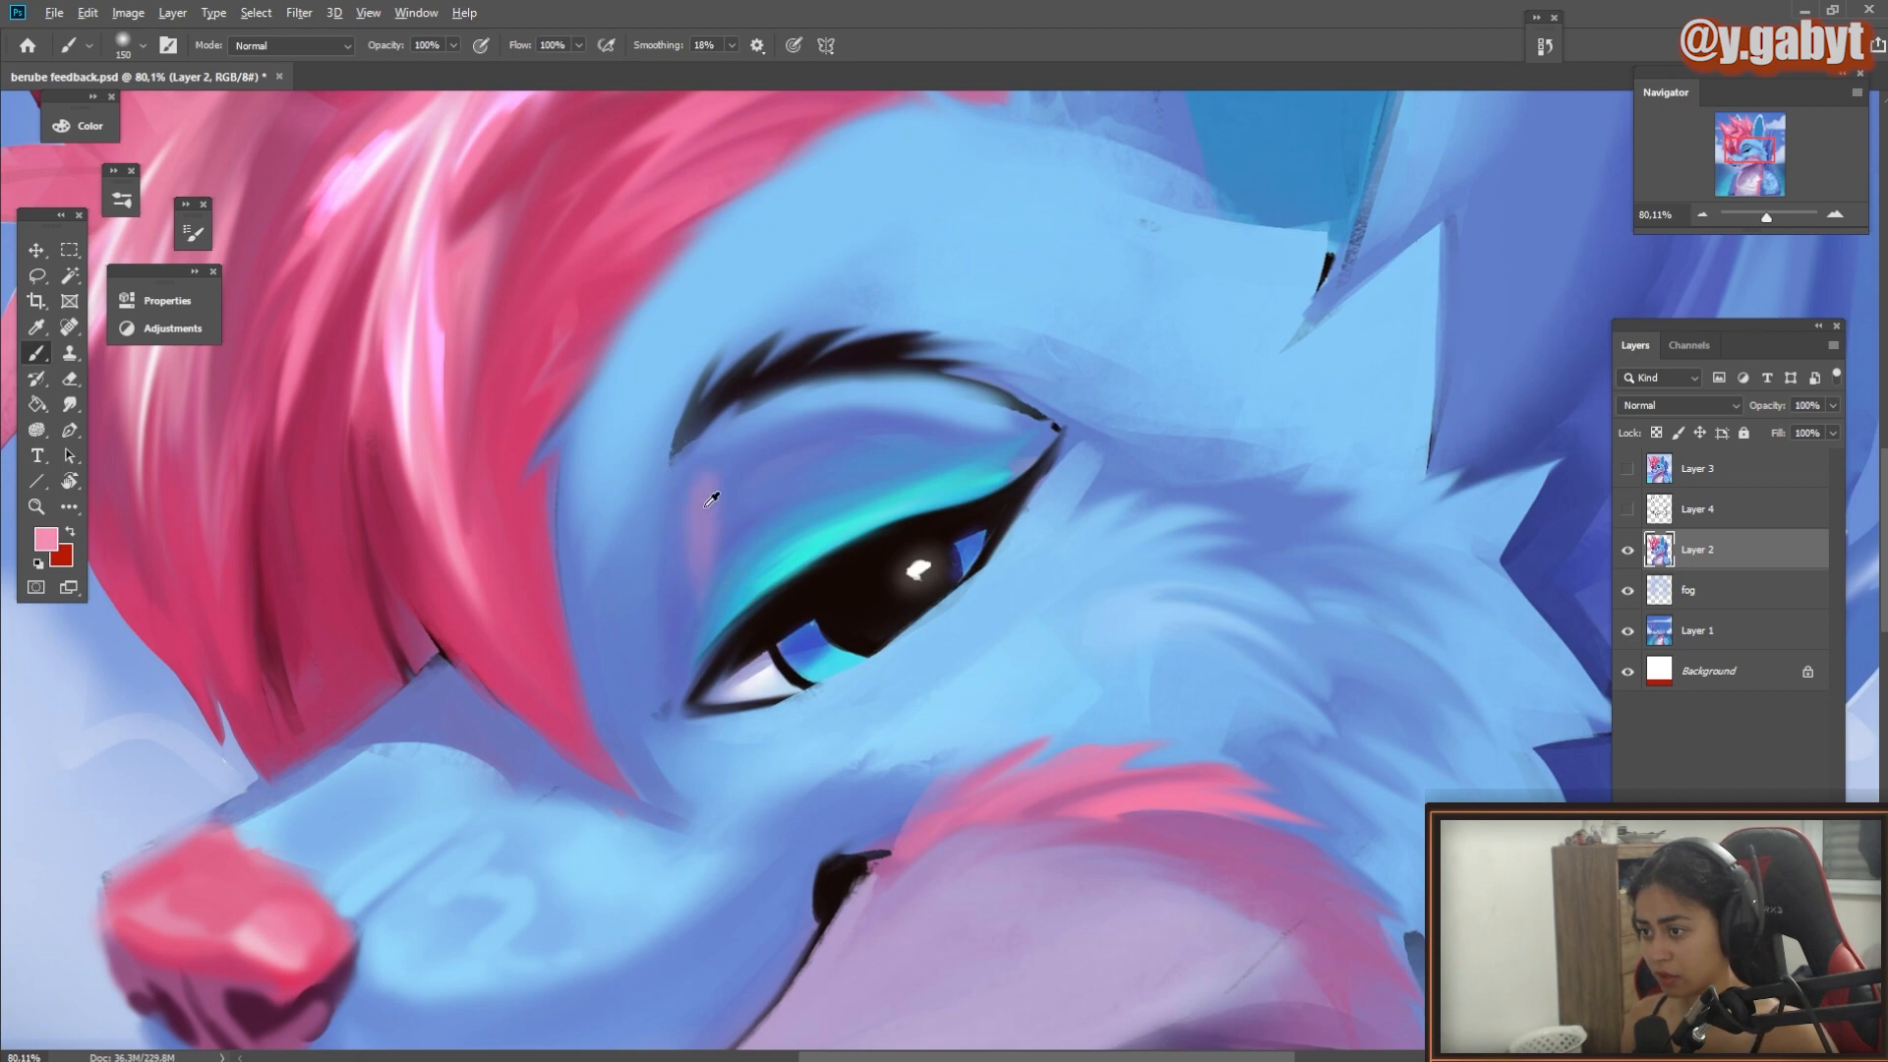
pyautogui.keyDown('alt'); pyautogui.click(707, 504); pyautogui.keyUp('alt')
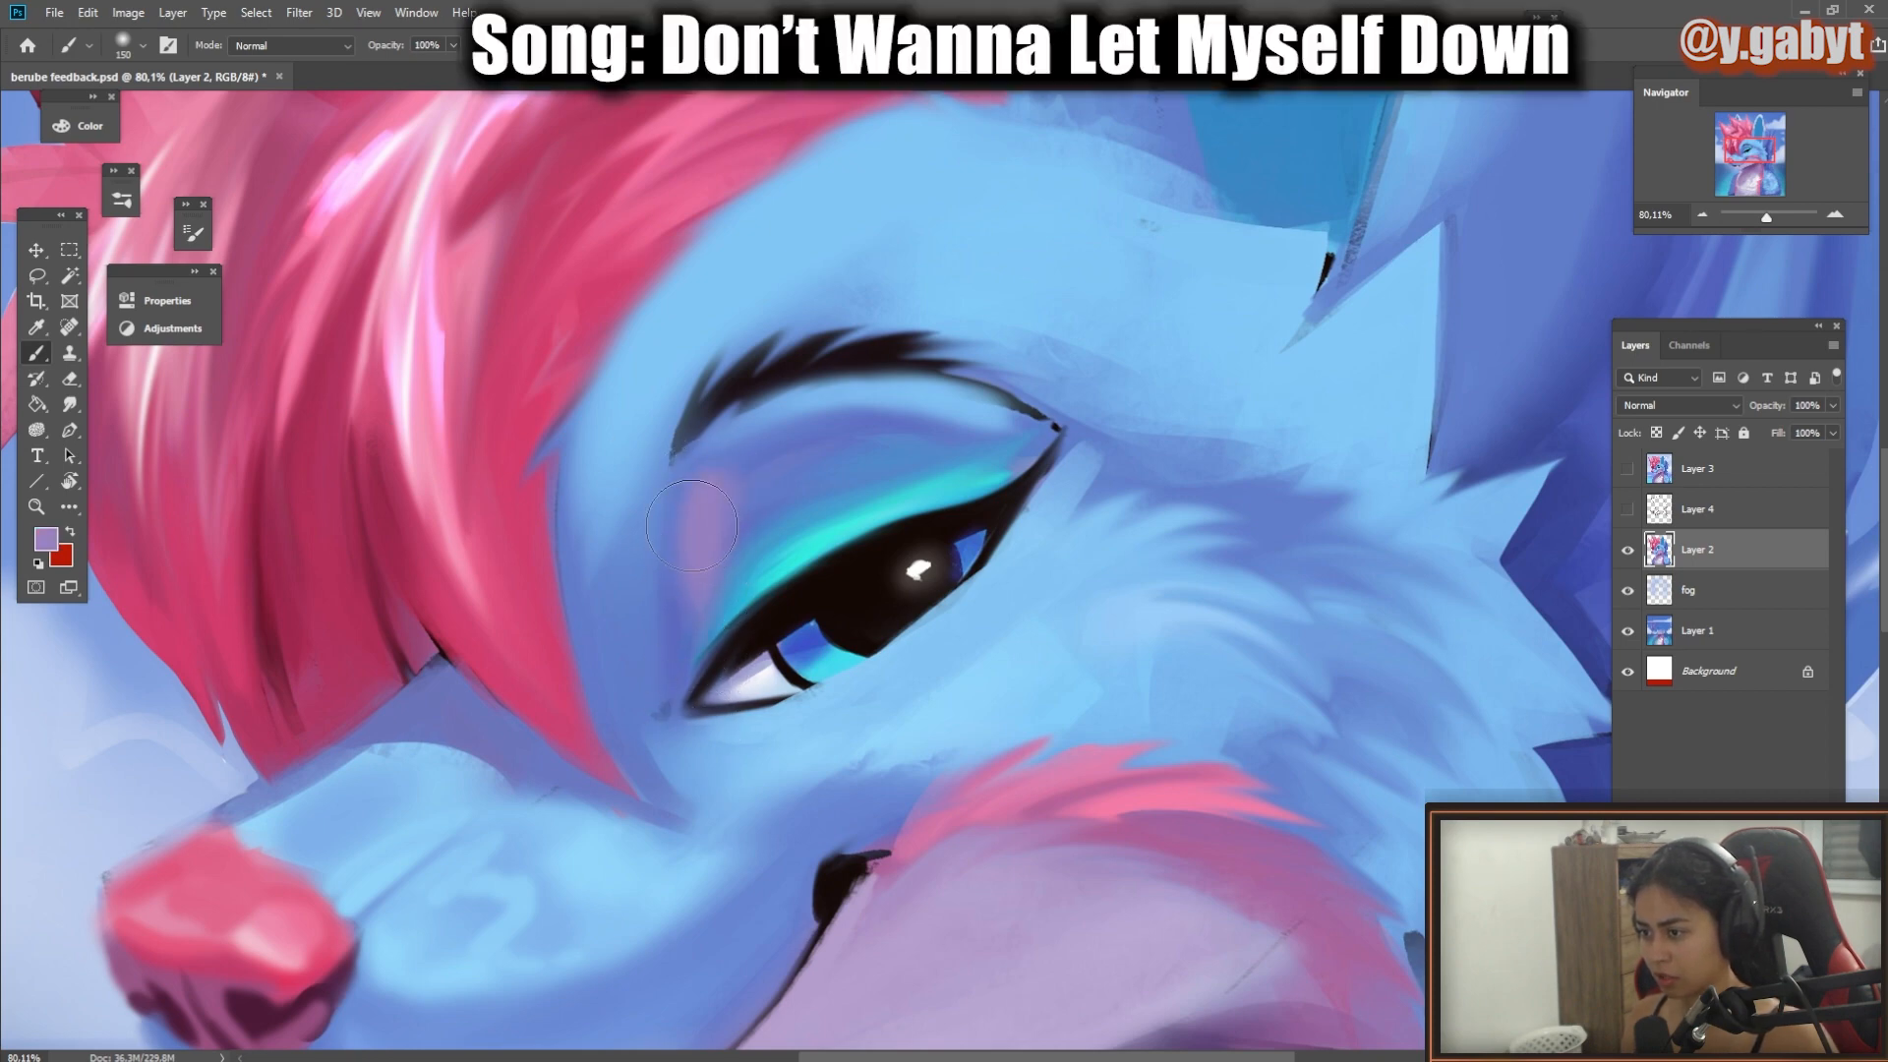
pyautogui.moveTo(664, 682)
pyautogui.mouseDown()
pyautogui.moveTo(489, 607)
pyautogui.moveTo(608, 577)
pyautogui.mouseUp()
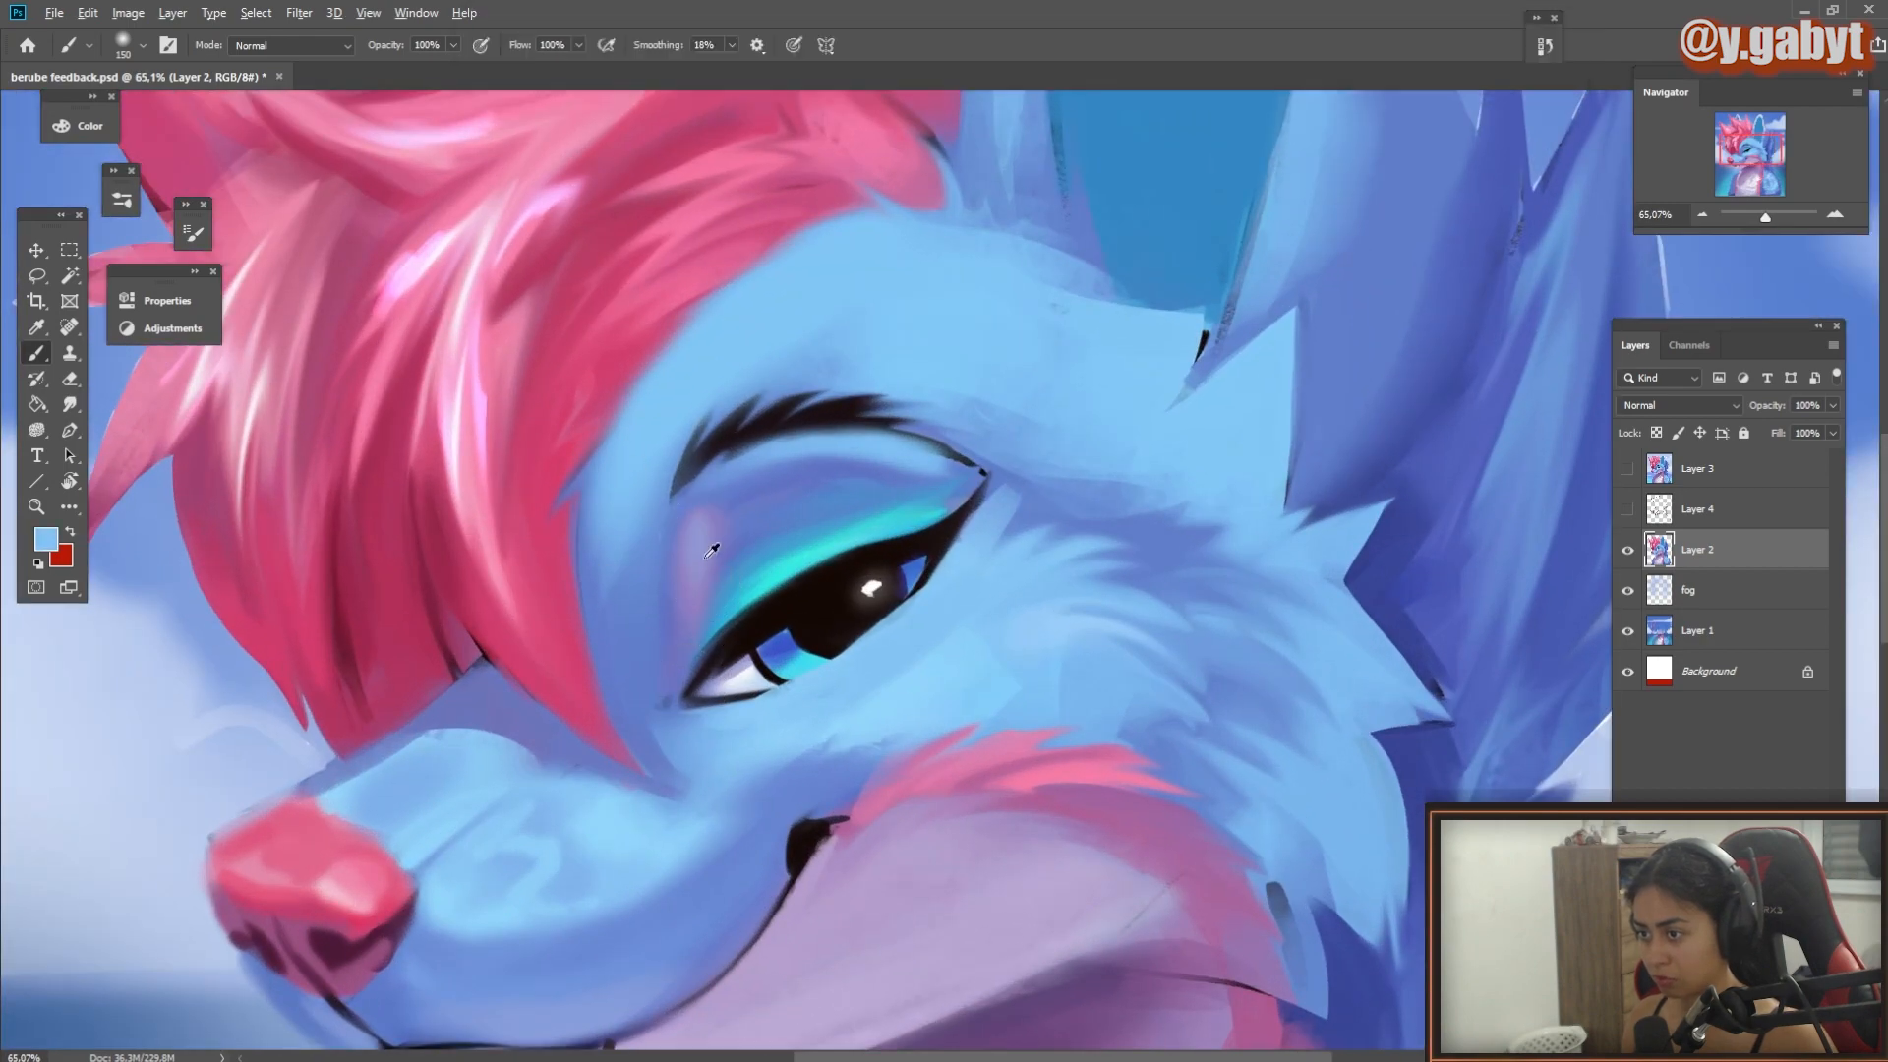
pyautogui.moveTo(706, 616); pyautogui.dragTo(685, 662)
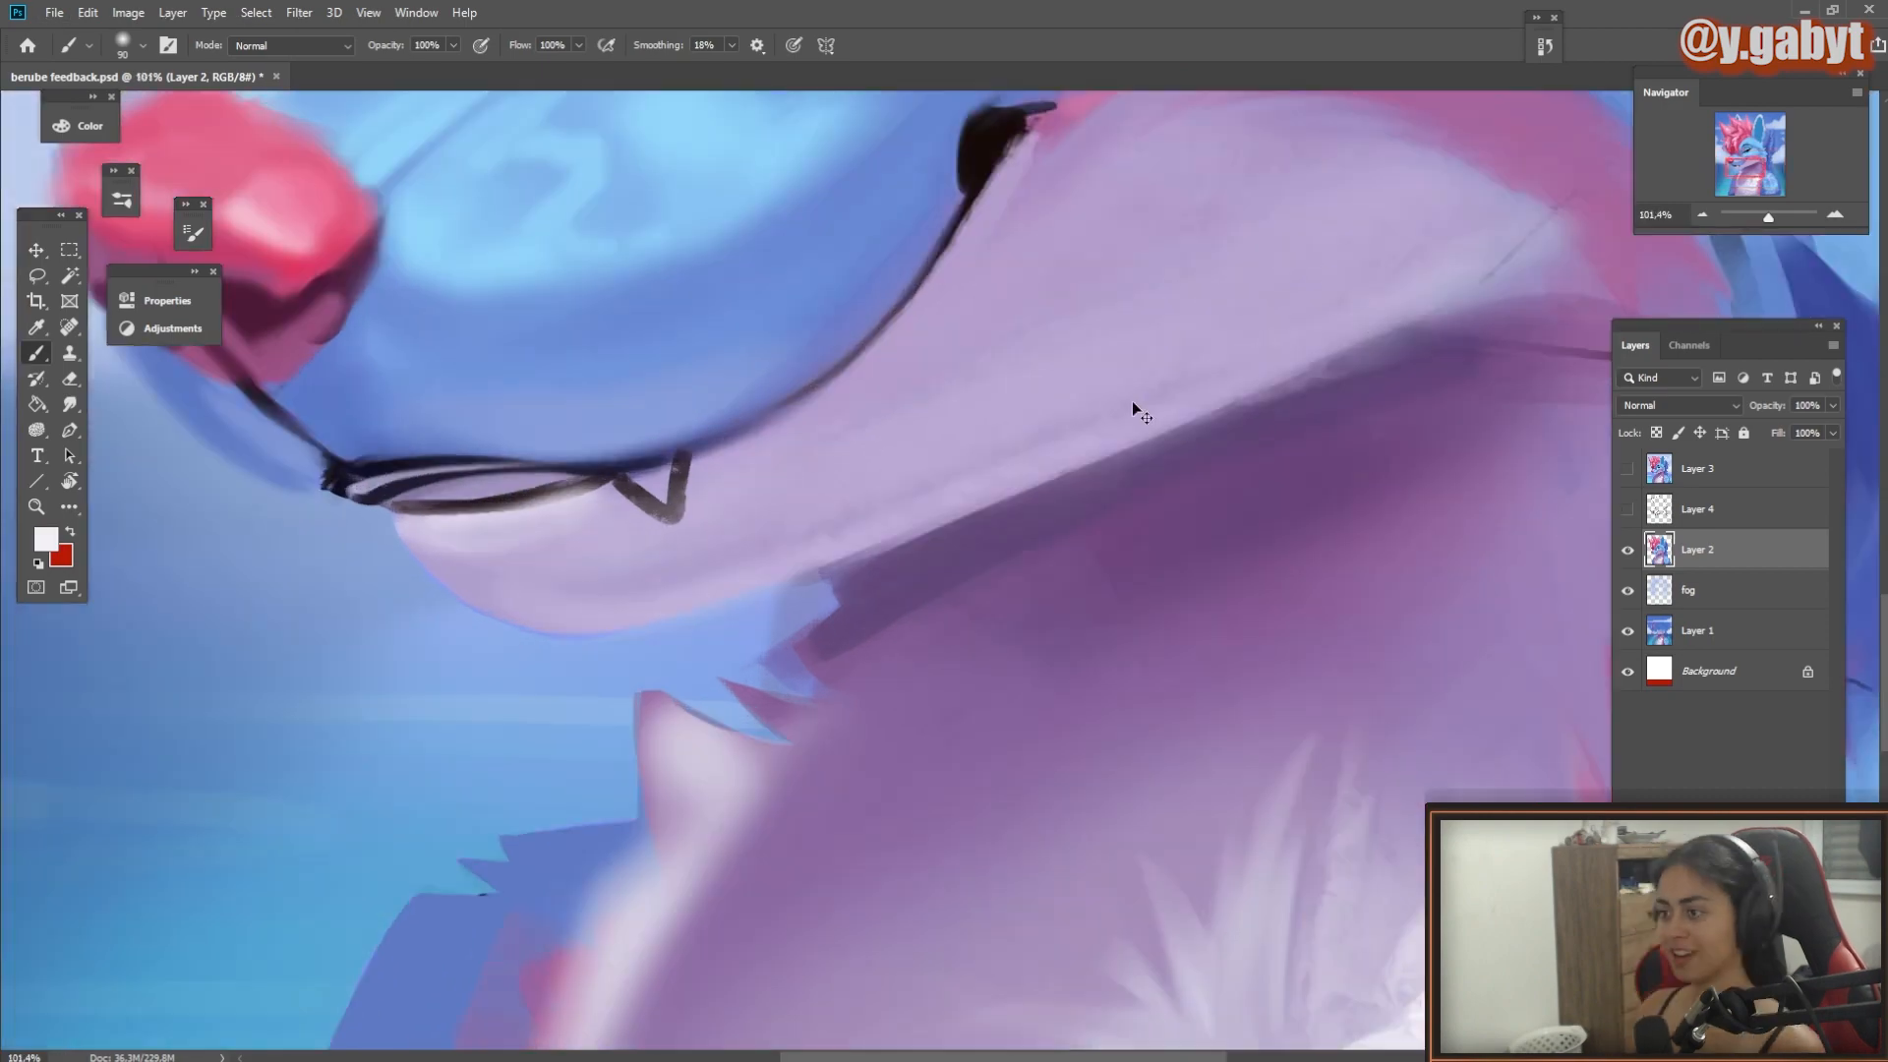
# Step: Paint light and dark purple fur strokes across the shaded throat beneath the jaw
pyautogui.scroll(-3, 1133, 408)
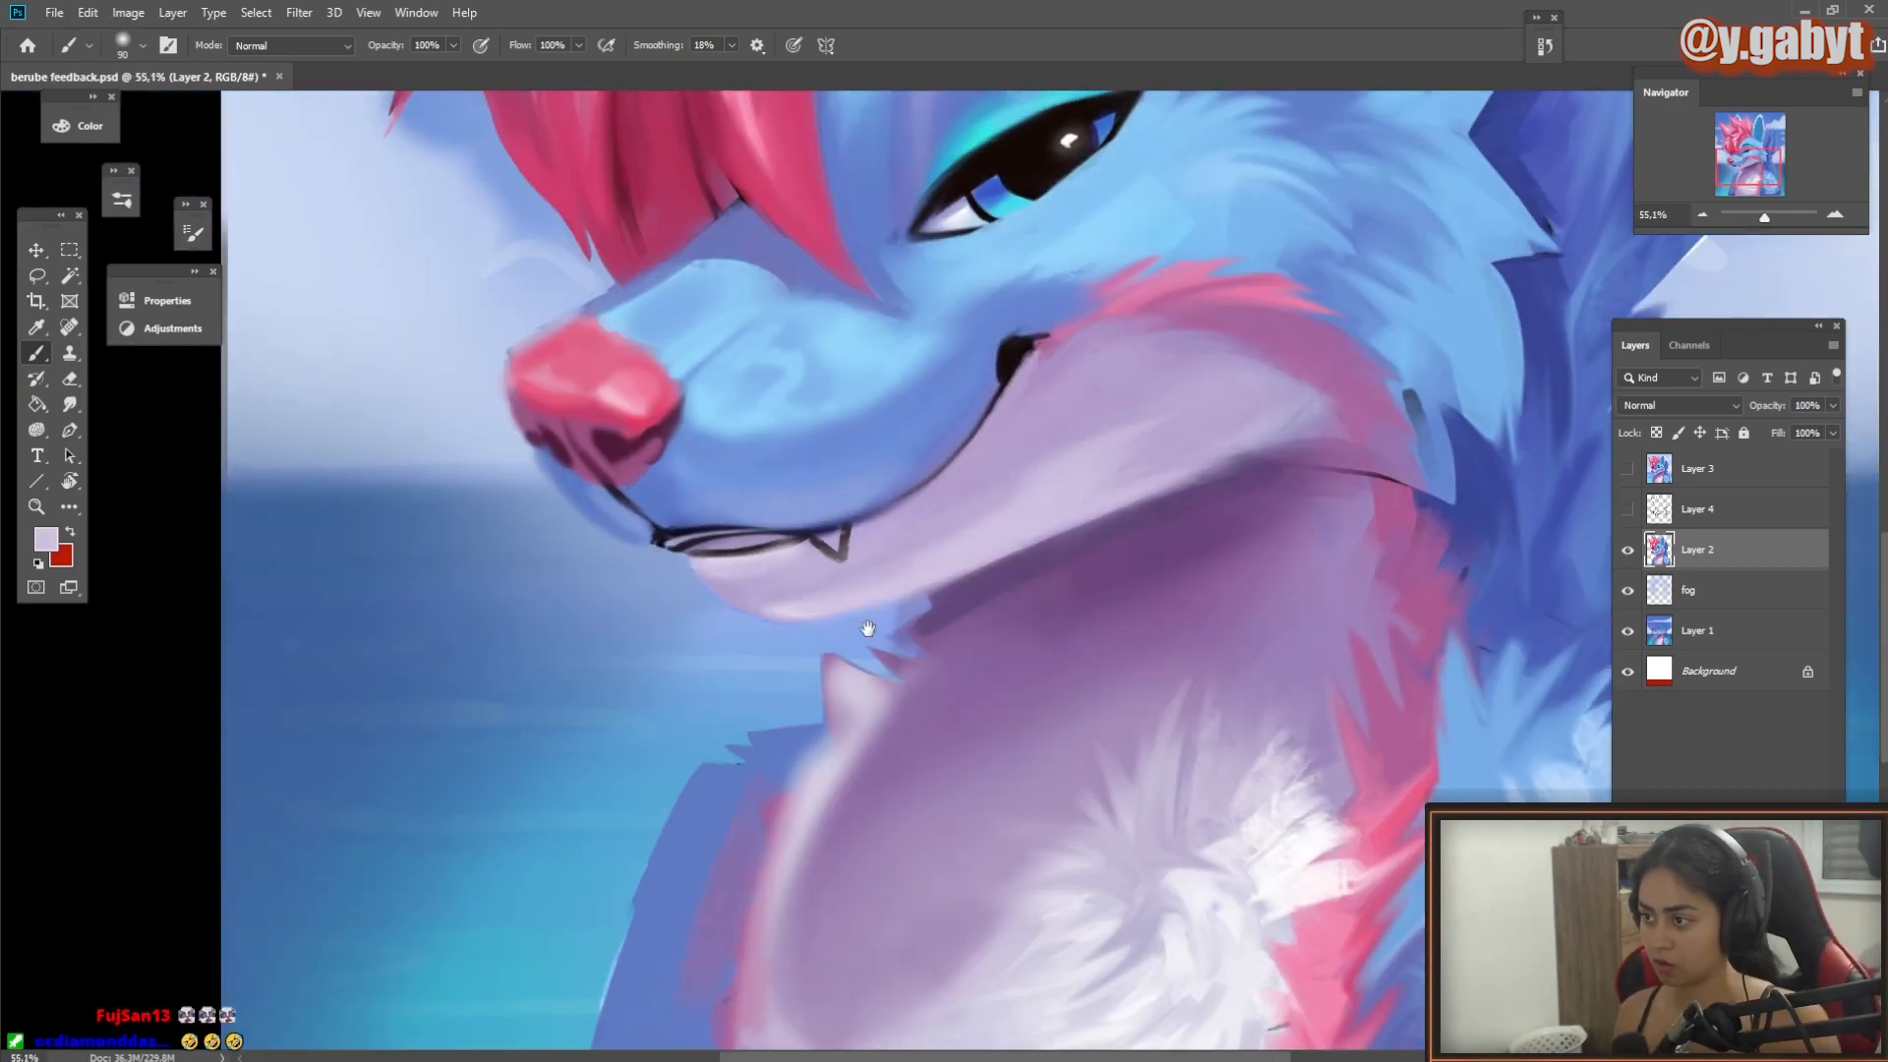
pyautogui.keyDown('alt'); pyautogui.click(1147, 553); pyautogui.keyUp('alt')
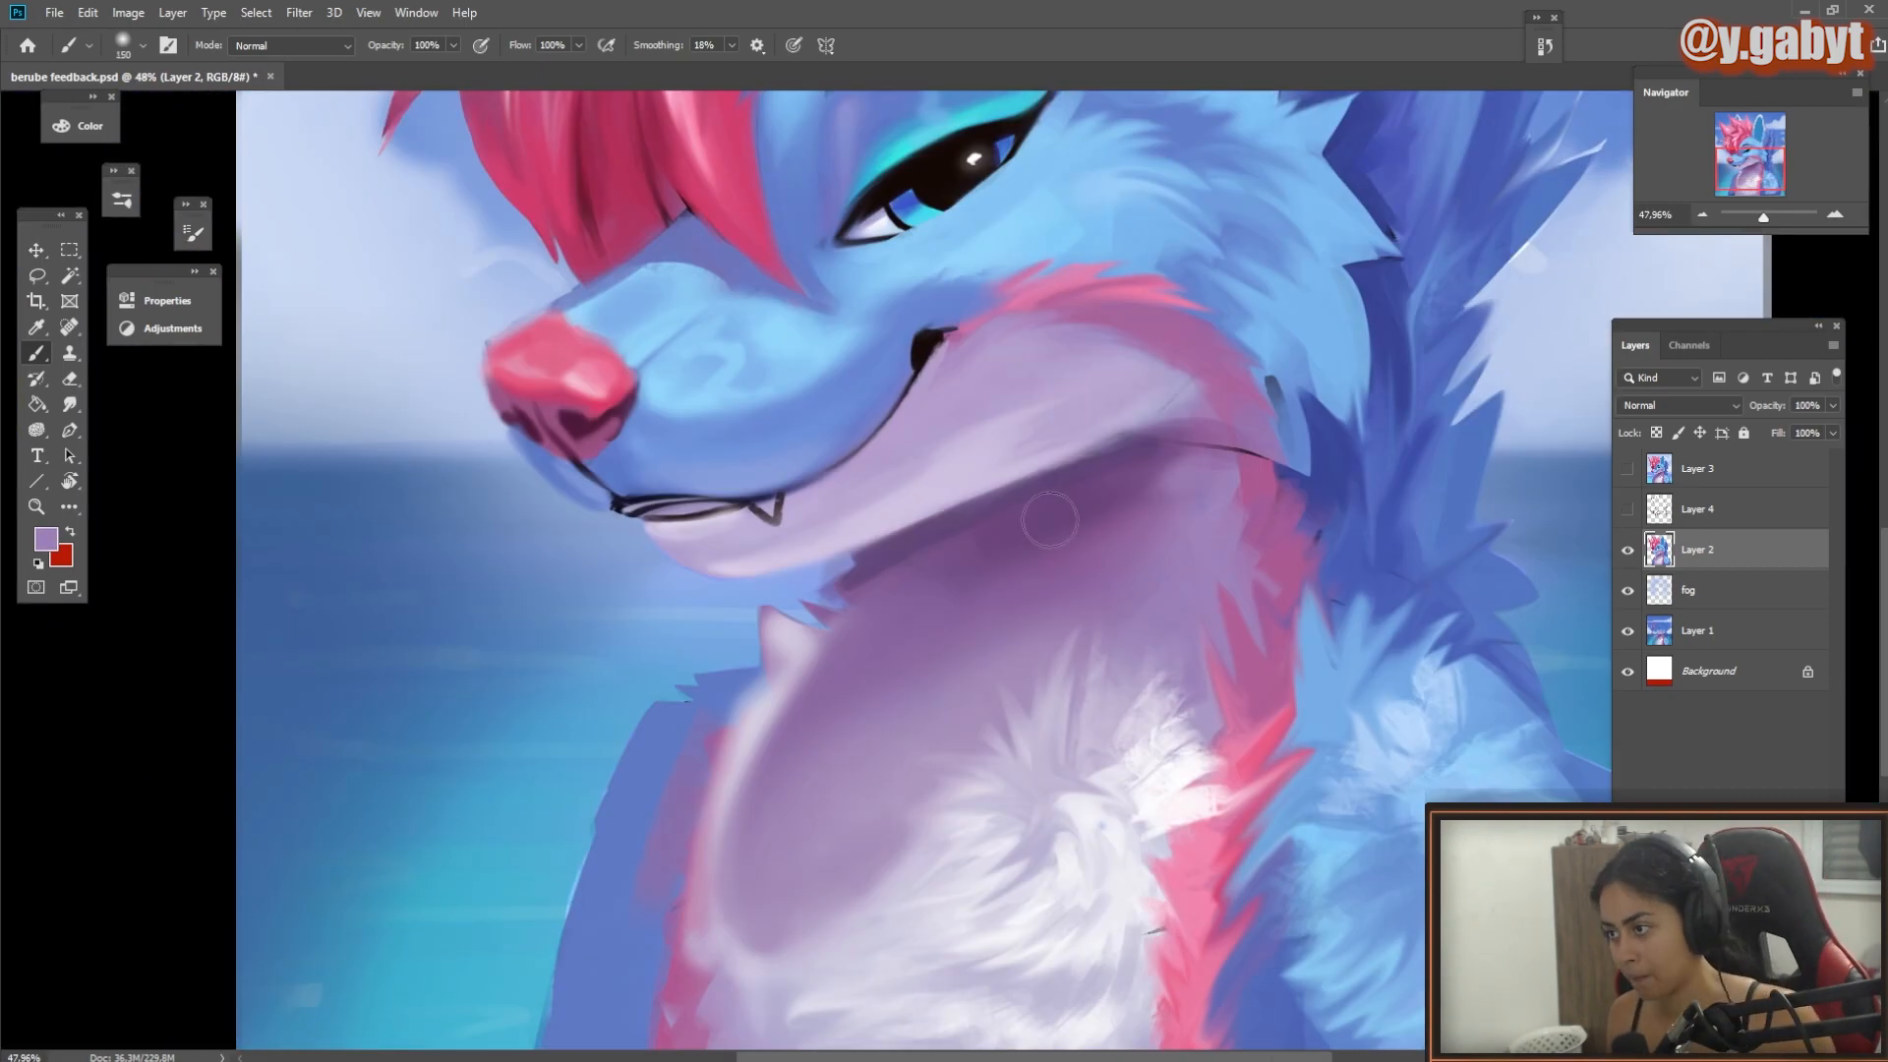
pyautogui.moveTo(1156, 472)
pyautogui.mouseDown()
pyautogui.moveTo(999, 514)
pyautogui.moveTo(1125, 506)
pyautogui.moveTo(1066, 531)
pyautogui.moveTo(924, 543)
pyautogui.moveTo(1148, 539)
pyautogui.moveTo(910, 574)
pyautogui.moveTo(948, 594)
pyautogui.mouseUp()
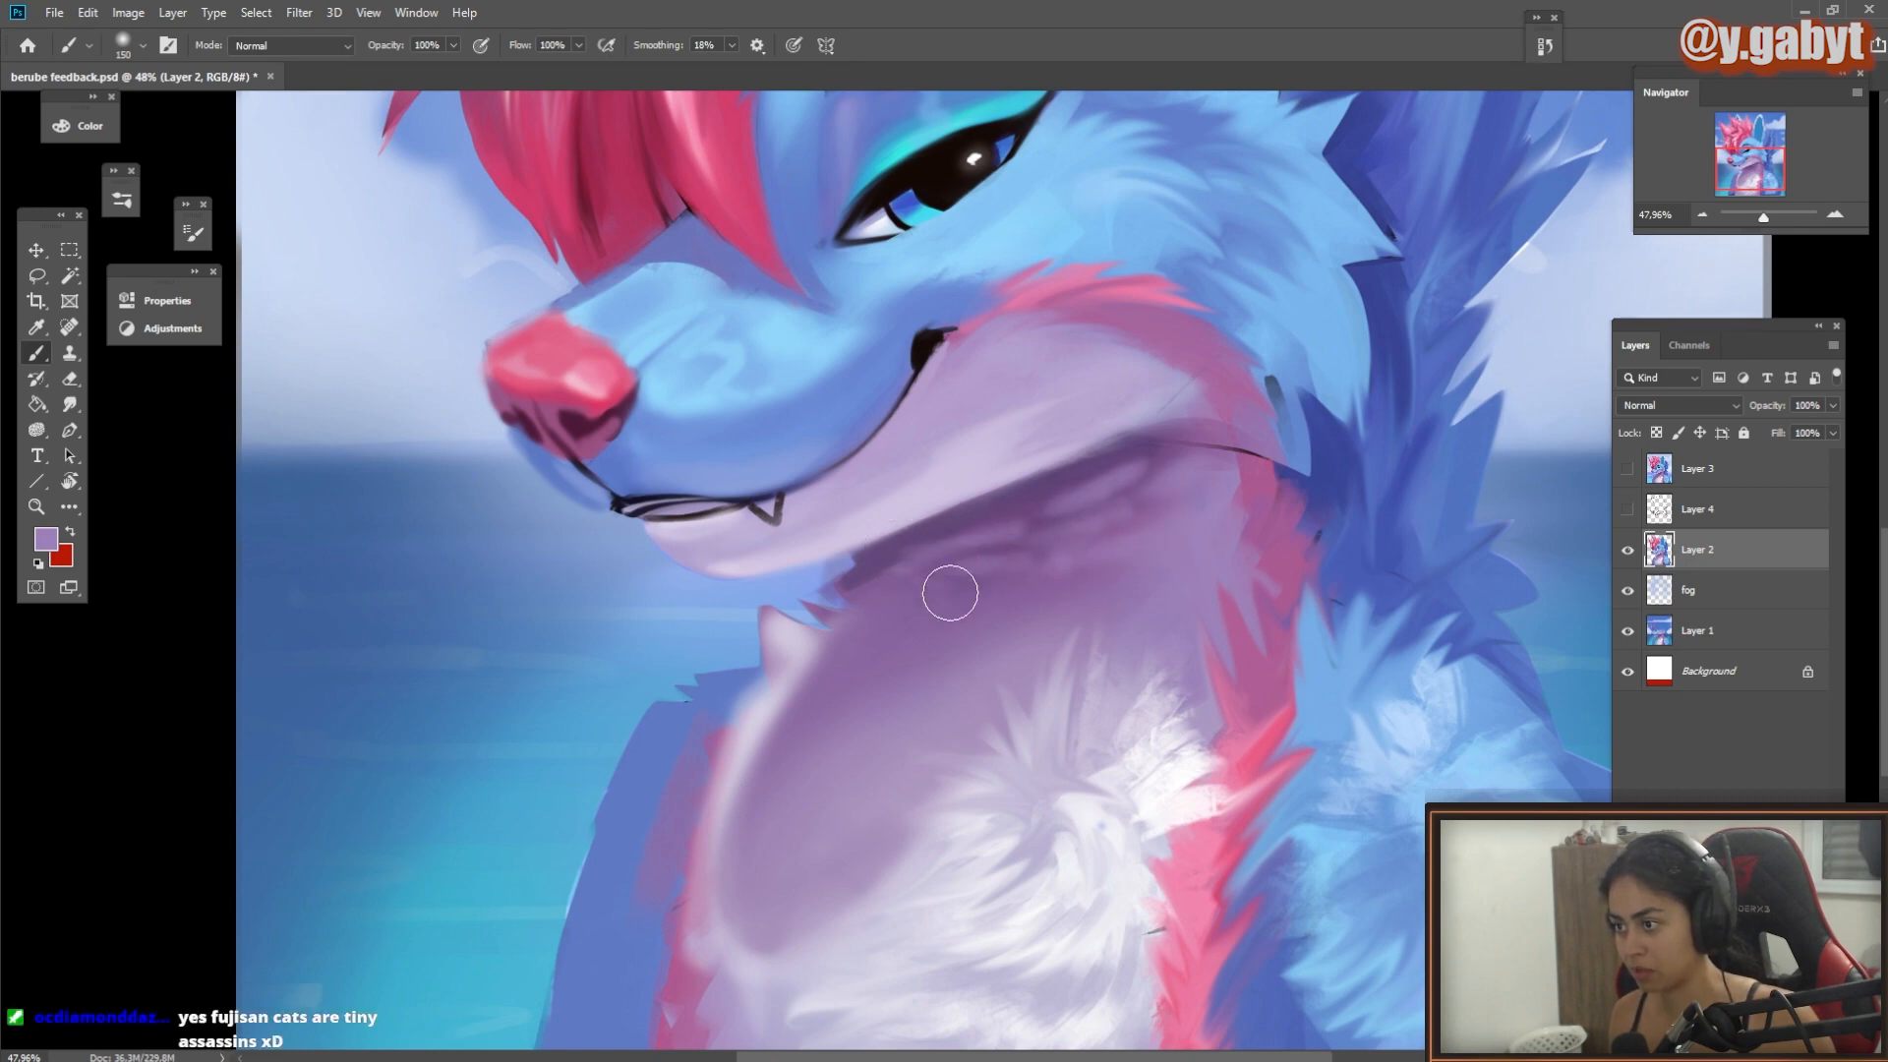
pyautogui.moveTo(1010, 687)
pyautogui.mouseDown()
pyautogui.moveTo(898, 657)
pyautogui.moveTo(1023, 678)
pyautogui.mouseUp()
pyautogui.keyDown('alt'); pyautogui.click(959, 541); pyautogui.keyUp('alt')
pyautogui.moveTo(934, 551)
pyautogui.mouseDown()
pyautogui.moveTo(1075, 552)
pyautogui.moveTo(1092, 608)
pyautogui.moveTo(956, 741)
pyautogui.moveTo(1079, 832)
pyautogui.mouseUp()
pyautogui.press(']')
# Step: Shade the side of the lower jaw with sampled purple, blending it toward the chin
pyautogui.keyDown('alt'); pyautogui.click(1011, 550); pyautogui.keyUp('alt')
pyautogui.press('[')
pyautogui.press('[')
pyautogui.press('[')
pyautogui.press('[')
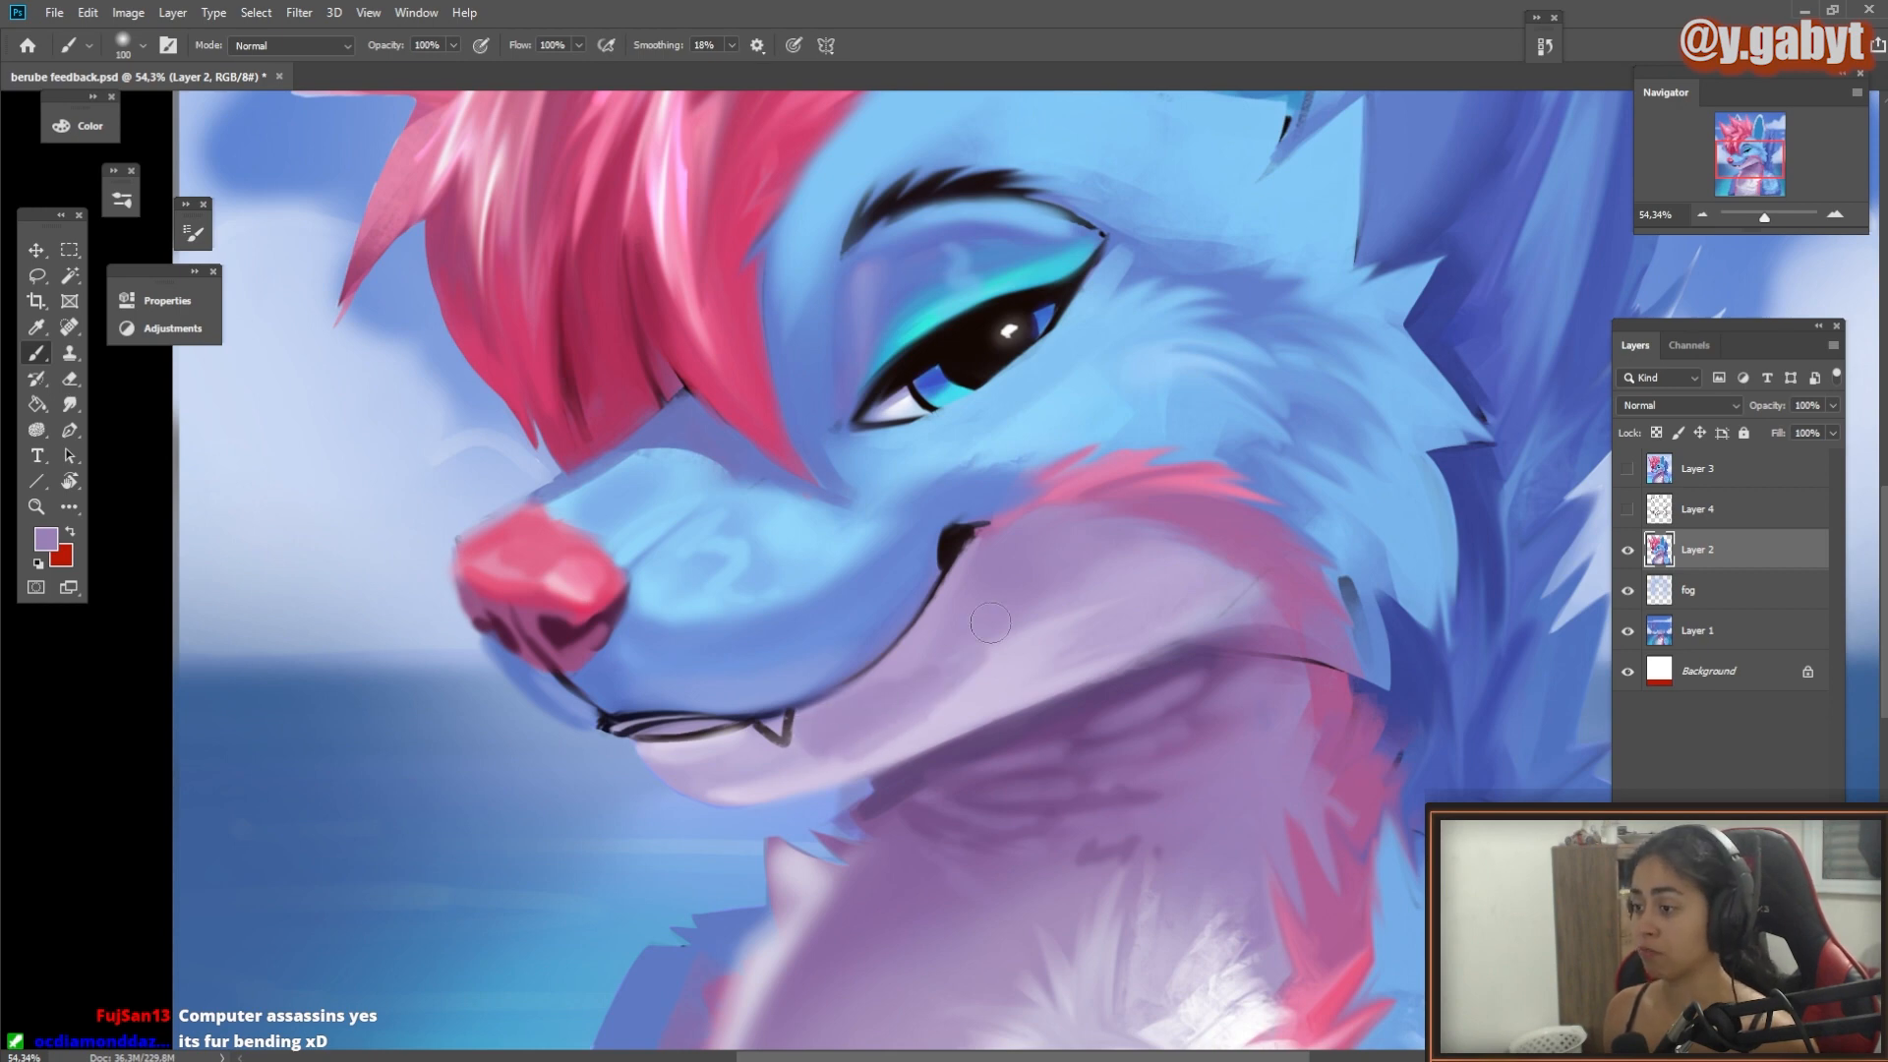
pyautogui.moveTo(956, 677)
pyautogui.mouseDown()
pyautogui.moveTo(1085, 606)
pyautogui.moveTo(1130, 612)
pyautogui.moveTo(1092, 629)
pyautogui.mouseUp()
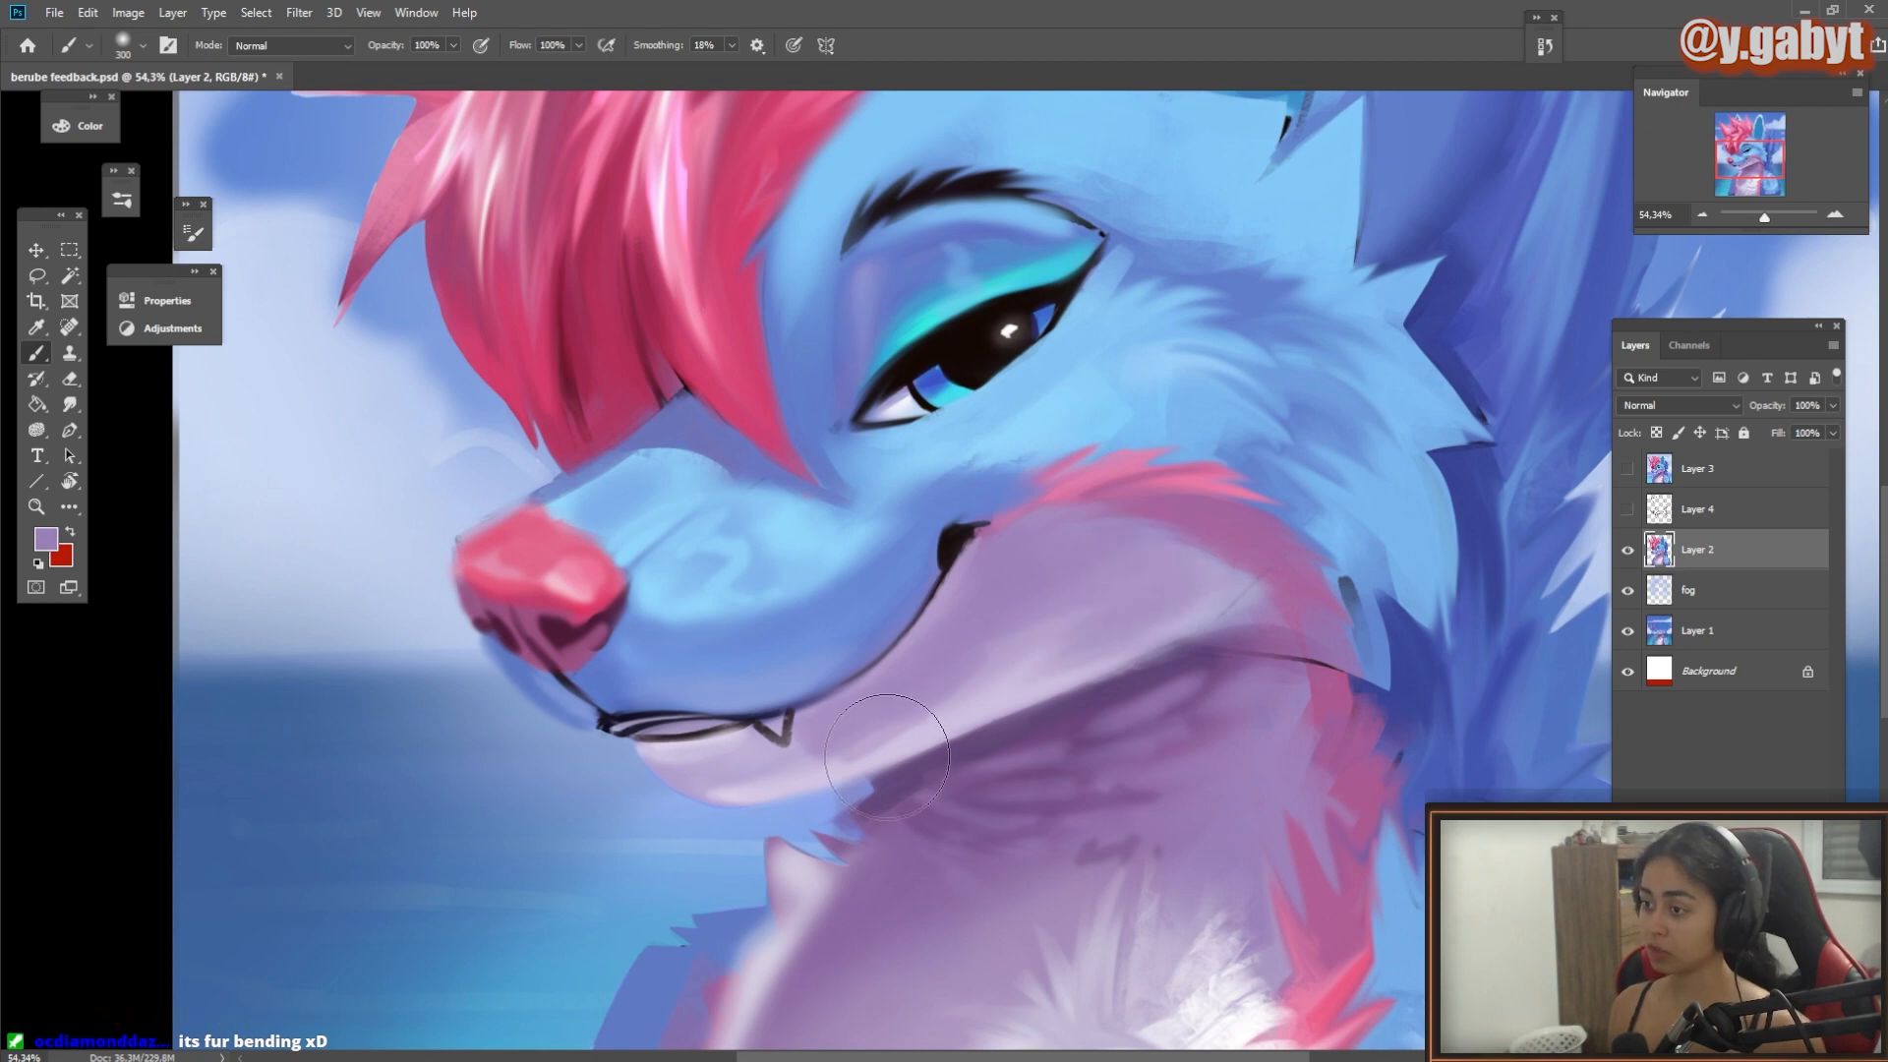
pyautogui.moveTo(960, 778); pyautogui.dragTo(826, 704)
# Step: Try purple strokes over the cheek and around the nose with a smaller brush, then undo them
pyautogui.press('[')
pyautogui.press('[')
pyautogui.press('[')
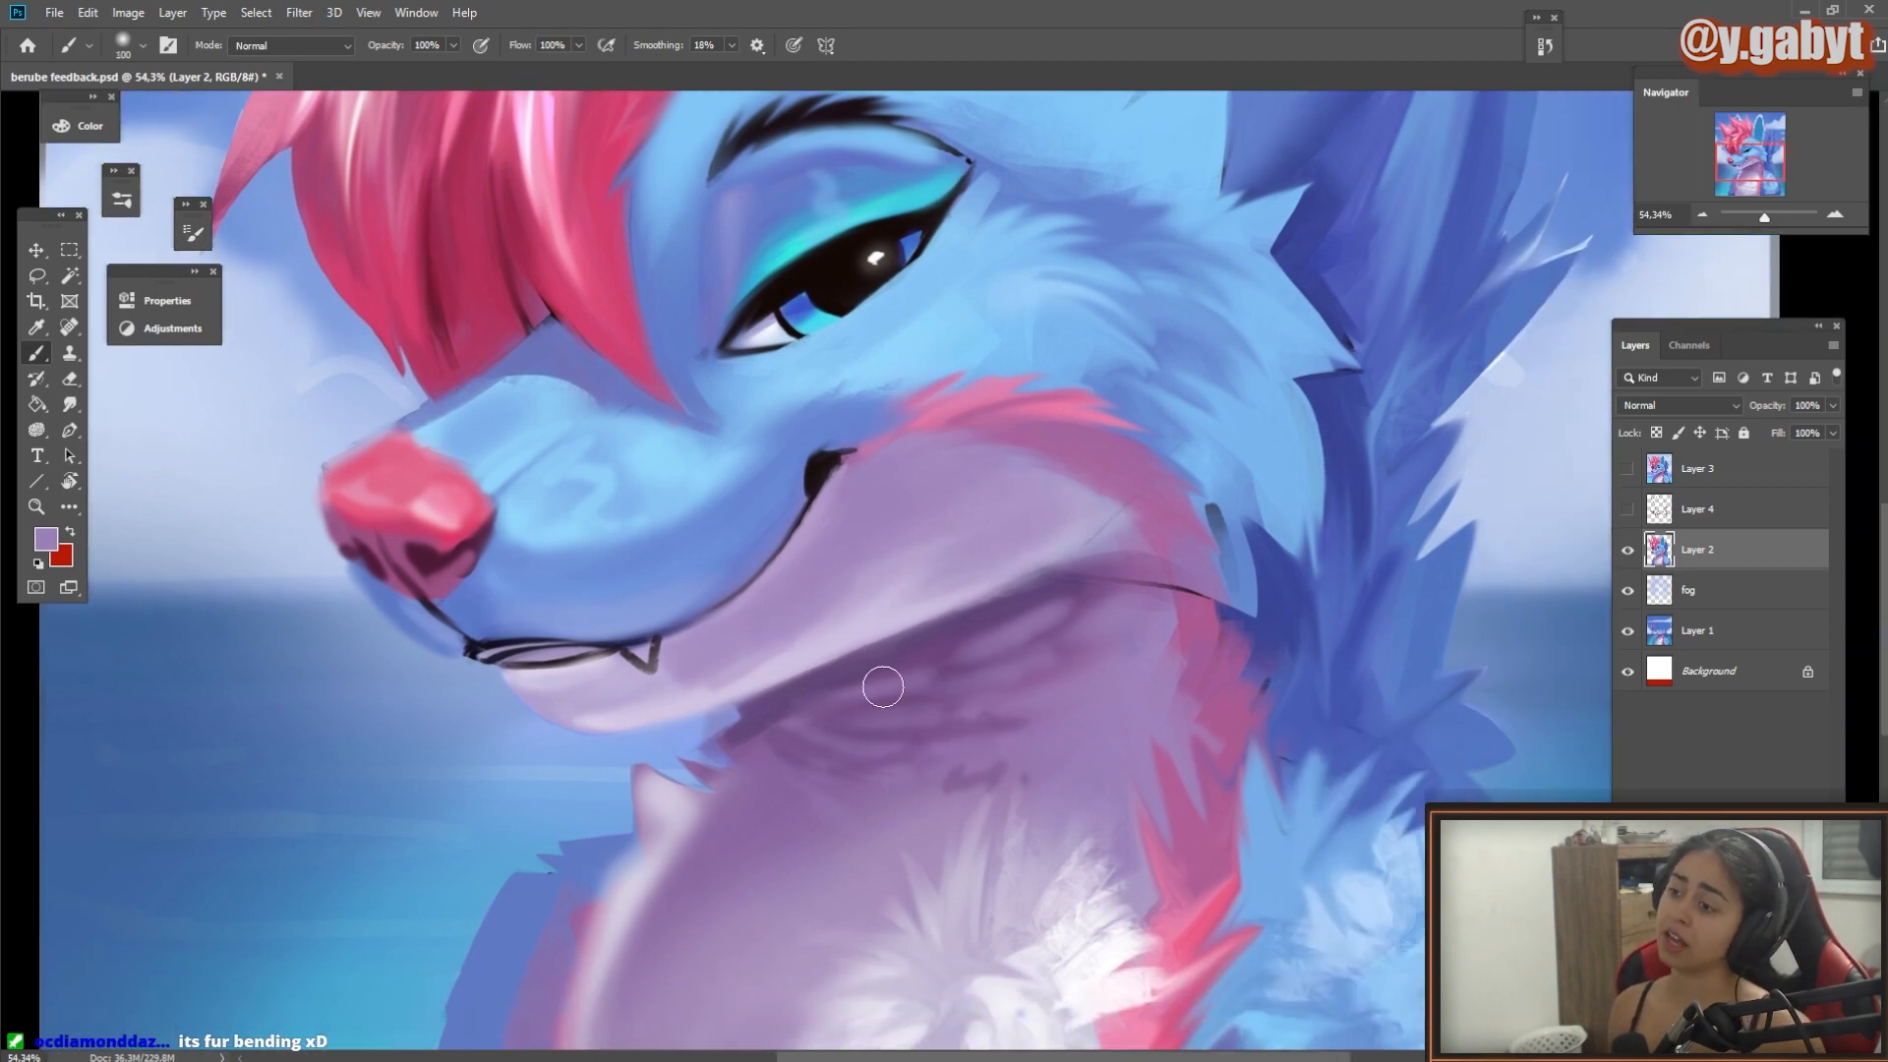
pyautogui.moveTo(1193, 565)
pyautogui.mouseDown()
pyautogui.moveTo(1052, 98)
pyautogui.moveTo(462, 551)
pyautogui.moveTo(1401, 606)
pyautogui.moveTo(1370, 393)
pyautogui.mouseUp()
pyautogui.hotkey('ctrl', 'z')
pyautogui.moveTo(425, 440)
pyautogui.mouseDown()
pyautogui.moveTo(753, 772)
pyautogui.moveTo(470, 405)
pyautogui.moveTo(748, 708)
pyautogui.moveTo(1180, 89)
pyautogui.moveTo(494, 457)
pyautogui.mouseUp()
pyautogui.hotkey('ctrl', 'z')
pyautogui.hotkey('ctrl', 'z')
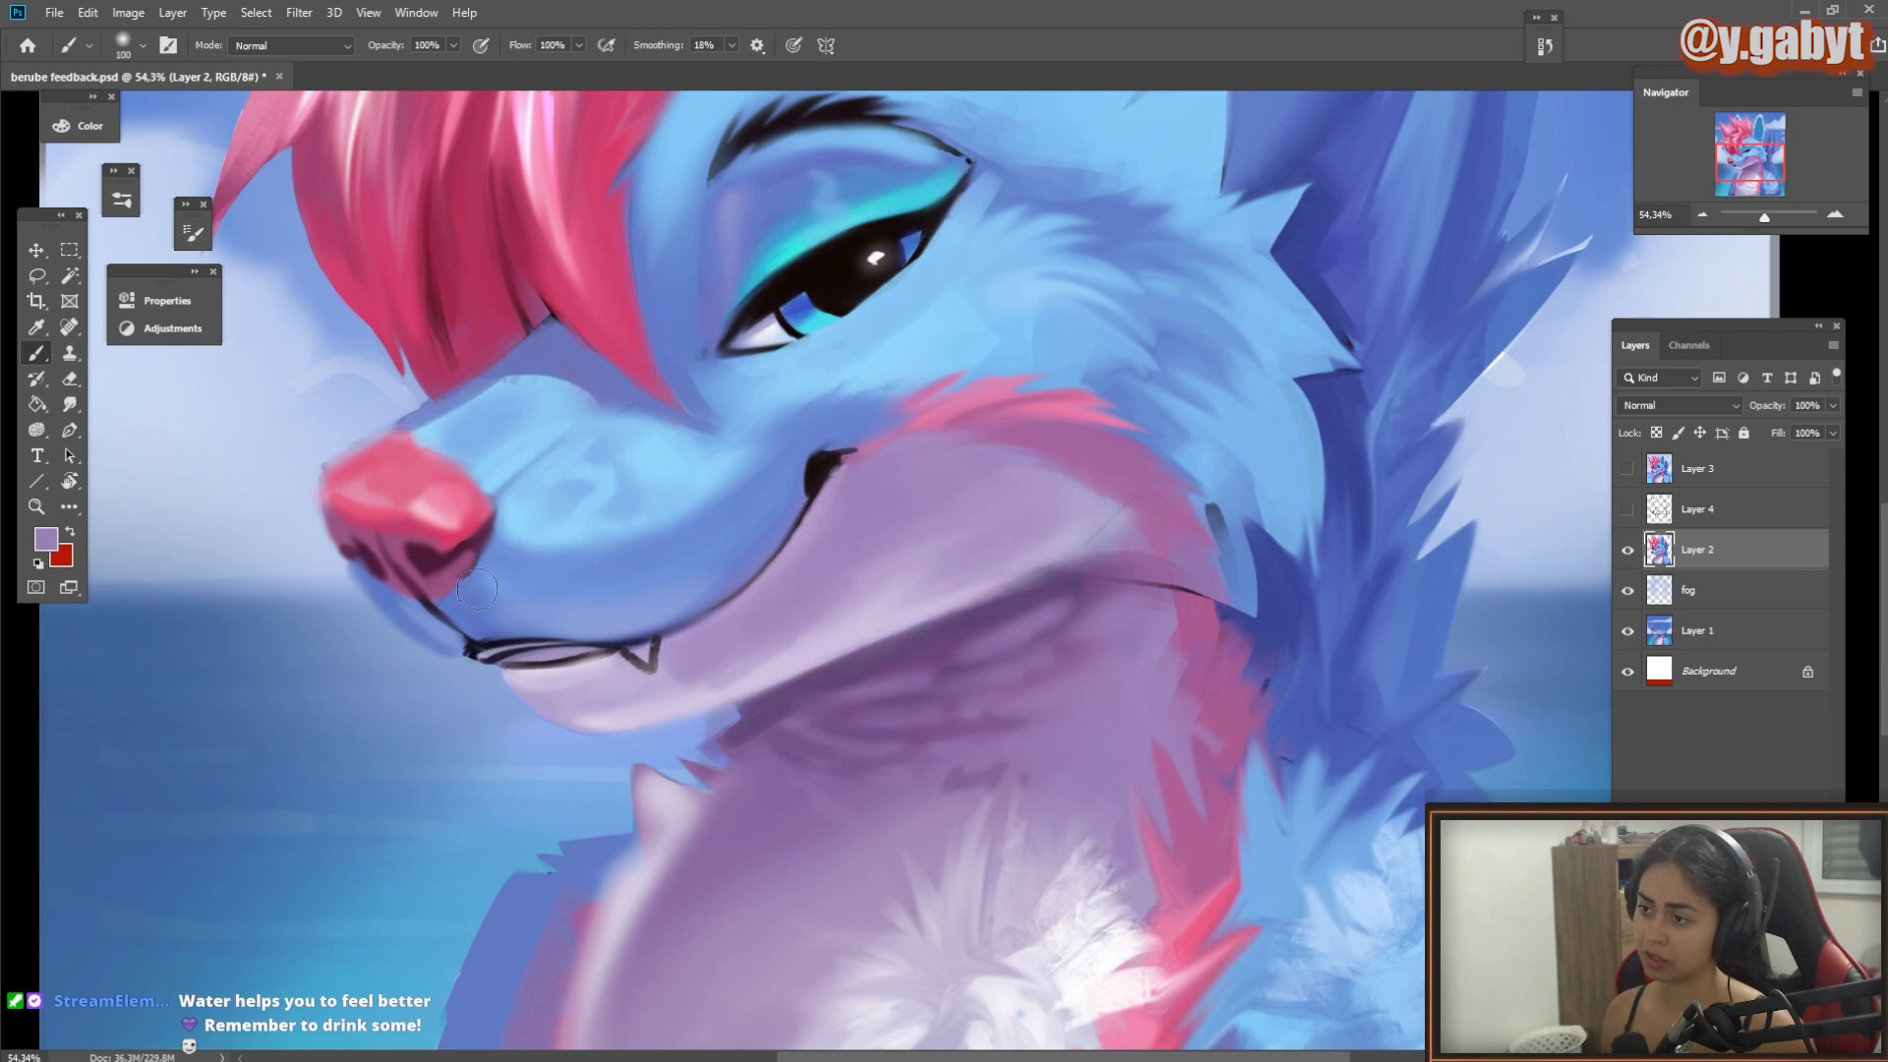
# Step: Paint pale lavender light along the upper lip and fill the mouth opening with near-black
pyautogui.moveTo(477, 588)
pyautogui.mouseDown()
pyautogui.moveTo(707, 558)
pyautogui.moveTo(831, 593)
pyautogui.mouseUp()
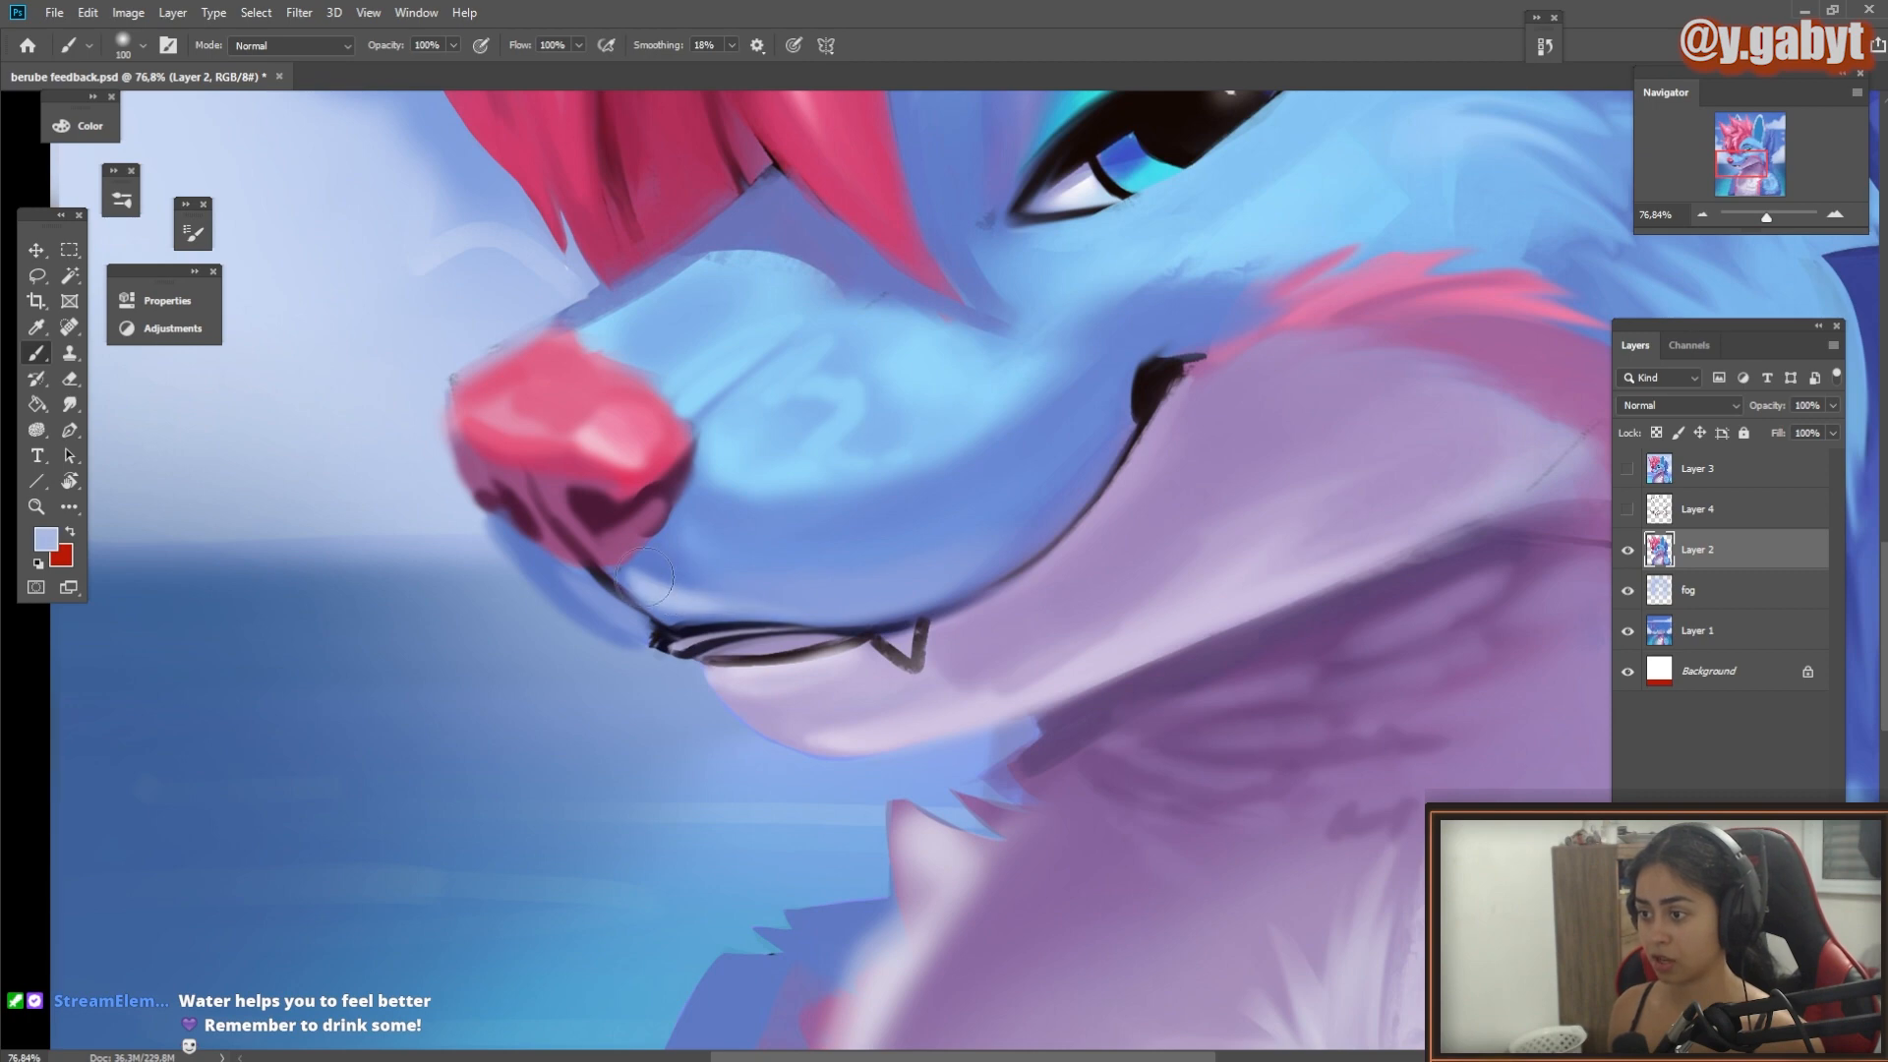
pyautogui.moveTo(644, 578); pyautogui.dragTo(856, 610)
pyautogui.press('d')
pyautogui.press('x')
pyautogui.moveTo(725, 701)
pyautogui.mouseDown()
pyautogui.moveTo(812, 723)
pyautogui.moveTo(846, 678)
pyautogui.moveTo(777, 708)
pyautogui.mouseUp()
pyautogui.scroll(-2, 835, 721)
pyautogui.scroll(8, 816, 629)
pyautogui.moveTo(569, 694)
pyautogui.mouseDown()
pyautogui.moveTo(679, 703)
pyautogui.moveTo(787, 661)
pyautogui.mouseUp()
# Step: Repaint the fang and surrounding lip with sampled colours, and erase the leftover outline at the muzzle's front
pyautogui.keyDown('alt'); pyautogui.click(1028, 678); pyautogui.keyUp('alt')
pyautogui.moveTo(973, 649); pyautogui.dragTo(959, 703)
pyautogui.keyDown('alt'); pyautogui.click(472, 615); pyautogui.keyUp('alt')
pyautogui.moveTo(448, 679)
pyautogui.mouseDown()
pyautogui.moveTo(590, 629)
pyautogui.moveTo(491, 676)
pyautogui.mouseUp()
pyautogui.keyDown('alt'); pyautogui.click(689, 679); pyautogui.keyUp('alt')
pyautogui.press('e')
pyautogui.moveTo(546, 733)
pyautogui.mouseDown()
pyautogui.moveTo(514, 695)
pyautogui.moveTo(443, 698)
pyautogui.mouseUp()
pyautogui.press('b')
pyautogui.moveTo(636, 658); pyautogui.dragTo(767, 649)
pyautogui.scroll(-8, 777, 679)
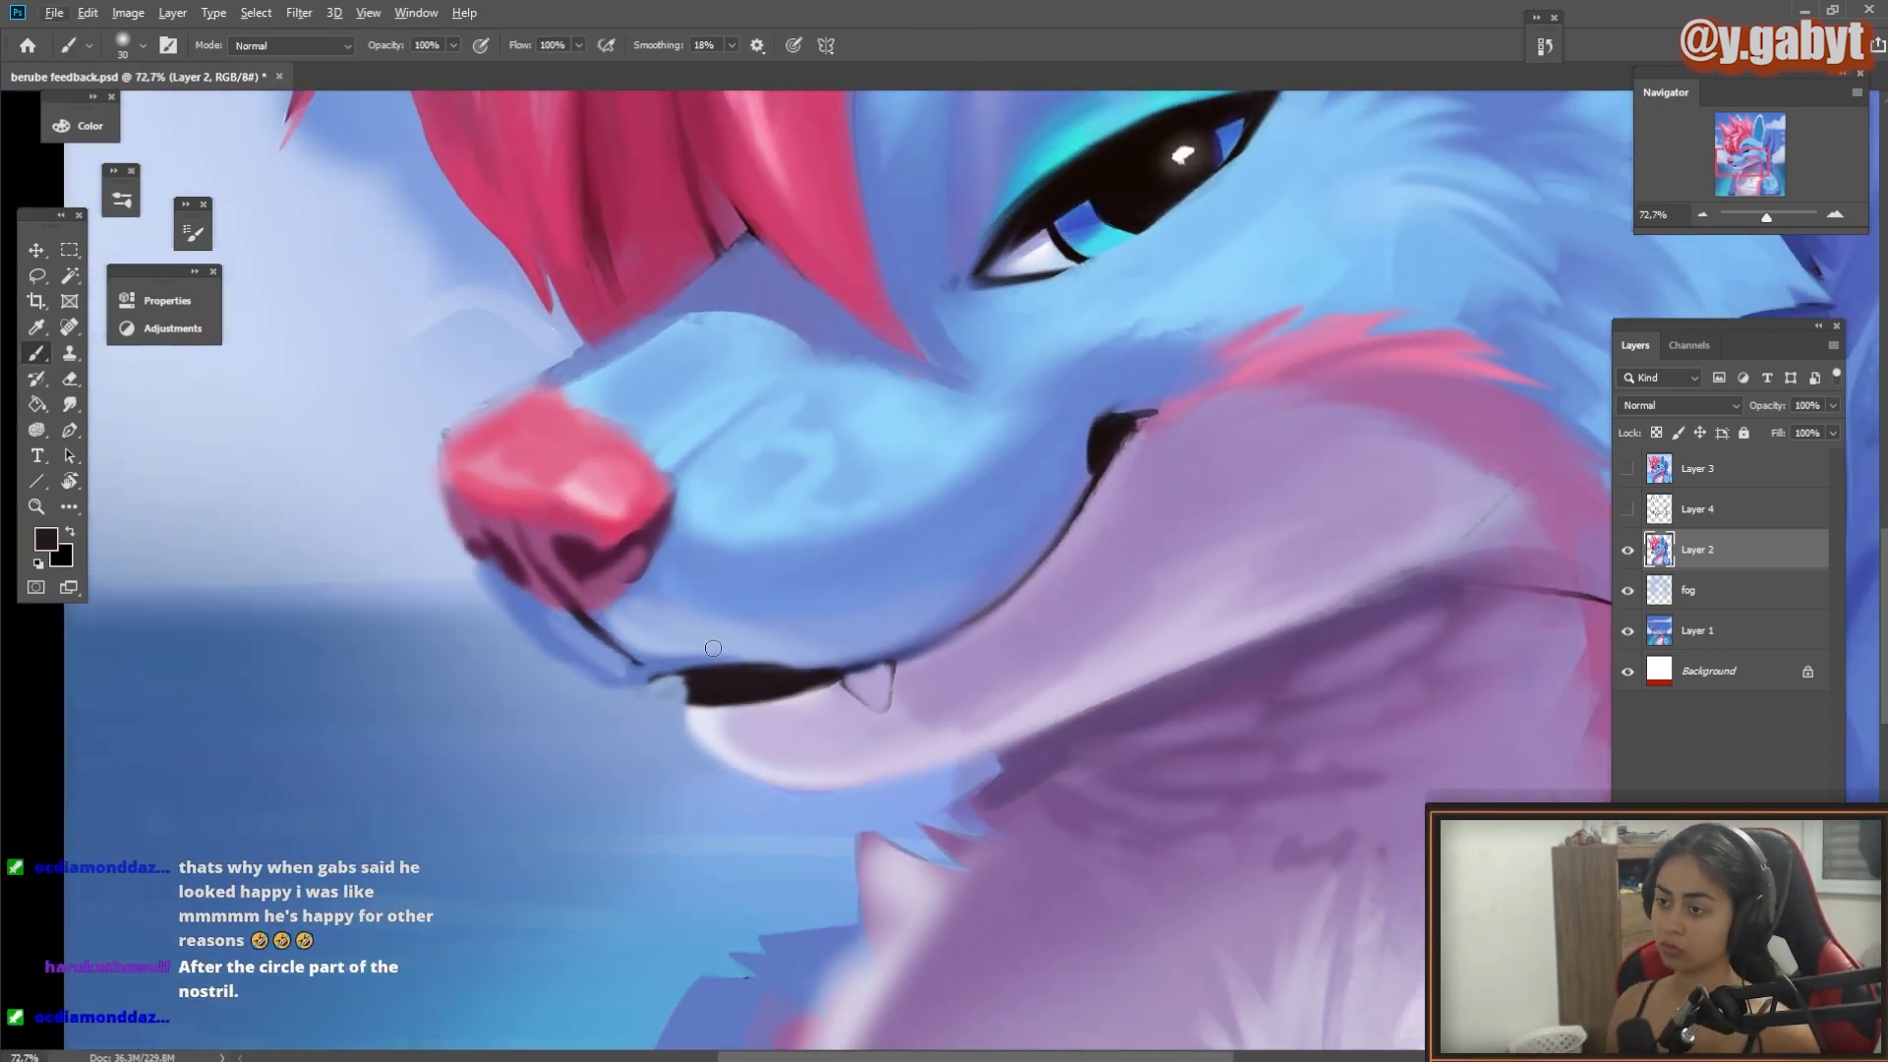
# Step: Undo a stroke around the nose, and blend blue and pale tones along the upper lip beneath the nostrils
pyautogui.moveTo(527, 389); pyautogui.dragTo(484, 598)
pyautogui.hotkey('ctrl', 'z')
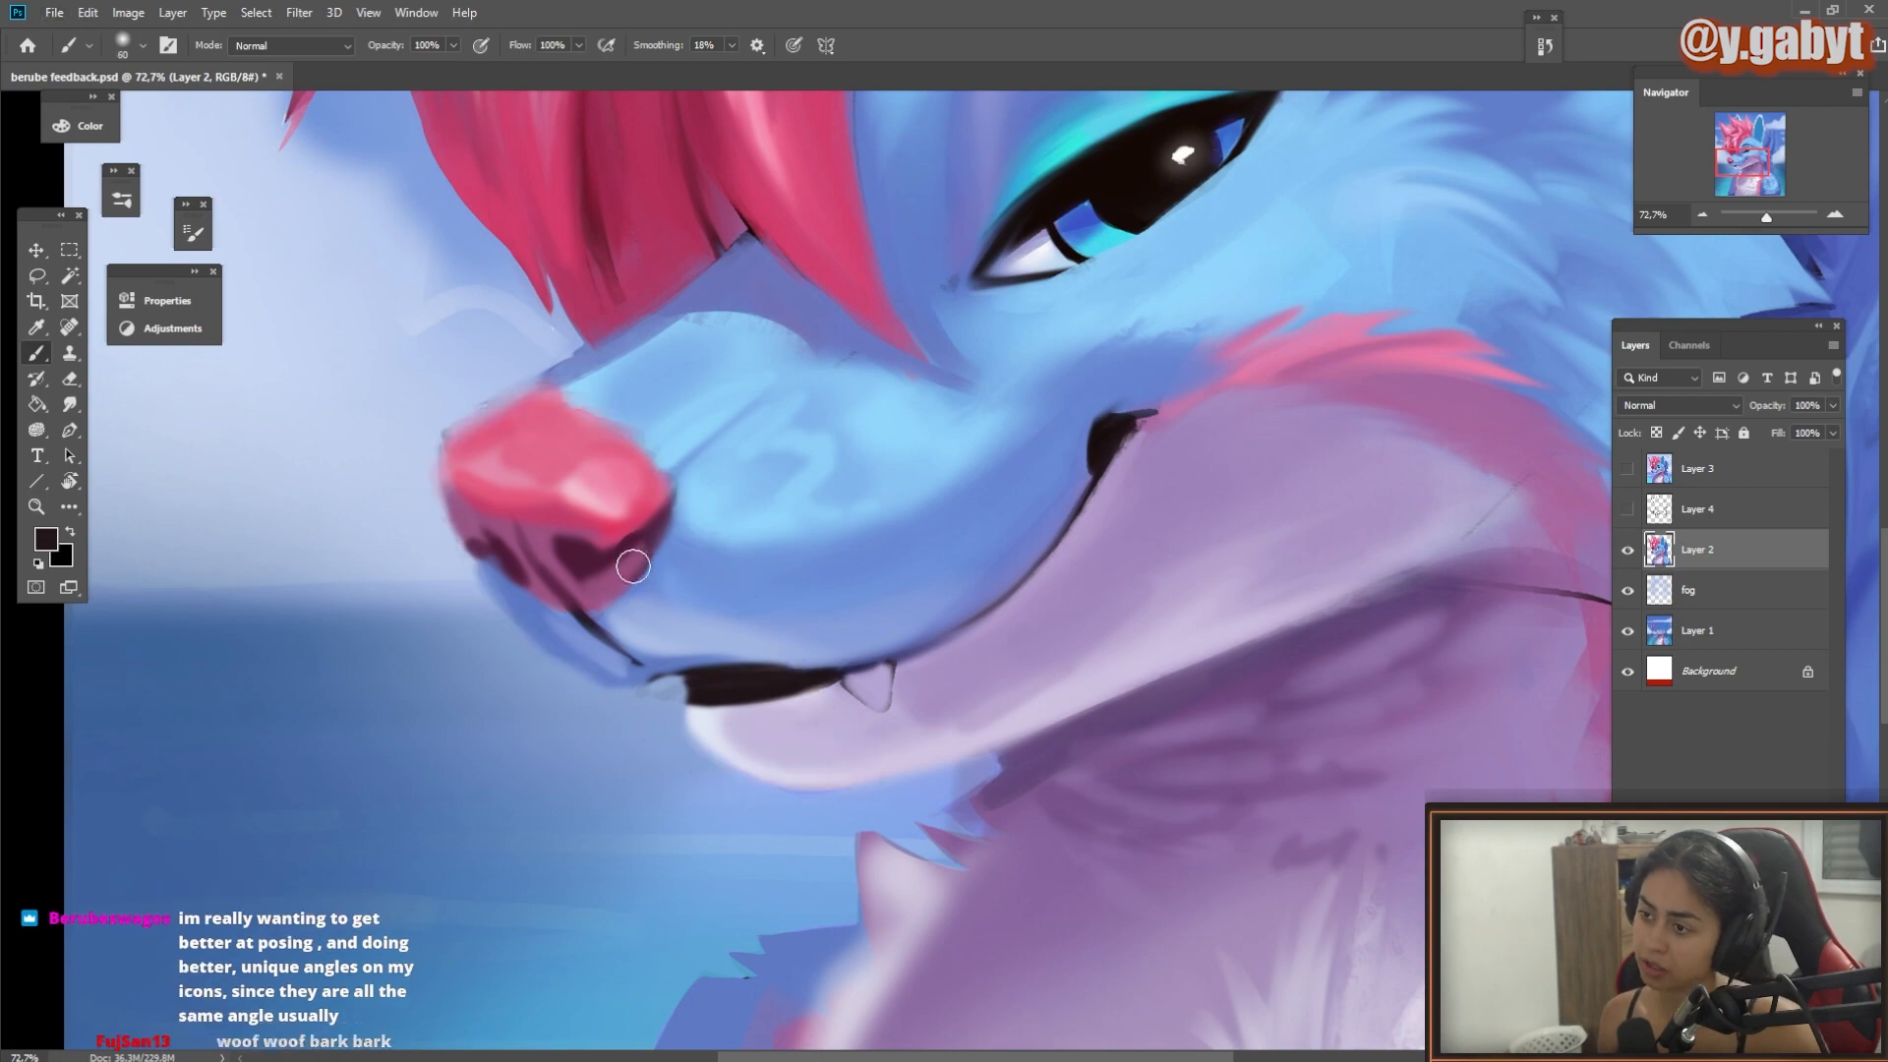
pyautogui.scroll(-5, 623, 552)
pyautogui.scroll(6, 493, 611)
pyautogui.keyDown('alt'); pyautogui.click(688, 636); pyautogui.keyUp('alt')
pyautogui.moveTo(640, 644); pyautogui.dragTo(900, 648)
pyautogui.keyDown('alt'); pyautogui.click(747, 605); pyautogui.keyUp('alt')
pyautogui.moveTo(826, 633); pyautogui.dragTo(678, 620)
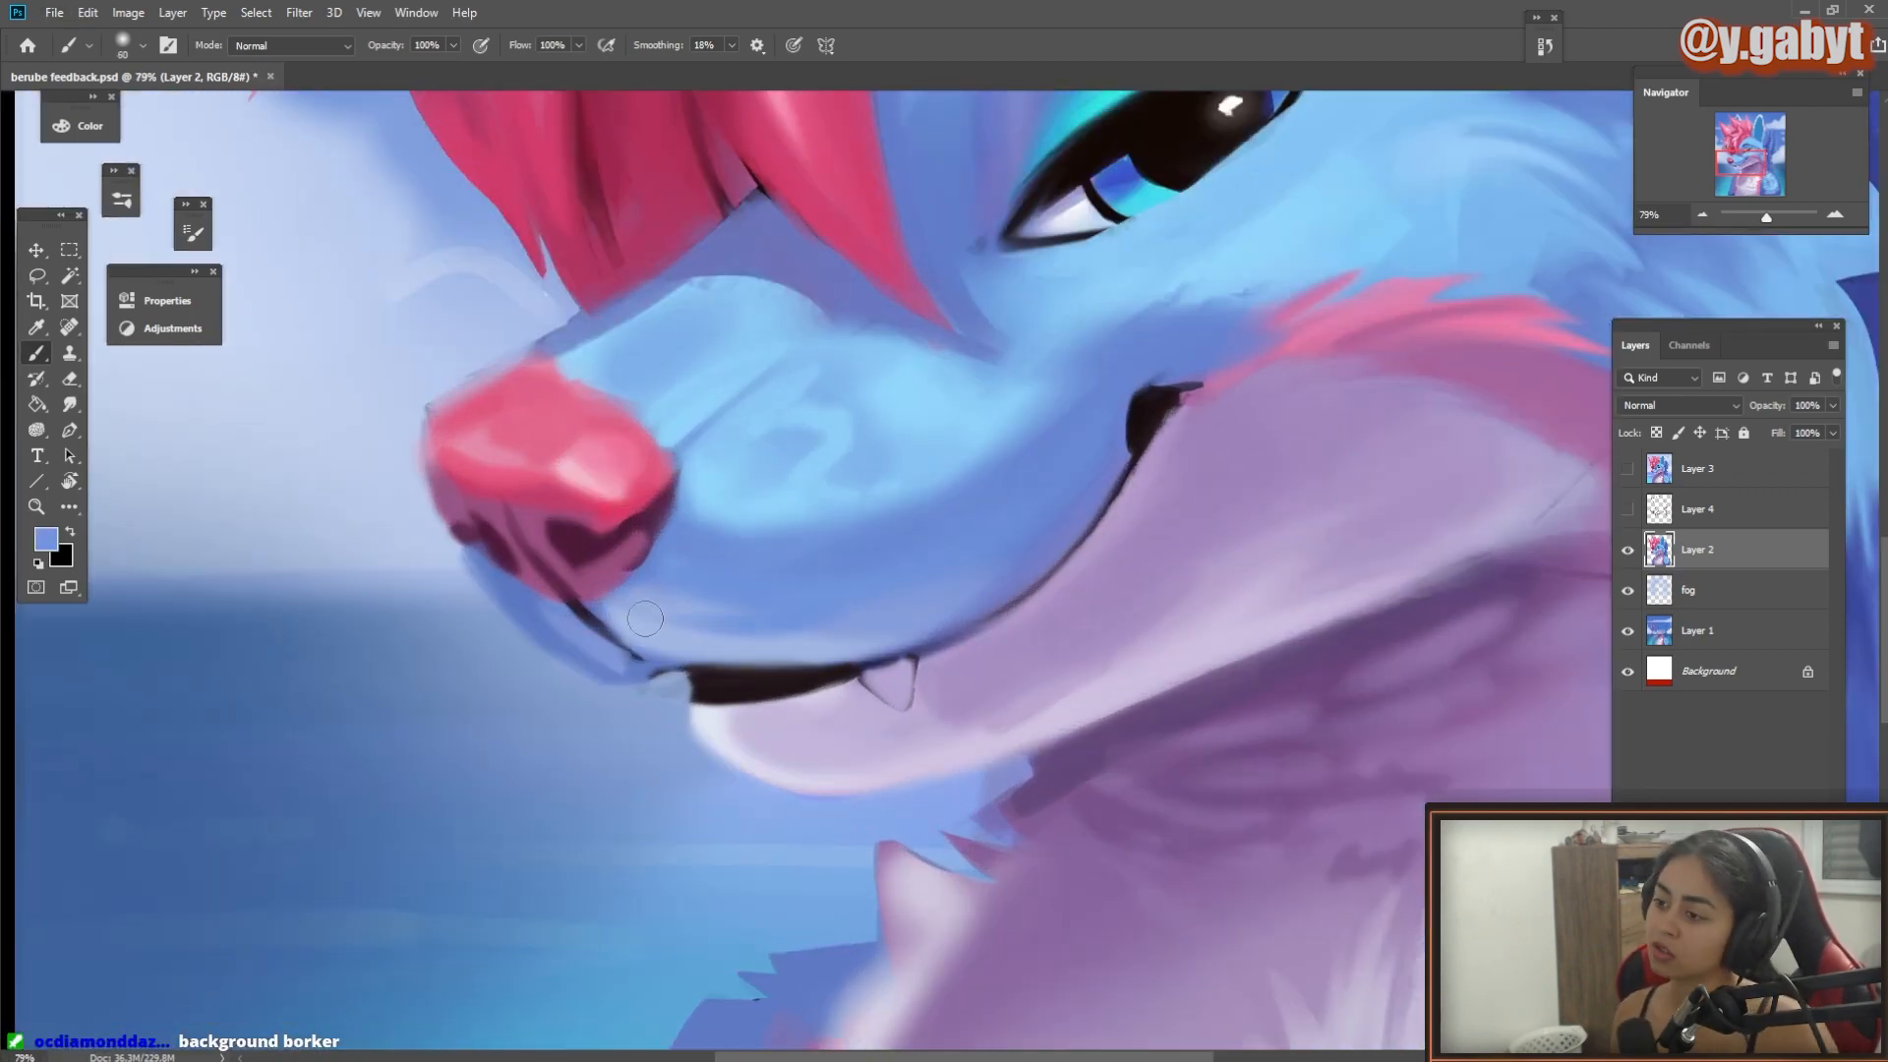
pyautogui.moveTo(776, 746)
pyautogui.mouseDown()
pyautogui.moveTo(615, 682)
pyautogui.moveTo(757, 728)
pyautogui.mouseUp()
pyautogui.moveTo(723, 598); pyautogui.dragTo(853, 664)
pyautogui.keyDown('alt'); pyautogui.click(791, 625); pyautogui.keyUp('alt')
# Step: Paint sampled blue over the forehead between the eyebrow and the near ear's base
pyautogui.scroll(-5, 793, 625)
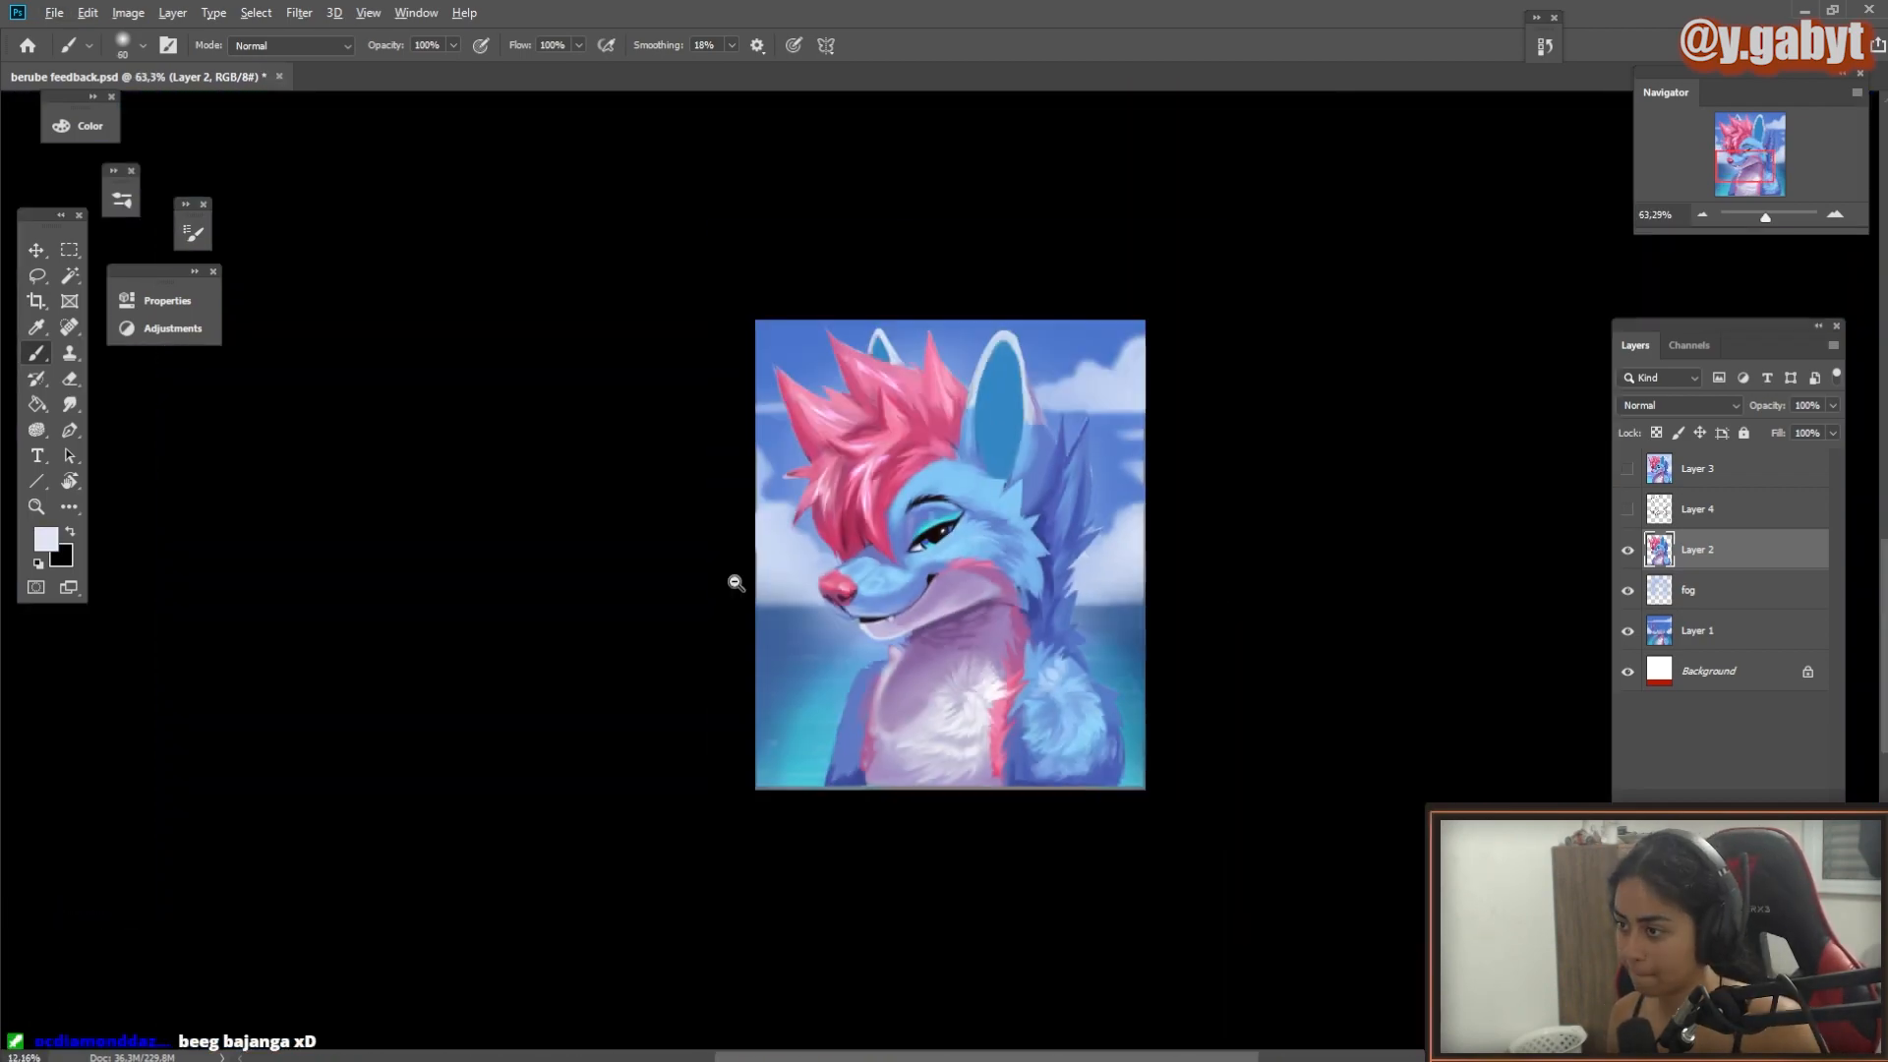
pyautogui.scroll(3, 734, 581)
pyautogui.keyDown('alt'); pyautogui.click(778, 543); pyautogui.keyUp('alt')
pyautogui.moveTo(778, 543)
pyautogui.mouseDown()
pyautogui.moveTo(885, 492)
pyautogui.moveTo(984, 551)
pyautogui.moveTo(857, 385)
pyautogui.mouseUp()
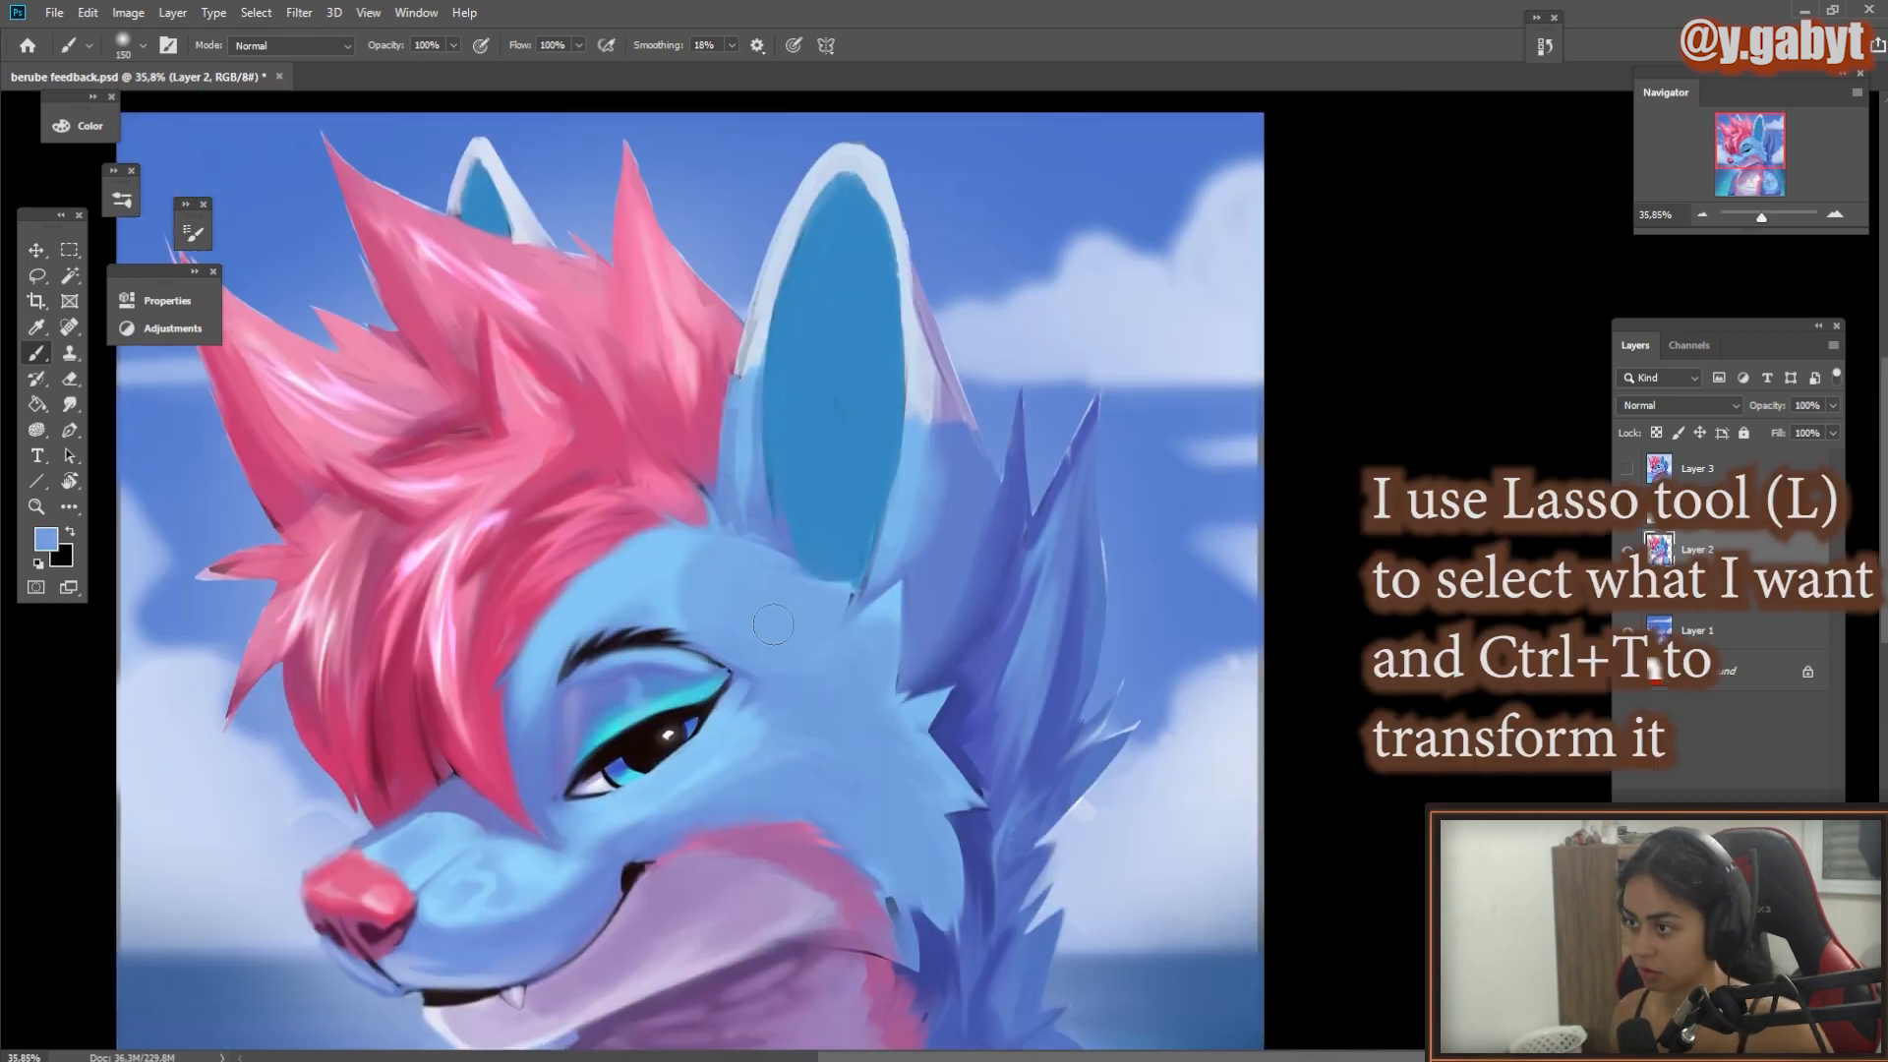
# Step: Lasso the near ear, rotate it about -21.9° toward the hair, and paint its base into the head
pyautogui.press('l')
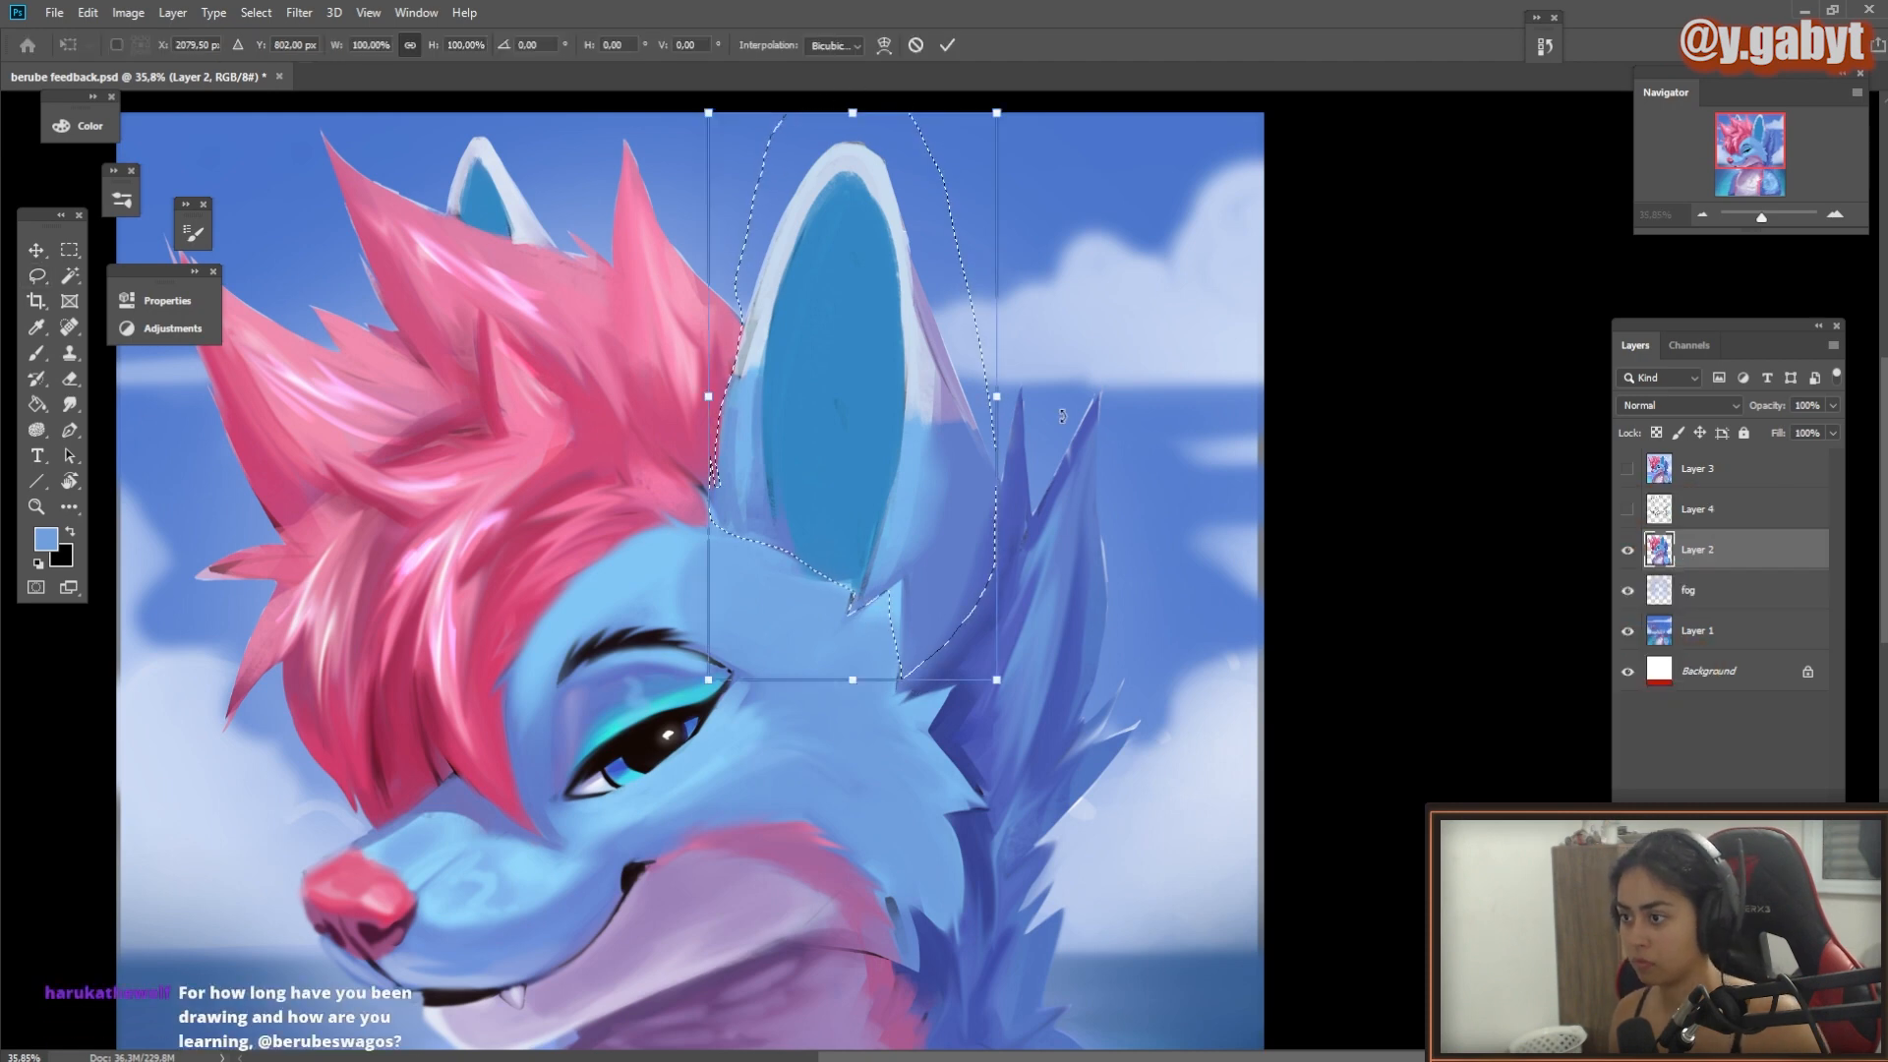
pyautogui.moveTo(1181, 236); pyautogui.dragTo(1012, 569)
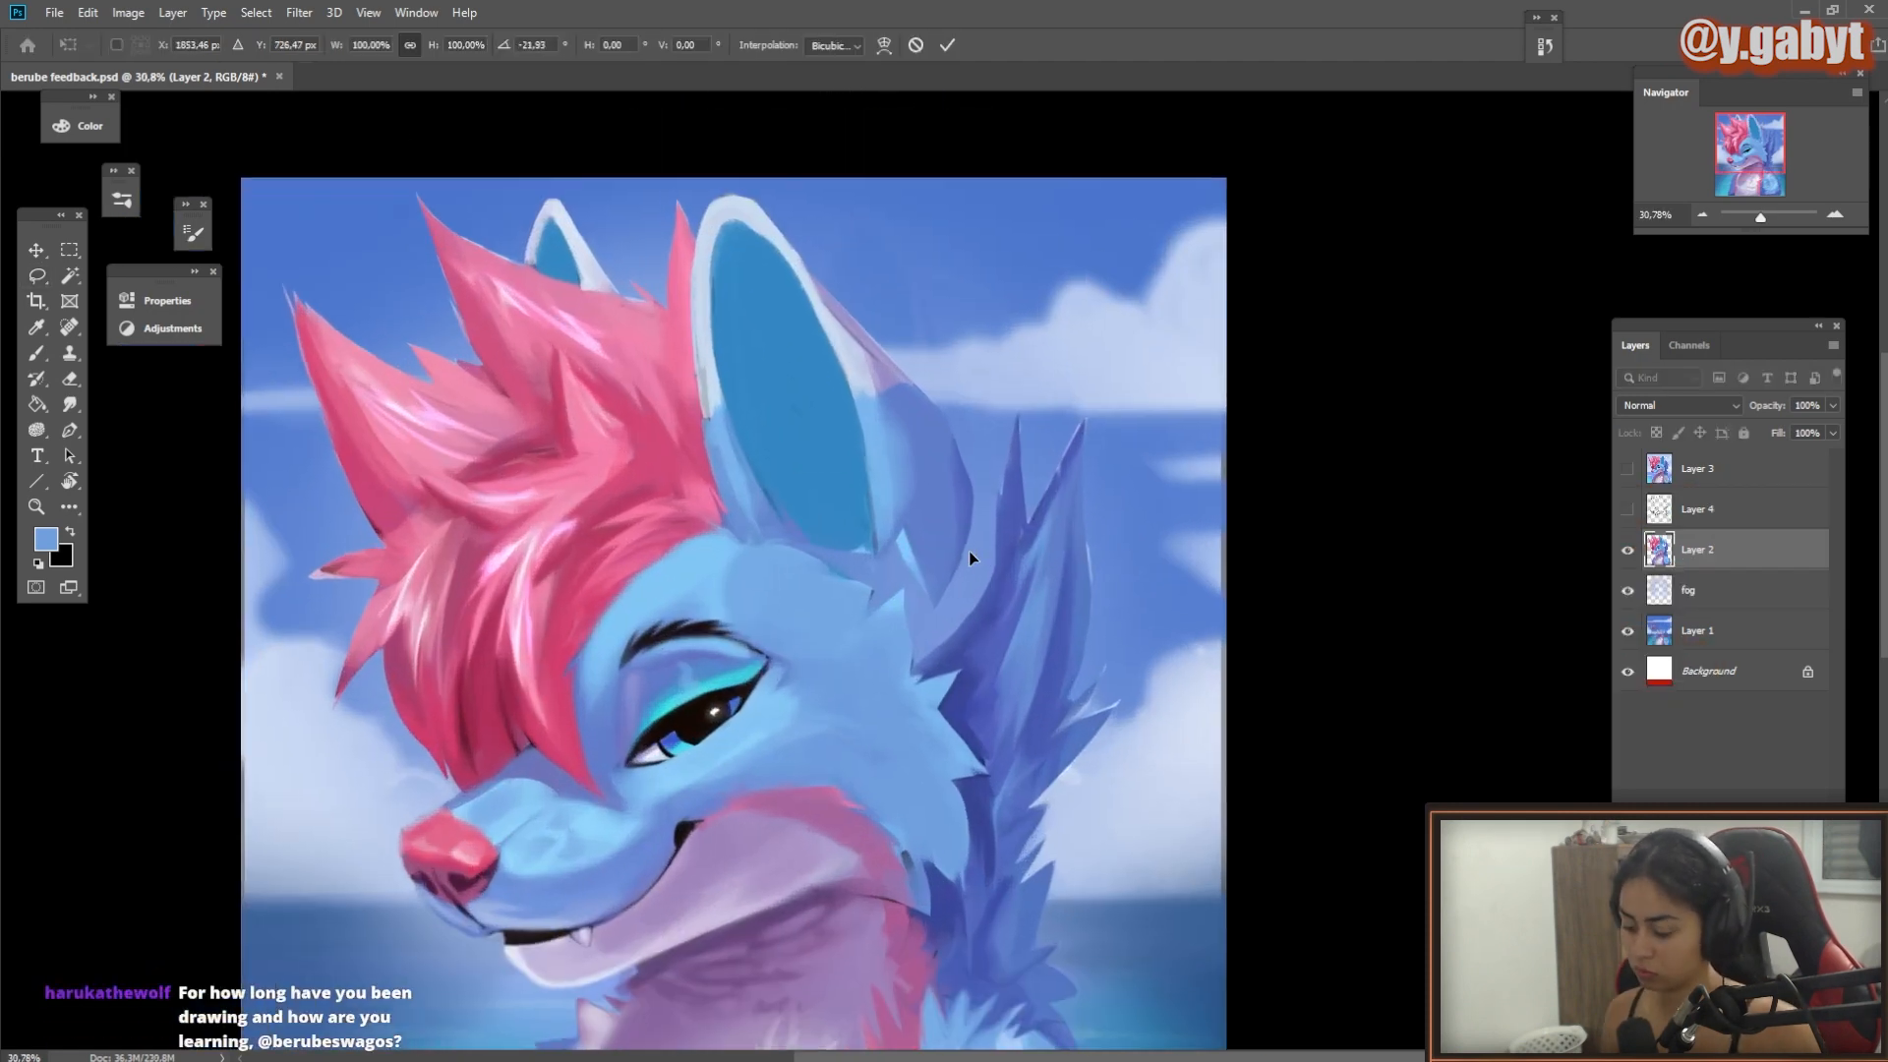
pyautogui.hotkey('ctrl', 'f')
pyautogui.press('Escape')
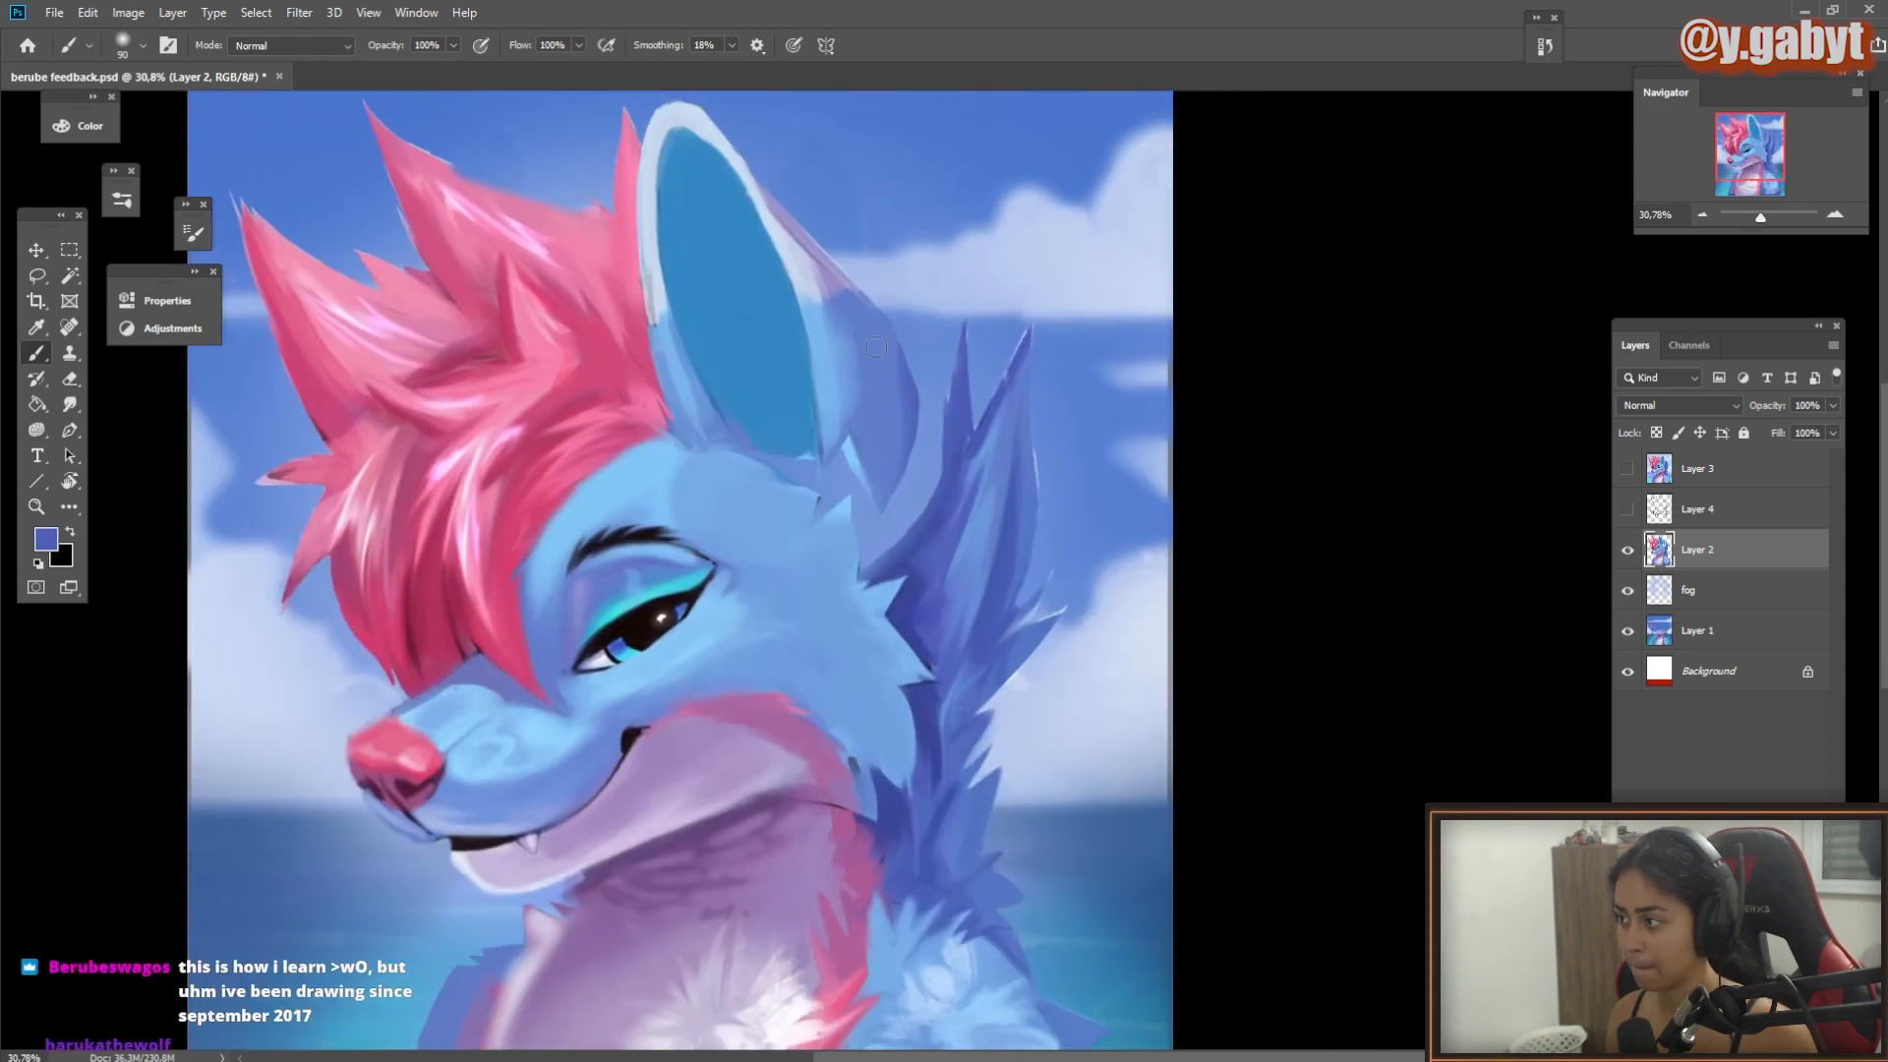
pyautogui.moveTo(920, 551); pyautogui.dragTo(792, 463)
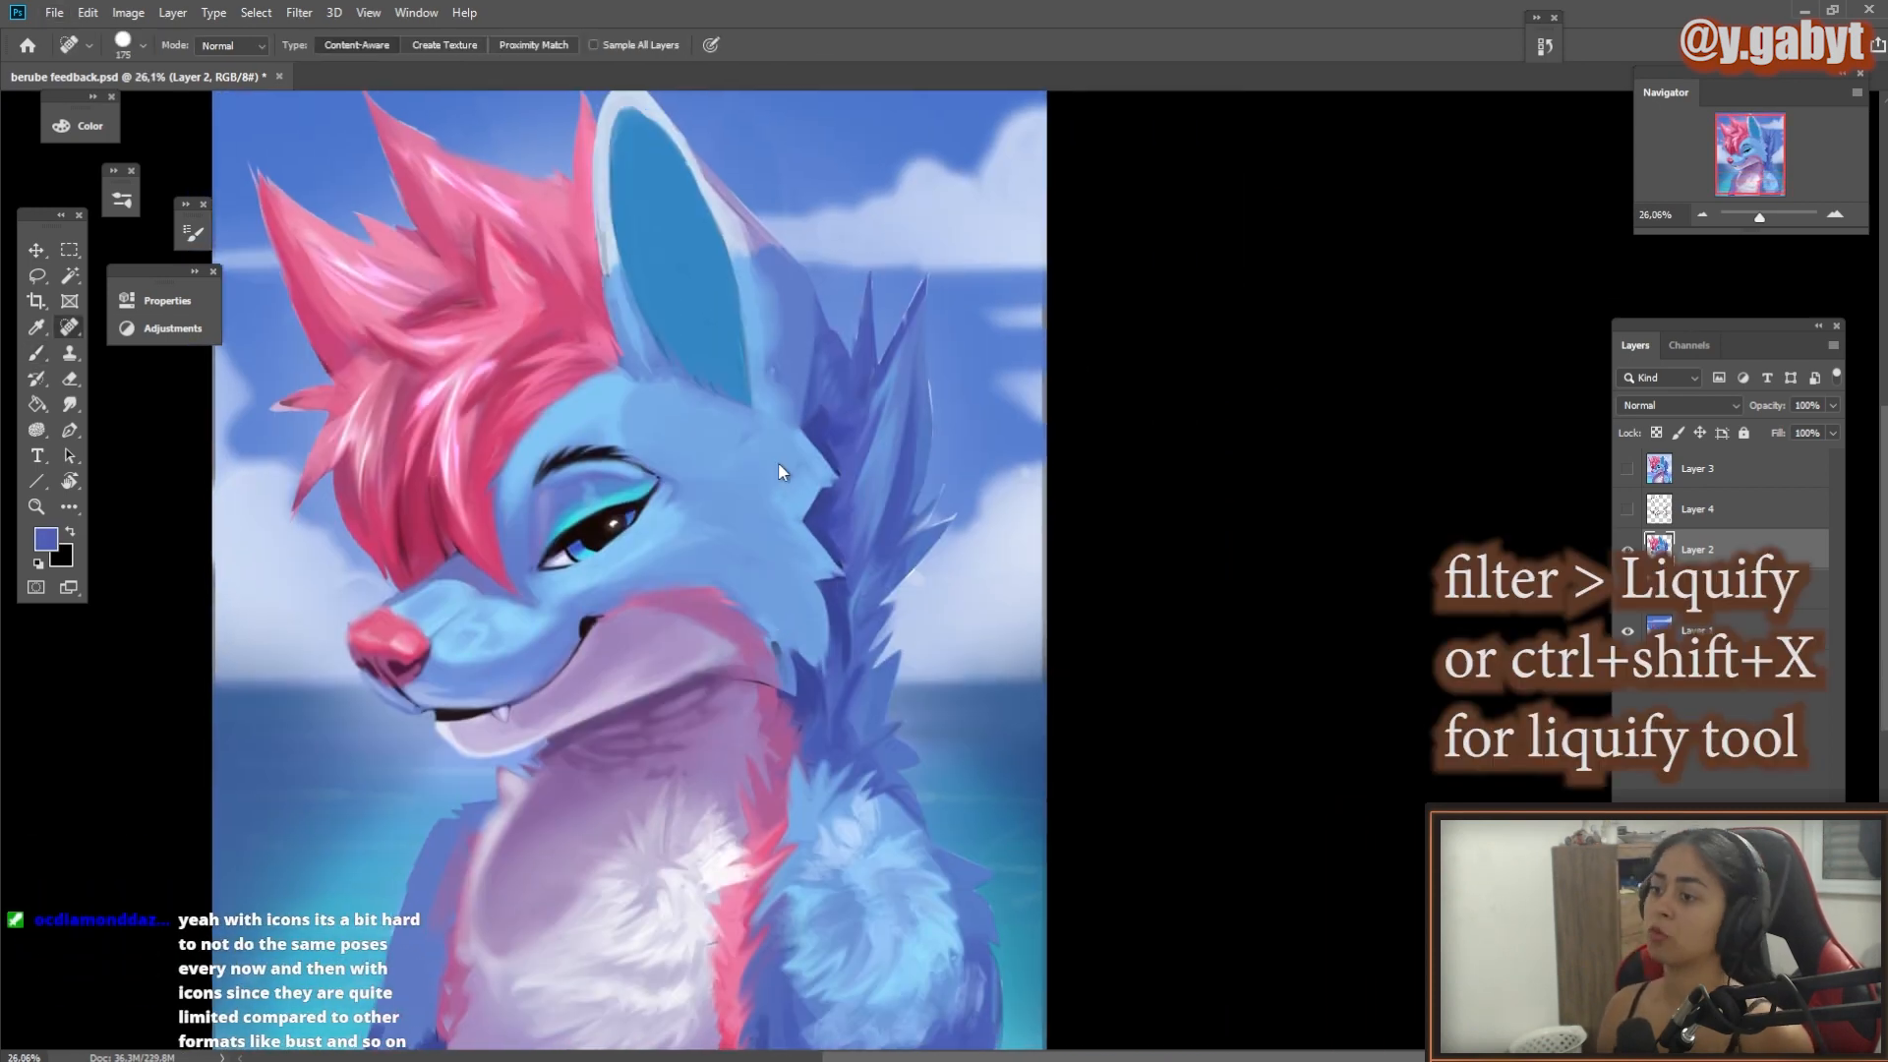
# Step: Open the Liquify filter on Layer 2 and bend the upright hair spikes down and forward over the face
pyautogui.hotkey('ctrl', 'shift', 'x')
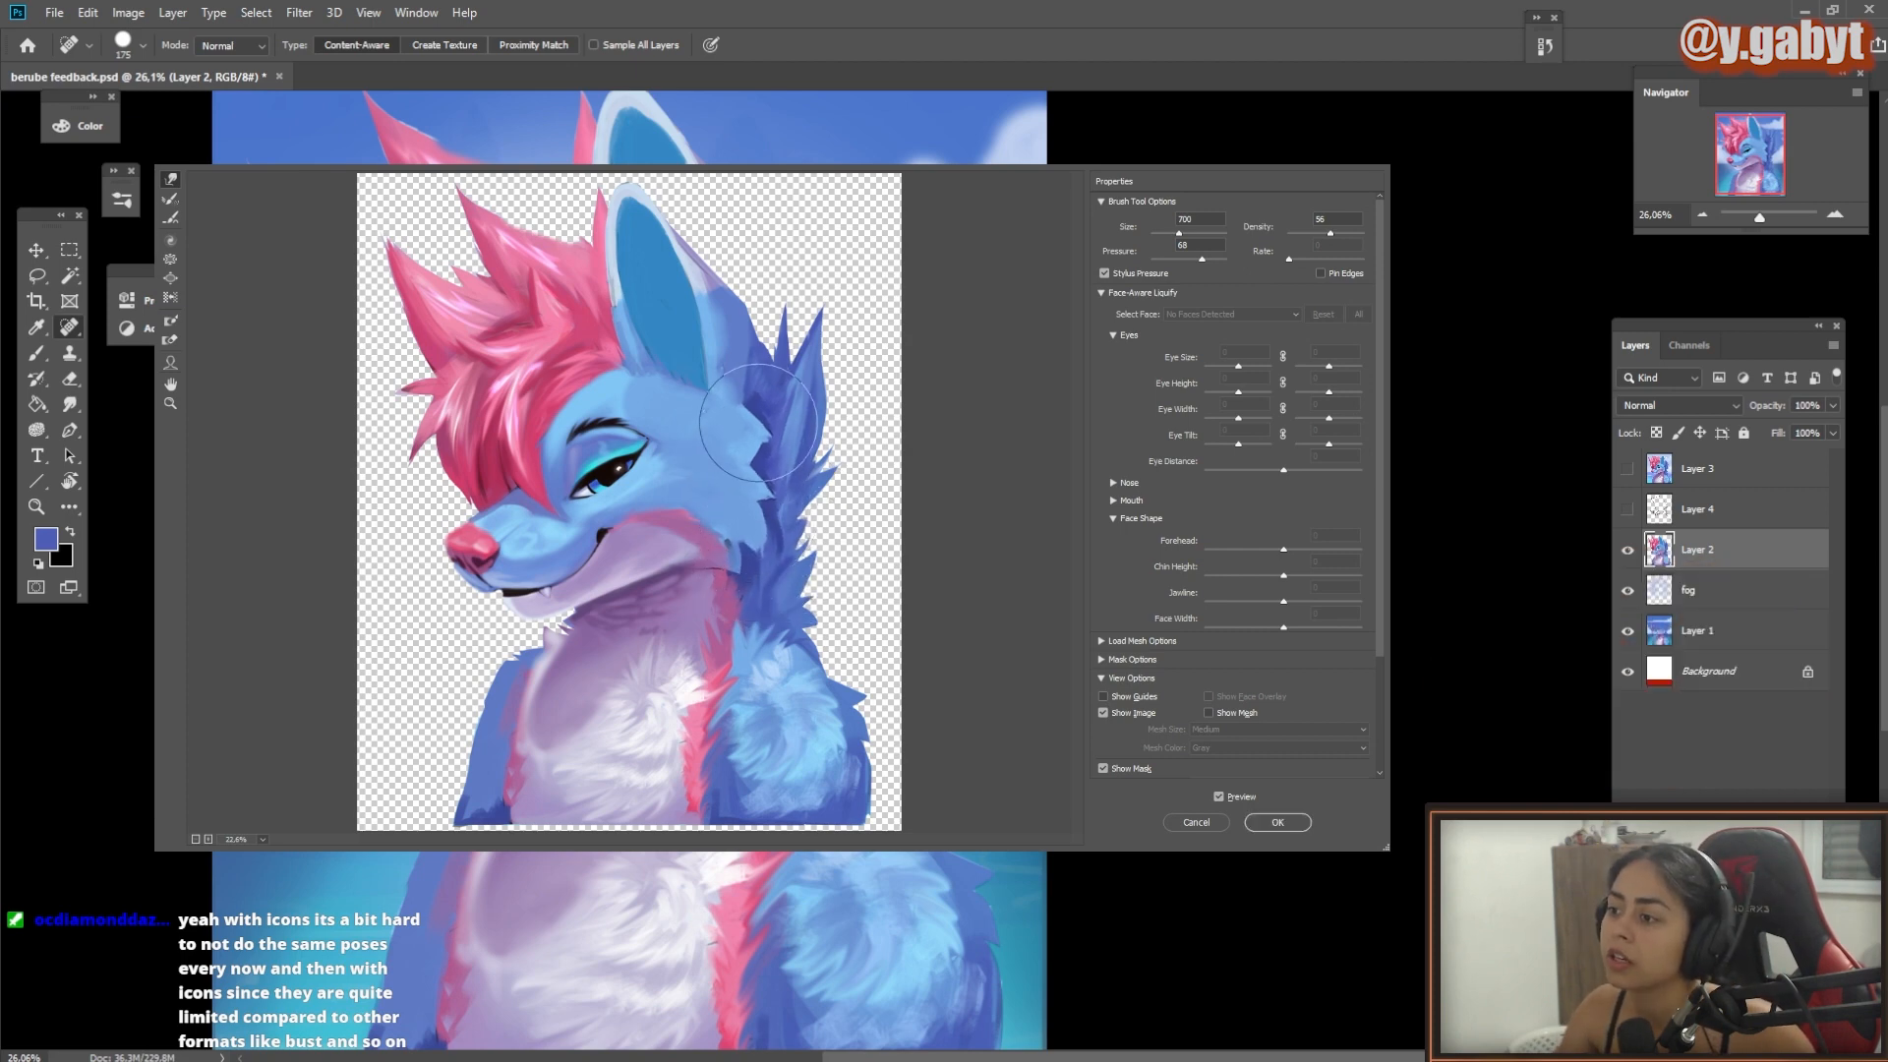
pyautogui.press(']')
pyautogui.press(']')
pyautogui.press(']')
pyautogui.press(']')
pyautogui.press(']')
pyautogui.press(']')
pyautogui.press(']')
pyautogui.moveTo(433, 246)
pyautogui.mouseDown()
pyautogui.moveTo(382, 225)
pyautogui.moveTo(430, 280)
pyautogui.moveTo(466, 211)
pyautogui.moveTo(353, 316)
pyautogui.moveTo(401, 320)
pyautogui.mouseUp()
pyautogui.press('[')
pyautogui.press('[')
pyautogui.press('[')
pyautogui.press('[')
pyautogui.press('[')
pyautogui.press('[')
pyautogui.press('[')
pyautogui.press('[')
pyautogui.press('[')
pyautogui.press('[')
pyautogui.press('[')
pyautogui.press('[')
pyautogui.press('[')
pyautogui.press(']')
pyautogui.press(']')
pyautogui.press(']')
pyautogui.press(']')
pyautogui.press(']')
pyautogui.press(']')
pyautogui.press(']')
pyautogui.moveTo(418, 458); pyautogui.dragTo(429, 450)
# Step: Push the nose and front of the muzzle slightly upward with a size 400 Liquify brush
pyautogui.press('[')
pyautogui.press('[')
pyautogui.press('[')
pyautogui.press('[')
pyautogui.press('[')
pyautogui.press('[')
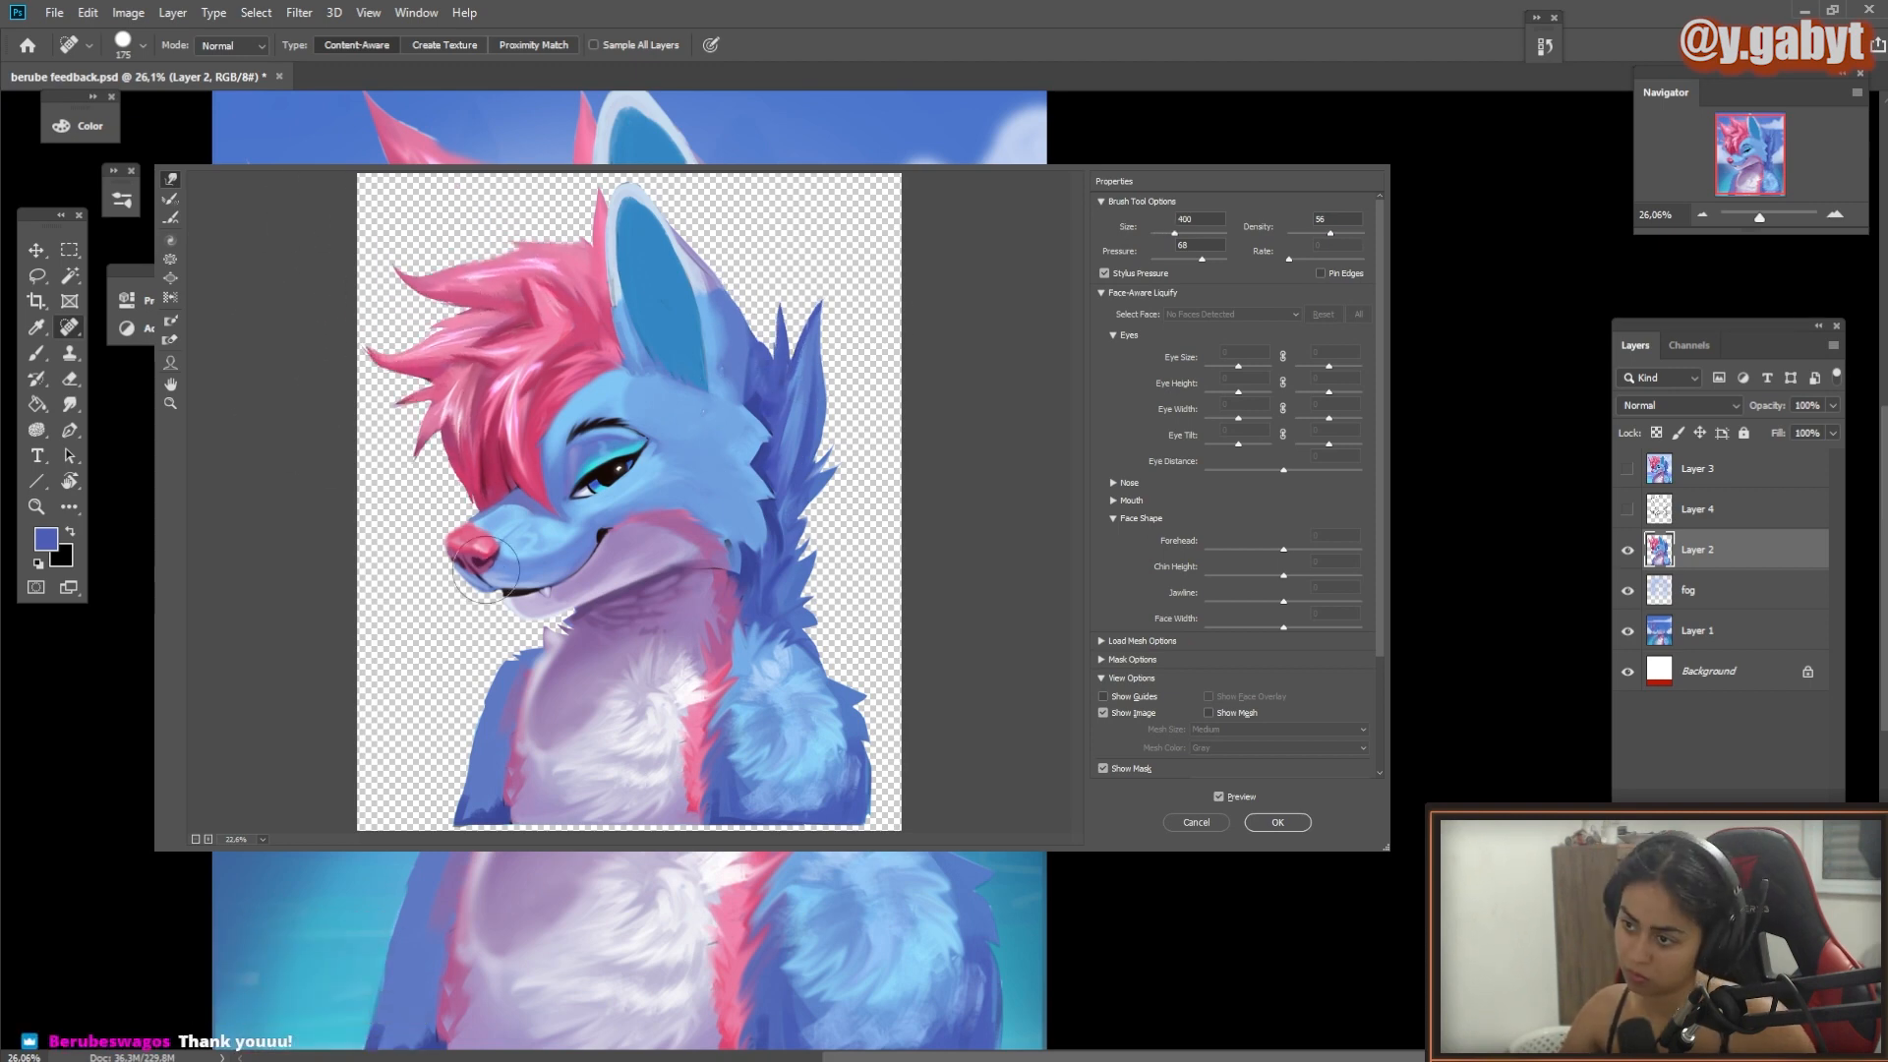
pyautogui.moveTo(486, 570); pyautogui.dragTo(482, 552)
# Step: Push the back fur, both arms and the chest outward with a size 700 Liquify brush to broaden the body
pyautogui.press(']')
pyautogui.press(']')
pyautogui.press(']')
pyautogui.moveTo(777, 592); pyautogui.dragTo(799, 594)
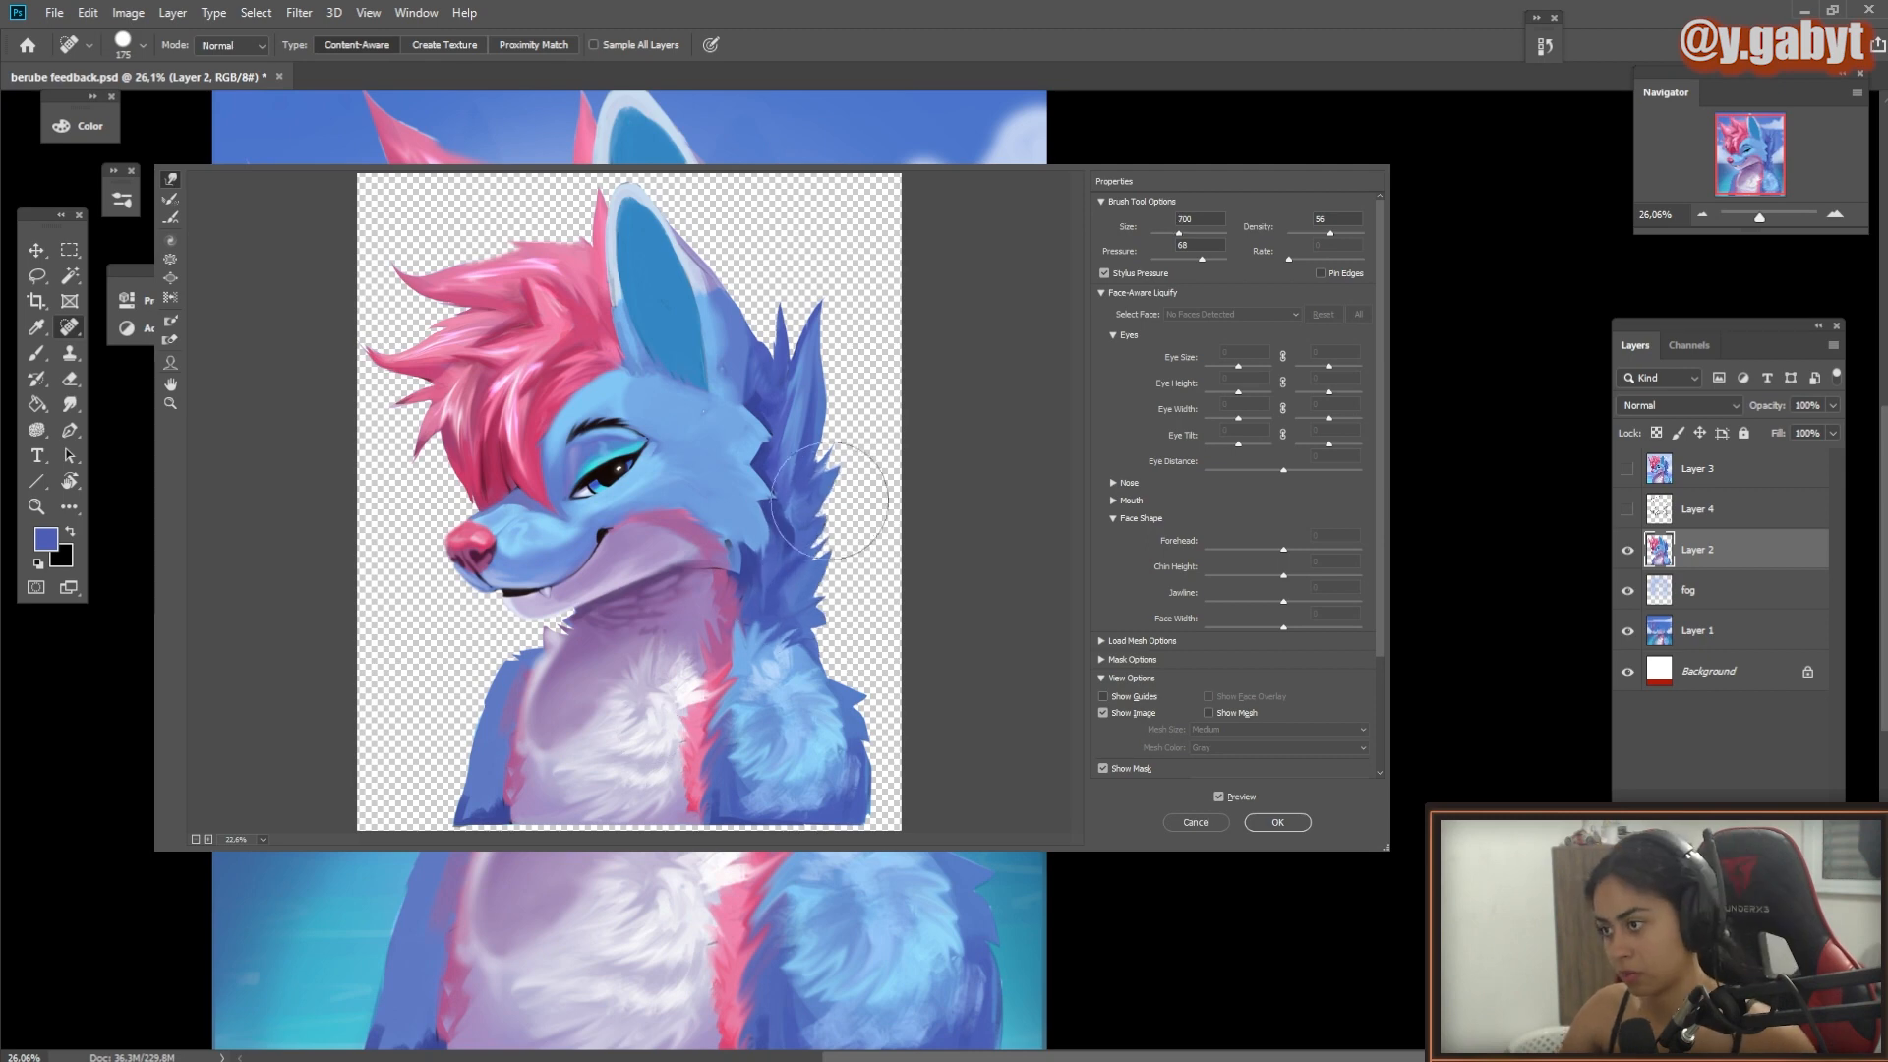
pyautogui.moveTo(820, 492); pyautogui.dragTo(835, 492)
pyautogui.moveTo(813, 592); pyautogui.dragTo(832, 604)
pyautogui.moveTo(848, 768); pyautogui.dragTo(871, 776)
pyautogui.moveTo(484, 710); pyautogui.dragTo(467, 715)
pyautogui.moveTo(522, 778); pyautogui.dragTo(506, 779)
pyautogui.moveTo(671, 765); pyautogui.dragTo(688, 764)
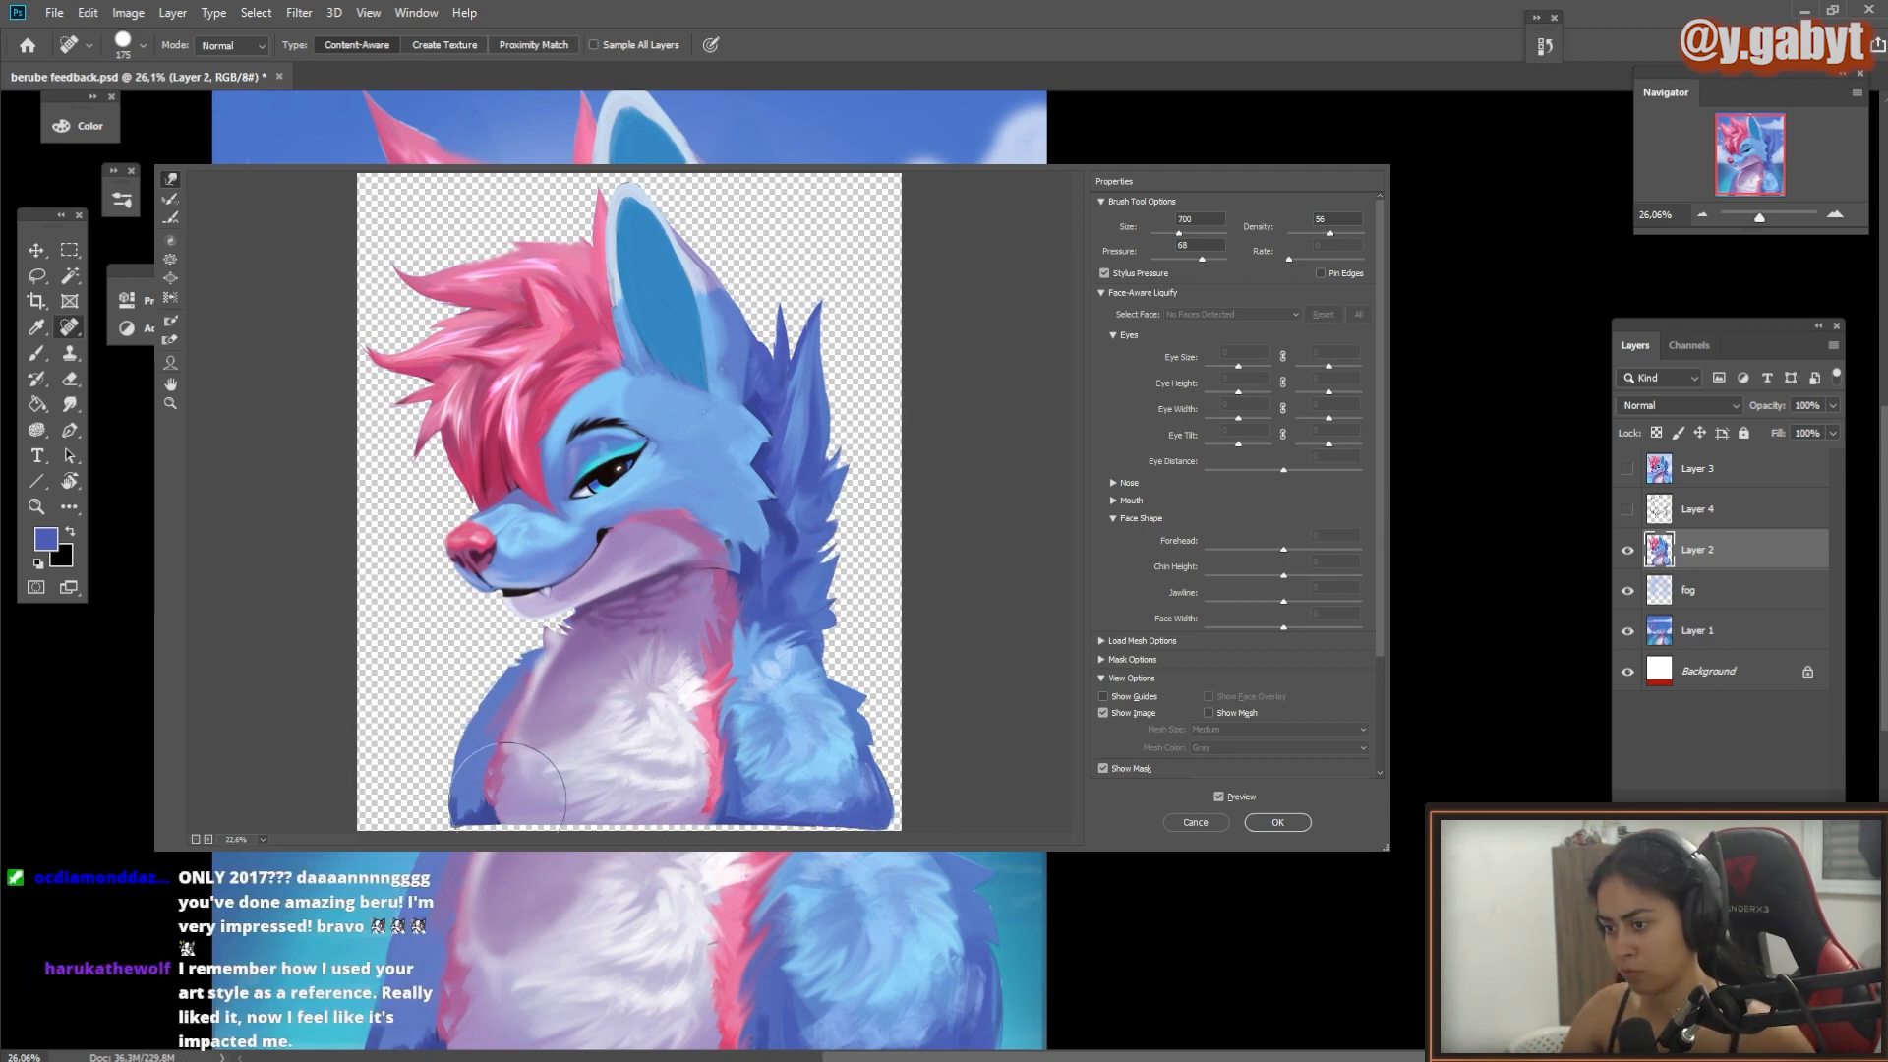
pyautogui.moveTo(865, 743); pyautogui.dragTo(883, 749)
pyautogui.moveTo(814, 654); pyautogui.dragTo(824, 656)
# Step: Widen the near shoulder with a size 1100 Liquify brush, apply the filter, and compare the portrait with Layer 3
pyautogui.press('[')
pyautogui.press('[')
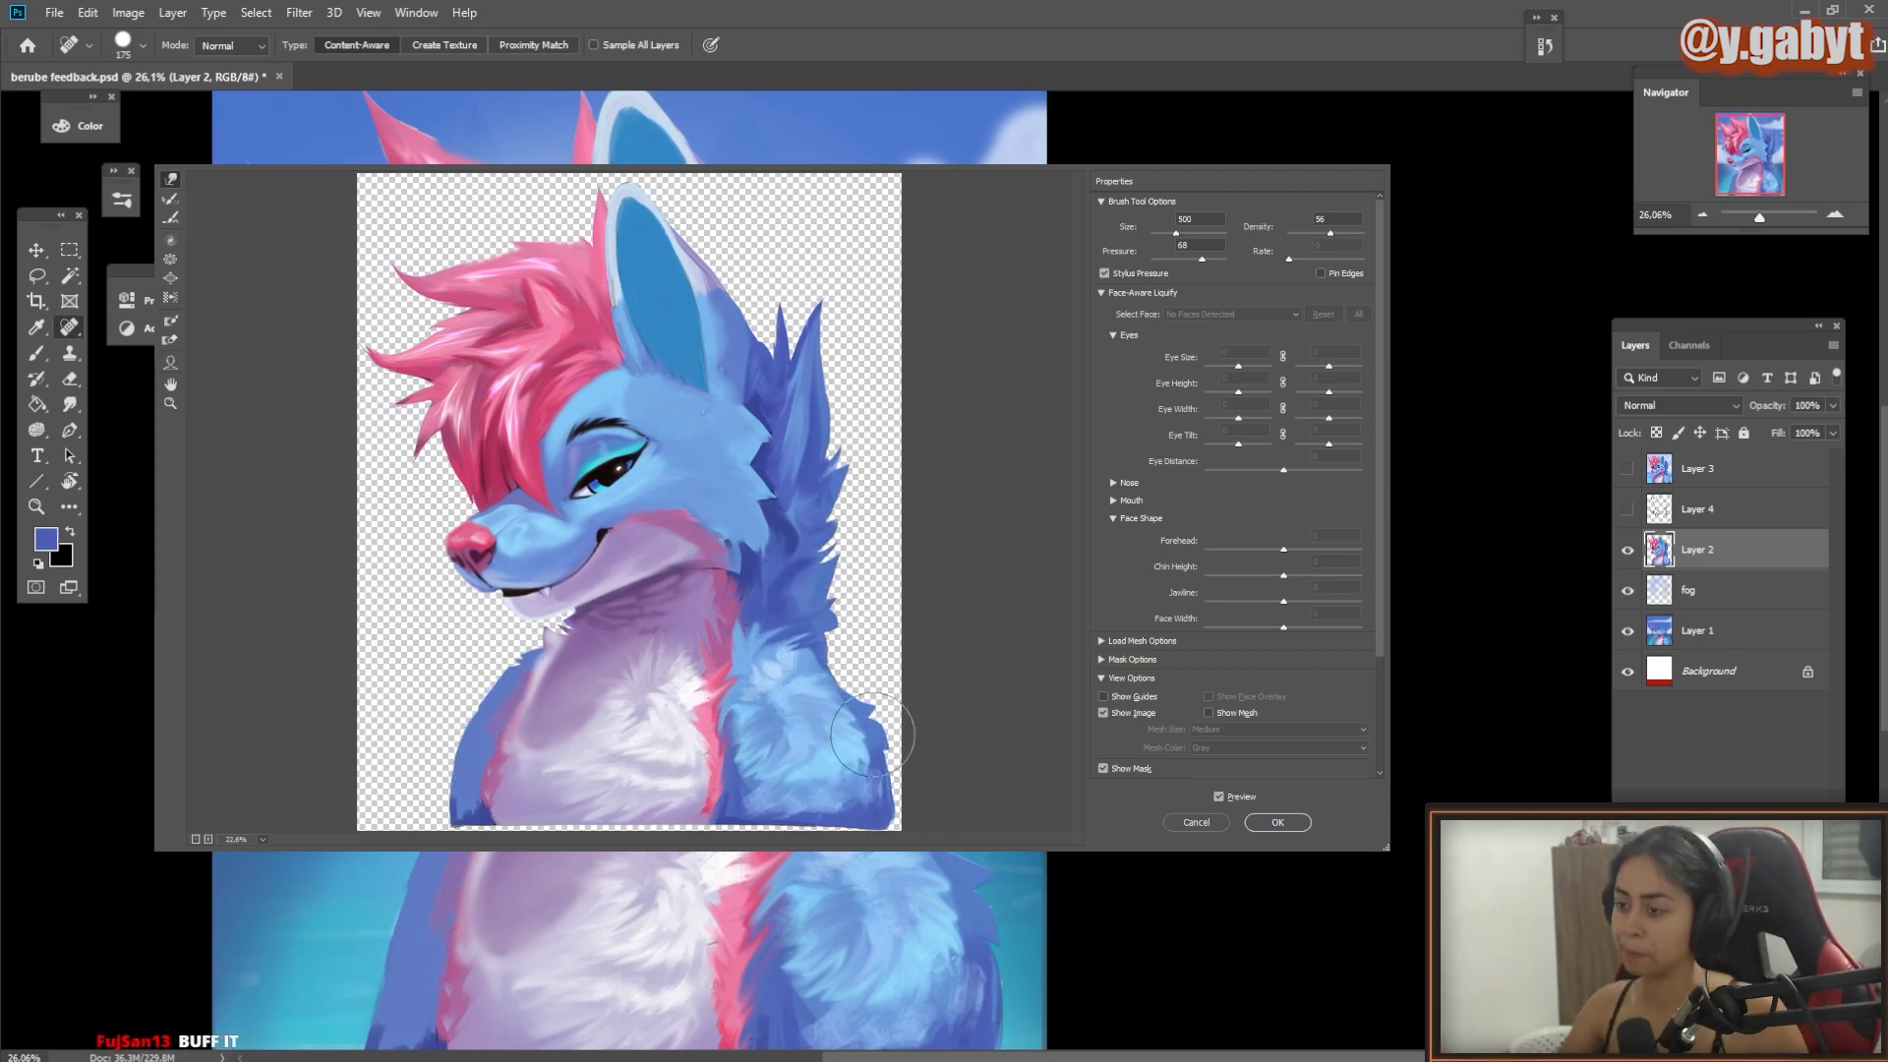
pyautogui.press(']')
pyautogui.press(']')
pyautogui.press(']')
pyautogui.press(']')
pyautogui.press(']')
pyautogui.press(']')
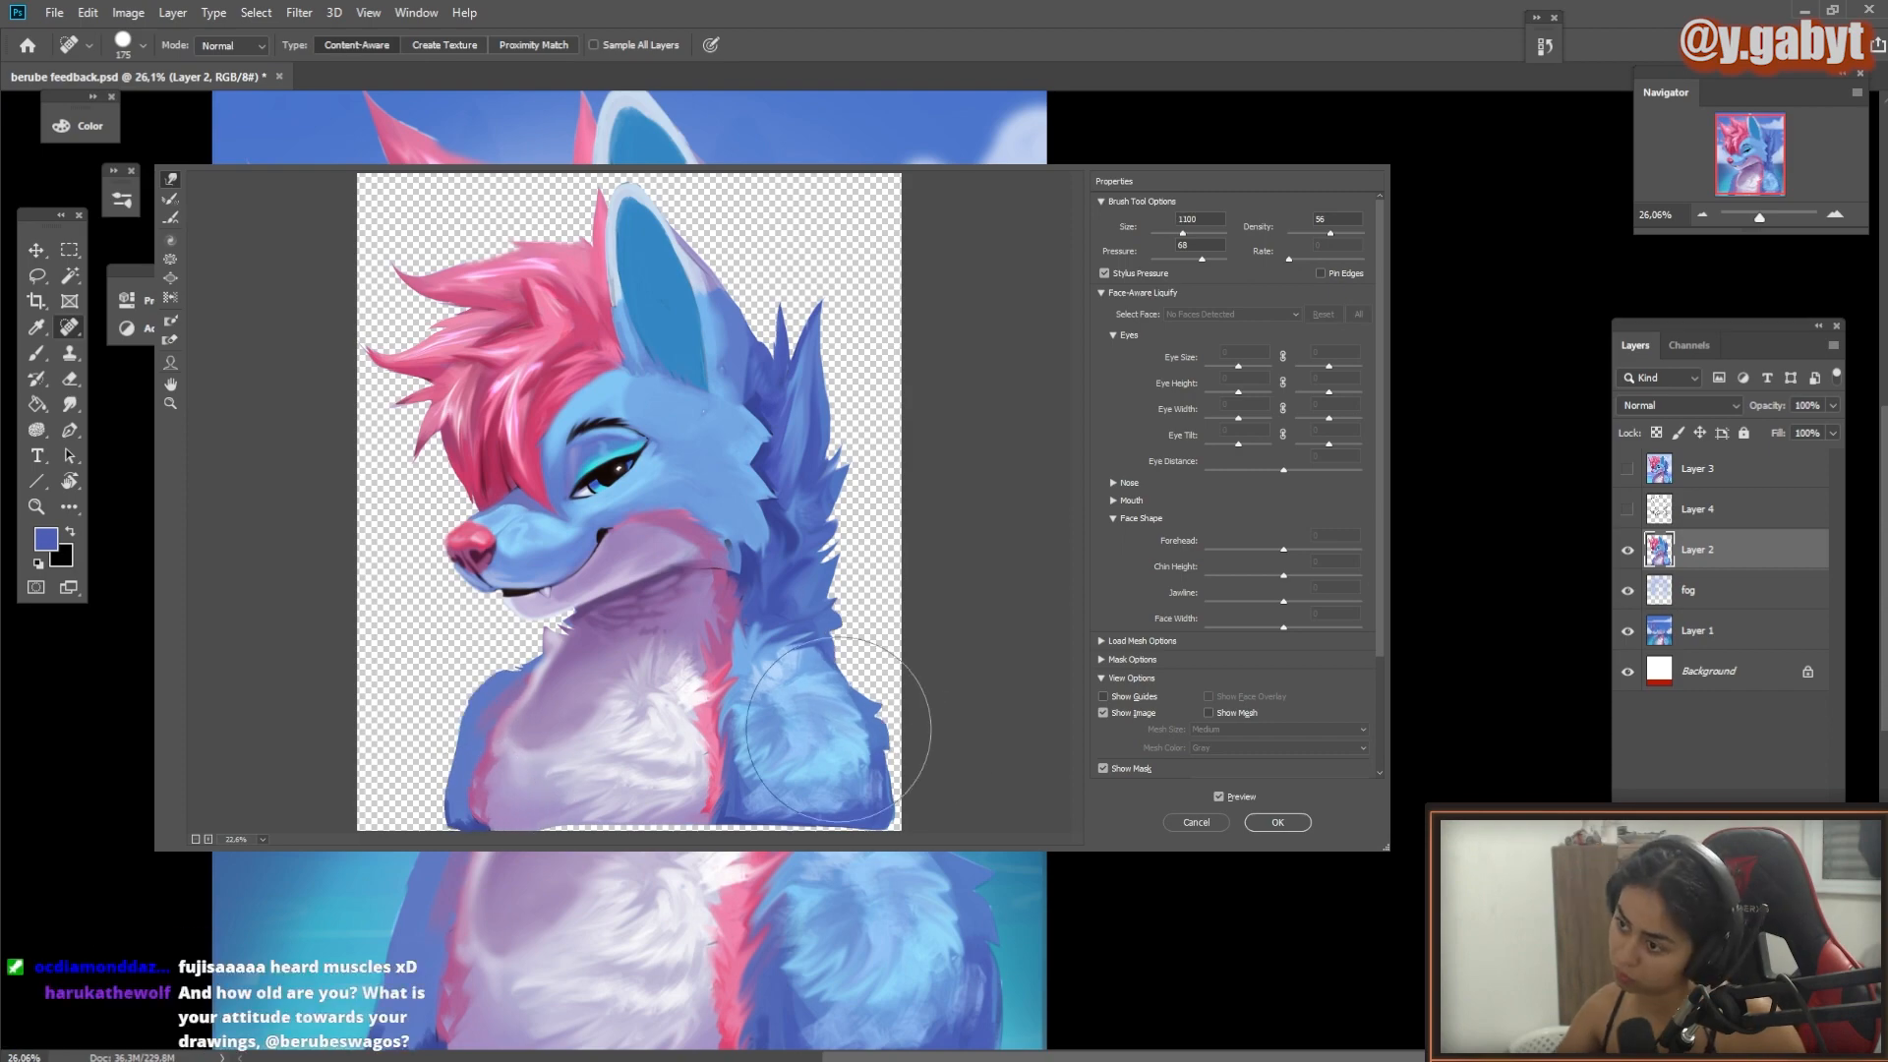
pyautogui.moveTo(839, 730); pyautogui.dragTo(884, 730)
pyautogui.click(1278, 822)
pyautogui.scroll(-2, 1107, 811)
pyautogui.moveTo(1106, 811); pyautogui.dragTo(1353, 720)
pyautogui.click(1628, 473)
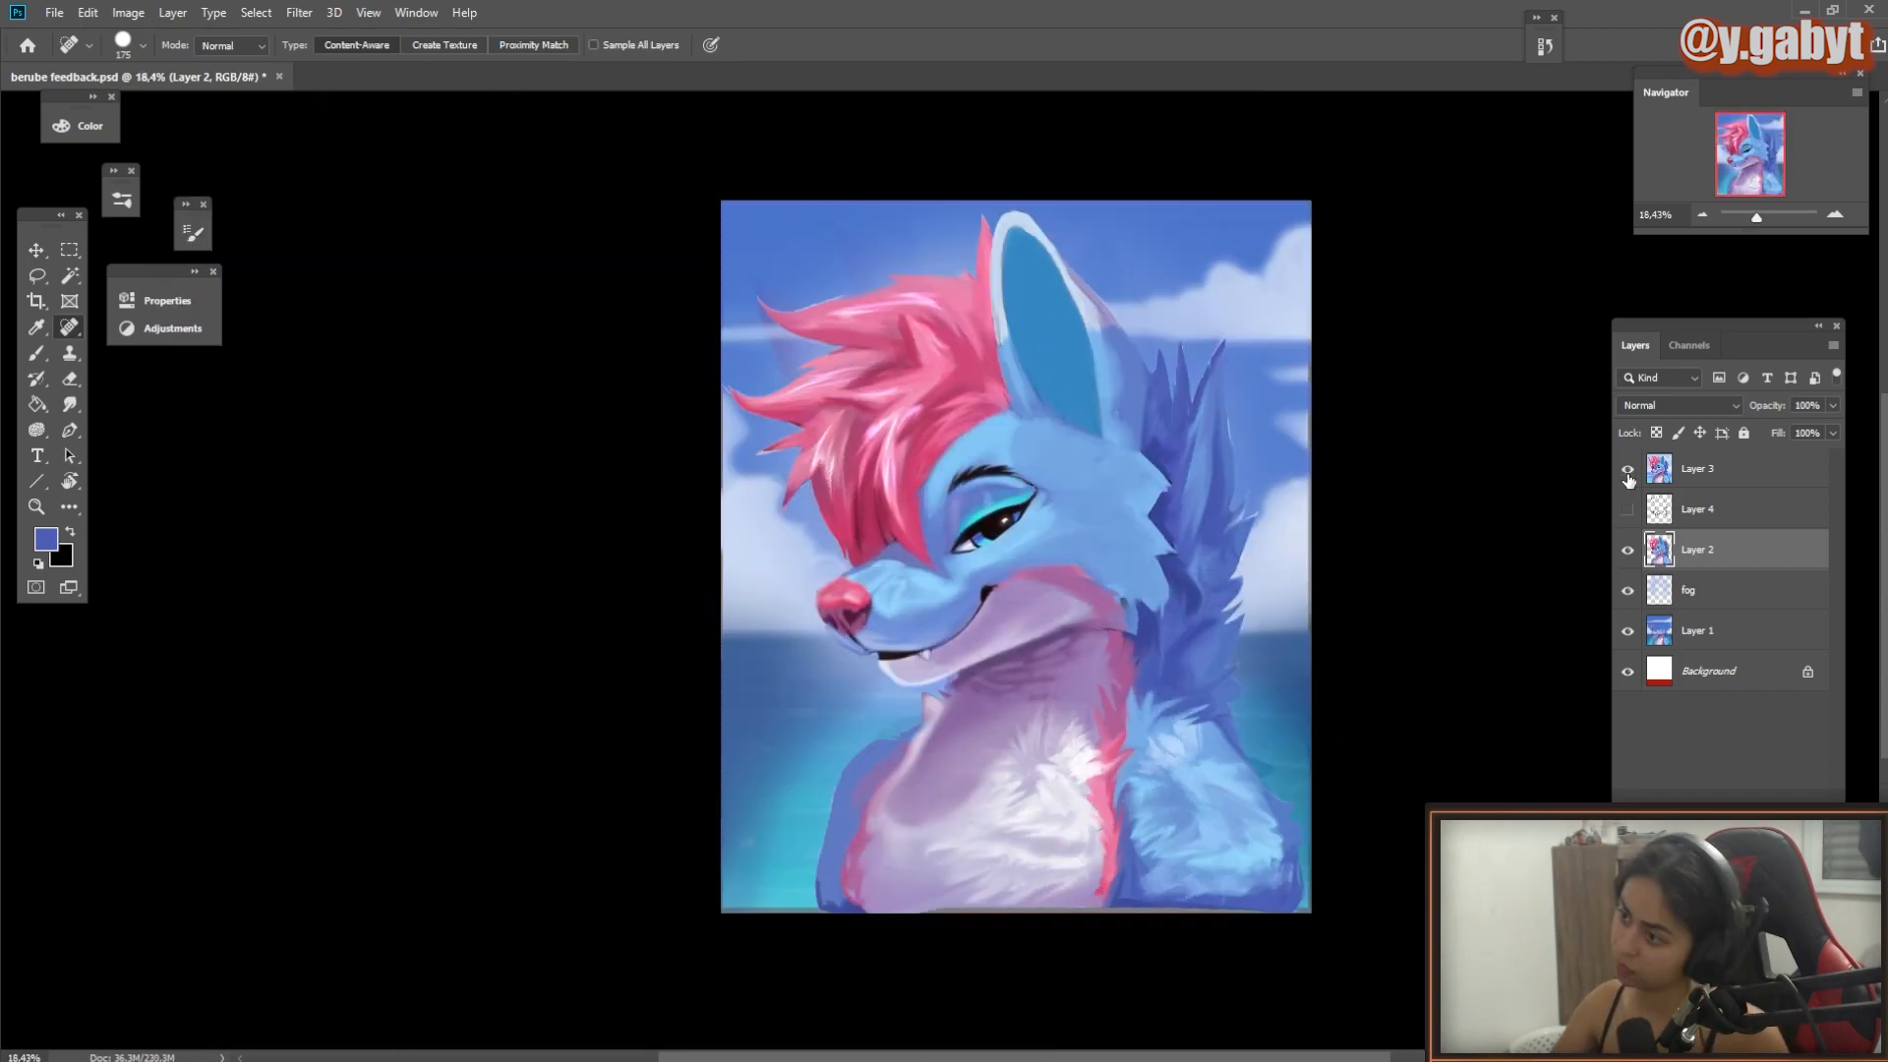
pyautogui.click(1628, 473)
pyautogui.click(1628, 473)
# Step: Lock Layer 2's transparent pixels and tint the dark fur behind the head with blue sampled from the sky
pyautogui.scroll(4, 1279, 551)
pyautogui.press('b')
pyautogui.moveTo(1387, 527); pyautogui.dragTo(1229, 590)
pyautogui.keyDown('alt'); pyautogui.click(993, 454); pyautogui.keyUp('alt')
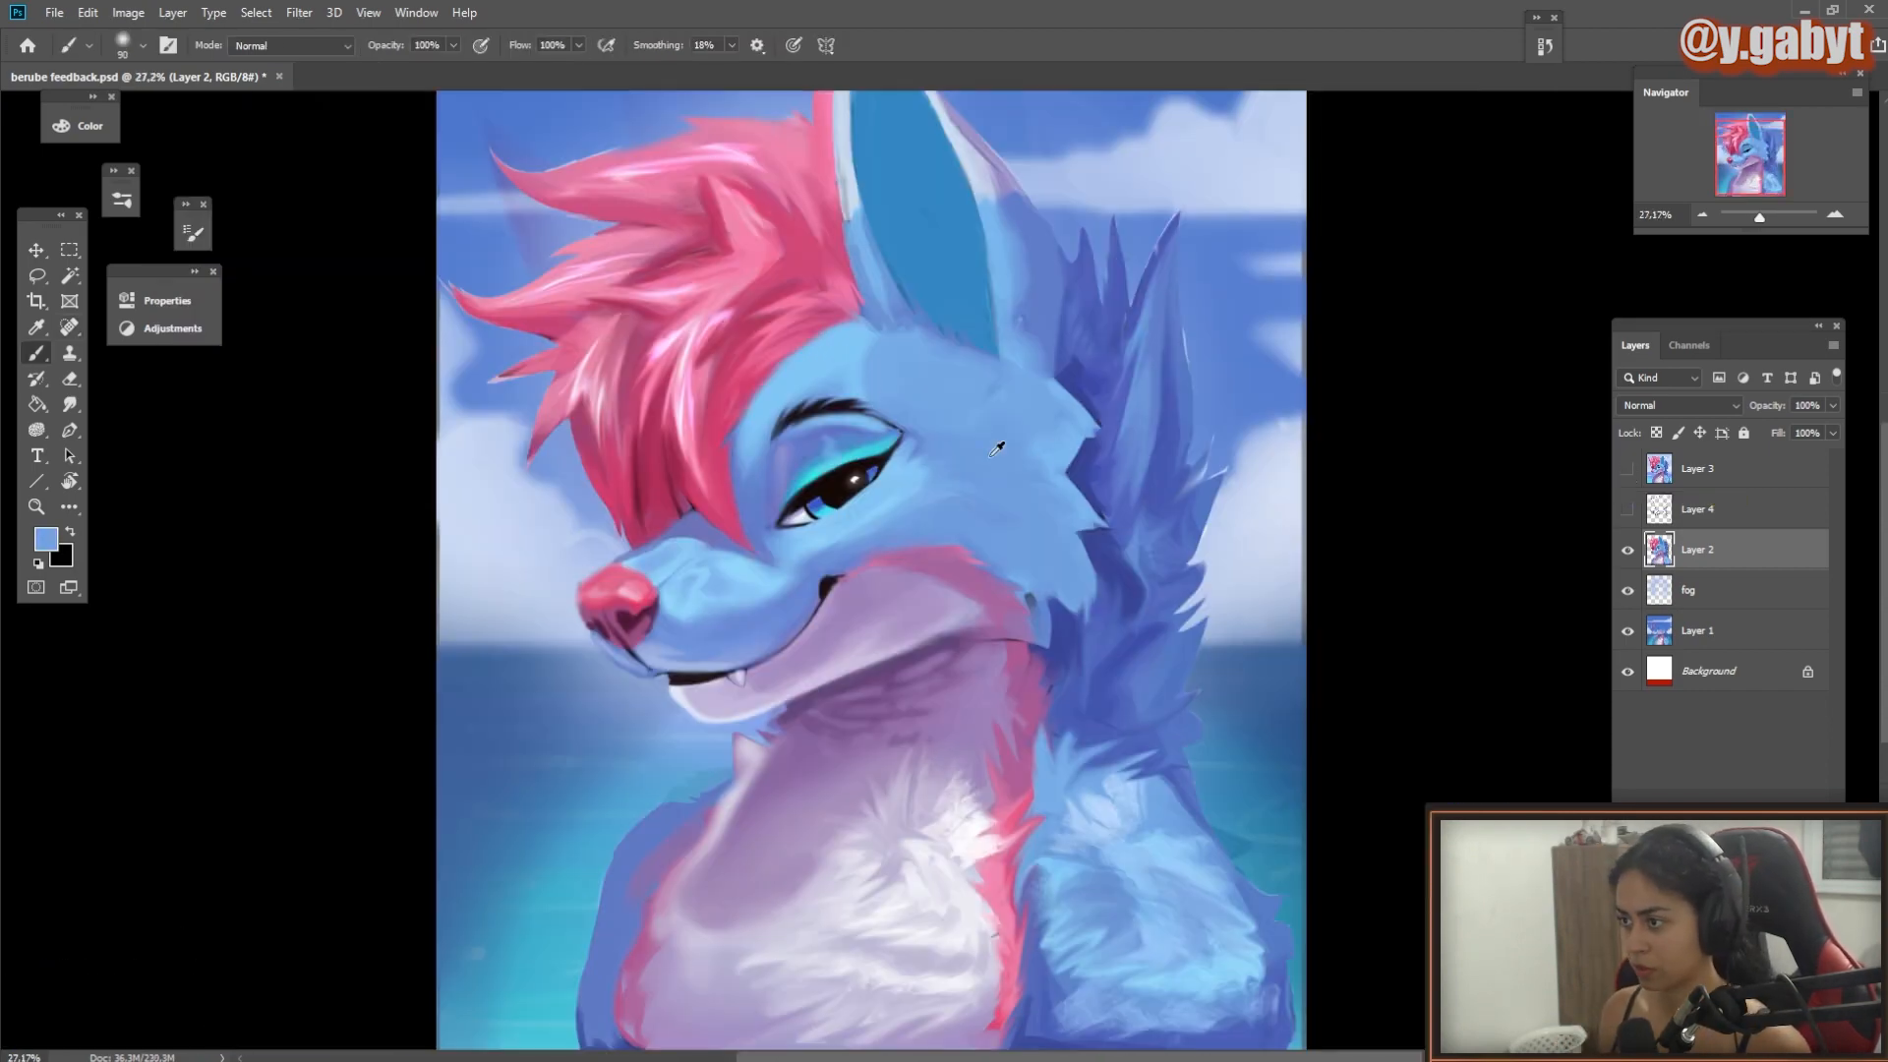
pyautogui.keyDown('alt'); pyautogui.click(1254, 393); pyautogui.keyUp('alt')
pyautogui.moveTo(1220, 275); pyautogui.dragTo(1170, 433)
pyautogui.moveTo(1171, 295); pyautogui.dragTo(1155, 733)
# Step: Paint lighter blue fur strokes along the back of the neck and up to the ear's base with a smaller brush
pyautogui.keyDown('alt'); pyautogui.click(1066, 556); pyautogui.keyUp('alt')
pyautogui.press('[')
pyautogui.press('[')
pyautogui.press('[')
pyautogui.press('[')
pyautogui.press('[')
pyautogui.press('[')
pyautogui.press('[')
pyautogui.press('[')
pyautogui.press('[')
pyautogui.press('[')
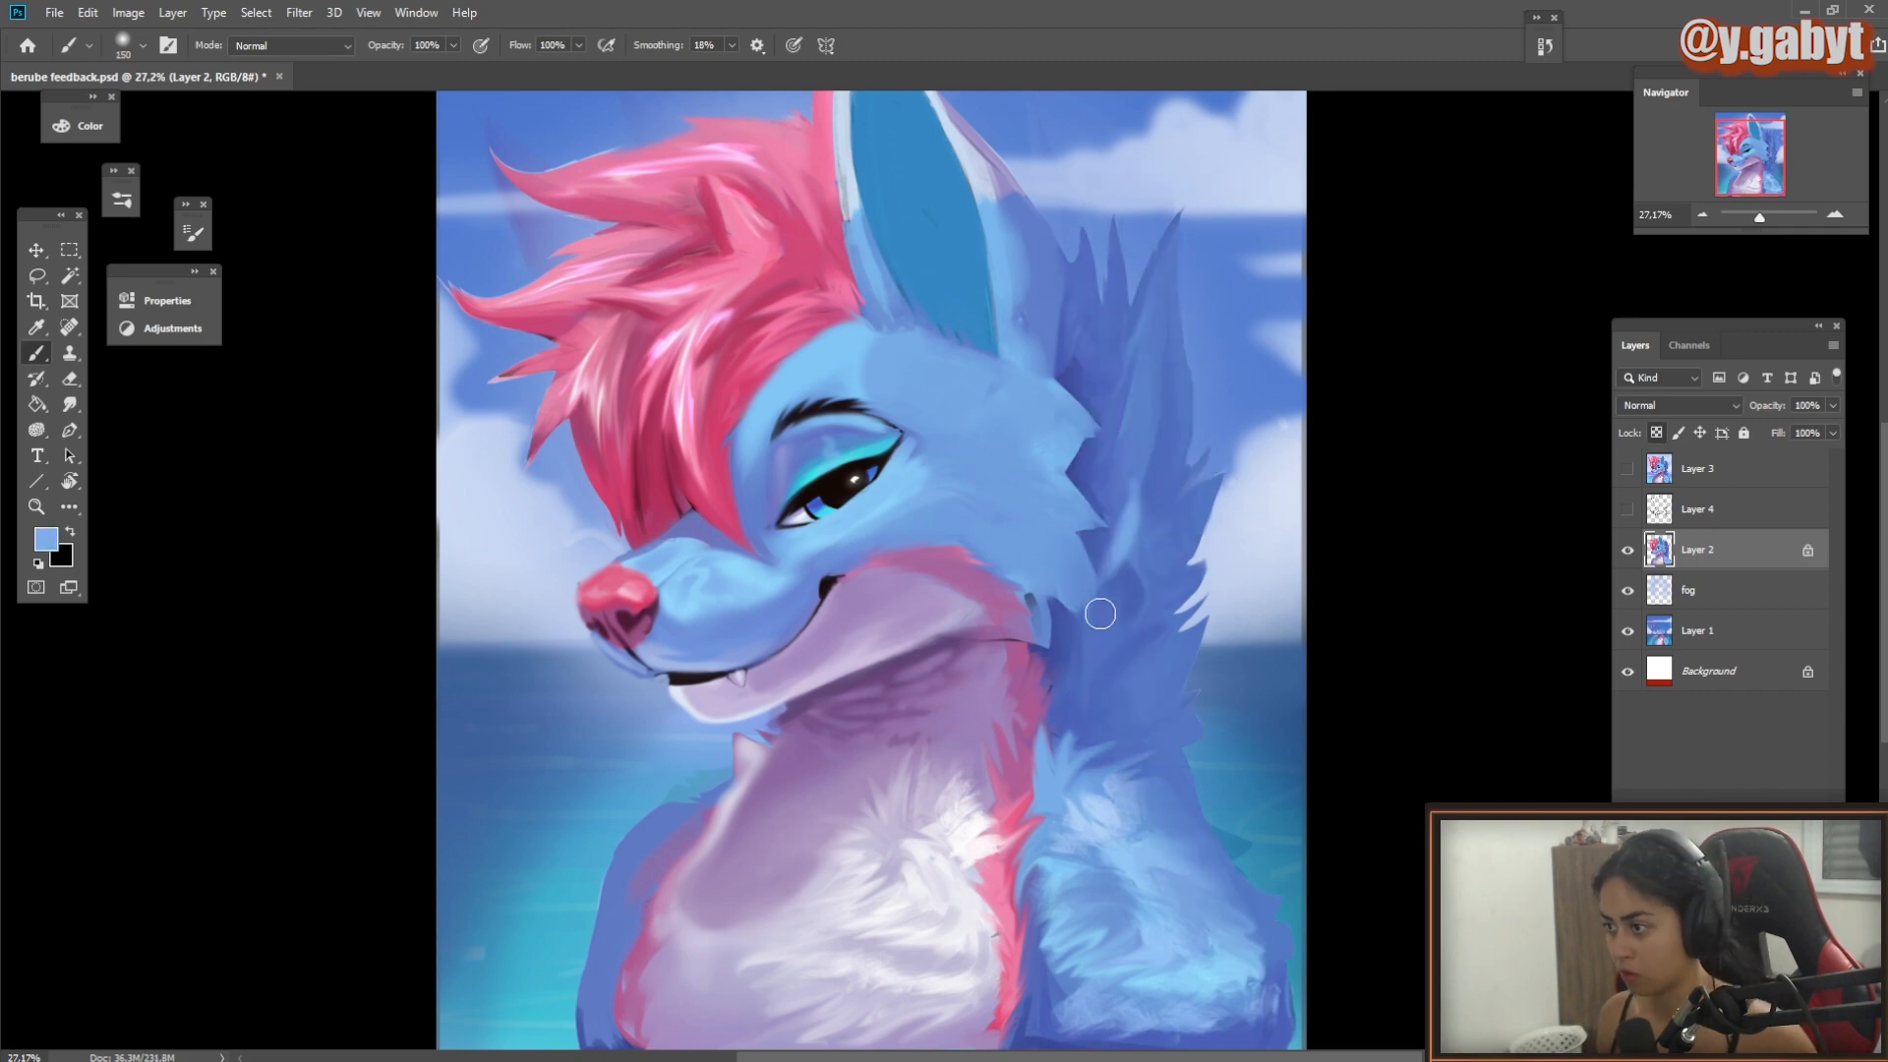
pyautogui.moveTo(1131, 580); pyautogui.dragTo(1072, 679)
pyautogui.moveTo(1155, 600); pyautogui.dragTo(1091, 689)
pyautogui.moveTo(1160, 491)
pyautogui.mouseDown()
pyautogui.moveTo(1121, 560)
pyautogui.moveTo(1046, 287)
pyautogui.moveTo(1013, 336)
pyautogui.mouseUp()
# Step: Add a new layer above the fog layer for the fur behind the neck, and merge it with Layer 2
pyautogui.click(1689, 591)
pyautogui.hotkey('ctrl', 'alt', 'shift', 'n')
pyautogui.press('l')
pyautogui.press('b')
pyautogui.press('g')
pyautogui.scroll(-5, 1141, 246)
pyautogui.scroll(6, 1172, 462)
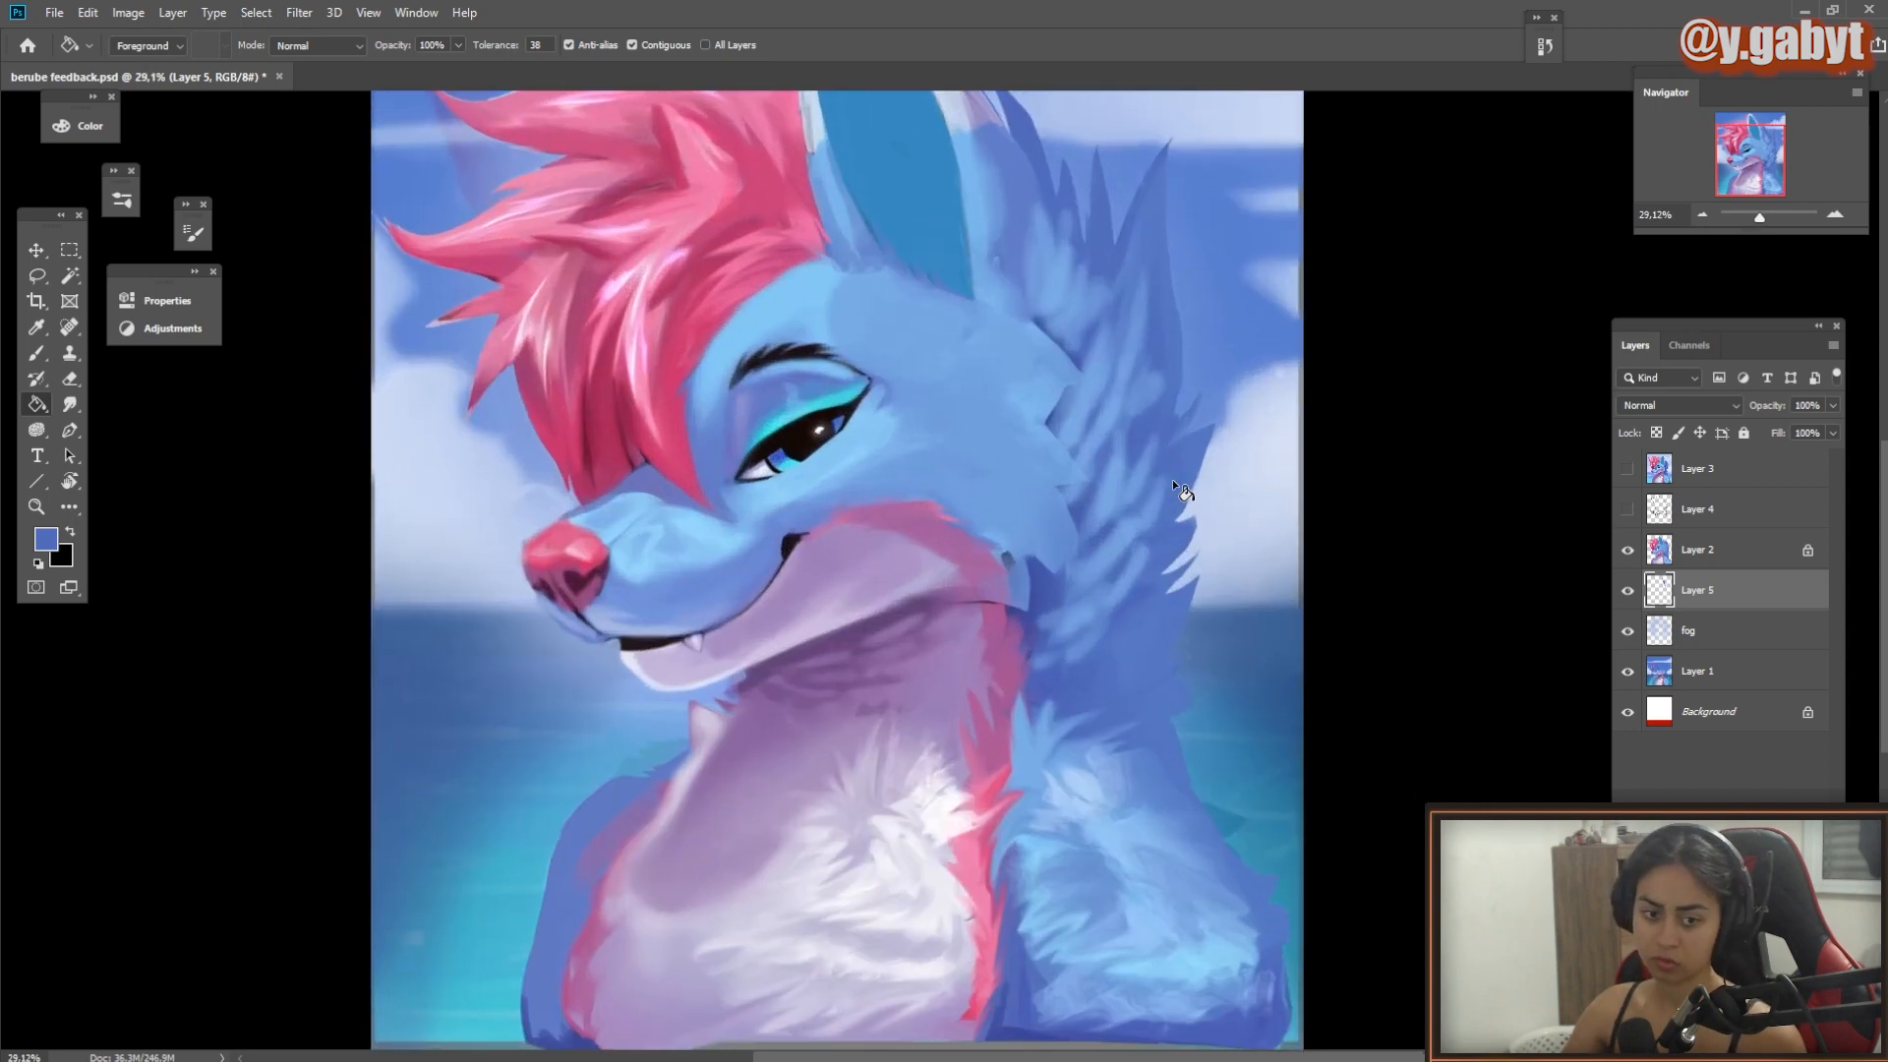
pyautogui.press('b')
pyautogui.scroll(-3, 1176, 491)
pyautogui.click(1698, 552)
pyautogui.hotkey('ctrl', 'e')
# Step: Scale the merged character layer down slightly and shift it within the canvas
pyautogui.hotkey('ctrl', 't')
pyautogui.moveTo(601, 932); pyautogui.dragTo(592, 887)
pyautogui.moveTo(967, 789); pyautogui.dragTo(956, 789)
pyautogui.press('Return')
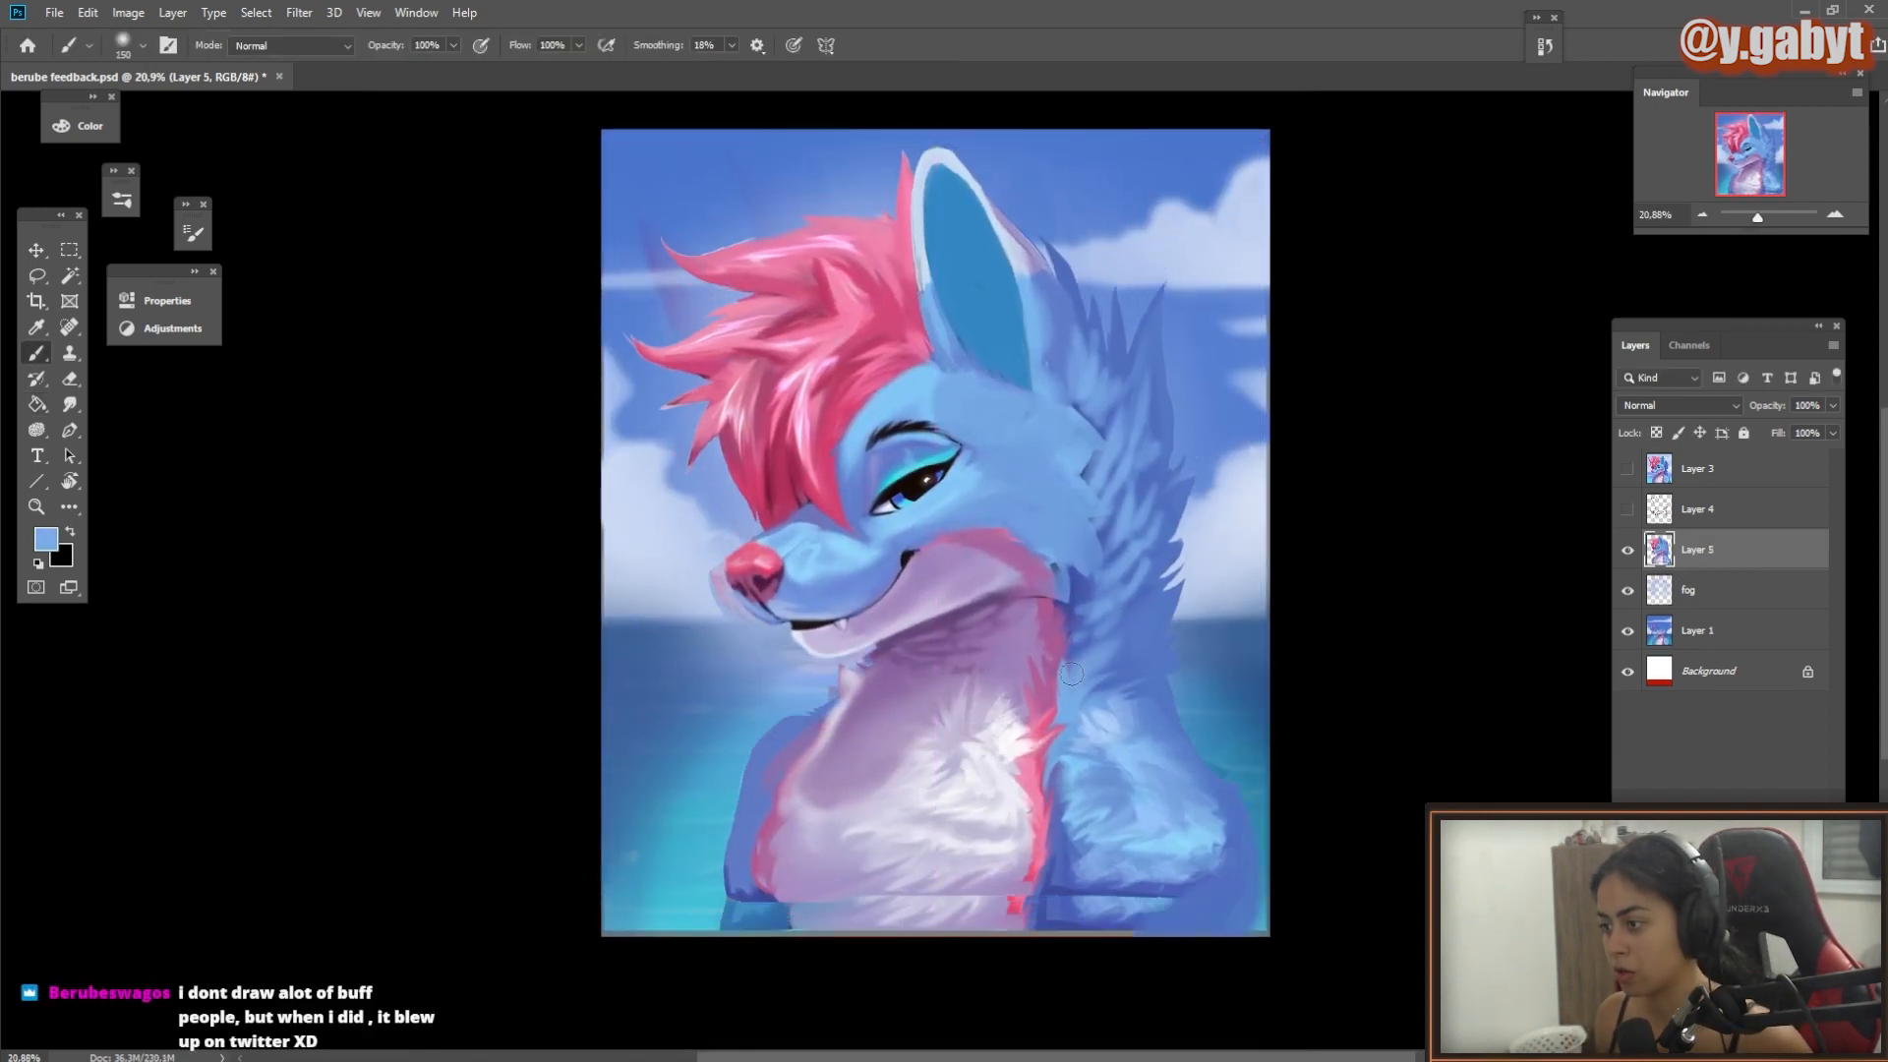
# Step: Paint the chest and arms down to the canvas's lower edge with sampled colours, and extend the far arm outward
pyautogui.press(']')
pyautogui.keyDown('alt'); pyautogui.click(1038, 811); pyautogui.keyUp('alt')
pyautogui.moveTo(635, 756)
pyautogui.mouseDown()
pyautogui.moveTo(678, 835)
pyautogui.moveTo(675, 875)
pyautogui.moveTo(747, 928)
pyautogui.mouseUp()
pyautogui.moveTo(1039, 835)
pyautogui.mouseDown()
pyautogui.moveTo(1017, 921)
pyautogui.moveTo(887, 910)
pyautogui.mouseUp()
pyautogui.keyDown('alt'); pyautogui.click(1111, 855); pyautogui.keyUp('alt')
pyautogui.moveTo(1086, 882)
pyautogui.mouseDown()
pyautogui.moveTo(1180, 895)
pyautogui.moveTo(1230, 848)
pyautogui.mouseUp()
pyautogui.scroll(5, 839, 873)
pyautogui.moveTo(777, 632); pyautogui.dragTo(641, 841)
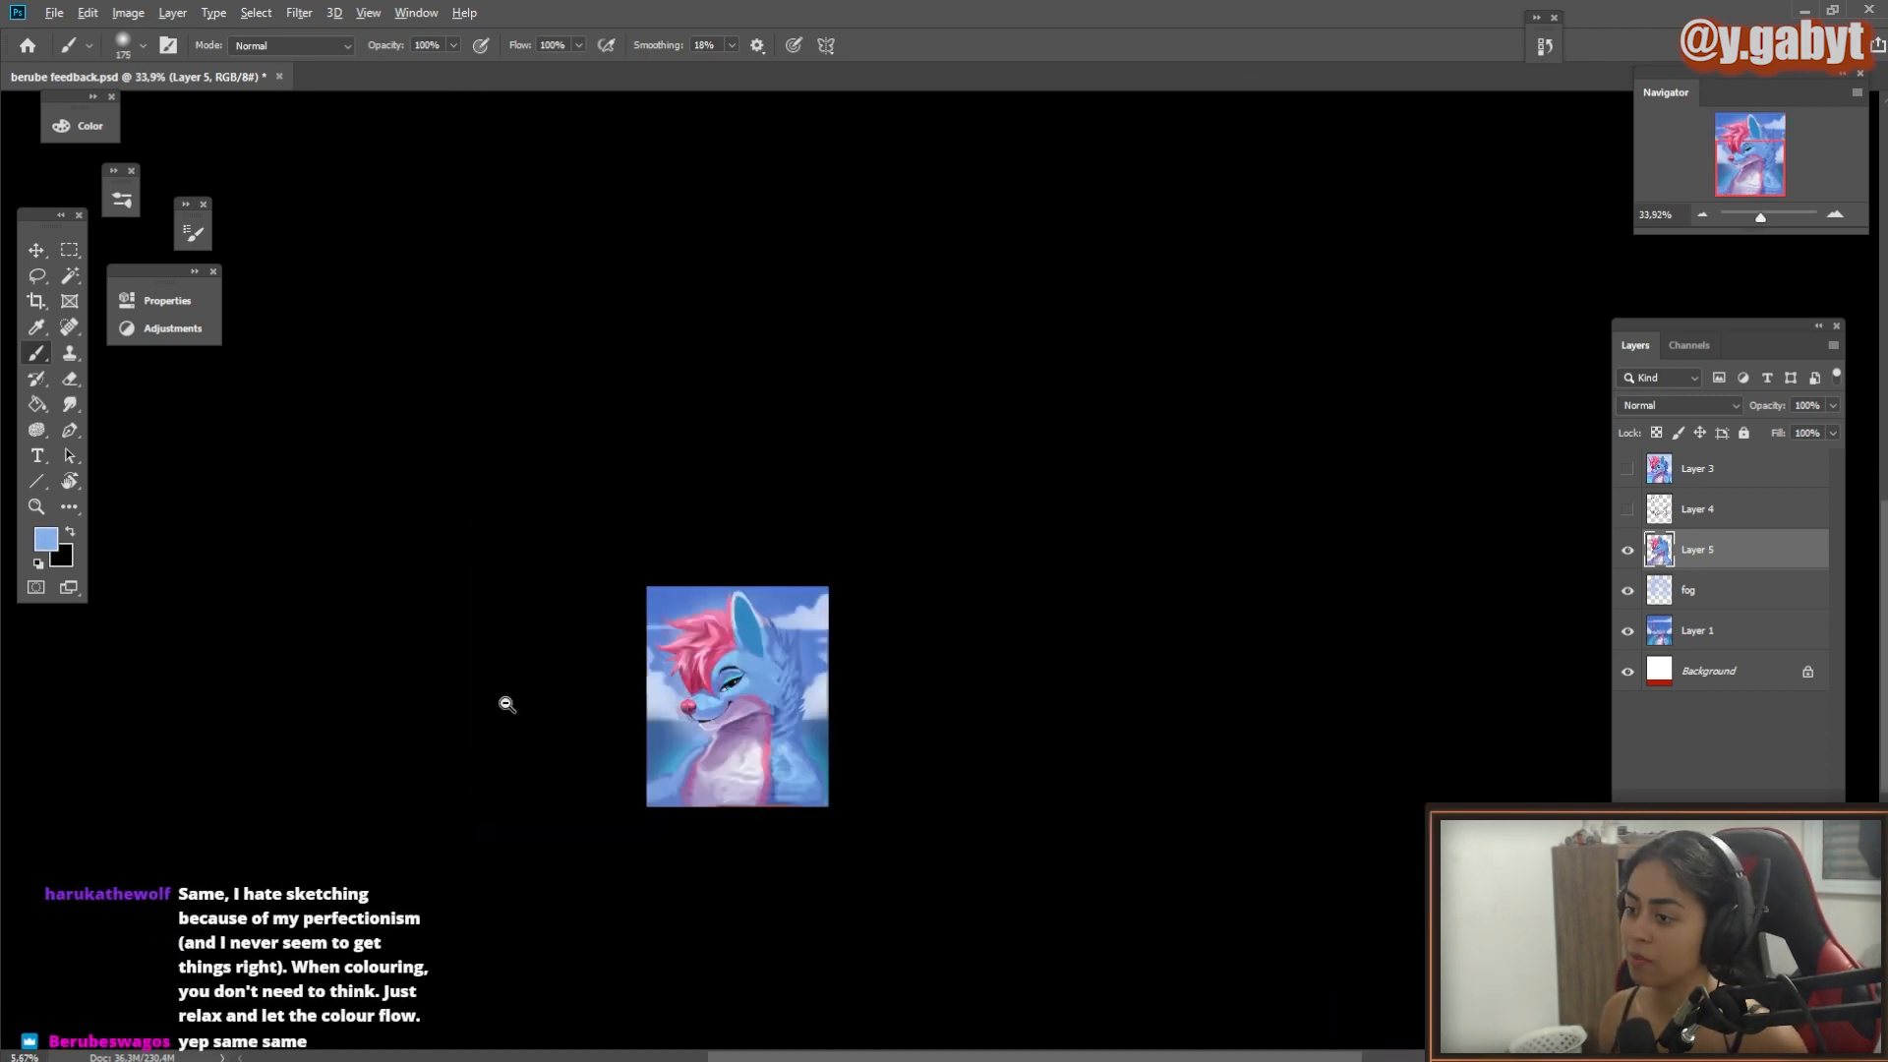
pyautogui.hotkey('ctrl', '0')
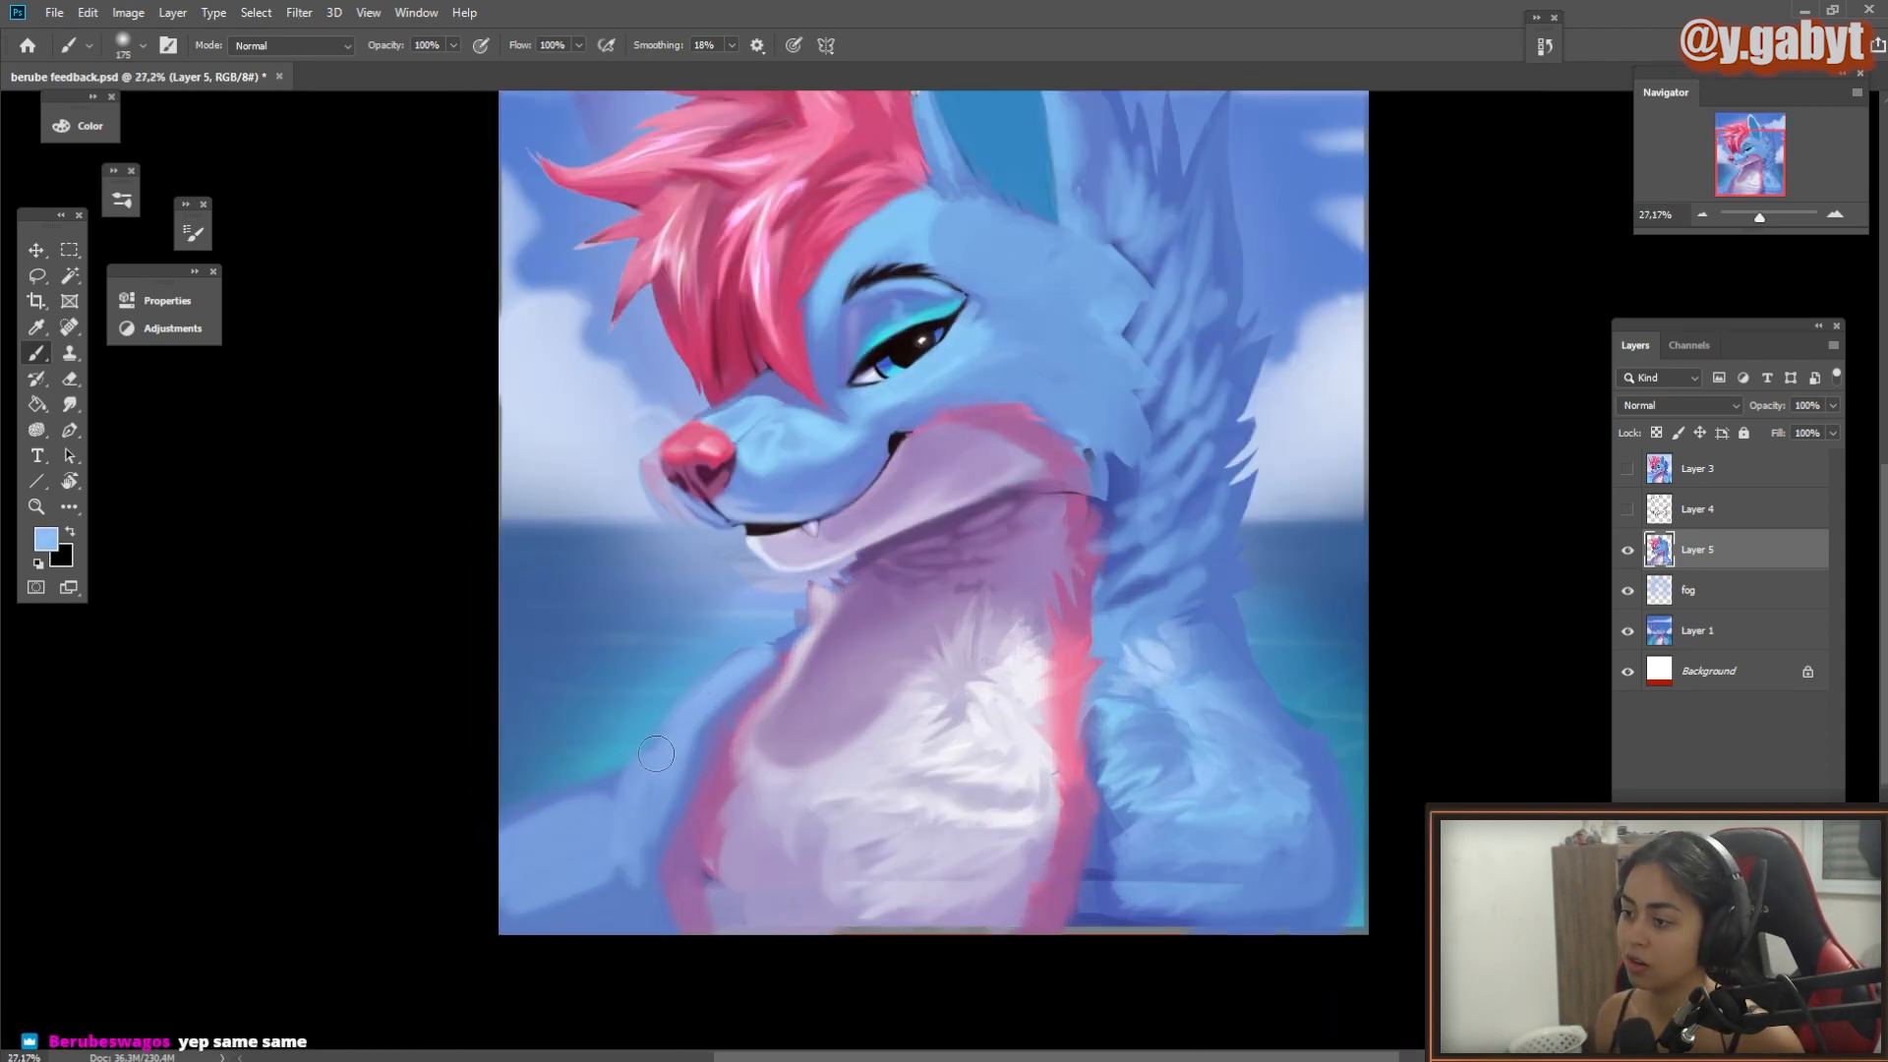
pyautogui.moveTo(1053, 784)
pyautogui.mouseDown()
pyautogui.moveTo(906, 725)
pyautogui.moveTo(959, 679)
pyautogui.mouseUp()
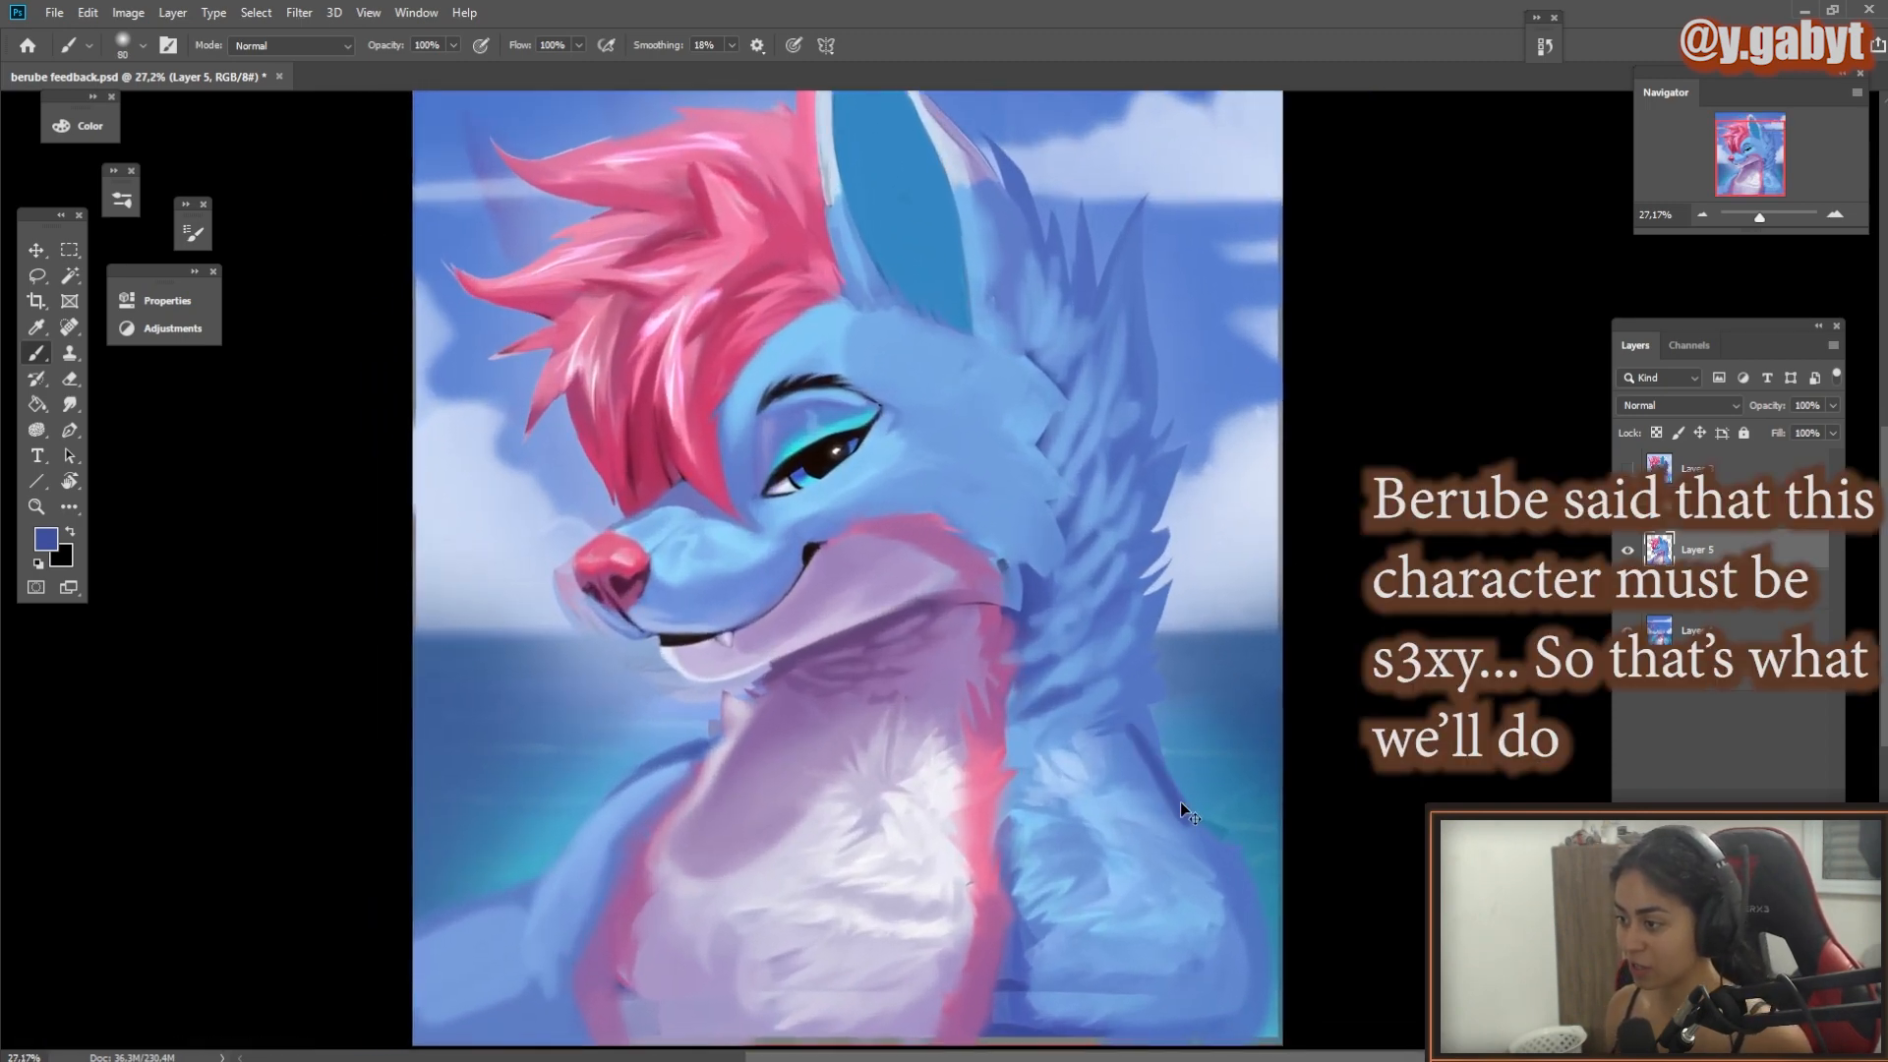
# Step: Sketch rough dark blue guide lines over the near arm and the sky behind the neck for a raised arm pose
pyautogui.moveTo(1303, 767)
pyautogui.mouseDown()
pyautogui.moveTo(1176, 797)
pyautogui.moveTo(1106, 861)
pyautogui.mouseUp()
pyautogui.hotkey('ctrl', 'z')
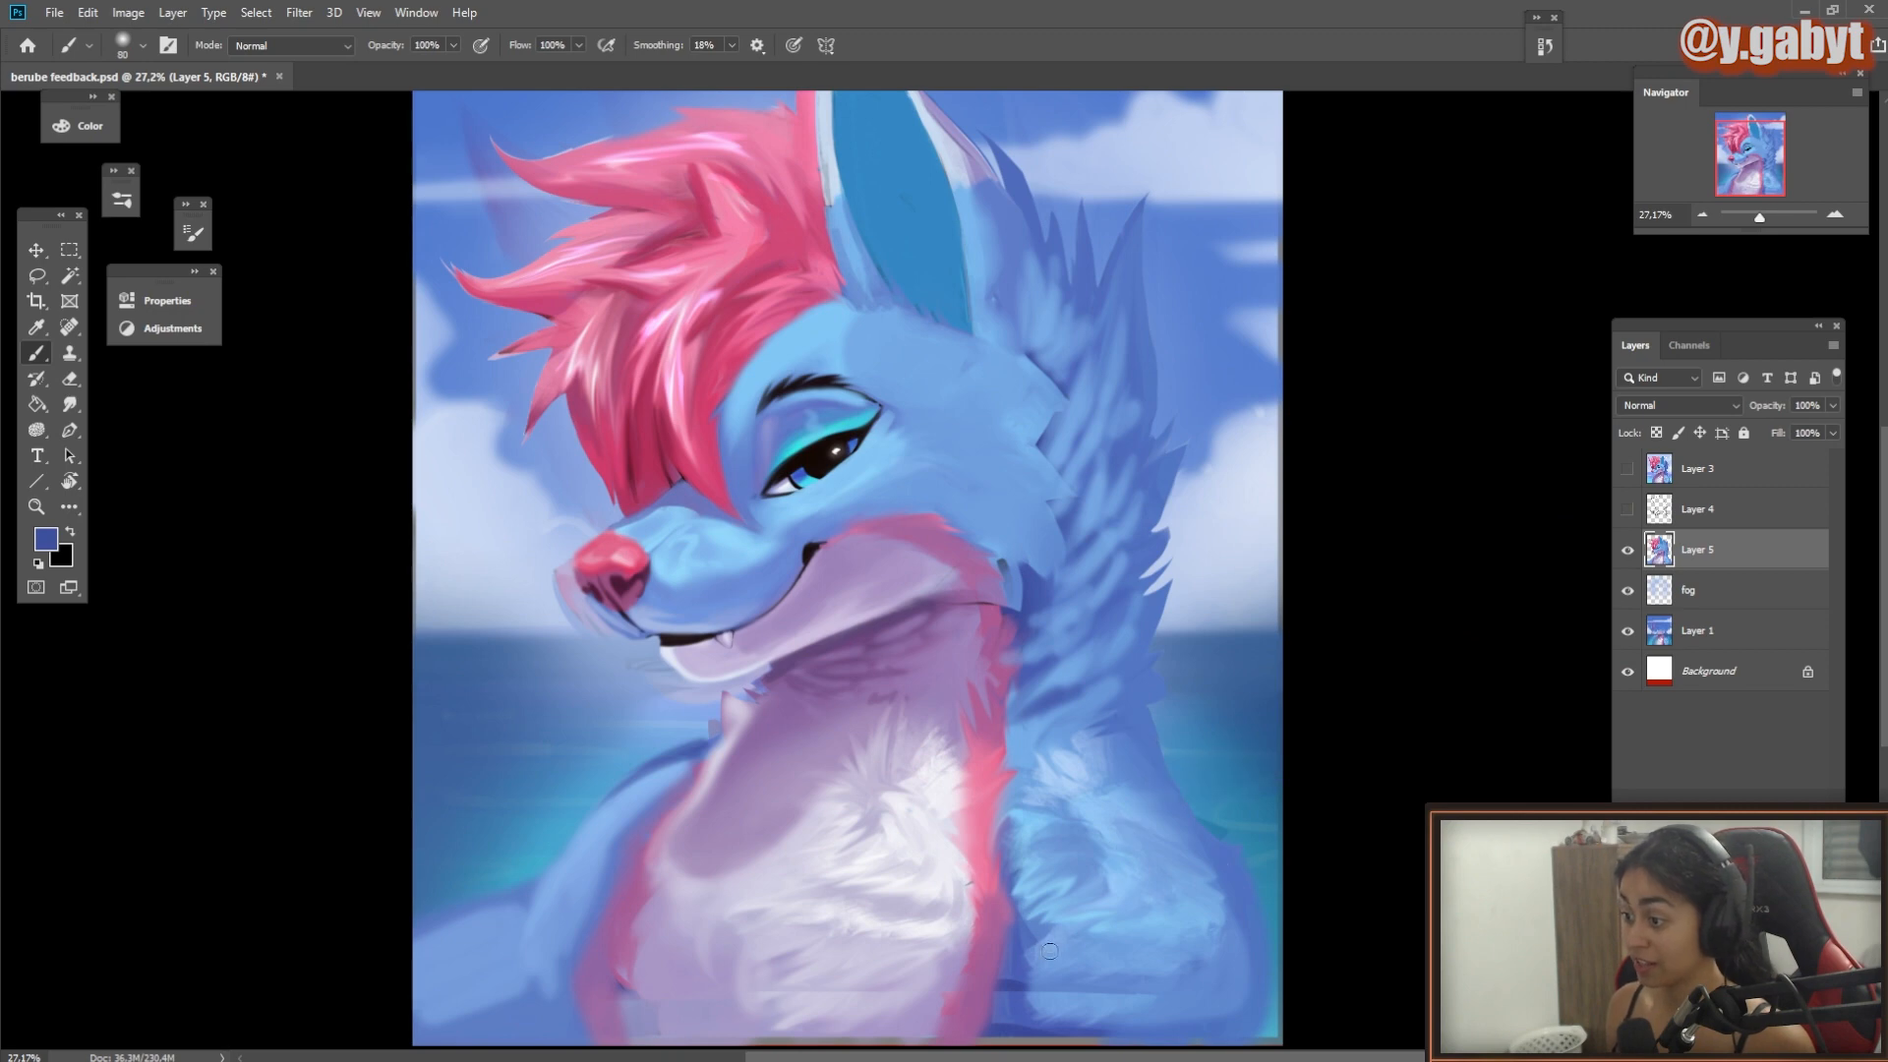
pyautogui.moveTo(1035, 962)
pyautogui.mouseDown()
pyautogui.moveTo(1145, 794)
pyautogui.moveTo(1290, 946)
pyautogui.moveTo(1028, 1006)
pyautogui.moveTo(1313, 775)
pyautogui.mouseUp()
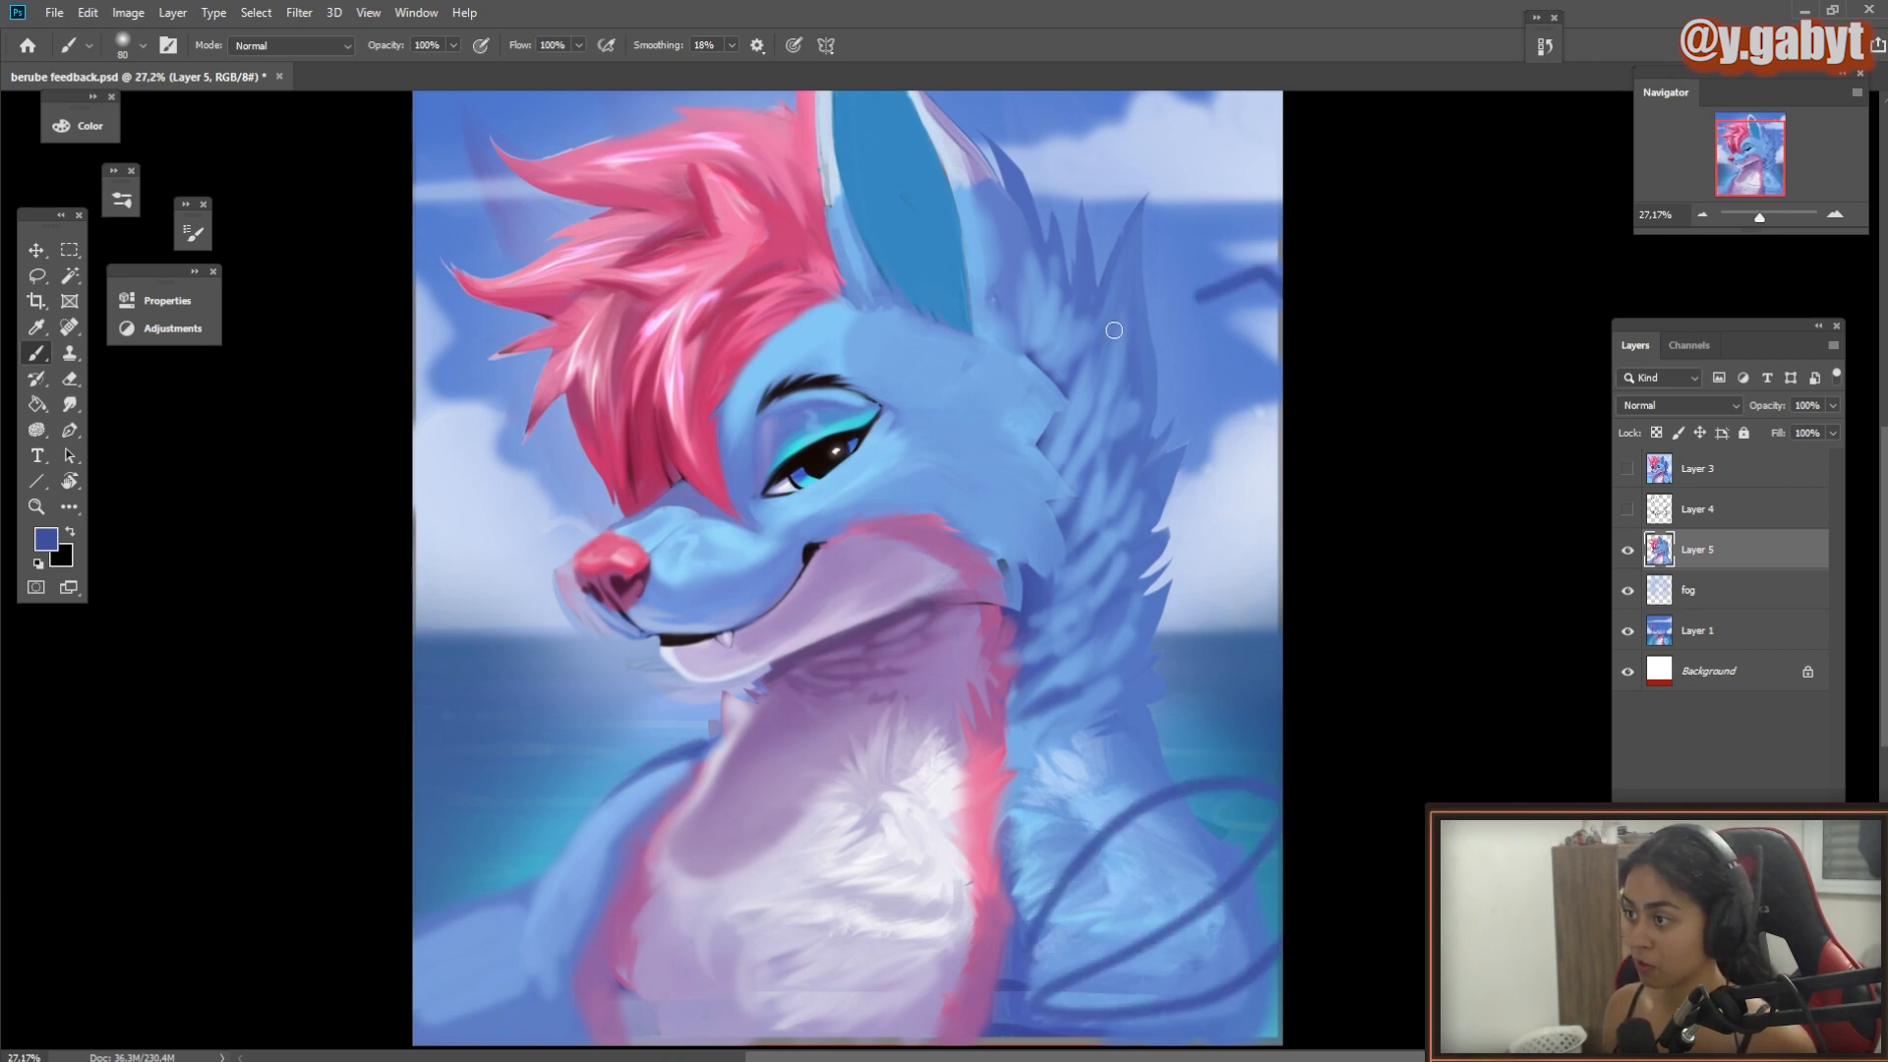
pyautogui.moveTo(1114, 330)
pyautogui.mouseDown()
pyautogui.moveTo(1273, 220)
pyautogui.moveTo(1197, 249)
pyautogui.moveTo(1114, 409)
pyautogui.moveTo(1129, 449)
pyautogui.moveTo(1104, 328)
pyautogui.mouseUp()
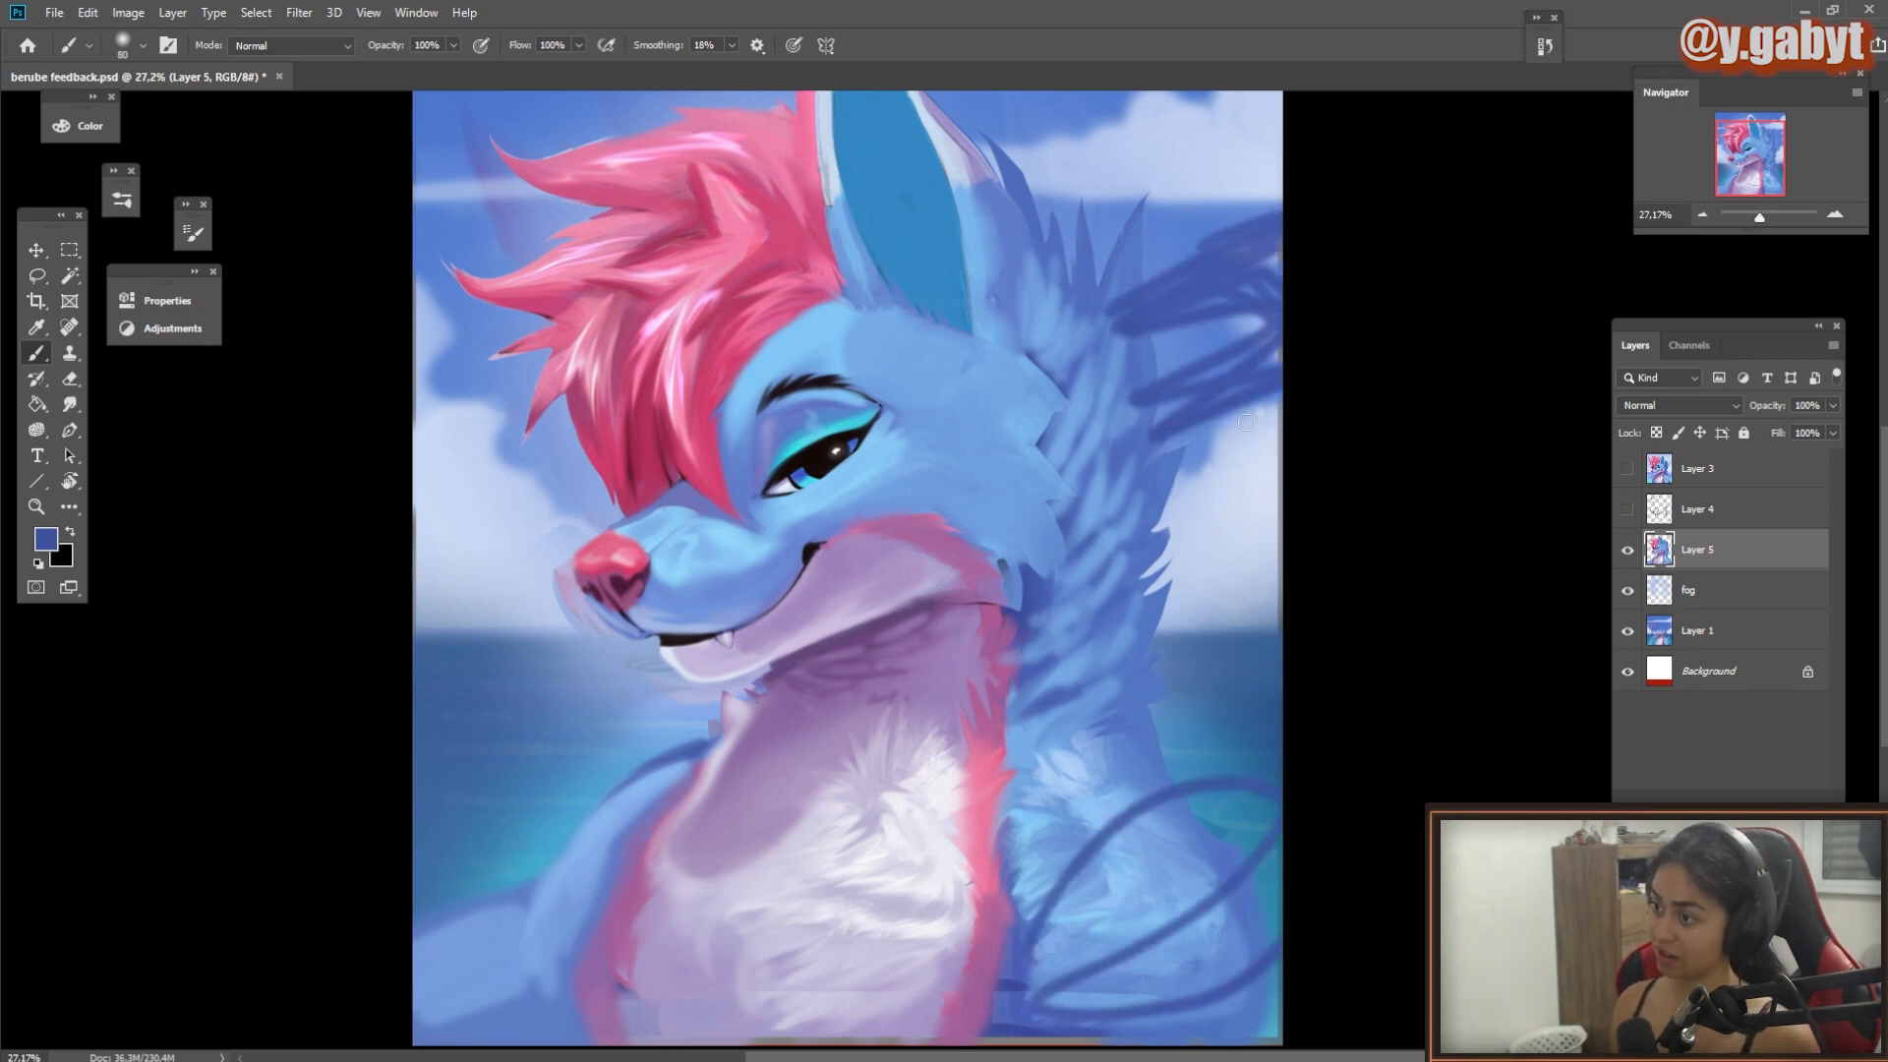
pyautogui.moveTo(1264, 474)
pyautogui.mouseDown()
pyautogui.moveTo(1060, 836)
pyautogui.moveTo(1302, 647)
pyautogui.moveTo(1324, 667)
pyautogui.moveTo(1147, 995)
pyautogui.mouseUp()
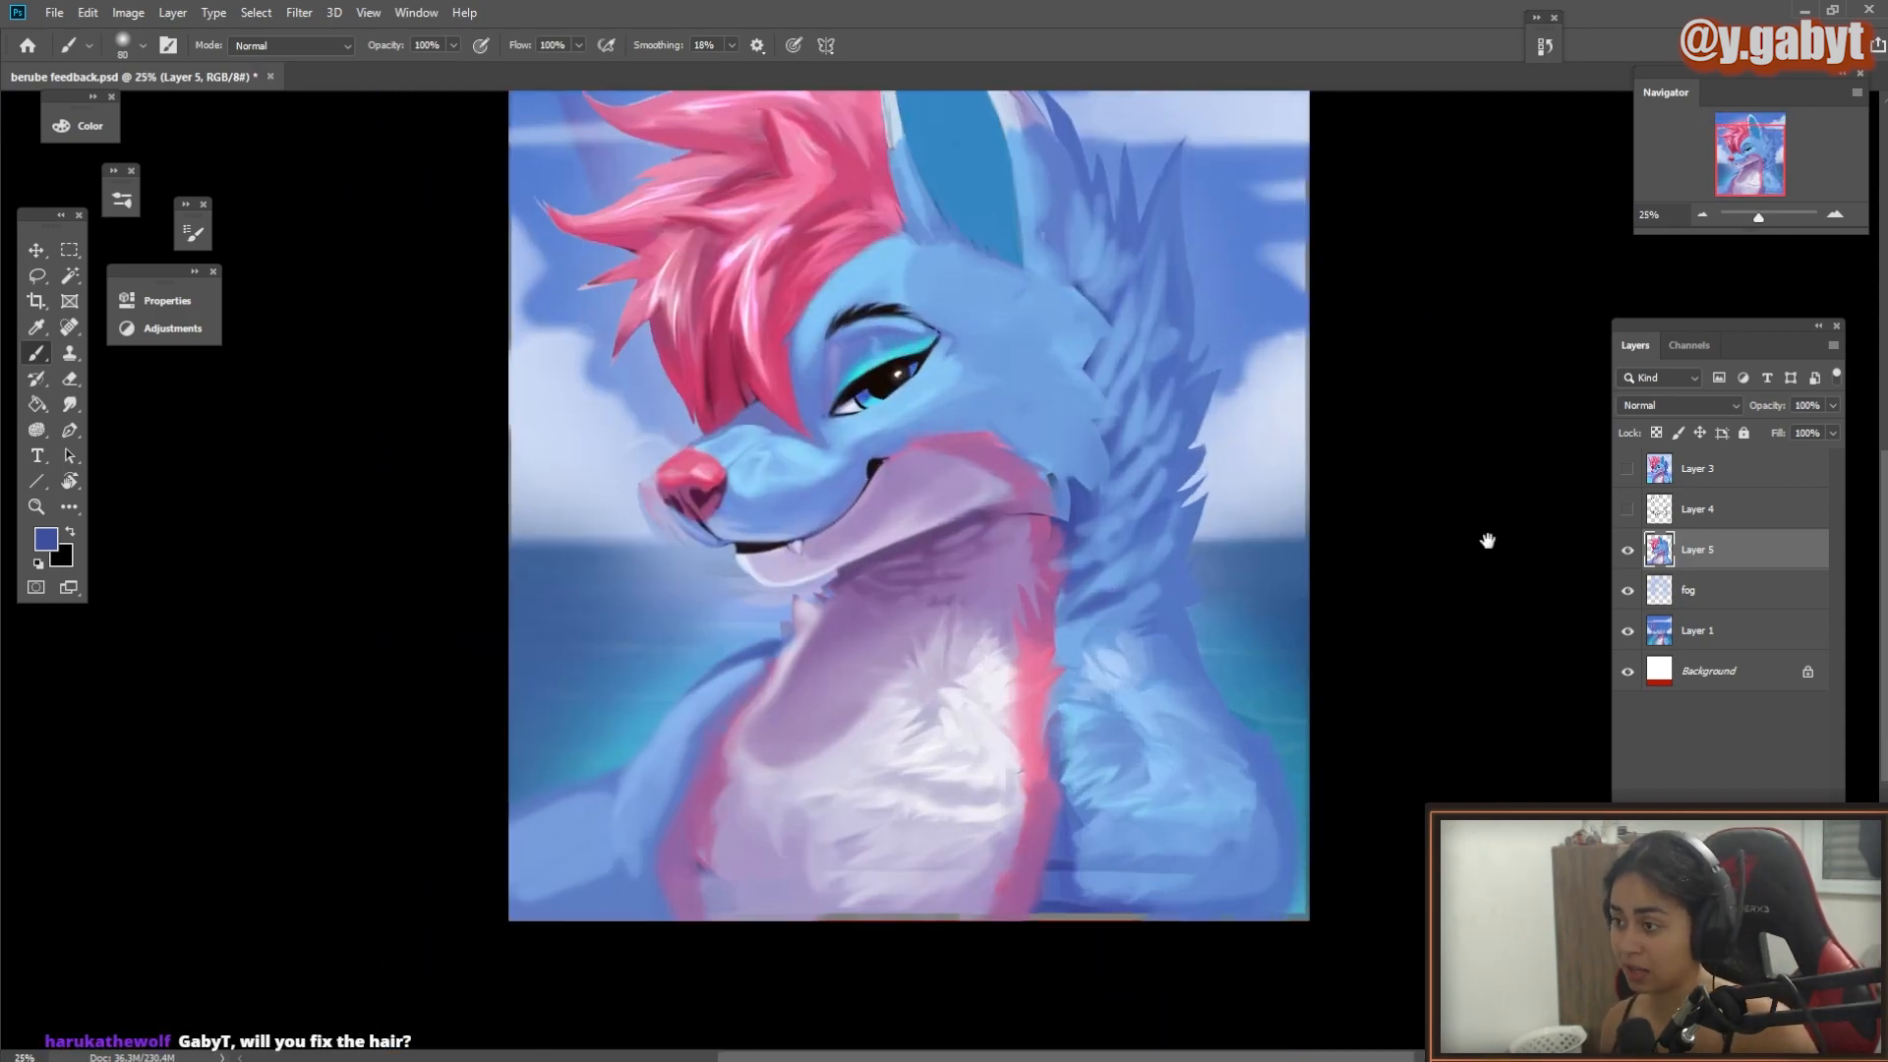
# Step: Compare the repainted portrait with the original artwork by toggling Layer 3's visibility
pyautogui.click(1637, 472)
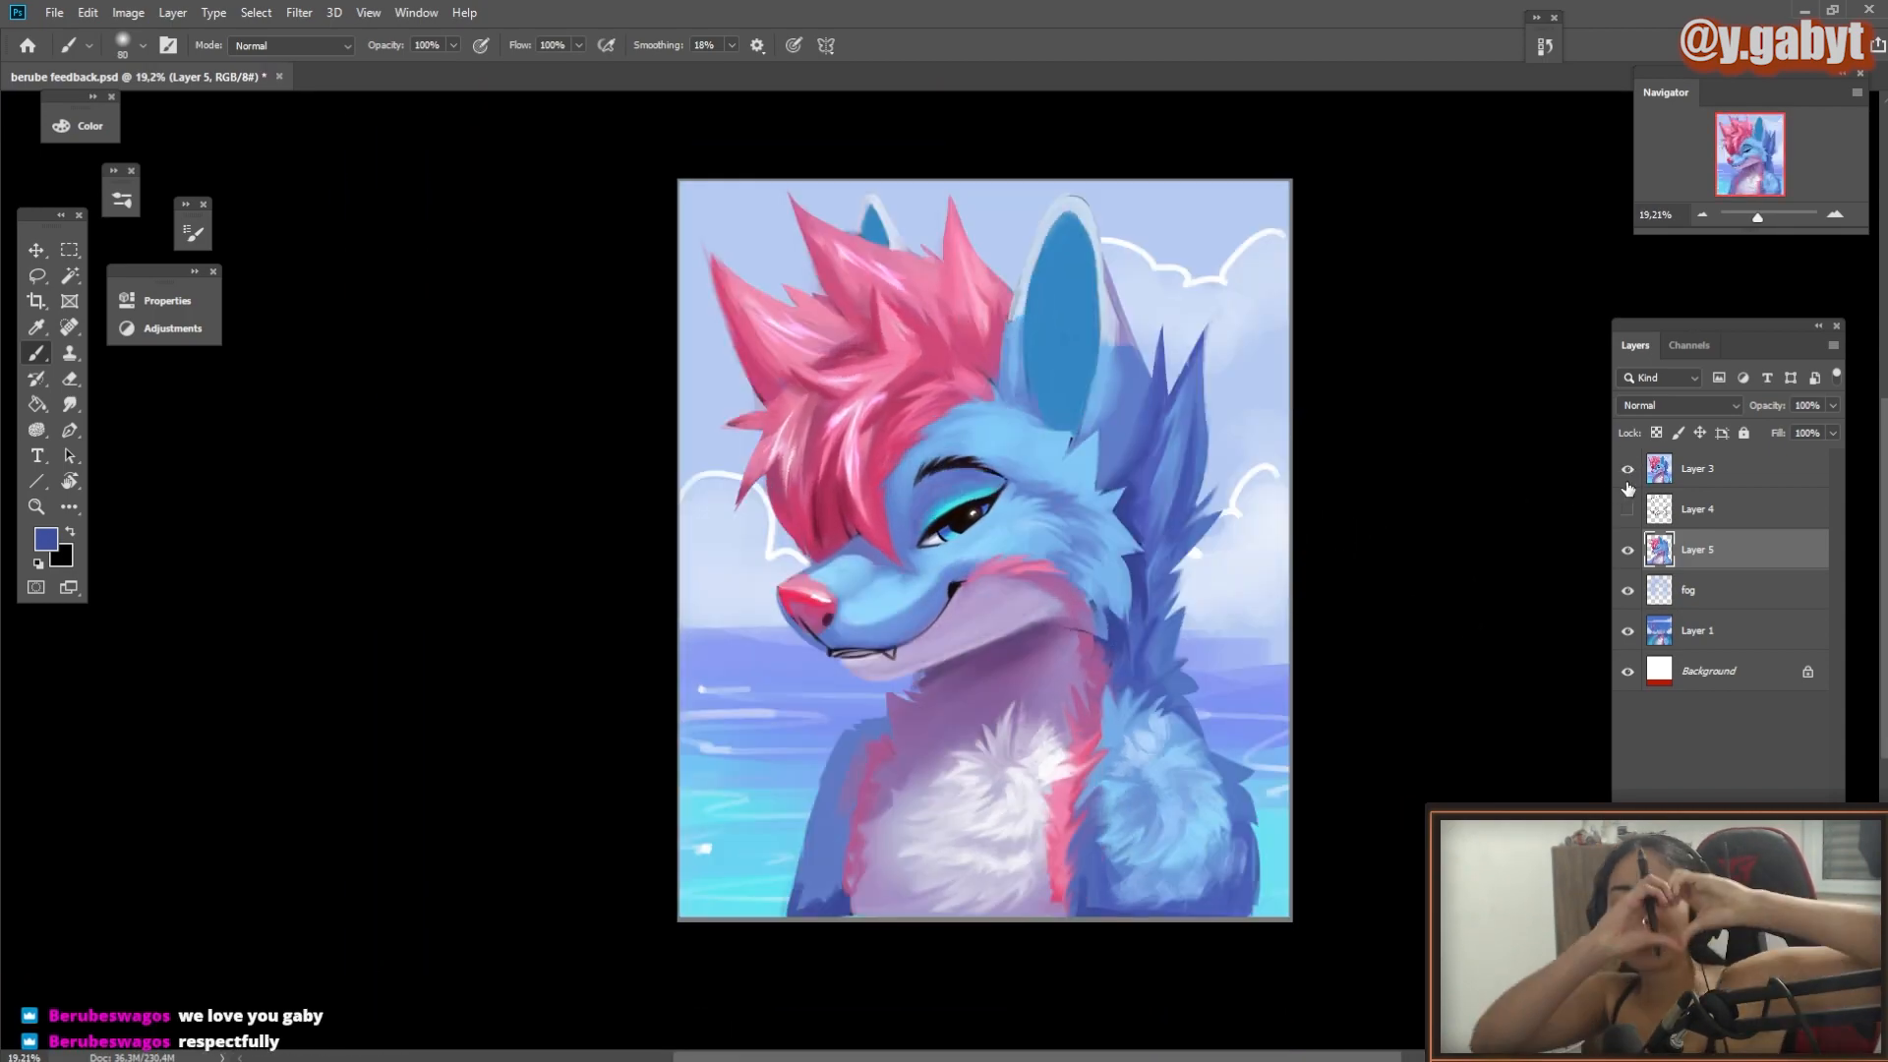
pyautogui.click(1628, 483)
pyautogui.click(1627, 484)
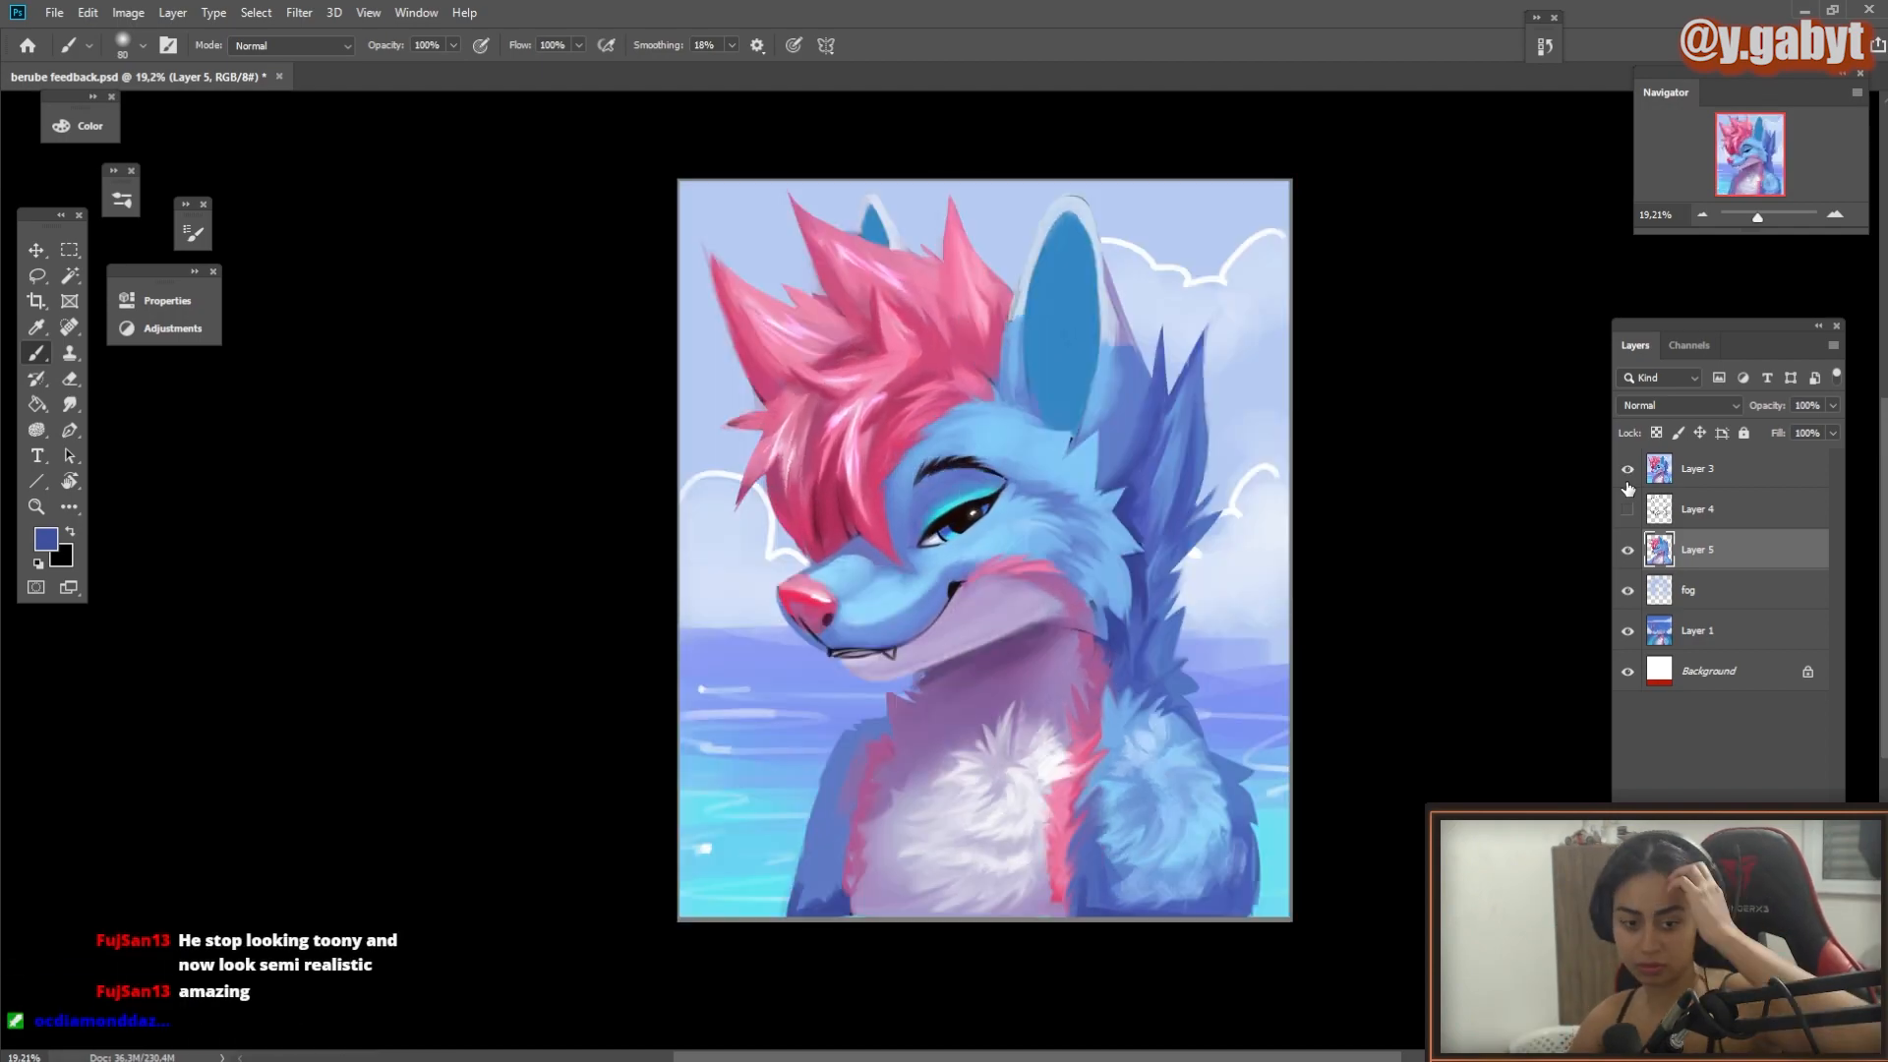
pyautogui.click(1628, 484)
pyautogui.click(1628, 484)
pyautogui.click(1628, 483)
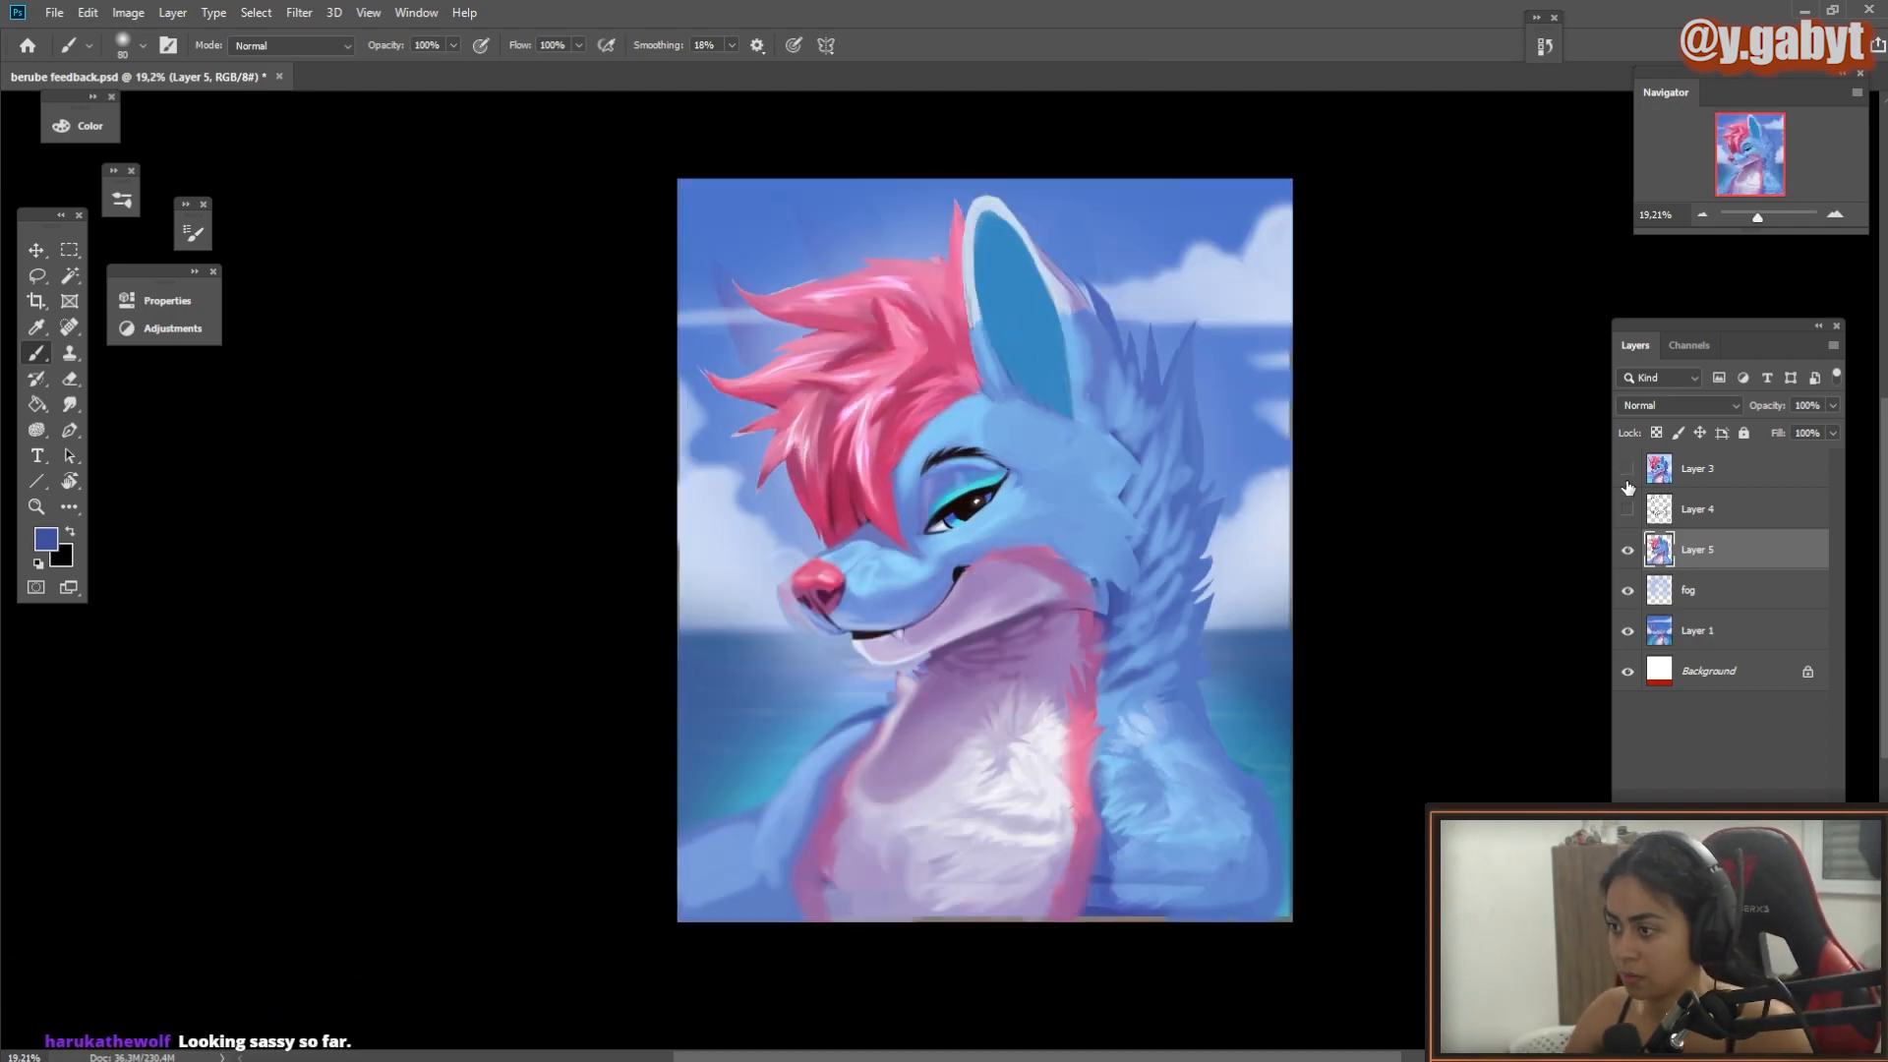
pyautogui.click(1628, 483)
pyautogui.click(1628, 482)
# Step: Smooth the lower chest fur with sampled lavender and white tones
pyautogui.scroll(2, 1181, 464)
pyautogui.keyDown('alt'); pyautogui.click(822, 885); pyautogui.keyUp('alt')
pyautogui.moveTo(1032, 934); pyautogui.dragTo(1018, 1013)
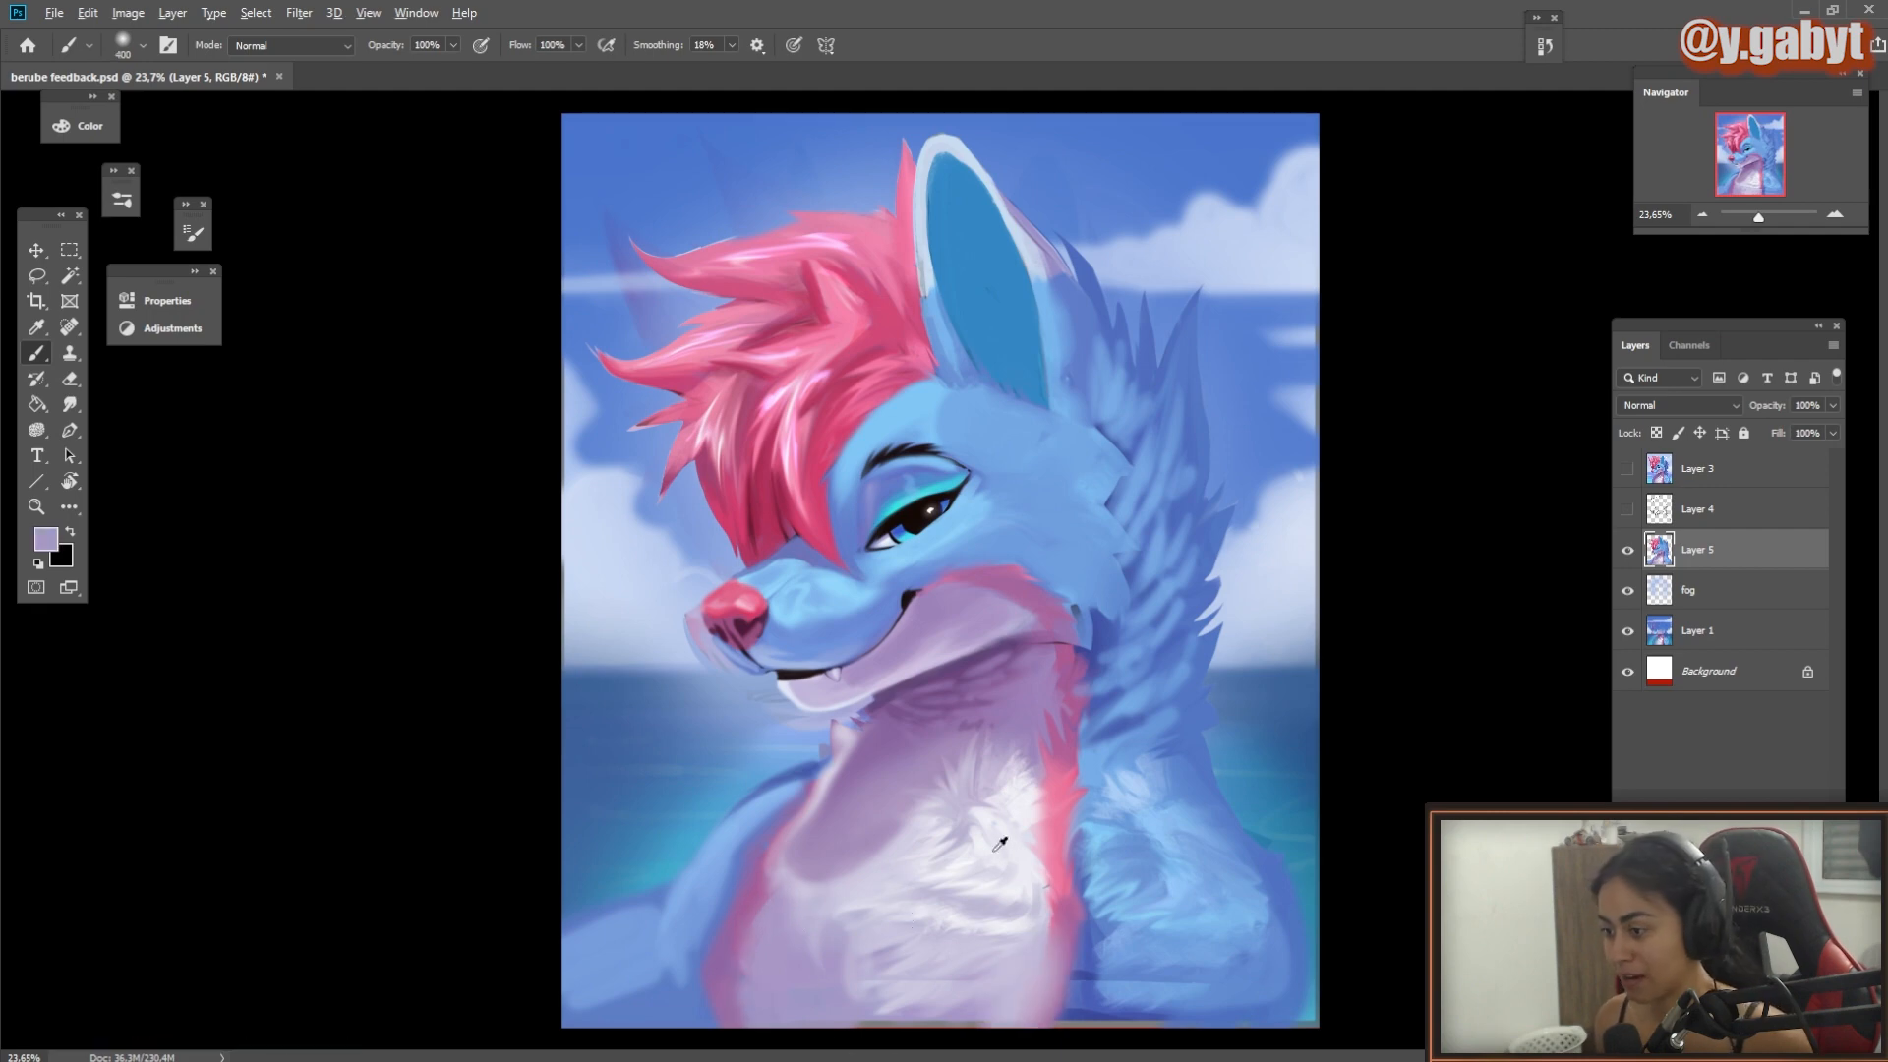
pyautogui.keyDown('alt'); pyautogui.click(999, 839); pyautogui.keyUp('alt')
pyautogui.moveTo(836, 915); pyautogui.dragTo(1023, 968)
# Step: Repaint the near arm with sampled blues so it extends toward the canvas edge, darkening its underside
pyautogui.keyDown('alt'); pyautogui.click(1268, 885); pyautogui.keyUp('alt')
pyautogui.moveTo(1146, 866)
pyautogui.mouseDown()
pyautogui.moveTo(1249, 969)
pyautogui.moveTo(1288, 826)
pyautogui.mouseUp()
pyautogui.keyDown('alt'); pyautogui.click(1160, 836); pyautogui.keyUp('alt')
pyautogui.keyDown('alt'); pyautogui.click(1219, 974); pyautogui.keyUp('alt')
pyautogui.moveTo(1171, 989); pyautogui.dragTo(1269, 954)
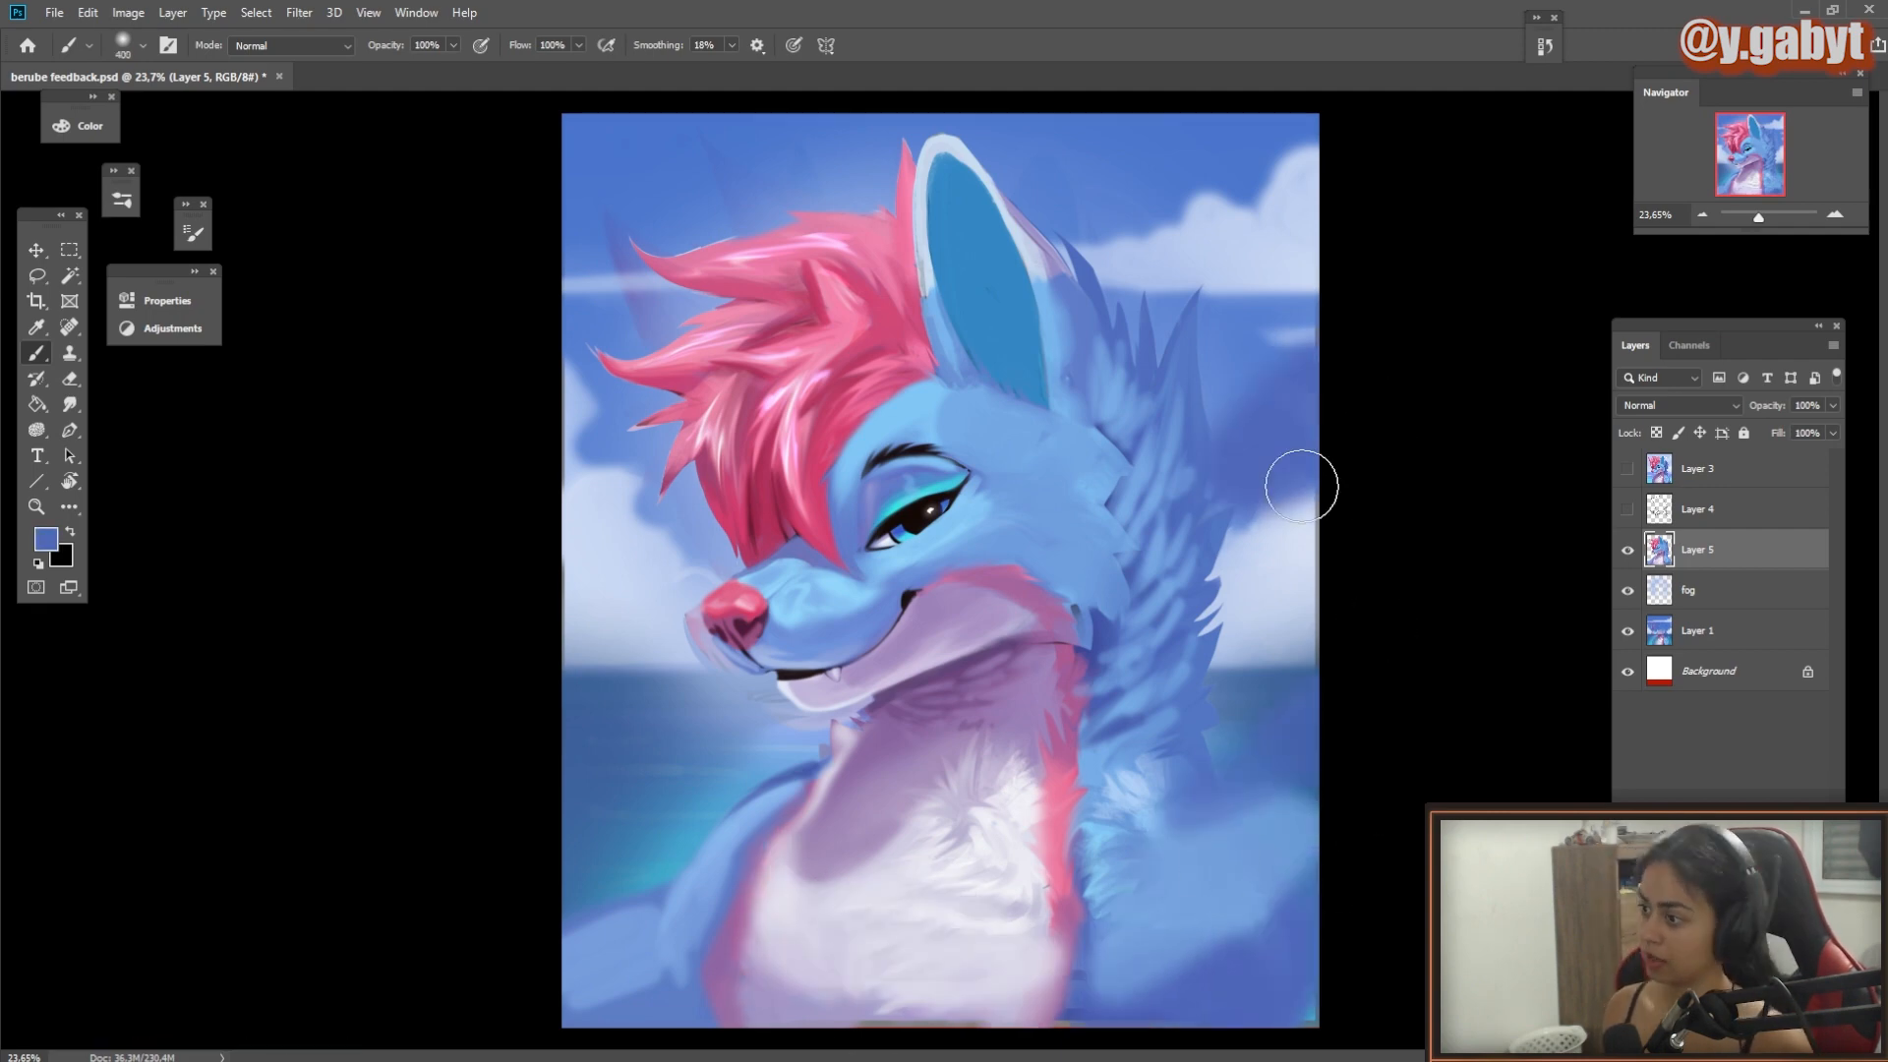
# Step: Add a new layer above the fog layer and block in a dark blue raised forearm behind the neck
pyautogui.click(1712, 590)
pyautogui.hotkey('ctrl', 'shift', 'alt', 'n')
pyautogui.moveTo(1308, 413); pyautogui.dragTo(1249, 541)
pyautogui.hotkey('ctrl', 'z')
pyautogui.hotkey('ctrl', 'z')
pyautogui.moveTo(1308, 408); pyautogui.dragTo(1244, 492)
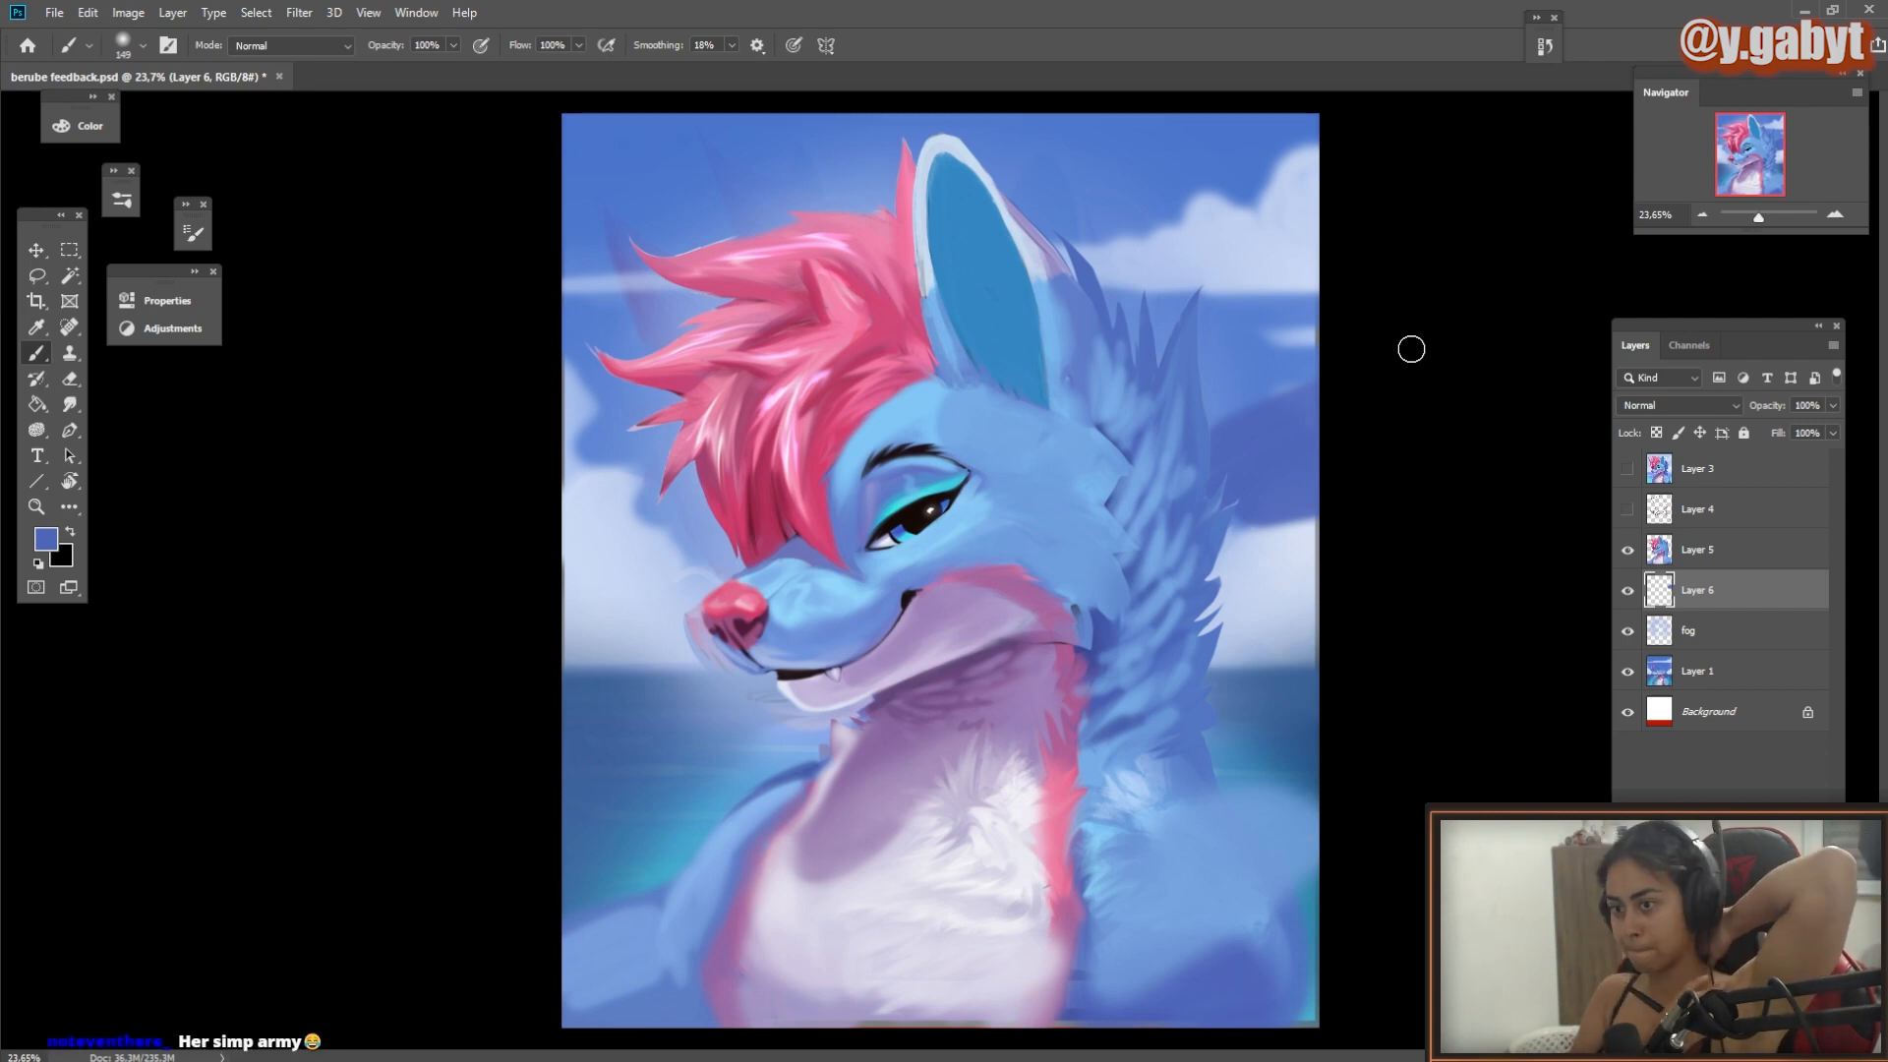
pyautogui.hotkey('ctrl', 'z')
pyautogui.moveTo(1313, 423)
pyautogui.mouseDown()
pyautogui.moveTo(1221, 550)
pyautogui.moveTo(1310, 595)
pyautogui.mouseUp()
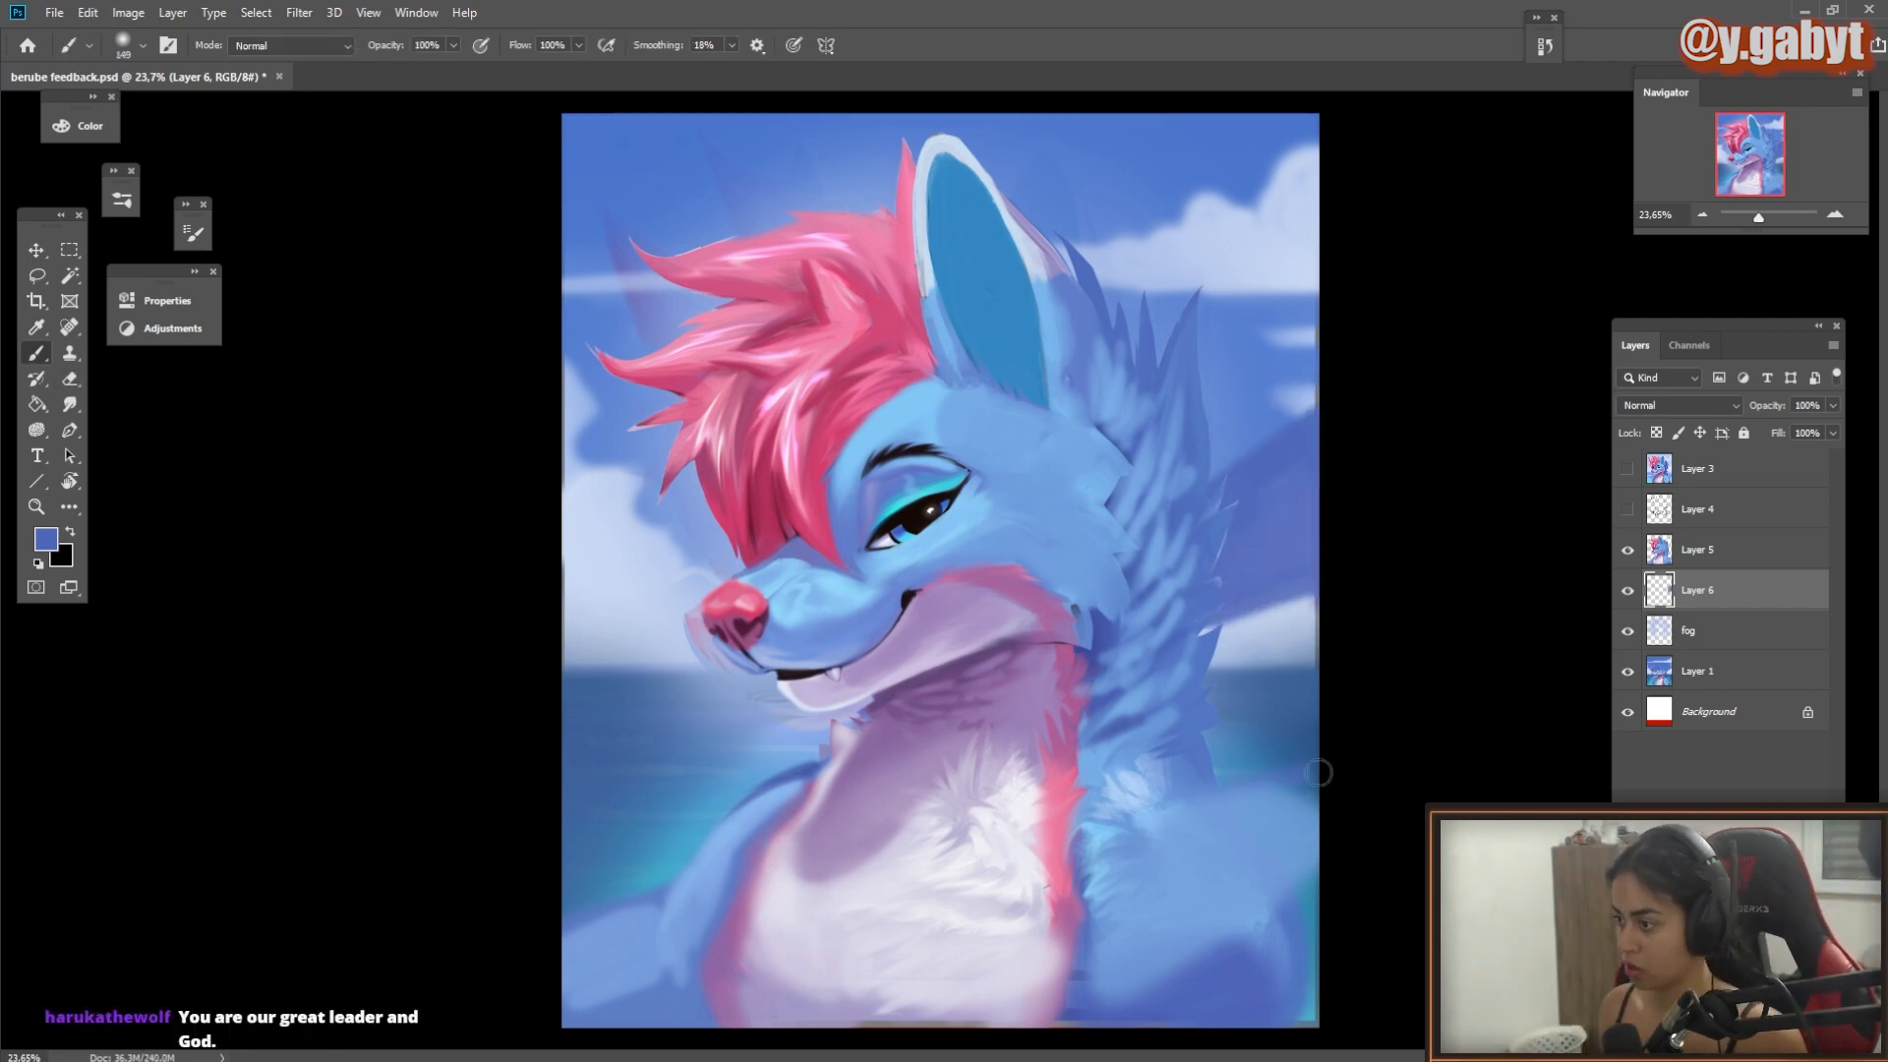
# Step: Refine the near upper arm on Layer 5 with sampled blues, and brighten the raised forearm
pyautogui.keyDown('ctrl'); pyautogui.click(1290, 836); pyautogui.keyUp('ctrl')
pyautogui.moveTo(1224, 944)
pyautogui.mouseDown()
pyautogui.moveTo(1276, 888)
pyautogui.moveTo(1308, 954)
pyautogui.mouseUp()
pyautogui.keyDown('alt'); pyautogui.click(1283, 855); pyautogui.keyUp('alt')
pyautogui.moveTo(1308, 945); pyautogui.dragTo(1264, 1003)
pyautogui.moveTo(1259, 799); pyautogui.dragTo(1316, 772)
pyautogui.press(']')
pyautogui.press(']')
pyautogui.press(']')
pyautogui.press(']')
pyautogui.press(']')
pyautogui.moveTo(1295, 493); pyautogui.dragTo(1242, 551)
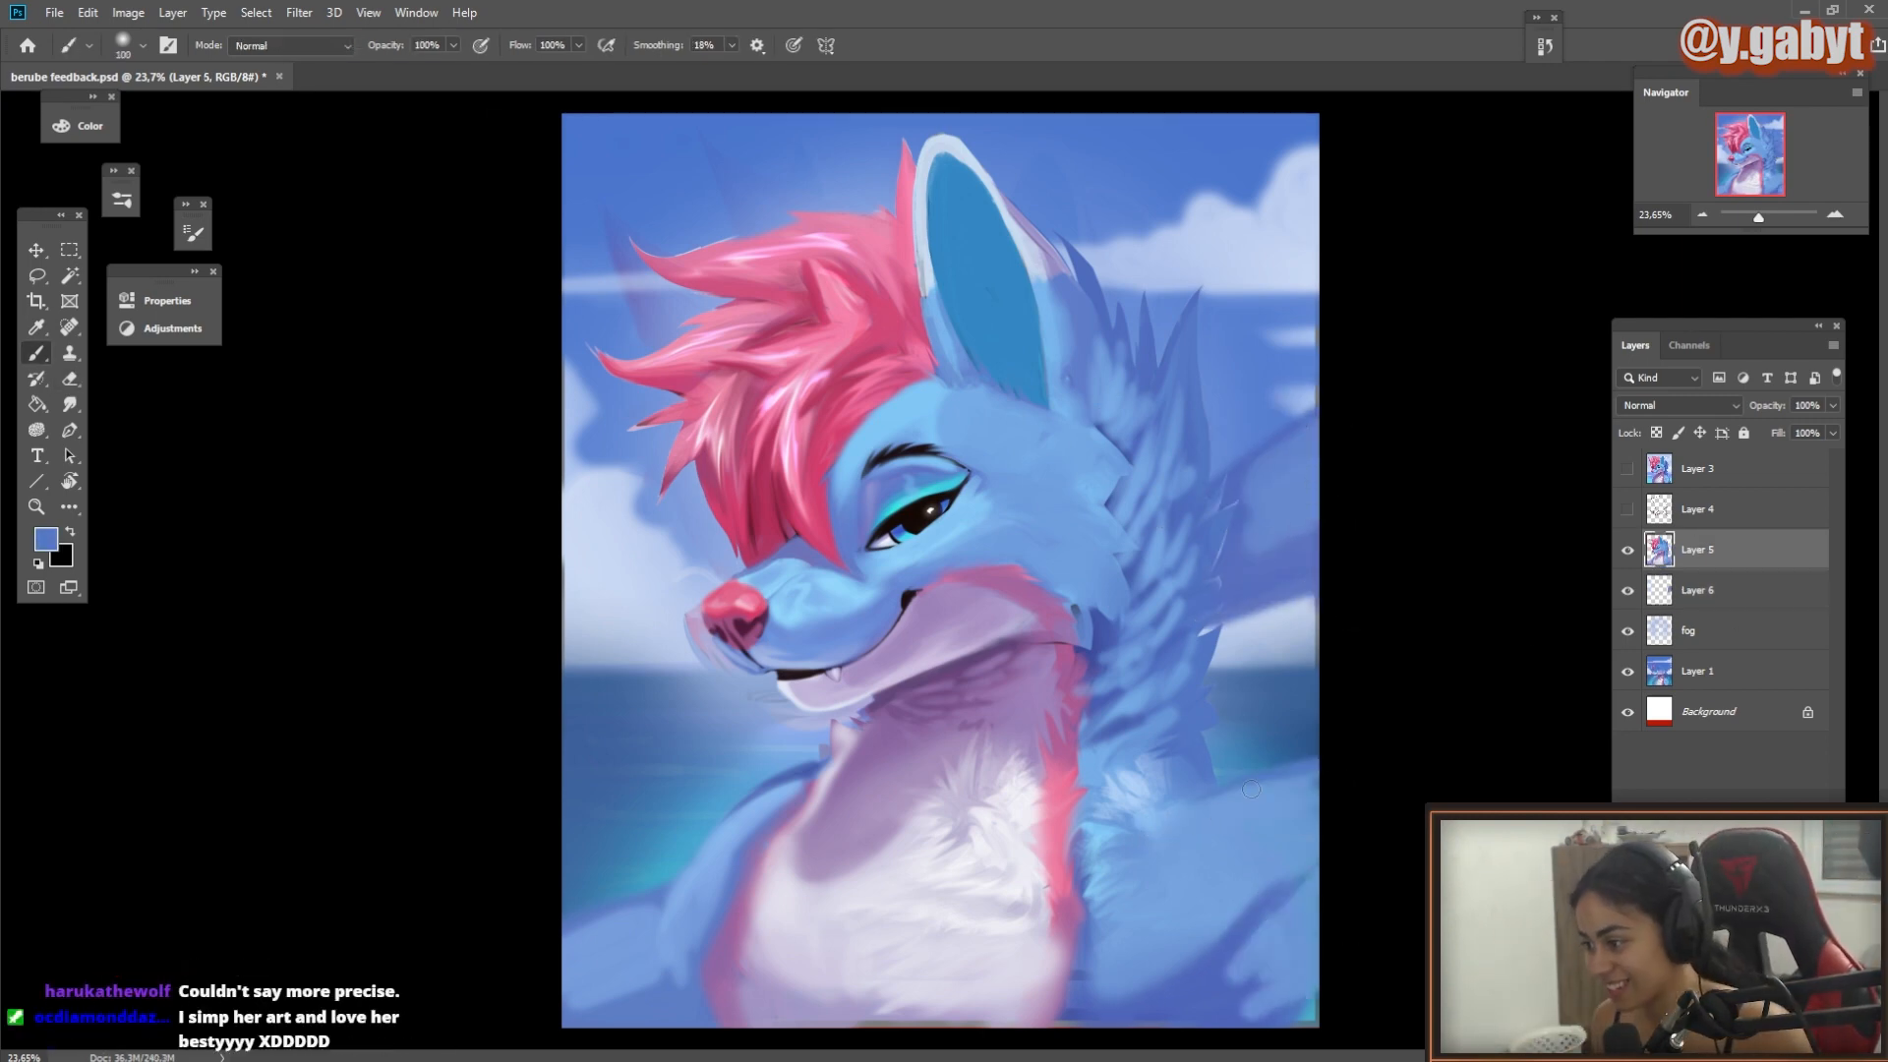
# Step: Reshape the chest's near edge with sampled pink, and fill the lower chest with sampled white
pyautogui.keyDown('alt'); pyautogui.click(1063, 846); pyautogui.keyUp('alt')
pyautogui.moveTo(1060, 855)
pyautogui.mouseDown()
pyautogui.moveTo(1076, 995)
pyautogui.moveTo(1031, 918)
pyautogui.moveTo(1101, 918)
pyautogui.moveTo(1072, 993)
pyautogui.mouseUp()
pyautogui.keyDown('alt'); pyautogui.click(999, 914); pyautogui.keyUp('alt')
pyautogui.press(']')
pyautogui.press(']')
pyautogui.press(']')
pyautogui.hotkey('ctrl', '0')
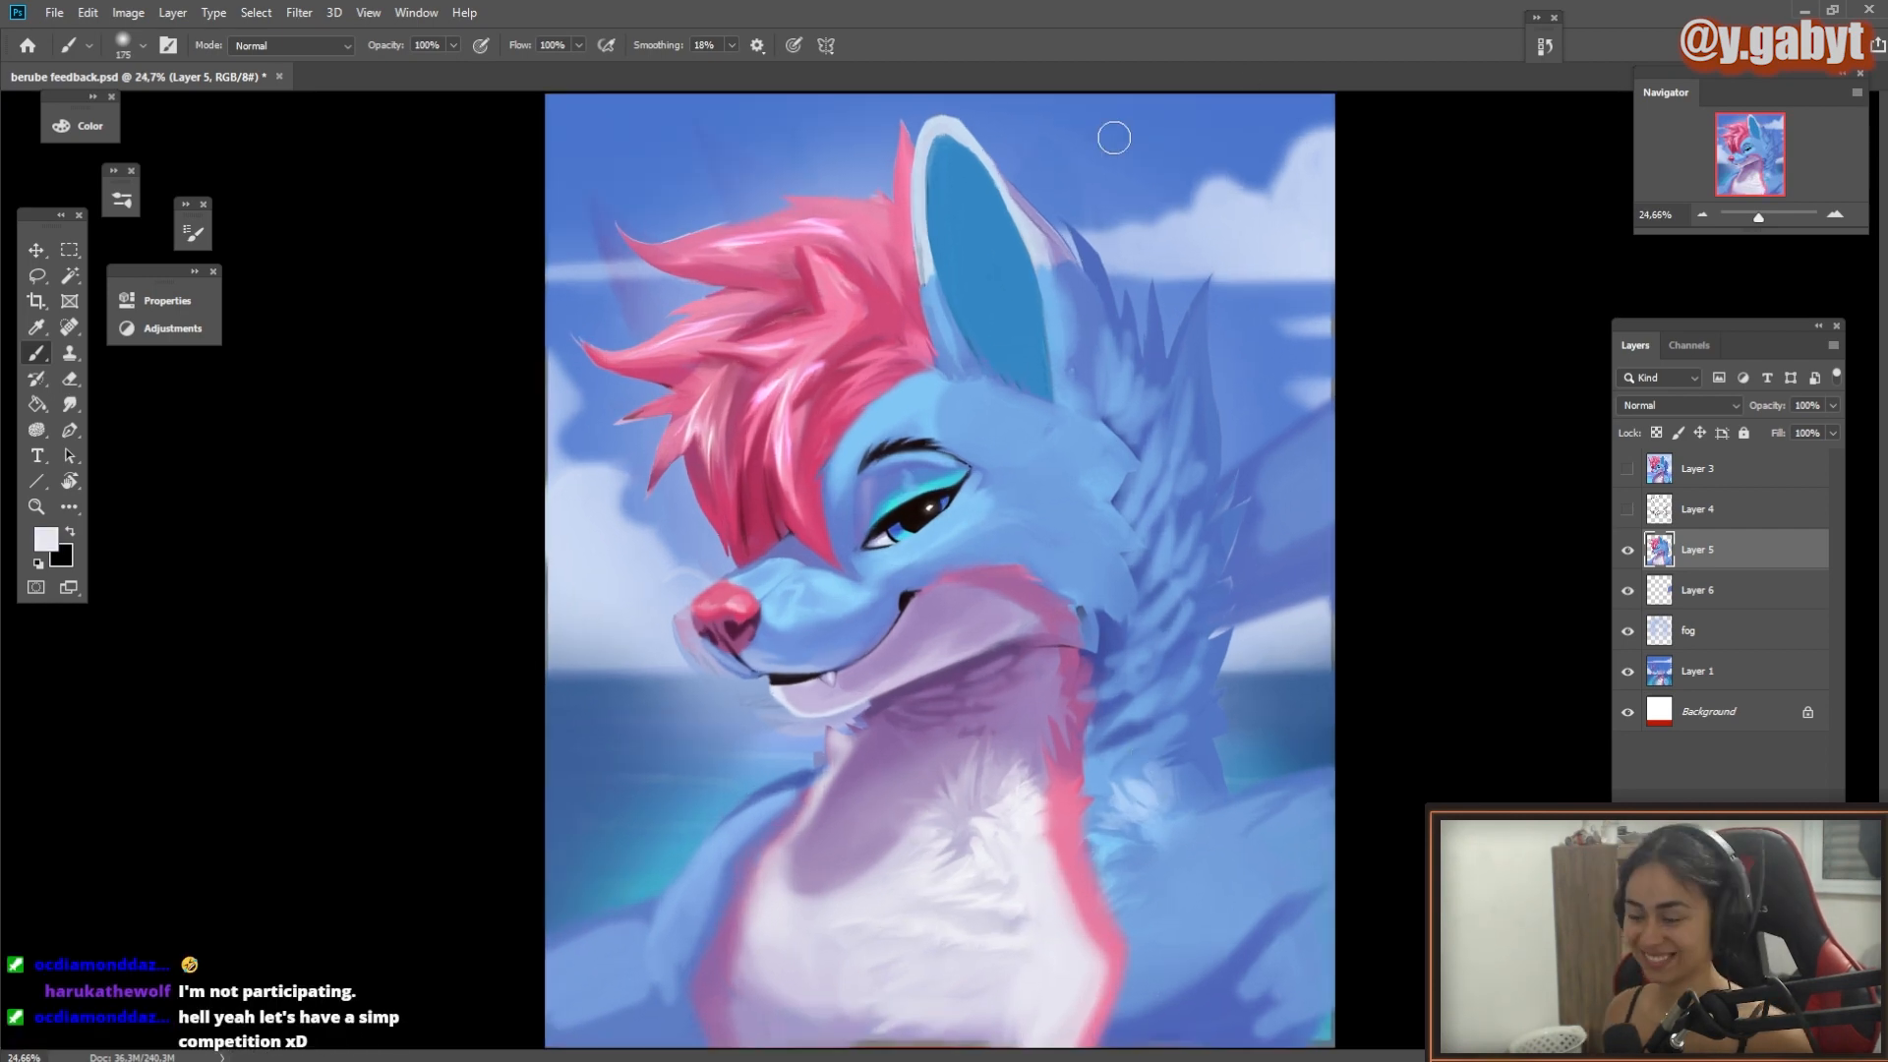
# Step: Compare the repaint against Layer 3, and erase stray paint beside the far arm's lower edge on Layer 5
pyautogui.scroll(-1, 1115, 138)
pyautogui.click(1629, 469)
pyautogui.click(1628, 469)
pyautogui.click(1629, 469)
pyautogui.click(1628, 469)
pyautogui.press('e')
pyautogui.moveTo(617, 926); pyautogui.dragTo(570, 1015)
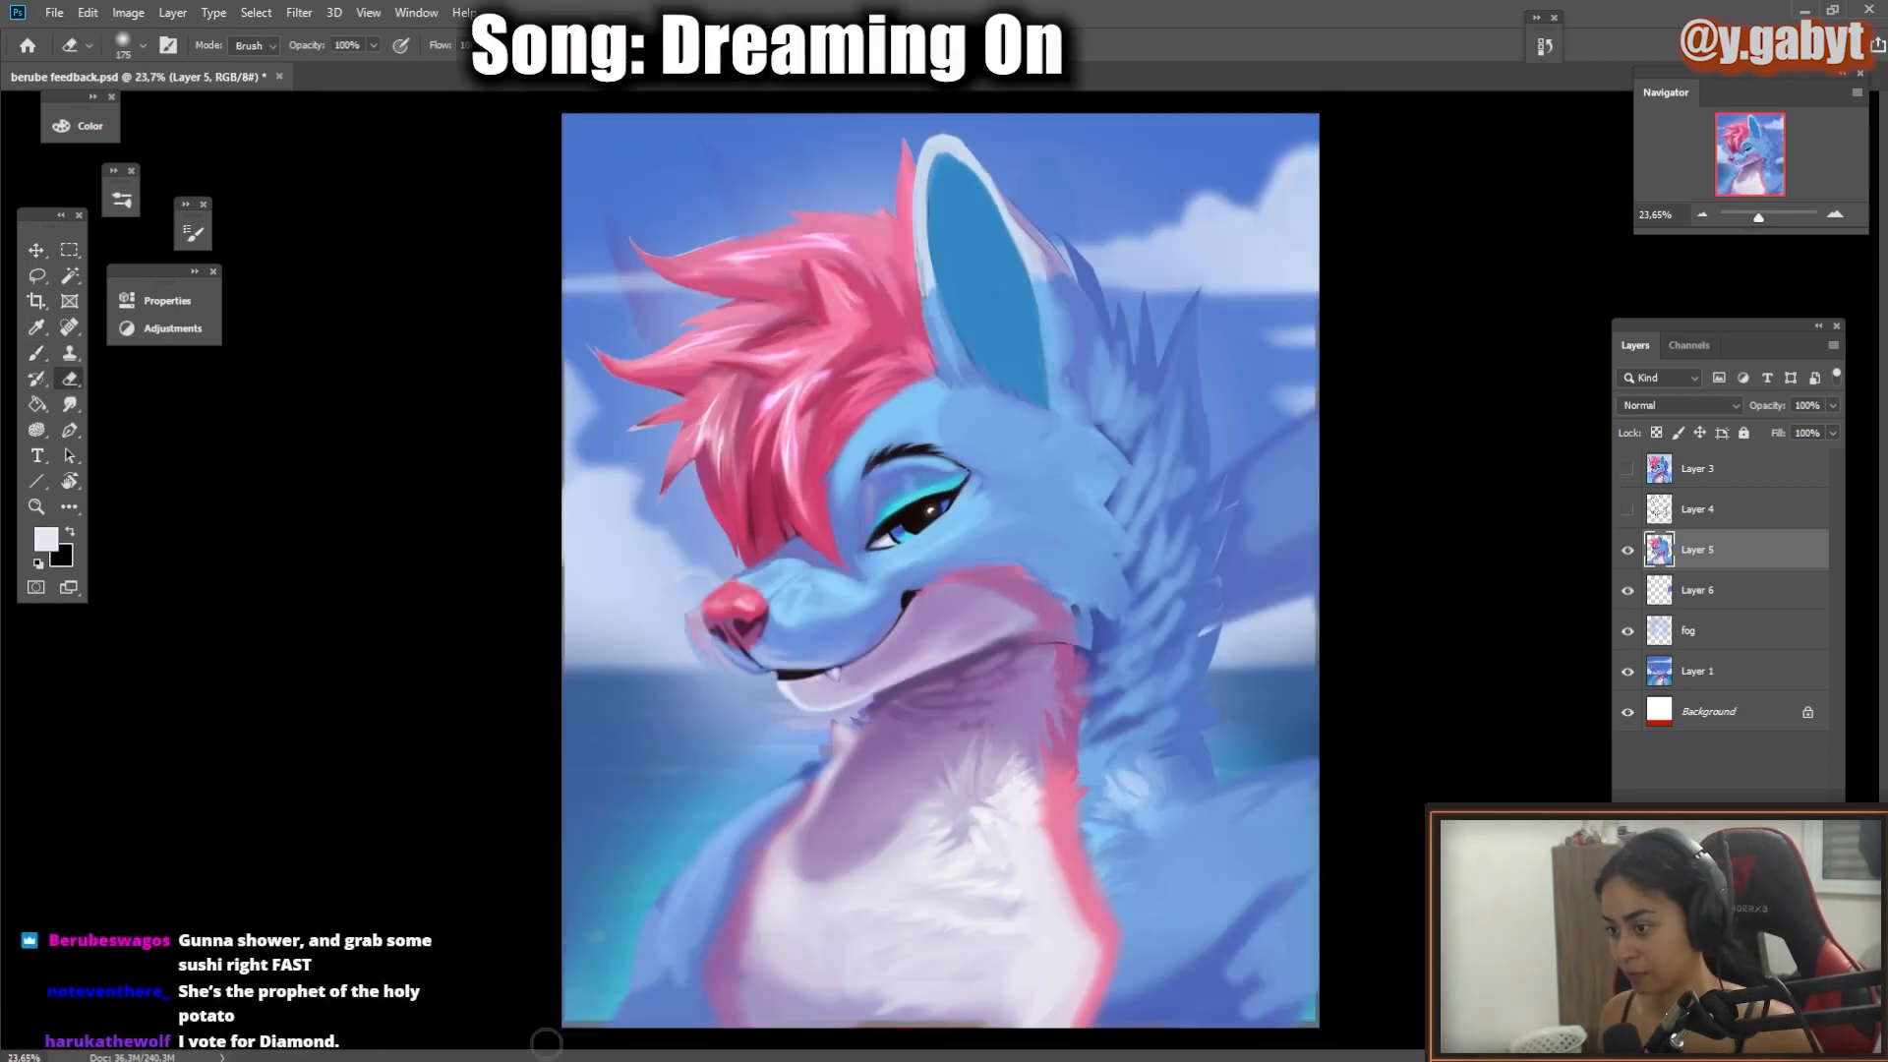
# Step: Liquify Layer 5 to nudge the nose tip slightly outward and upward
pyautogui.hotkey('ctrl', 'shift', 'x')
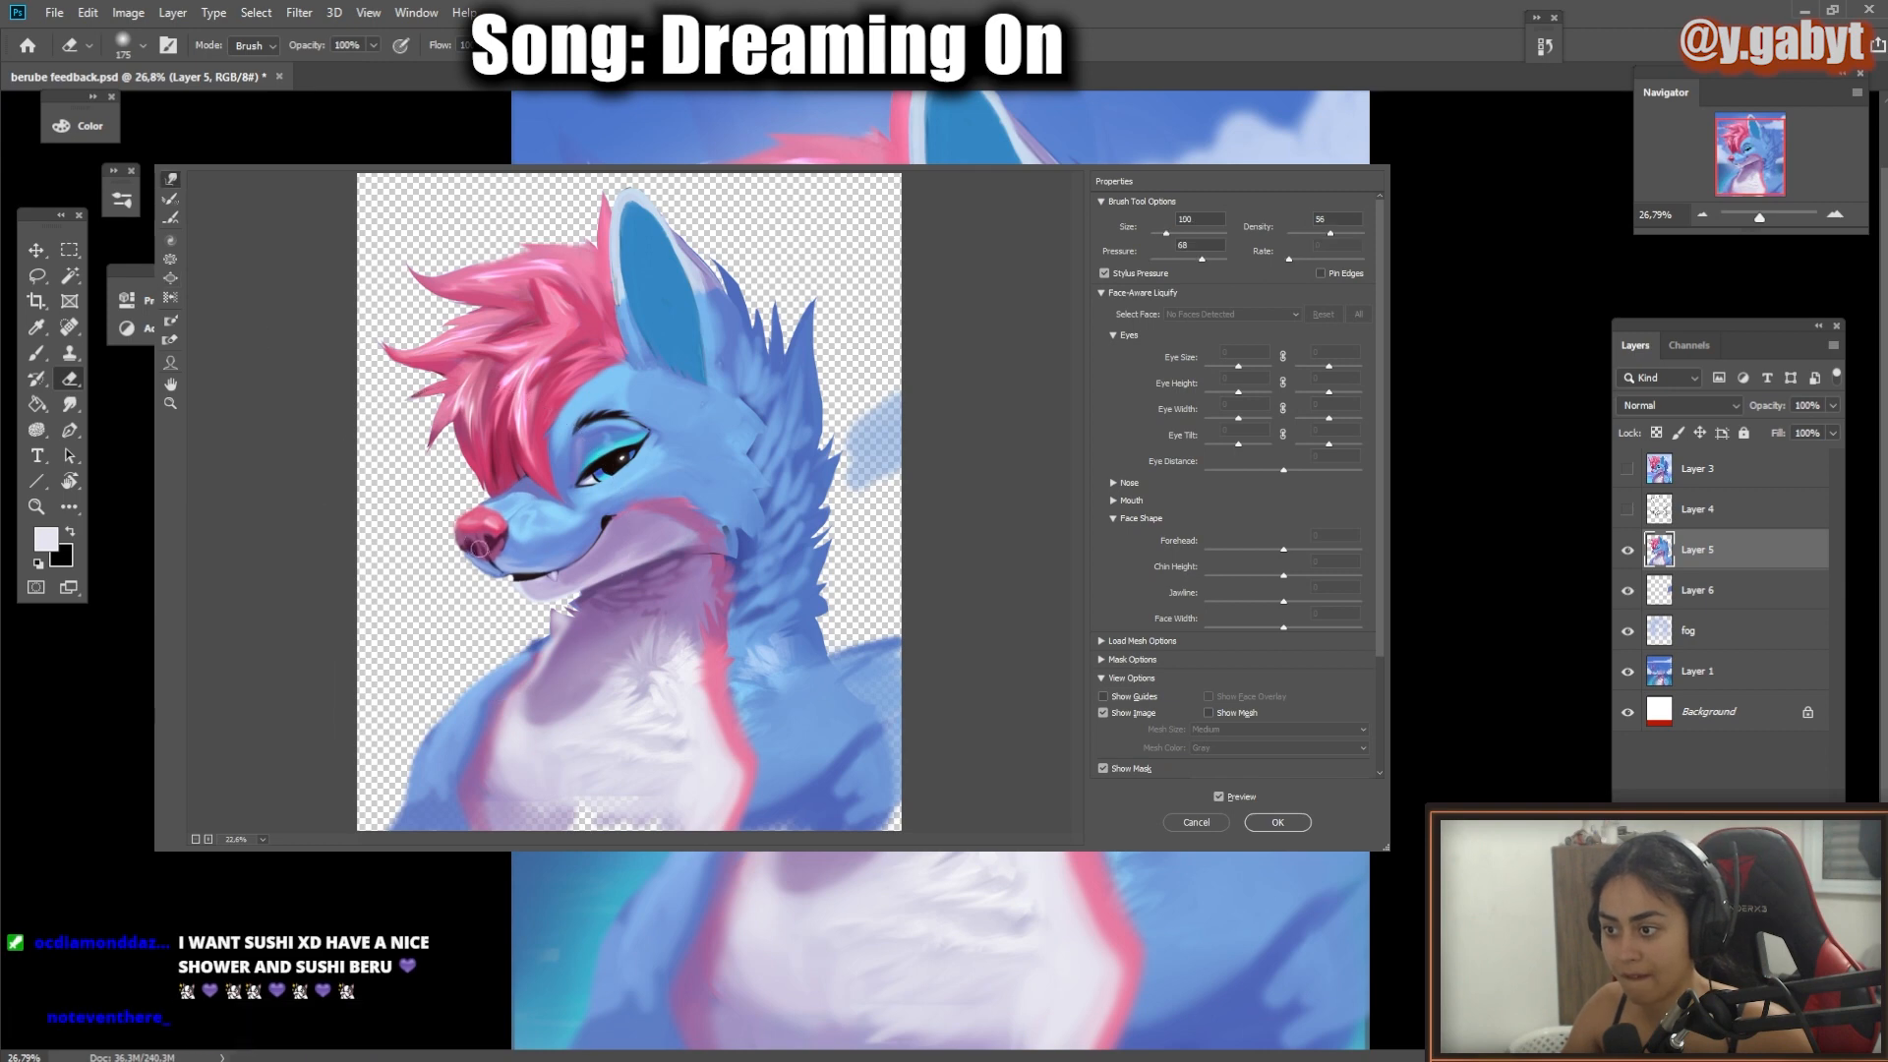
pyautogui.moveTo(472, 526); pyautogui.dragTo(463, 516)
pyautogui.click(1278, 822)
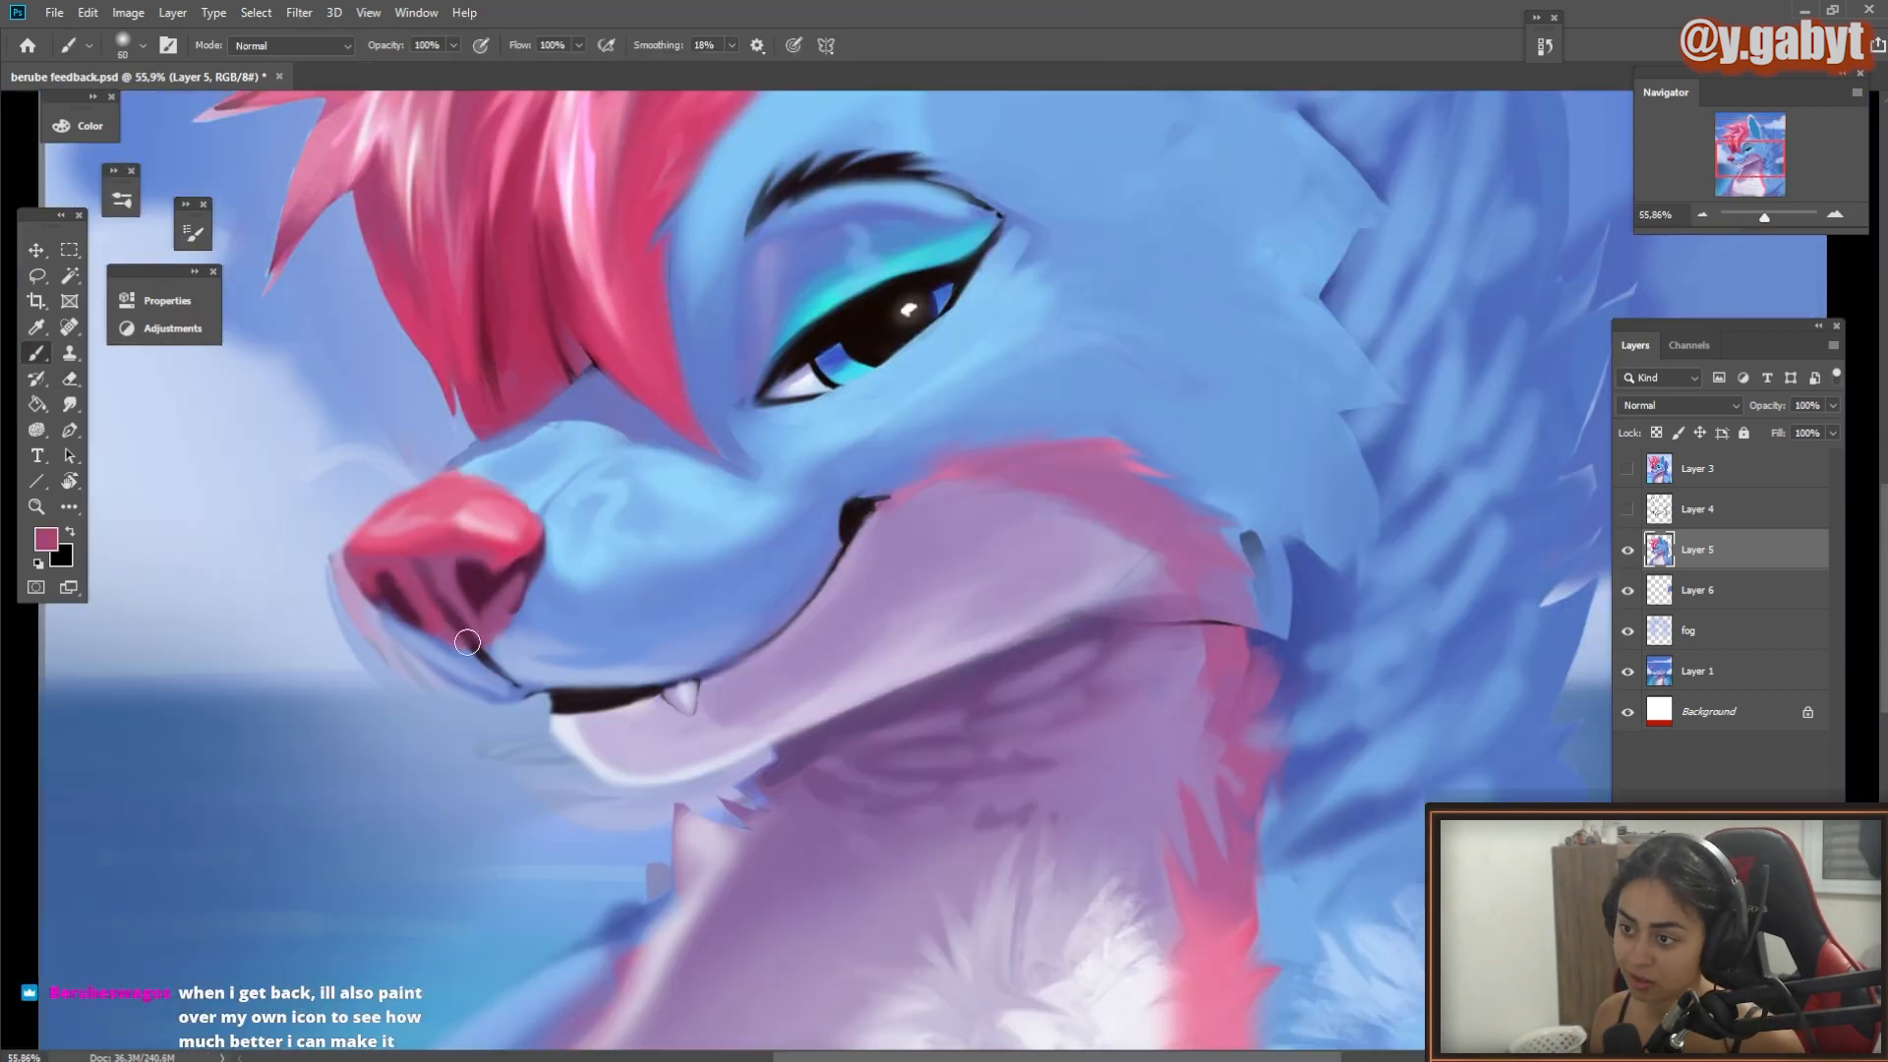
# Step: Clean up the nose's front edge with a sampled colour, and paint over the old muzzle outline on Layer 1
pyautogui.keyDown('alt'); pyautogui.click(390, 607); pyautogui.keyUp('alt')
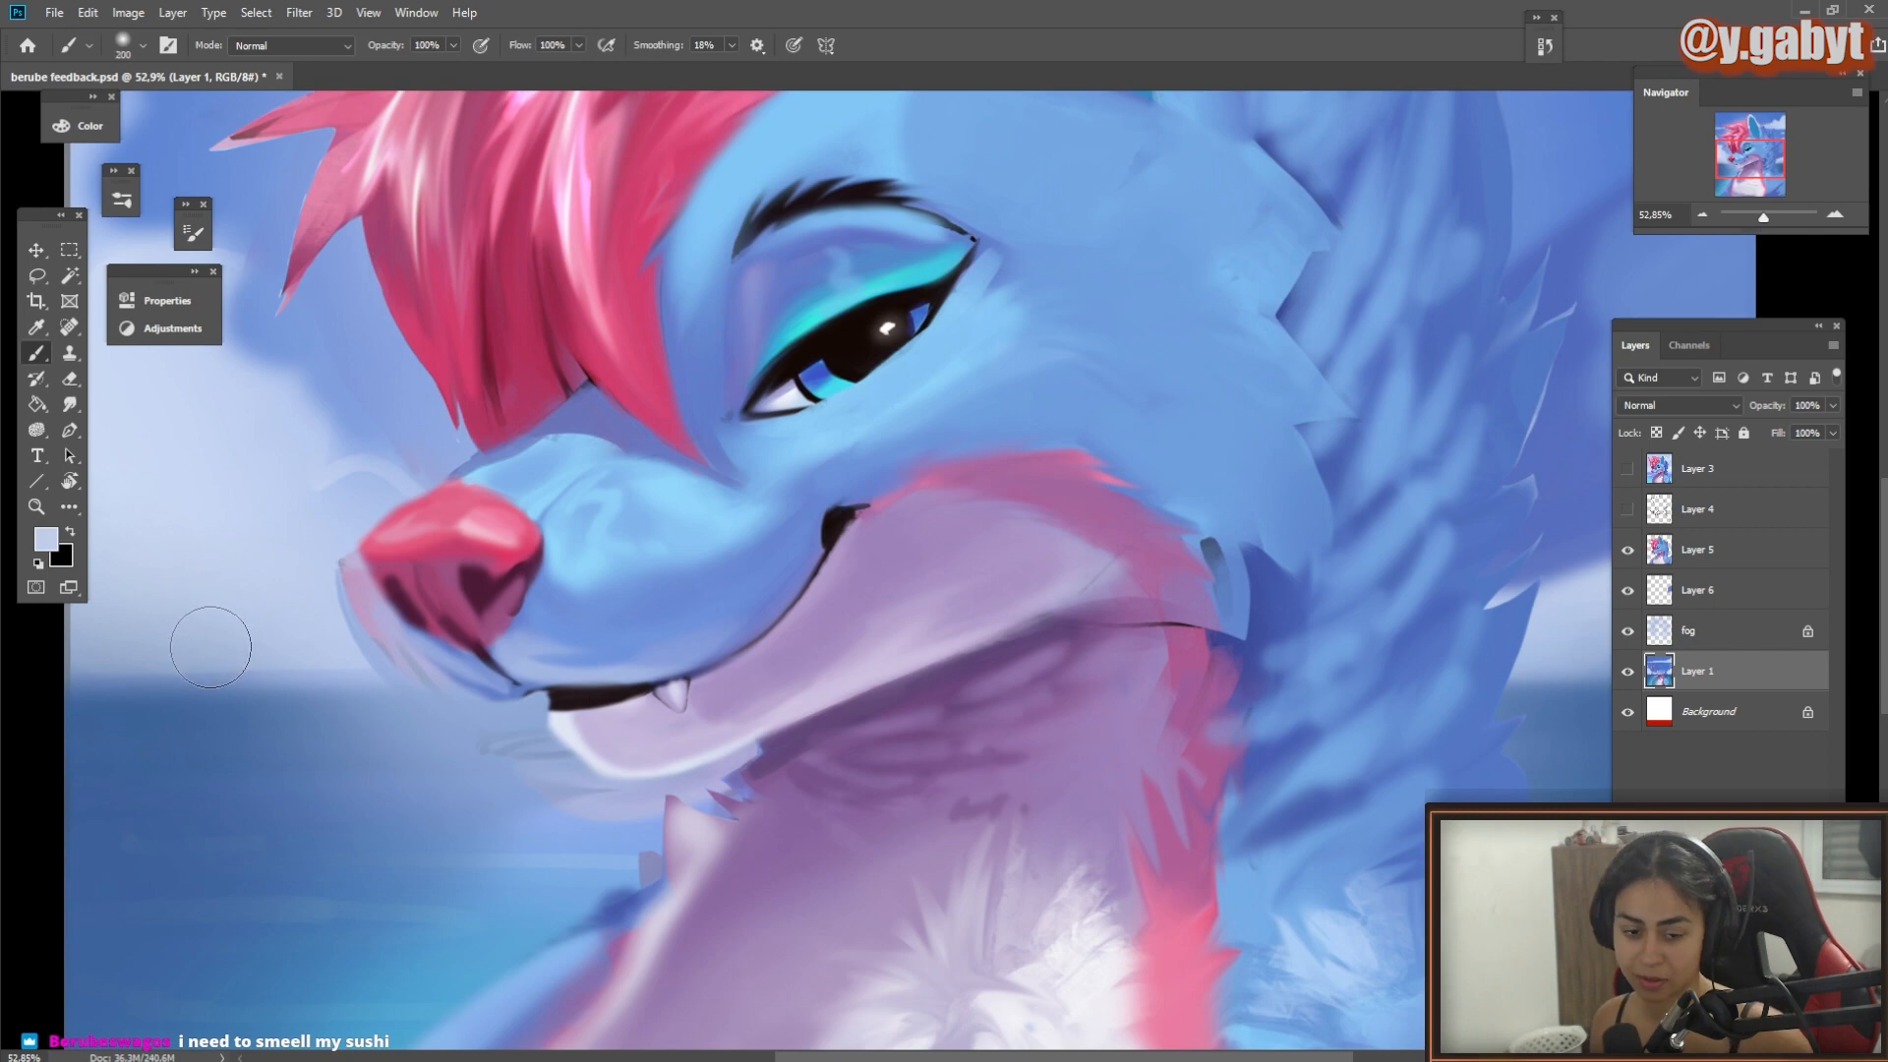
pyautogui.moveTo(395, 651); pyautogui.dragTo(356, 592)
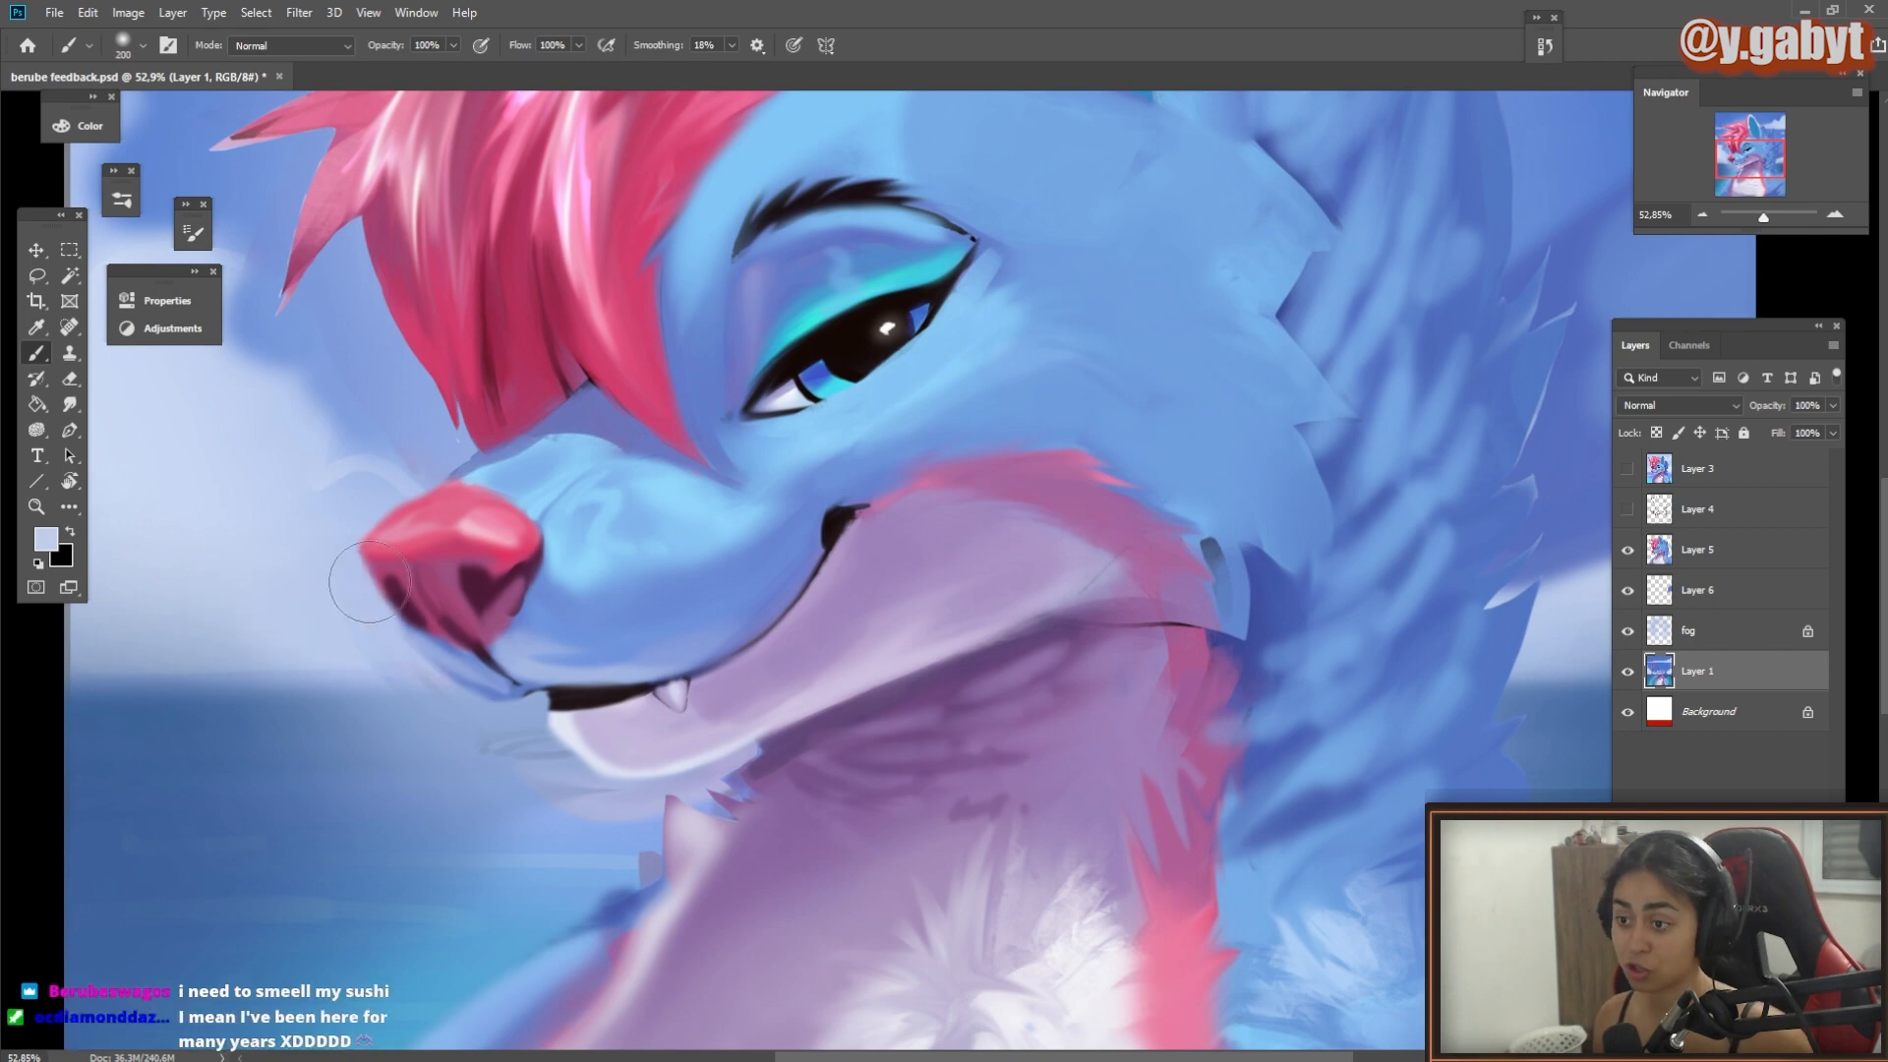
pyautogui.scroll(-4, 926, 673)
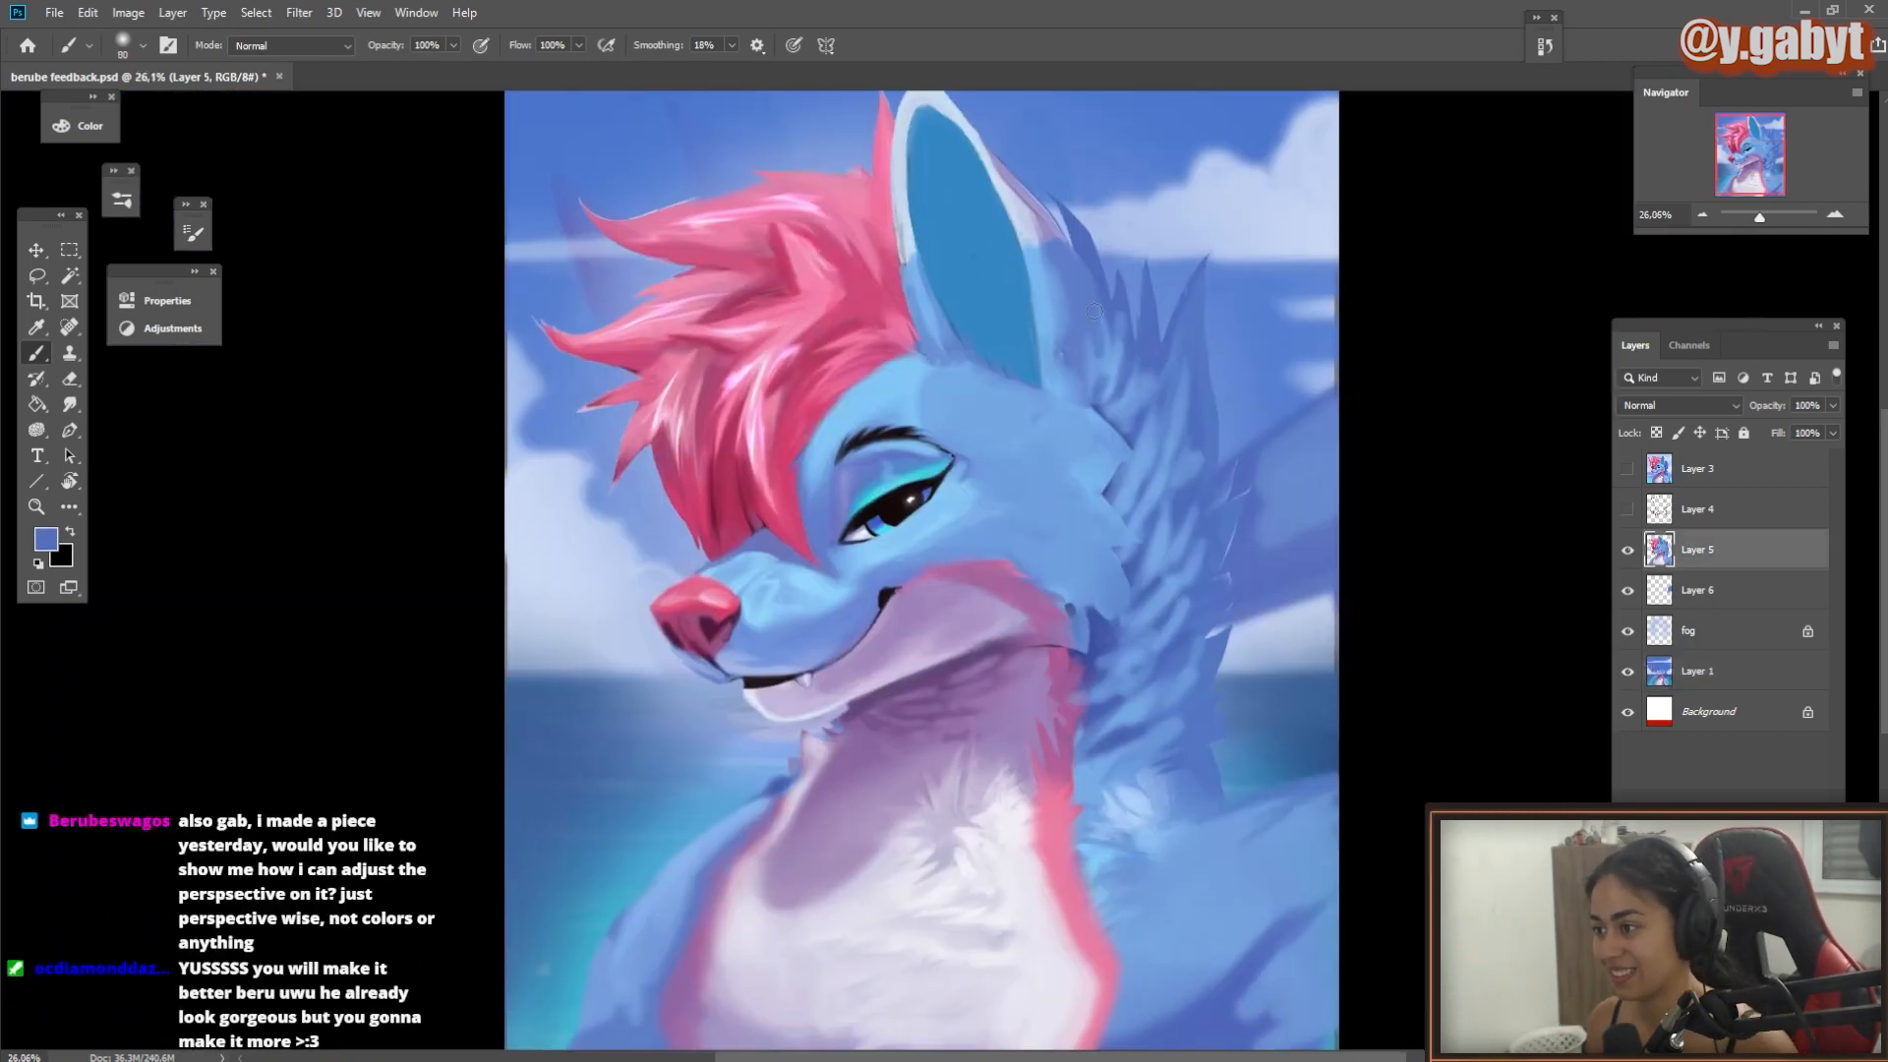
# Step: Shade the cheek below the ear and the neck base on Layer 5 with soft, large blue strokes
pyautogui.press(']')
pyautogui.press(']')
pyautogui.press(']')
pyautogui.moveTo(1028, 472); pyautogui.dragTo(1049, 556)
pyautogui.moveTo(1051, 399); pyautogui.dragTo(1048, 492)
pyautogui.moveTo(996, 789)
pyautogui.mouseDown()
pyautogui.moveTo(855, 725)
pyautogui.moveTo(986, 777)
pyautogui.mouseUp()
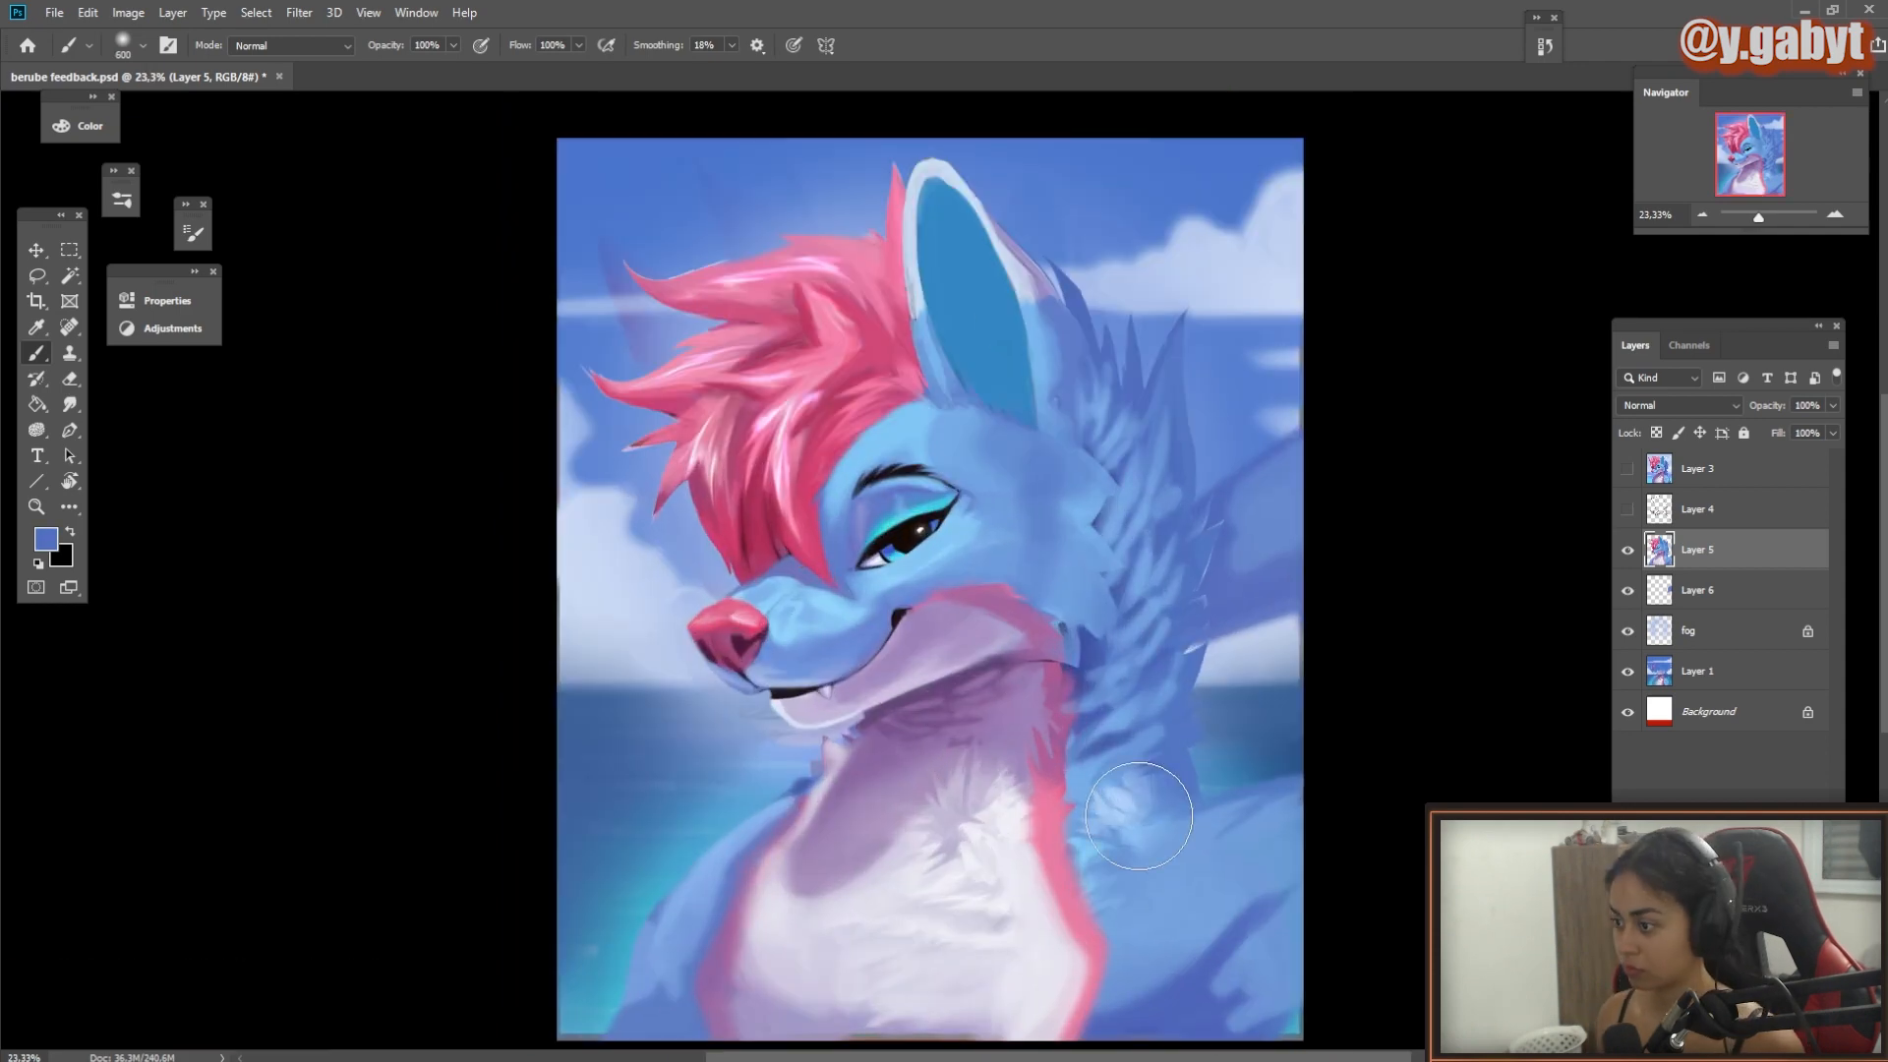
pyautogui.moveTo(1121, 860); pyautogui.dragTo(1190, 811)
# Step: Shade the chest's far side with sampled lavender, and rework the central chest fur with diagonal strokes in sampled tones
pyautogui.keyDown('alt'); pyautogui.click(787, 935); pyautogui.keyUp('alt')
pyautogui.press(']')
pyautogui.press(']')
pyautogui.press(']')
pyautogui.moveTo(765, 876); pyautogui.dragTo(726, 1008)
pyautogui.keyDown('alt'); pyautogui.click(826, 870); pyautogui.keyUp('alt')
pyautogui.moveTo(738, 939); pyautogui.dragTo(742, 993)
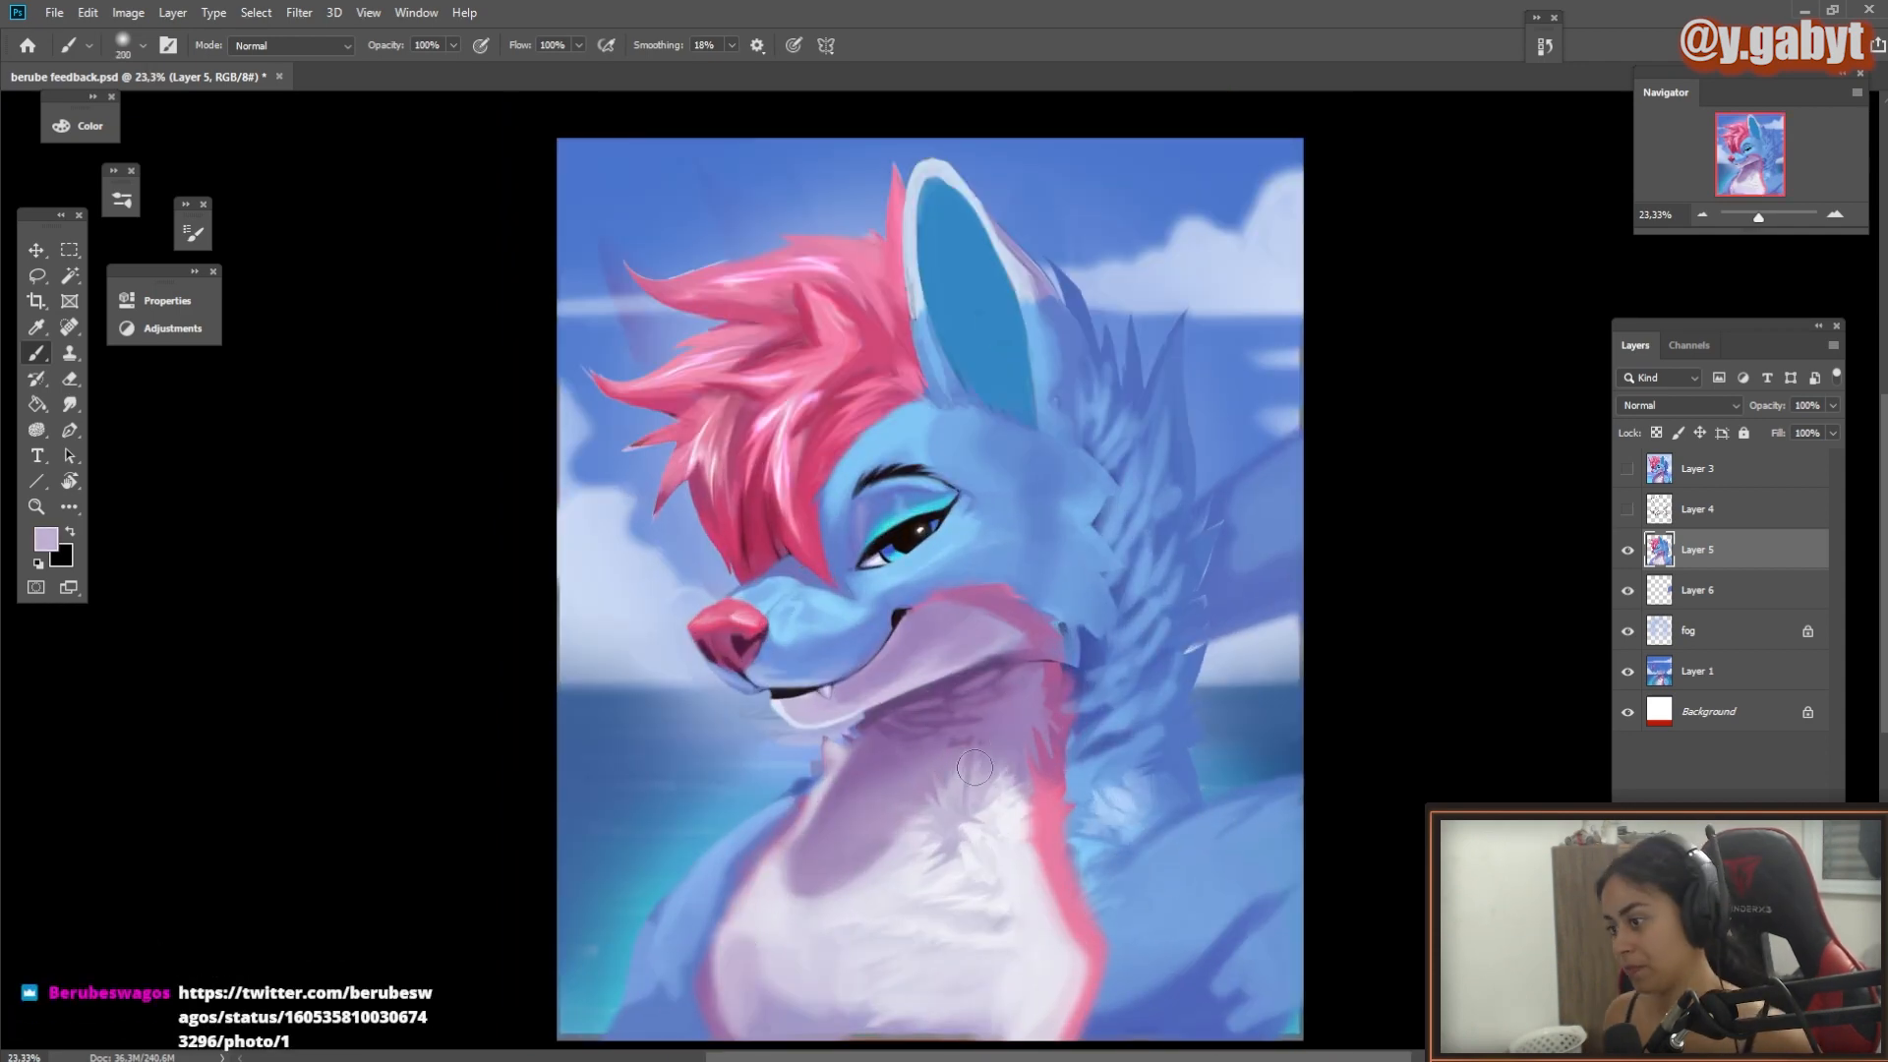
pyautogui.moveTo(1004, 767); pyautogui.dragTo(904, 850)
pyautogui.moveTo(915, 841); pyautogui.dragTo(983, 768)
pyautogui.keyDown('alt'); pyautogui.click(1011, 789); pyautogui.keyUp('alt')
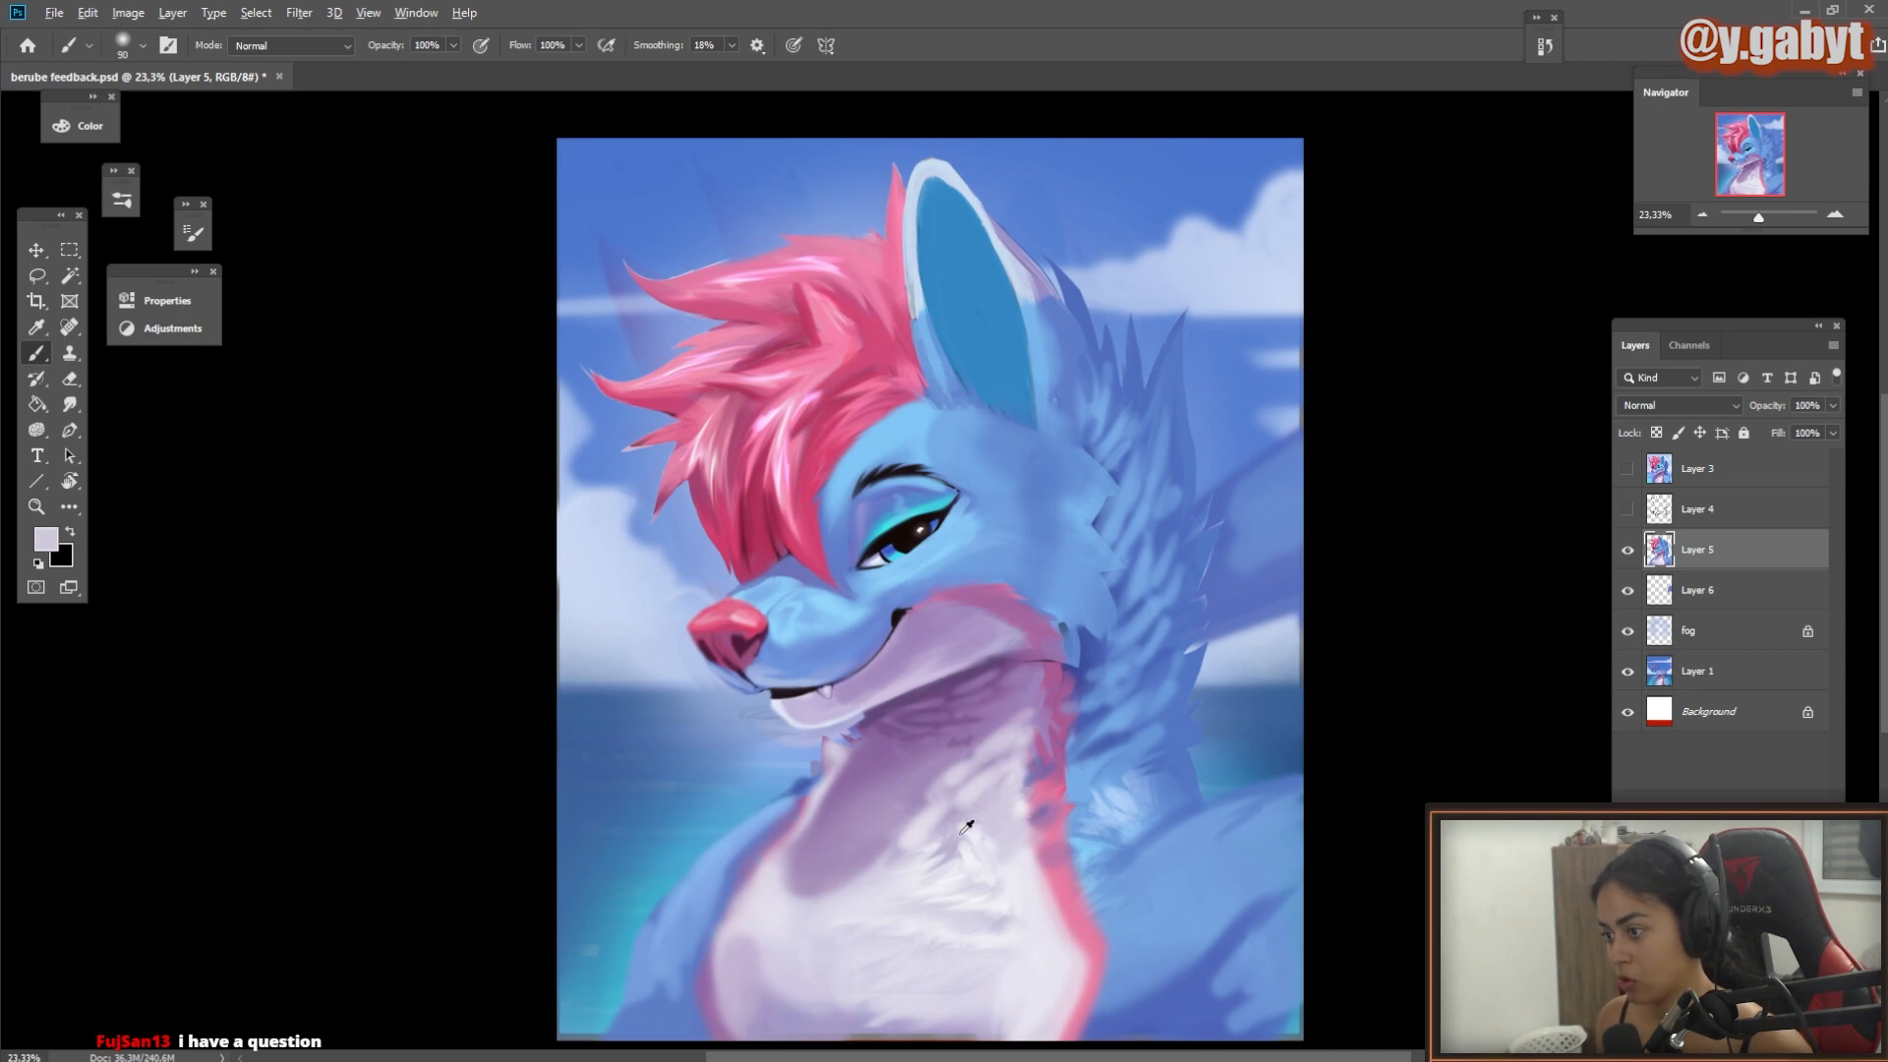
# Step: Define the fur along the back of the neck with sampled dark blue, erasing to shape its outer edge
pyautogui.keyDown('alt'); pyautogui.click(1165, 736); pyautogui.keyUp('alt')
pyautogui.press(']')
pyautogui.press(']')
pyautogui.moveTo(1171, 789); pyautogui.dragTo(1206, 810)
pyautogui.press('e')
pyautogui.moveTo(1200, 700); pyautogui.dragTo(1200, 777)
pyautogui.press('b')
pyautogui.moveTo(1184, 771); pyautogui.dragTo(1162, 722)
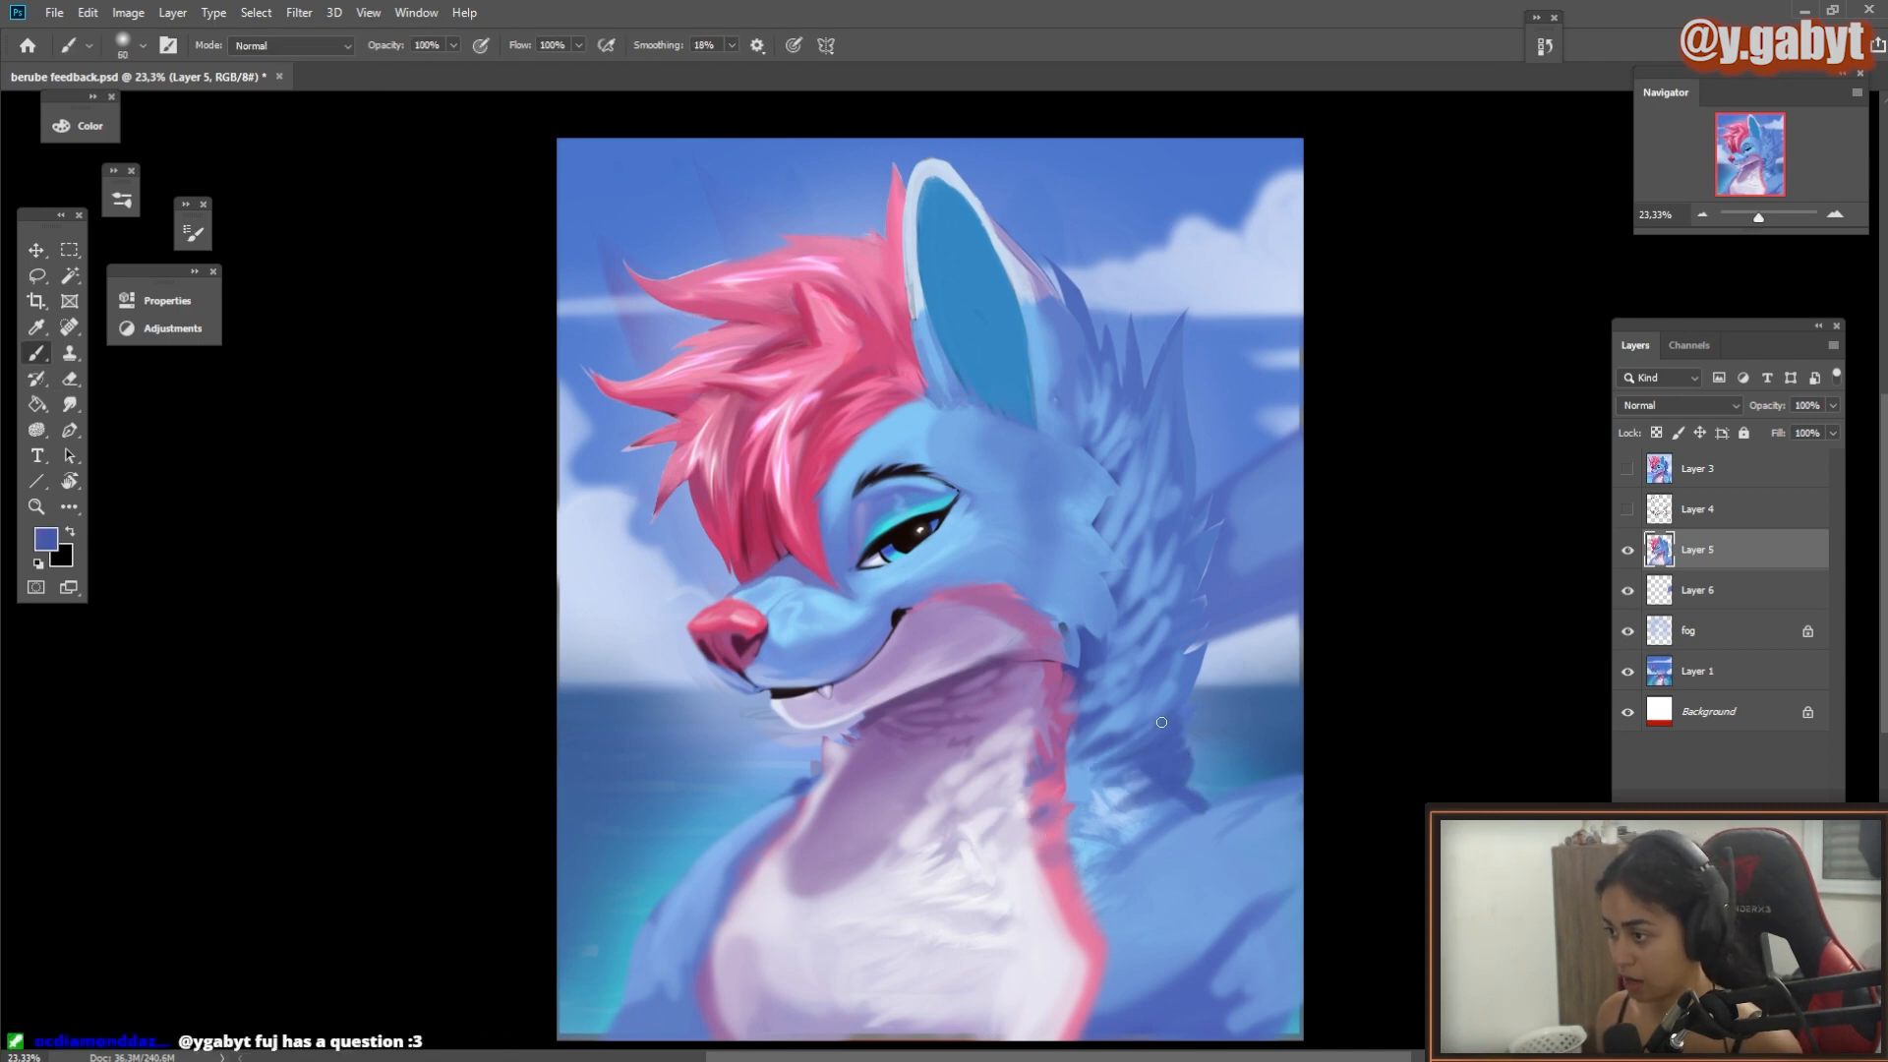
# Step: Blend the ear base into the forehead with light blue fur strokes sampled from the head
pyautogui.moveTo(1033, 433); pyautogui.dragTo(936, 426)
pyautogui.keyDown('alt'); pyautogui.click(947, 413); pyautogui.keyUp('alt')
pyautogui.moveTo(947, 429); pyautogui.dragTo(922, 401)
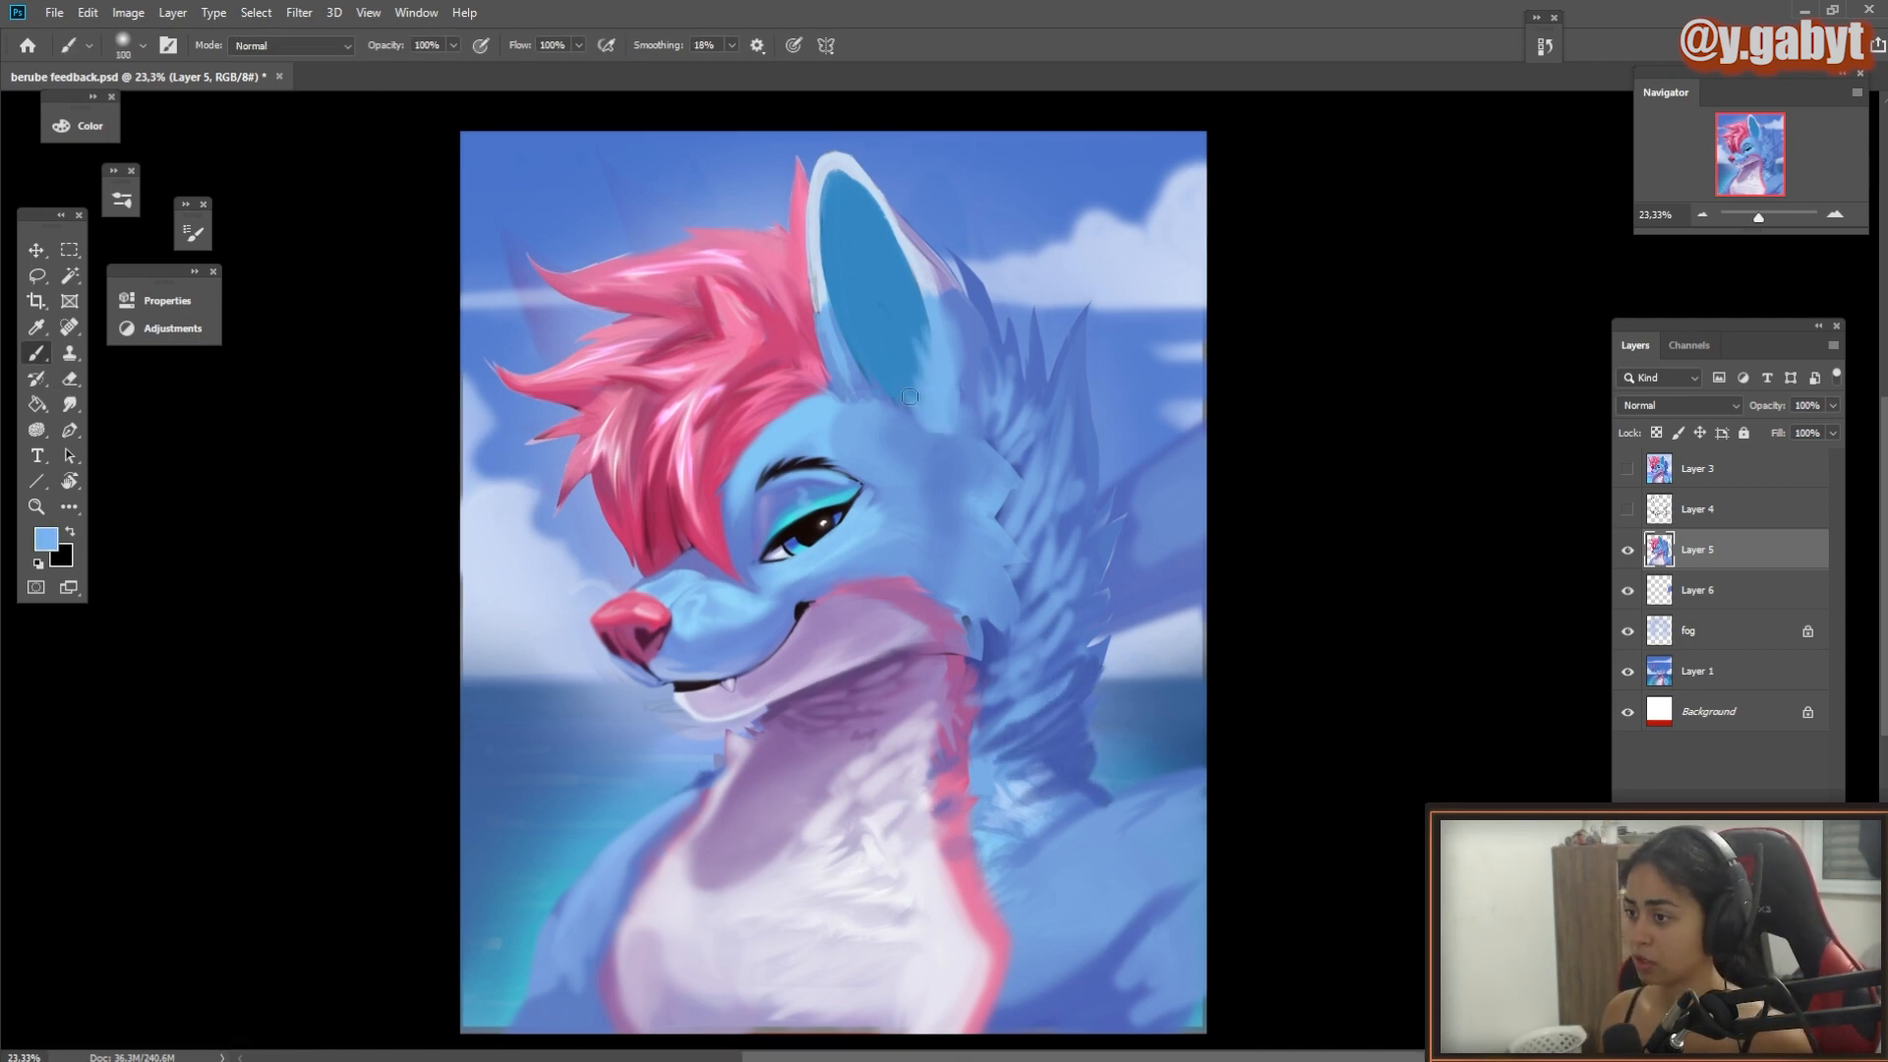
# Step: Strengthen the pink borders on both sides of the chest with pink sampled from the hair
pyautogui.keyDown('alt'); pyautogui.click(767, 345); pyautogui.keyUp('alt')
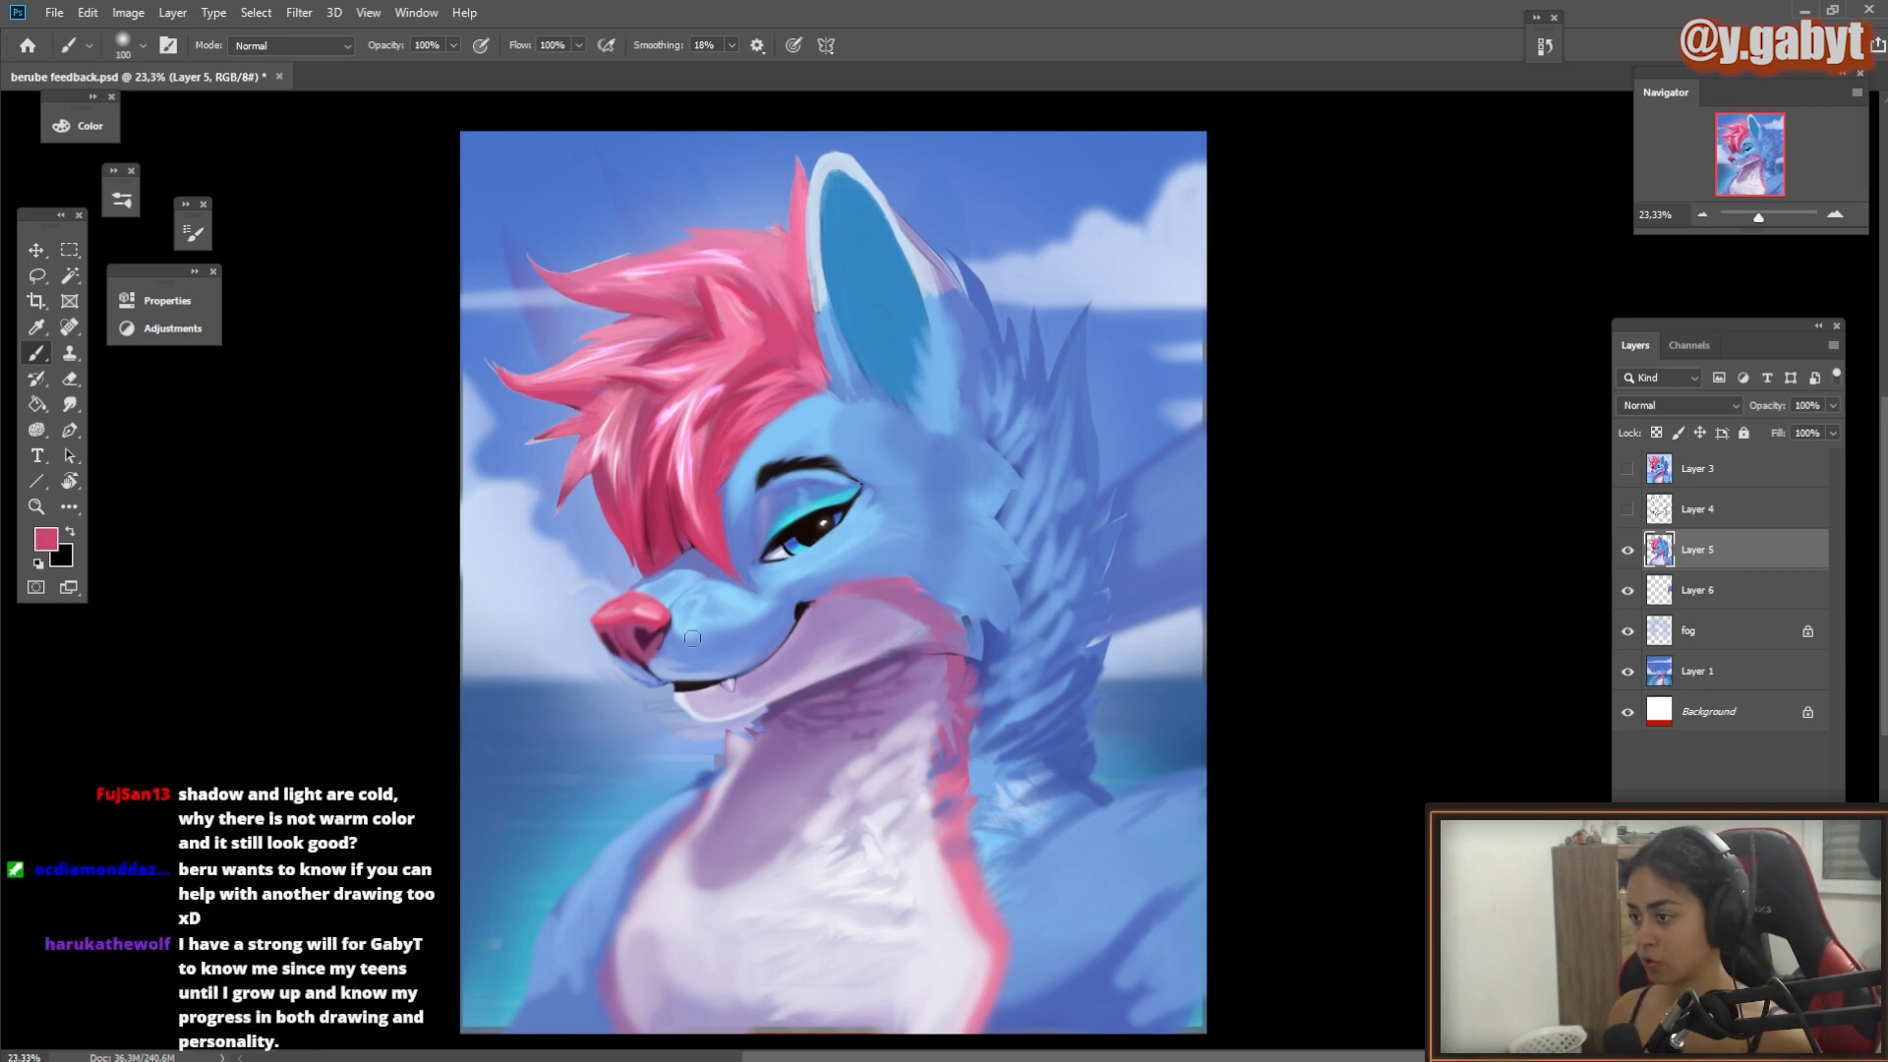
pyautogui.hotkey('ctrl', 'z')
pyautogui.press('[')
pyautogui.press('[')
pyautogui.press('[')
pyautogui.moveTo(706, 798); pyautogui.dragTo(628, 906)
pyautogui.moveTo(959, 857); pyautogui.dragTo(986, 923)
pyautogui.moveTo(997, 976); pyautogui.dragTo(980, 1014)
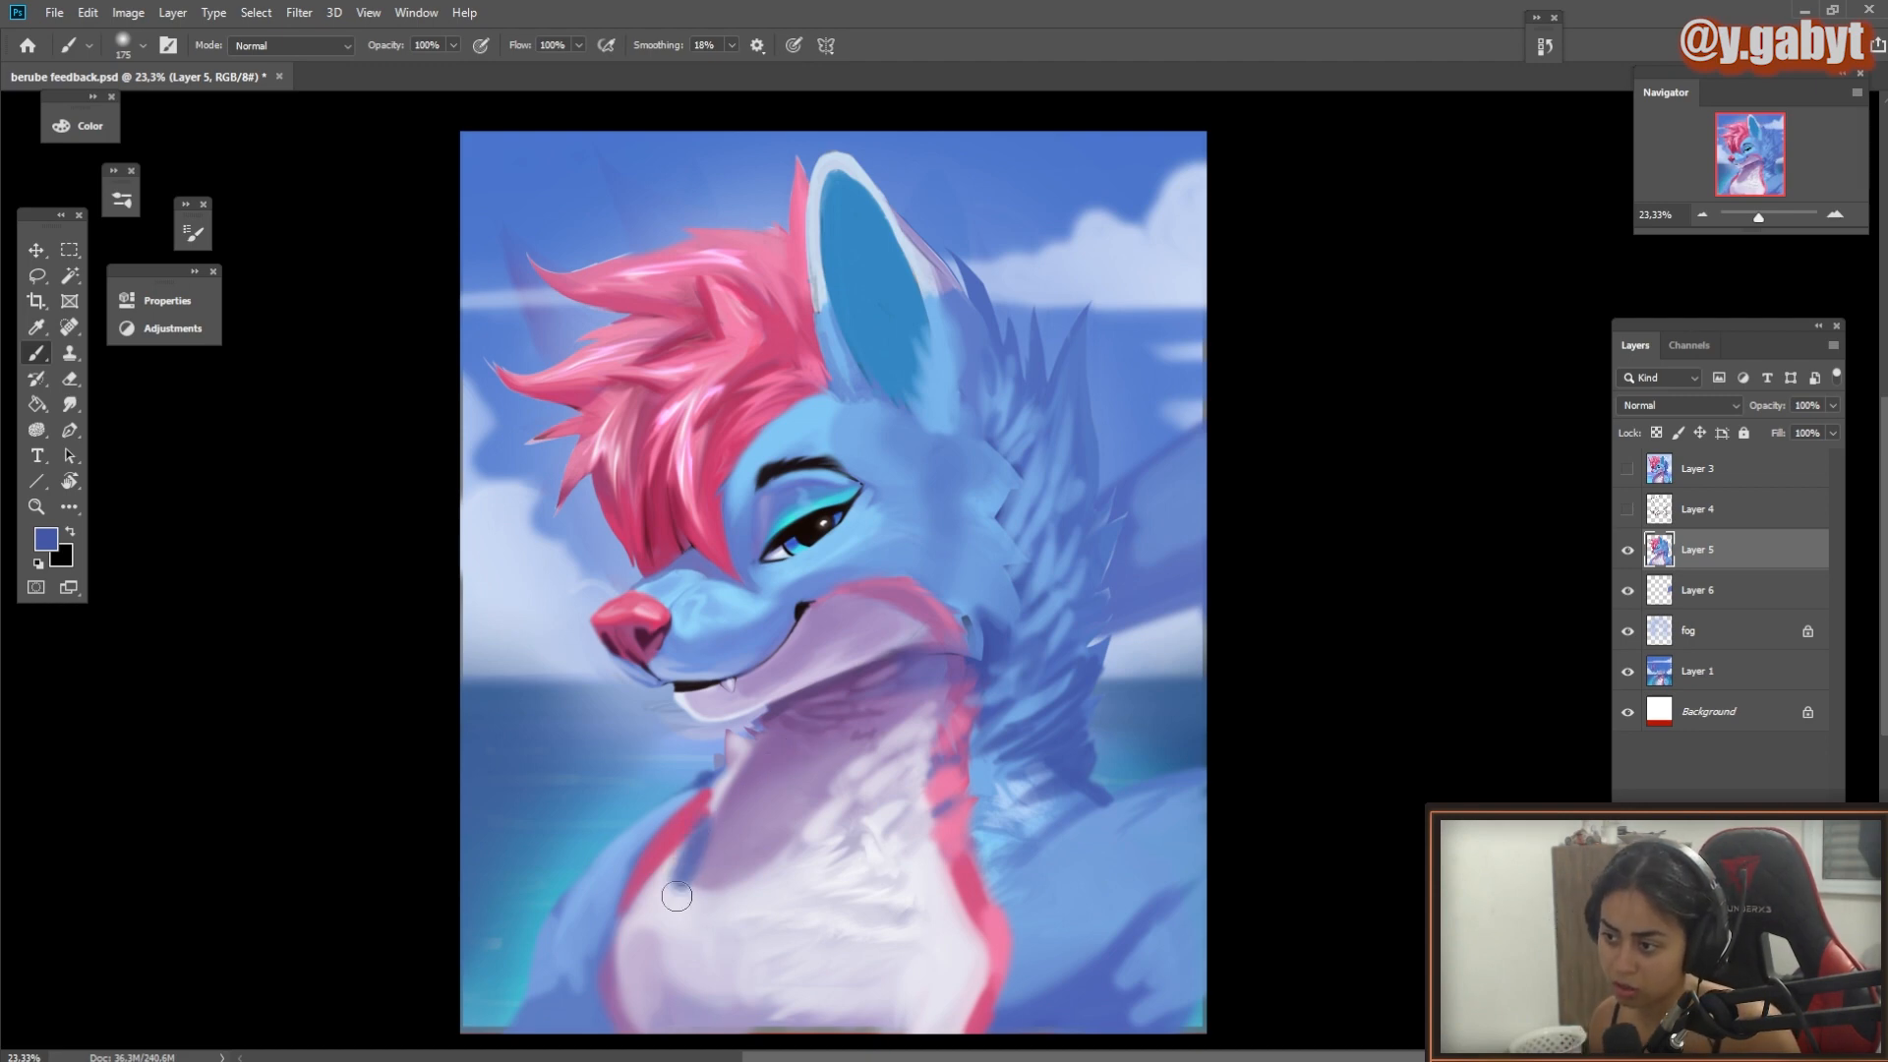
pyautogui.moveTo(677, 896)
pyautogui.mouseDown()
pyautogui.moveTo(857, 785)
pyautogui.moveTo(964, 640)
pyautogui.mouseUp()
pyautogui.moveTo(766, 715); pyautogui.dragTo(624, 972)
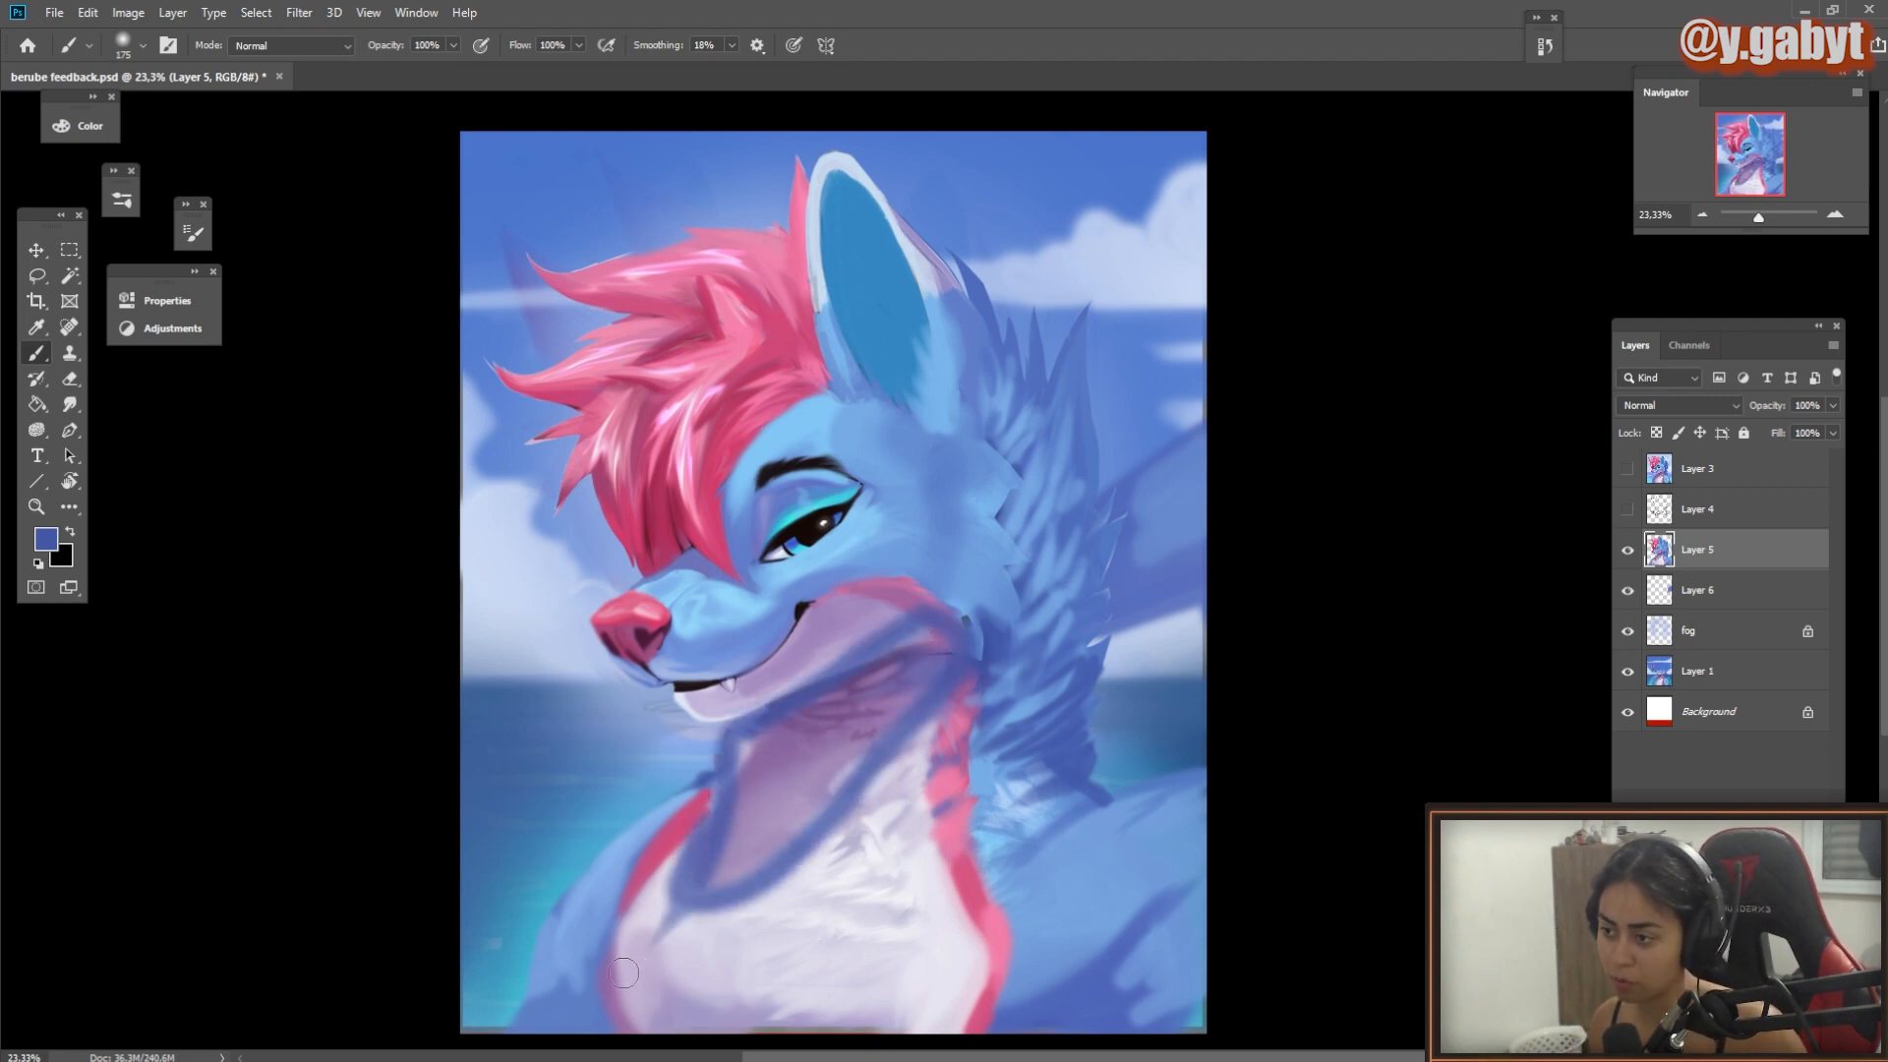
pyautogui.hotkey('ctrl', 'z')
pyautogui.hotkey('ctrl', 'z')
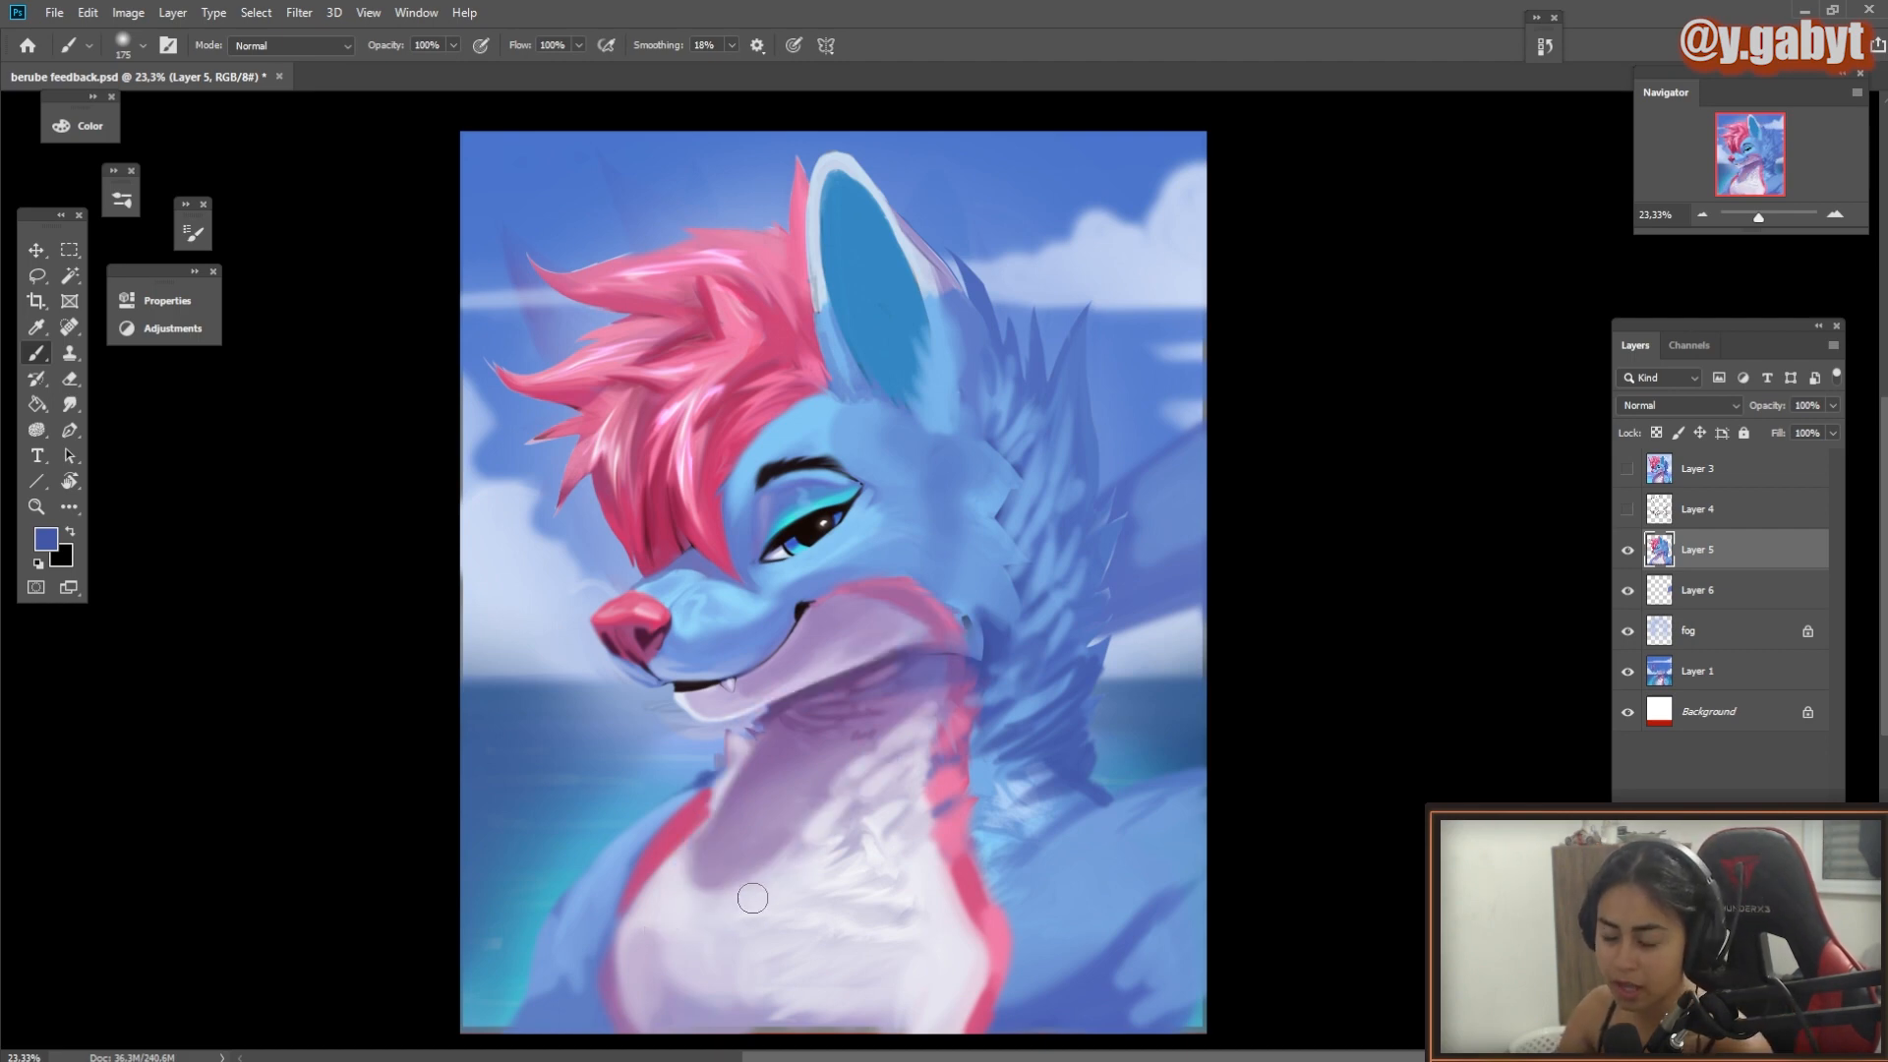
pyautogui.moveTo(724, 894); pyautogui.dragTo(930, 689)
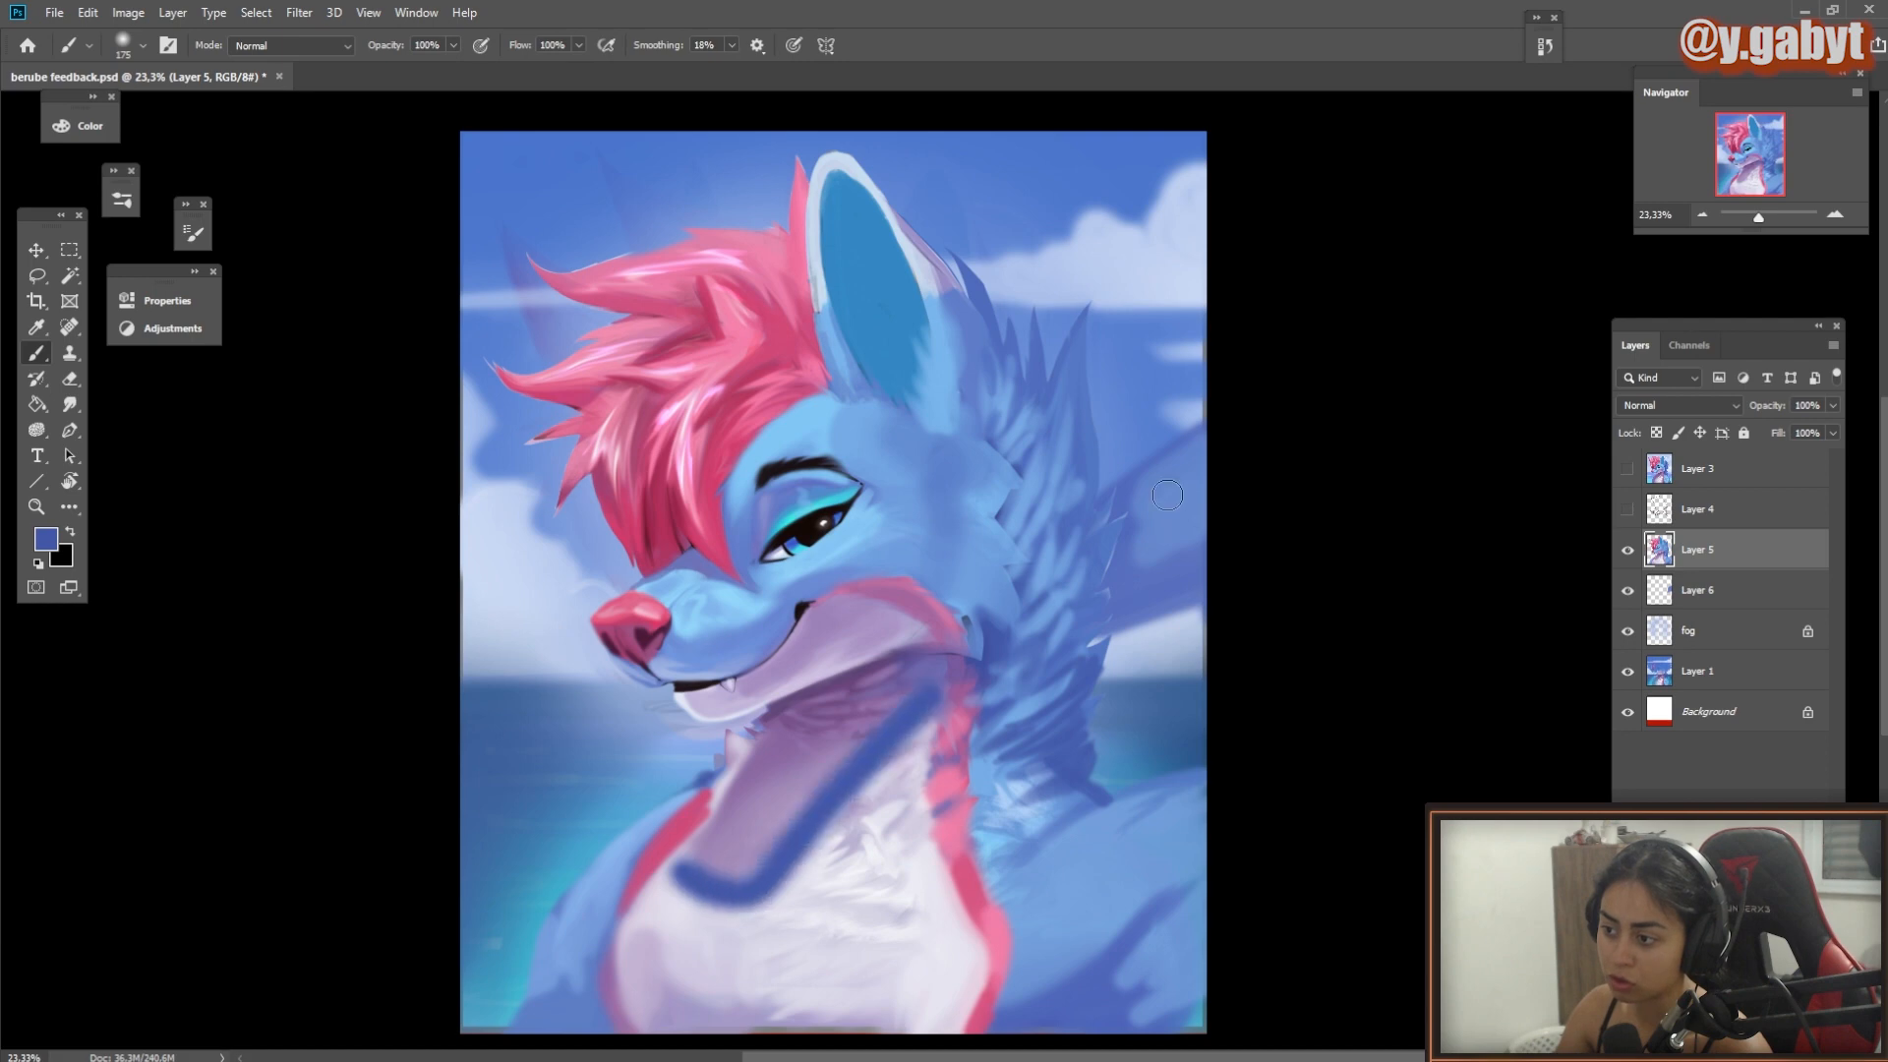
pyautogui.hotkey('ctrl', 'z')
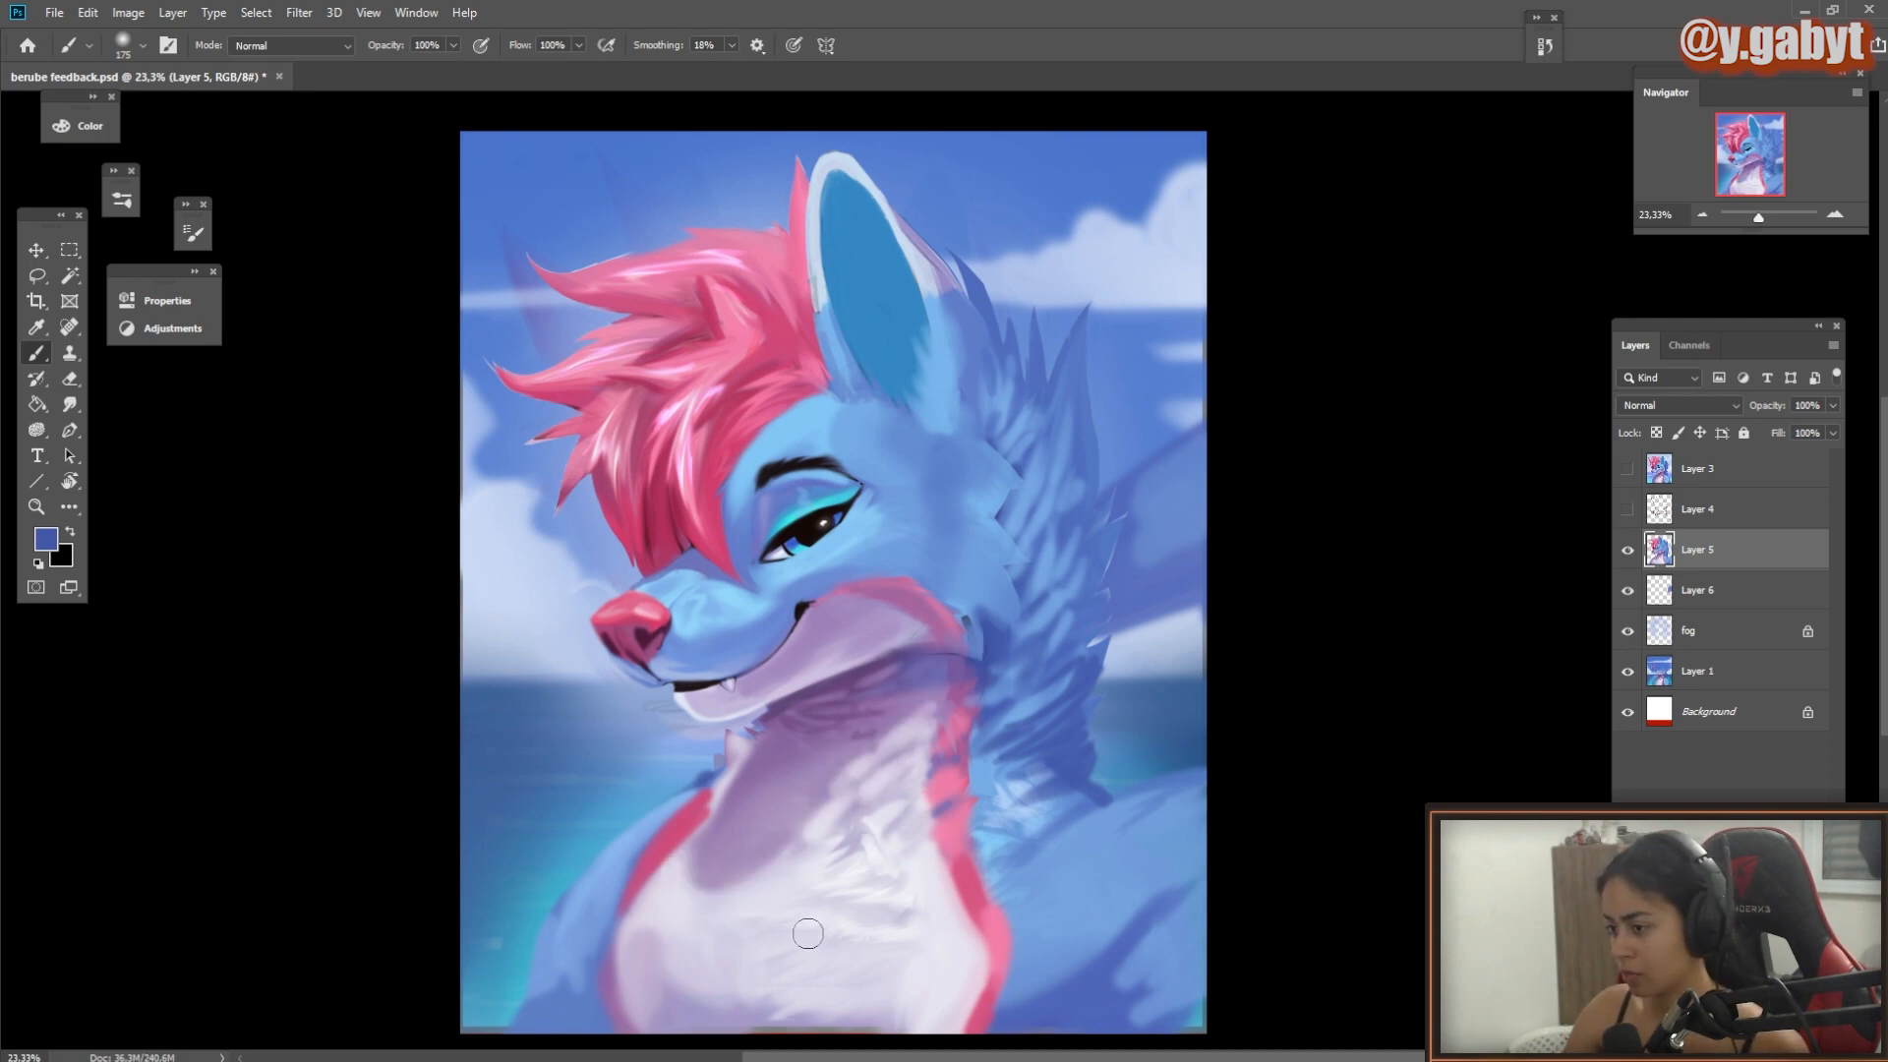
pyautogui.moveTo(663, 958)
pyautogui.mouseDown()
pyautogui.moveTo(939, 753)
pyautogui.moveTo(786, 890)
pyautogui.mouseUp()
pyautogui.hotkey('ctrl', 'z')
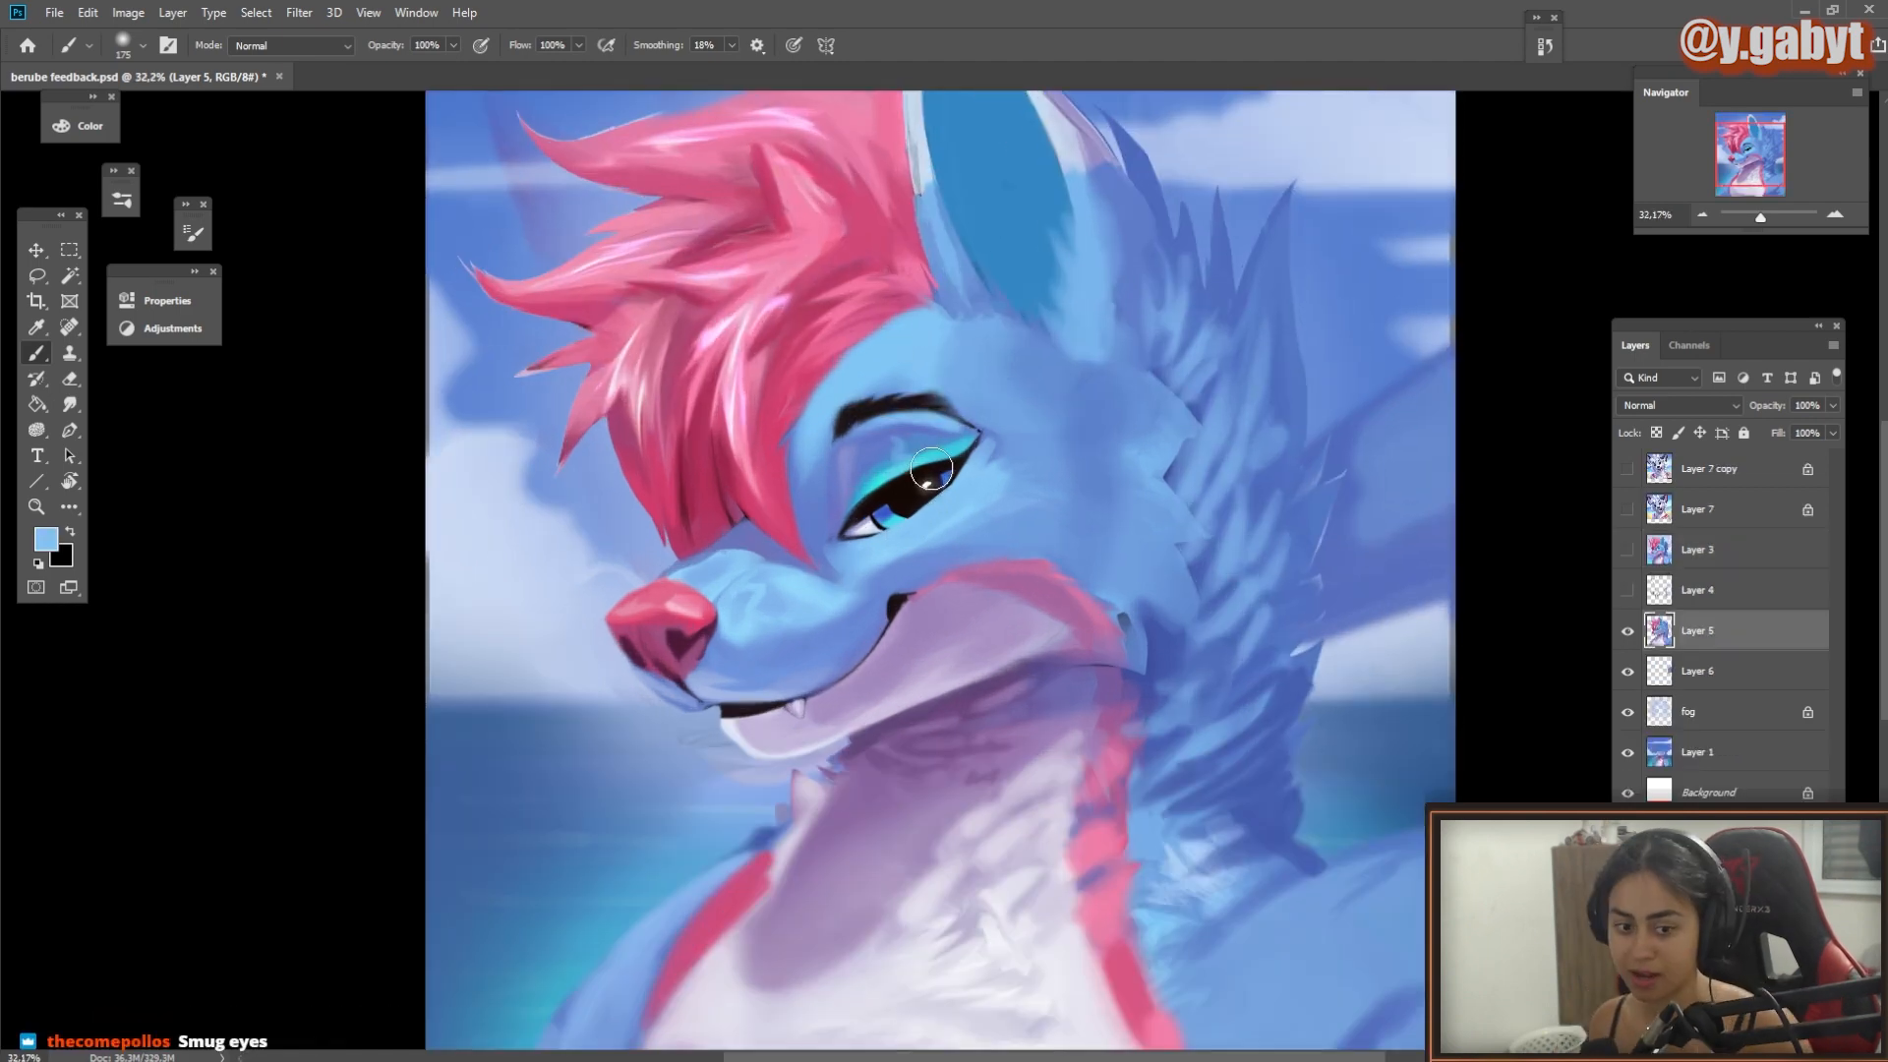
# Step: Choose a pale mint green foreground colour and add accent strokes to the forehead, muzzle and cheek
pyautogui.press('i')
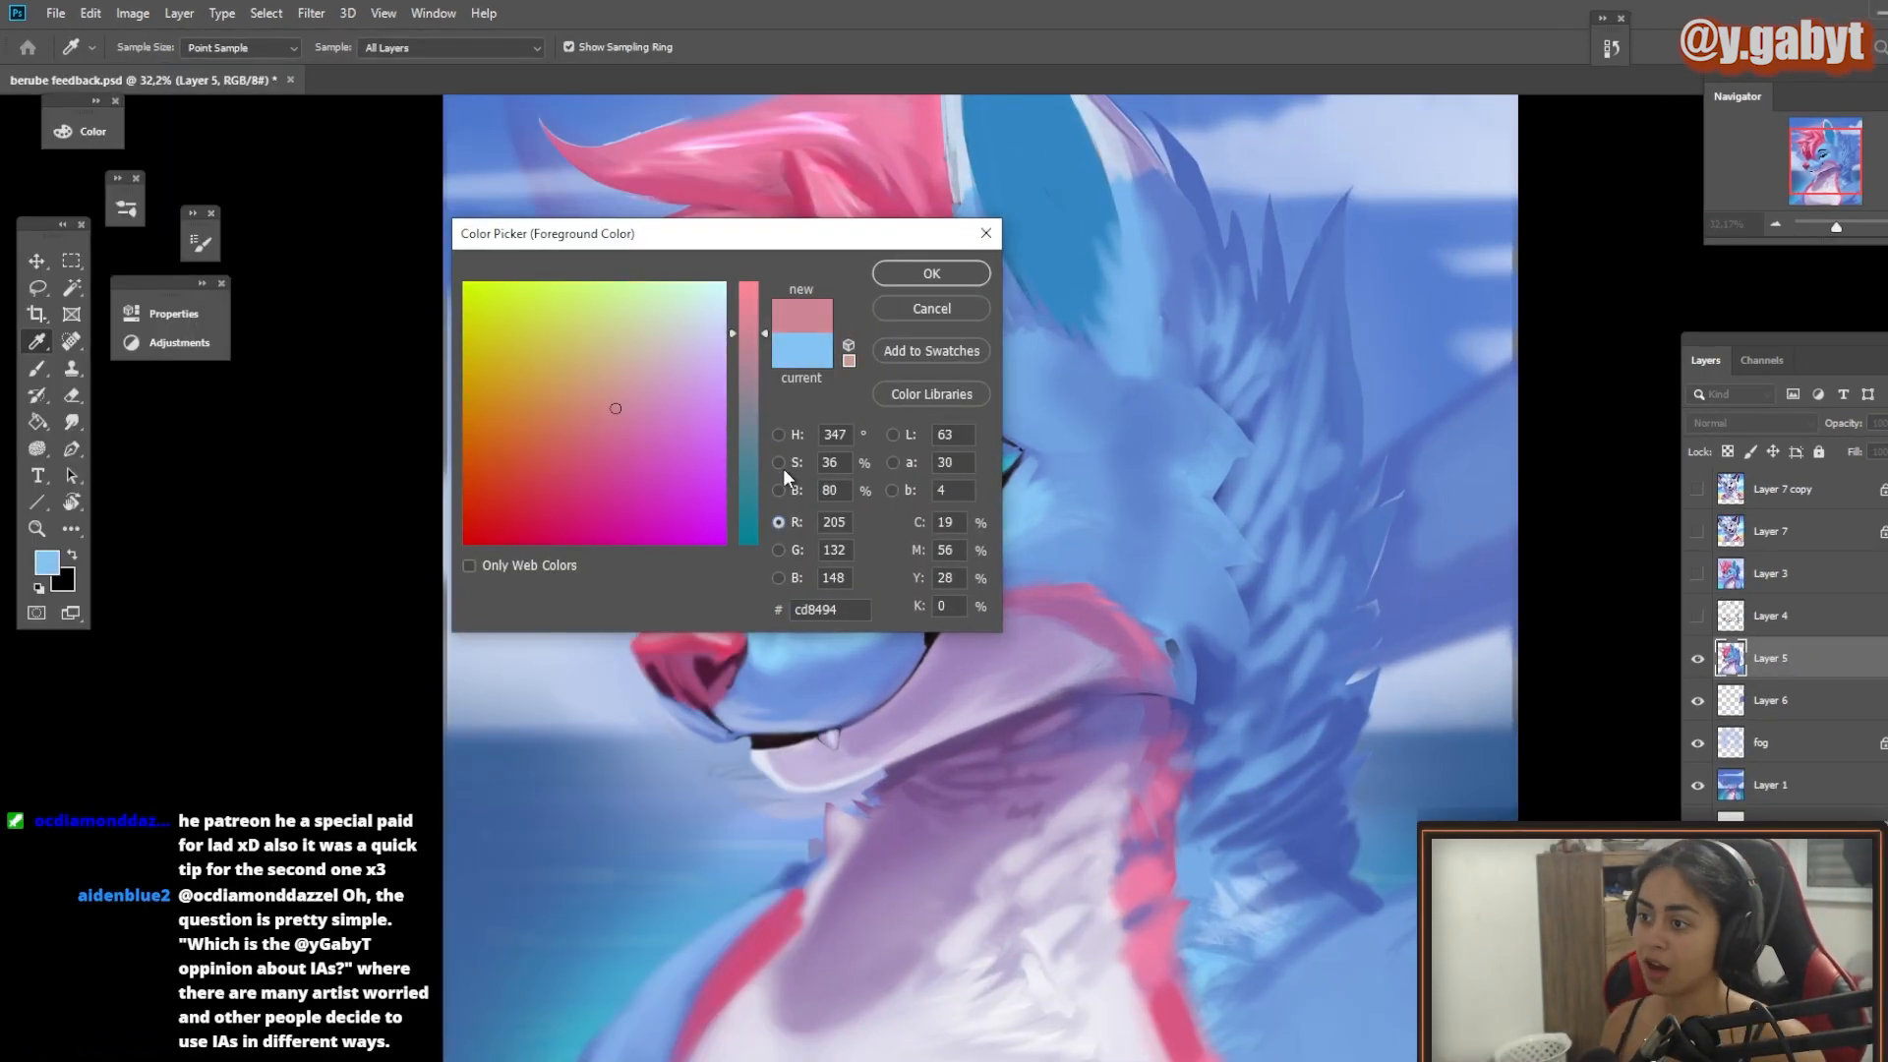
pyautogui.click(657, 355)
pyautogui.moveTo(749, 356)
pyautogui.mouseDown()
pyautogui.moveTo(749, 407)
pyautogui.moveTo(749, 379)
pyautogui.mouseUp()
pyautogui.click(628, 334)
pyautogui.click(679, 309)
pyautogui.click(932, 274)
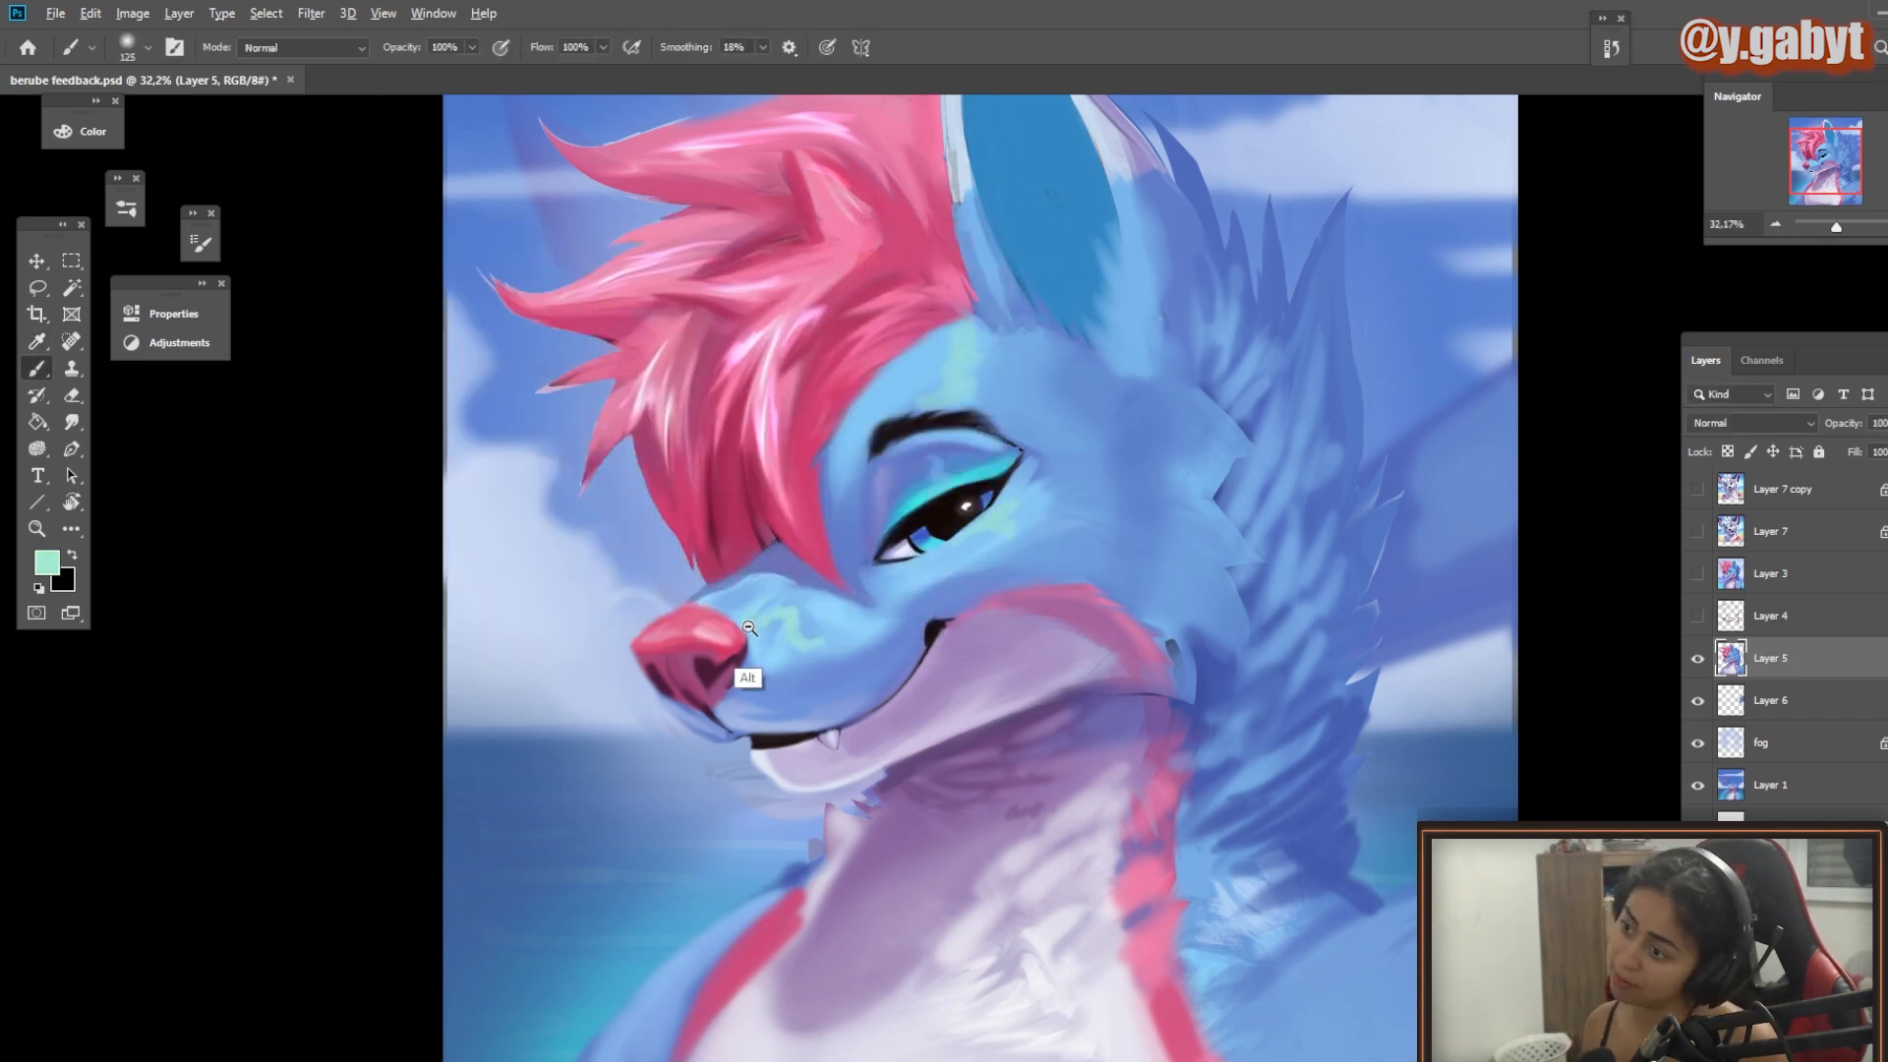
# Step: Enlarge the brush and paint soft mint green reflections across the near upper arm
pyautogui.scroll(-2, 748, 628)
pyautogui.press(']')
pyautogui.press(']')
pyautogui.press(']')
pyautogui.press(']')
pyautogui.press(']')
pyautogui.moveTo(1178, 874); pyautogui.dragTo(1163, 910)
pyautogui.keyDown('alt'); pyautogui.click(1173, 900); pyautogui.keyUp('alt')
pyautogui.hotkey('ctrl', 'z')
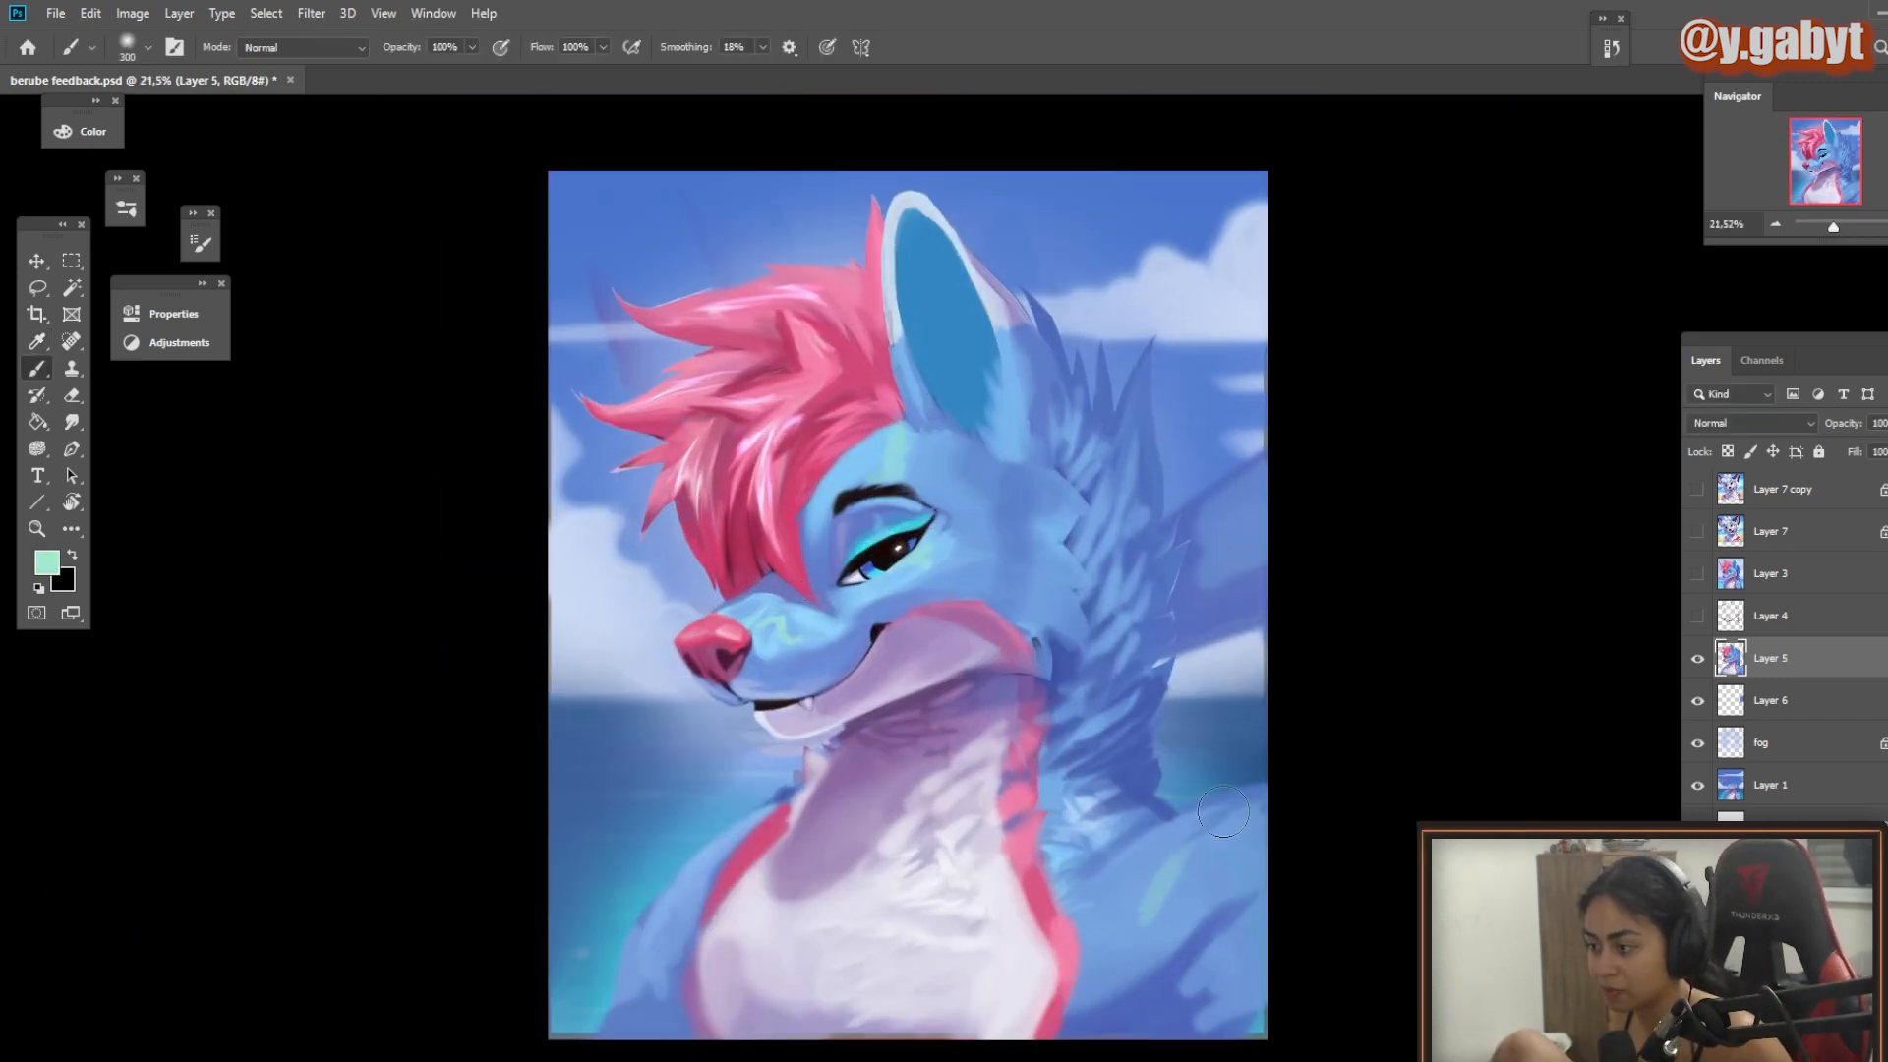
pyautogui.moveTo(1227, 834); pyautogui.dragTo(1113, 917)
pyautogui.scroll(2, 1114, 996)
pyautogui.scroll(1, 1117, 1003)
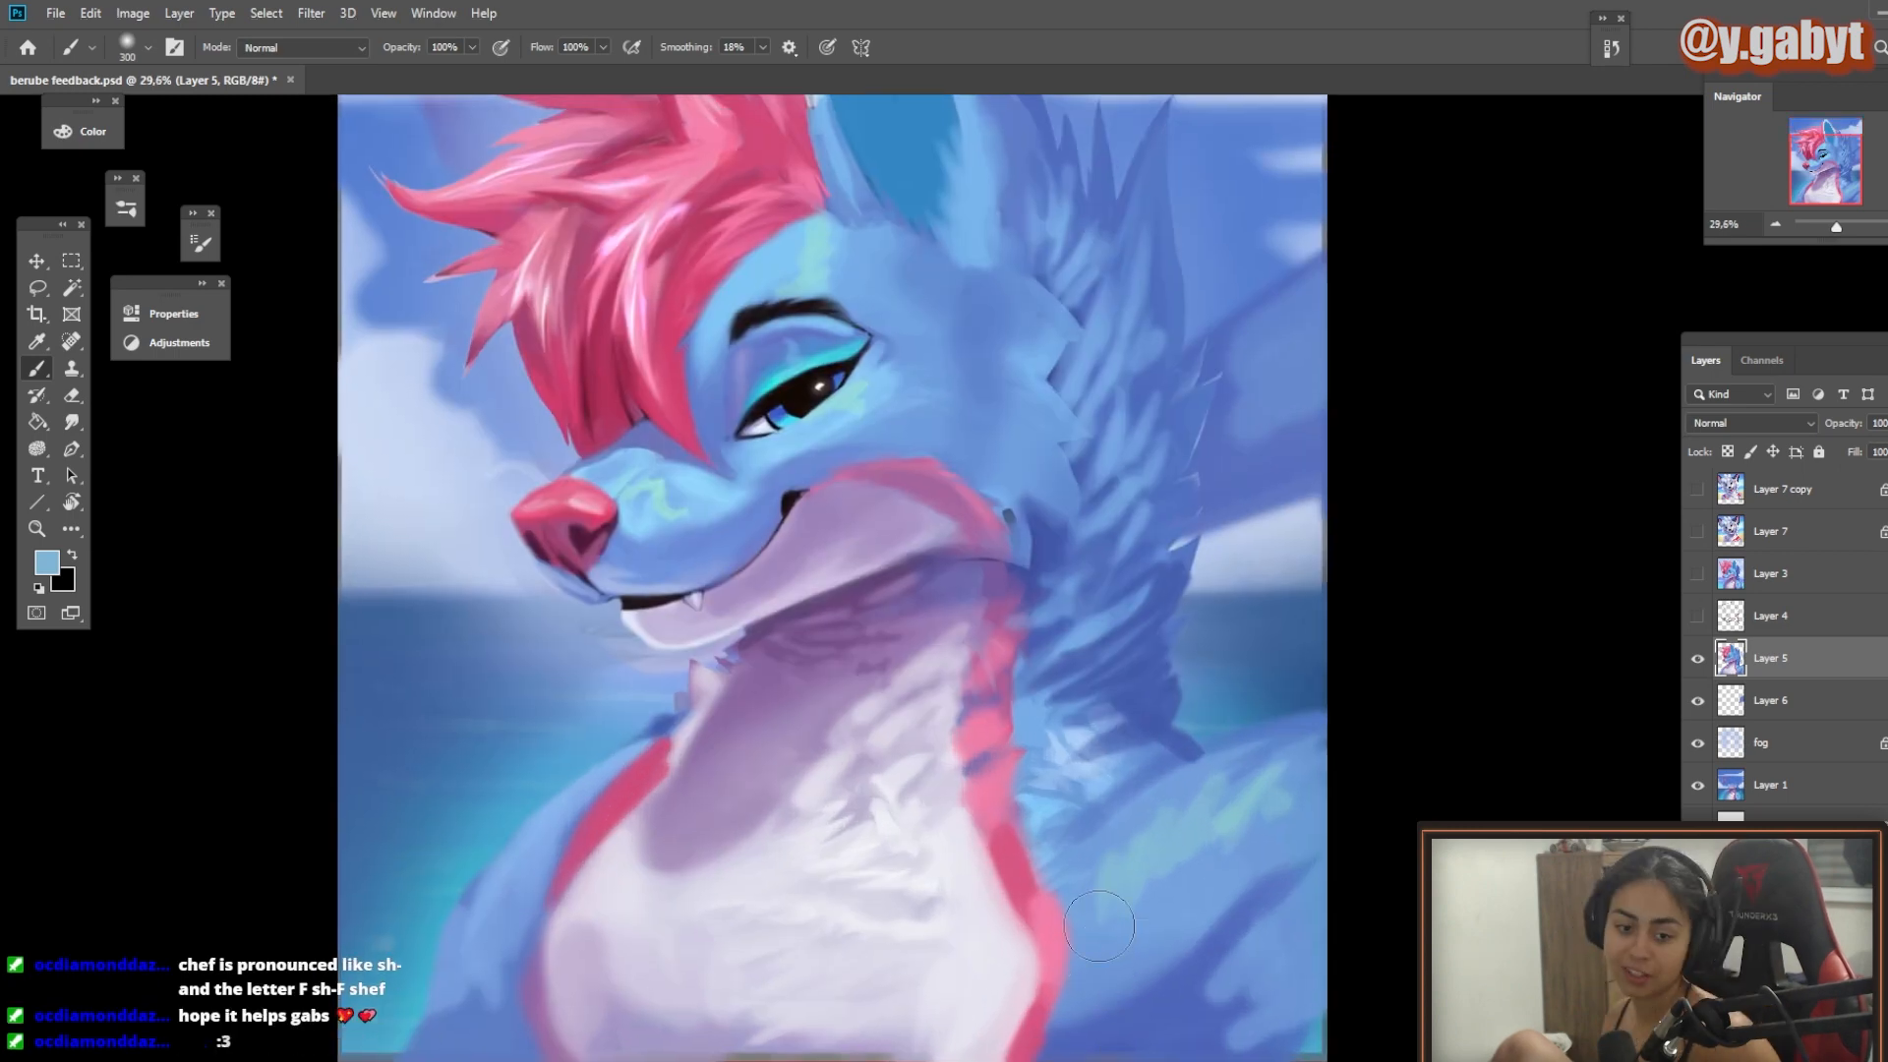
# Step: Blend the cheek fur into the neck with a smaller brush and sampled blues, darkening the area below the jaw corner
pyautogui.keyDown('alt'); pyautogui.click(1053, 706); pyautogui.keyUp('alt')
pyautogui.keyDown('alt'); pyautogui.click(1037, 547); pyautogui.keyUp('alt')
pyautogui.press('[')
pyautogui.press('[')
pyautogui.press('[')
pyautogui.press('[')
pyautogui.press('[')
pyautogui.press('[')
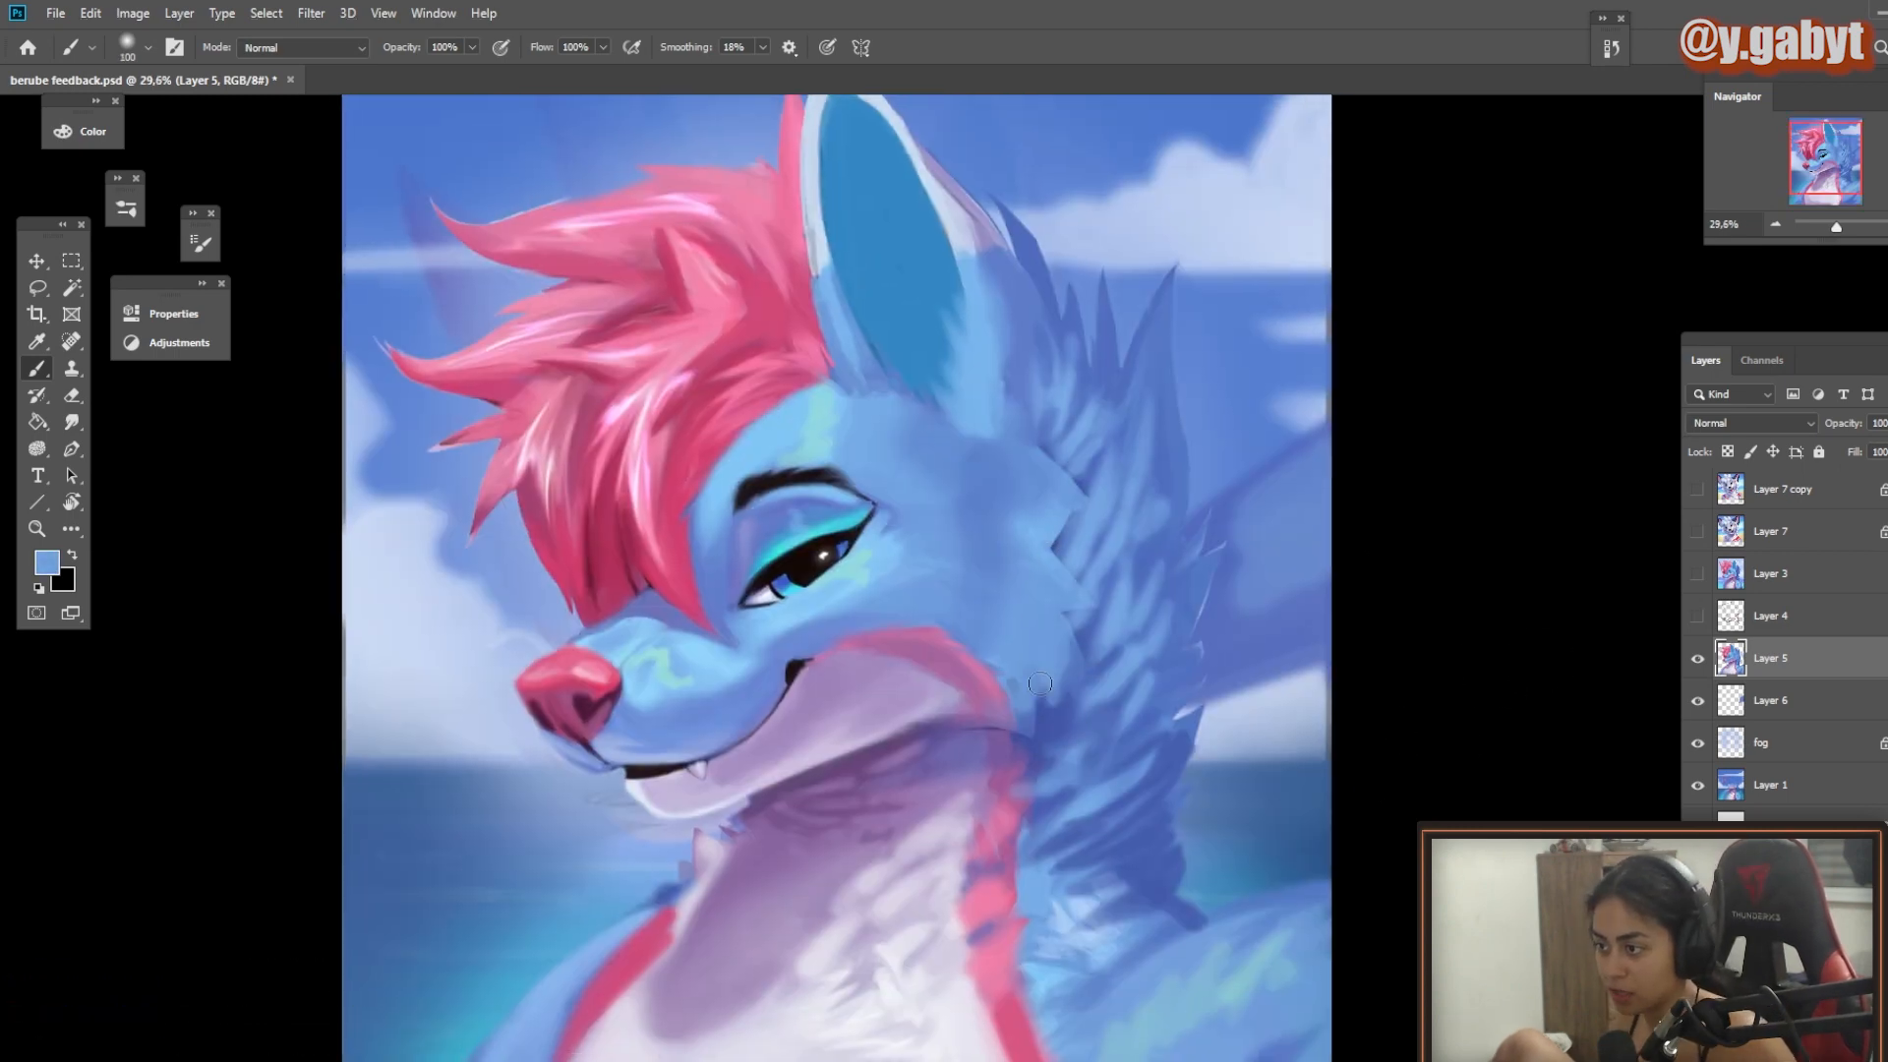
pyautogui.scroll(-1, 1019, 786)
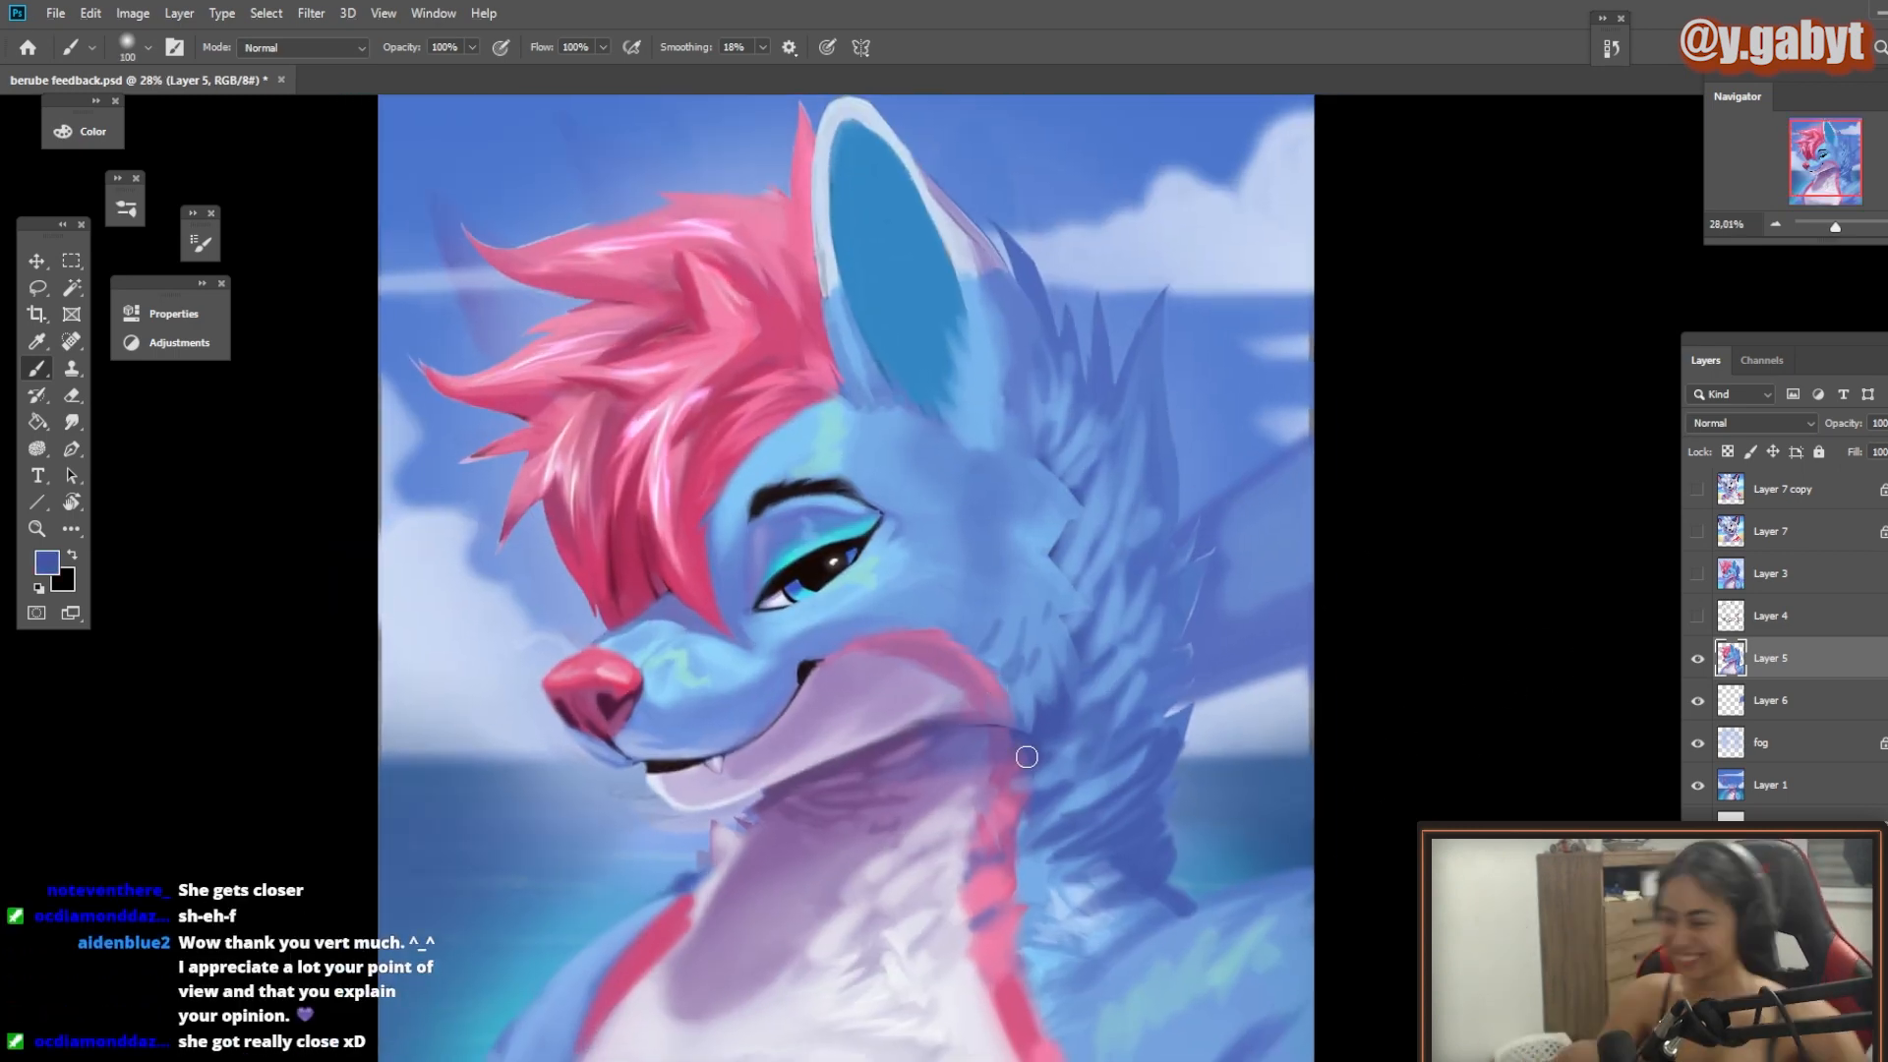
pyautogui.moveTo(1023, 759); pyautogui.dragTo(1039, 824)
# Step: Paint light blue fur strands inside the ear with a colour sampled from the head
pyautogui.keyDown('alt'); pyautogui.click(993, 423); pyautogui.keyUp('alt')
pyautogui.moveTo(879, 355); pyautogui.dragTo(930, 408)
pyautogui.moveTo(868, 305); pyautogui.dragTo(933, 364)
pyautogui.moveTo(879, 258); pyautogui.dragTo(934, 324)
pyautogui.moveTo(884, 403); pyautogui.dragTo(923, 450)
pyautogui.moveTo(961, 574)
pyautogui.mouseDown()
pyautogui.moveTo(829, 512)
pyautogui.moveTo(1053, 521)
pyautogui.mouseUp()
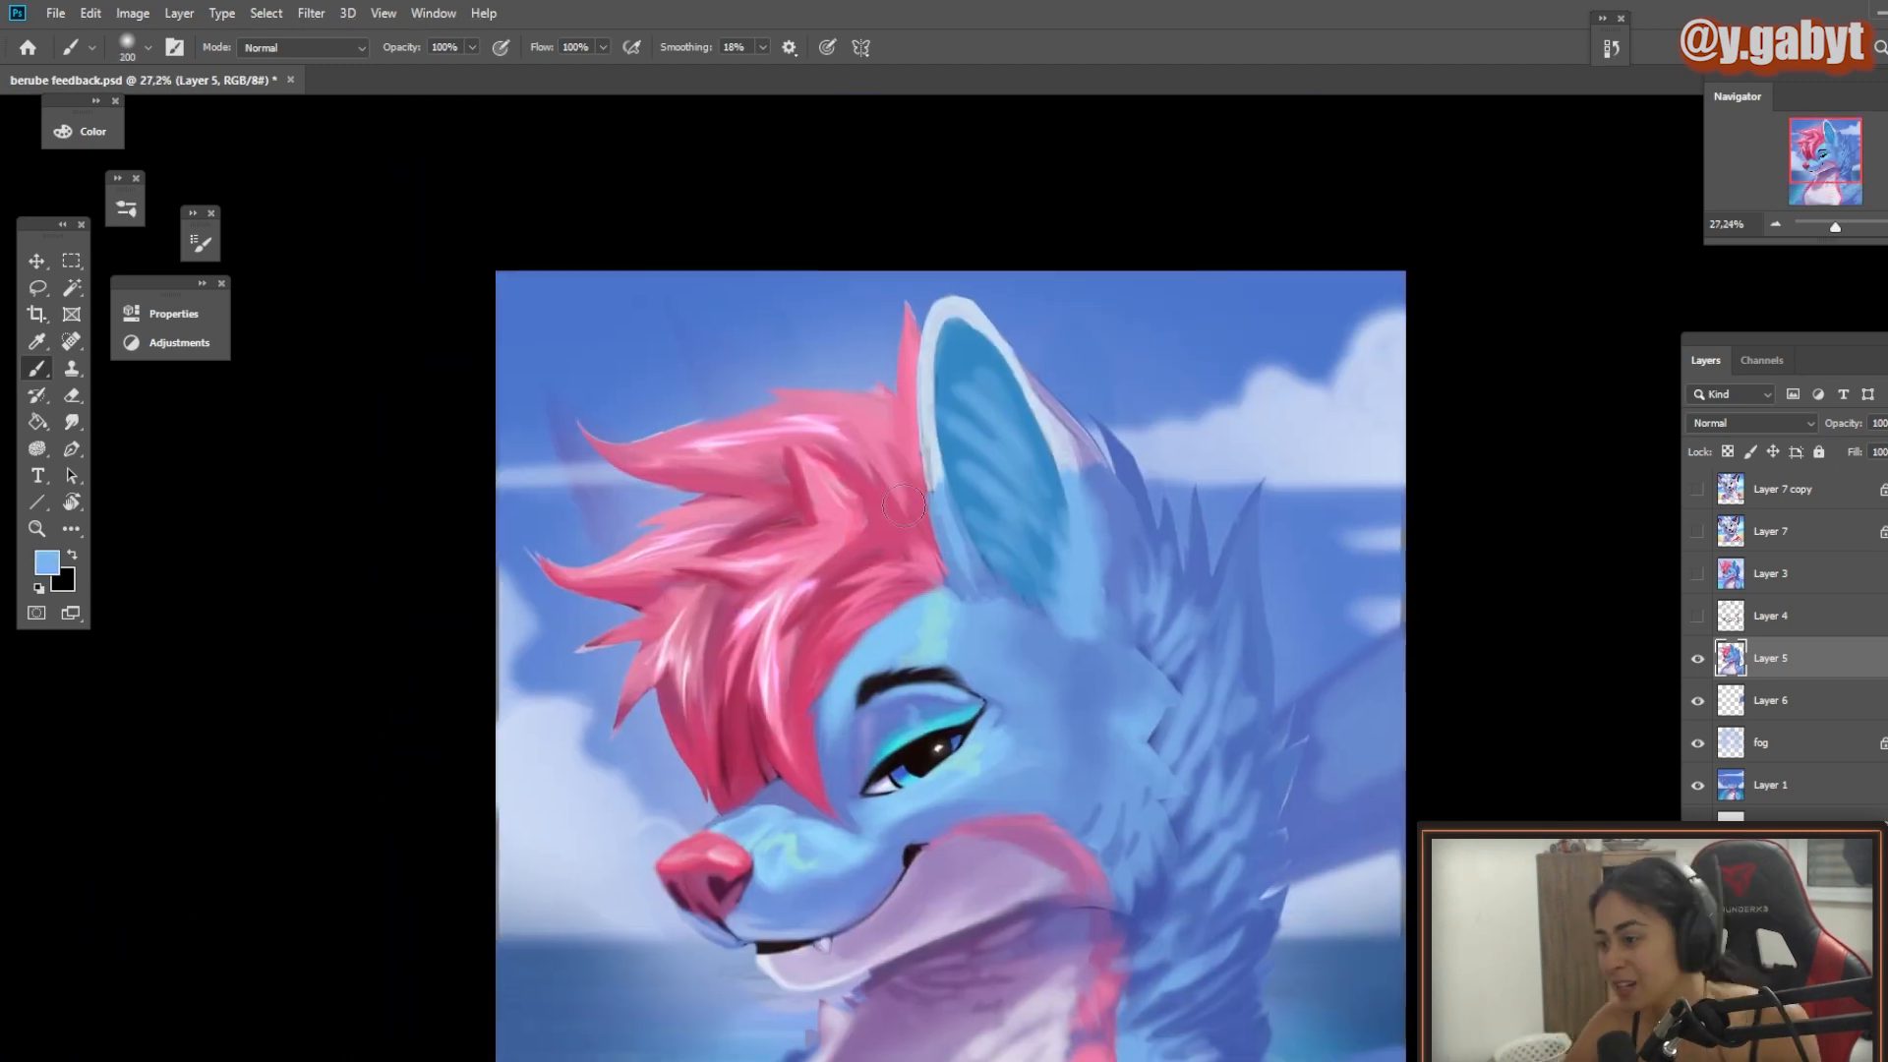
# Step: Cover the hair's white highlights with broad strokes of sampled light pink, using a larger brush
pyautogui.press(']')
pyautogui.press(']')
pyautogui.press(']')
pyautogui.press(']')
pyautogui.moveTo(774, 773)
pyautogui.mouseDown()
pyautogui.moveTo(787, 713)
pyautogui.moveTo(754, 669)
pyautogui.moveTo(763, 630)
pyautogui.mouseUp()
pyautogui.keyDown('alt'); pyautogui.click(782, 721); pyautogui.keyUp('alt')
pyautogui.moveTo(905, 467)
pyautogui.mouseDown()
pyautogui.moveTo(814, 492)
pyautogui.moveTo(814, 375)
pyautogui.mouseUp()
pyautogui.keyDown('alt'); pyautogui.click(856, 442); pyautogui.keyUp('alt')
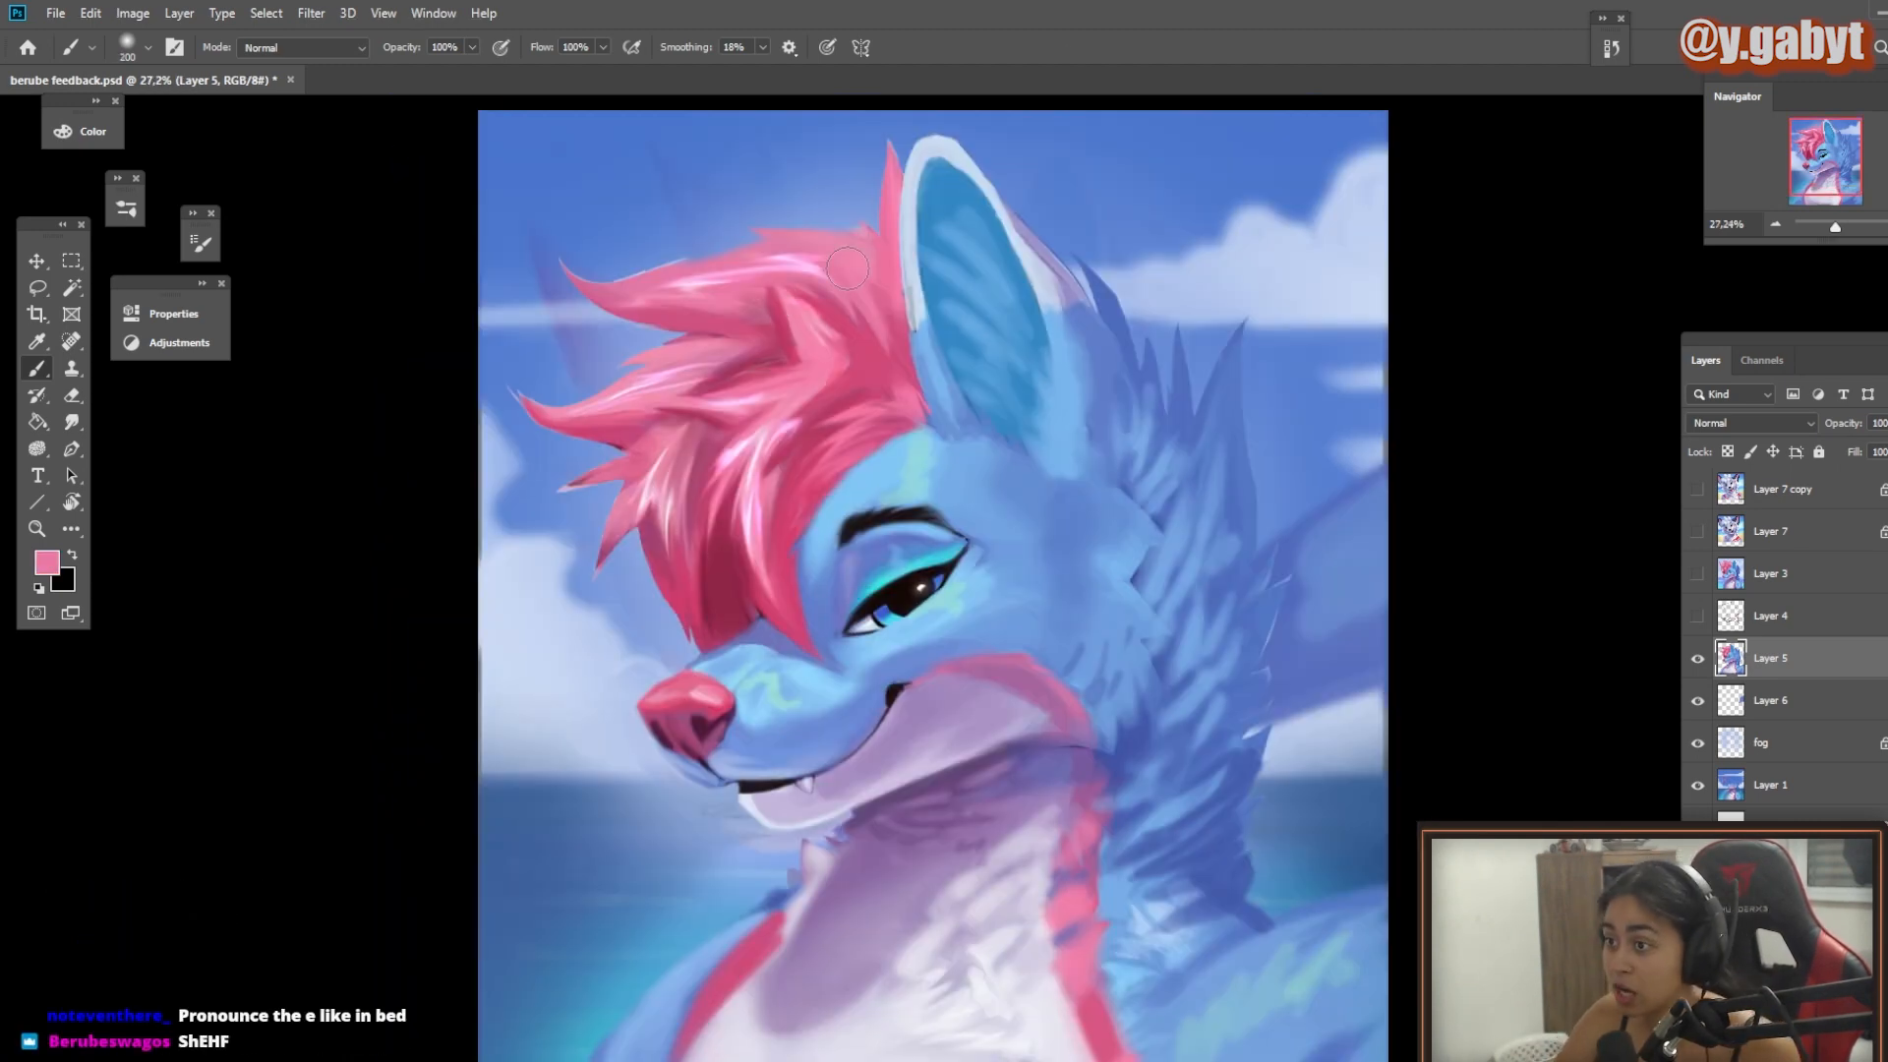
pyautogui.moveTo(817, 271); pyautogui.dragTo(679, 280)
pyautogui.moveTo(890, 310)
pyautogui.mouseDown()
pyautogui.moveTo(649, 405)
pyautogui.moveTo(689, 531)
pyautogui.mouseUp()
pyautogui.moveTo(801, 418); pyautogui.dragTo(757, 580)
# Step: Simplify the hair into larger masses with sampled deeper pink, and erase along its upper edge
pyautogui.keyDown('alt'); pyautogui.click(796, 598); pyautogui.keyUp('alt')
pyautogui.moveTo(723, 492); pyautogui.dragTo(752, 610)
pyautogui.moveTo(762, 403); pyautogui.dragTo(629, 532)
pyautogui.moveTo(743, 443); pyautogui.dragTo(679, 526)
pyautogui.moveTo(757, 285); pyautogui.dragTo(836, 330)
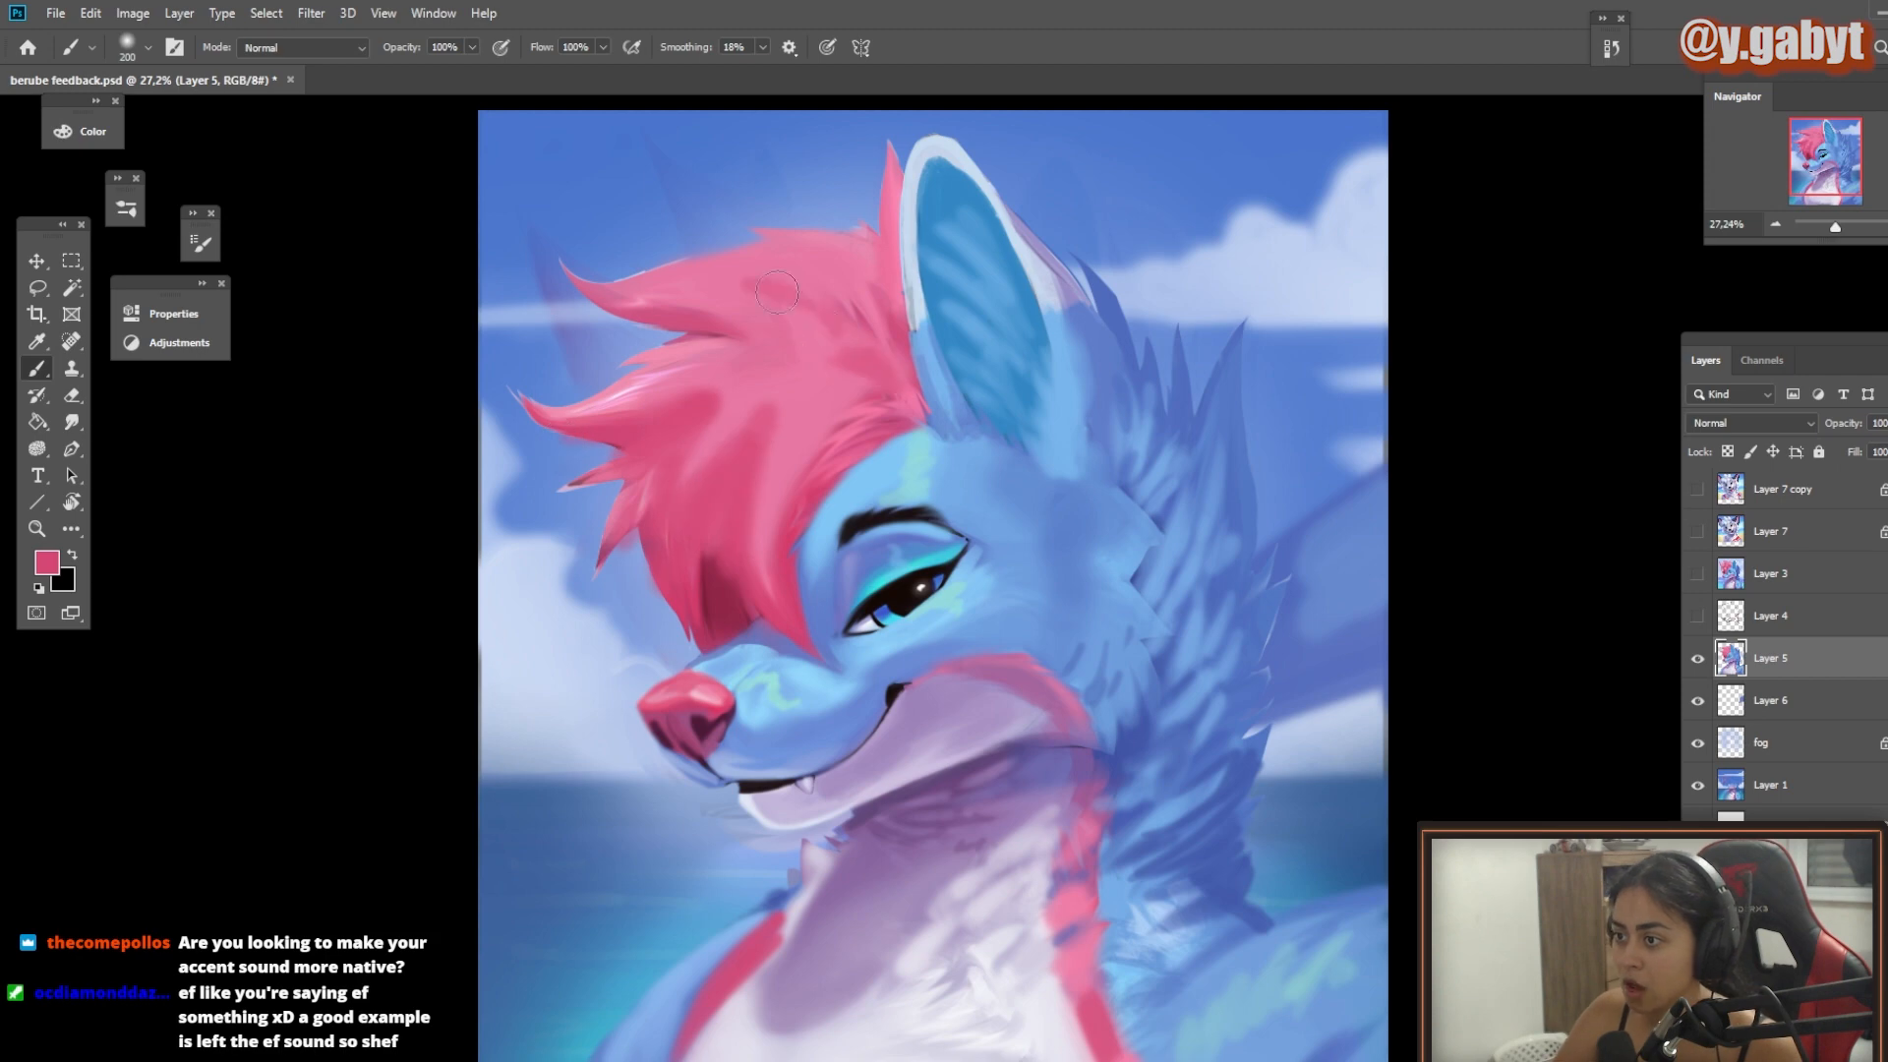
pyautogui.moveTo(846, 399); pyautogui.dragTo(649, 379)
pyautogui.press('e')
pyautogui.moveTo(692, 303)
pyautogui.mouseDown()
pyautogui.moveTo(890, 295)
pyautogui.moveTo(752, 216)
pyautogui.mouseUp()
# Step: Add a thin rim light along the nose's front edge with a smaller brush and pale lavender sampled from the jaw
pyautogui.press('b')
pyautogui.moveTo(836, 748); pyautogui.dragTo(915, 748)
pyautogui.keyDown('alt'); pyautogui.click(732, 792); pyautogui.keyUp('alt')
pyautogui.press('[')
pyautogui.press('[')
pyautogui.press('[')
pyautogui.press('[')
pyautogui.press('[')
pyautogui.press('[')
pyautogui.press('[')
pyautogui.press('[')
pyautogui.press('[')
pyautogui.press('[')
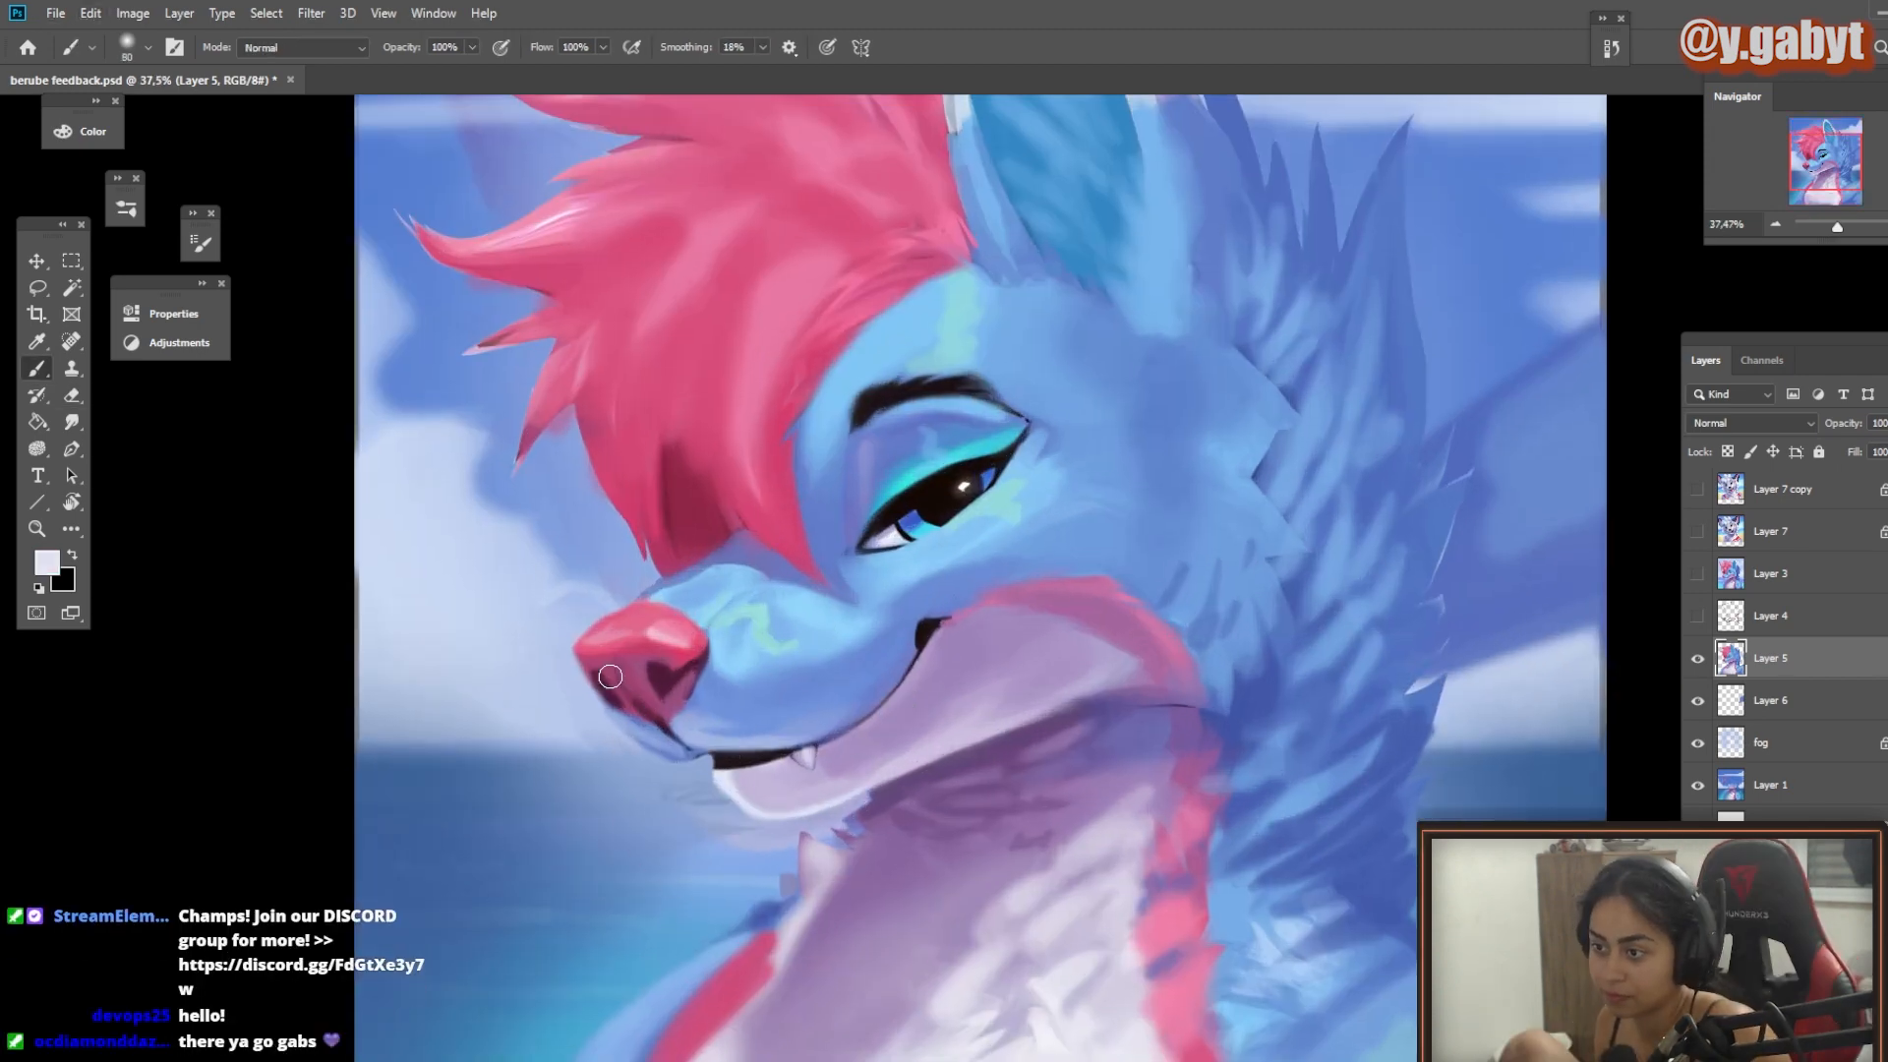
pyautogui.moveTo(578, 654); pyautogui.dragTo(609, 694)
# Step: Paint individual locks through the fringe and upper hair with sampled dark and light pinks
pyautogui.moveTo(691, 431); pyautogui.dragTo(646, 594)
pyautogui.keyDown('alt'); pyautogui.click(646, 594); pyautogui.keyUp('alt')
pyautogui.moveTo(688, 531); pyautogui.dragTo(654, 669)
pyautogui.moveTo(546, 482); pyautogui.dragTo(614, 723)
pyautogui.scroll(-3, 646, 582)
pyautogui.keyDown('alt'); pyautogui.click(669, 580); pyautogui.keyUp('alt')
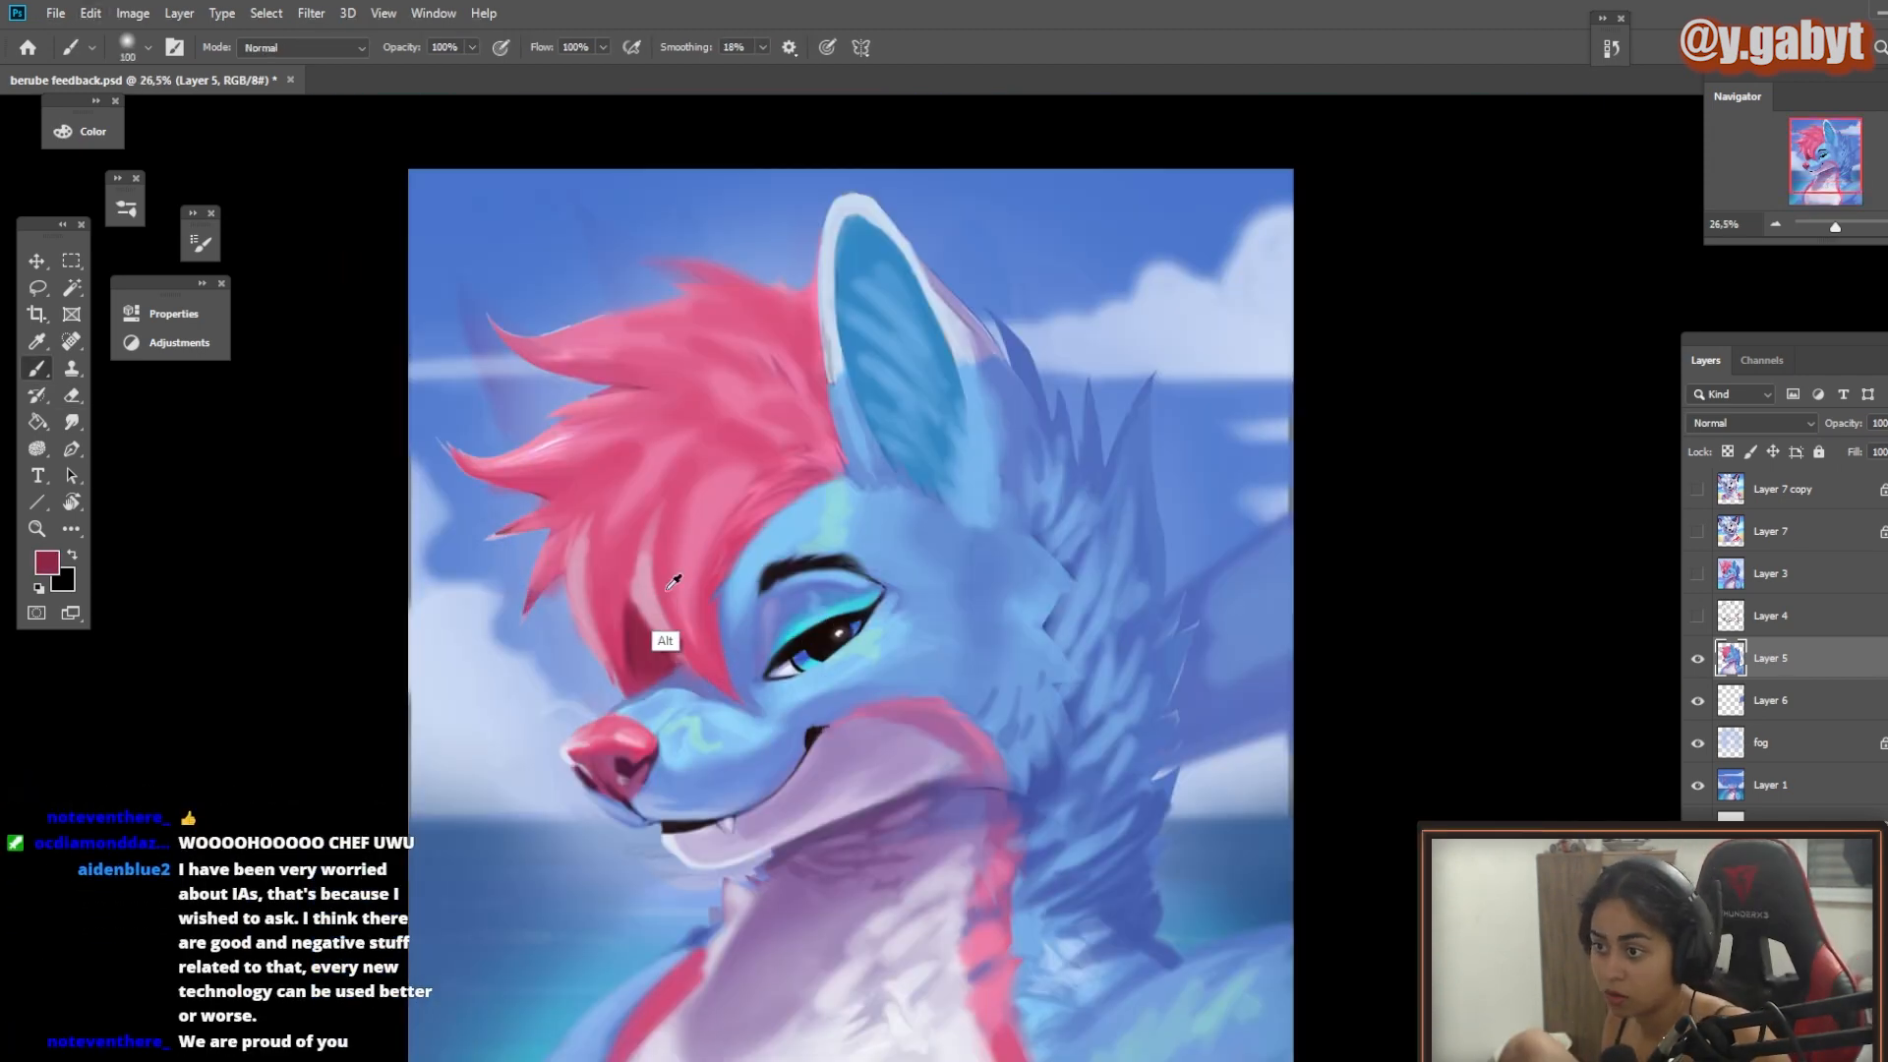
pyautogui.keyDown('alt'); pyautogui.click(708, 531); pyautogui.keyUp('alt')
pyautogui.moveTo(742, 501); pyautogui.dragTo(704, 590)
pyautogui.moveTo(772, 461); pyautogui.dragTo(697, 556)
pyautogui.moveTo(679, 452); pyautogui.dragTo(602, 630)
pyautogui.moveTo(684, 423)
pyautogui.mouseDown()
pyautogui.moveTo(563, 480)
pyautogui.moveTo(632, 402)
pyautogui.mouseUp()
pyautogui.moveTo(713, 393); pyautogui.dragTo(641, 356)
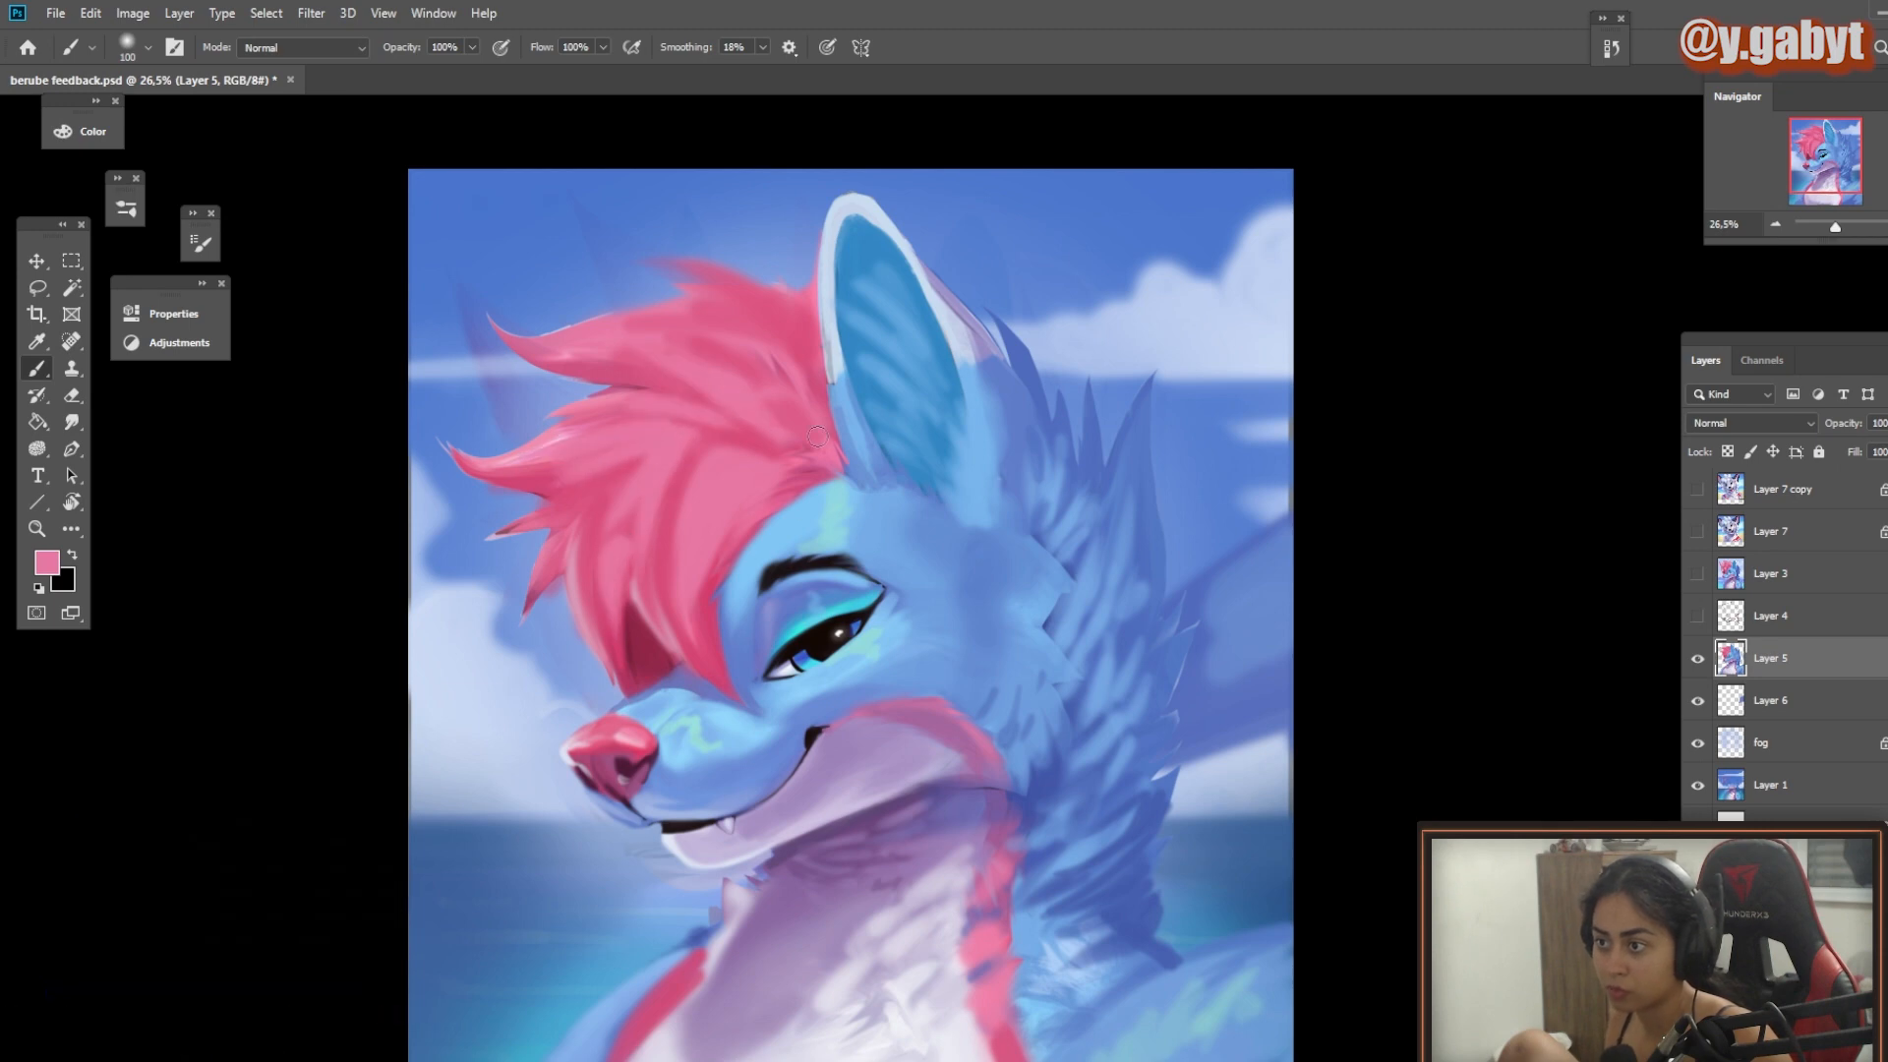
# Step: Add dark pink shadows to the hair beside the ear, and define the middle and fringe locks with sampled pinks
pyautogui.keyDown('alt'); pyautogui.click(610, 740); pyautogui.keyUp('alt')
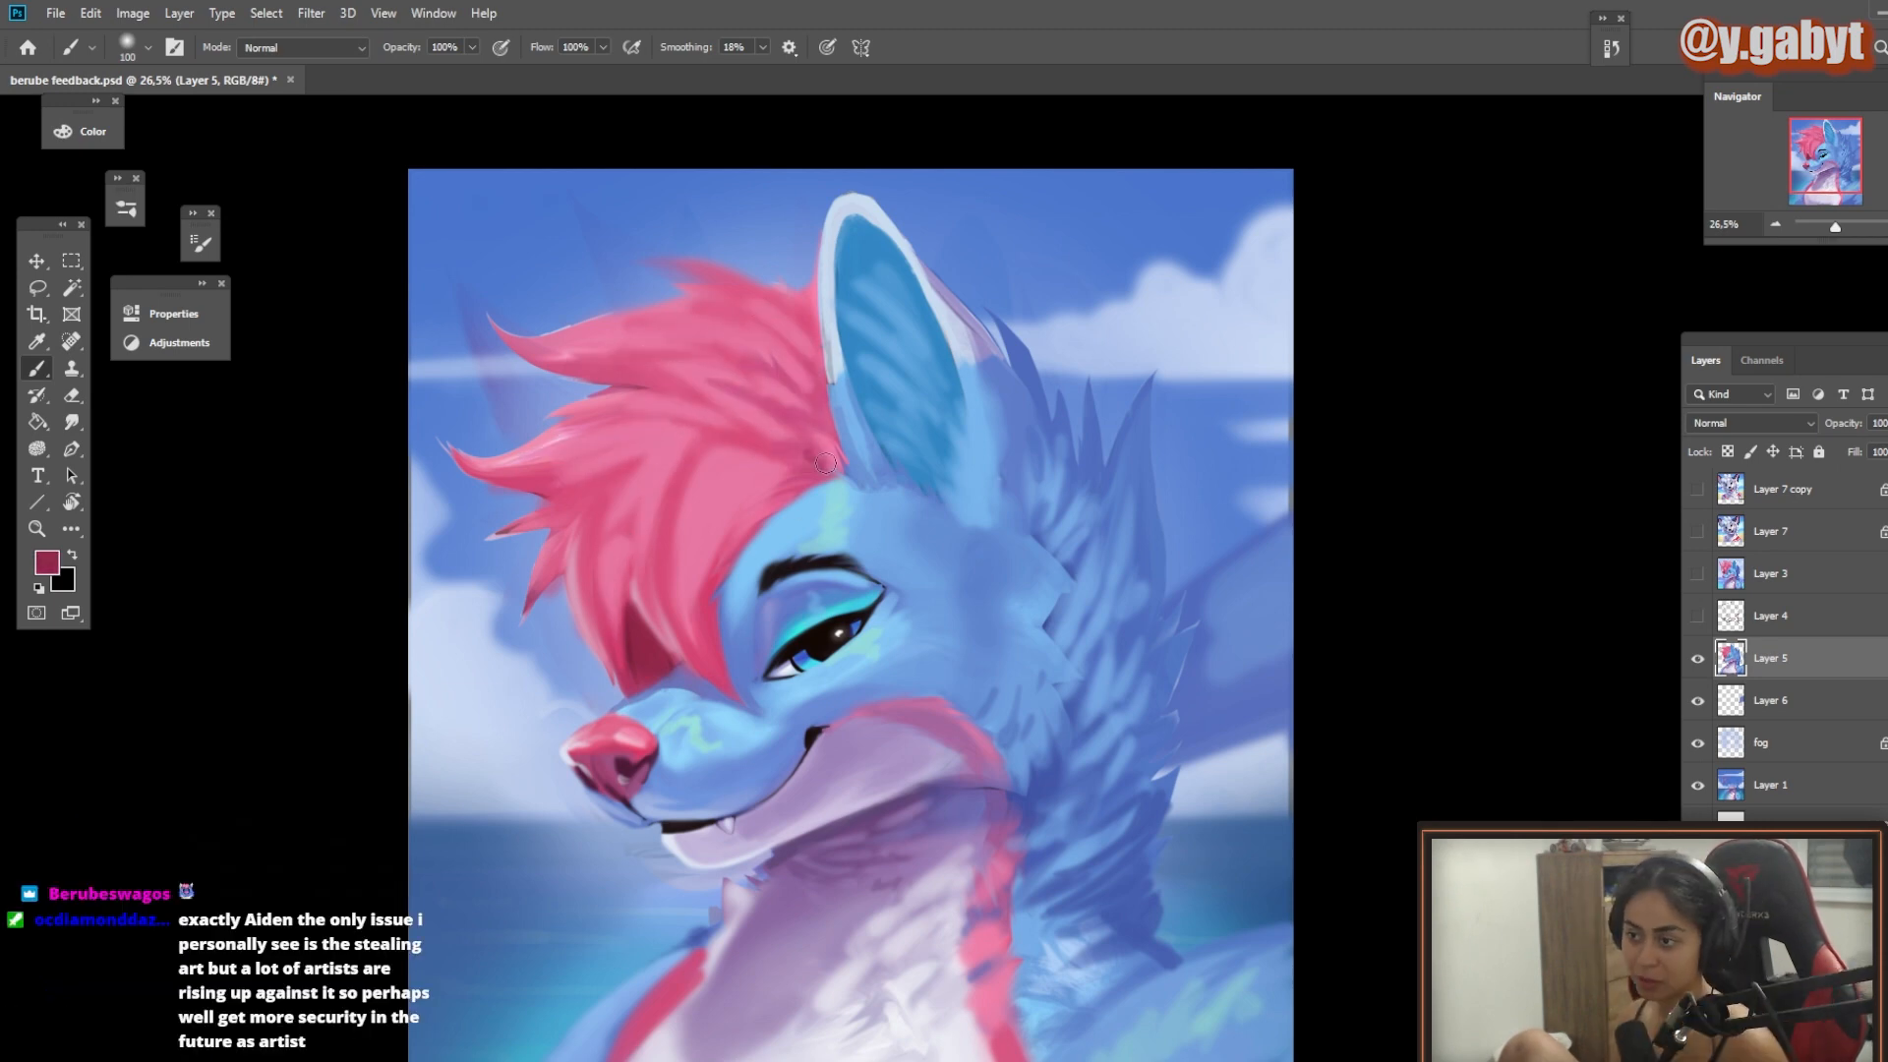
pyautogui.moveTo(832, 470); pyautogui.dragTo(781, 439)
pyautogui.moveTo(785, 462)
pyautogui.mouseDown()
pyautogui.moveTo(741, 449)
pyautogui.moveTo(682, 477)
pyautogui.mouseUp()
pyautogui.moveTo(838, 442); pyautogui.dragTo(794, 423)
pyautogui.keyDown('alt'); pyautogui.click(662, 531); pyautogui.keyUp('alt')
pyautogui.scroll(-1, 739, 639)
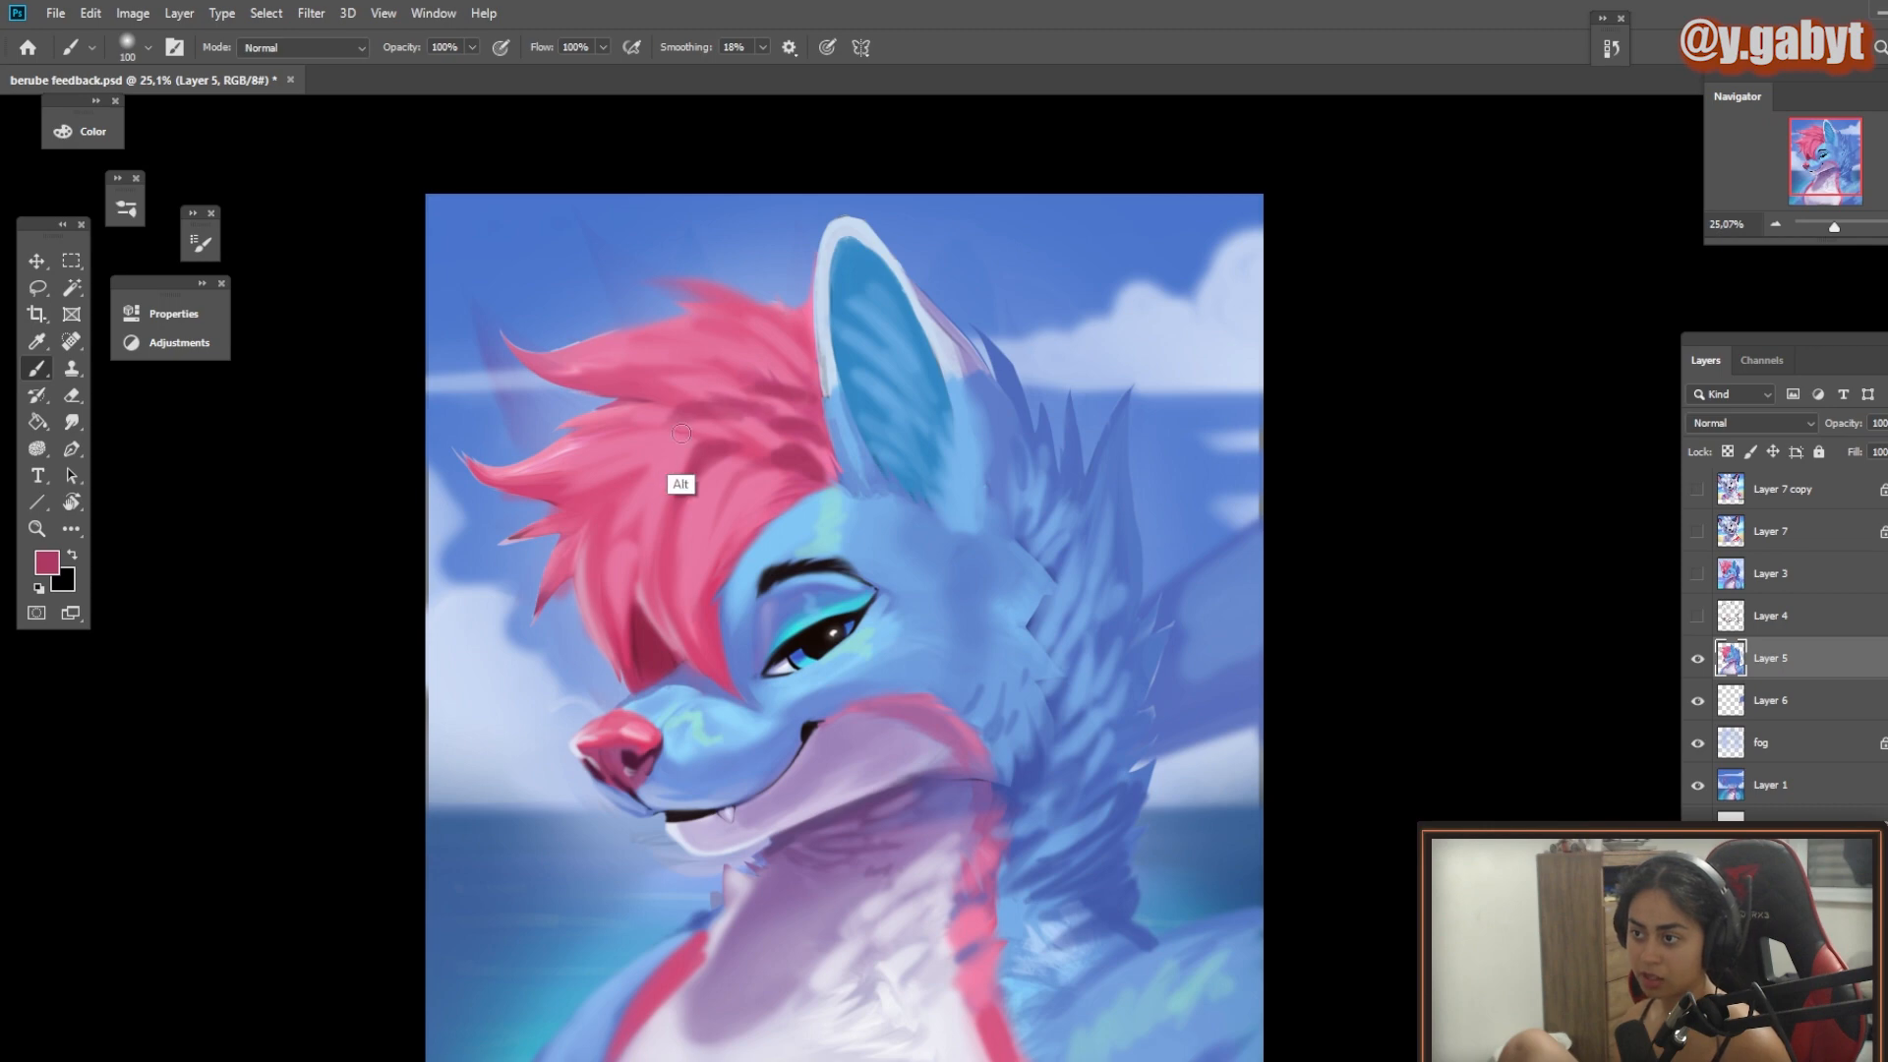
pyautogui.keyDown('alt'); pyautogui.click(706, 455); pyautogui.keyUp('alt')
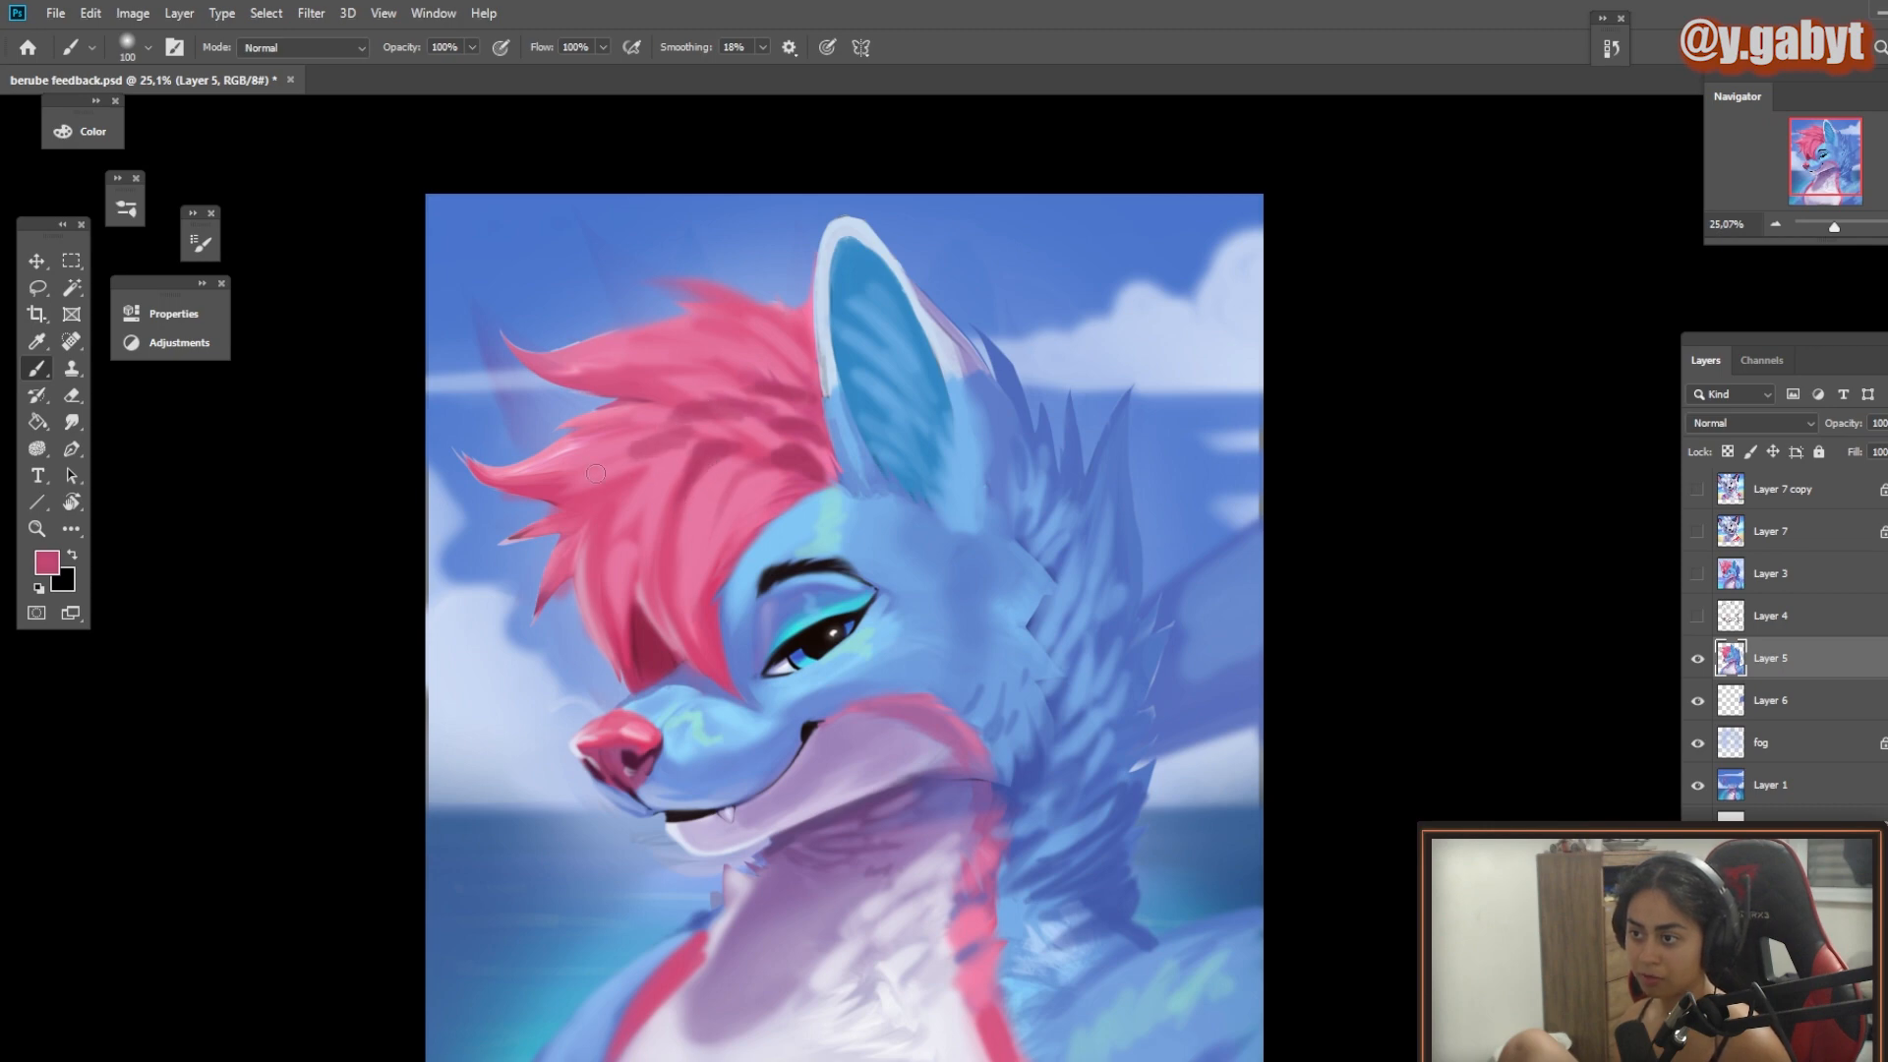
pyautogui.moveTo(741, 535); pyautogui.dragTo(728, 492)
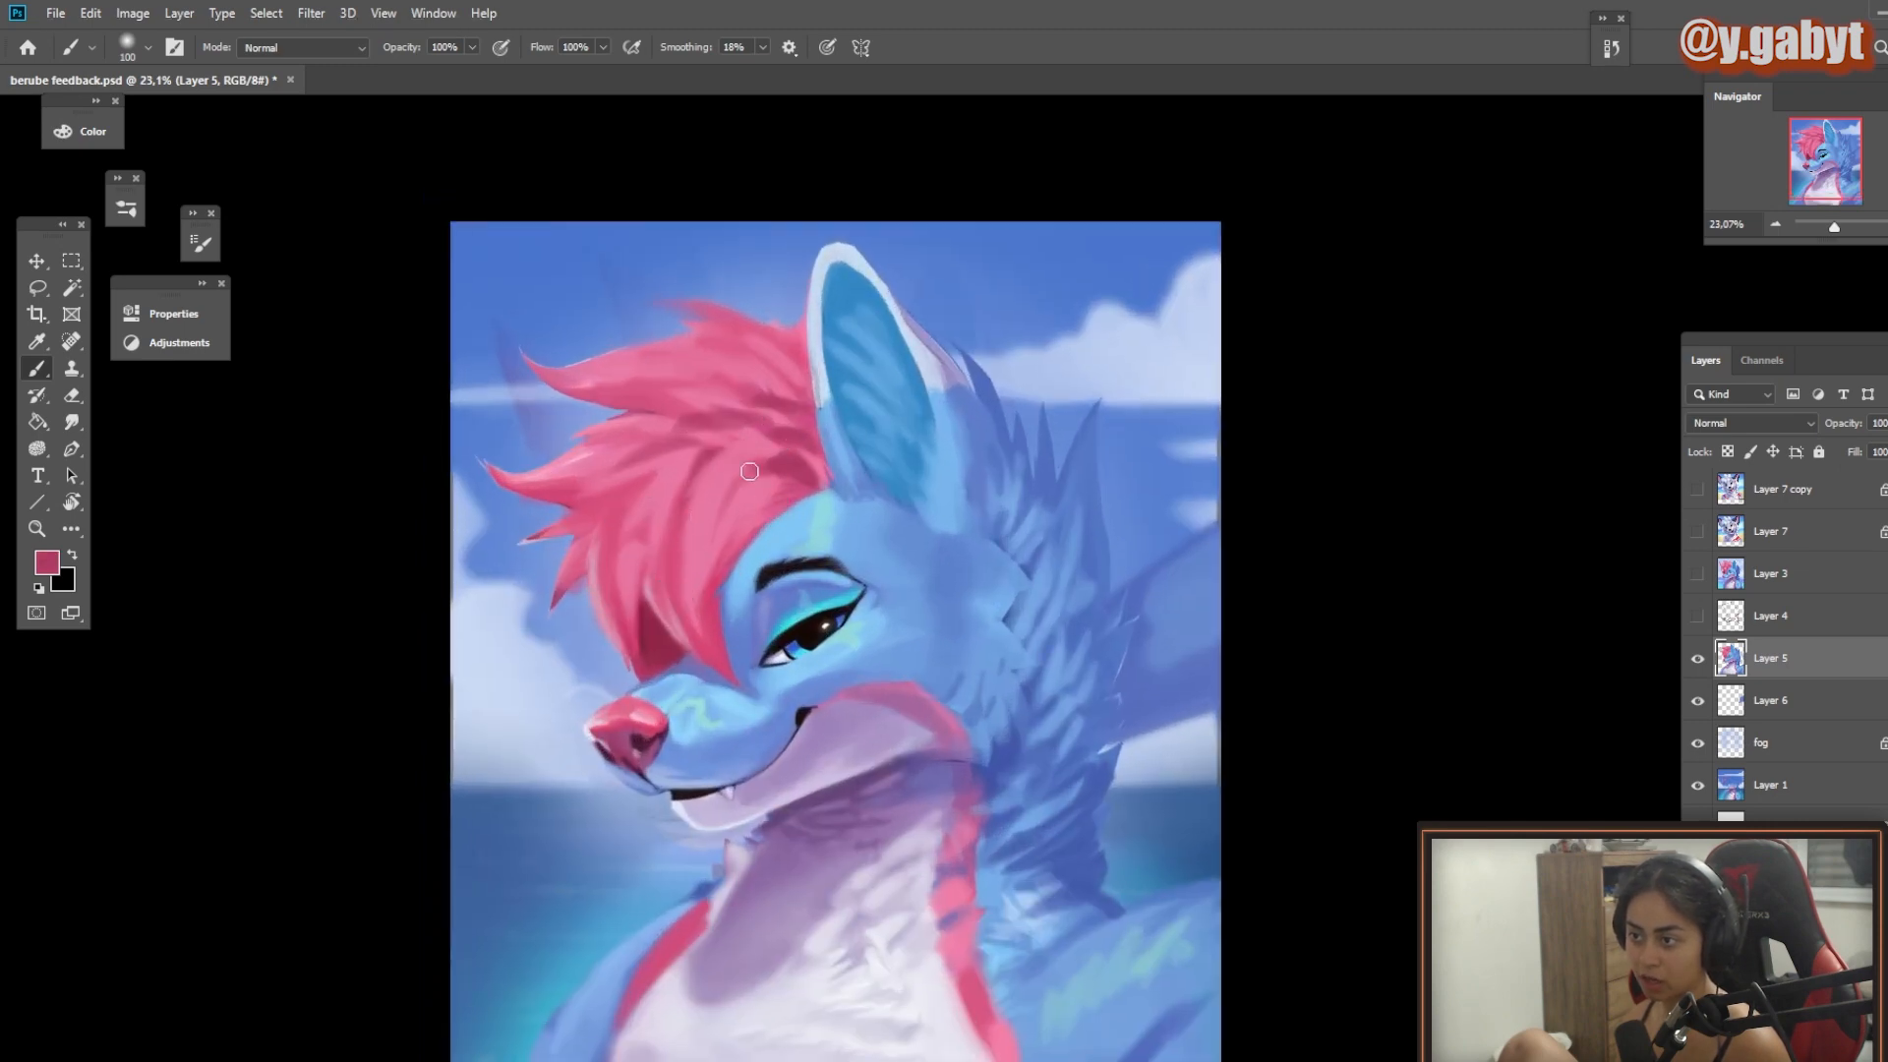
pyautogui.moveTo(688, 630); pyautogui.dragTo(633, 599)
# Step: Darken the fur along the back of the neck and the near shoulder with a large Color Burn brush and sampled blue
pyautogui.click(303, 47)
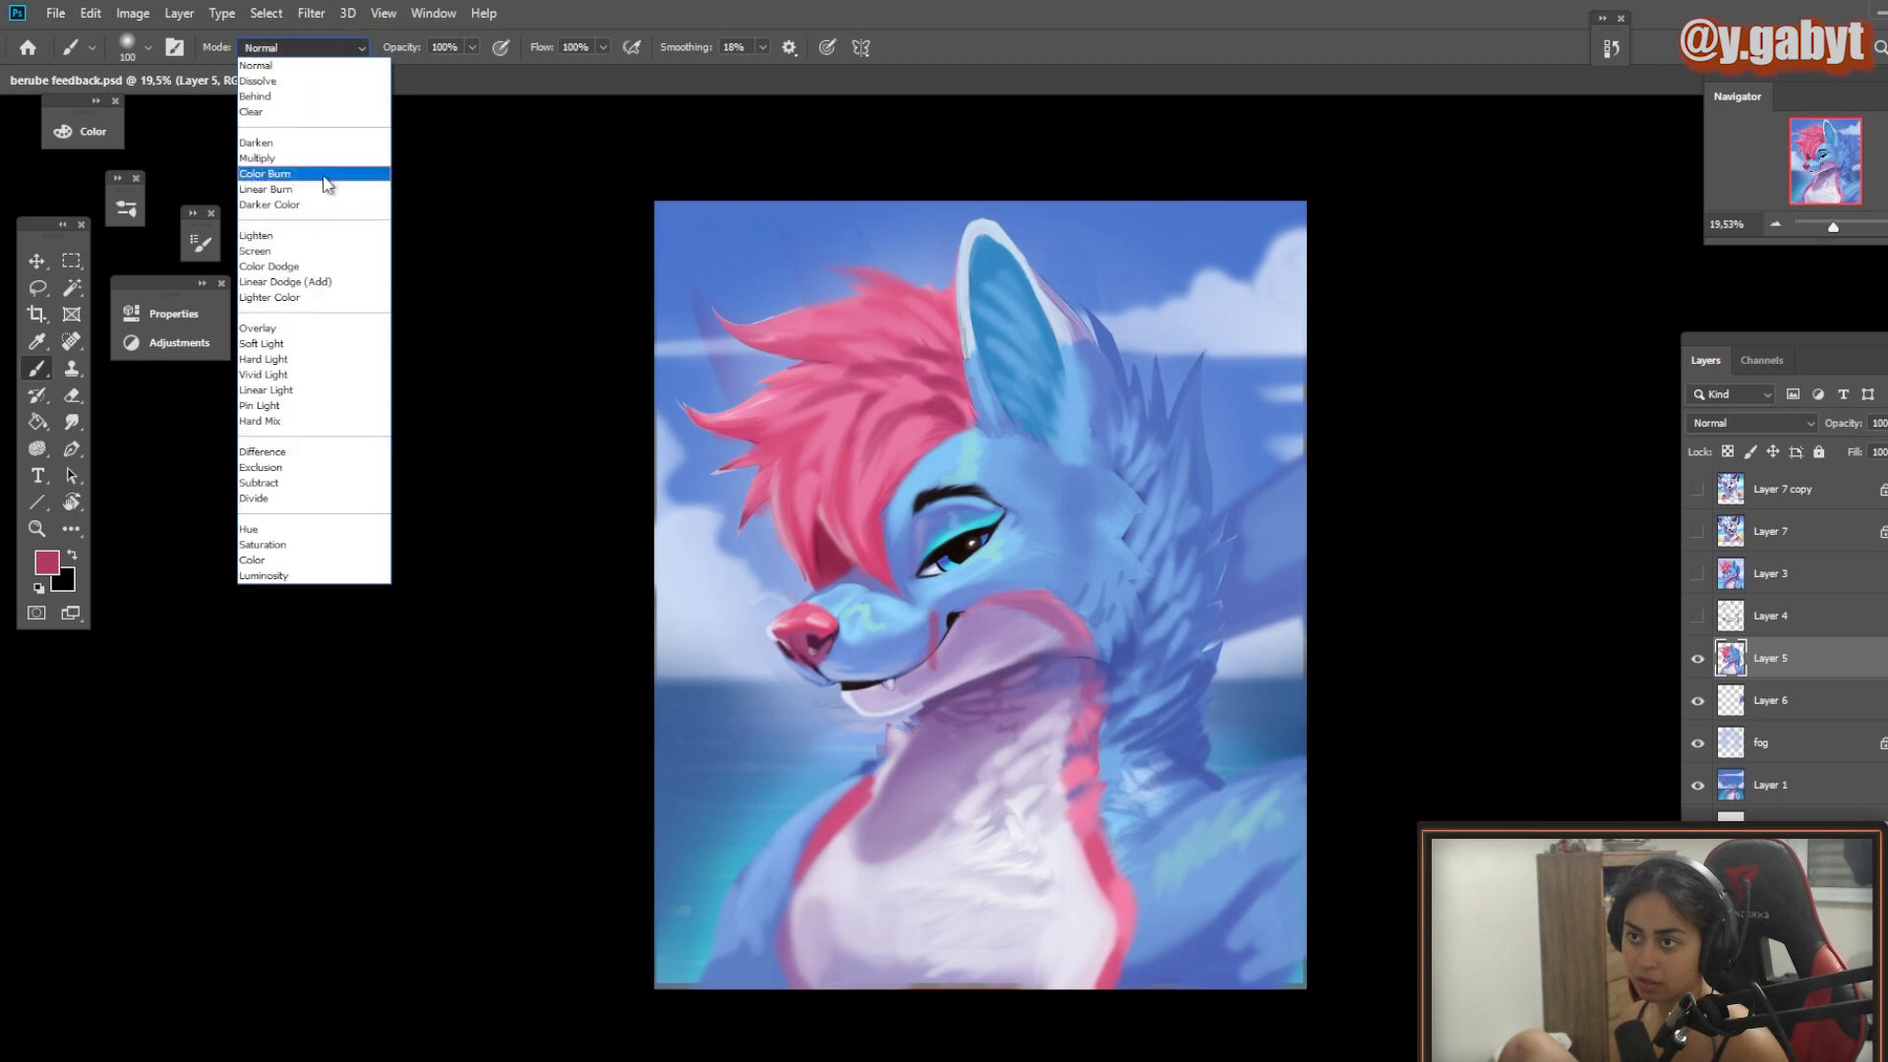
pyautogui.click(326, 176)
pyautogui.press('/')
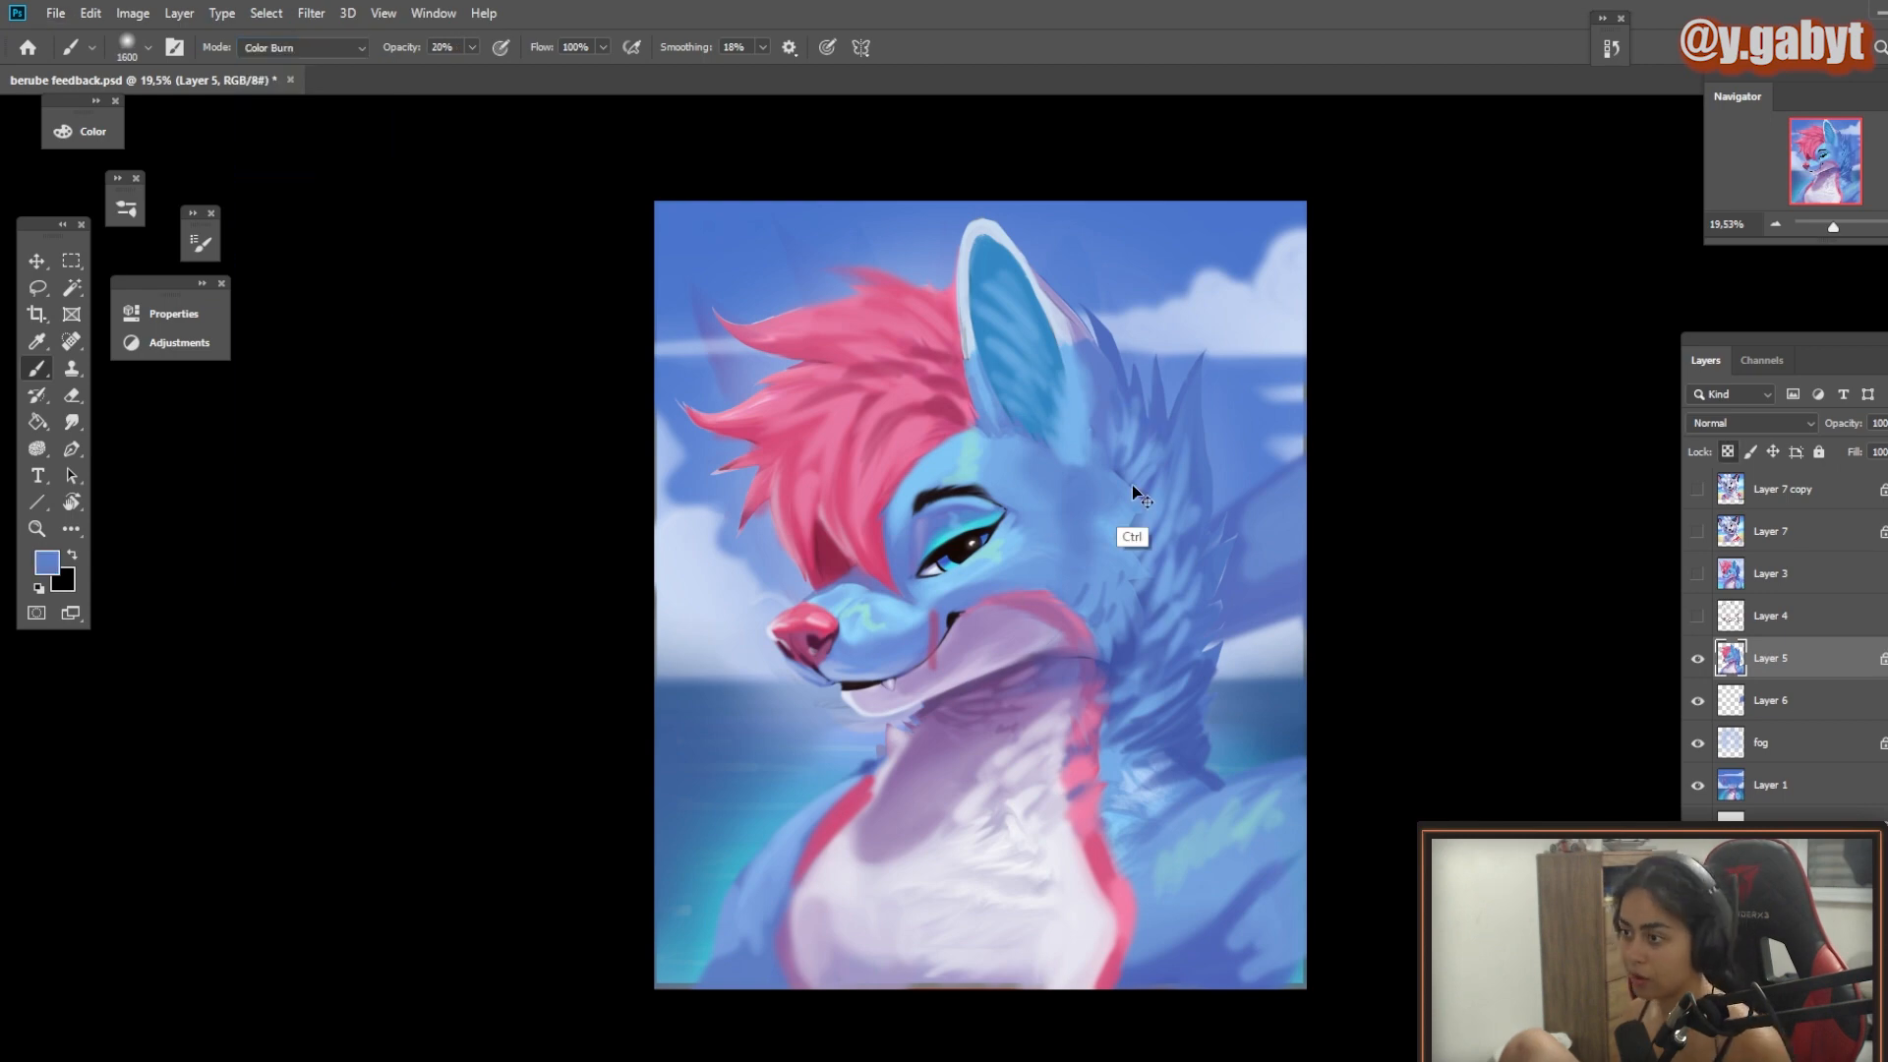
pyautogui.moveTo(1180, 295); pyautogui.dragTo(1249, 733)
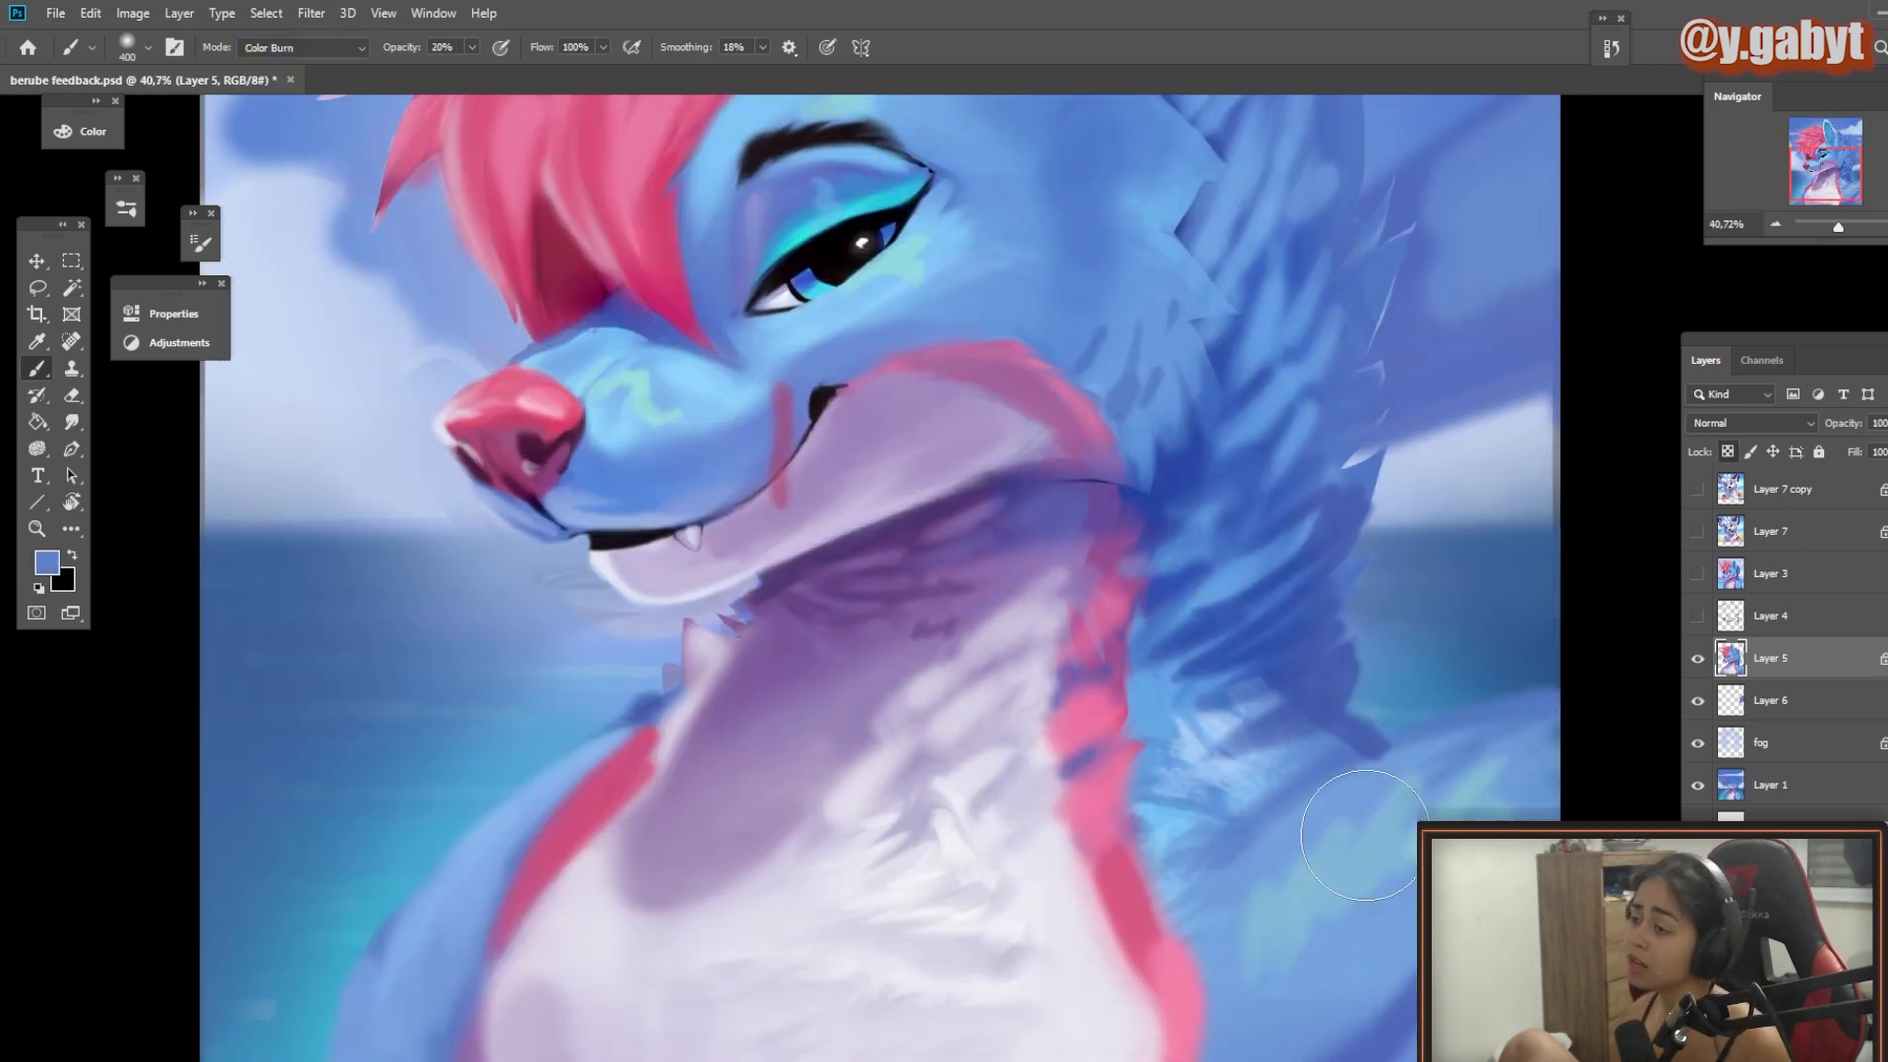
pyautogui.moveTo(1365, 835); pyautogui.dragTo(1269, 932)
# Step: Deepen the blue limb behind the neck on Layer 6 with a larger Color Burn brush, keeping transparent pixels locked
pyautogui.press(']')
pyautogui.press(']')
pyautogui.press(']')
pyautogui.click(1774, 699)
pyautogui.moveTo(1289, 447)
pyautogui.mouseDown()
pyautogui.moveTo(1141, 669)
pyautogui.moveTo(1207, 506)
pyautogui.moveTo(1632, 280)
pyautogui.mouseUp()
pyautogui.press('/')
pyautogui.keyDown('alt'); pyautogui.click(1452, 339); pyautogui.keyUp('alt')
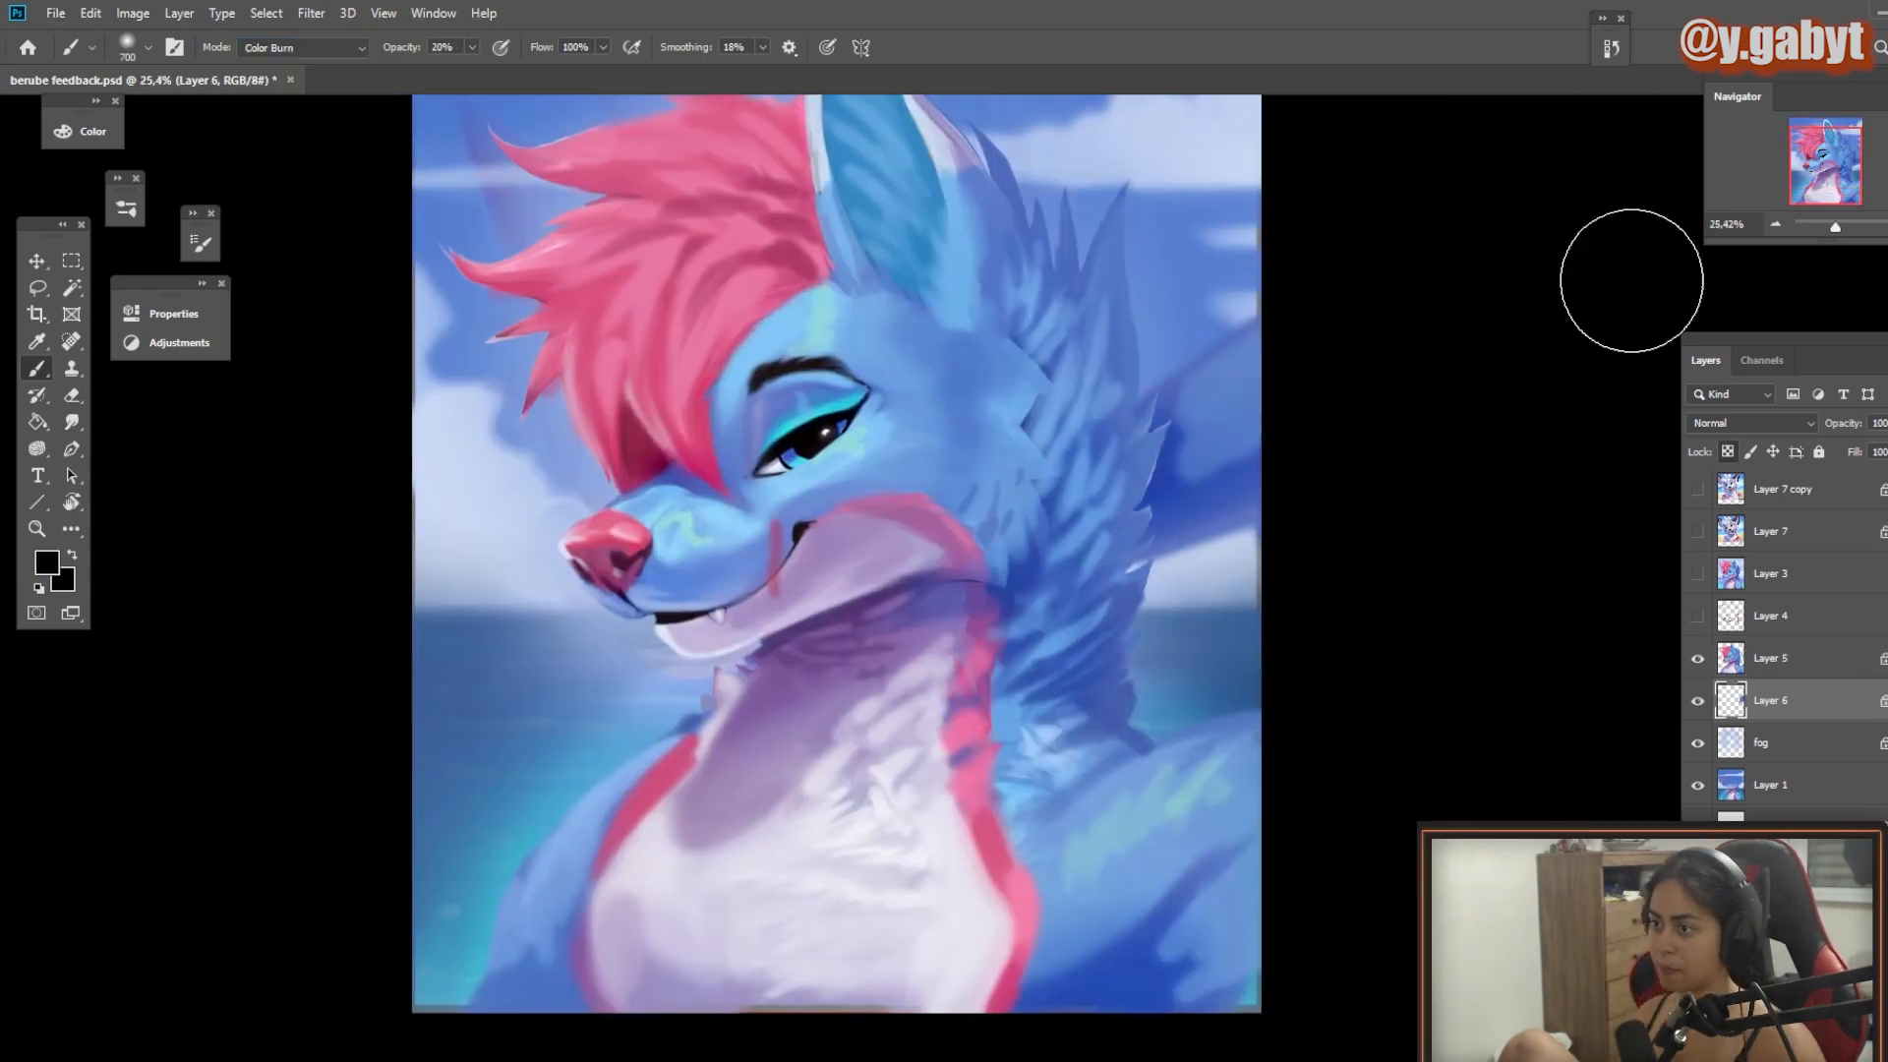
# Step: Heal away the pink streak beside the mouth corner on Layer 5
pyautogui.moveTo(1020, 560); pyautogui.dragTo(1141, 560)
pyautogui.click(1771, 658)
pyautogui.press('j')
pyautogui.moveTo(893, 472); pyautogui.dragTo(893, 689)
pyautogui.moveTo(898, 557); pyautogui.dragTo(905, 659)
# Step: Clean up the mouth corner and mouth line with a small brush, using sampled muzzle blue and a dark line colour
pyautogui.press('b')
pyautogui.press('[')
pyautogui.press('[')
pyautogui.press('[')
pyautogui.press('[')
pyautogui.press('[')
pyautogui.press('[')
pyautogui.press('[')
pyautogui.press('[')
pyautogui.press('[')
pyautogui.keyDown('alt'); pyautogui.click(922, 522); pyautogui.keyUp('alt')
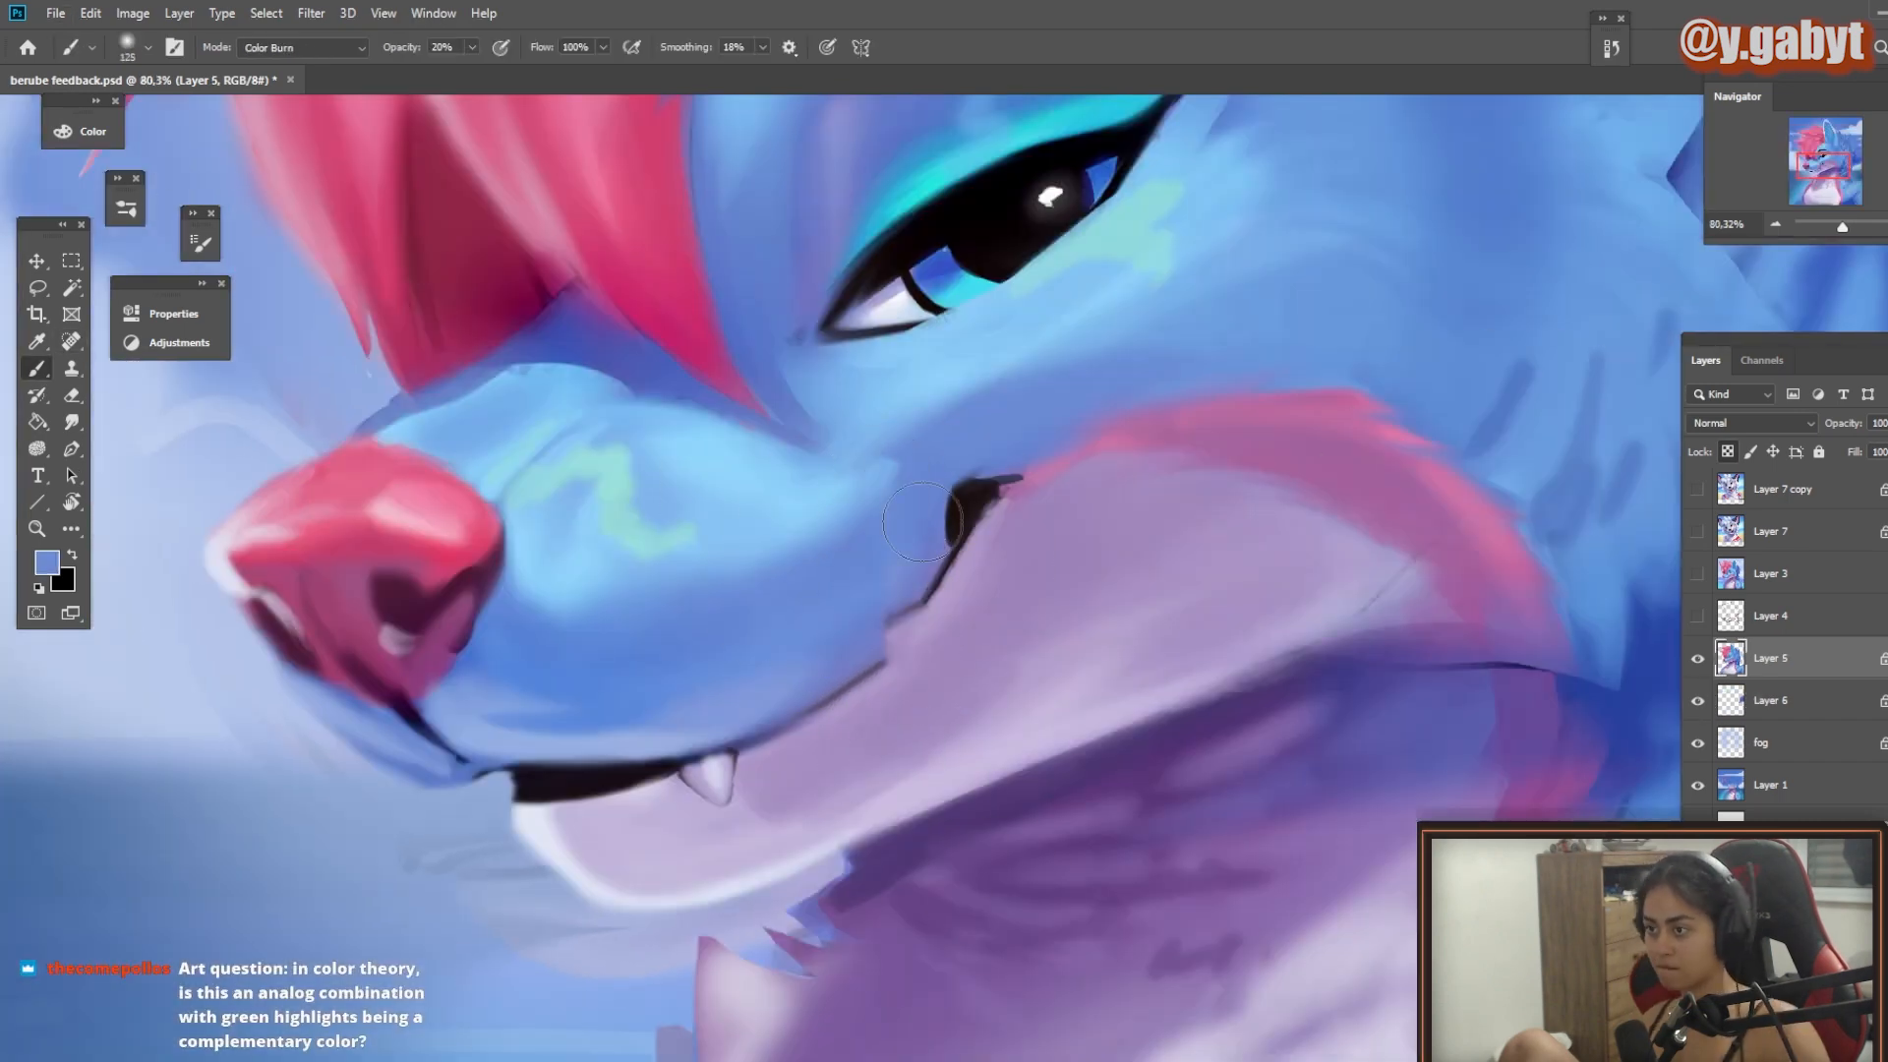
pyautogui.moveTo(954, 551)
pyautogui.mouseDown()
pyautogui.moveTo(836, 689)
pyautogui.moveTo(777, 653)
pyautogui.mouseUp()
pyautogui.keyDown('alt'); pyautogui.click(959, 506); pyautogui.keyUp('alt')
pyautogui.click(47, 563)
pyautogui.click(822, 547)
pyautogui.click(829, 551)
pyautogui.click(644, 574)
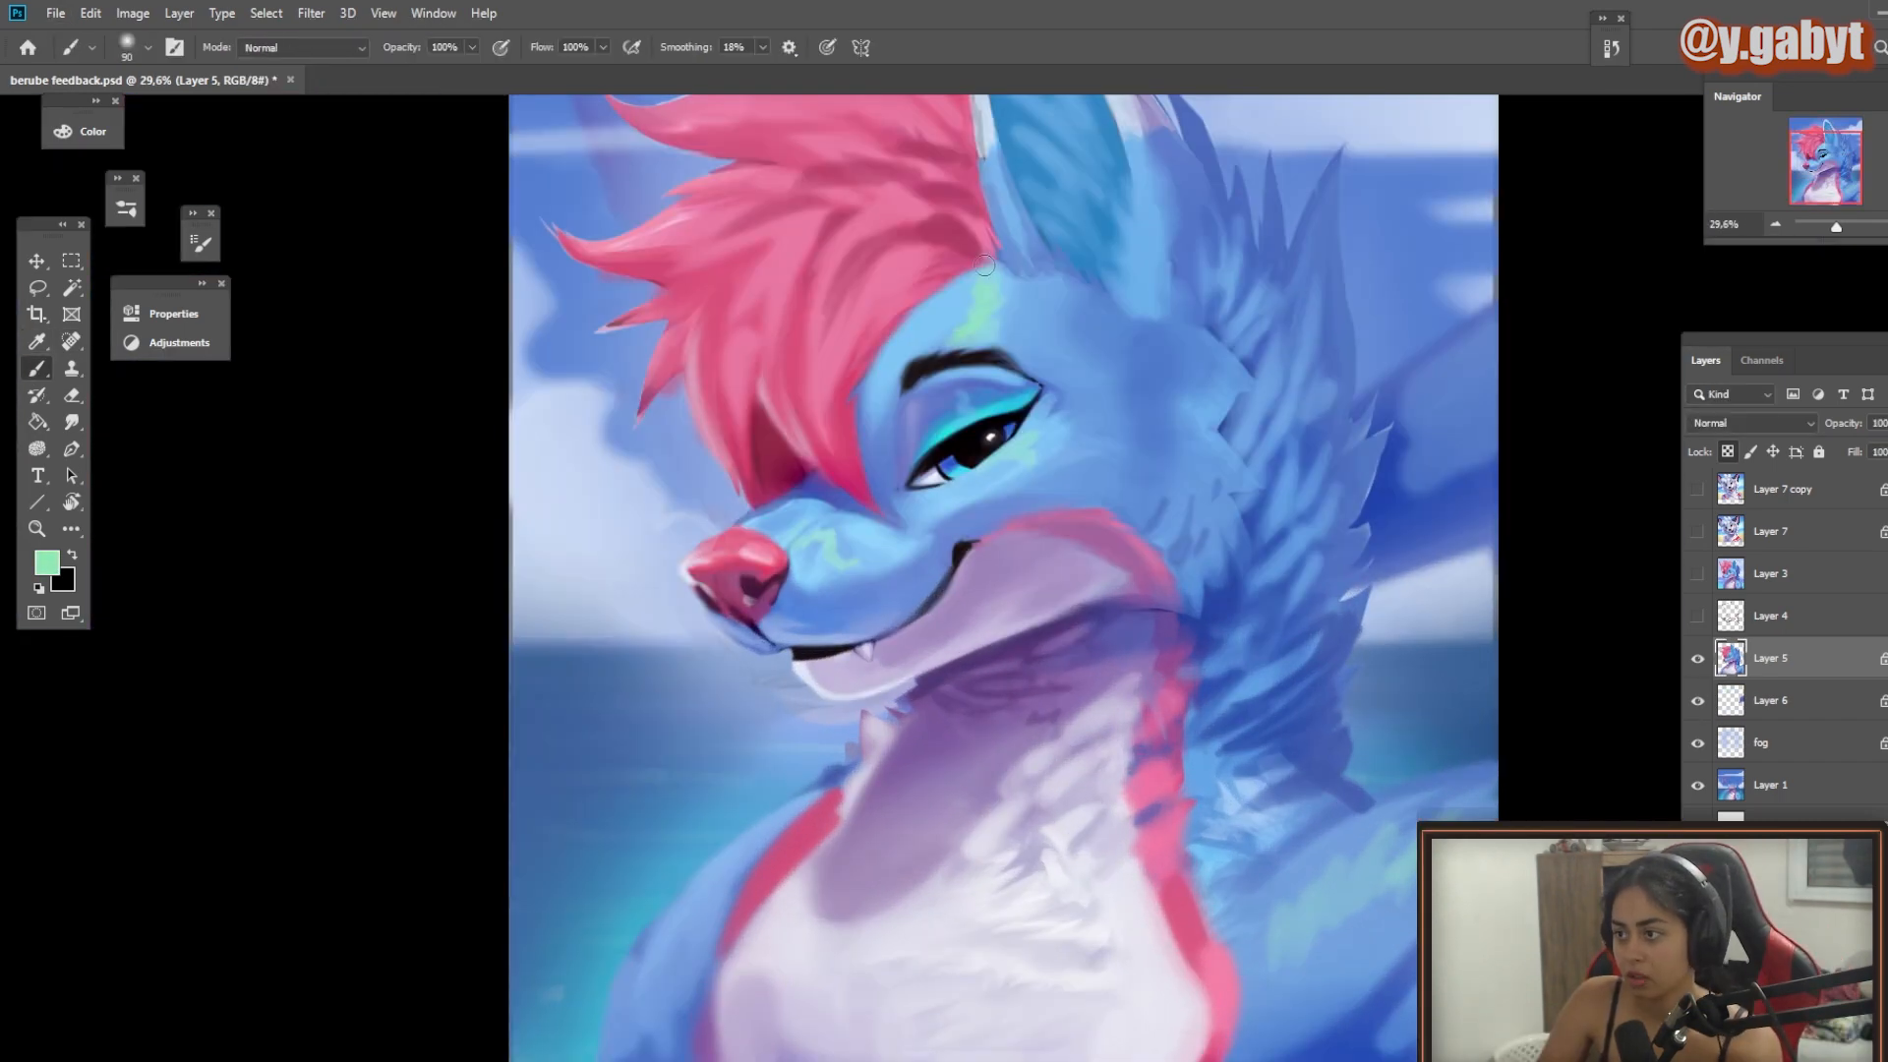
# Step: Mix a pale lavender from the sampled pink and paint soft highlights through the fringe and upper hair
pyautogui.scroll(2, 1082, 222)
pyautogui.keyDown('alt'); pyautogui.click(924, 374); pyautogui.keyUp('alt')
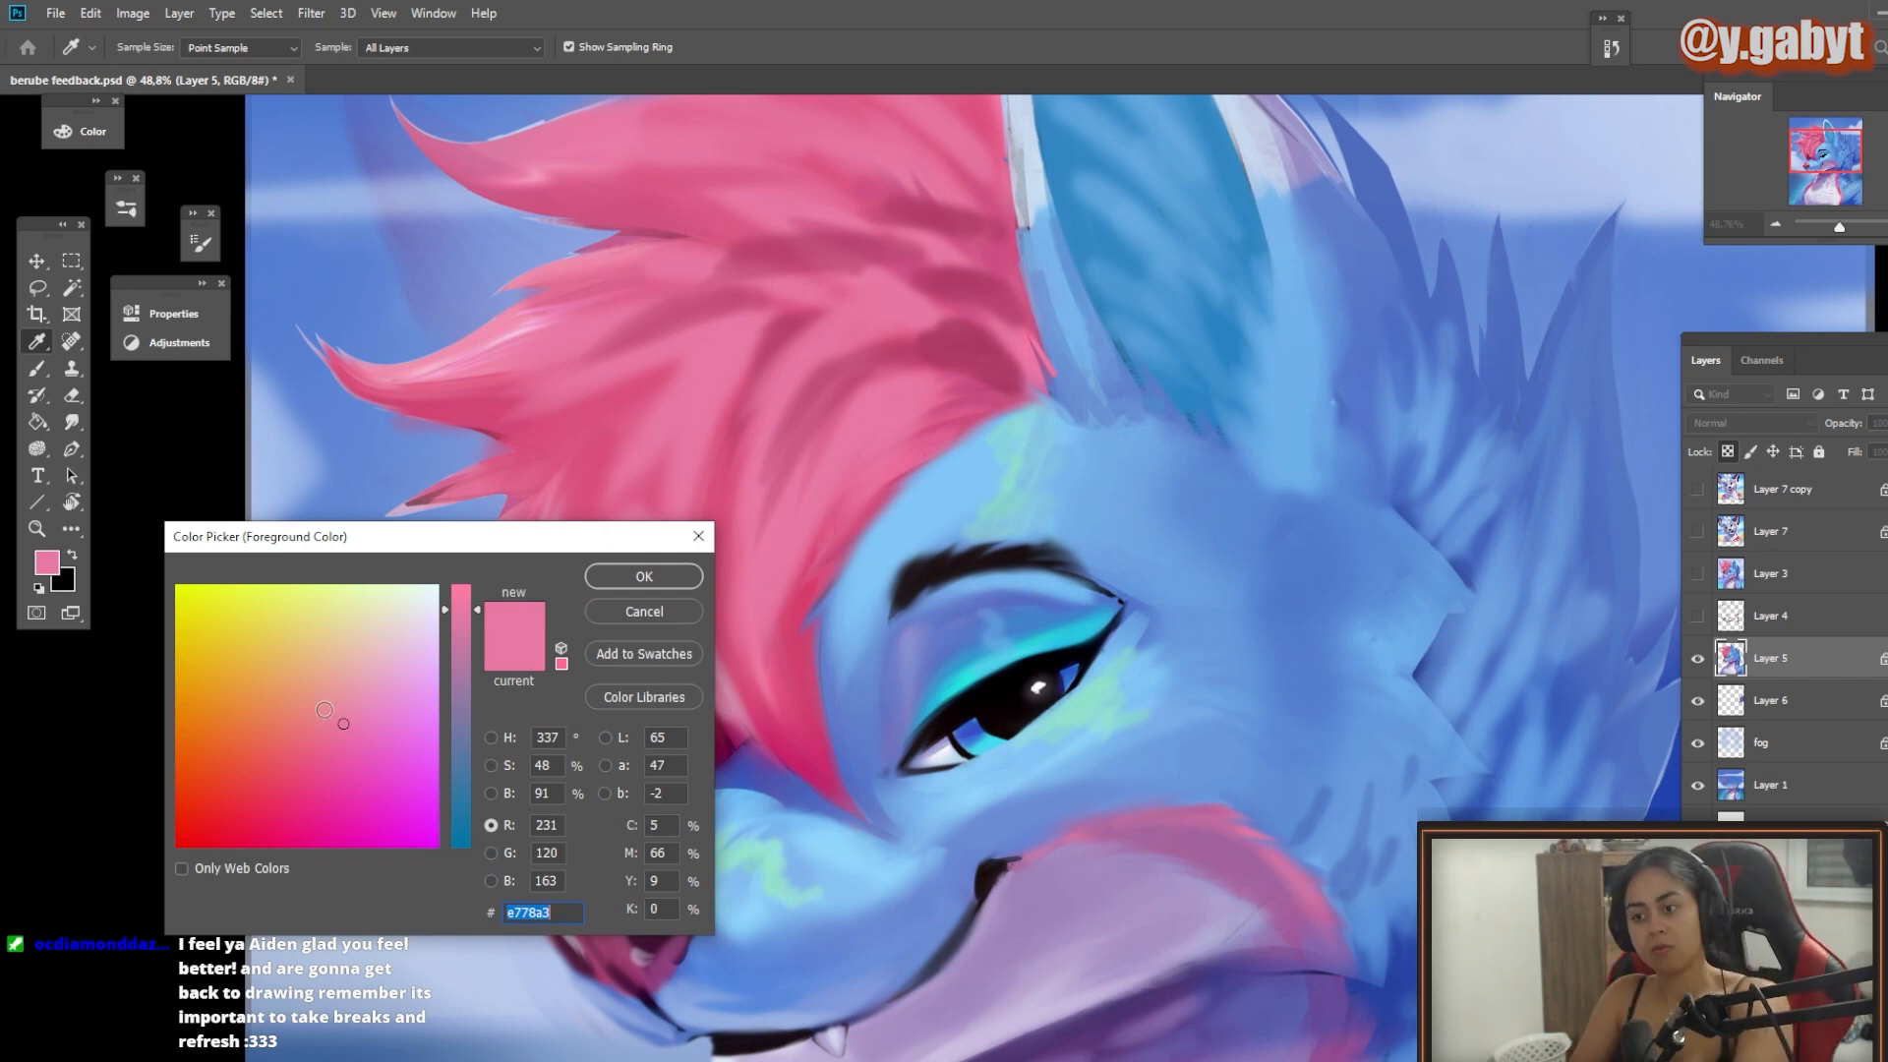
pyautogui.moveTo(343, 724); pyautogui.dragTo(321, 683)
pyautogui.moveTo(320, 683); pyautogui.dragTo(333, 657)
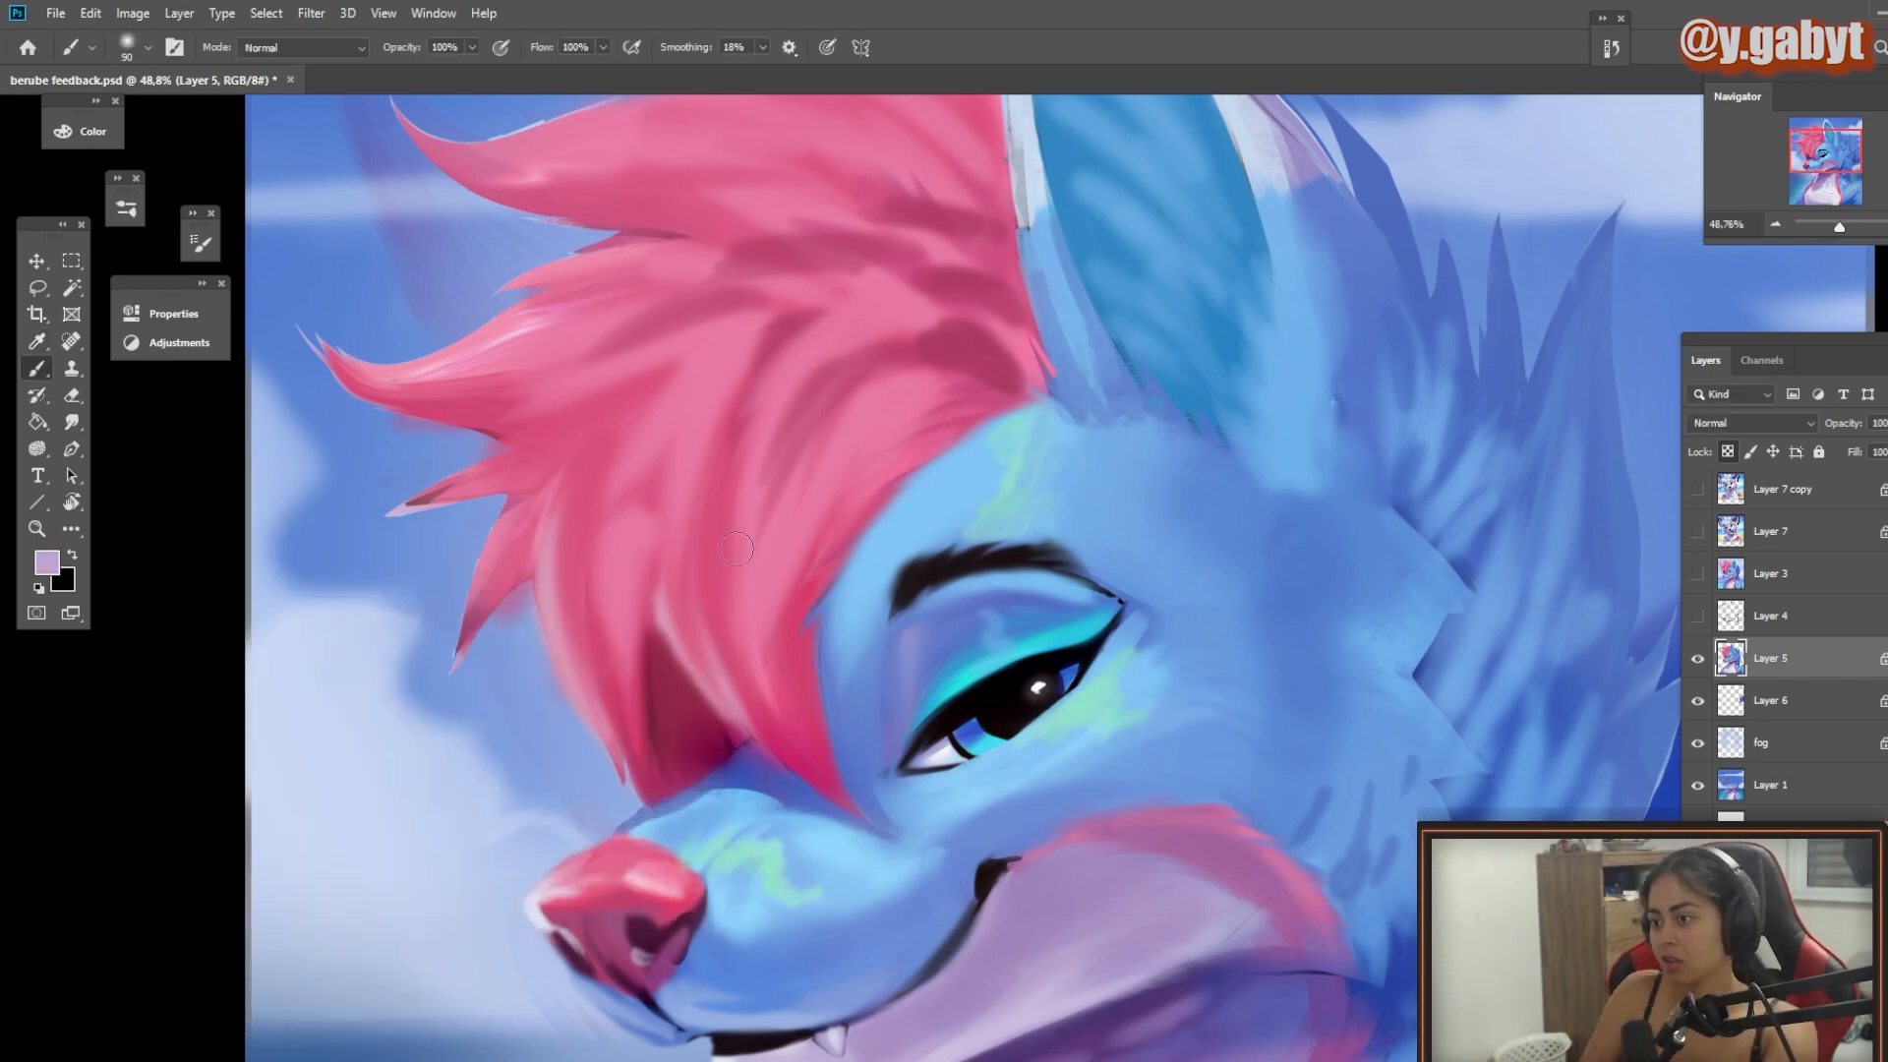
pyautogui.moveTo(930, 382); pyautogui.dragTo(798, 485)
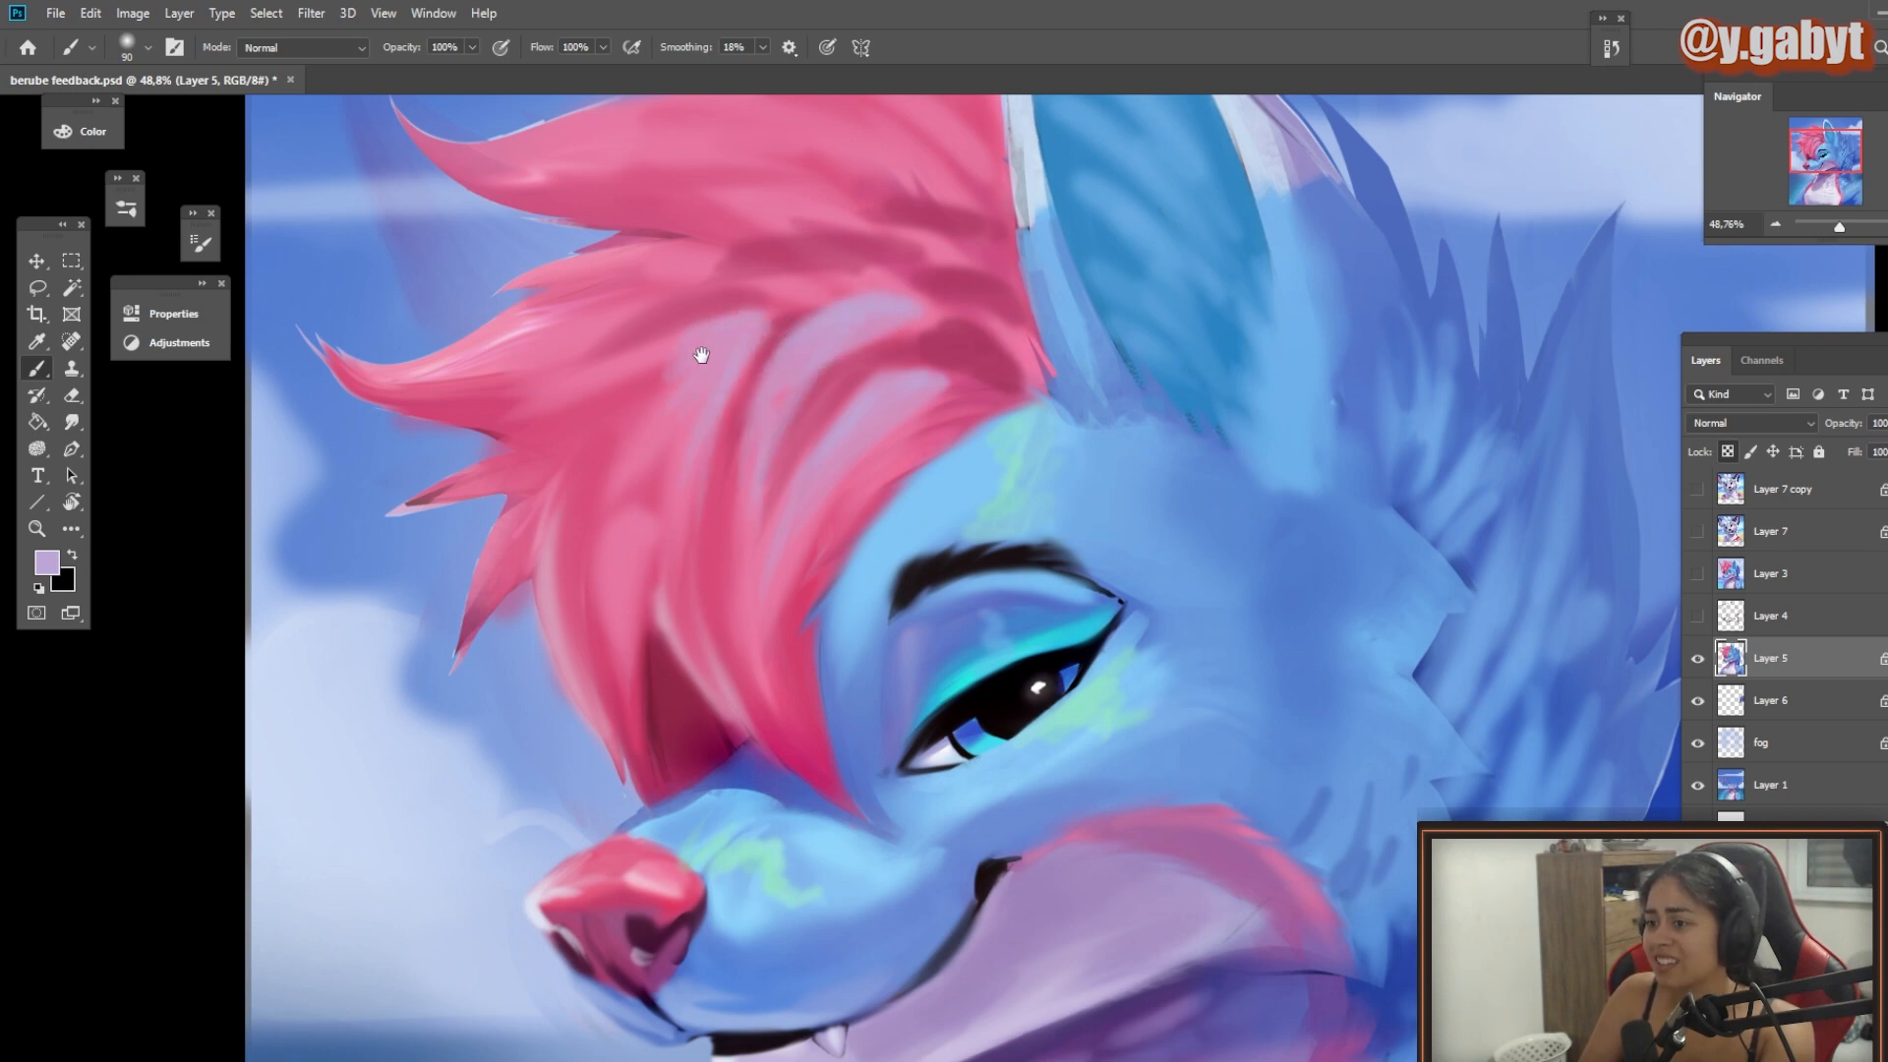
pyautogui.moveTo(701, 355); pyautogui.dragTo(721, 452)
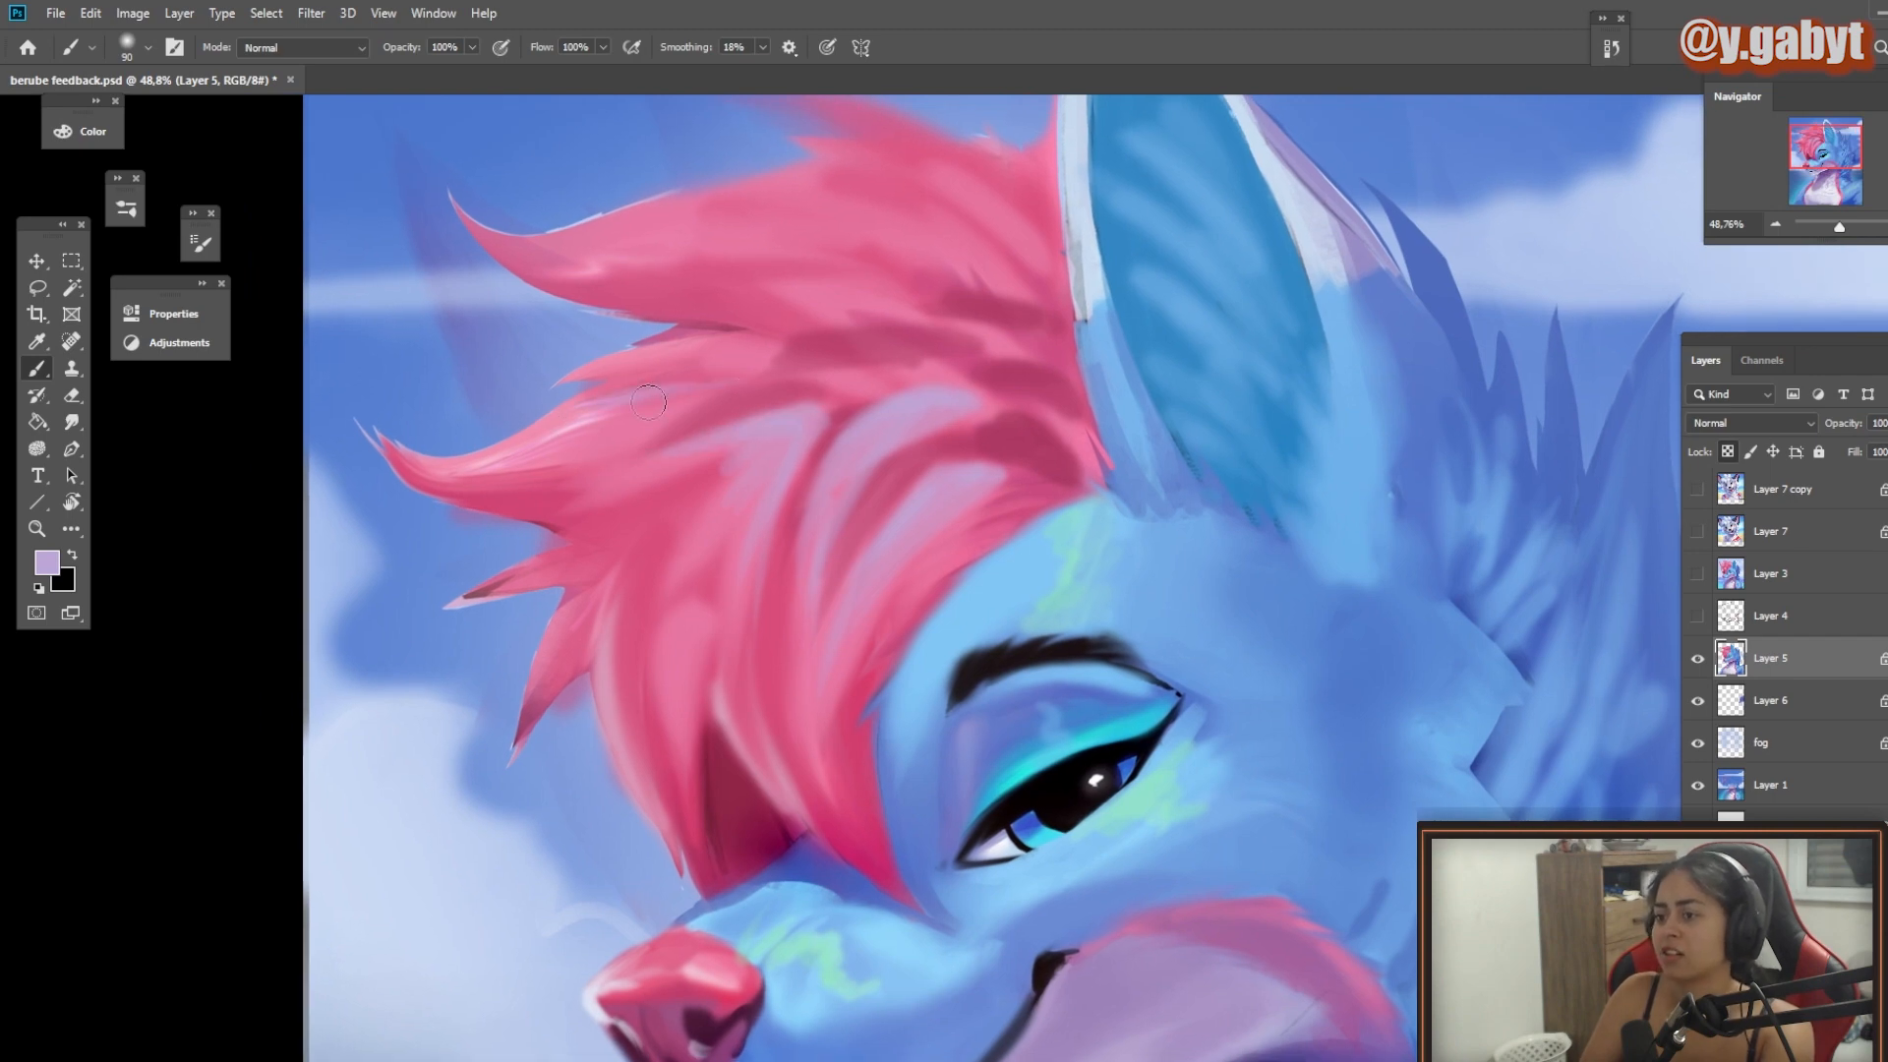
pyautogui.scroll(-3, 801, 489)
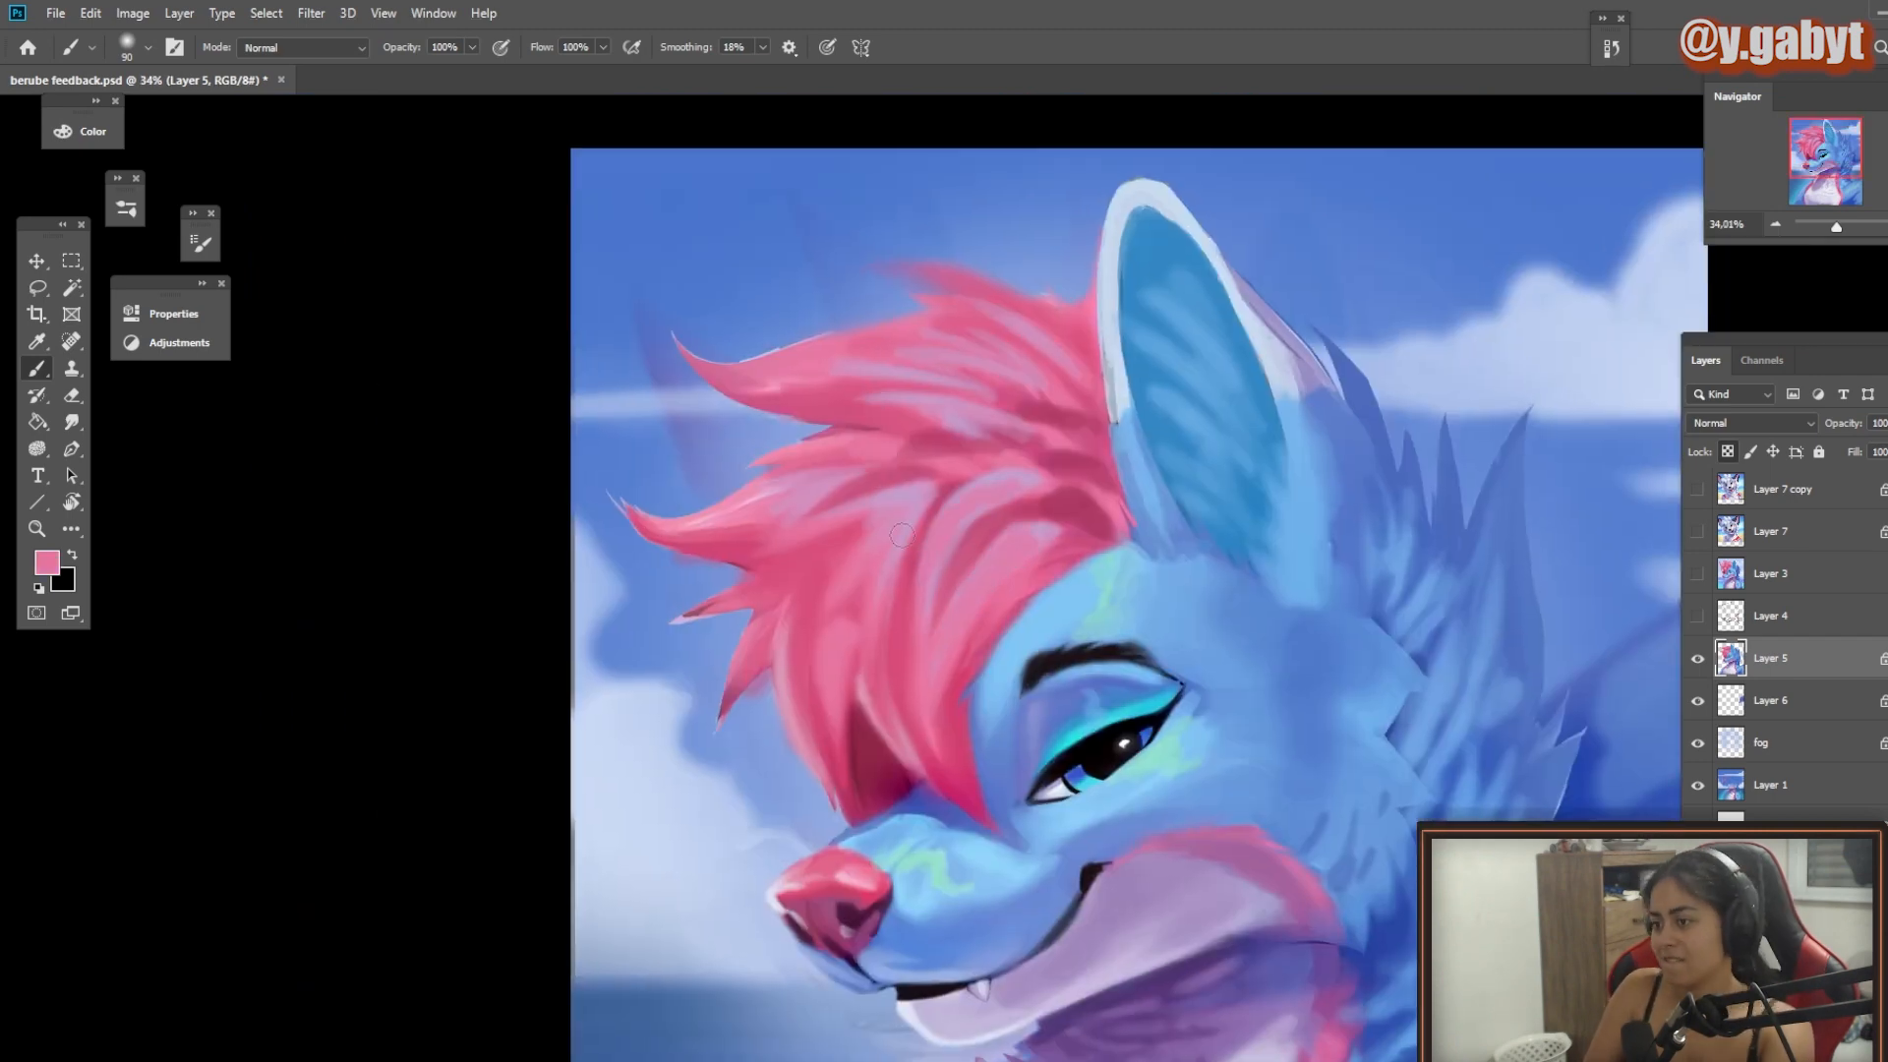
# Step: Paint fur tufts on the cheek and the fur behind it with sampled light and dark blues
pyautogui.moveTo(996, 597)
pyautogui.mouseDown()
pyautogui.moveTo(865, 536)
pyautogui.moveTo(996, 536)
pyautogui.mouseUp()
pyautogui.moveTo(986, 310); pyautogui.dragTo(1003, 654)
pyautogui.hotkey('ctrl', 'z')
pyautogui.keyDown('alt'); pyautogui.click(1057, 590); pyautogui.keyUp('alt')
pyautogui.moveTo(1072, 467)
pyautogui.mouseDown()
pyautogui.moveTo(1013, 634)
pyautogui.moveTo(1038, 524)
pyautogui.mouseUp()
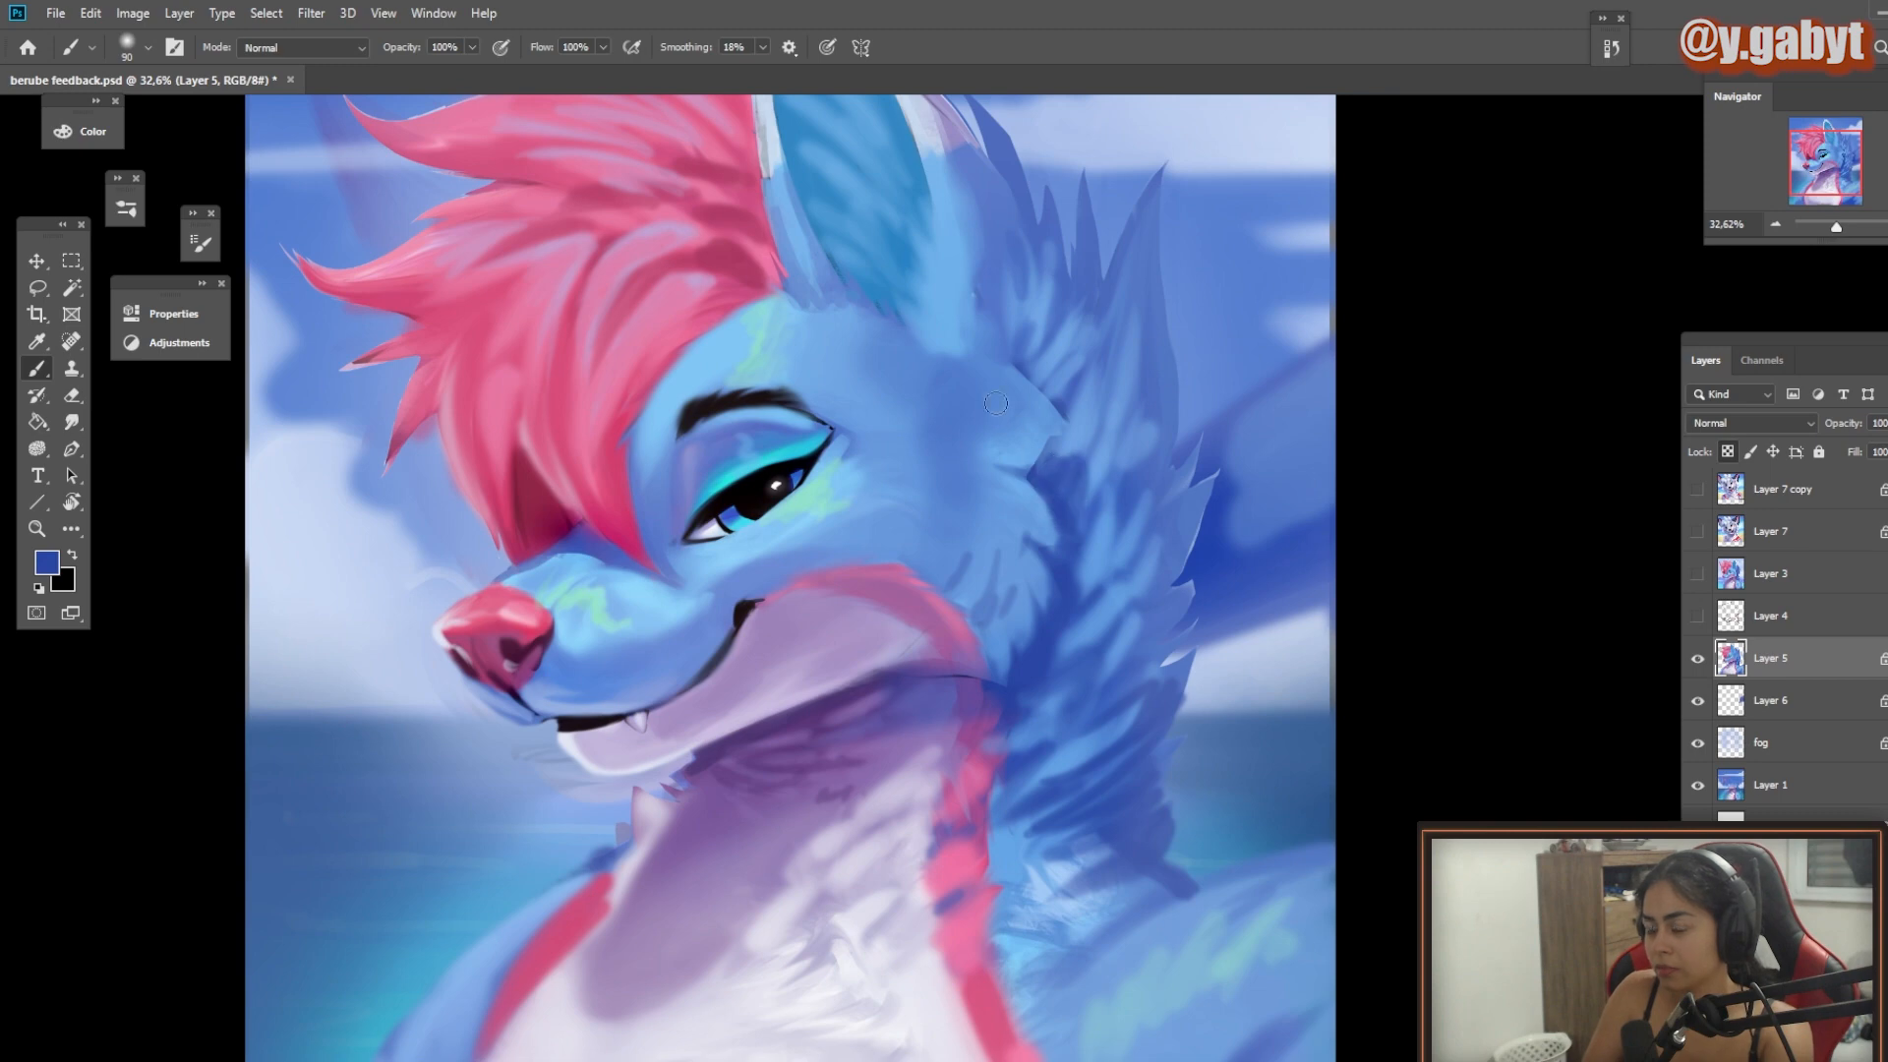
pyautogui.keyDown('alt'); pyautogui.click(996, 403); pyautogui.keyUp('alt')
pyautogui.moveTo(1011, 247)
pyautogui.mouseDown()
pyautogui.moveTo(989, 340)
pyautogui.moveTo(1003, 408)
pyautogui.mouseUp()
pyautogui.moveTo(954, 356); pyautogui.dragTo(1046, 478)
pyautogui.keyDown('alt'); pyautogui.click(969, 452); pyautogui.keyUp('alt')
pyautogui.keyDown('alt'); pyautogui.click(994, 521); pyautogui.keyUp('alt')
pyautogui.moveTo(1001, 447)
pyautogui.mouseDown()
pyautogui.moveTo(986, 492)
pyautogui.moveTo(1027, 402)
pyautogui.mouseUp()
pyautogui.keyDown('alt'); pyautogui.click(1066, 492); pyautogui.keyUp('alt')
pyautogui.moveTo(1023, 379); pyautogui.dragTo(1068, 433)
# Step: Add blue fur strokes behind the ear and down the back of the neck
pyautogui.scroll(-2, 969, 590)
pyautogui.scroll(1, 969, 590)
pyautogui.moveTo(1137, 285); pyautogui.dragTo(1141, 472)
pyautogui.moveTo(1137, 354); pyautogui.dragTo(1096, 492)
pyautogui.moveTo(1096, 329); pyautogui.dragTo(1062, 458)
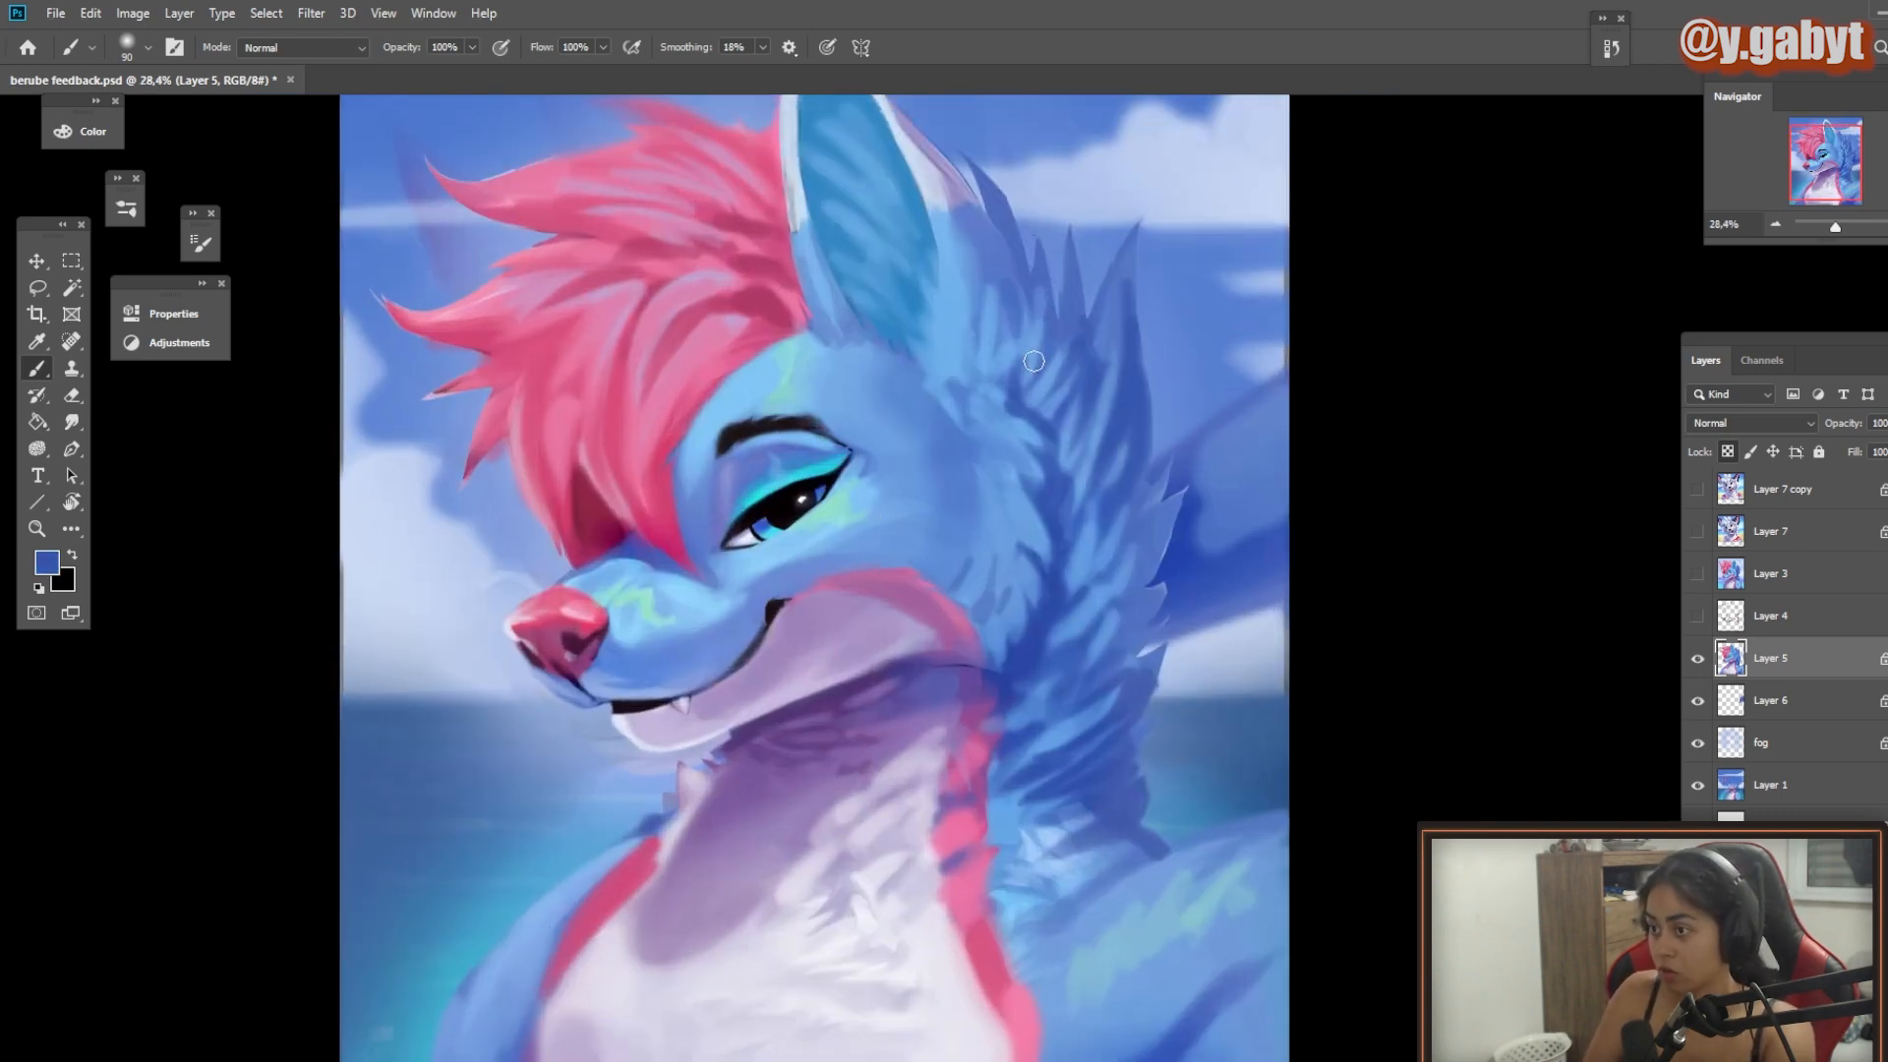
pyautogui.moveTo(995, 240); pyautogui.dragTo(1014, 325)
pyautogui.moveTo(1002, 245); pyautogui.dragTo(993, 470)
pyautogui.moveTo(1358, 374); pyautogui.dragTo(983, 442)
pyautogui.keyDown('alt'); pyautogui.click(1105, 594); pyautogui.keyUp('alt')
pyautogui.keyDown('ctrl'); pyautogui.click(1105, 594); pyautogui.keyUp('ctrl')
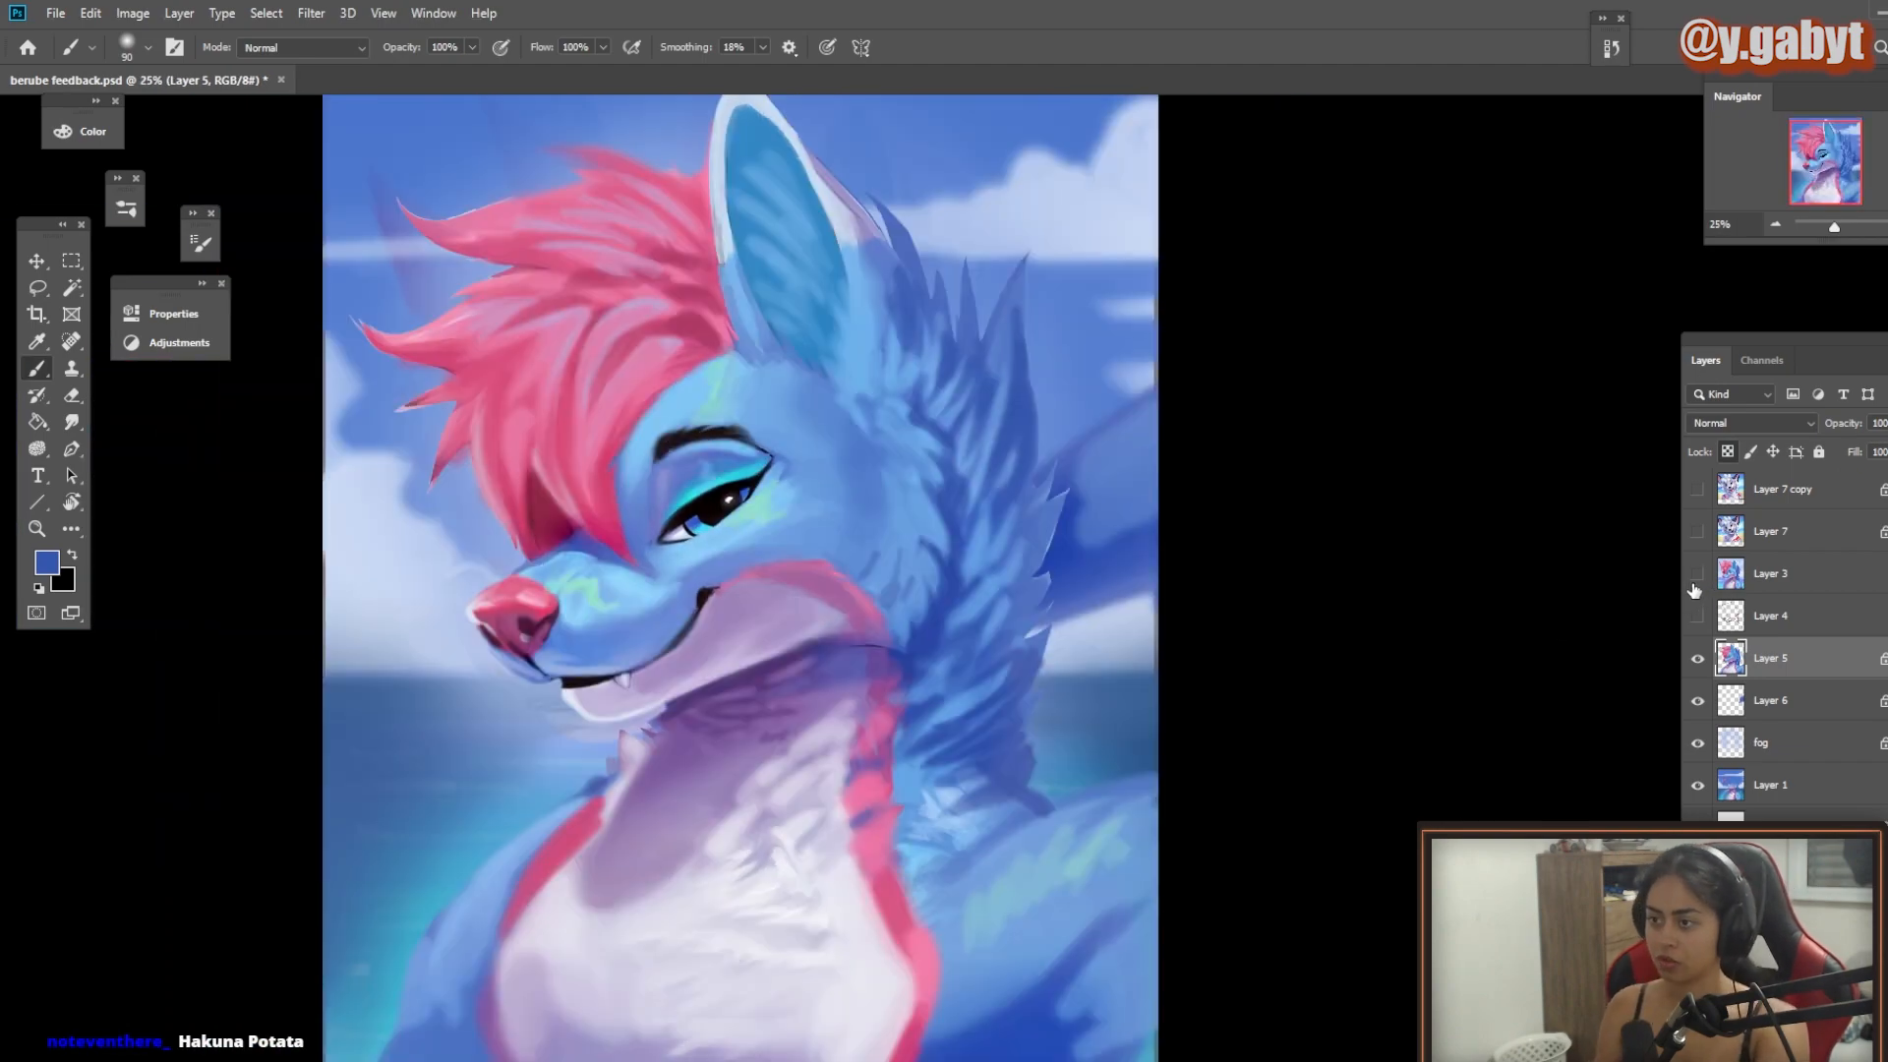
# Step: Compare against Layer 3, and paint pale lavender light along the outer edge of the far shoulder
pyautogui.click(1696, 578)
pyautogui.click(1696, 578)
pyautogui.keyDown('alt'); pyautogui.click(543, 824); pyautogui.keyUp('alt')
pyautogui.moveTo(530, 829); pyautogui.dragTo(413, 969)
pyautogui.moveTo(421, 950); pyautogui.dragTo(402, 1041)
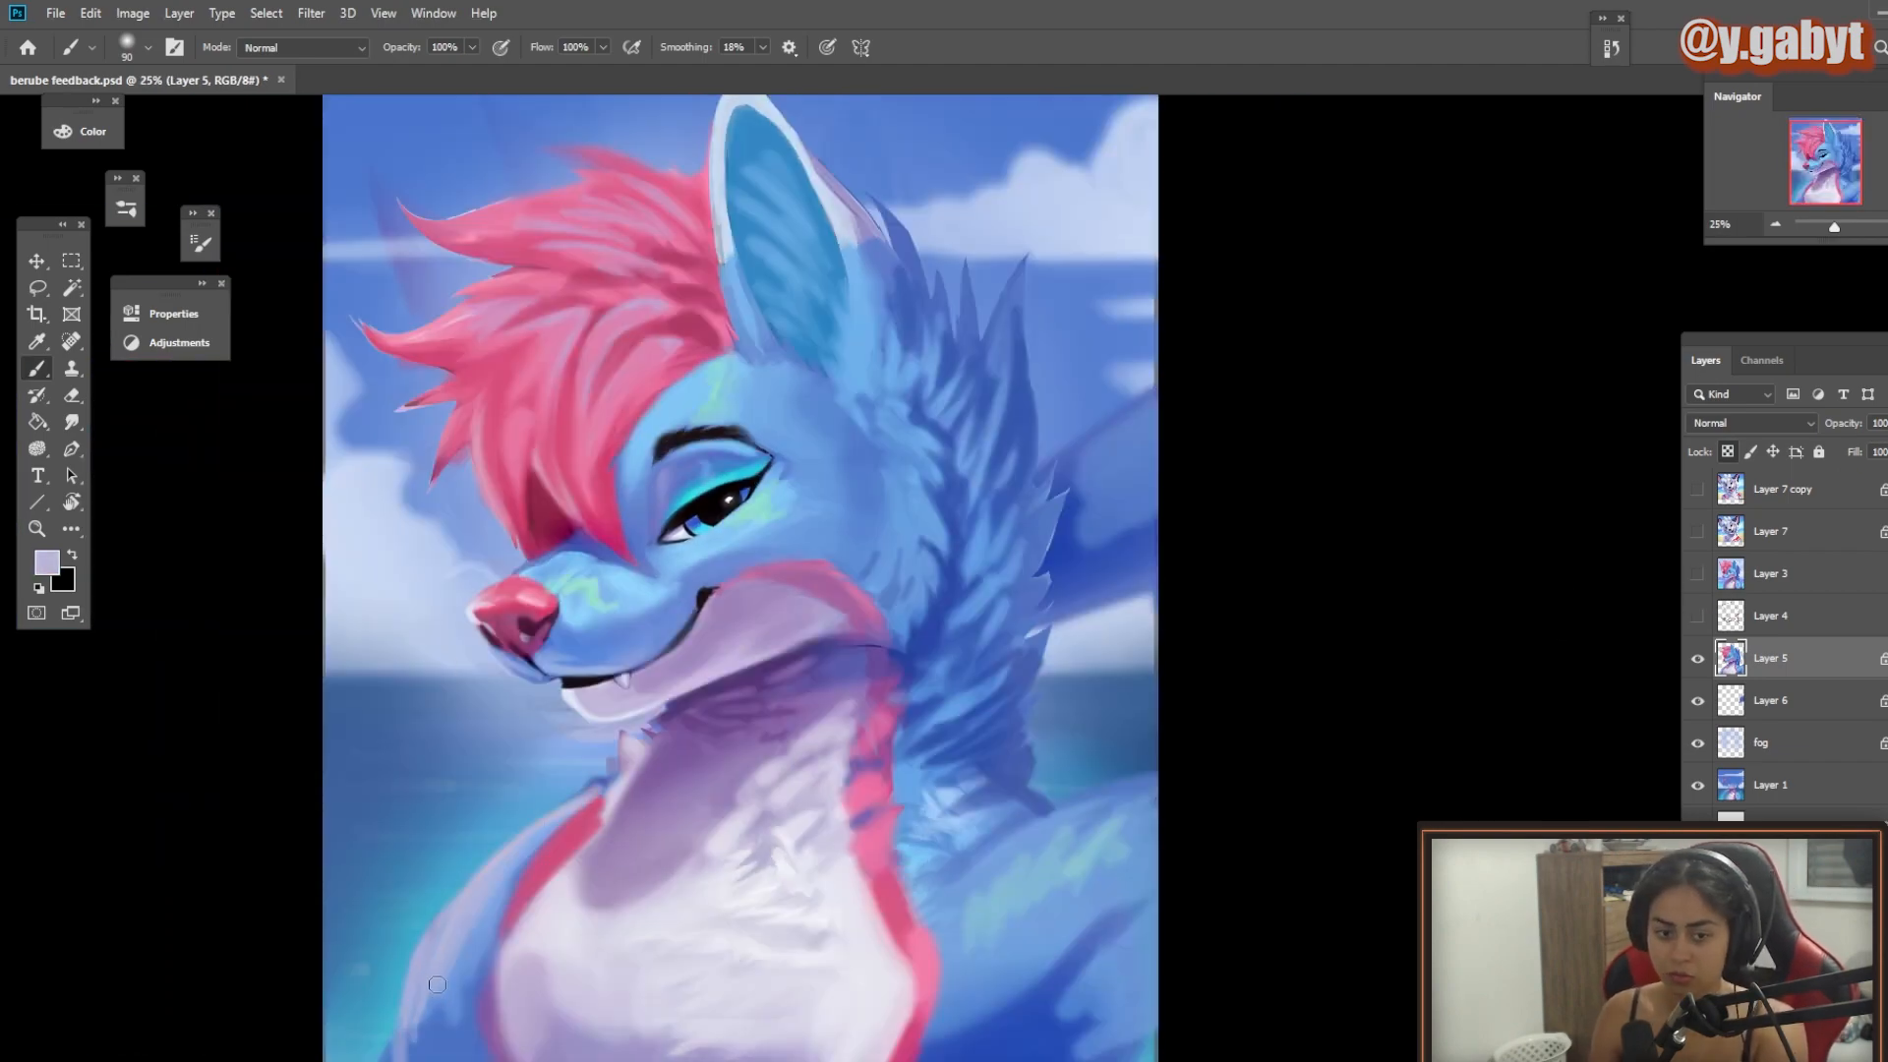
# Step: Set the brush to a mid blue colour at size 150
pyautogui.click(47, 562)
pyautogui.moveTo(590, 315); pyautogui.dragTo(718, 586)
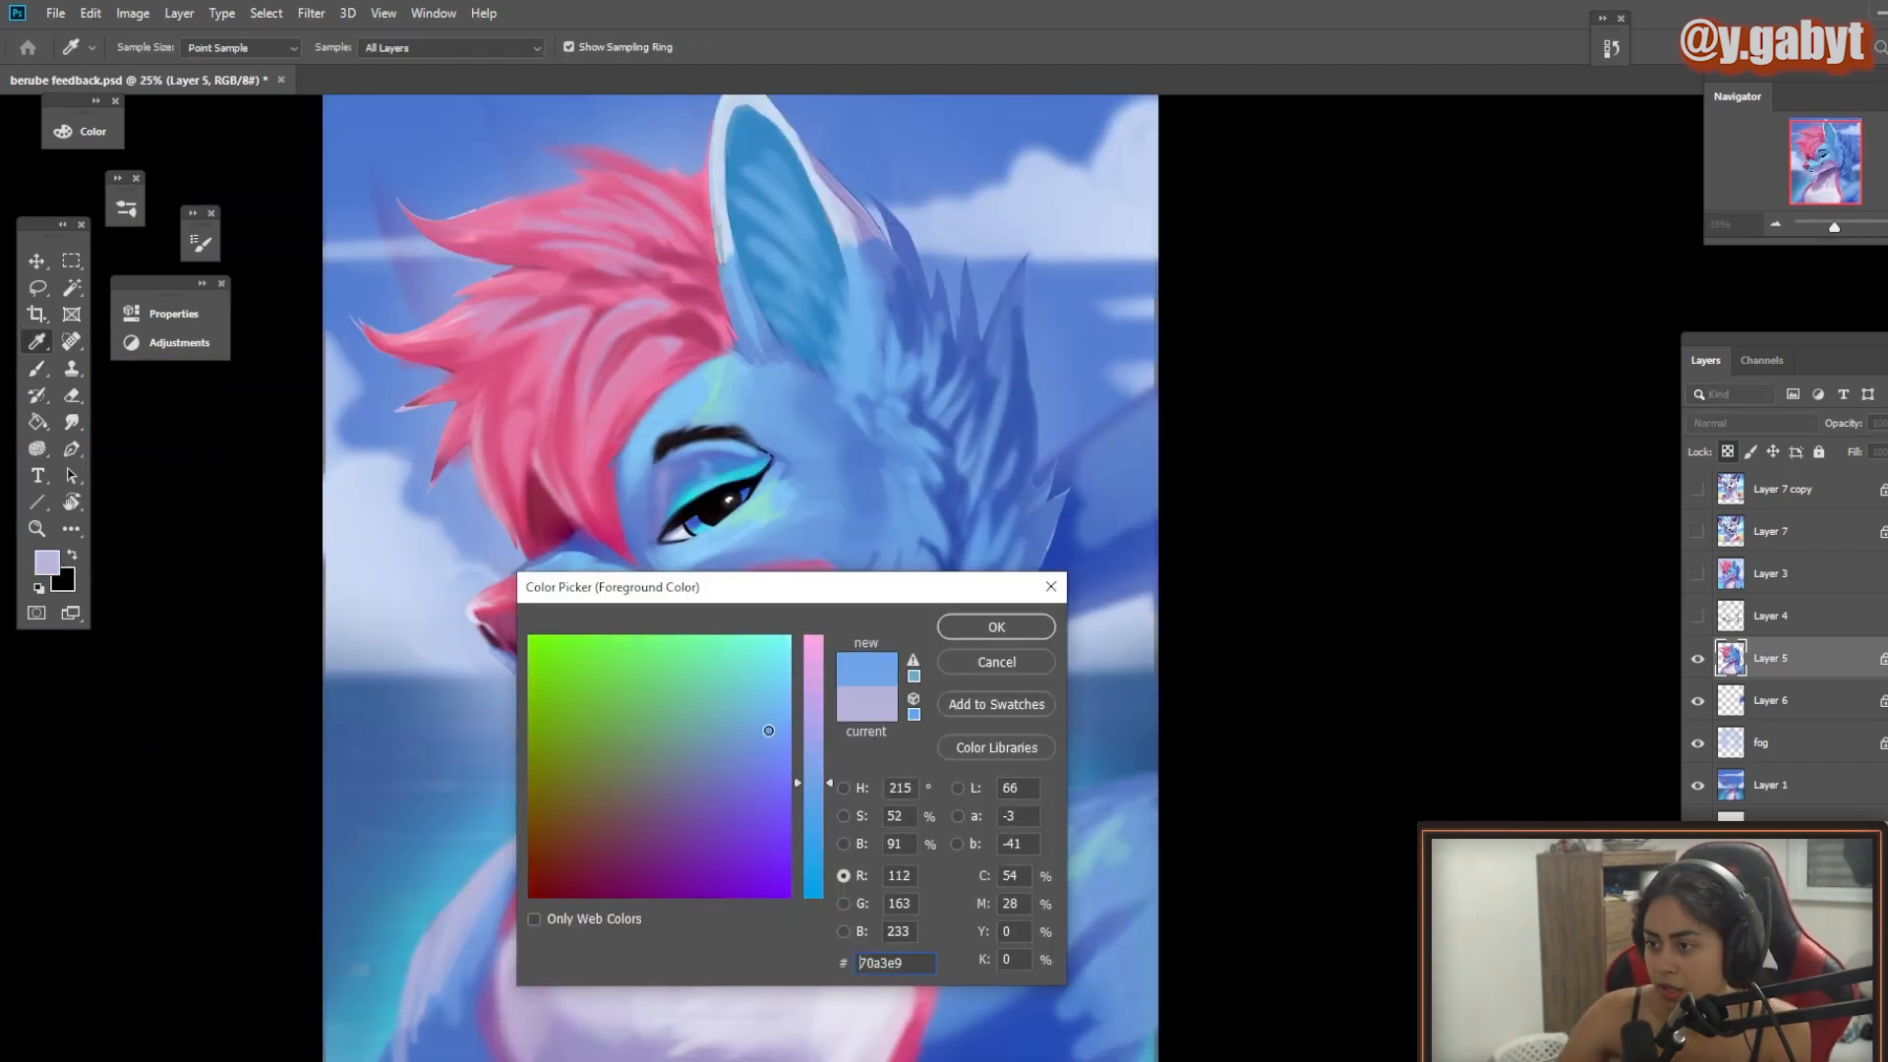
pyautogui.press('Return')
pyautogui.press('b')
pyautogui.scroll(3, 664, 338)
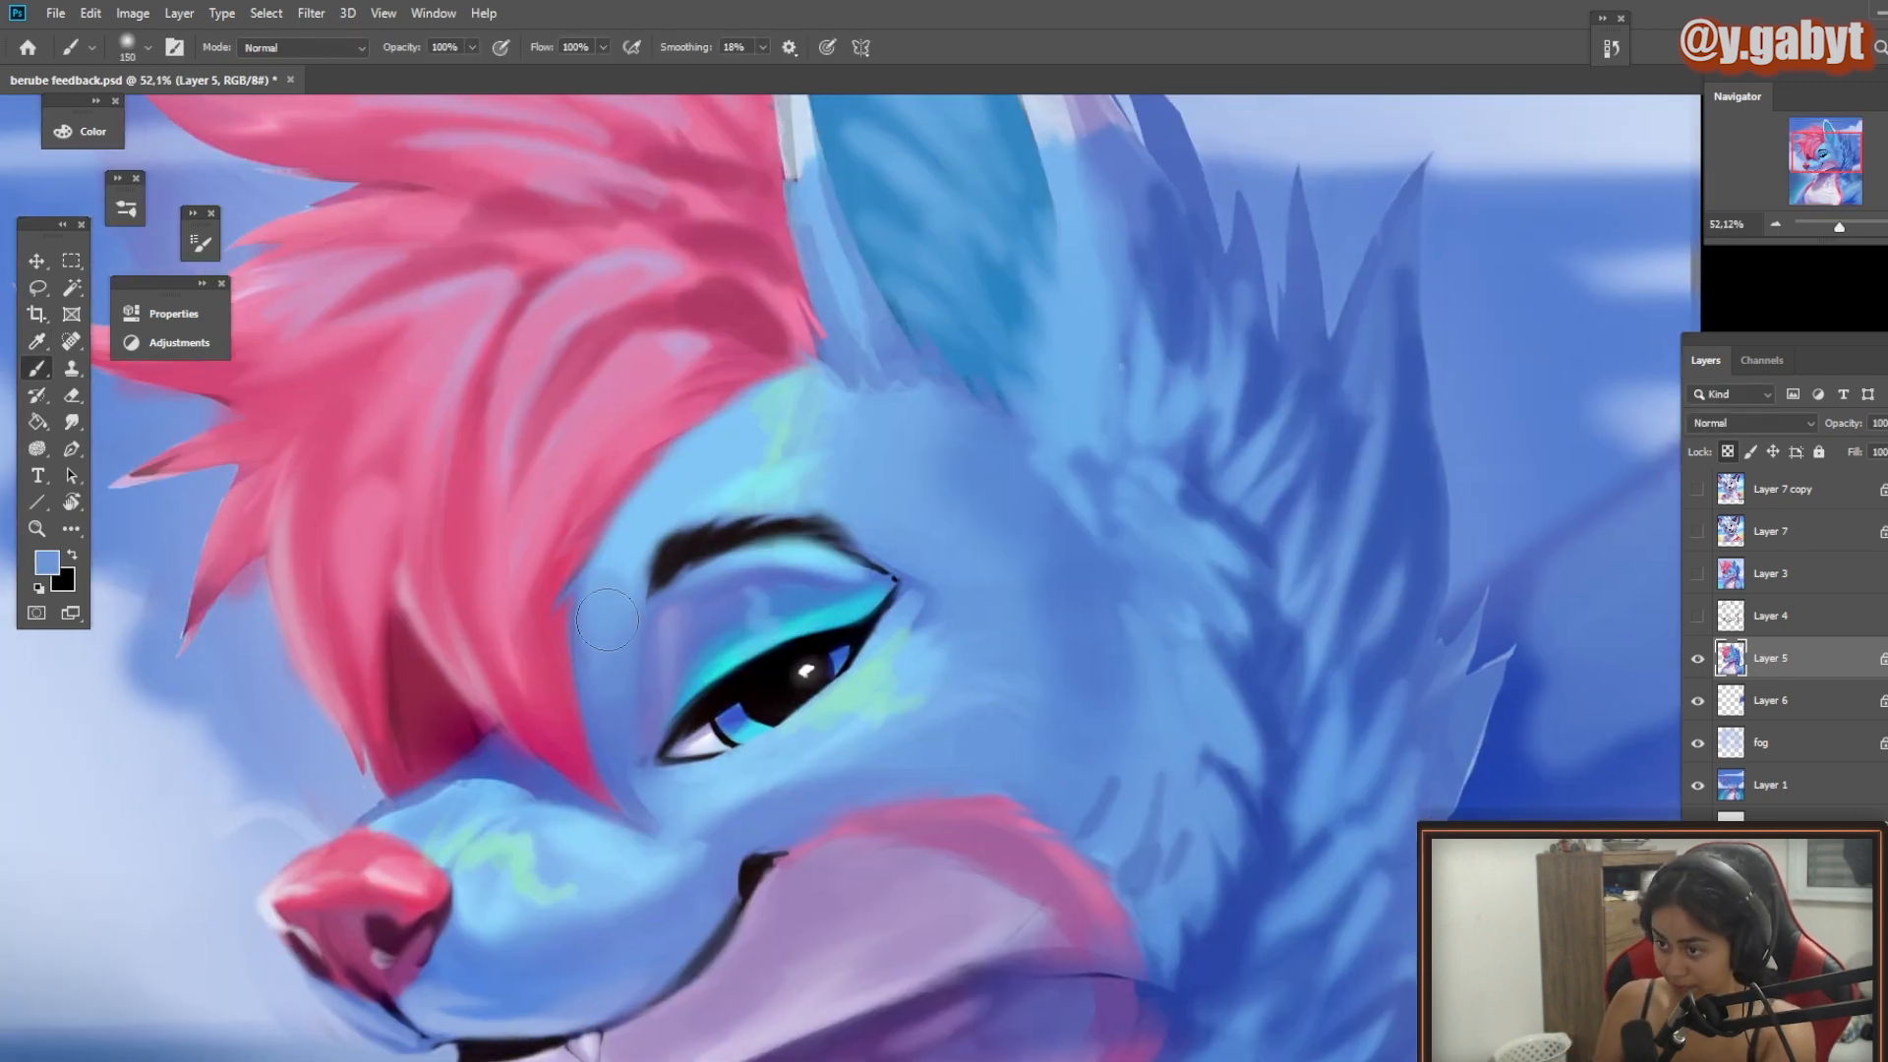
pyautogui.scroll(-3, 614, 463)
# Step: Paint fur tufts down the chest with purple and pale lavender sampled from its shadow and light areas
pyautogui.keyDown('alt'); pyautogui.click(684, 850); pyautogui.keyUp('alt')
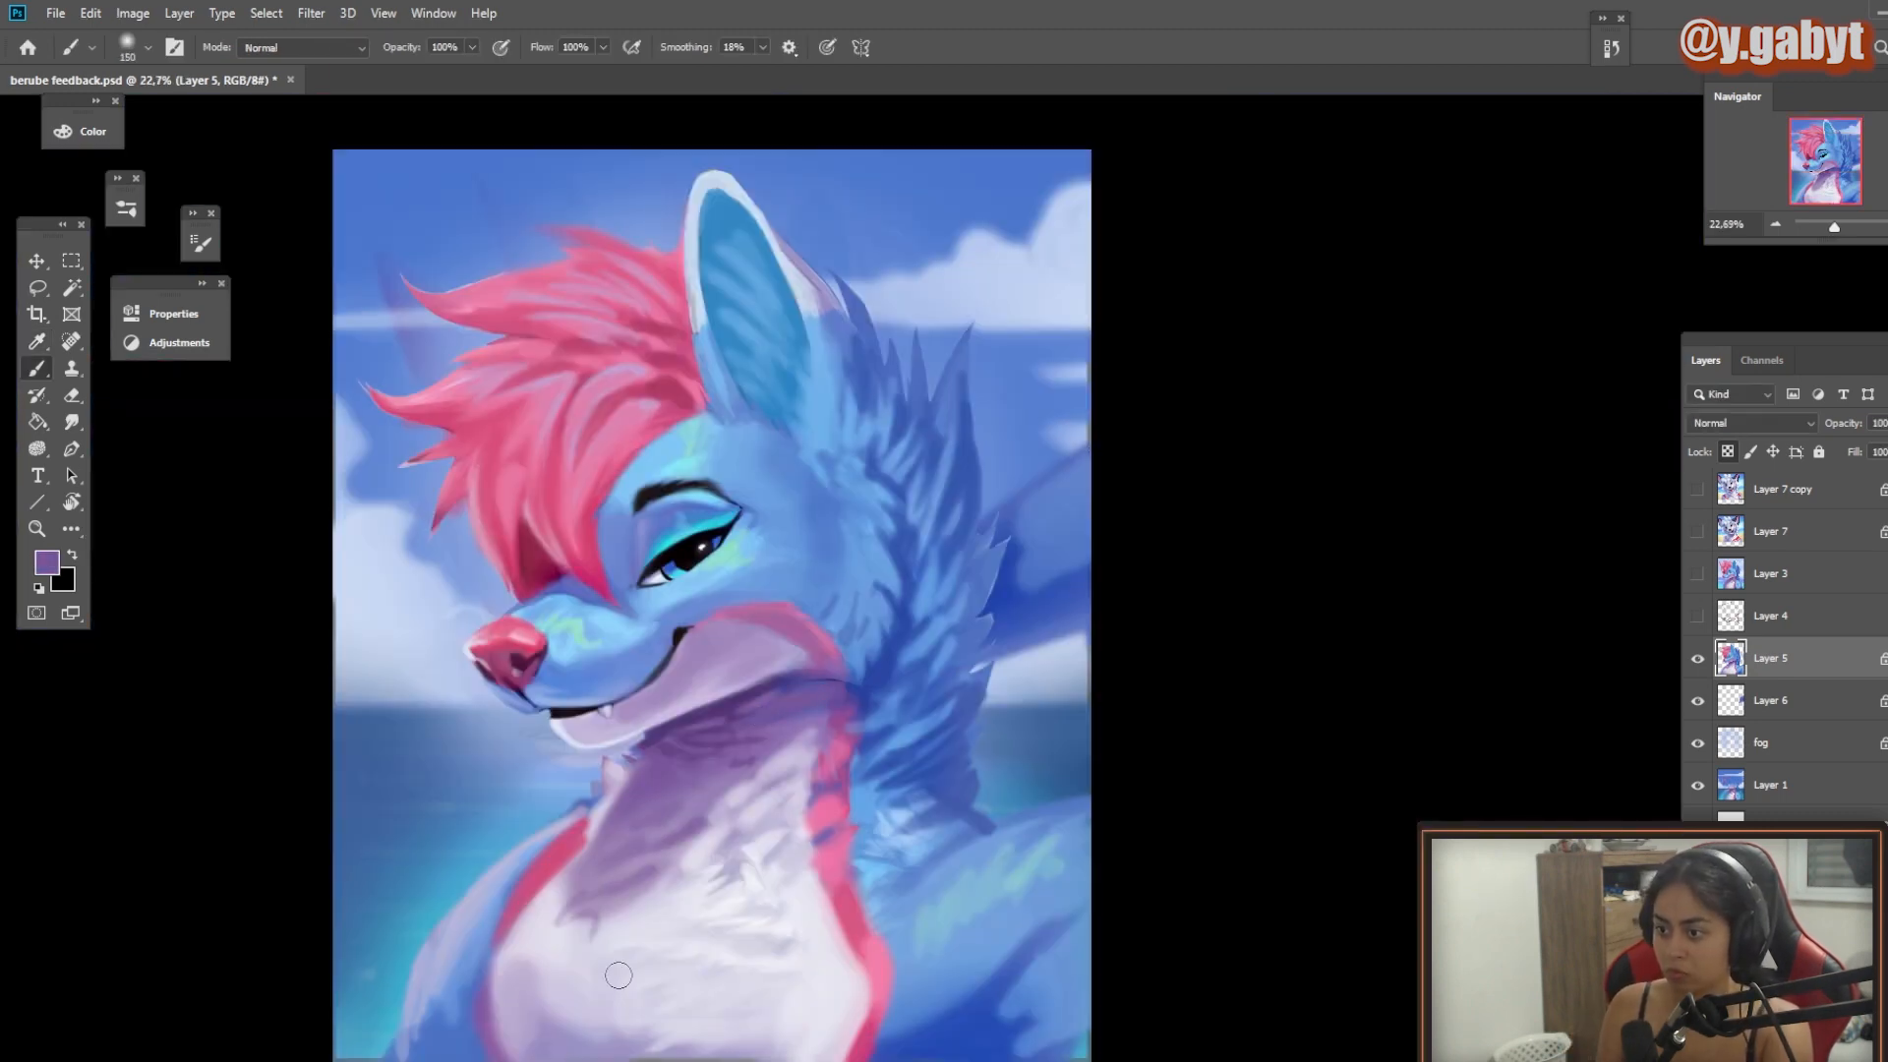
pyautogui.keyDown('alt'); pyautogui.click(556, 990); pyautogui.keyUp('alt')
pyautogui.moveTo(671, 981); pyautogui.dragTo(617, 1031)
pyautogui.moveTo(692, 925); pyautogui.dragTo(665, 998)
pyautogui.moveTo(838, 962); pyautogui.dragTo(781, 1013)
pyautogui.keyDown('alt'); pyautogui.click(726, 988); pyautogui.keyUp('alt')
pyautogui.scroll(-1, 829, 1044)
pyautogui.scroll(2, 830, 1045)
# Step: Deepen the shadows on the near upper arm with sampled dark blues
pyautogui.keyDown('alt'); pyautogui.click(1048, 991); pyautogui.keyUp('alt')
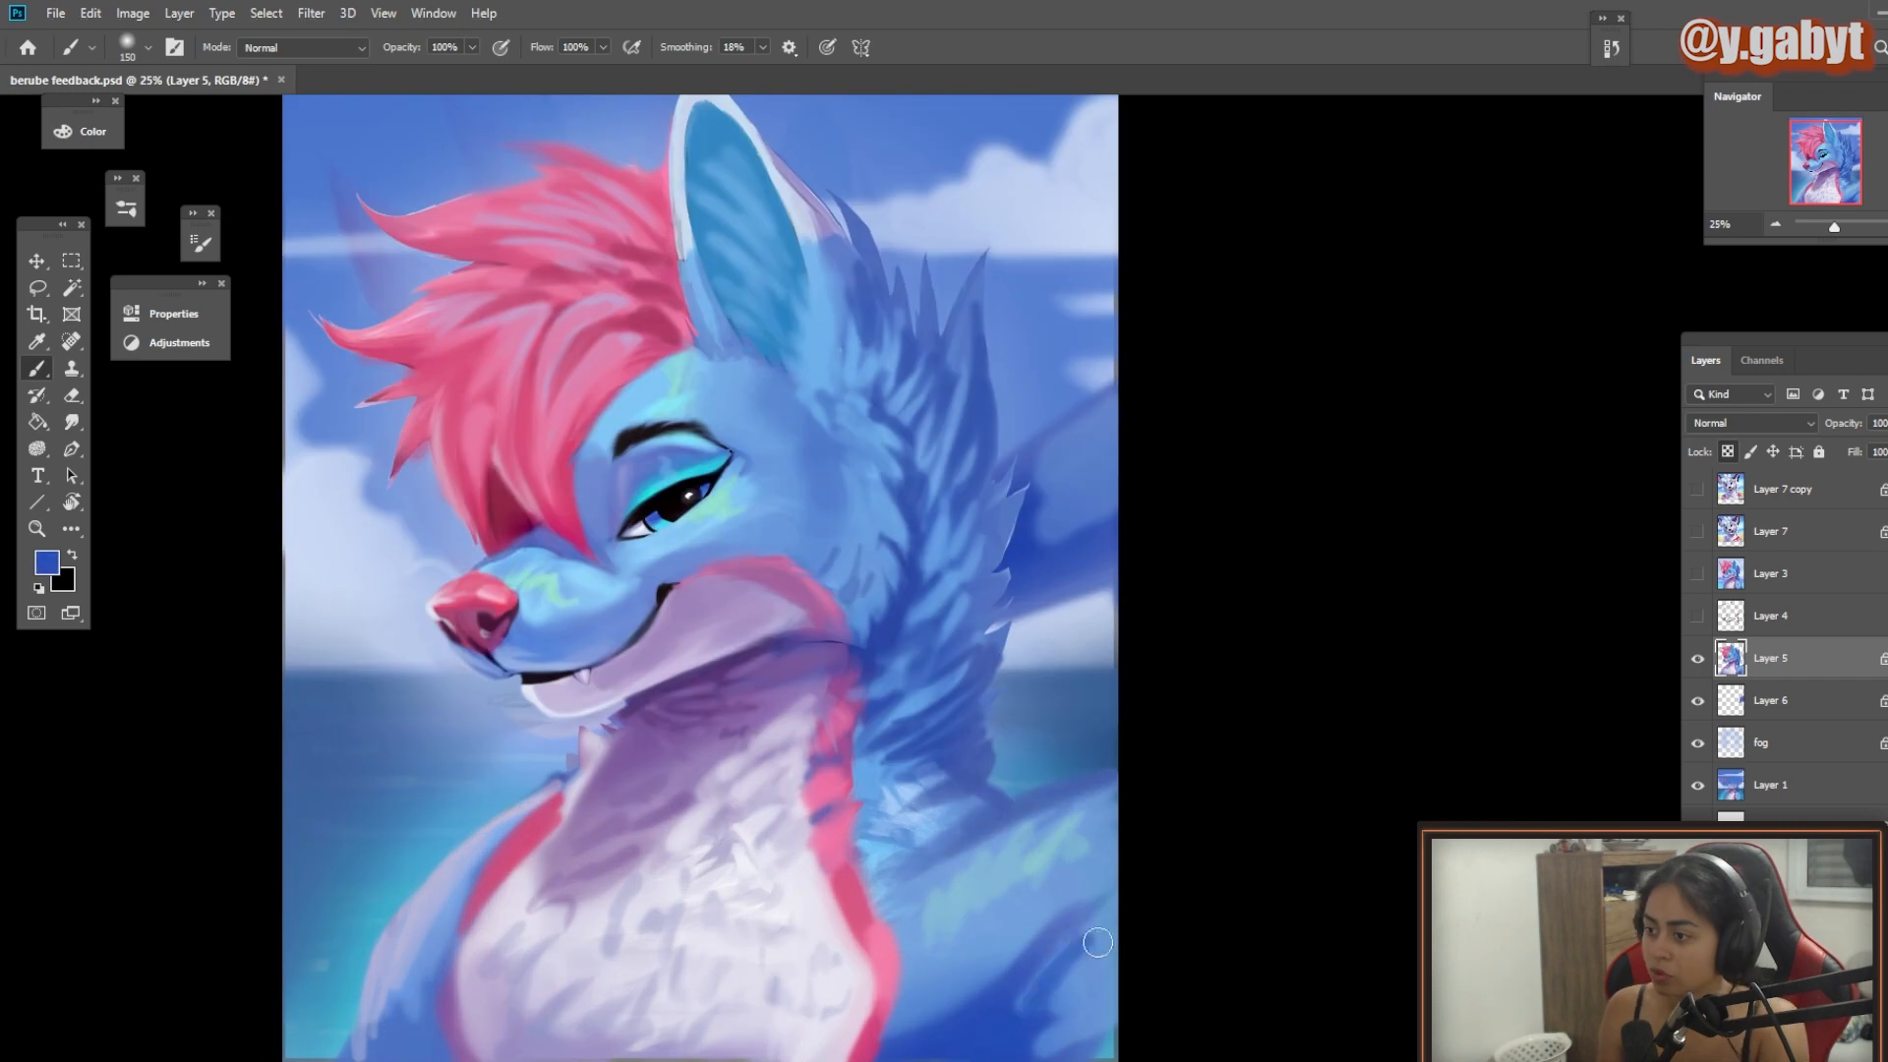
pyautogui.moveTo(1098, 942); pyautogui.dragTo(968, 998)
pyautogui.keyDown('alt'); pyautogui.click(1072, 945); pyautogui.keyUp('alt')
pyautogui.moveTo(1053, 1042)
pyautogui.mouseDown()
pyautogui.moveTo(1111, 939)
pyautogui.moveTo(914, 1008)
pyautogui.mouseUp()
# Step: Mix a bright light pink and paint glossy highlights on the fringe locks above the eye with a smaller brush
pyautogui.scroll(3, 871, 625)
pyautogui.keyDown('alt'); pyautogui.click(787, 527); pyautogui.keyUp('alt')
pyautogui.click(46, 563)
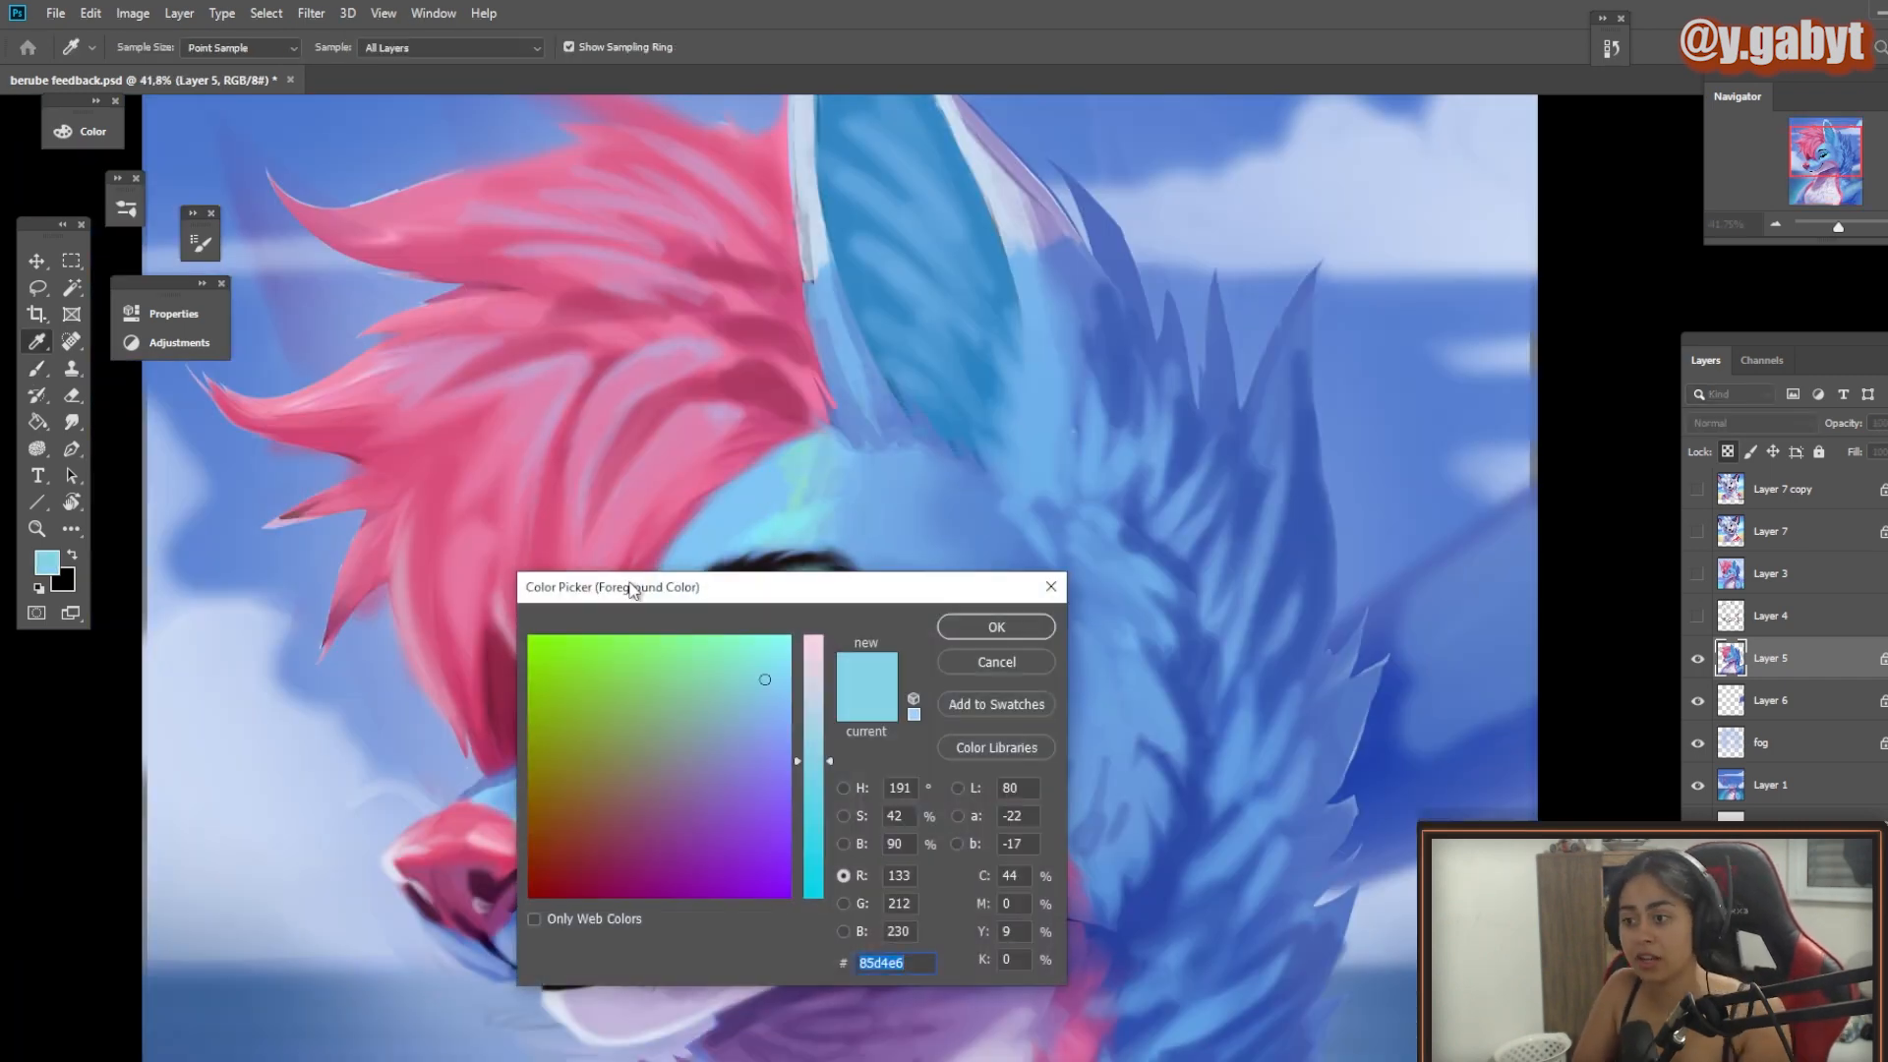
pyautogui.moveTo(632, 590); pyautogui.dragTo(430, 381)
pyautogui.click(489, 445)
pyautogui.click(476, 241)
pyautogui.moveTo(612, 468); pyautogui.dragTo(612, 426)
pyautogui.click(586, 540)
pyautogui.click(794, 417)
pyautogui.moveTo(730, 407)
pyautogui.mouseDown()
pyautogui.moveTo(646, 469)
pyautogui.moveTo(598, 592)
pyautogui.mouseUp()
pyautogui.press('[')
pyautogui.press('[')
pyautogui.press('[')
pyautogui.moveTo(657, 468); pyautogui.dragTo(614, 585)
pyautogui.moveTo(627, 384)
pyautogui.mouseDown()
pyautogui.moveTo(582, 609)
pyautogui.moveTo(577, 536)
pyautogui.mouseUp()
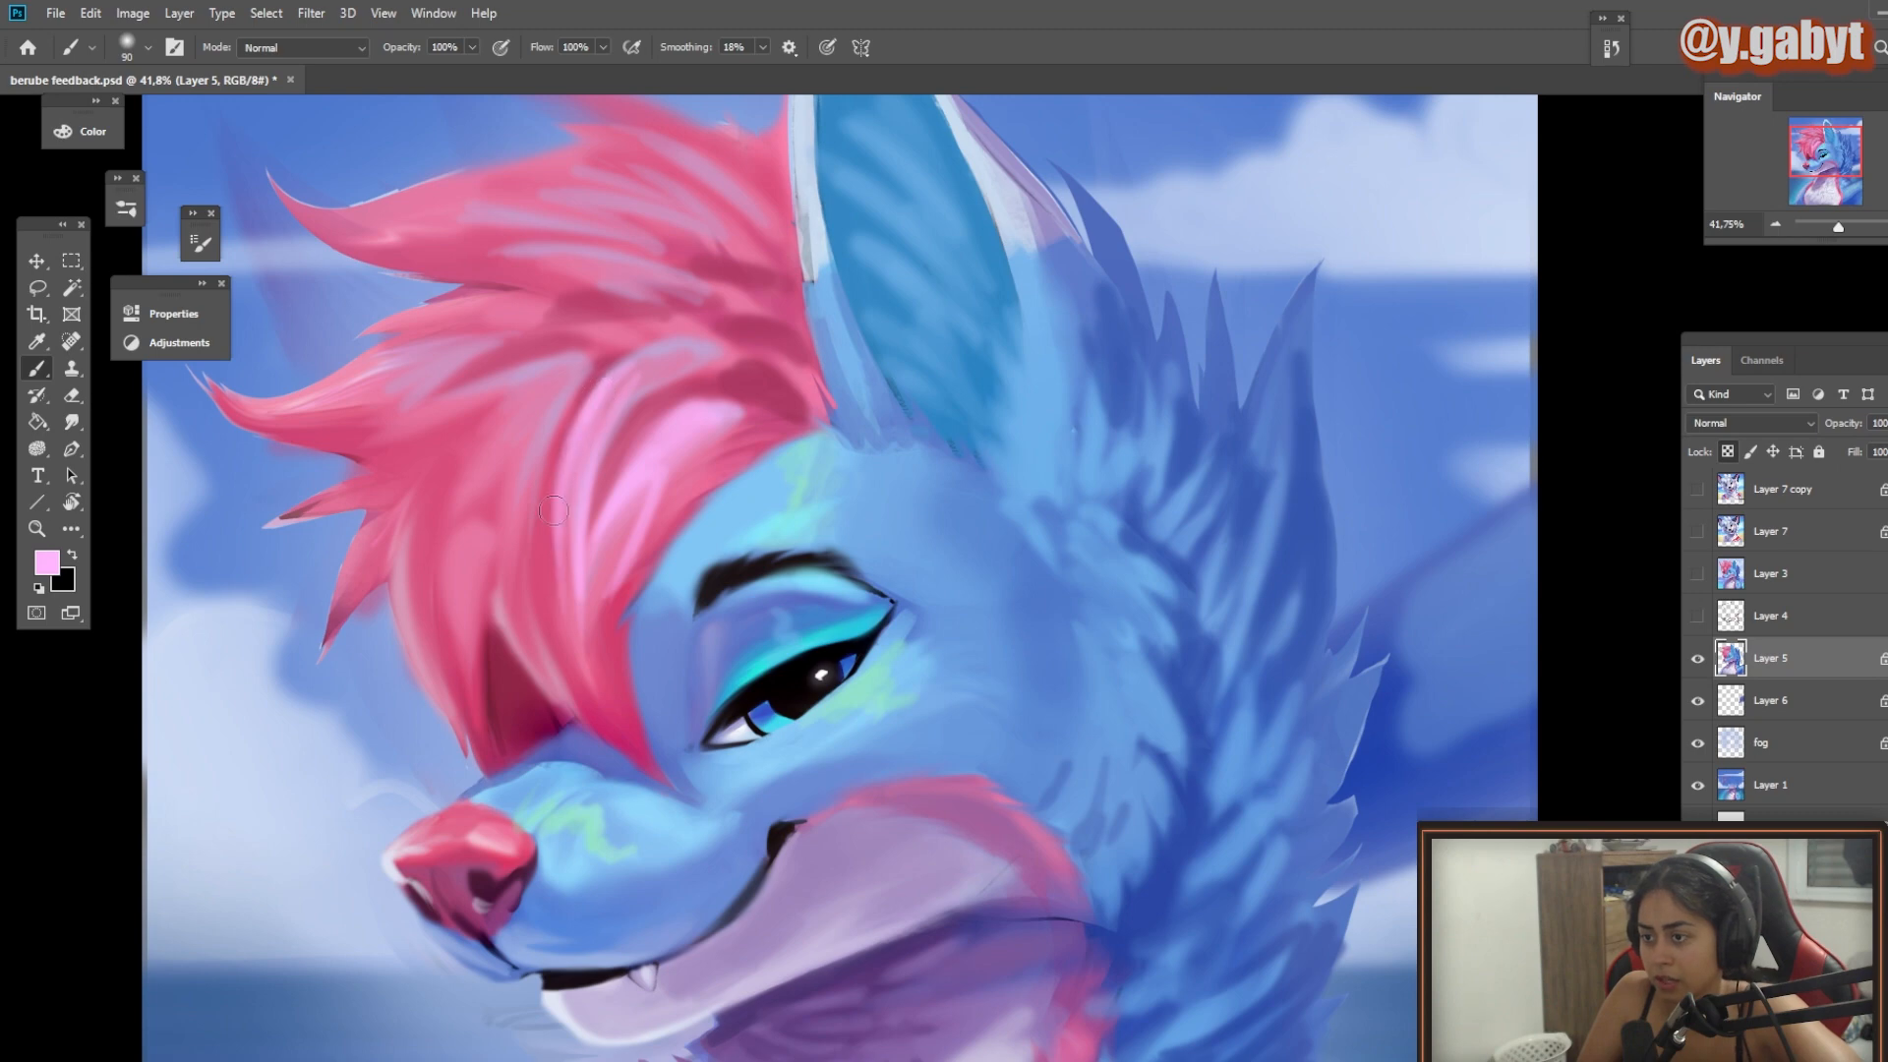
# Step: Extend the light pink highlights over the outer fringe and upper hair, and blend them with a sampled hair tone
pyautogui.moveTo(549, 423); pyautogui.dragTo(526, 598)
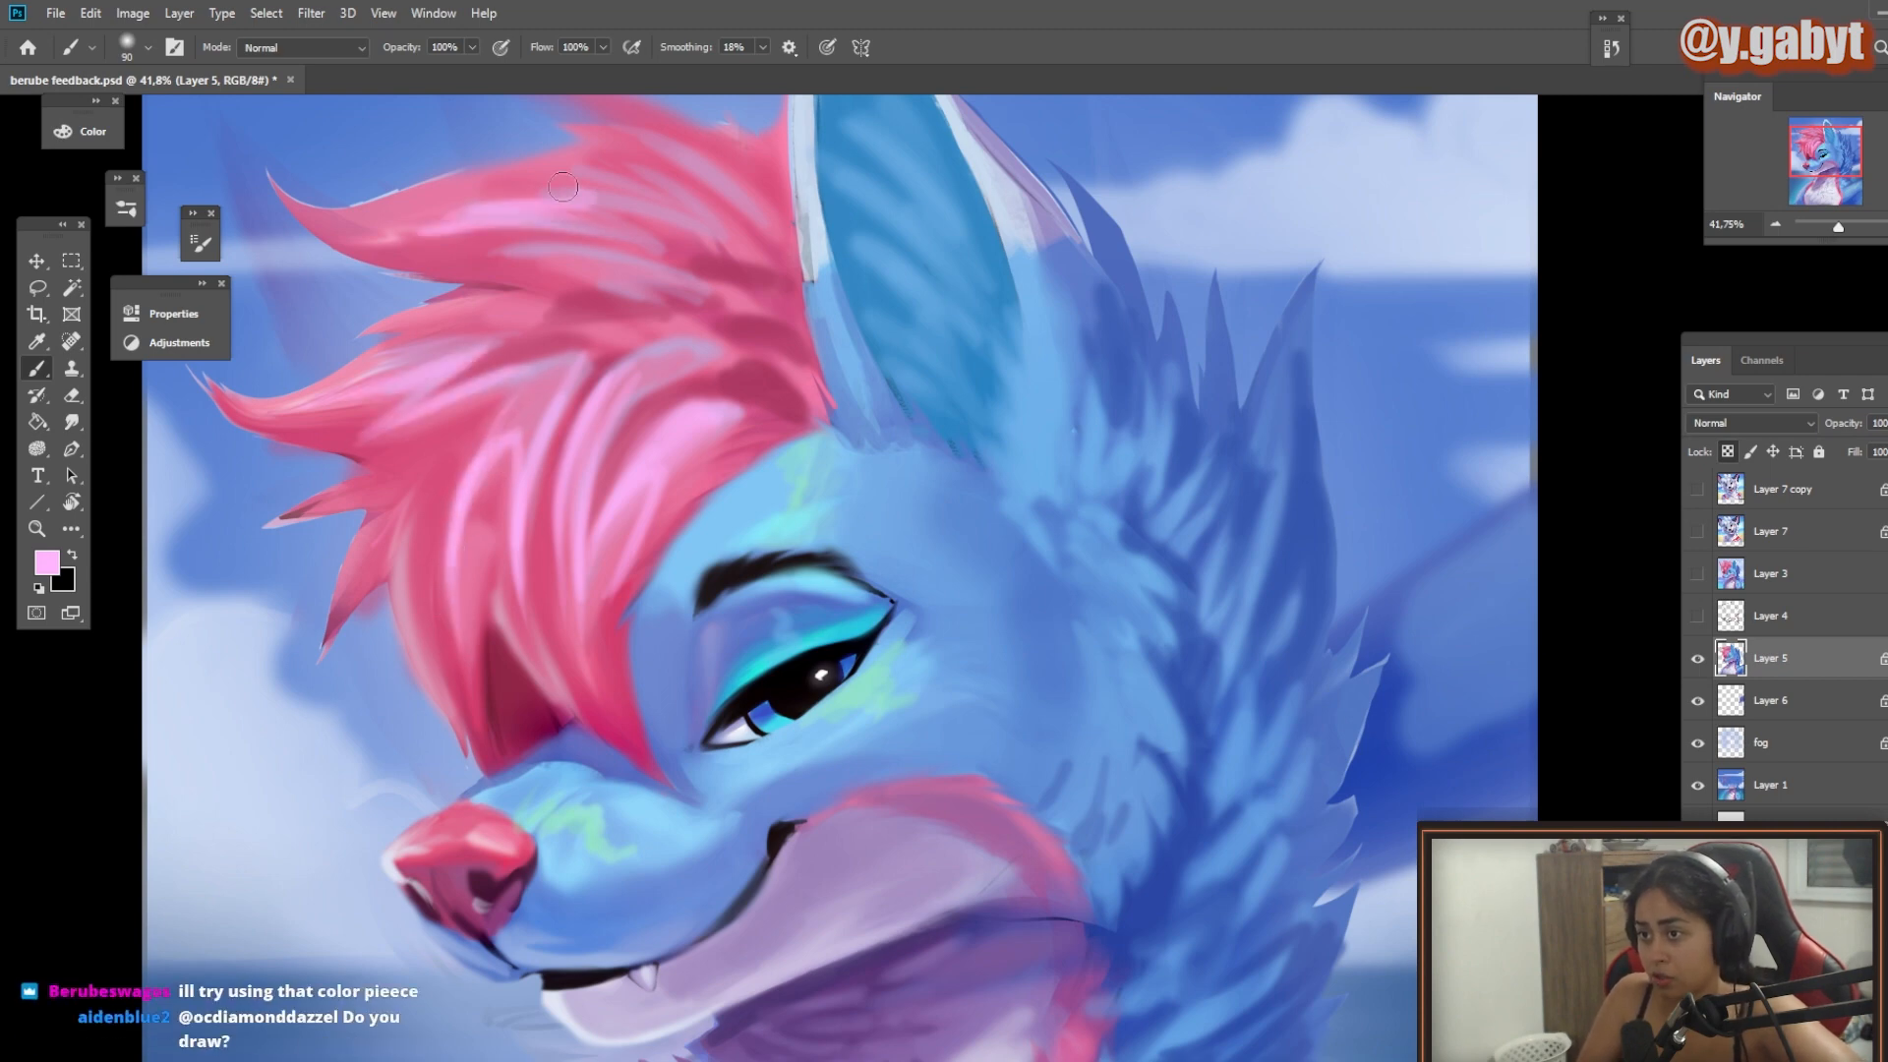
pyautogui.scroll(-2, 580, 457)
pyautogui.keyDown('alt'); pyautogui.click(590, 462); pyautogui.keyUp('alt')
pyautogui.moveTo(563, 385); pyautogui.dragTo(532, 480)
pyautogui.scroll(-2, 528, 607)
# Step: Shade the outer side of the hair with sampled dark crimson and a soft brush at size 1700
pyautogui.keyDown('alt'); pyautogui.click(532, 639); pyautogui.keyUp('alt')
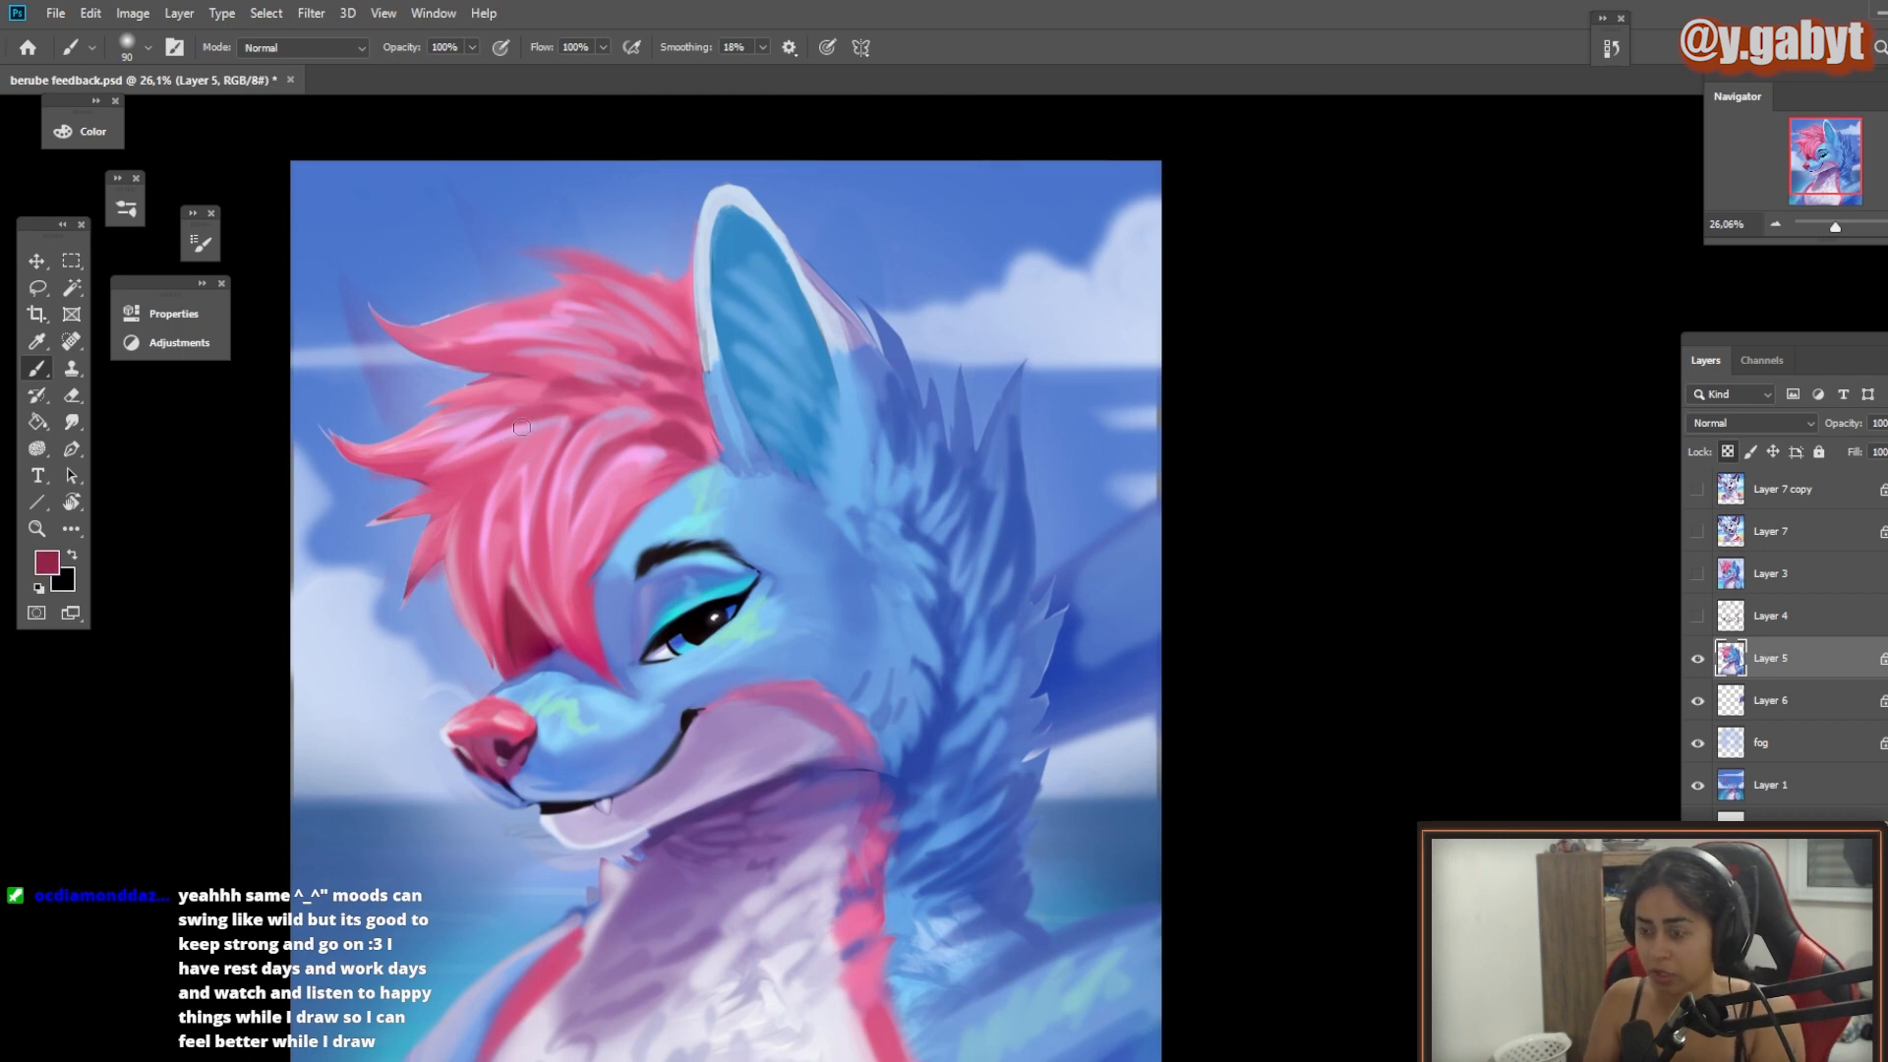
pyautogui.press(']')
pyautogui.press(']')
pyautogui.press(']')
pyautogui.press(']')
pyautogui.press(']')
pyautogui.press(']')
pyautogui.press(']')
pyautogui.press(']')
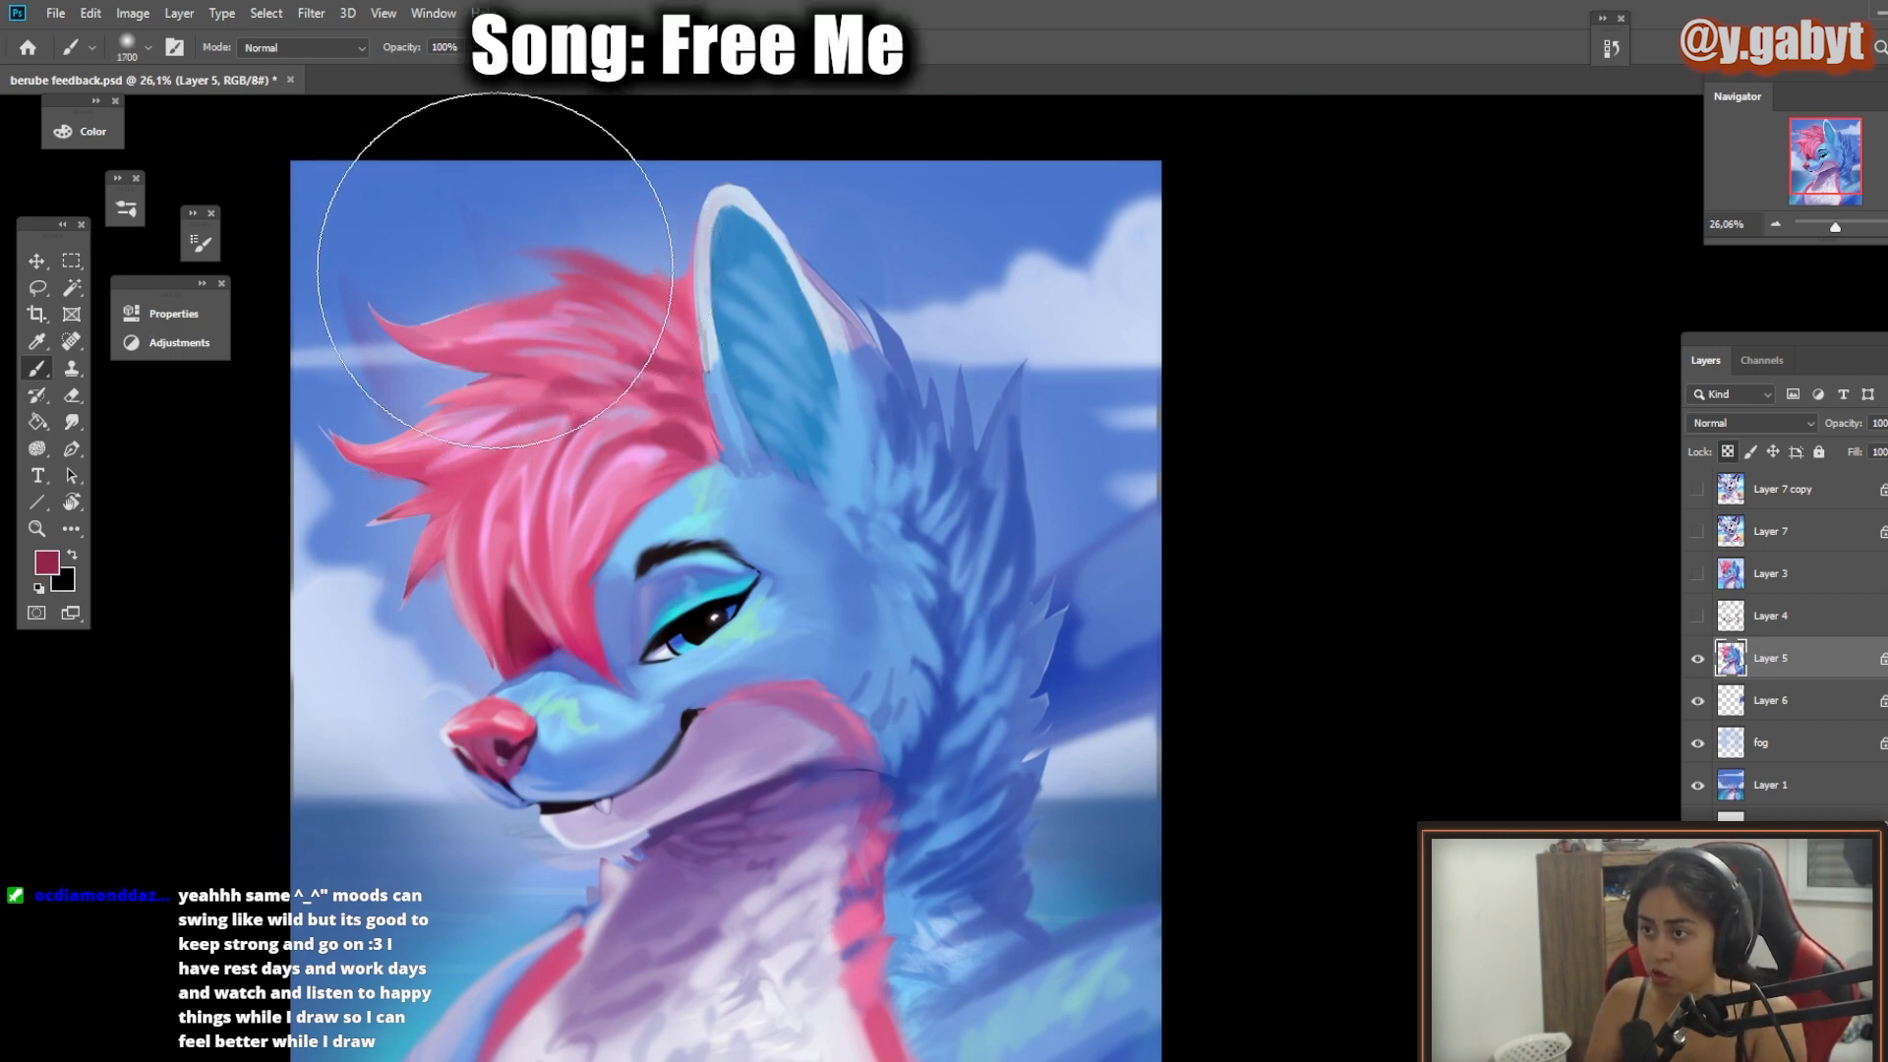
pyautogui.moveTo(495, 258)
pyautogui.mouseDown()
pyautogui.moveTo(288, 416)
pyautogui.moveTo(541, 254)
pyautogui.moveTo(344, 413)
pyautogui.moveTo(574, 235)
pyautogui.mouseUp()
# Step: Tint the outer hair tips blue, using sampled sky blue and darker blues mixed from it
pyautogui.scroll(2, 540, 510)
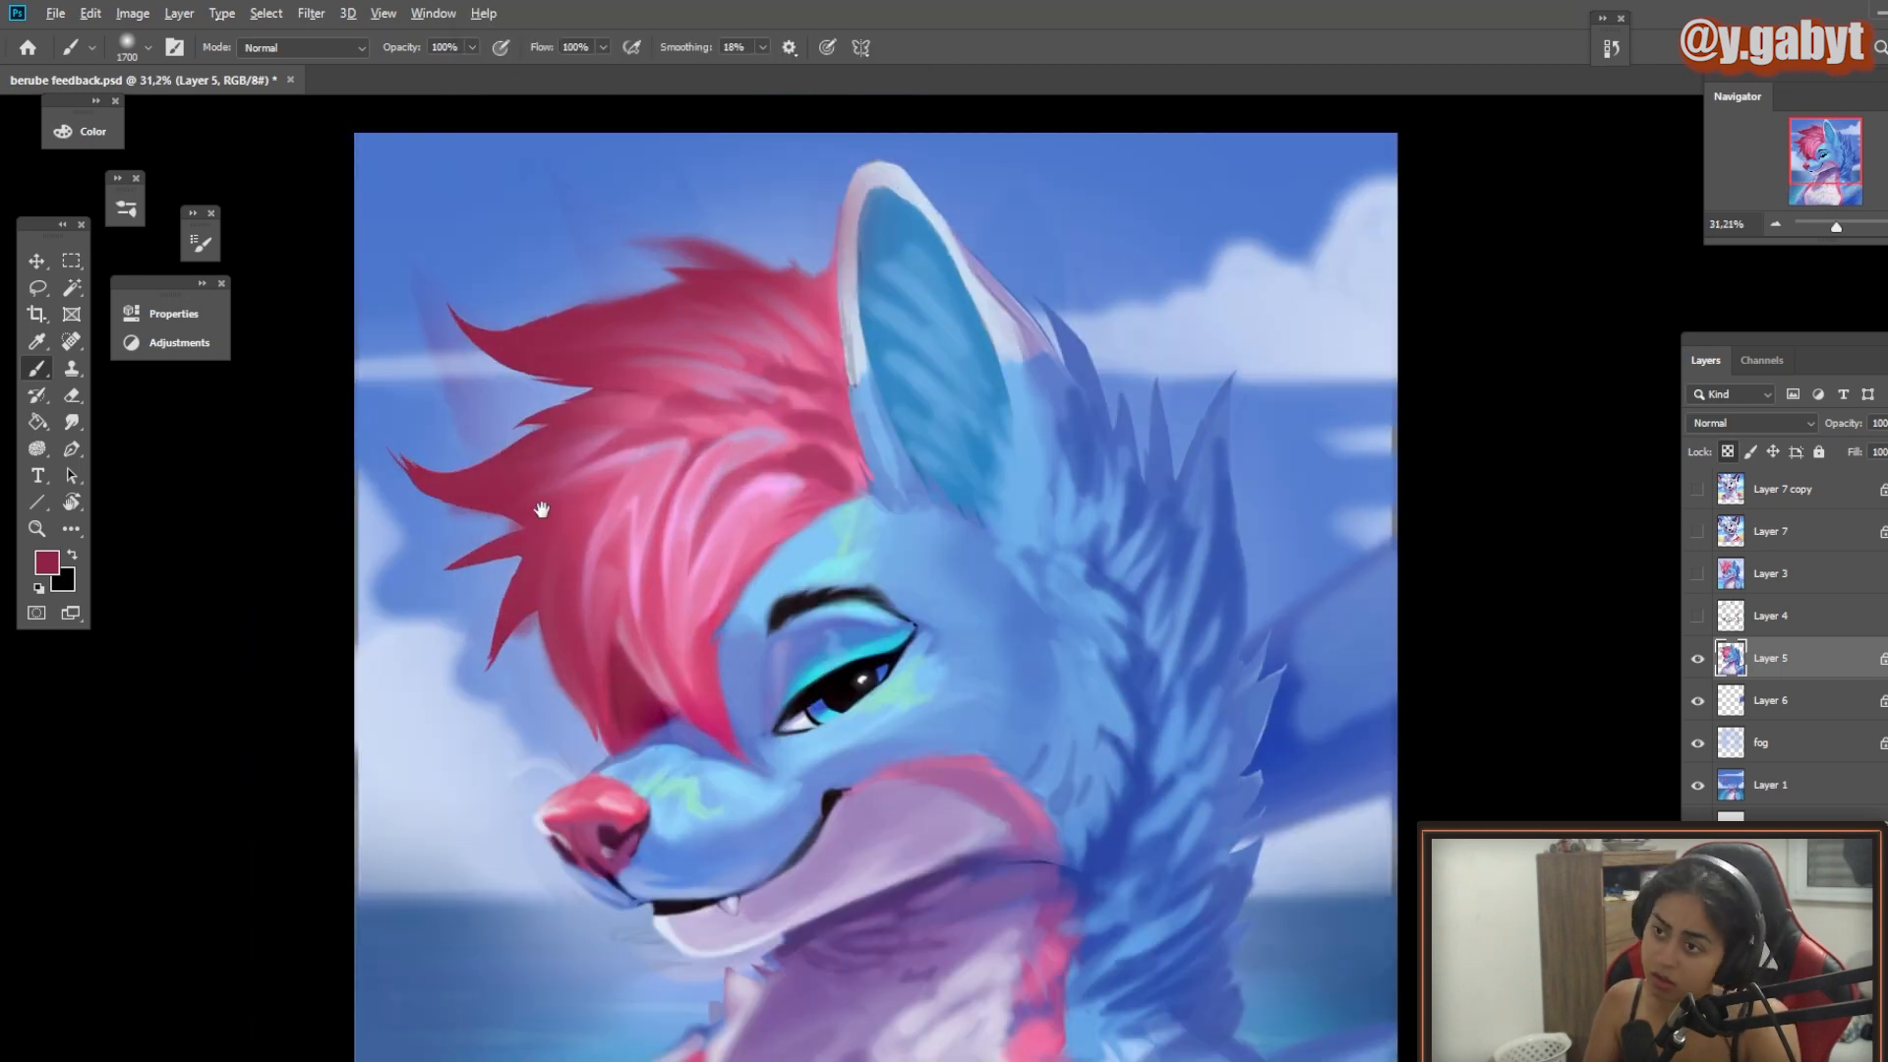
pyautogui.keyDown('alt'); pyautogui.click(393, 379); pyautogui.keyUp('alt')
pyautogui.moveTo(497, 325)
pyautogui.mouseDown()
pyautogui.moveTo(679, 270)
pyautogui.moveTo(541, 315)
pyautogui.mouseUp()
pyautogui.moveTo(423, 458)
pyautogui.mouseDown()
pyautogui.moveTo(541, 481)
pyautogui.moveTo(452, 565)
pyautogui.mouseUp()
pyautogui.moveTo(541, 560); pyautogui.dragTo(590, 728)
pyautogui.click(48, 573)
pyautogui.click(417, 640)
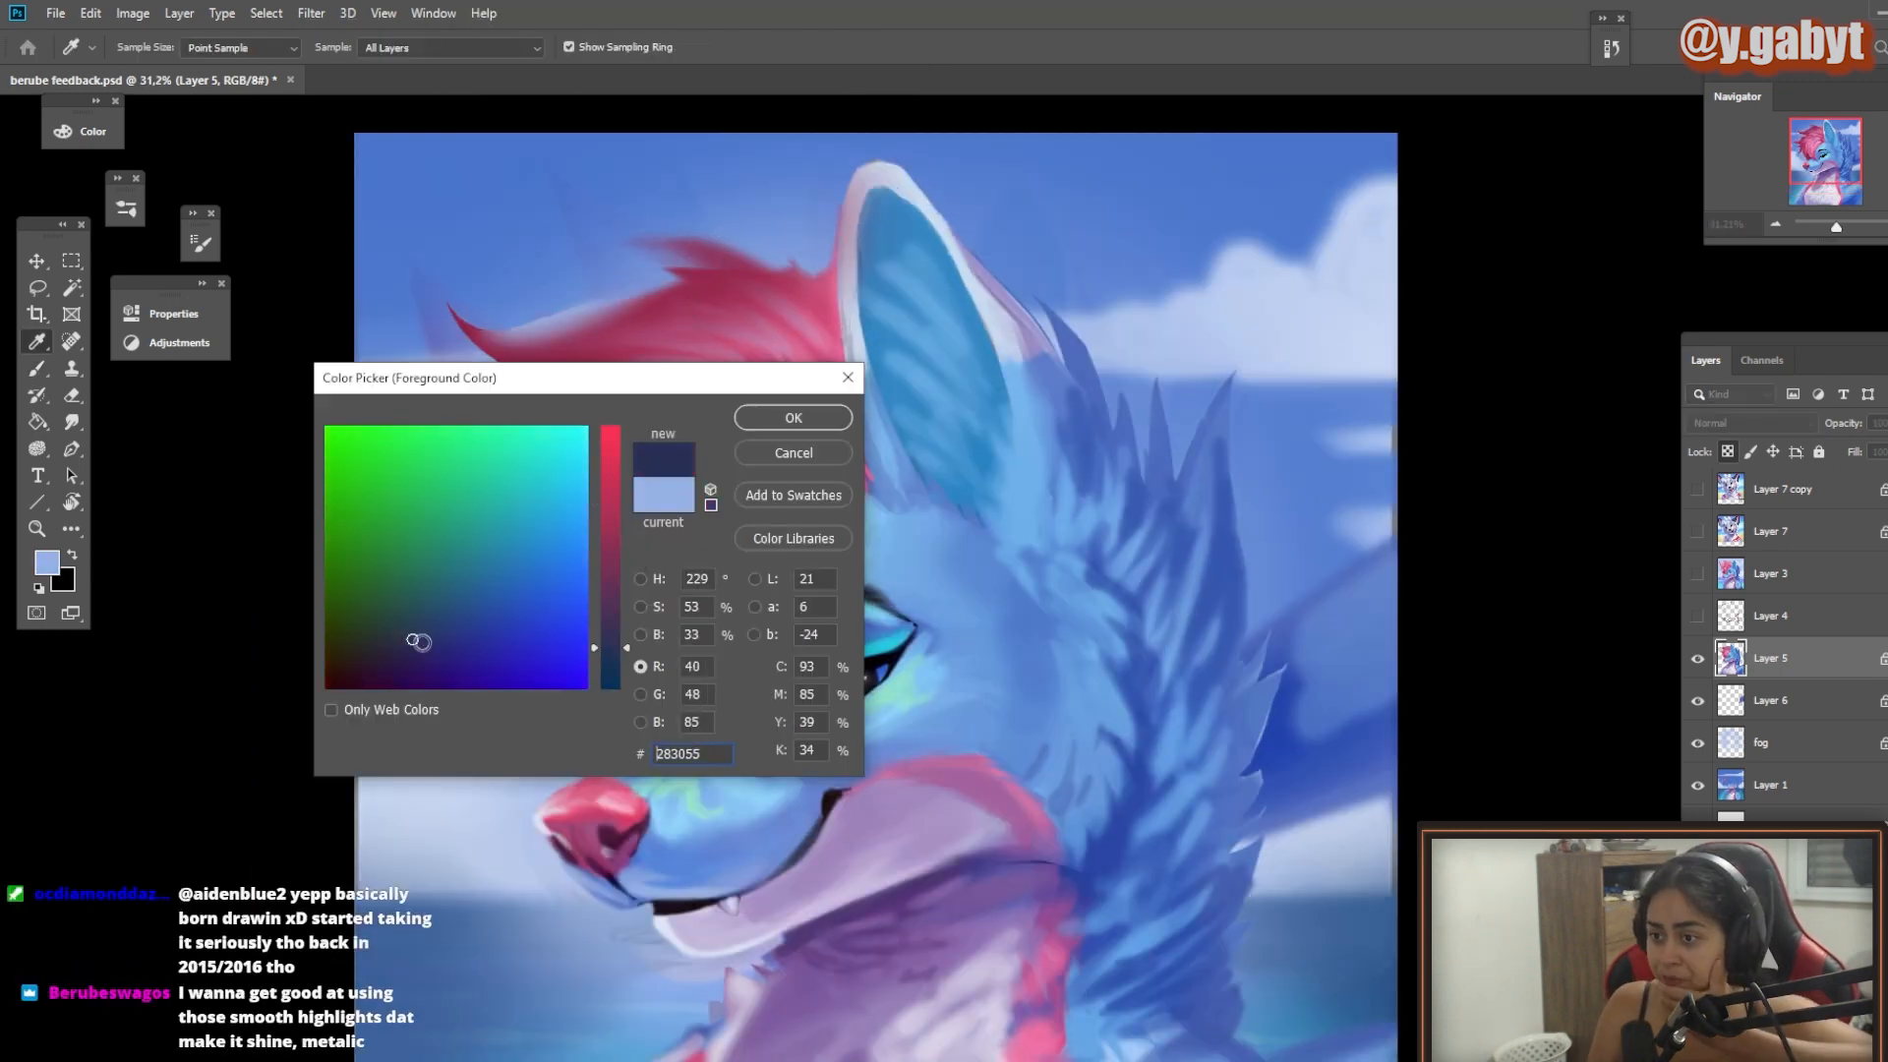
pyautogui.click(793, 417)
pyautogui.moveTo(644, 303)
pyautogui.mouseDown()
pyautogui.moveTo(507, 359)
pyautogui.moveTo(512, 339)
pyautogui.mouseUp()
pyautogui.click(48, 567)
pyautogui.click(502, 588)
pyautogui.click(793, 417)
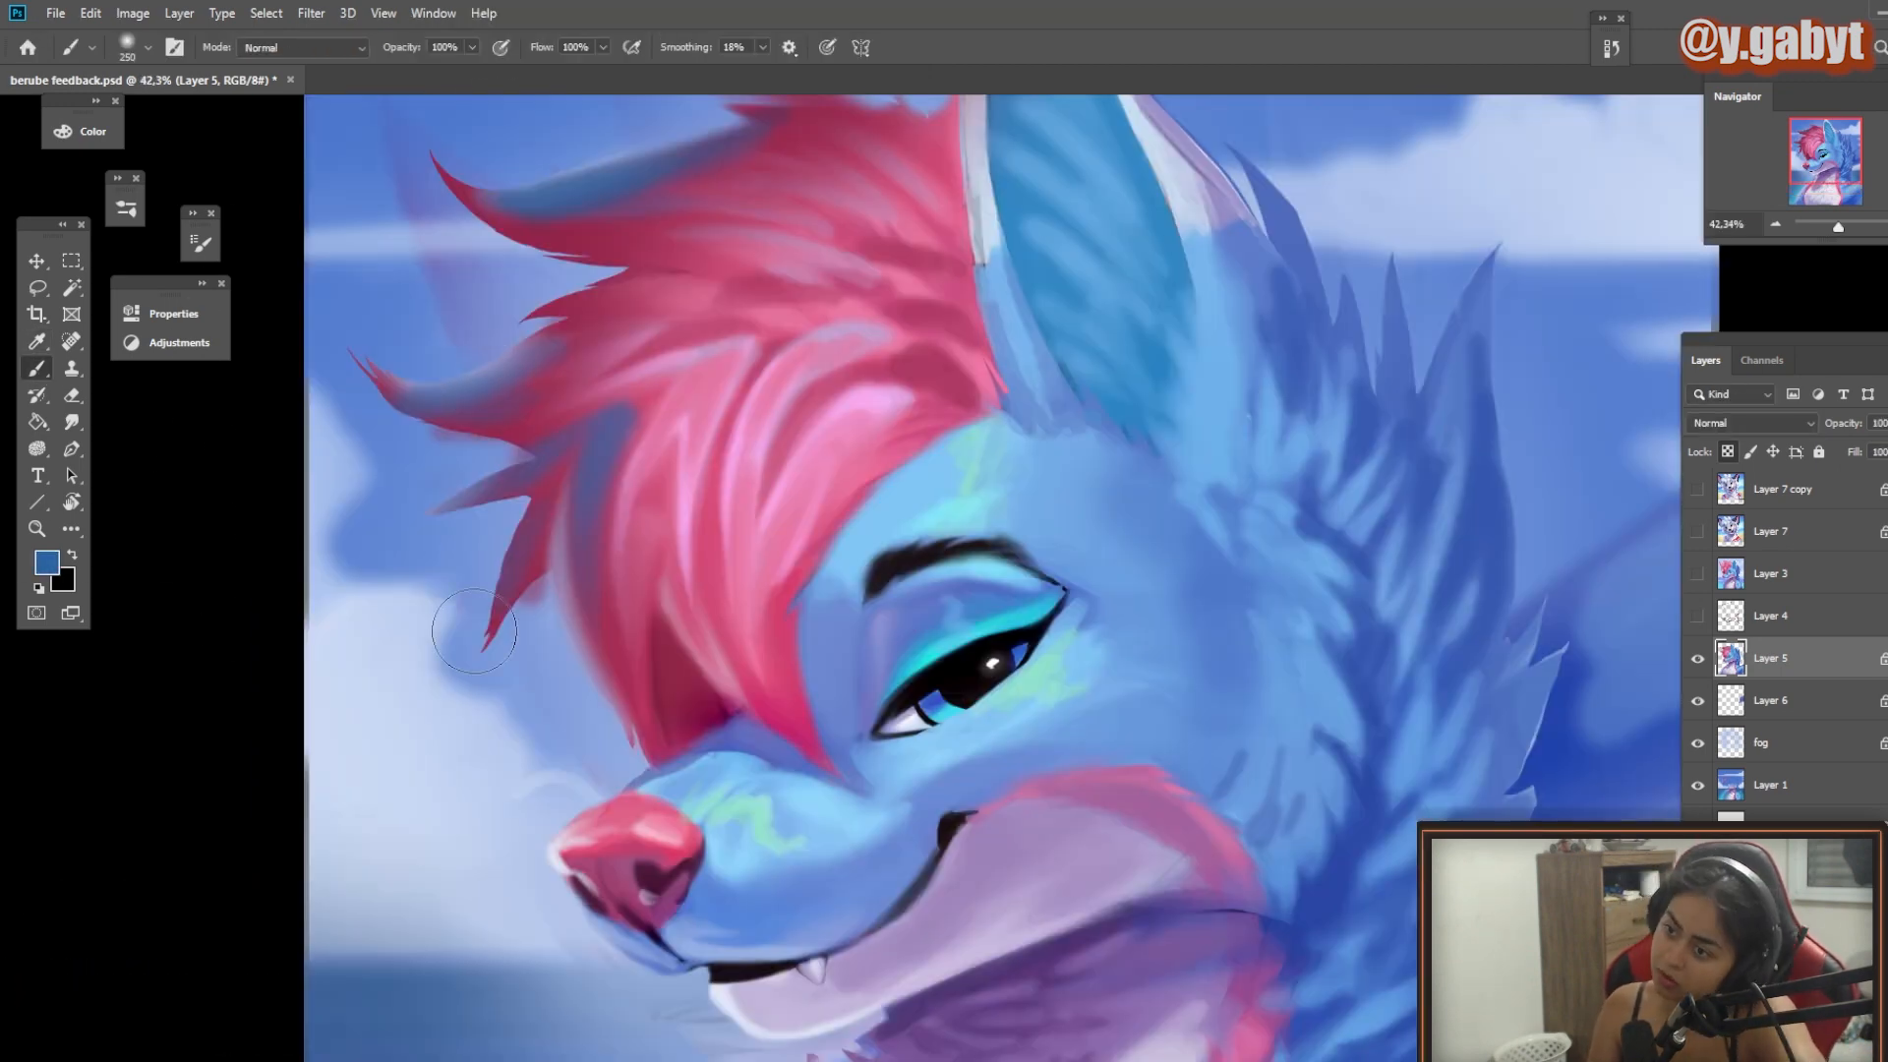
# Step: Set the brush to Color Dodge mode at 30% opacity
pyautogui.scroll(-2, 864, 126)
pyautogui.click(300, 47)
pyautogui.click(317, 275)
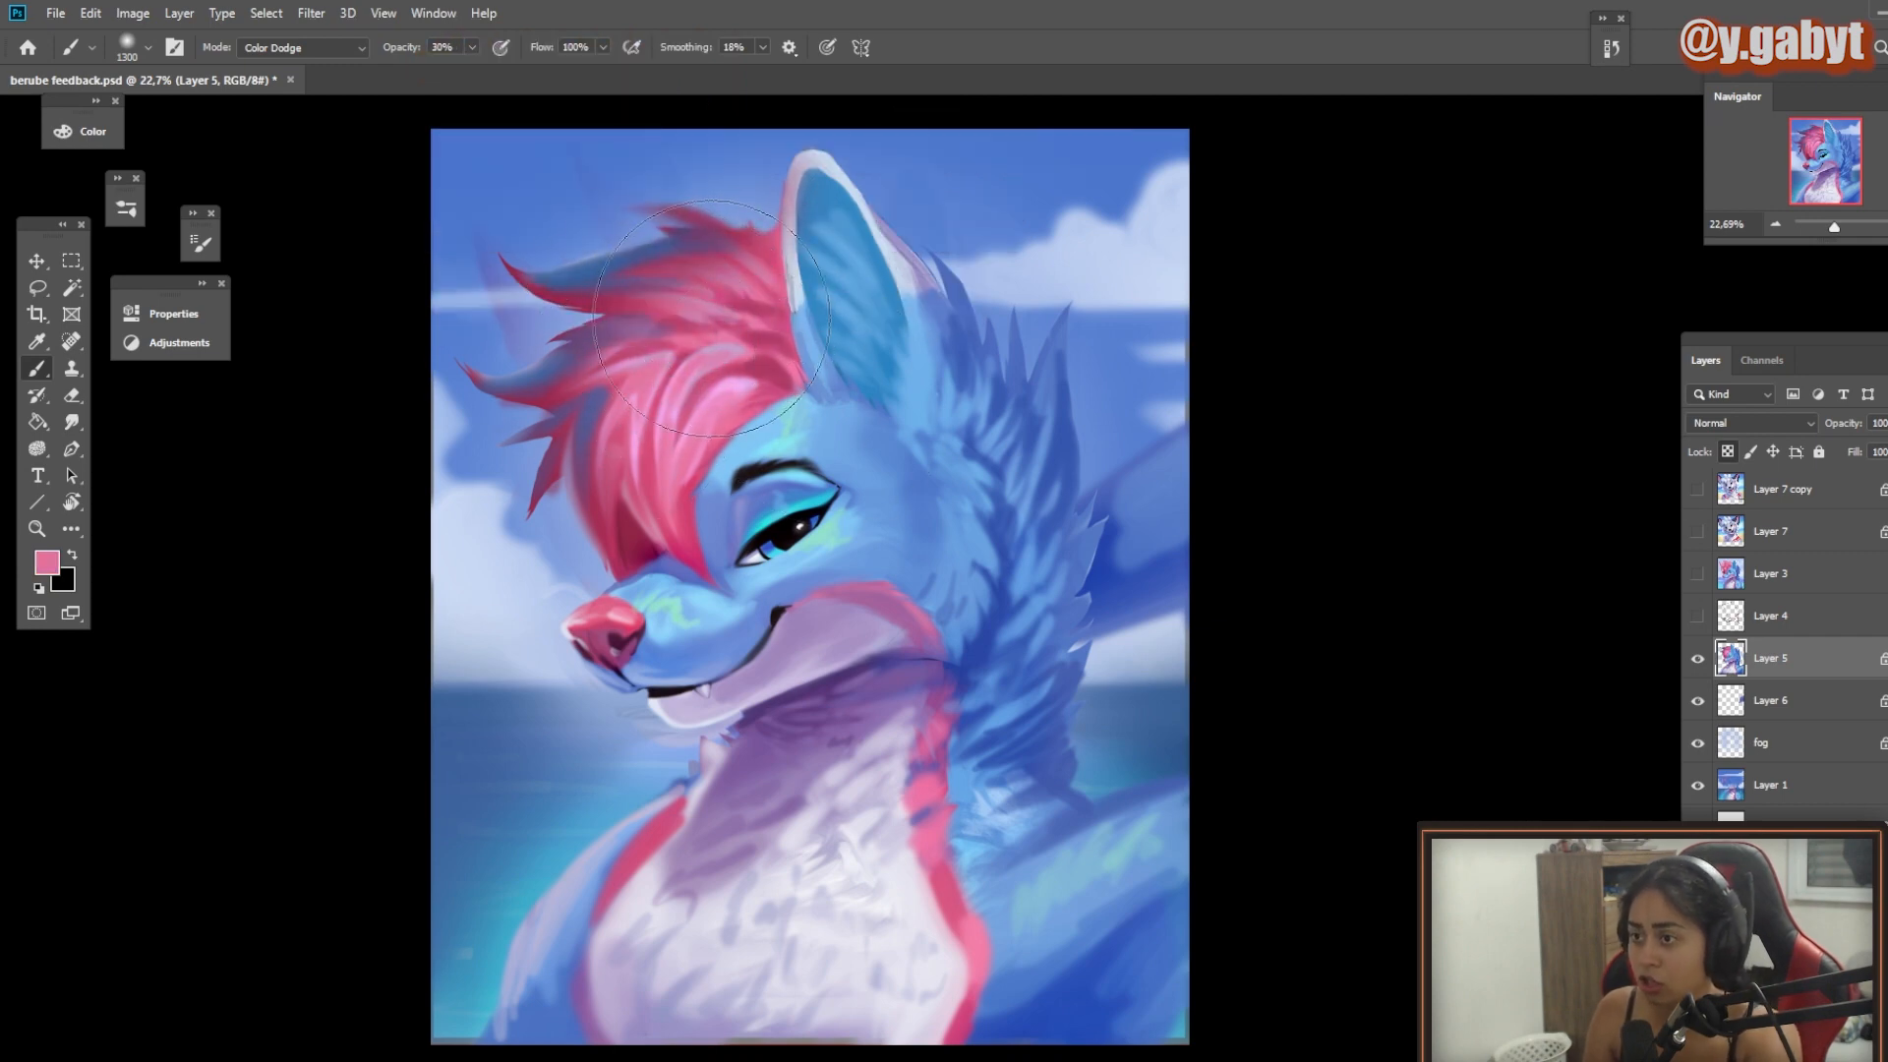
# Step: Try soft pink Color Dodge glows over the hair and forehead
pyautogui.moveTo(712, 319); pyautogui.dragTo(629, 273)
pyautogui.hotkey('ctrl', 'z')
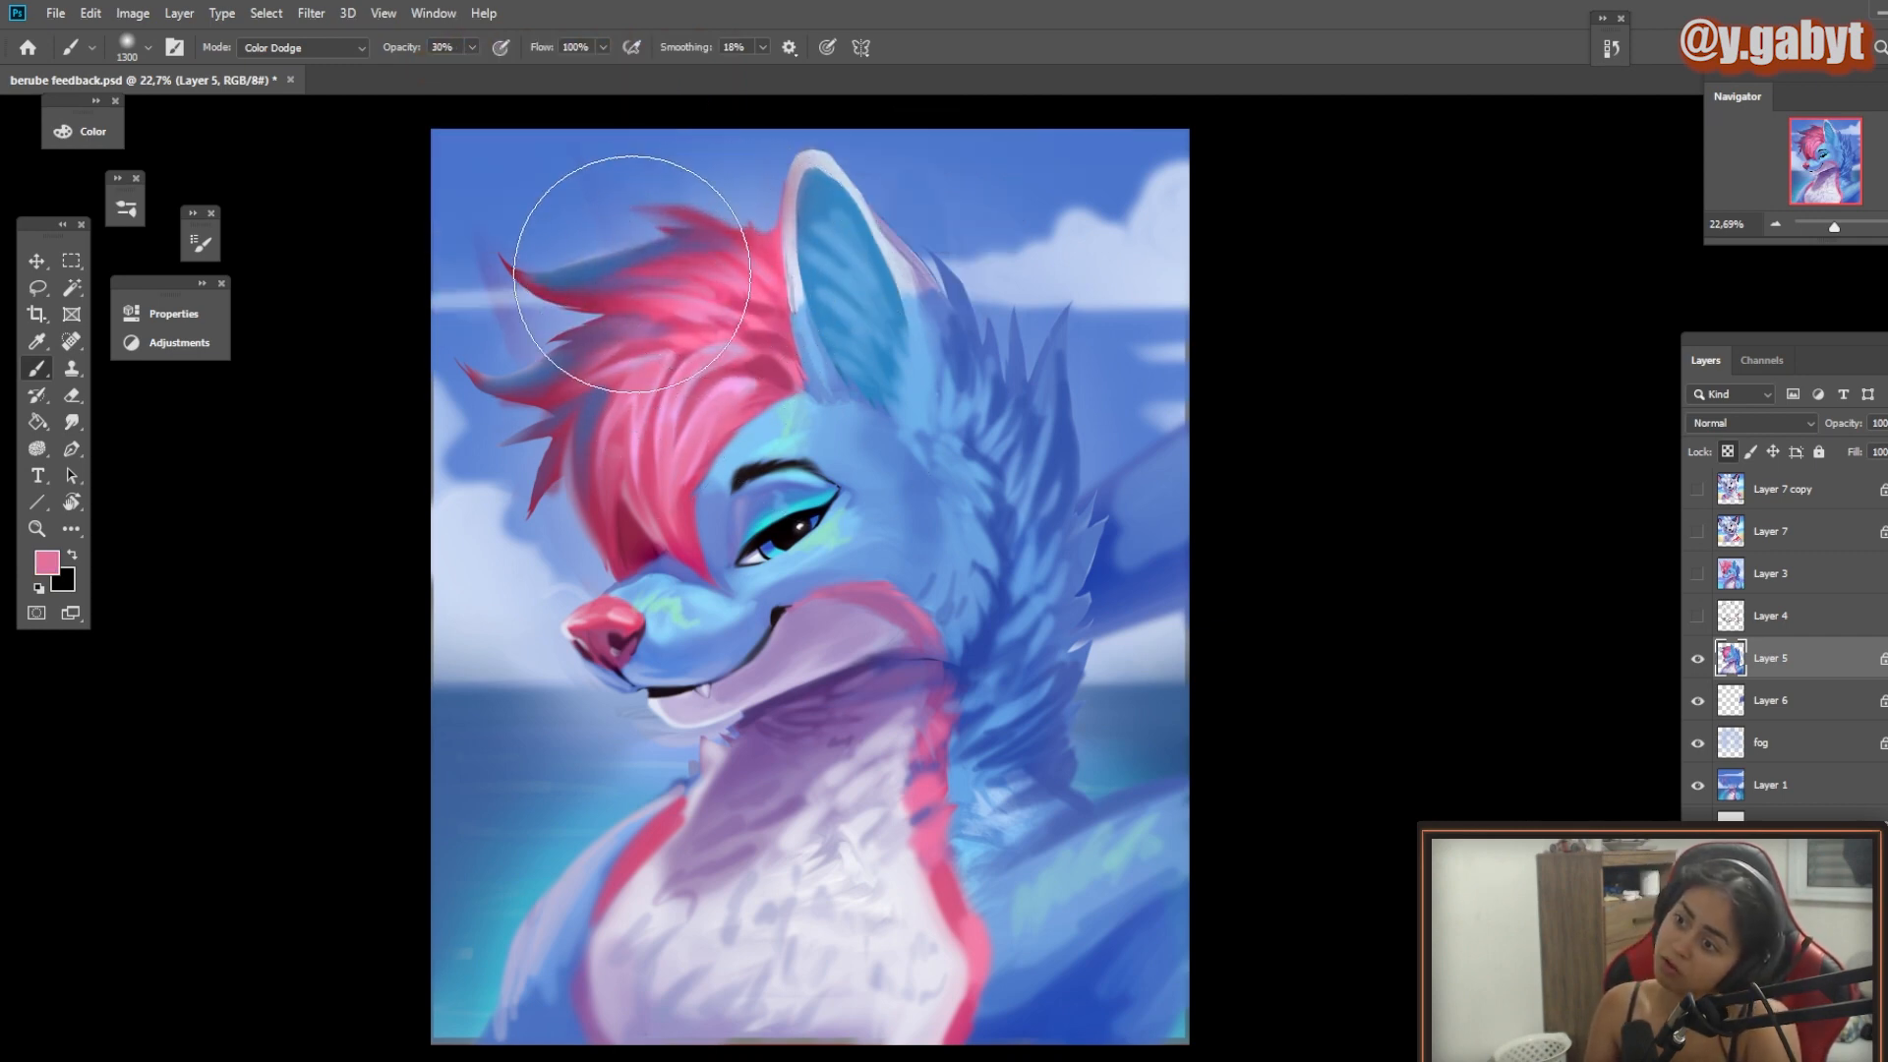
pyautogui.hotkey('ctrl', 'z')
pyautogui.click(772, 433)
pyautogui.hotkey('ctrl', 'z')
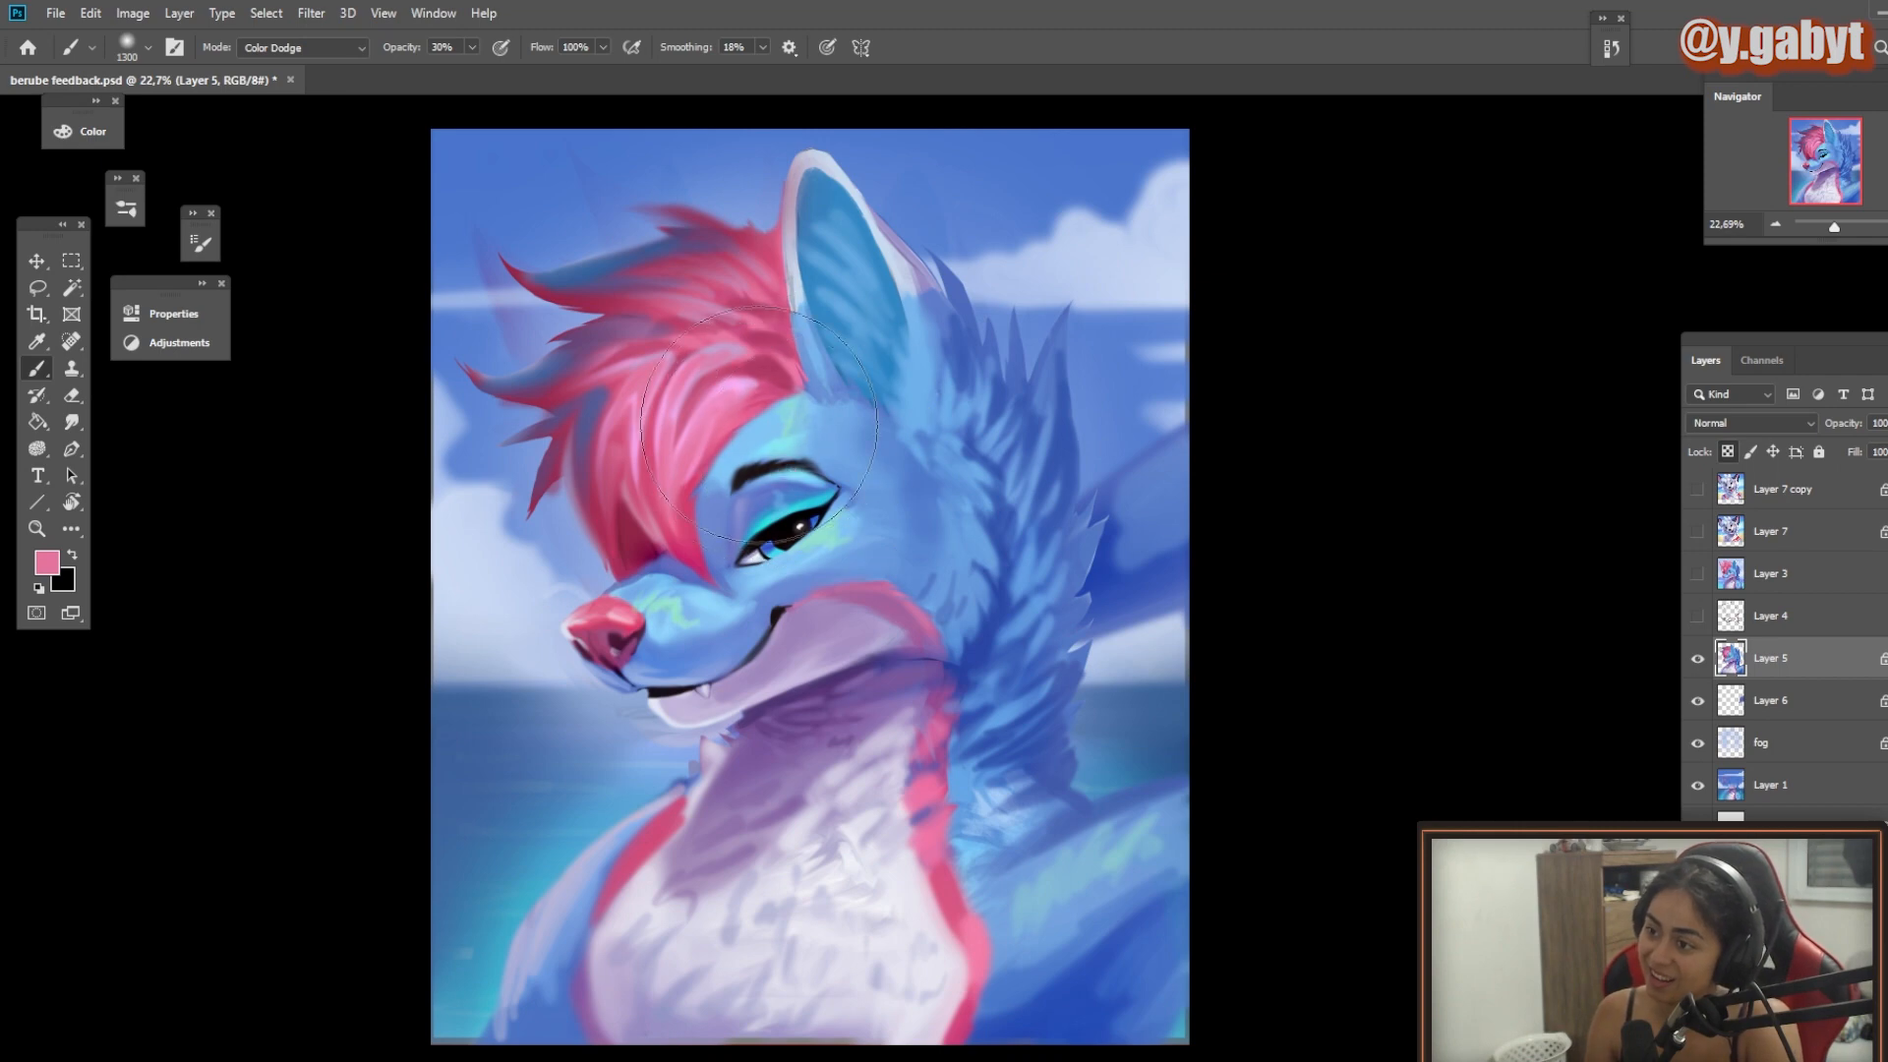
pyautogui.click(788, 413)
pyautogui.hotkey('ctrl', 'z')
pyautogui.click(790, 401)
pyautogui.moveTo(811, 388)
pyautogui.mouseDown()
pyautogui.moveTo(710, 390)
pyautogui.moveTo(858, 375)
pyautogui.moveTo(810, 396)
pyautogui.mouseUp()
pyautogui.hotkey('ctrl', 'z')
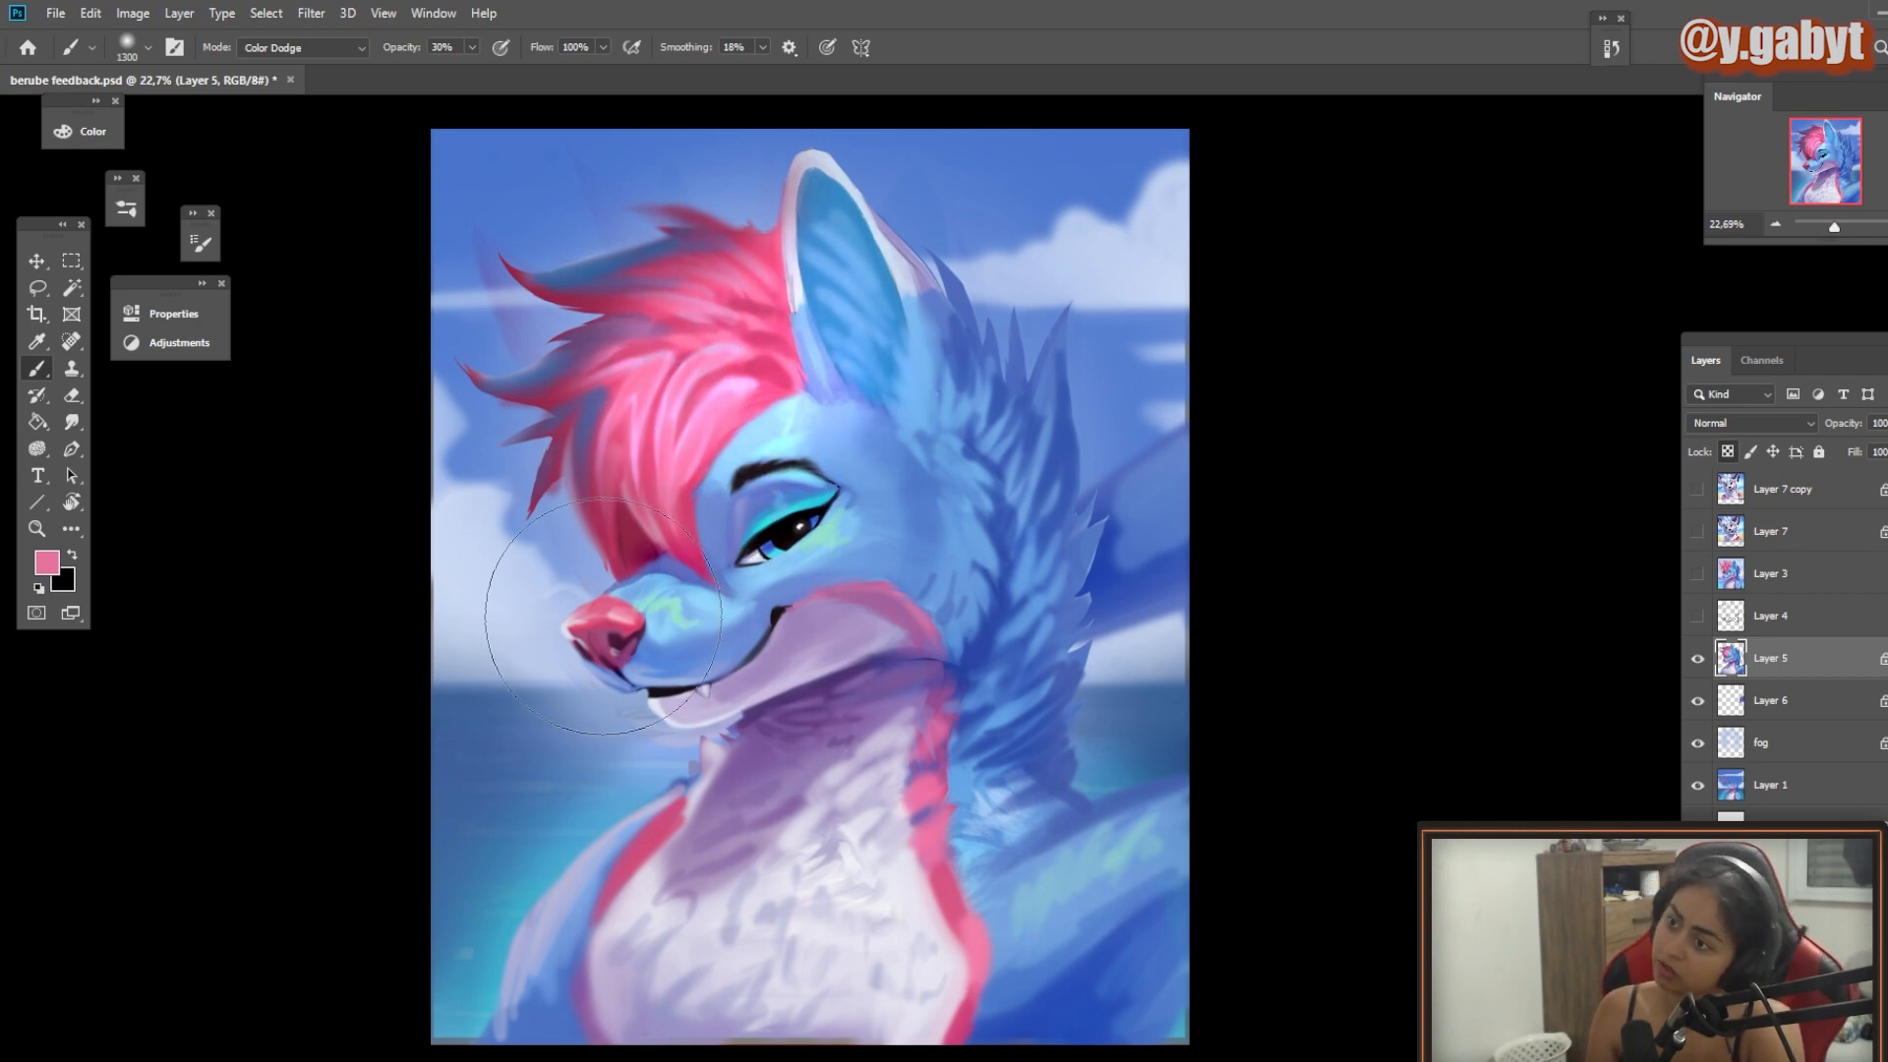
pyautogui.hotkey('ctrl', 'z')
# Step: Glaze soft pink Color Dodge light over the muzzle, cheek, chest and hair, reducing the brush to size 1100
pyautogui.moveTo(607, 611); pyautogui.dragTo(654, 602)
pyautogui.moveTo(806, 536); pyautogui.dragTo(821, 423)
pyautogui.moveTo(729, 787); pyautogui.dragTo(703, 700)
pyautogui.press('[')
pyautogui.press('[')
pyautogui.moveTo(848, 824)
pyautogui.mouseDown()
pyautogui.moveTo(761, 822)
pyautogui.moveTo(854, 762)
pyautogui.mouseUp()
pyautogui.moveTo(1142, 354); pyautogui.dragTo(1100, 418)
pyautogui.hotkey('shift', 'alt', 'n')
pyautogui.moveTo(629, 192); pyautogui.dragTo(591, 251)
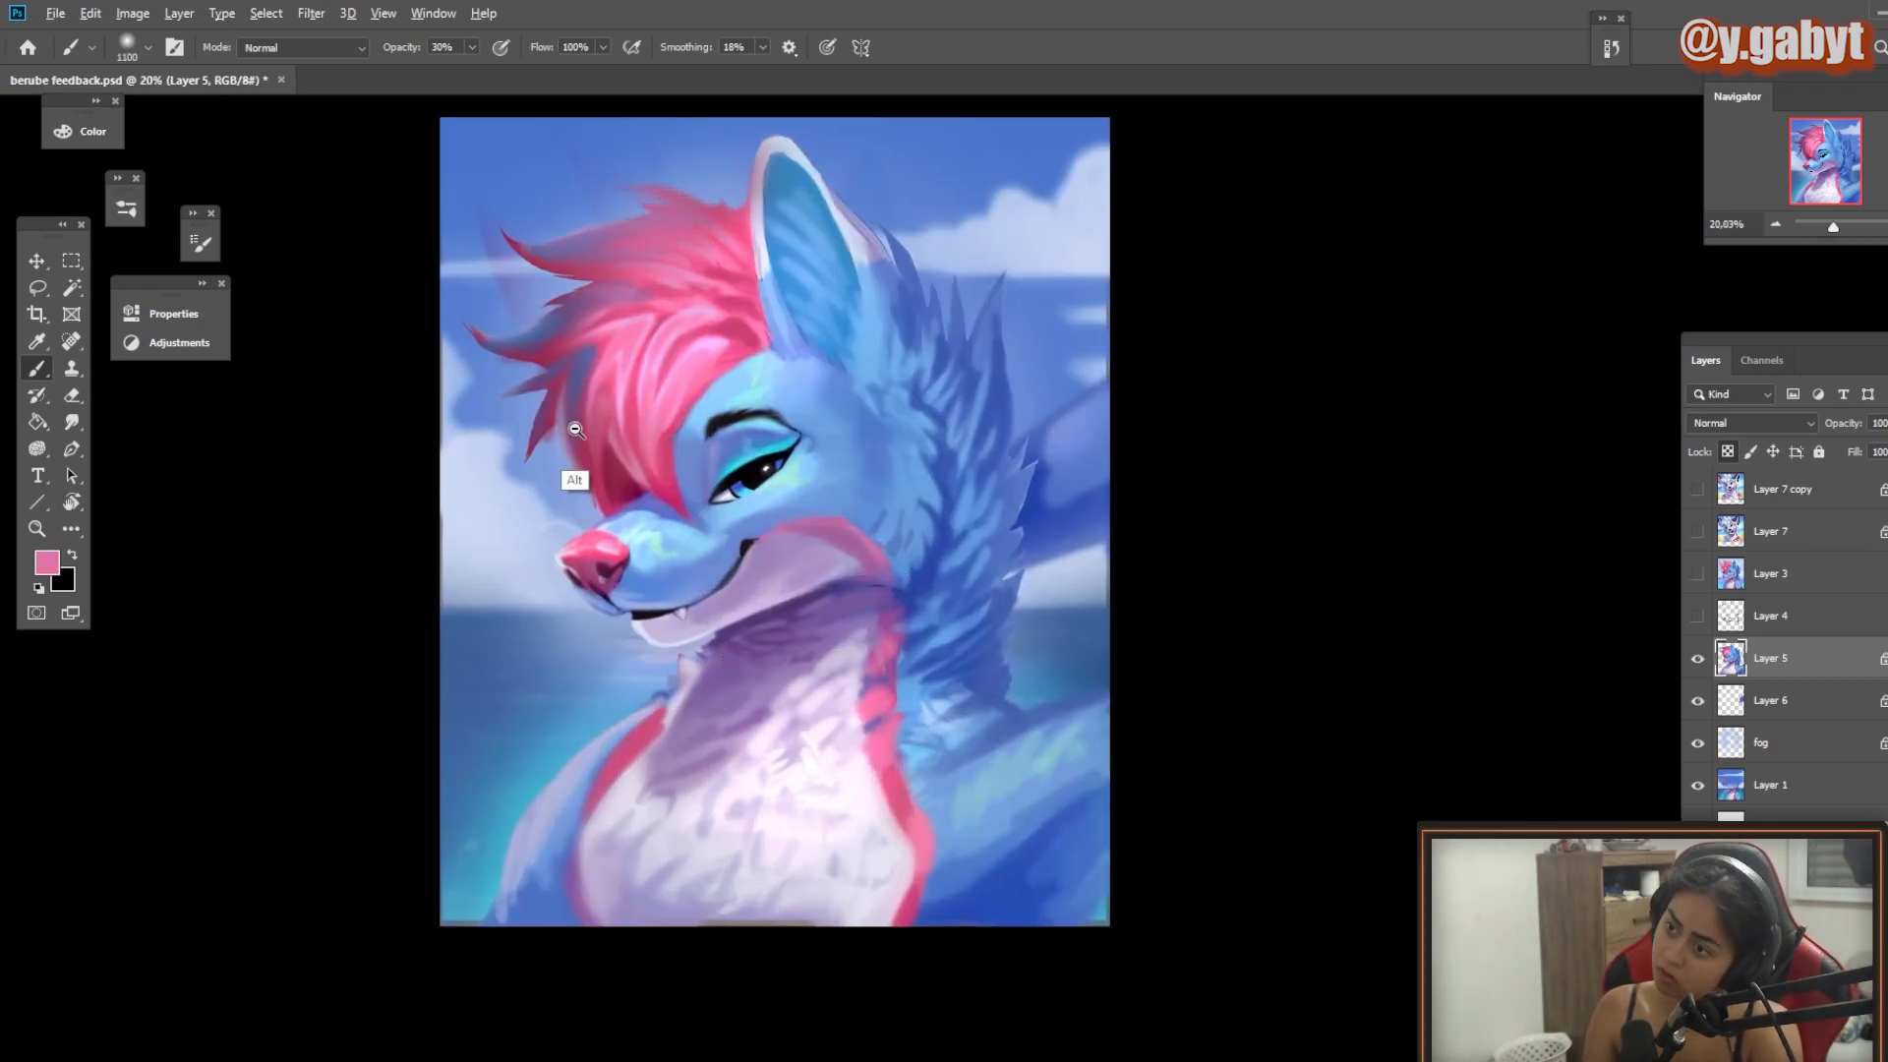
# Step: Paint over the sky around the hair's outer edge on Layer 1 with sampled sky blue in Normal mode at 100% opacity
pyautogui.moveTo(575, 430); pyautogui.dragTo(605, 429)
pyautogui.keyDown('alt'); pyautogui.click(443, 423); pyautogui.keyUp('alt')
pyautogui.press('0')
pyautogui.moveTo(541, 596)
pyautogui.mouseDown()
pyautogui.moveTo(409, 573)
pyautogui.moveTo(507, 580)
pyautogui.mouseUp()
pyautogui.click(1770, 785)
pyautogui.keyDown('alt'); pyautogui.click(521, 236); pyautogui.keyUp('alt')
pyautogui.moveTo(580, 231); pyautogui.dragTo(491, 295)
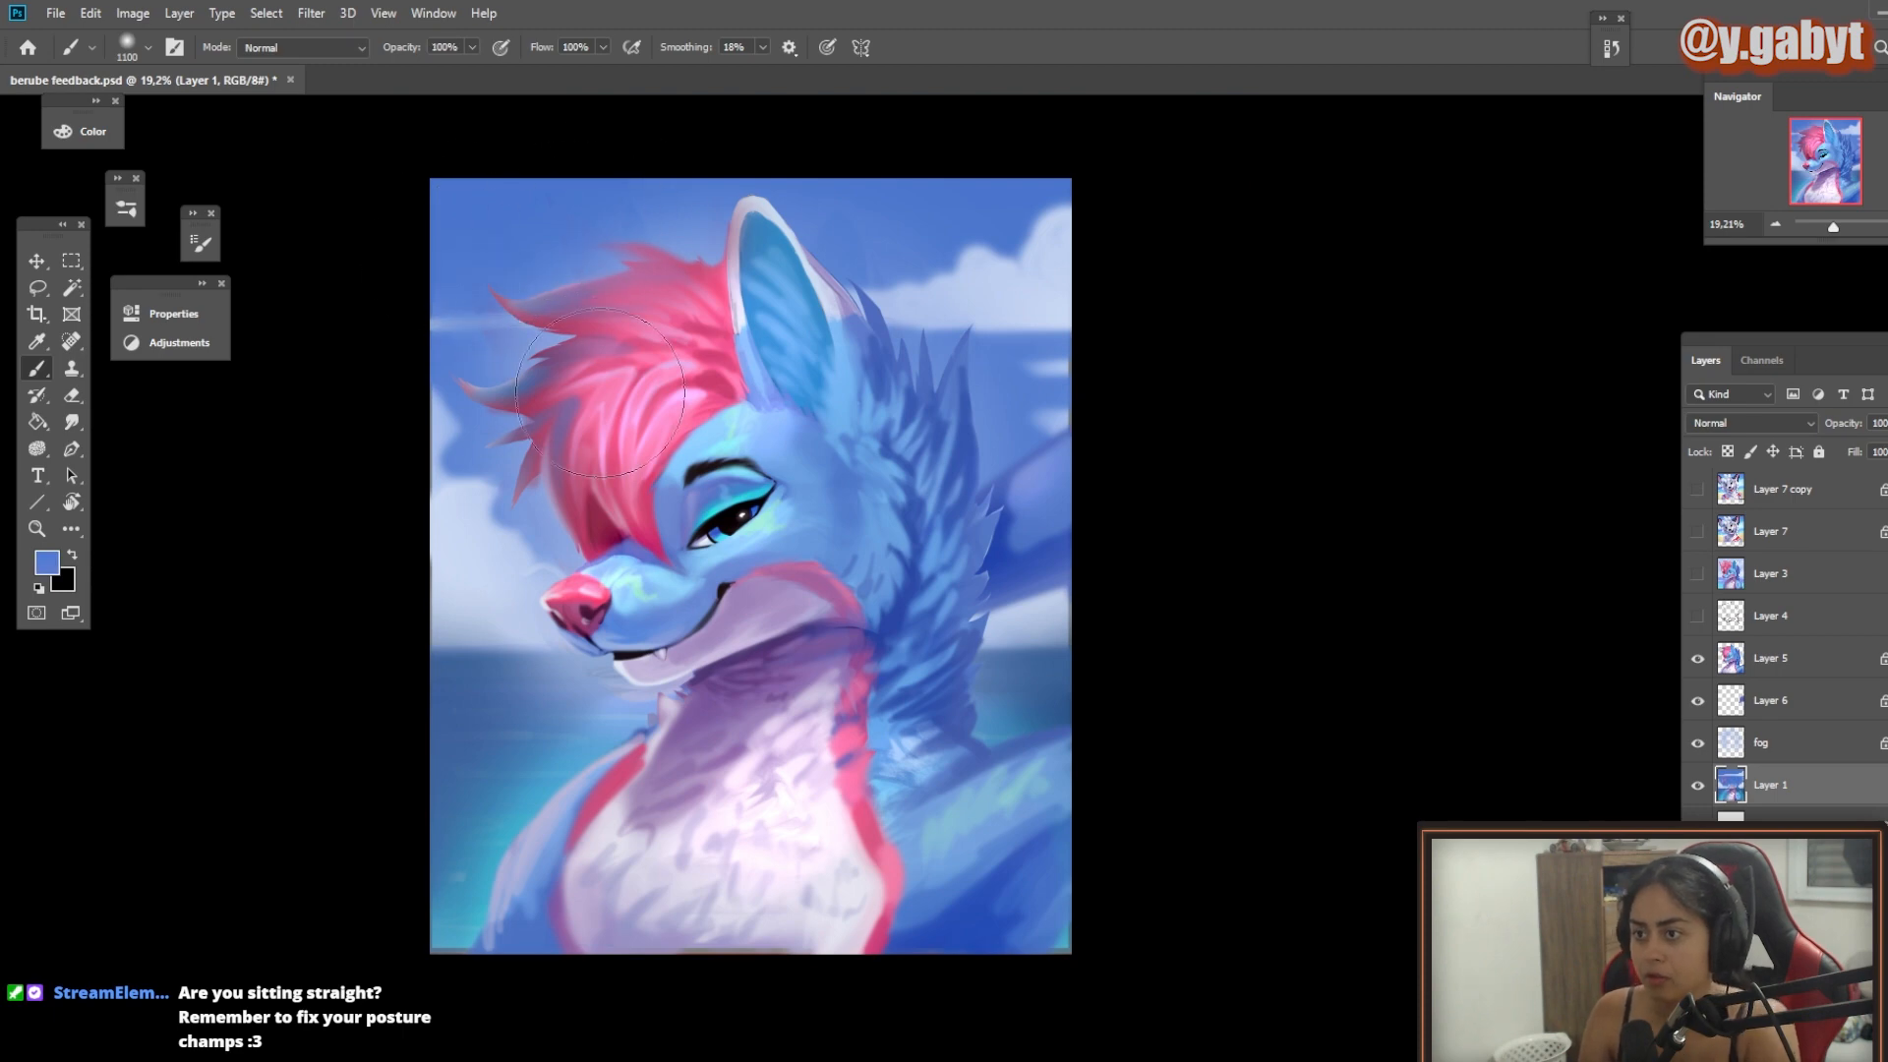
# Step: Compare the repaint with the original painting on Layer 3
pyautogui.click(1697, 574)
pyautogui.click(1698, 575)
pyautogui.click(1698, 574)
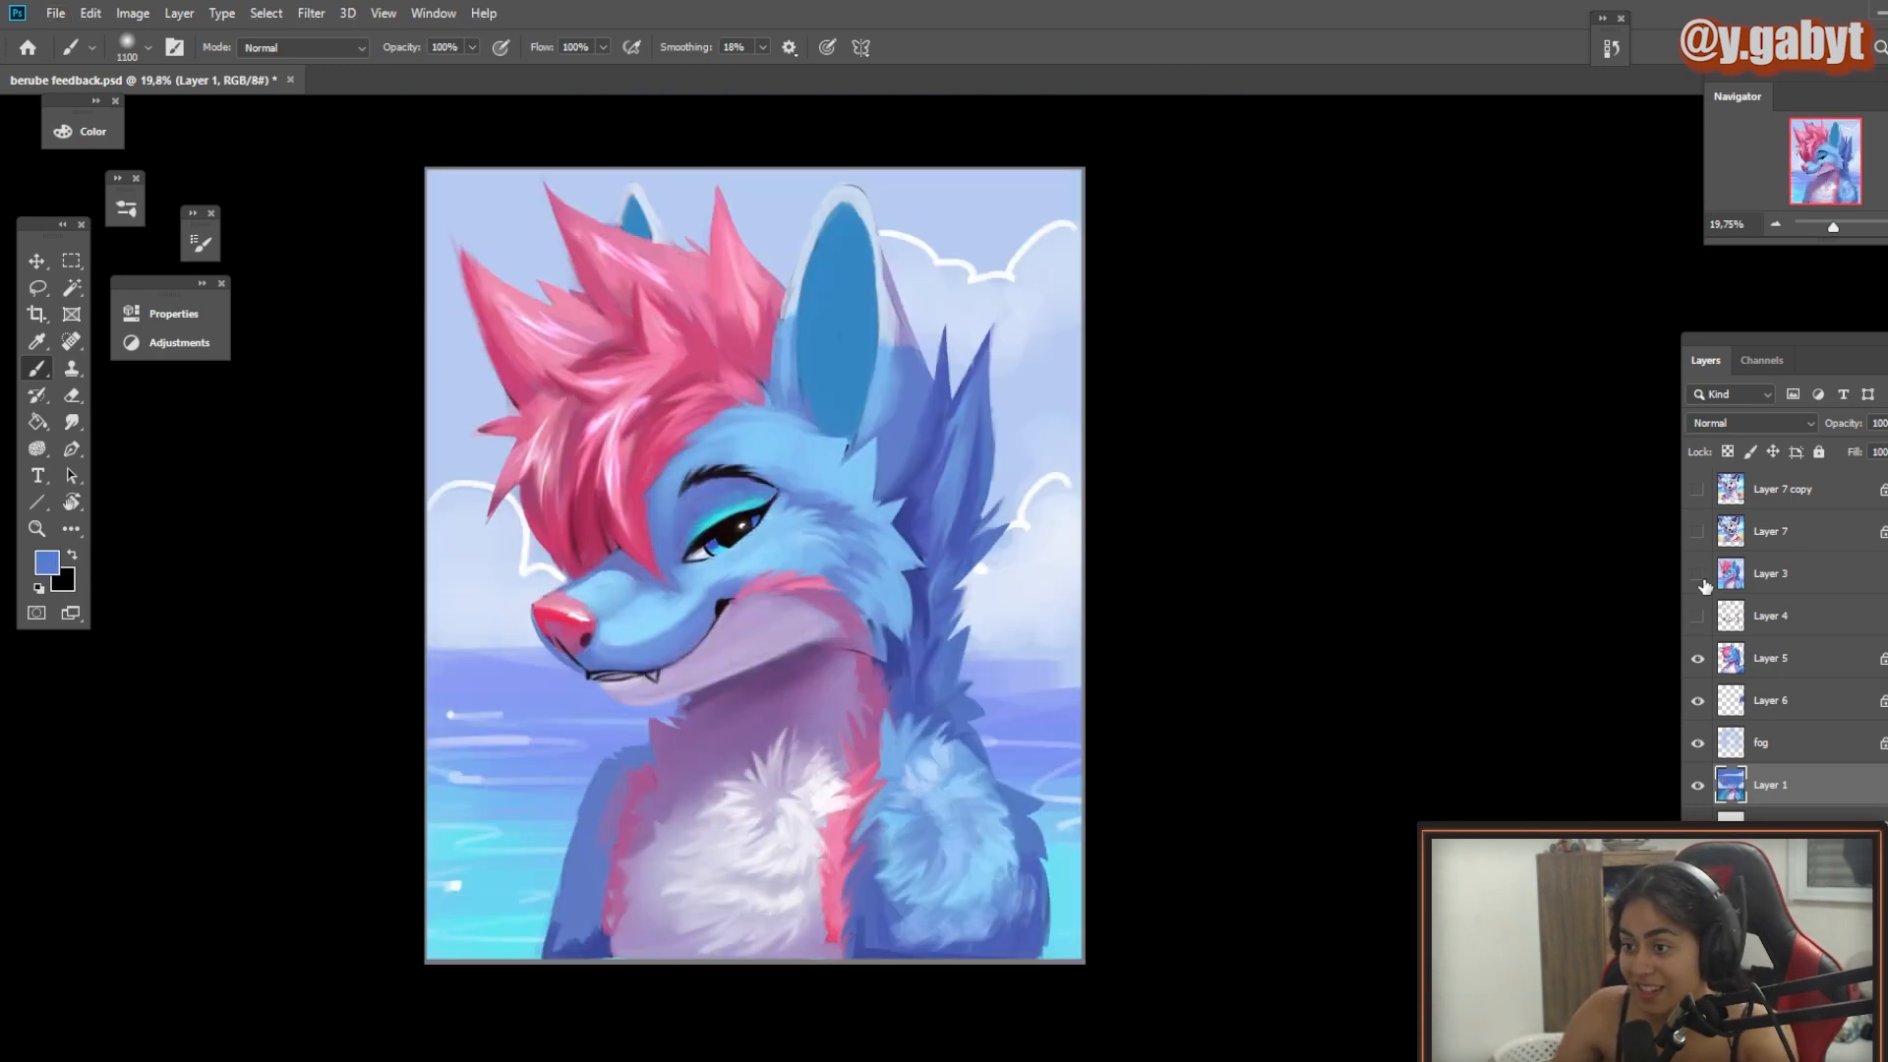
pyautogui.click(1703, 581)
# Step: Glaze warm orange over the neck and chest on Layer 5 at 30% opacity, reducing the brush to size 900
pyautogui.click(1787, 653)
pyautogui.click(48, 562)
pyautogui.click(776, 868)
pyautogui.click(434, 535)
pyautogui.click(610, 485)
pyautogui.click(753, 420)
pyautogui.moveTo(689, 854); pyautogui.dragTo(807, 699)
pyautogui.click(47, 563)
pyautogui.click(609, 459)
pyautogui.click(373, 580)
pyautogui.click(792, 418)
pyautogui.press('[')
pyautogui.press('[')
pyautogui.moveTo(937, 600); pyautogui.dragTo(970, 617)
pyautogui.moveTo(888, 546); pyautogui.dragTo(926, 611)
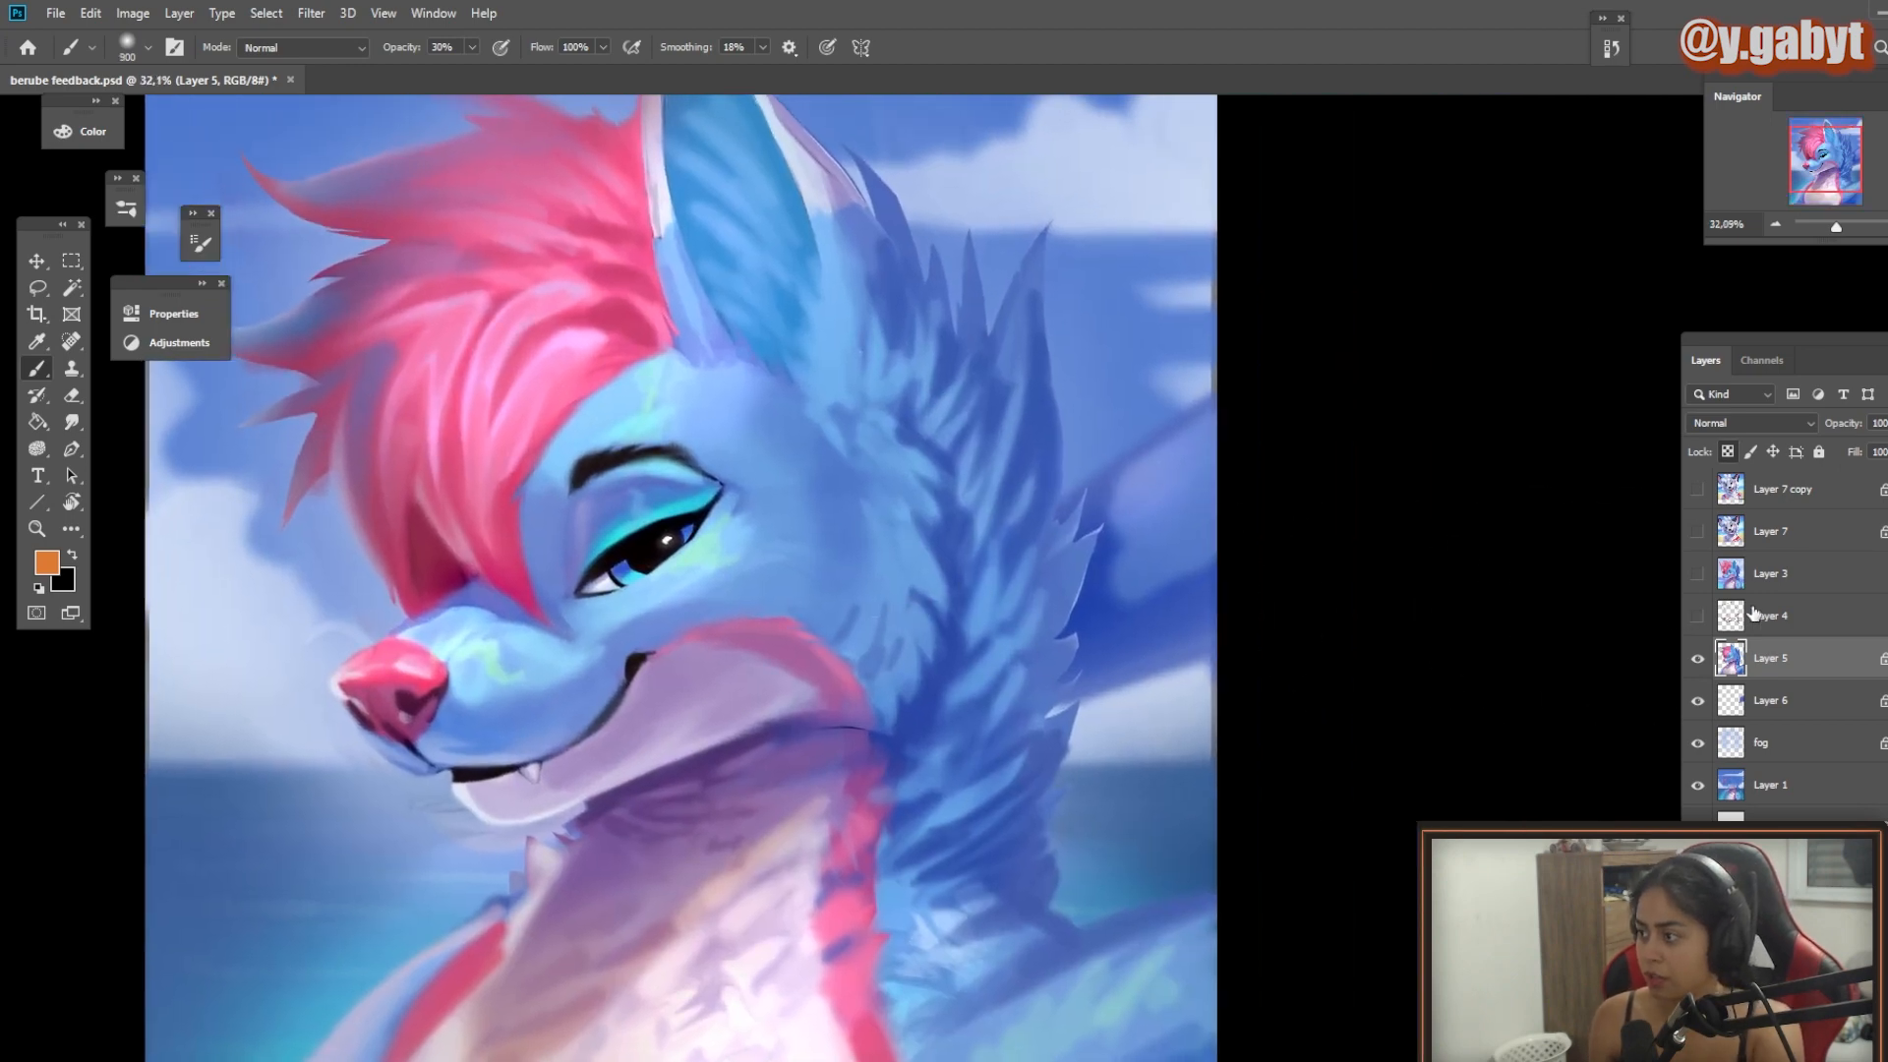
# Step: Smudge the nape fur on Layer 5 outward into spiky tufts, adjusting the tool's strength, and lock the layer's transparent pixels
pyautogui.click(66, 420)
pyautogui.moveTo(1071, 851)
pyautogui.mouseDown()
pyautogui.moveTo(1013, 854)
pyautogui.moveTo(1065, 784)
pyautogui.mouseUp()
pyautogui.hotkey('ctrl', 'z')
pyautogui.press('7')
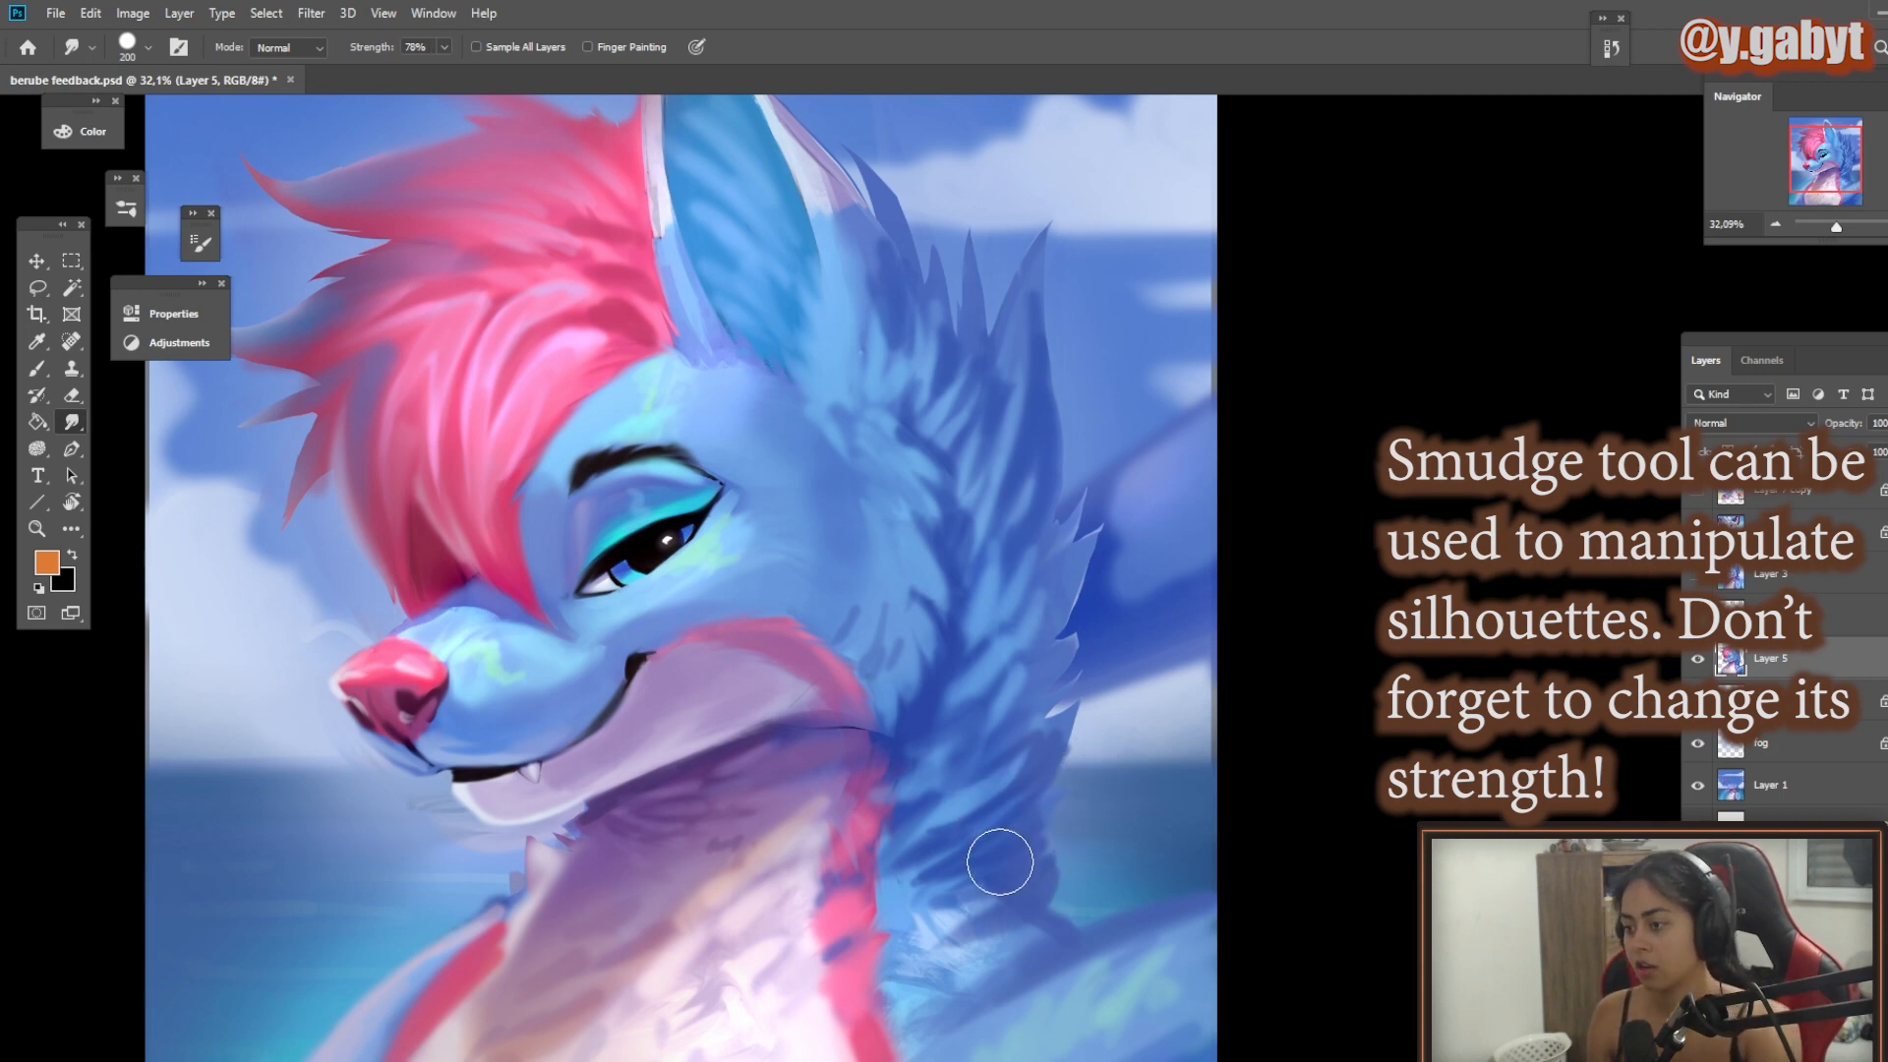
pyautogui.moveTo(1000, 863)
pyautogui.mouseDown()
pyautogui.moveTo(1084, 760)
pyautogui.moveTo(1046, 590)
pyautogui.moveTo(1033, 371)
pyautogui.moveTo(999, 266)
pyautogui.moveTo(975, 336)
pyautogui.moveTo(986, 241)
pyautogui.moveTo(1032, 393)
pyautogui.mouseUp()
pyautogui.hotkey('ctrl', 'z')
pyautogui.press('6')
pyautogui.click(1728, 451)
# Step: Darken the nape's fur tips and both arms with soft black brushwork in Normal mode at 40% opacity
pyautogui.press('b')
pyautogui.keyDown('alt'); pyautogui.click(984, 285); pyautogui.keyUp('alt')
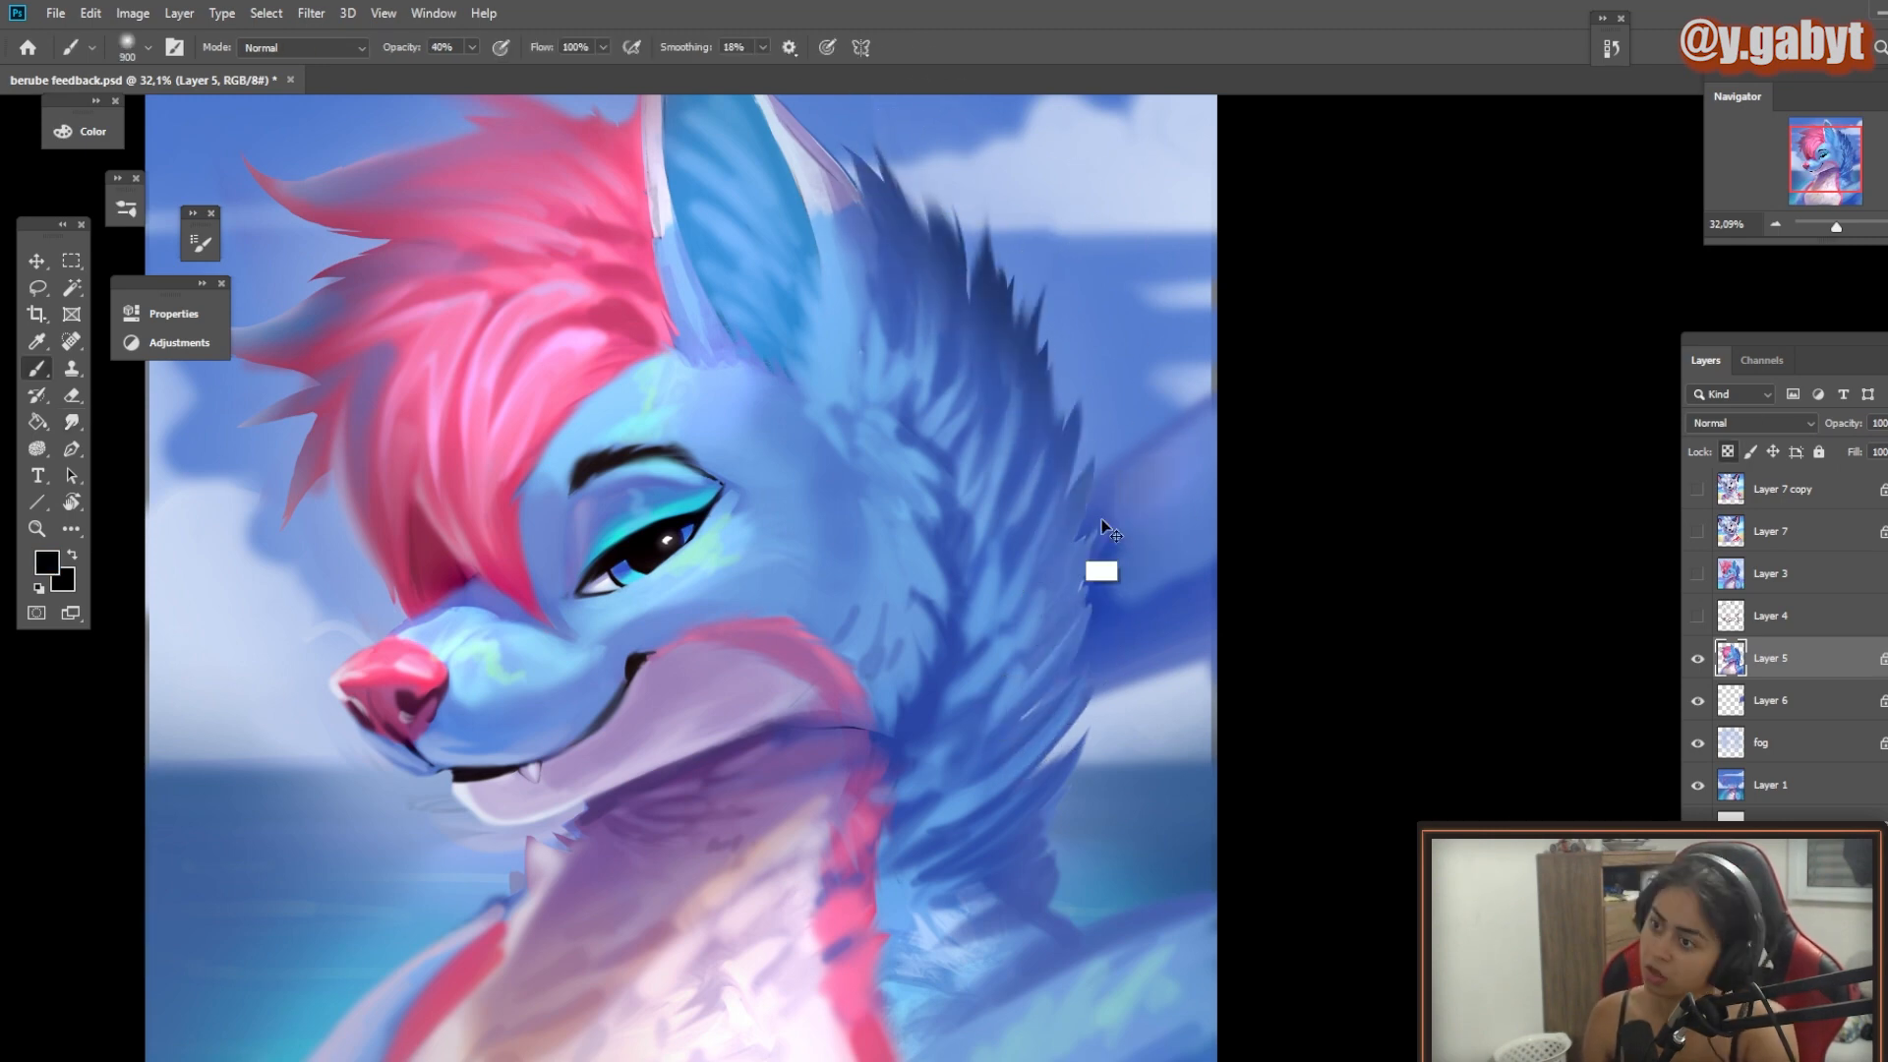
pyautogui.moveTo(1057, 551); pyautogui.dragTo(1036, 876)
pyautogui.scroll(-2, 1035, 876)
pyautogui.press(']')
pyautogui.press(']')
pyautogui.moveTo(490, 910); pyautogui.dragTo(581, 875)
pyautogui.scroll(-2, 961, 715)
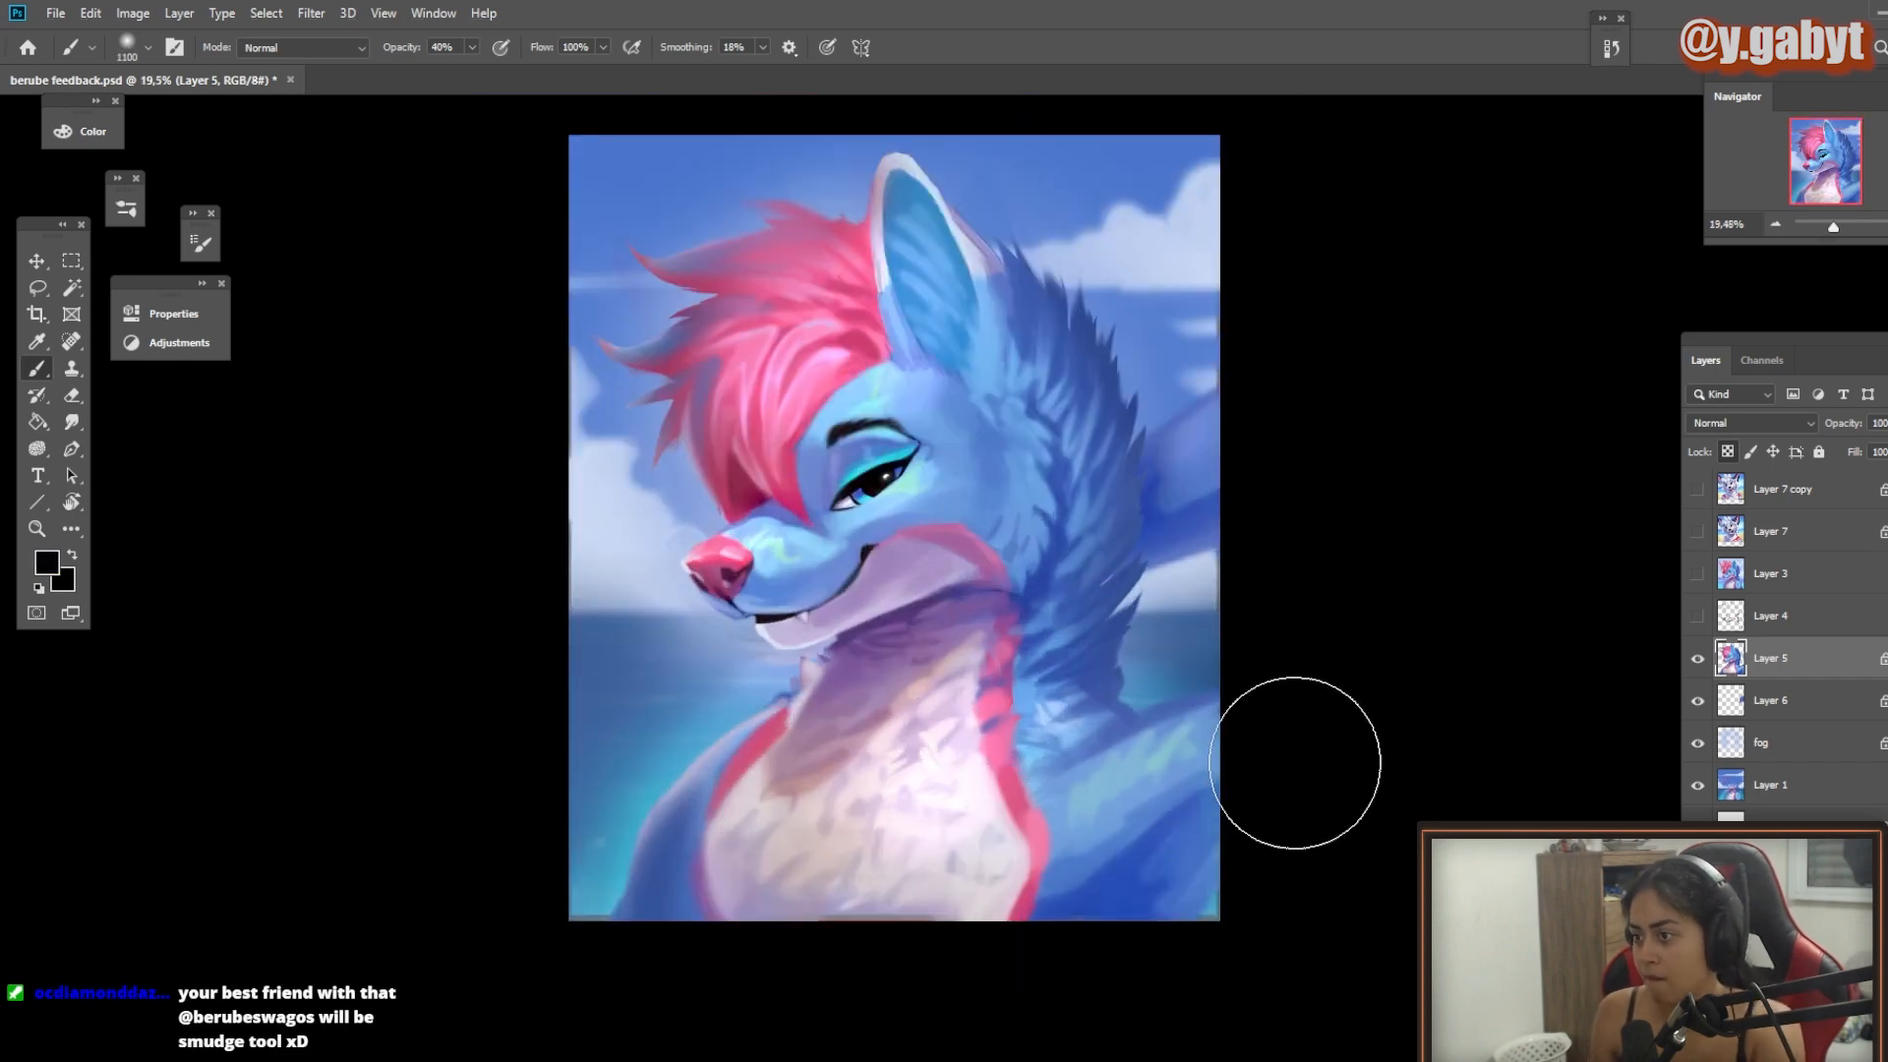
pyautogui.moveTo(1298, 763); pyautogui.dragTo(1204, 865)
# Step: Brush sampled pink light over the hair's upper edge in Color Dodge mode with a size 250 brush and save the document
pyautogui.press('[')
pyautogui.press('[')
pyautogui.press('[')
pyautogui.press('[')
pyautogui.press('[')
pyautogui.press('[')
pyautogui.press('[')
pyautogui.press('[')
pyautogui.press('[')
pyautogui.keyDown('alt'); pyautogui.click(826, 241); pyautogui.keyUp('alt')
pyautogui.hotkey('shift', 'alt', 'd')
pyautogui.moveTo(826, 241); pyautogui.dragTo(723, 271)
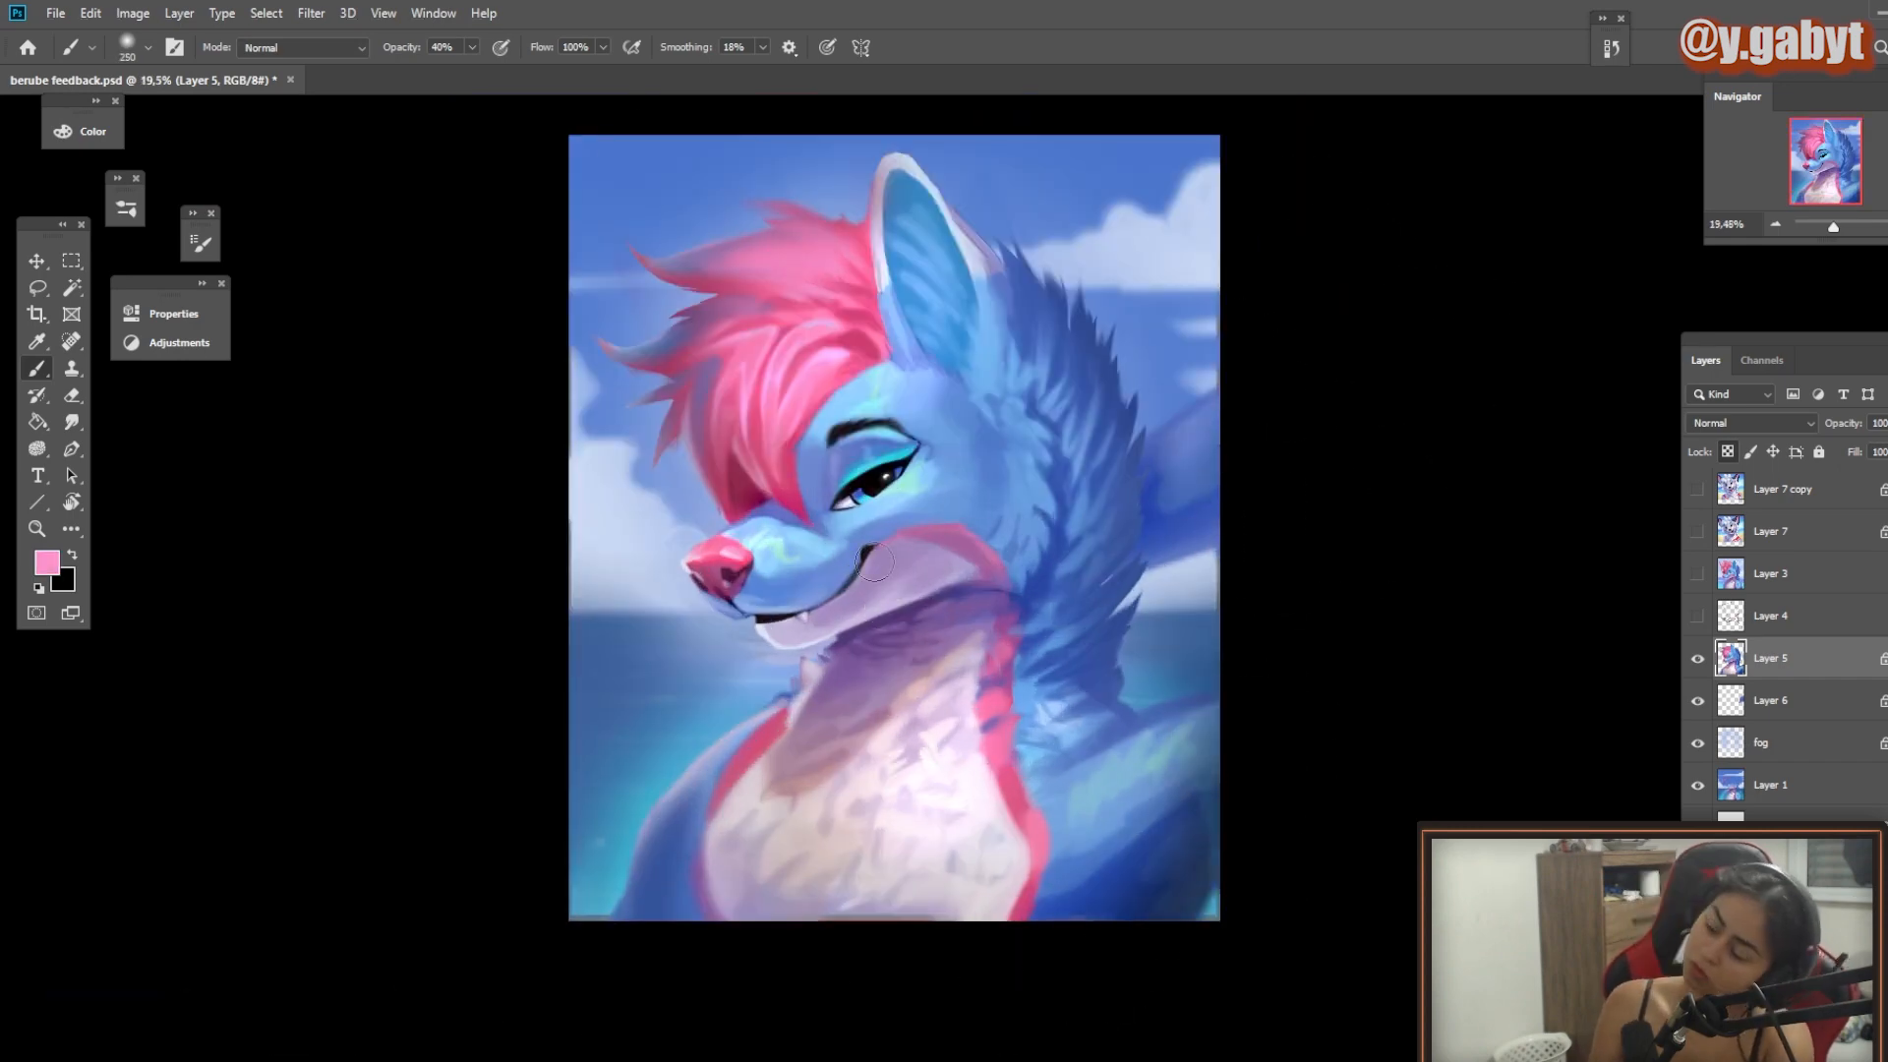
pyautogui.hotkey('ctrl', 's')
# Step: Enlarge the brush and add soft Color Dodge light to the hair's front edge with white sampled from the chest
pyautogui.press(']')
pyautogui.press(']')
pyautogui.press(']')
pyautogui.press(']')
pyautogui.press(']')
pyautogui.keyDown('alt'); pyautogui.click(924, 824); pyautogui.keyUp('alt')
pyautogui.moveTo(704, 428); pyautogui.dragTo(664, 487)
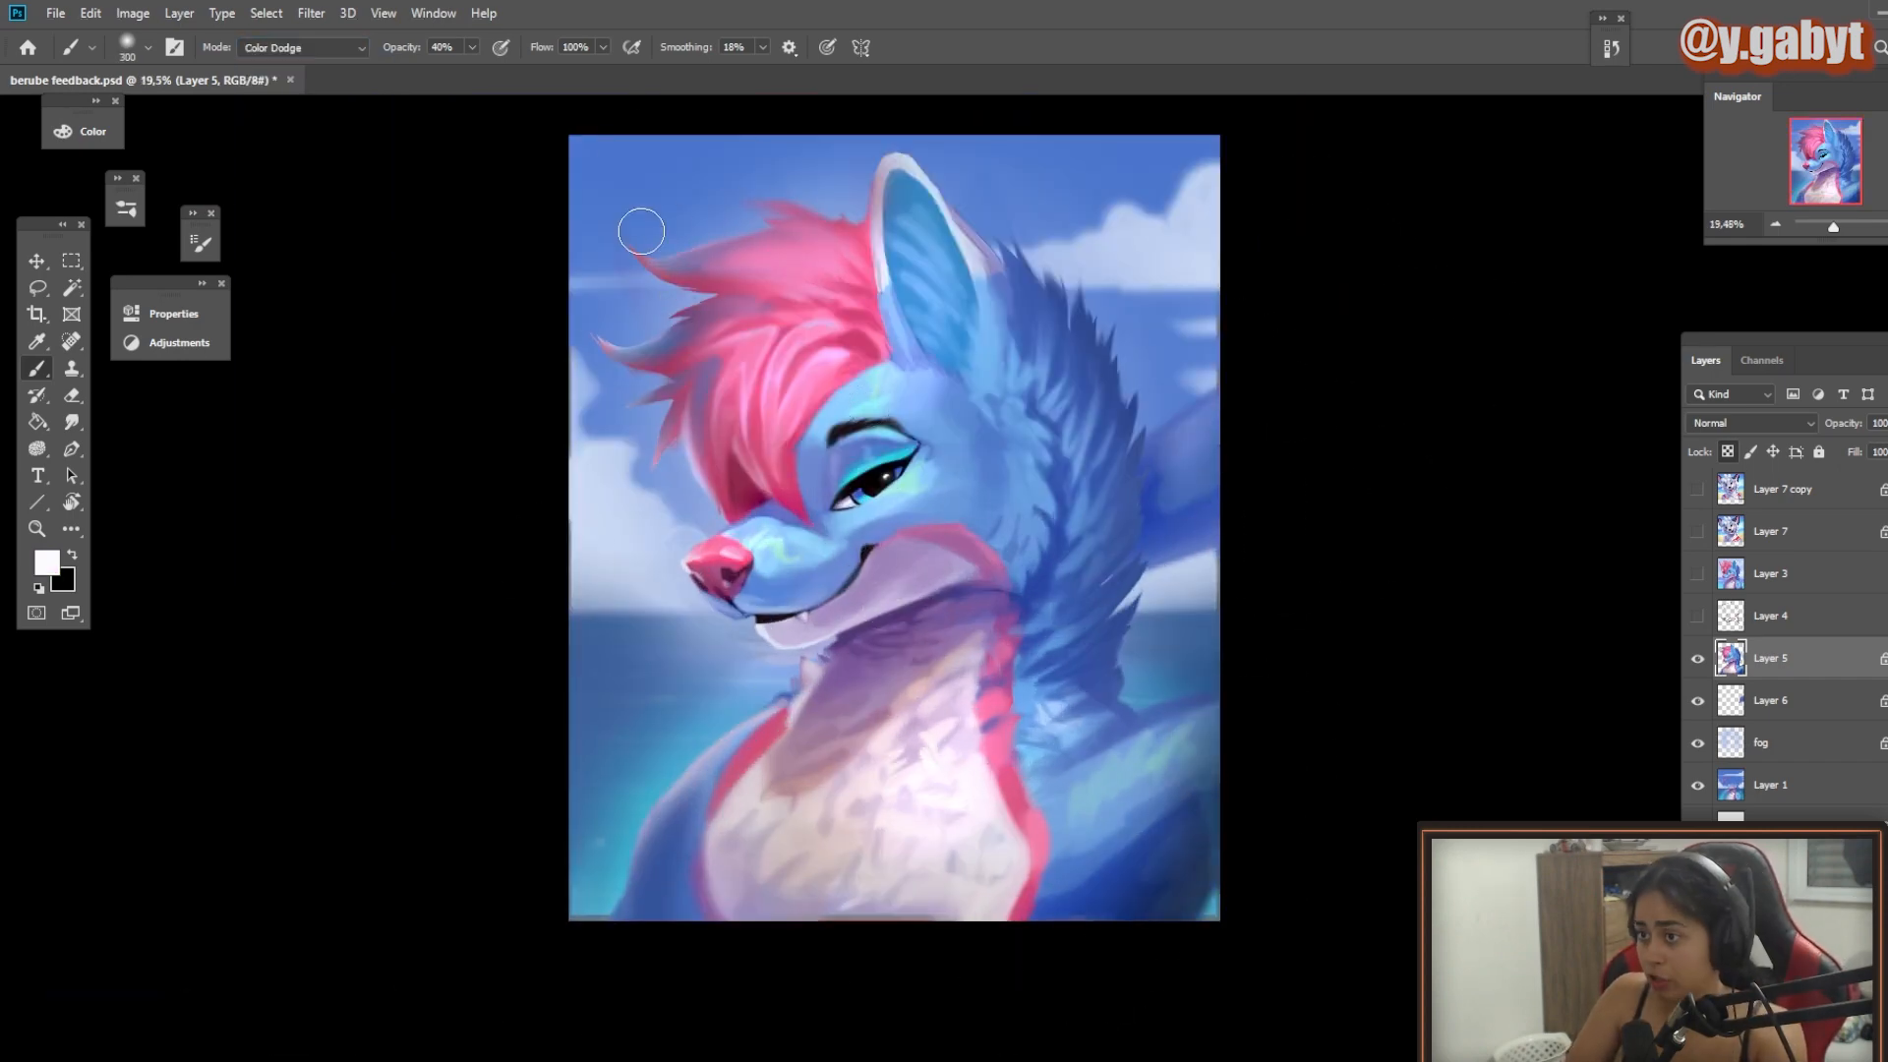
# Step: Set the brush to Multiply mode and reduce its size to 125
pyautogui.hotkey('shift', 'alt', 'm')
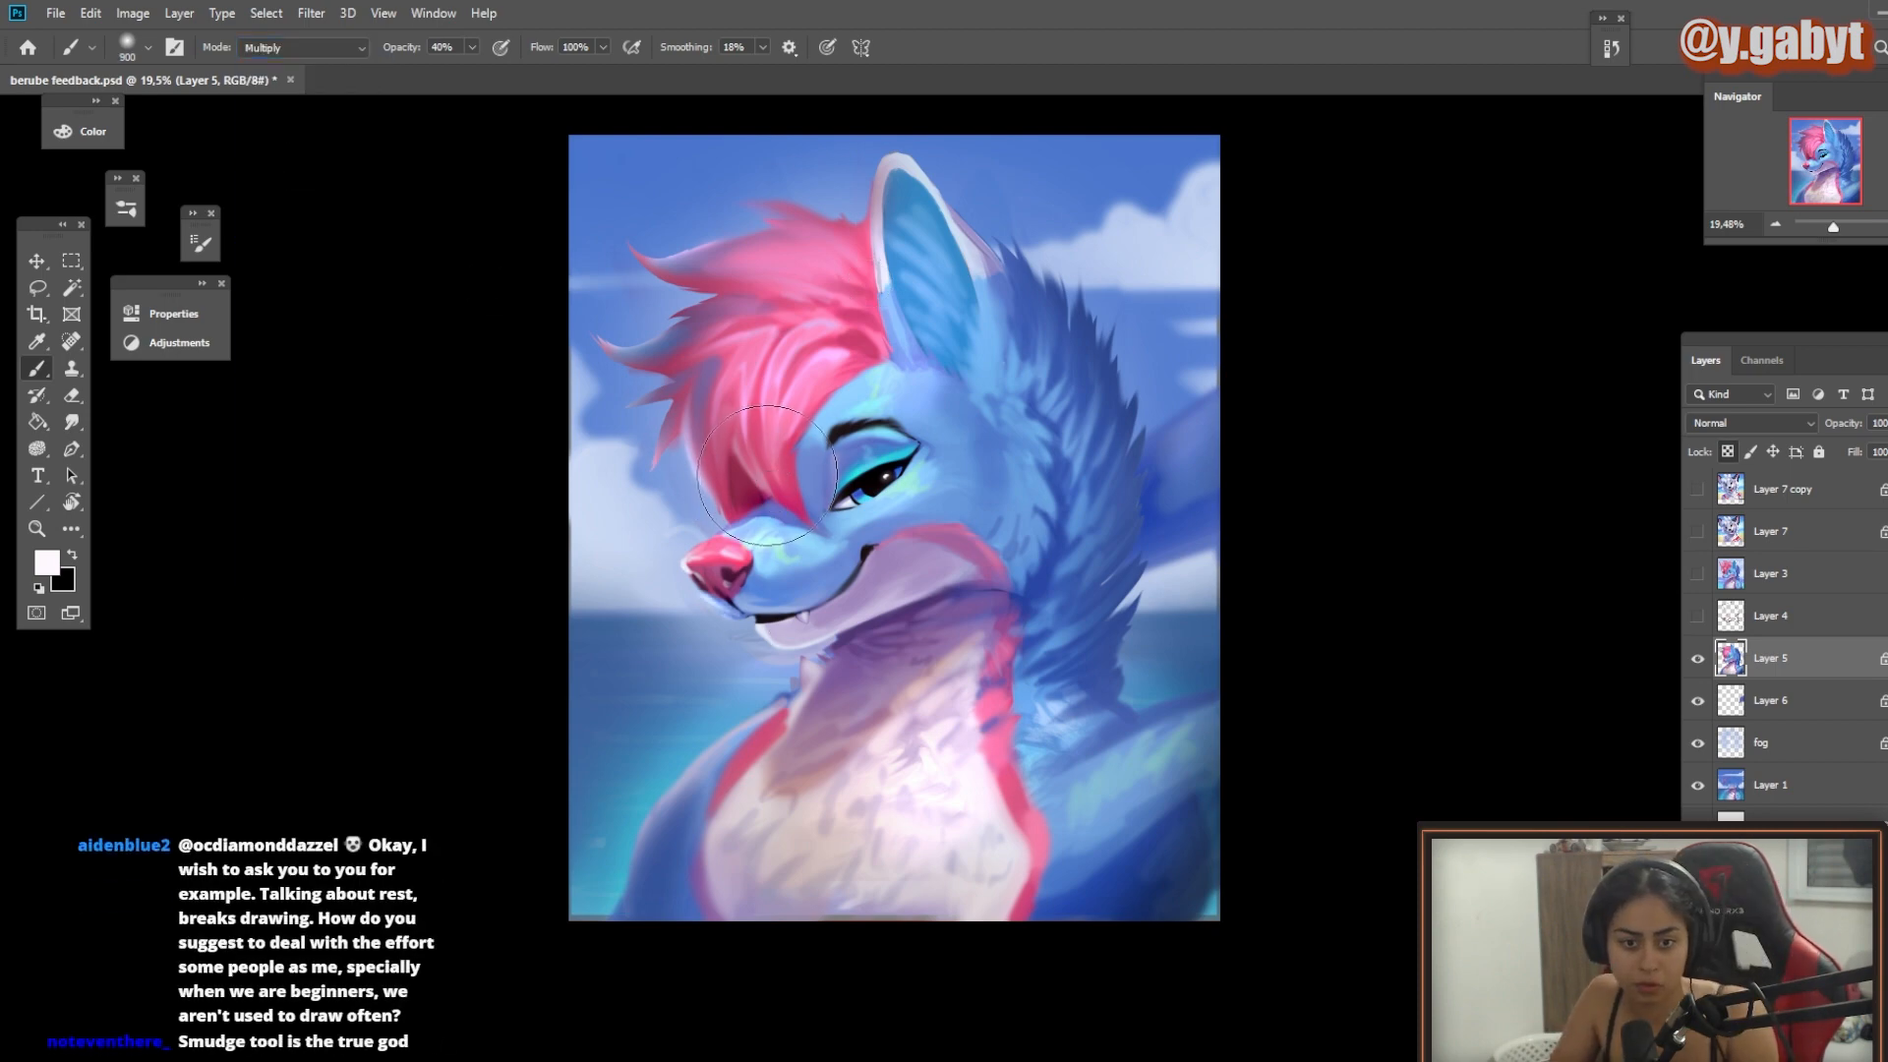
pyautogui.scroll(6, 875, 438)
pyautogui.moveTo(952, 421); pyautogui.dragTo(969, 459)
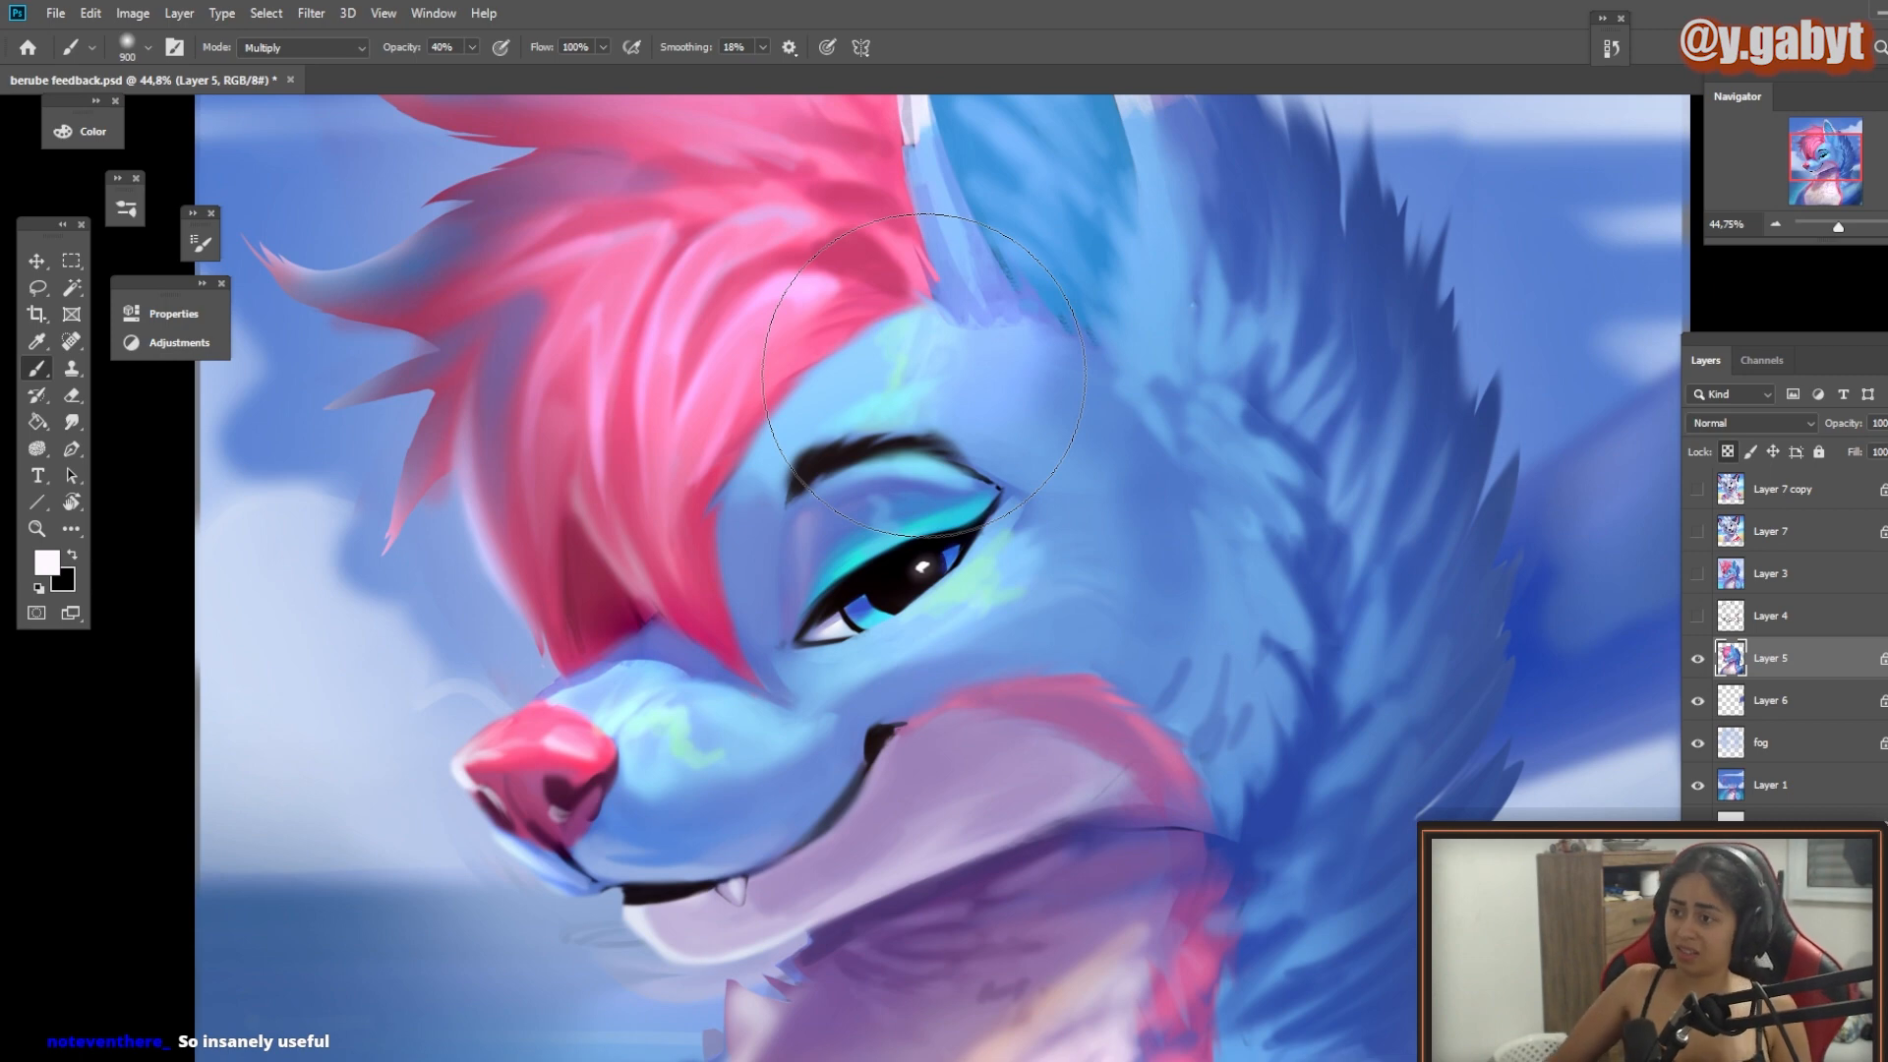
pyautogui.press('[')
pyautogui.press('[')
pyautogui.press('[')
pyautogui.press('[')
pyautogui.press('[')
pyautogui.press('[')
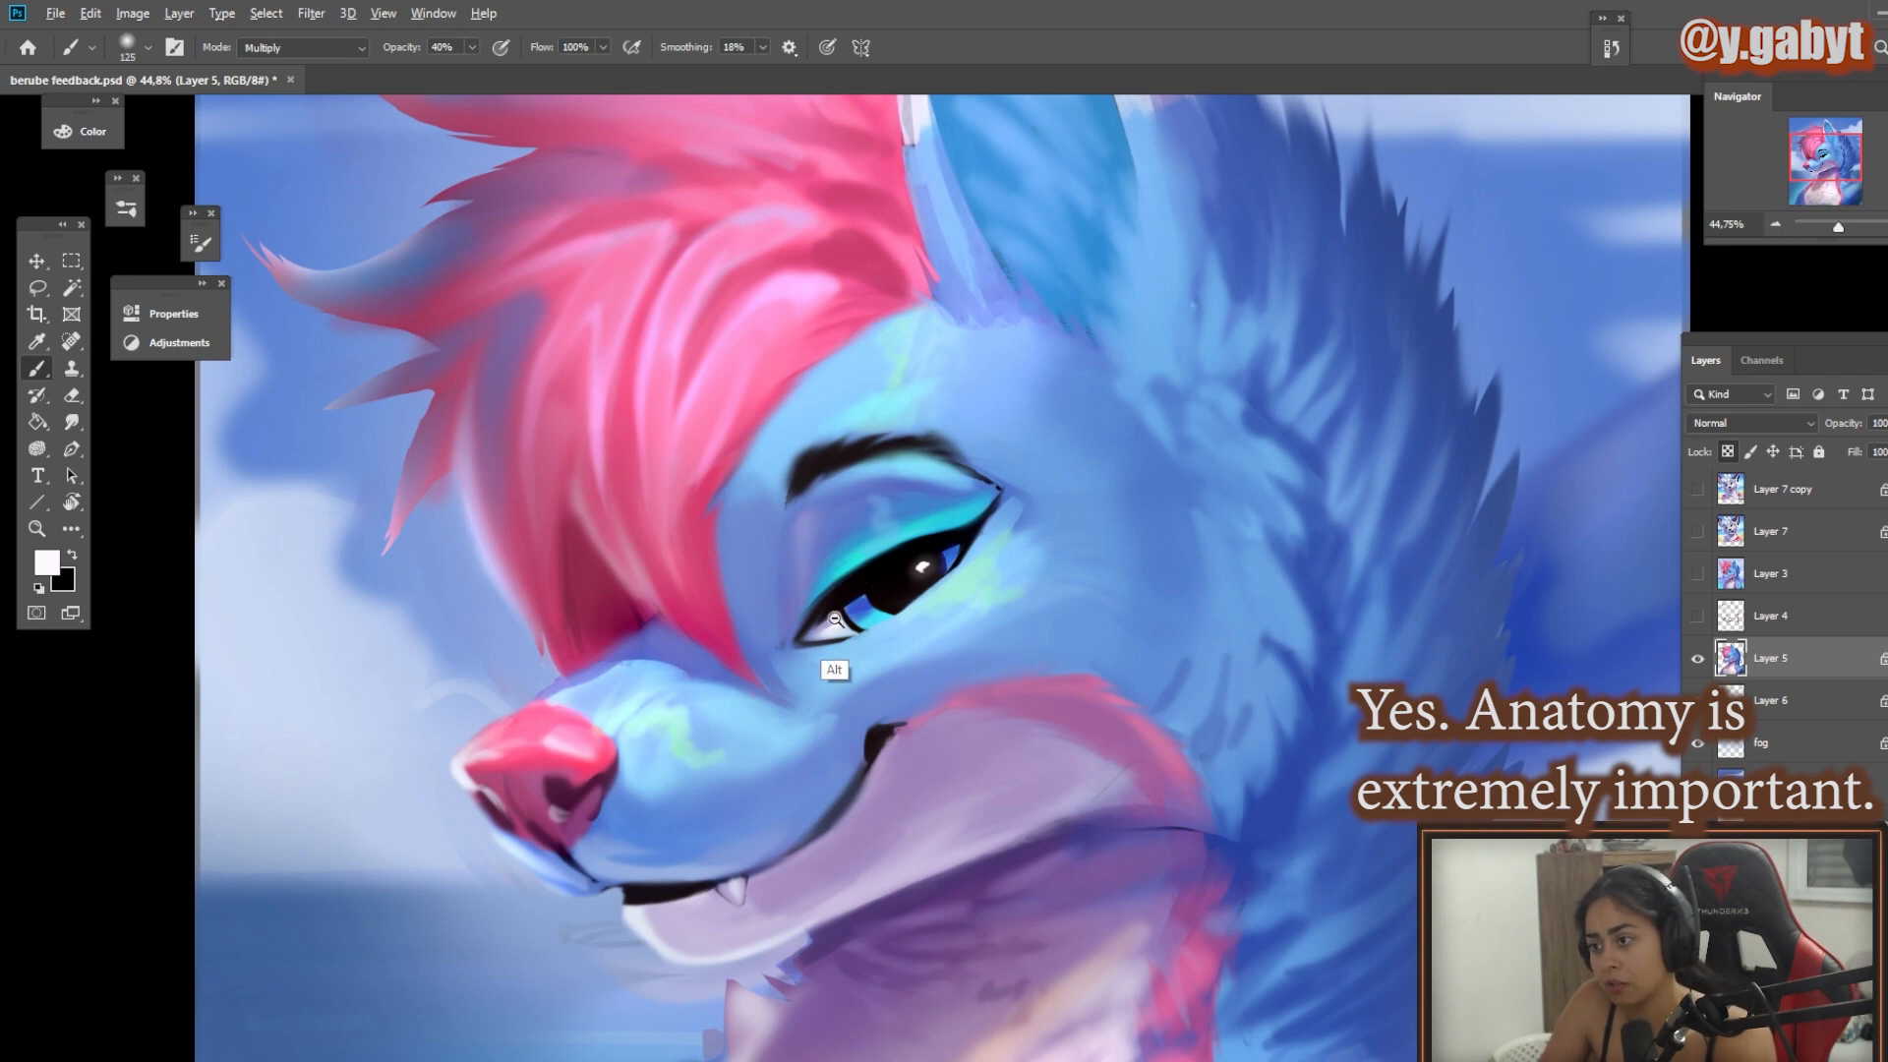
# Step: Shade the face and neck in Multiply mode with blue sampled from the forehead, enlarging the brush to size 800
pyautogui.moveTo(835, 619)
pyautogui.mouseDown()
pyautogui.moveTo(721, 617)
pyautogui.moveTo(758, 616)
pyautogui.mouseUp()
pyautogui.keyDown('alt'); pyautogui.click(1055, 417); pyautogui.keyUp('alt')
pyautogui.press(']')
pyautogui.press(']')
pyautogui.press(']')
pyautogui.press(']')
pyautogui.press(']')
pyautogui.press(']')
pyautogui.press(']')
pyautogui.press(']')
pyautogui.press(']')
pyautogui.press(']')
pyautogui.moveTo(952, 769); pyautogui.dragTo(876, 892)
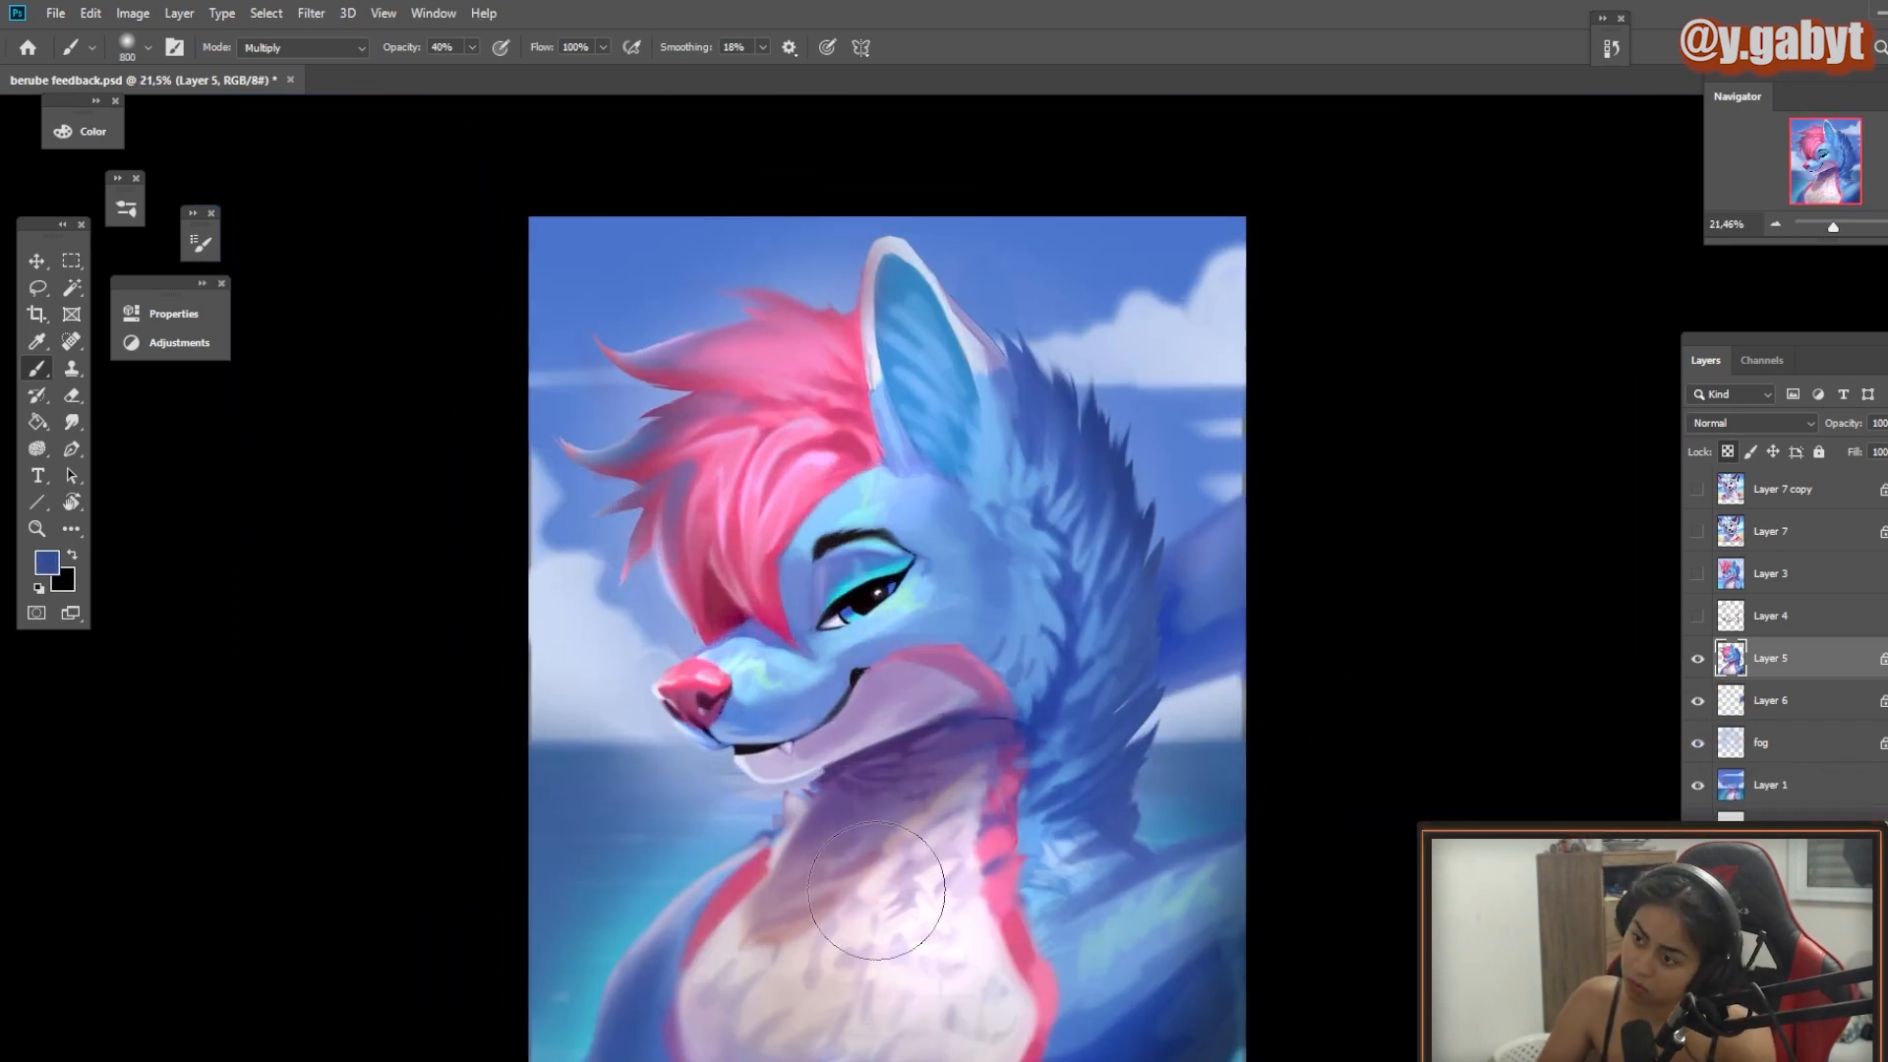
# Step: Darken the eye socket and the underside of the muzzle with black in Multiply mode at brush size 500
pyautogui.moveTo(815, 572)
pyautogui.mouseDown()
pyautogui.moveTo(871, 546)
pyautogui.moveTo(824, 576)
pyautogui.mouseUp()
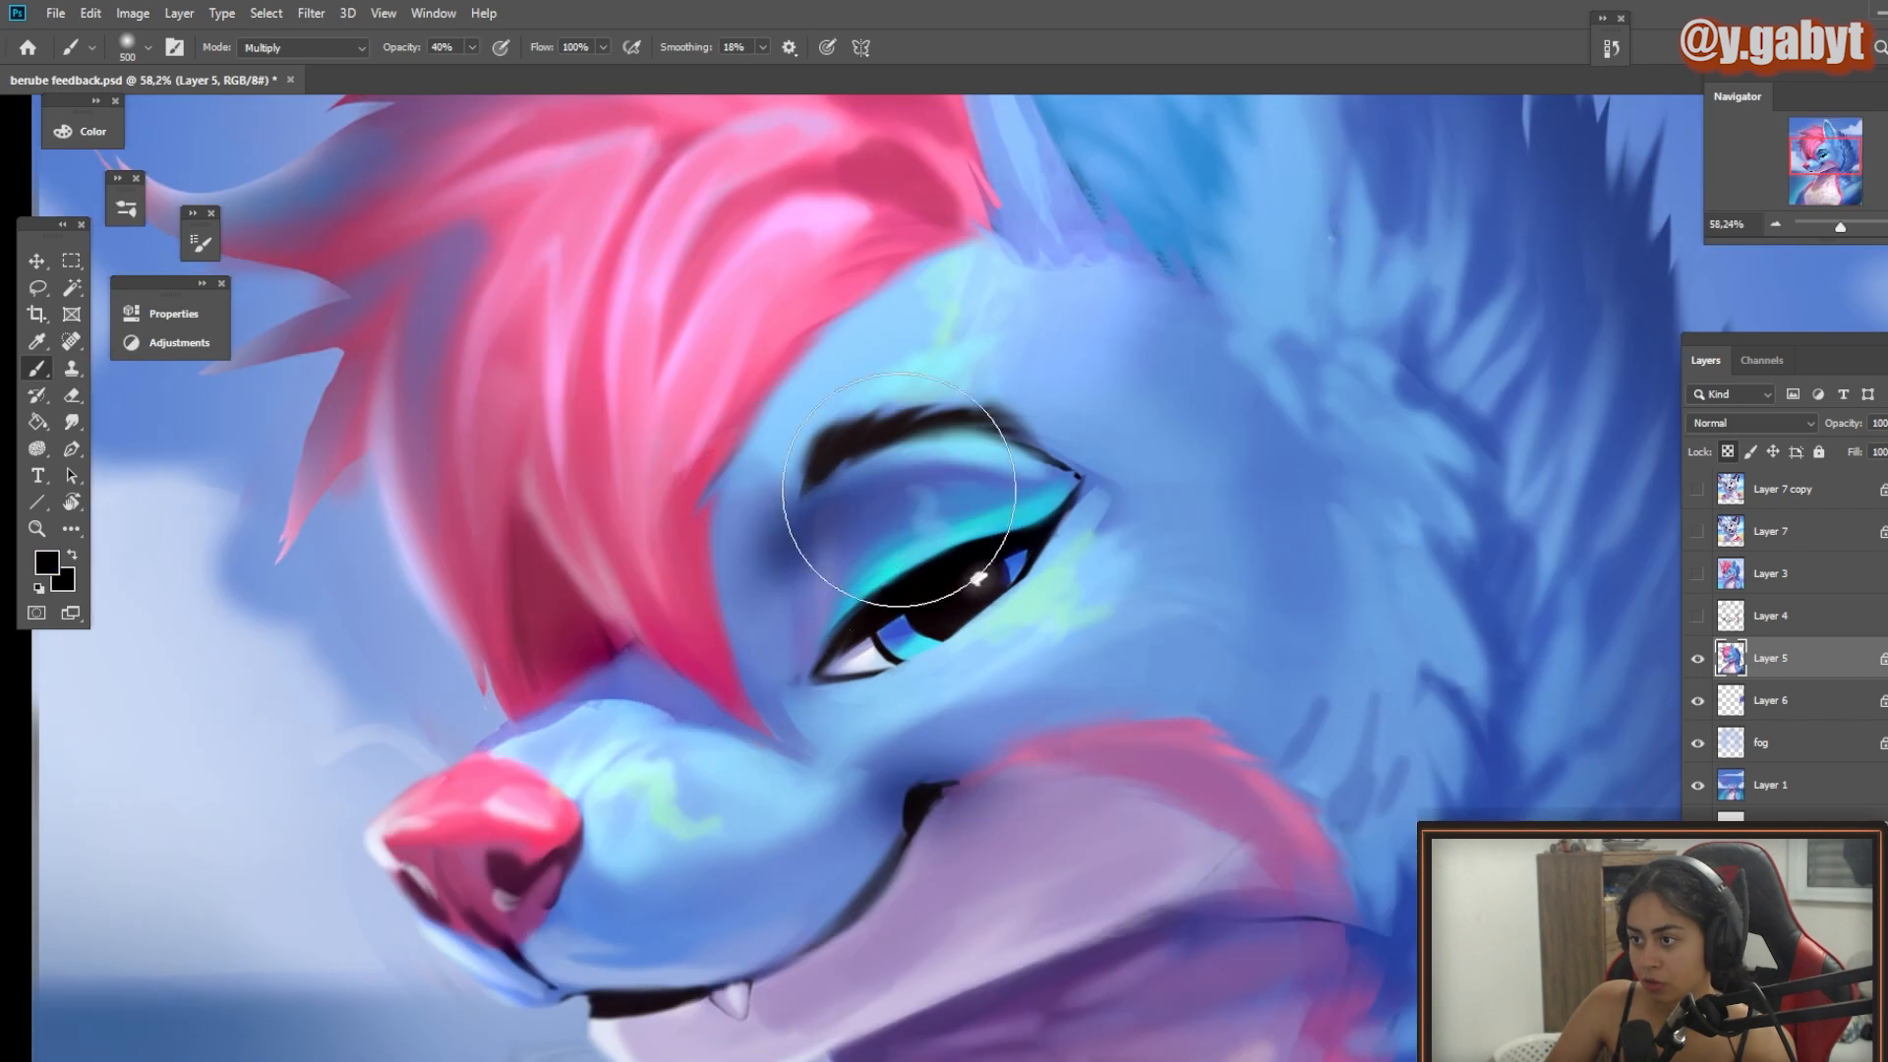
pyautogui.moveTo(612, 920); pyautogui.dragTo(673, 898)
pyautogui.scroll(-3, 673, 897)
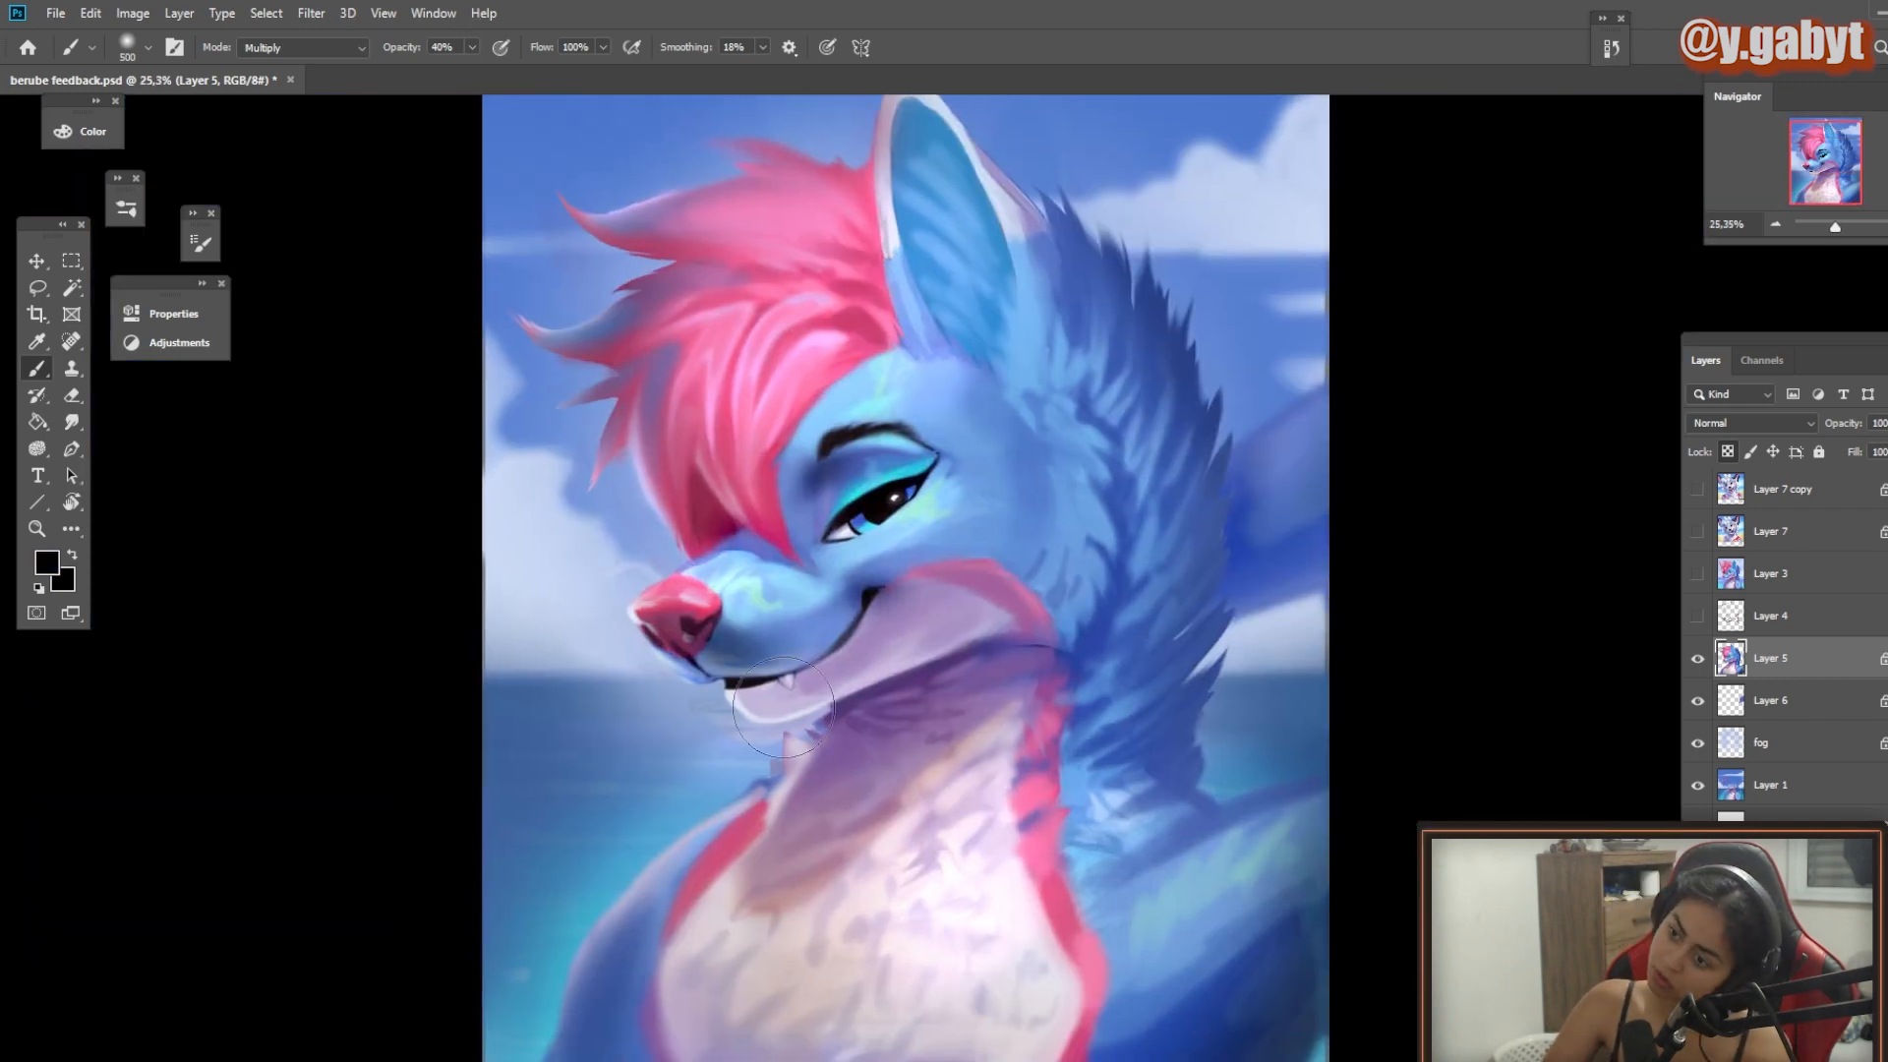
# Step: Shade the forehead along the hairline and eyebrow with black in Multiply mode, reducing the brush to size 70
pyautogui.press('[')
pyautogui.press('[')
pyautogui.press('[')
pyautogui.press('[')
pyautogui.press('[')
pyautogui.press('[')
pyautogui.press('[')
pyautogui.press('[')
pyautogui.press('[')
pyautogui.press('[')
pyautogui.press('[')
pyautogui.press('[')
pyautogui.press('[')
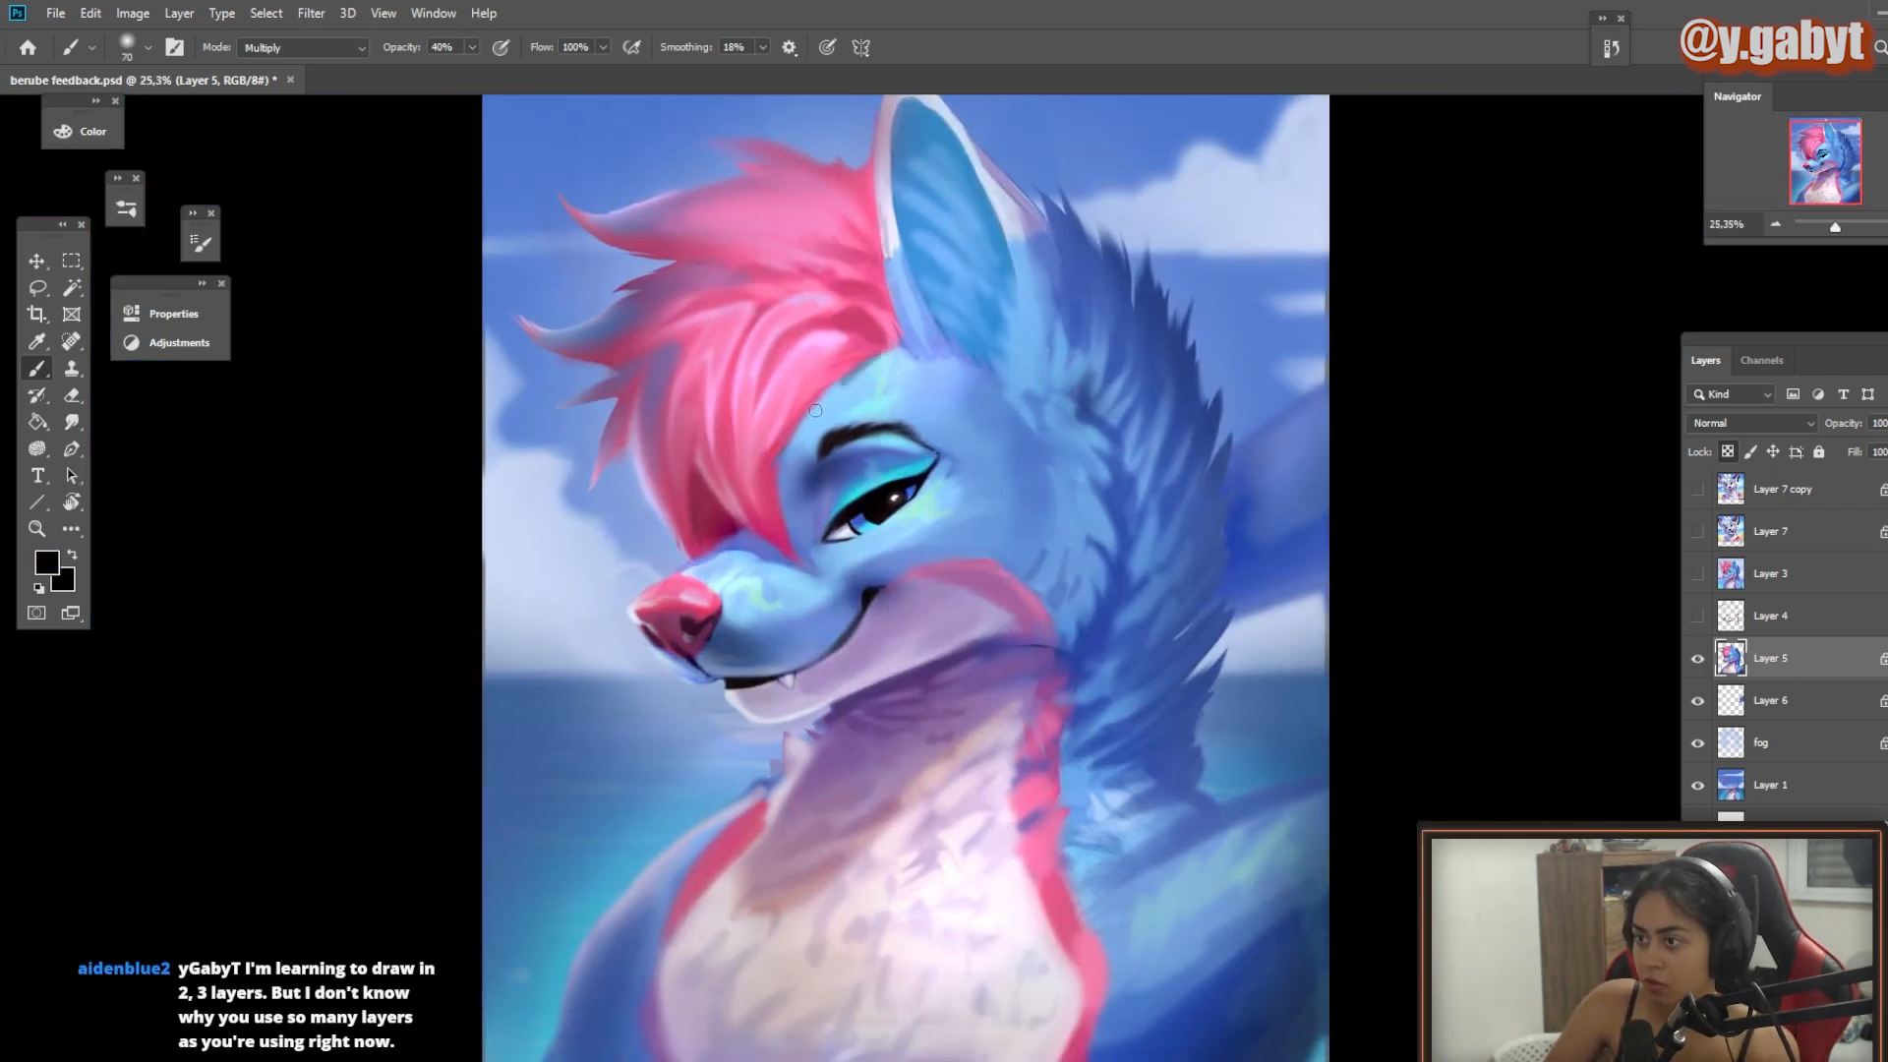
pyautogui.moveTo(780, 463); pyautogui.dragTo(849, 455)
# Step: Darken the tail behind the back on Layer 6 with black in Multiply mode, enlarging the brush to size 1000
pyautogui.press(']')
pyautogui.press(']')
pyautogui.press(']')
pyautogui.press(']')
pyautogui.press(']')
pyautogui.press(']')
pyautogui.press(']')
pyautogui.press(']')
pyautogui.press(']')
pyautogui.press(']')
pyautogui.press(']')
pyautogui.press(']')
pyautogui.press(']')
pyautogui.press(']')
pyautogui.press(']')
pyautogui.press(']')
pyautogui.moveTo(1363, 679)
pyautogui.mouseDown()
pyautogui.moveTo(1342, 472)
pyautogui.moveTo(1446, 423)
pyautogui.mouseUp()
pyautogui.click(1771, 700)
pyautogui.scroll(-2, 1331, 611)
pyautogui.moveTo(1331, 610); pyautogui.dragTo(1279, 511)
pyautogui.scroll(2, 1337, 793)
pyautogui.scroll(-1, 1338, 793)
# Step: Deepen the shadows on the nape, cheek and neck on Layer 5 with black in Multiply mode, reducing the brush to size 600
pyautogui.click(1770, 658)
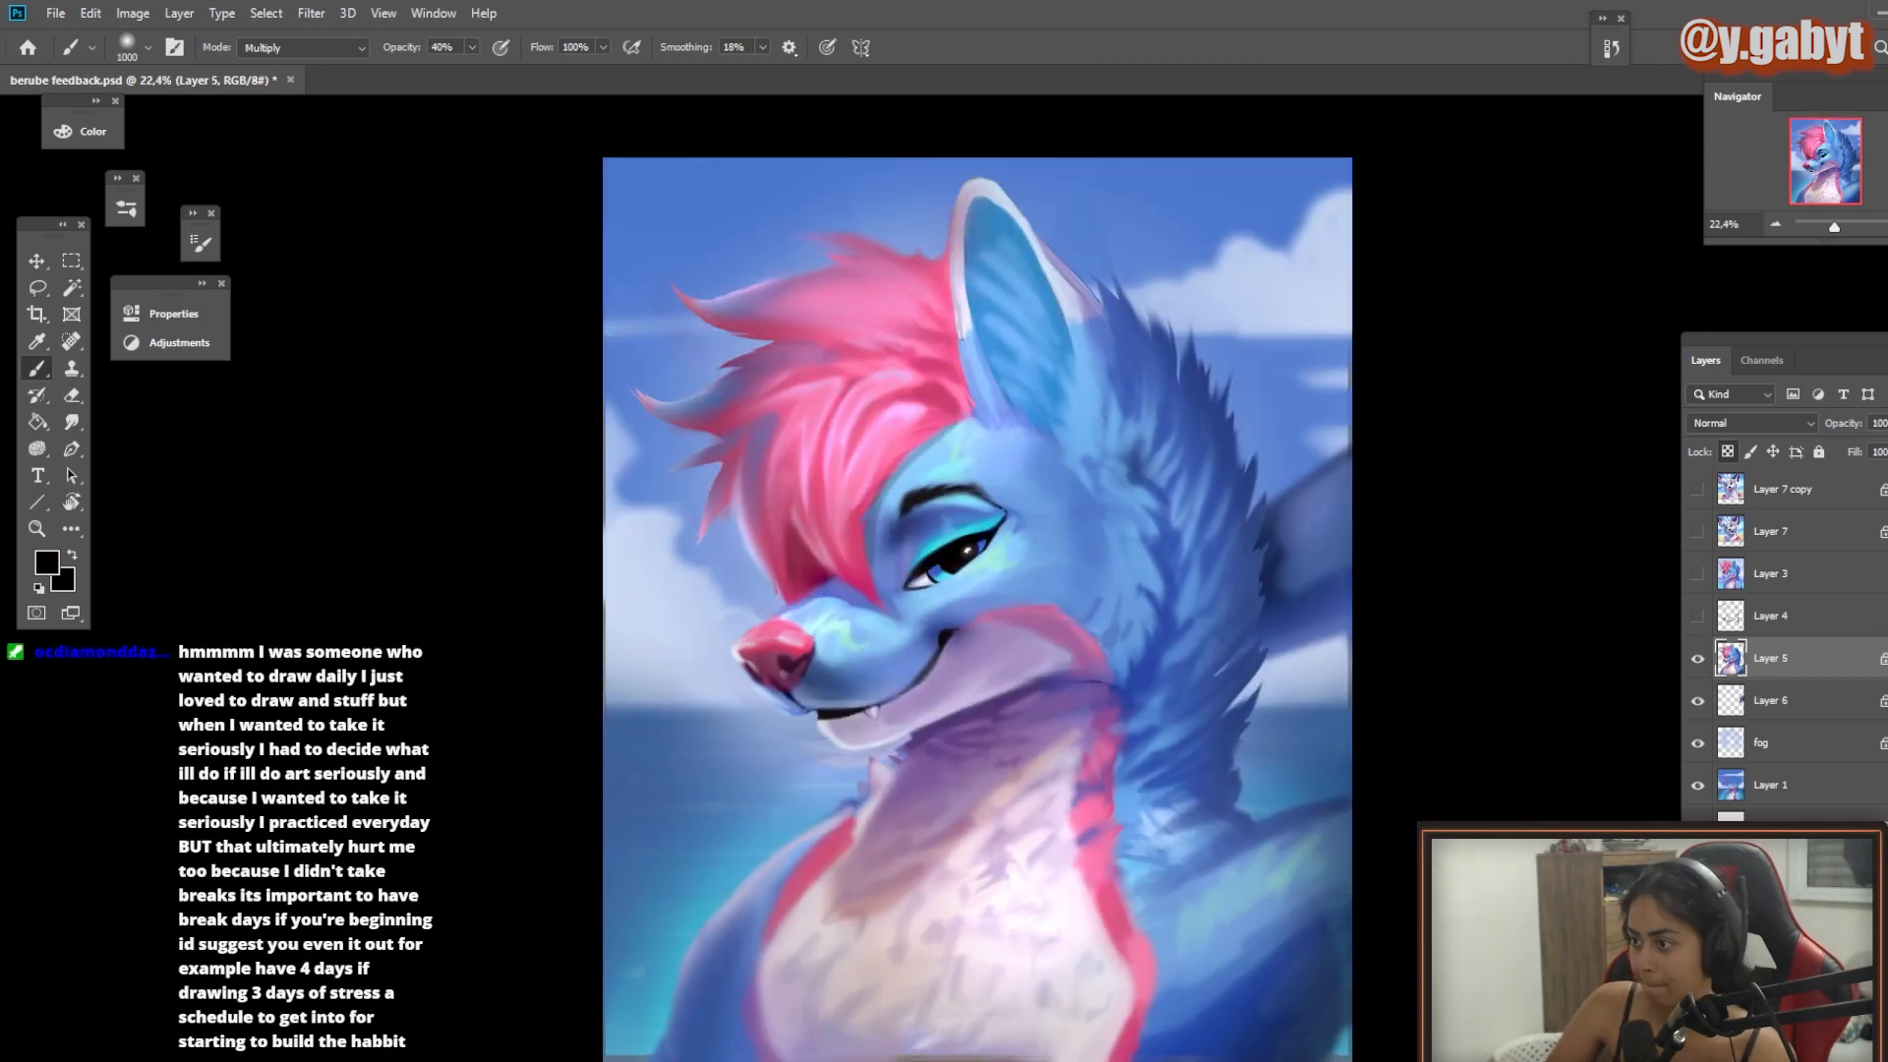
pyautogui.moveTo(1239, 772); pyautogui.dragTo(1219, 679)
pyautogui.press('[')
pyautogui.press('[')
pyautogui.press('[')
pyautogui.press('[')
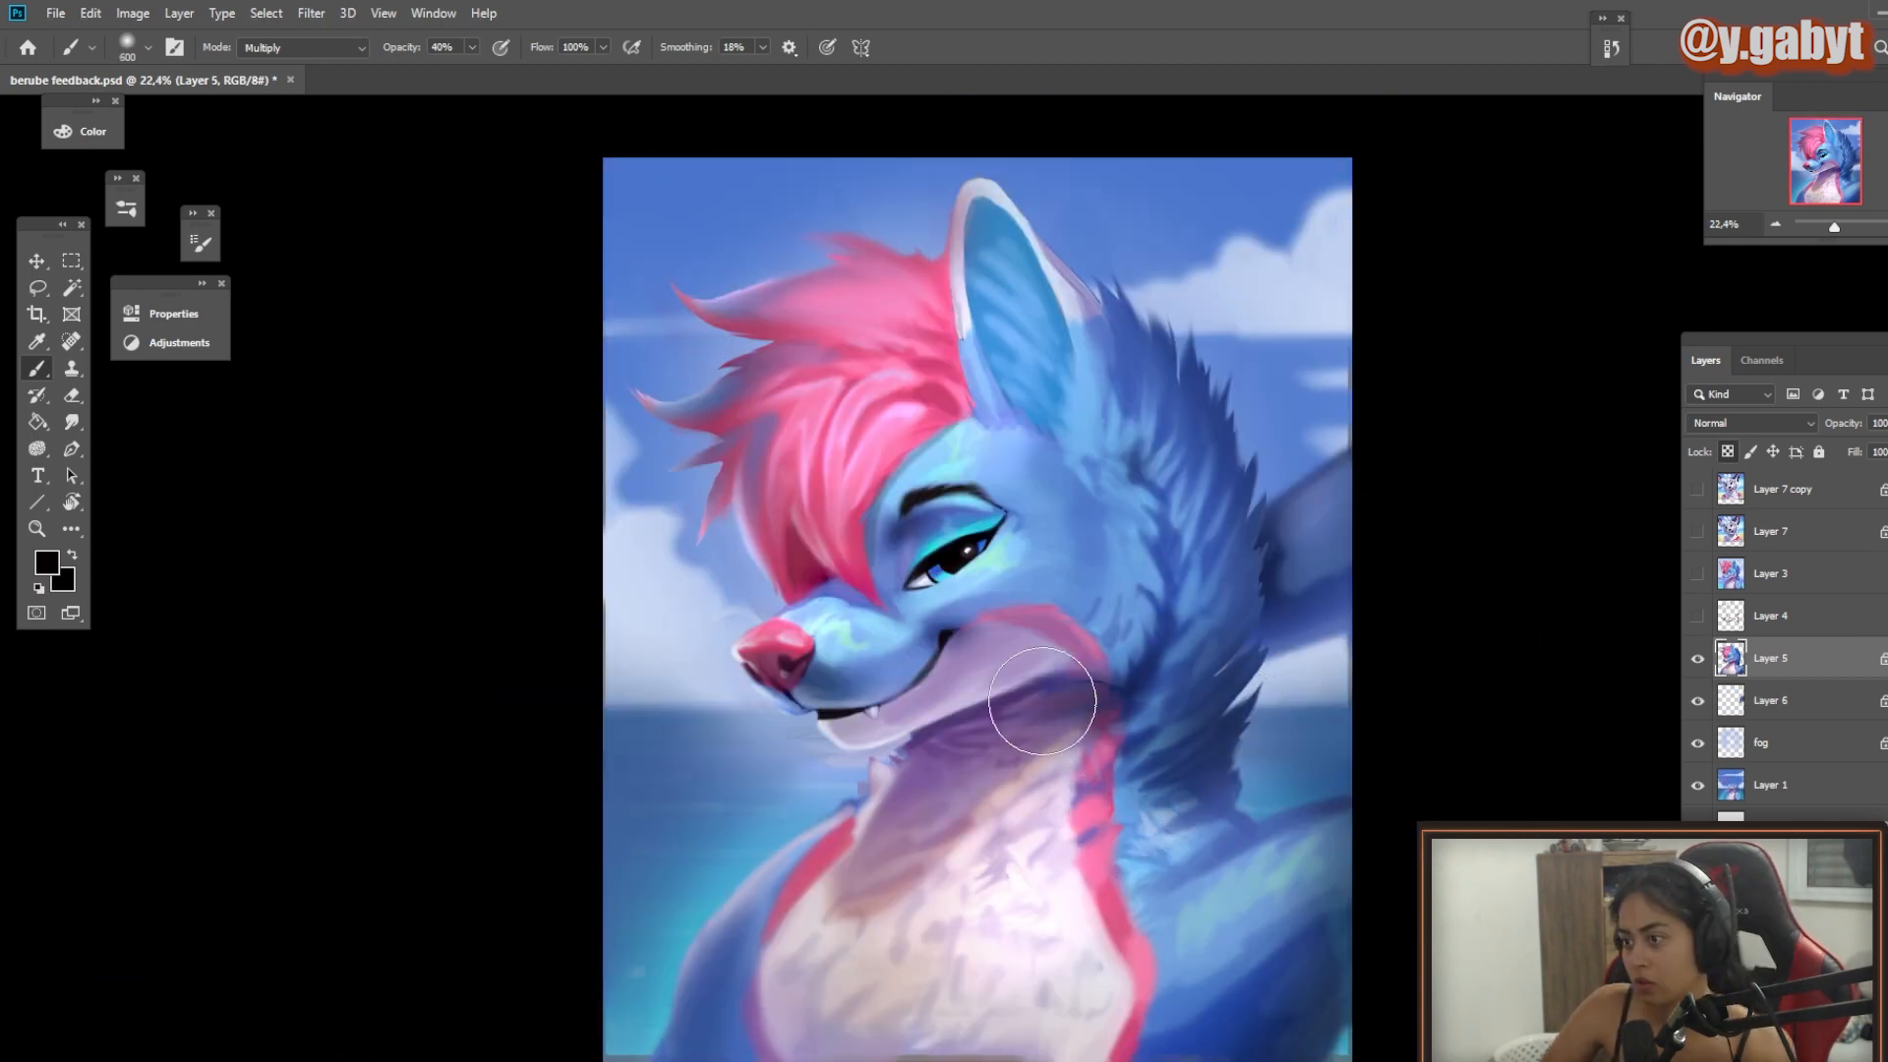
pyautogui.scroll(-4, 984, 826)
pyautogui.moveTo(897, 877); pyautogui.dragTo(1064, 855)
pyautogui.moveTo(964, 669)
pyautogui.mouseDown()
pyautogui.moveTo(1092, 629)
pyautogui.moveTo(1092, 580)
pyautogui.mouseUp()
pyautogui.moveTo(1057, 708); pyautogui.dragTo(1062, 698)
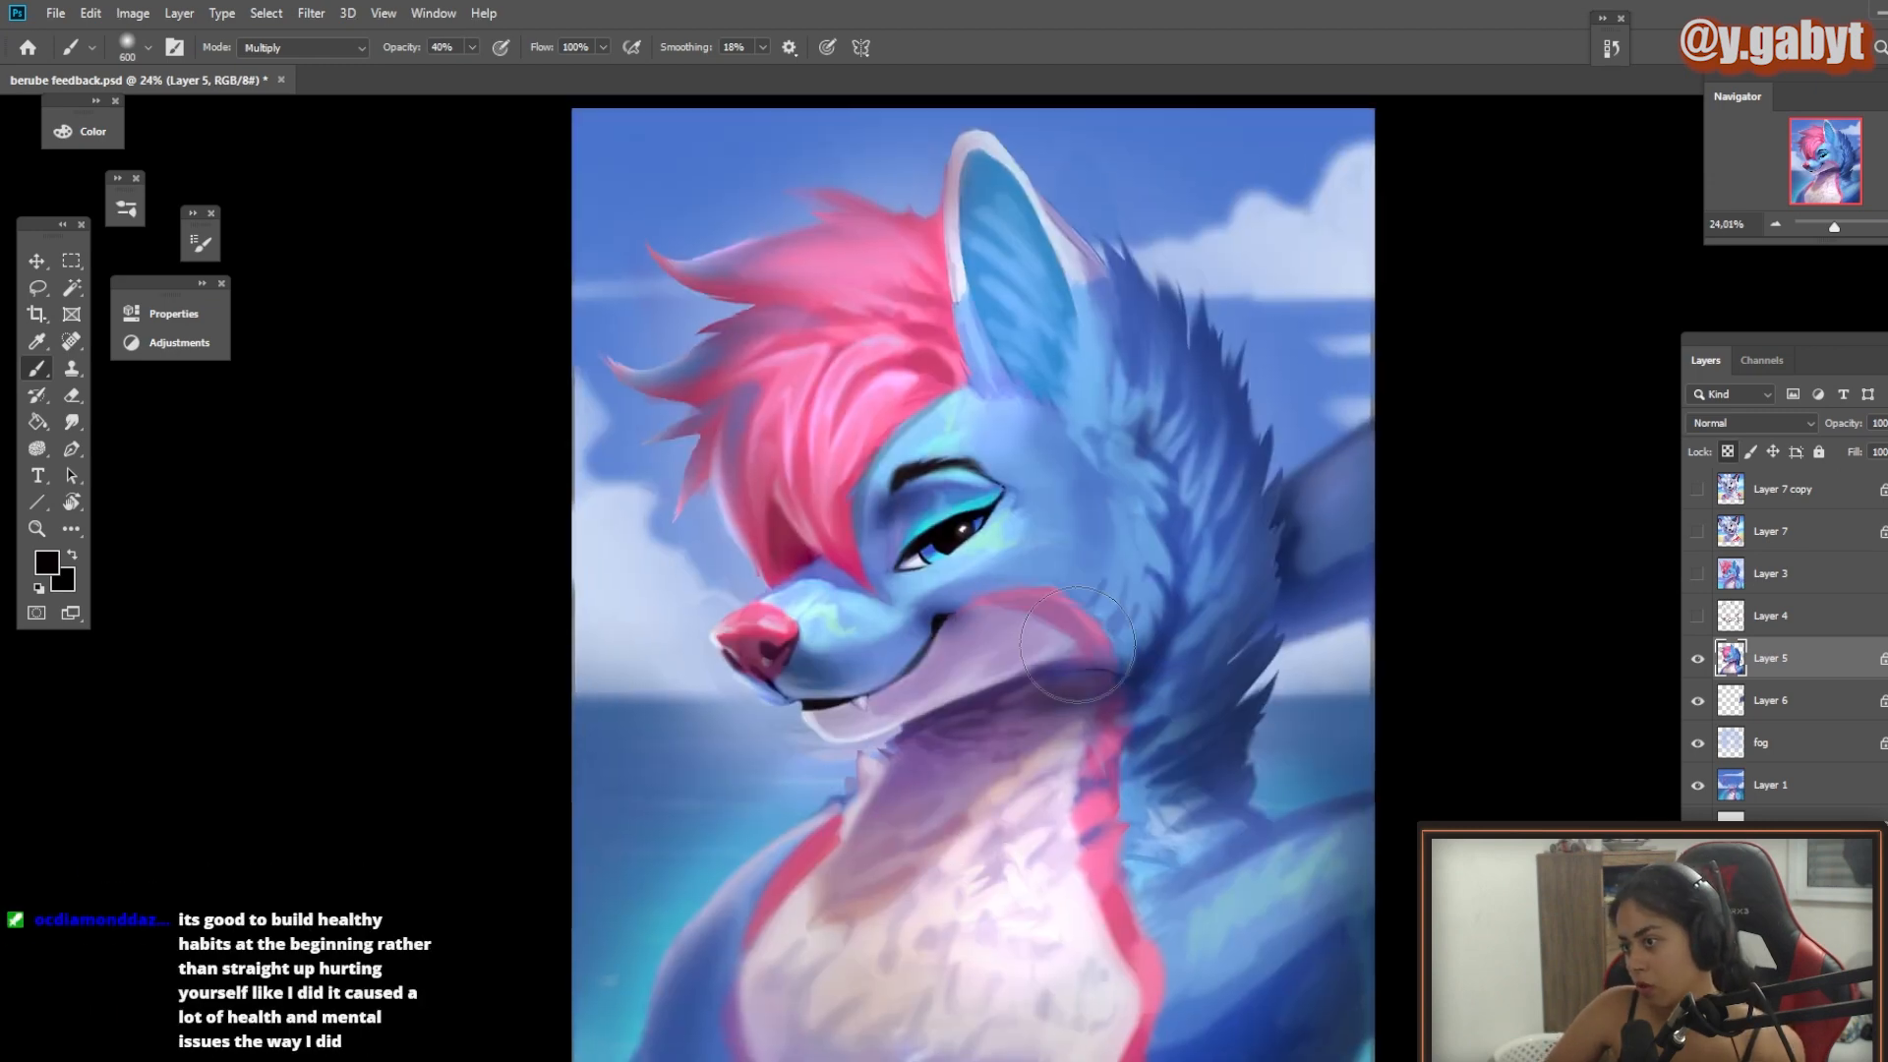
pyautogui.moveTo(1098, 785); pyautogui.dragTo(1047, 846)
# Step: Set the foreground color to salmon orange #e5a18b
pyautogui.click(47, 563)
pyautogui.click(423, 562)
pyautogui.click(793, 417)
pyautogui.click(48, 563)
pyautogui.click(469, 522)
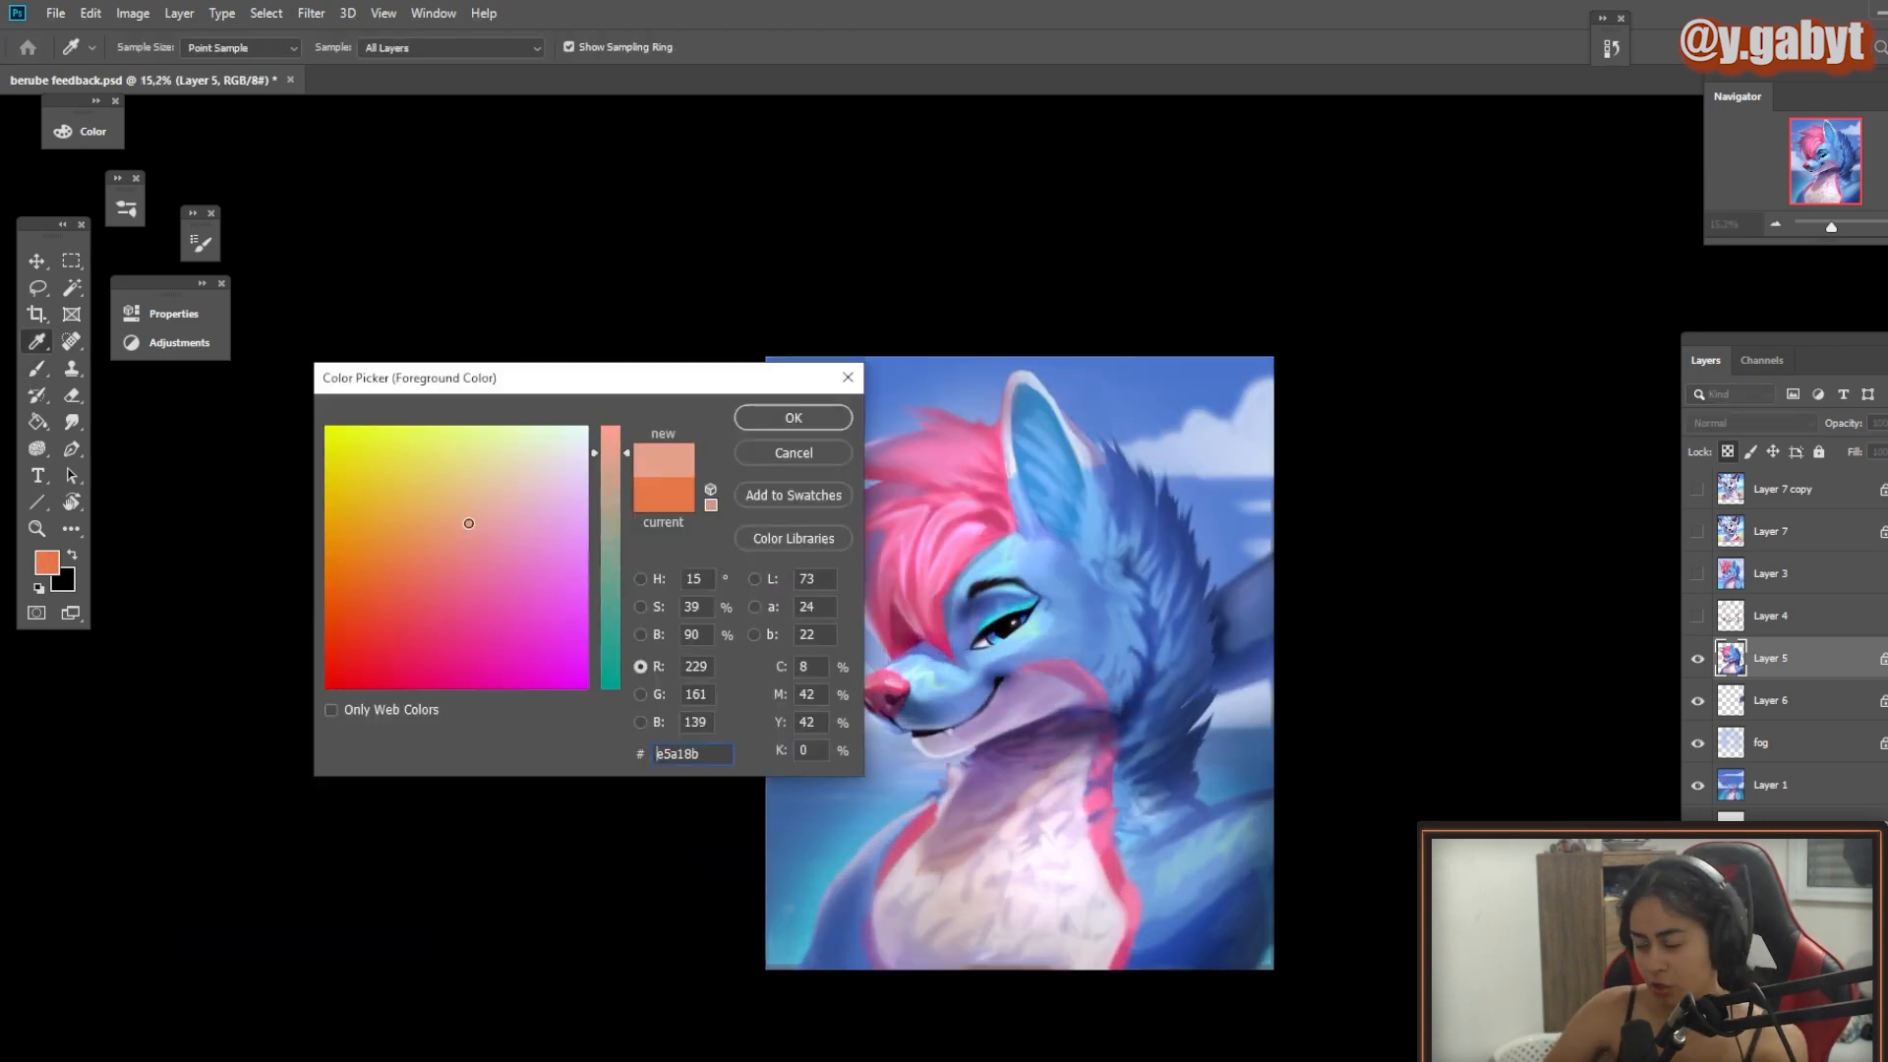
pyautogui.click(793, 417)
# Step: Shade the cheek, nape and neck in Multiply mode with dark blue sampled from the back fur
pyautogui.keyDown('alt'); pyautogui.click(1124, 759); pyautogui.keyUp('alt')
pyautogui.moveTo(1115, 669); pyautogui.dragTo(1069, 641)
pyautogui.moveTo(1144, 750); pyautogui.dragTo(1249, 750)
pyautogui.moveTo(1008, 566); pyautogui.dragTo(1087, 644)
pyautogui.moveTo(1075, 882); pyautogui.dragTo(1011, 881)
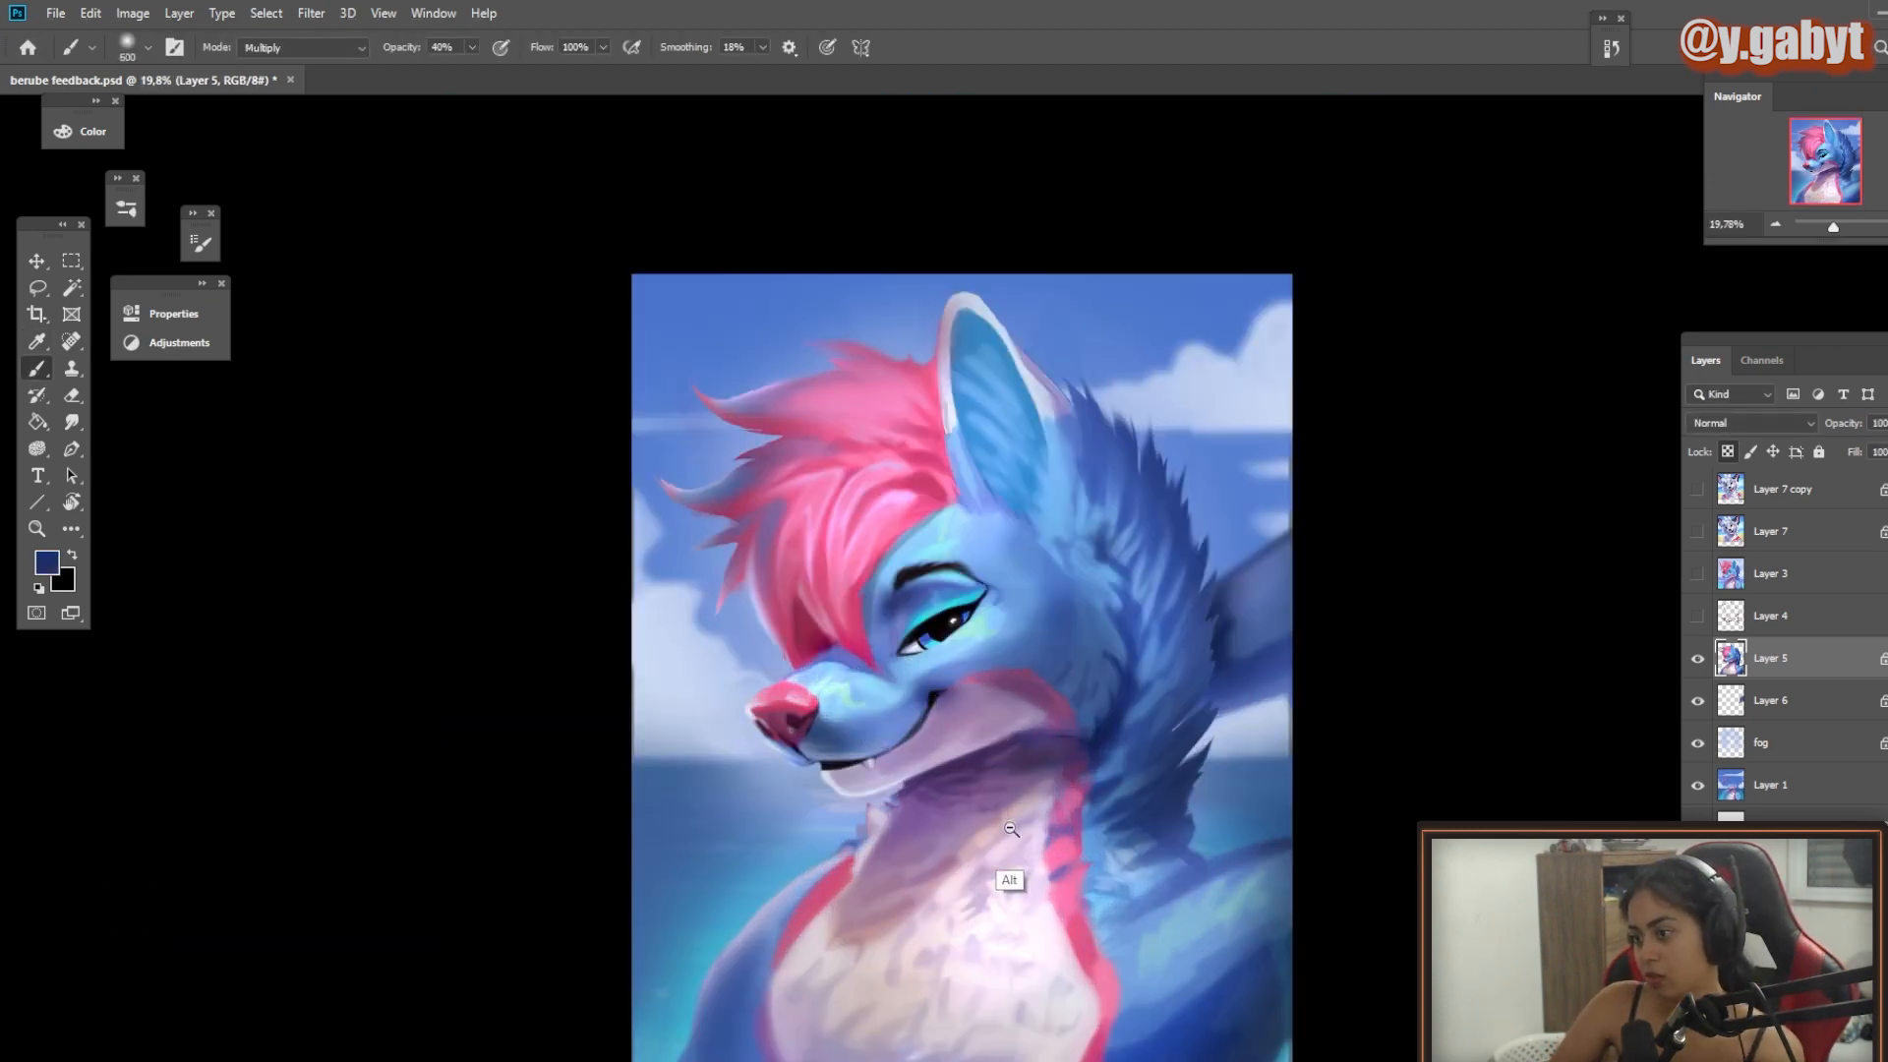
# Step: Deepen the upper hair in Multiply mode and sample its pink as the foreground color
pyautogui.moveTo(860, 341)
pyautogui.mouseDown()
pyautogui.moveTo(897, 345)
pyautogui.moveTo(900, 366)
pyautogui.mouseUp()
pyautogui.keyDown('alt'); pyautogui.click(900, 389); pyautogui.keyUp('alt')
pyautogui.moveTo(1281, 843); pyautogui.dragTo(1337, 758)
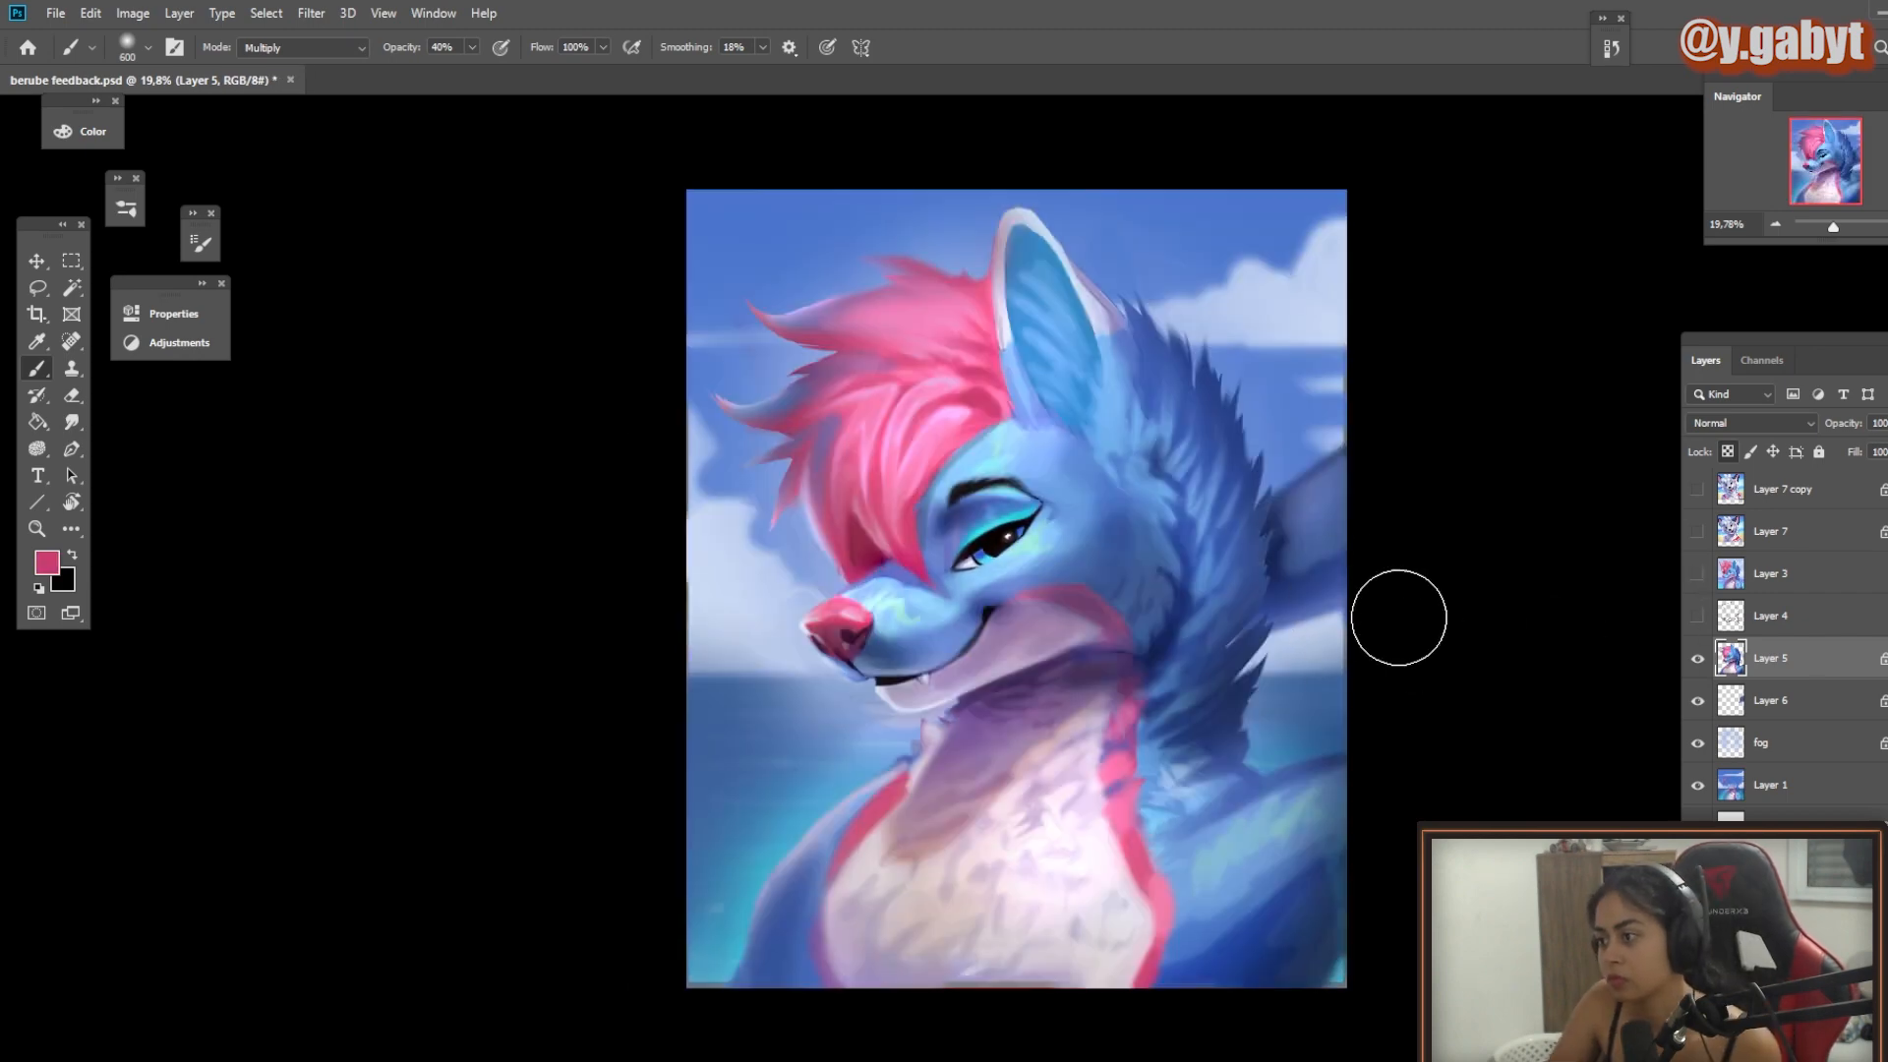
# Step: Retouch the nape fur and the ear's rim on Layer 5 in Normal mode at 100% opacity, using the pale color sampled from the ear
pyautogui.click(48, 562)
pyautogui.click(303, 47)
pyautogui.click(315, 66)
pyautogui.press('0')
pyautogui.moveTo(1192, 362); pyautogui.dragTo(1241, 460)
pyautogui.hotkey('ctrl', 'z')
pyautogui.press(']')
pyautogui.press(']')
pyautogui.press(']')
pyautogui.press(']')
pyautogui.moveTo(1121, 305)
pyautogui.mouseDown()
pyautogui.moveTo(1229, 428)
pyautogui.moveTo(1198, 369)
pyautogui.mouseUp()
pyautogui.keyDown('alt'); pyautogui.click(1017, 254); pyautogui.keyUp('alt')
pyautogui.moveTo(1001, 312)
pyautogui.mouseDown()
pyautogui.moveTo(1017, 216)
pyautogui.moveTo(1035, 228)
pyautogui.mouseUp()
# Step: Create a new layer named "sc" with the Screen blend mode
pyautogui.hotkey('ctrl', 'shift', 'n')
pyautogui.write('sc')
pyautogui.press('Tab')
pyautogui.press('Tab')
pyautogui.press('Tab')
pyautogui.press('Down')
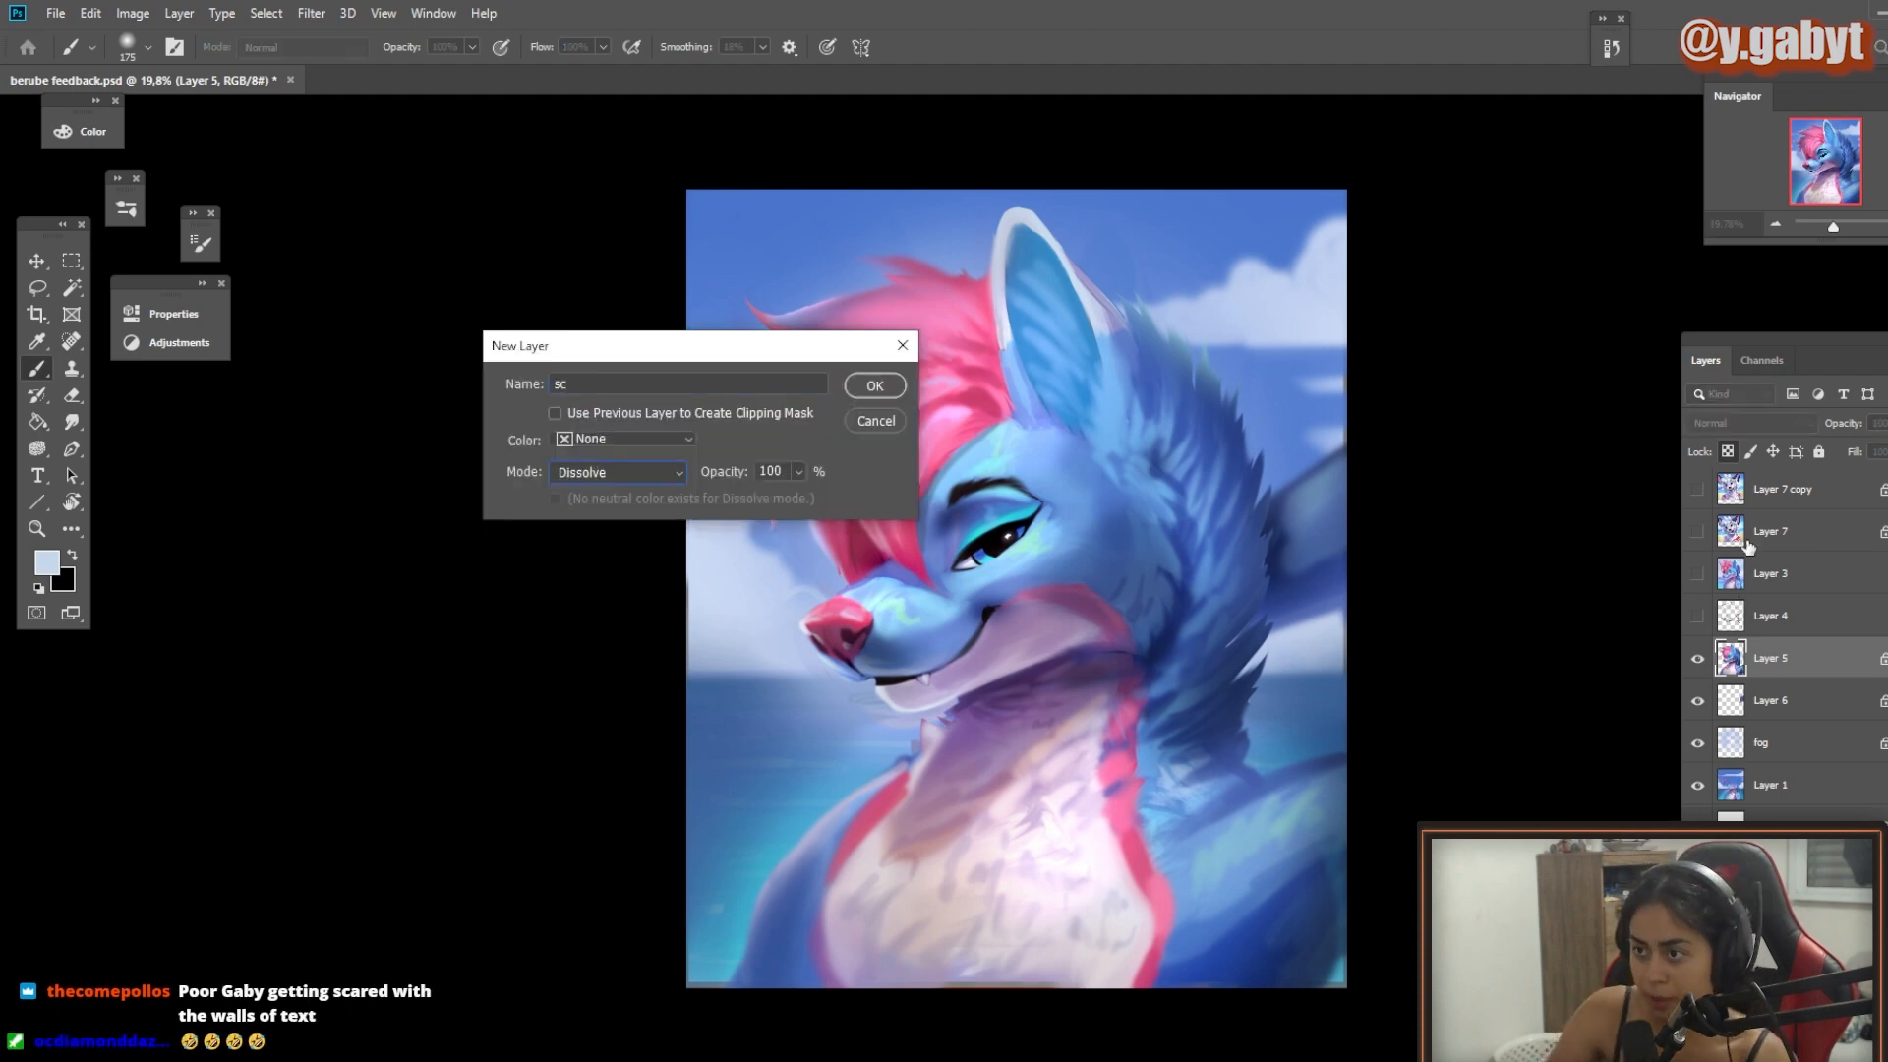
pyautogui.press('Down')
pyautogui.press('Down')
pyautogui.press('Down')
pyautogui.press('Down')
pyautogui.press('Down')
pyautogui.press('Down')
pyautogui.press('Down')
pyautogui.press('Return')
# Step: Brush a soft glow around the hair on the sc layer with sampled pink and light blue, at up to brush size 1000
pyautogui.keyDown('alt'); pyautogui.click(947, 458); pyautogui.keyUp('alt')
pyautogui.moveTo(875, 309); pyautogui.dragTo(935, 267)
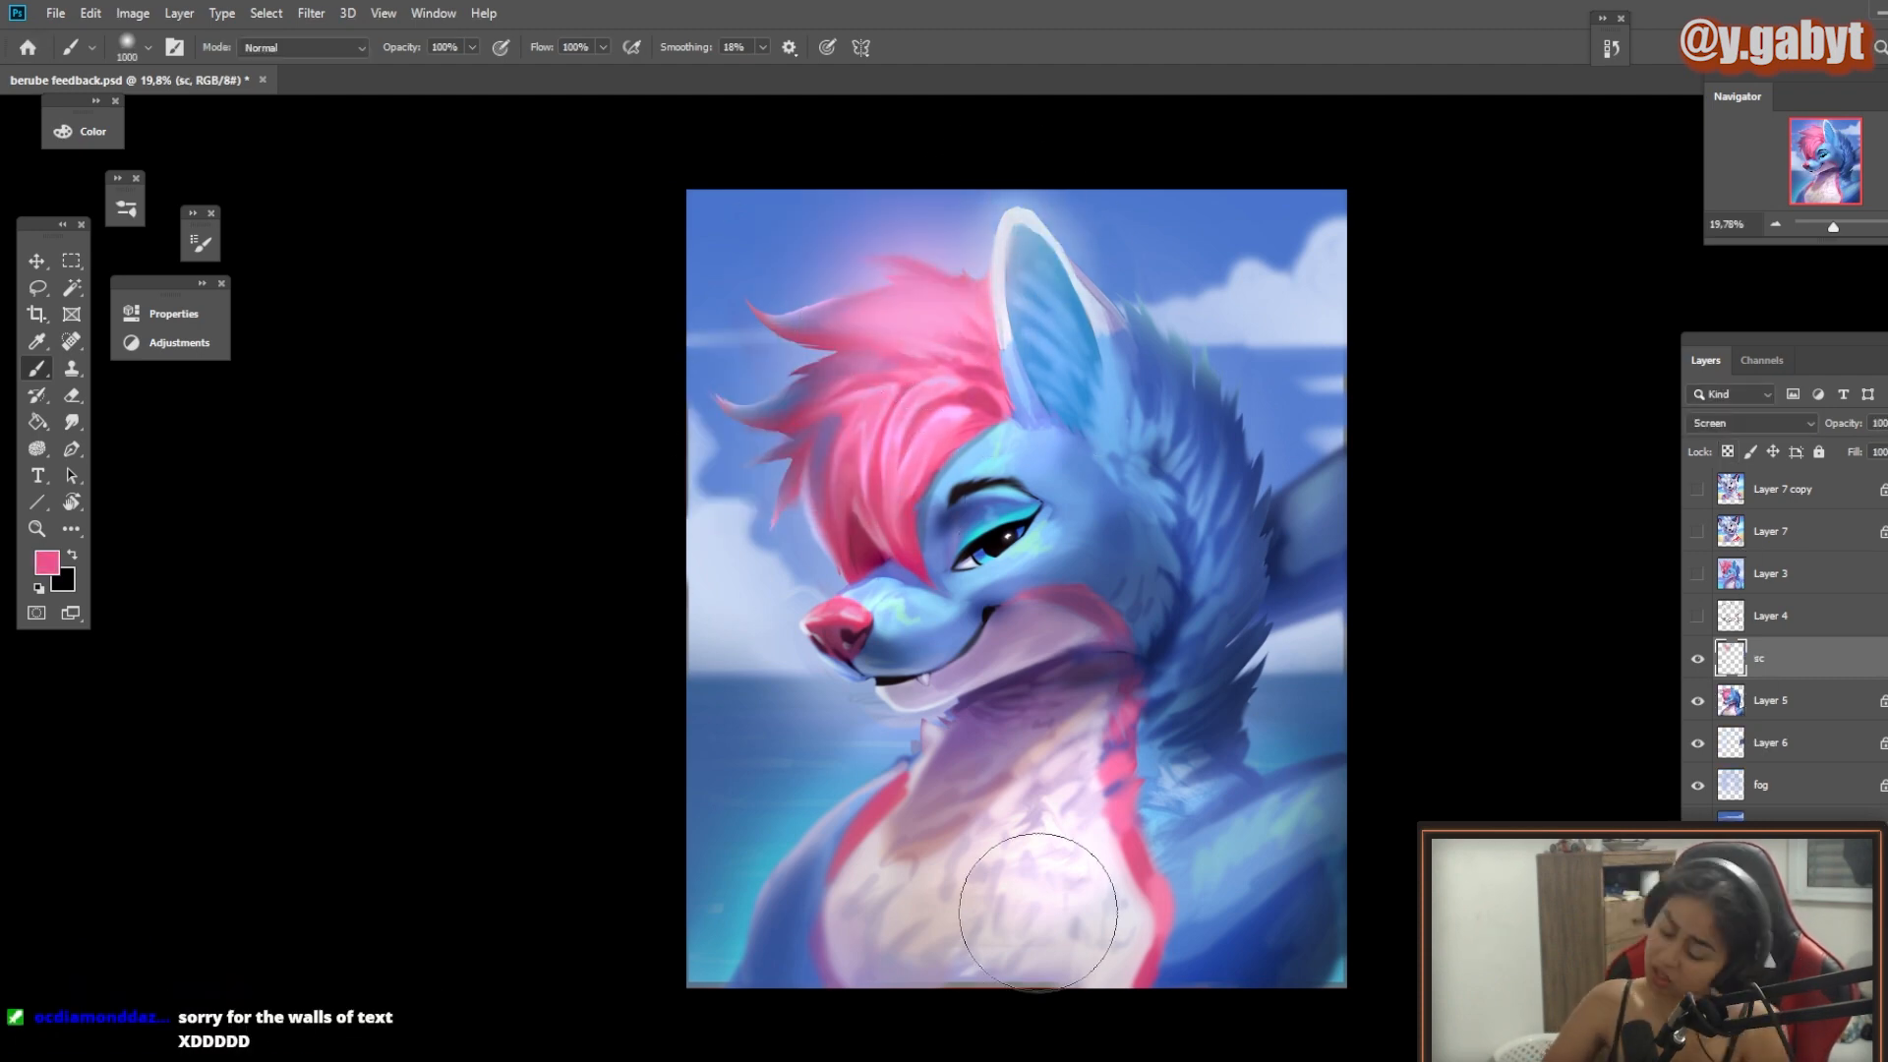
pyautogui.keyDown('alt'); pyautogui.click(994, 481); pyautogui.keyUp('alt')
pyautogui.press('2')
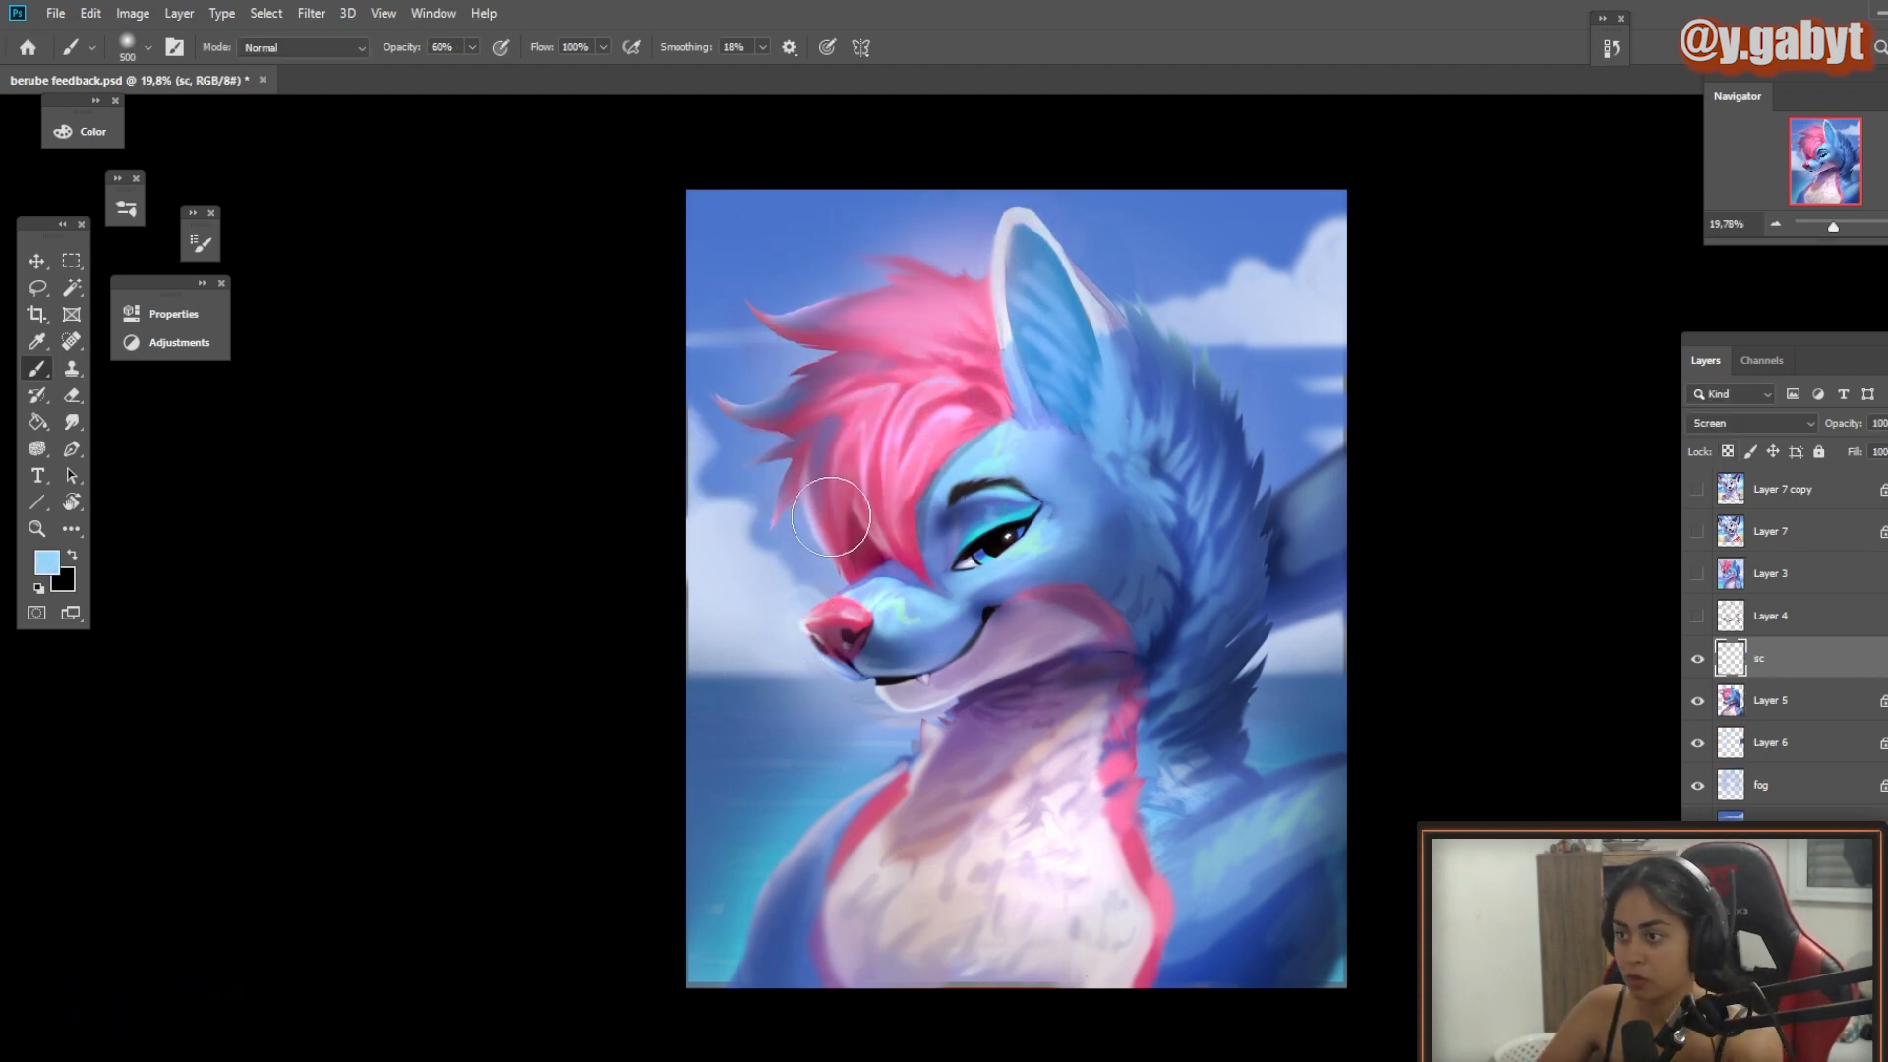
pyautogui.moveTo(831, 516); pyautogui.dragTo(945, 199)
pyautogui.press(']')
pyautogui.press(']')
pyautogui.press(']')
pyautogui.press(']')
pyautogui.press(']')
pyautogui.moveTo(1003, 850); pyautogui.dragTo(1017, 849)
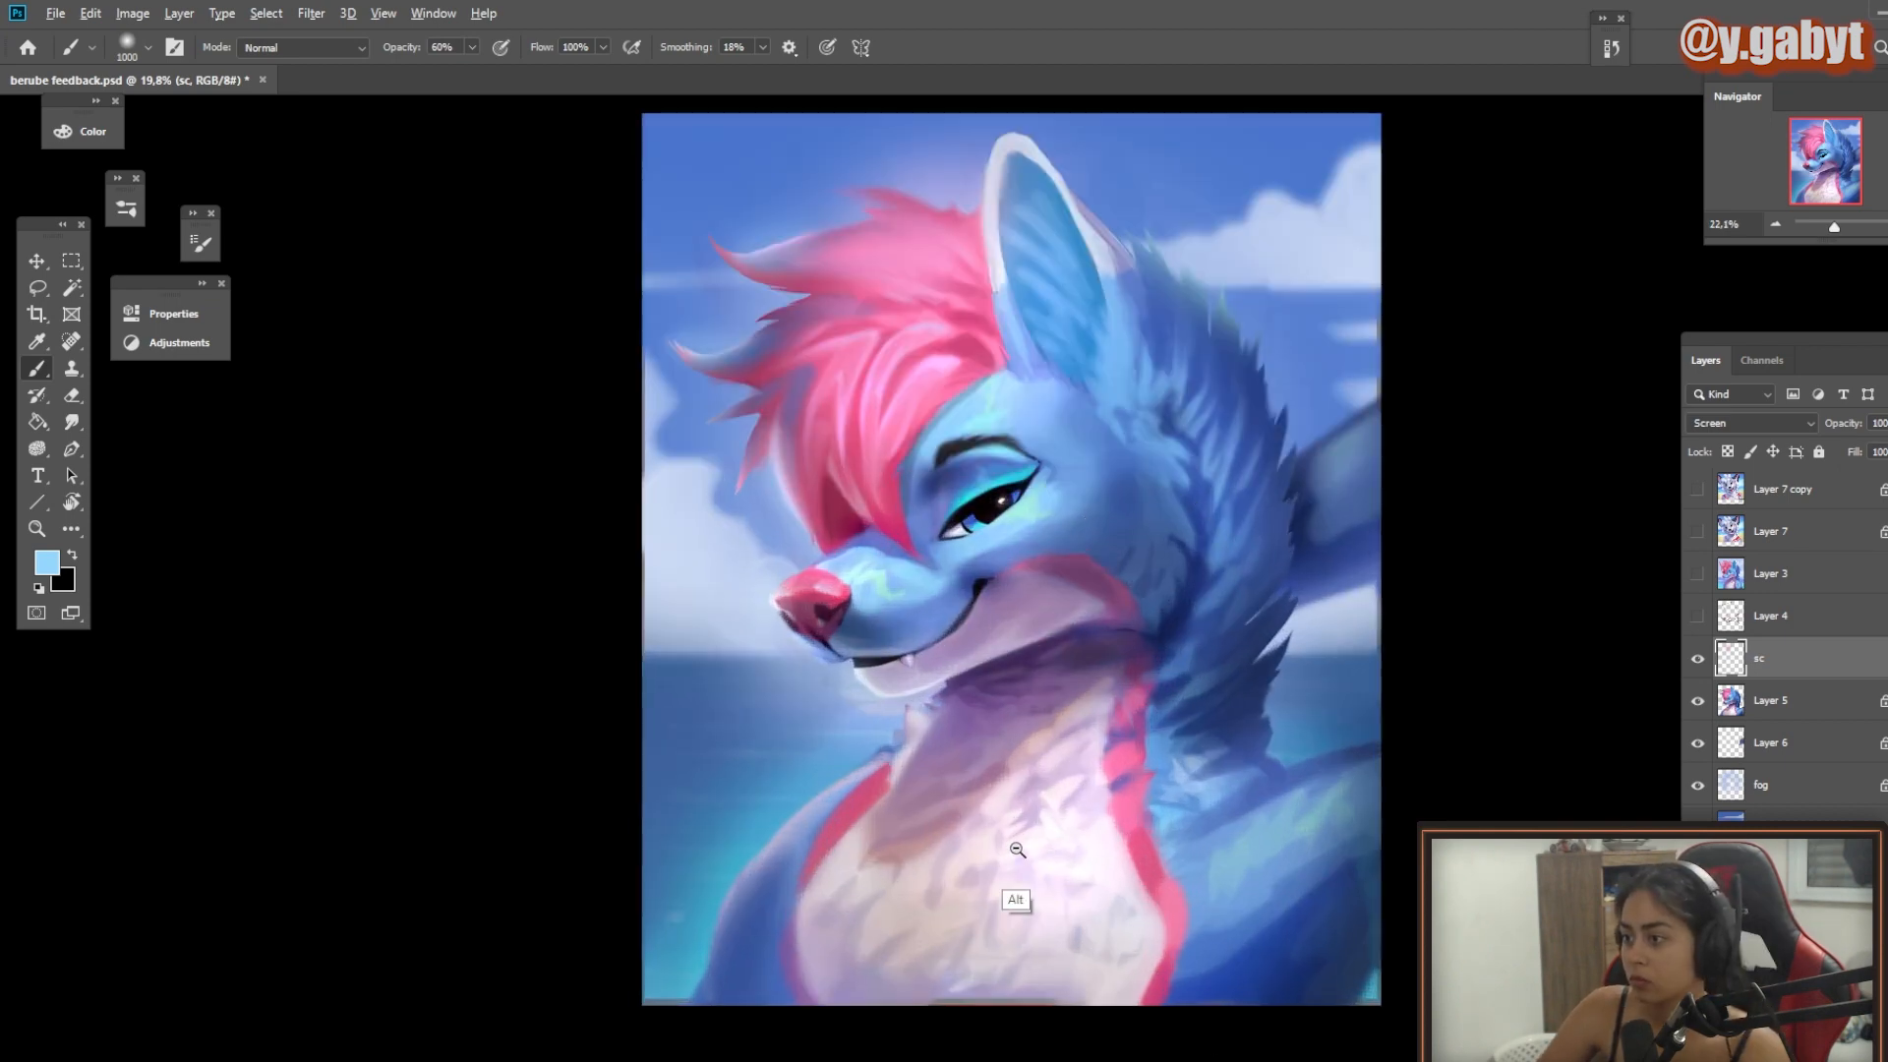
# Step: Set the foreground color to a more vivid version of the back fur's blue and enlarge the brush to 1900
pyautogui.keyDown('alt'); pyautogui.click(1190, 344); pyautogui.keyUp('alt')
pyautogui.click(54, 577)
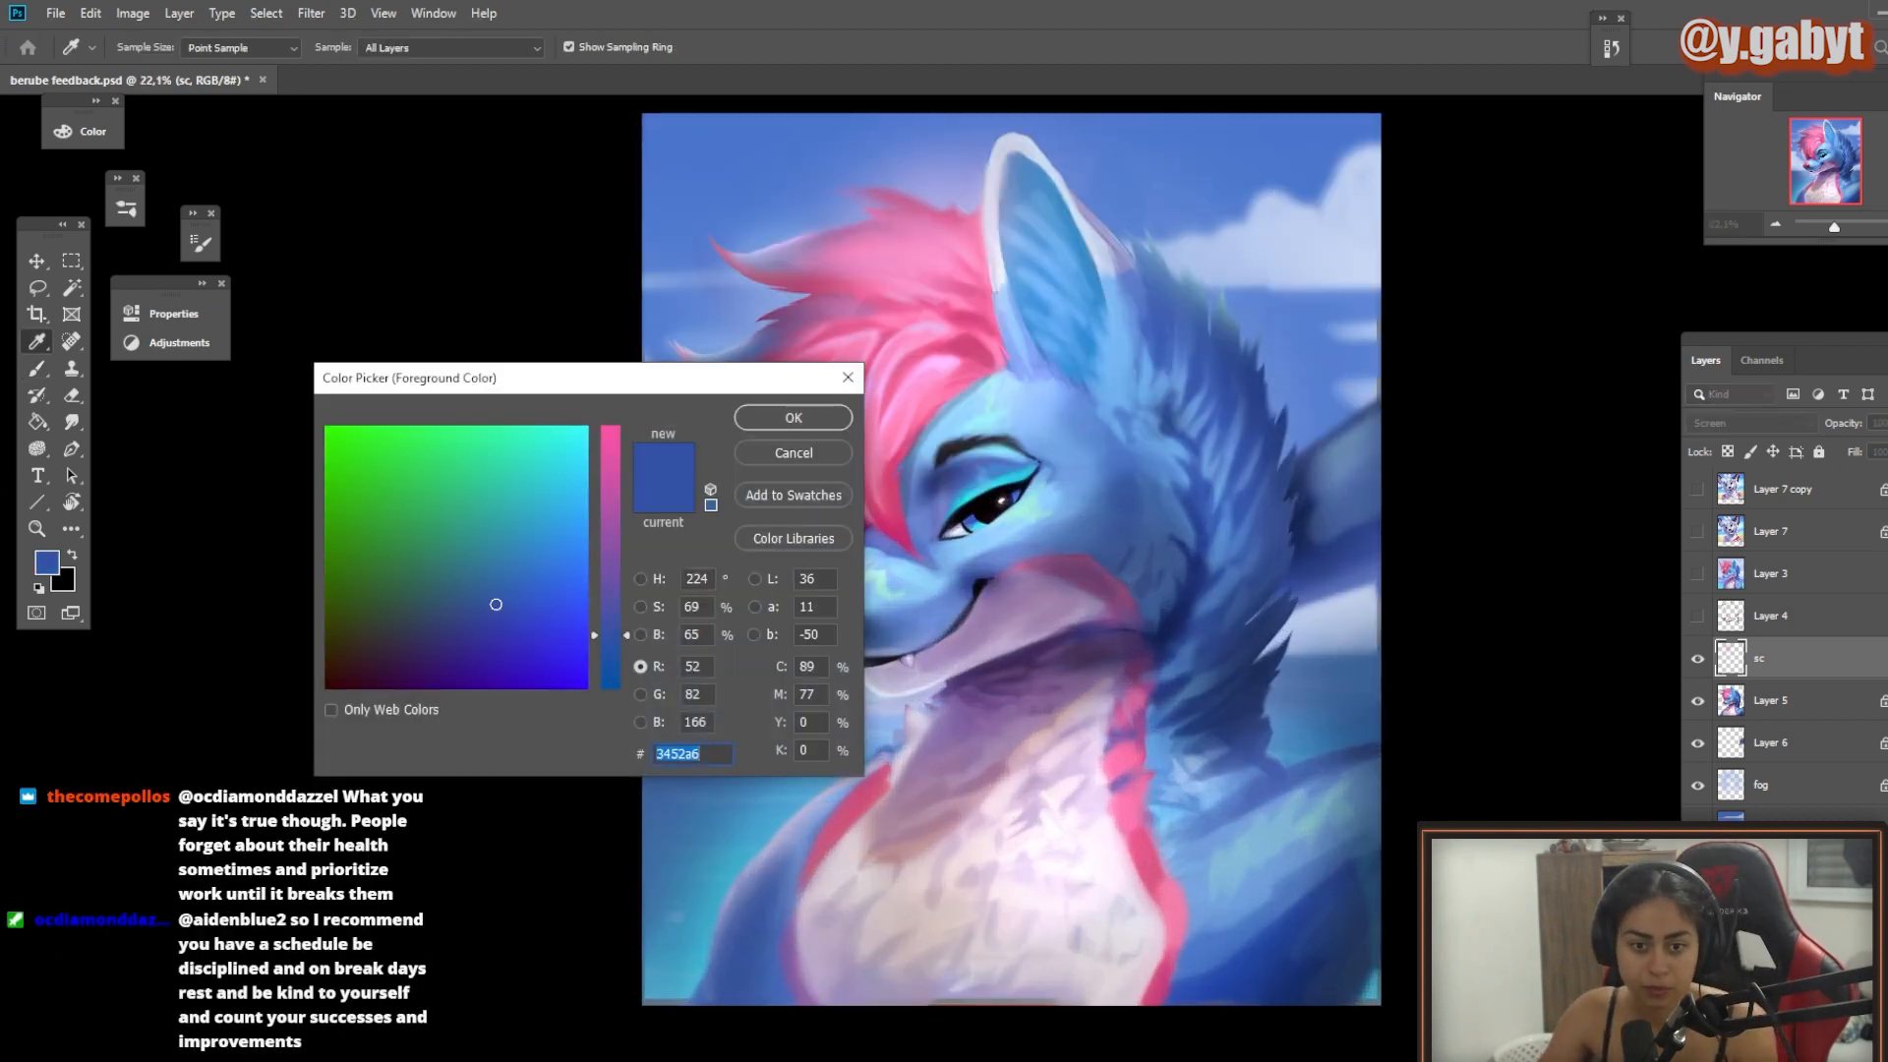
pyautogui.click(539, 624)
pyautogui.press('Return')
pyautogui.press(']')
pyautogui.press(']')
pyautogui.press(']')
pyautogui.press(']')
pyautogui.press(']')
pyautogui.scroll(-3, 1323, 717)
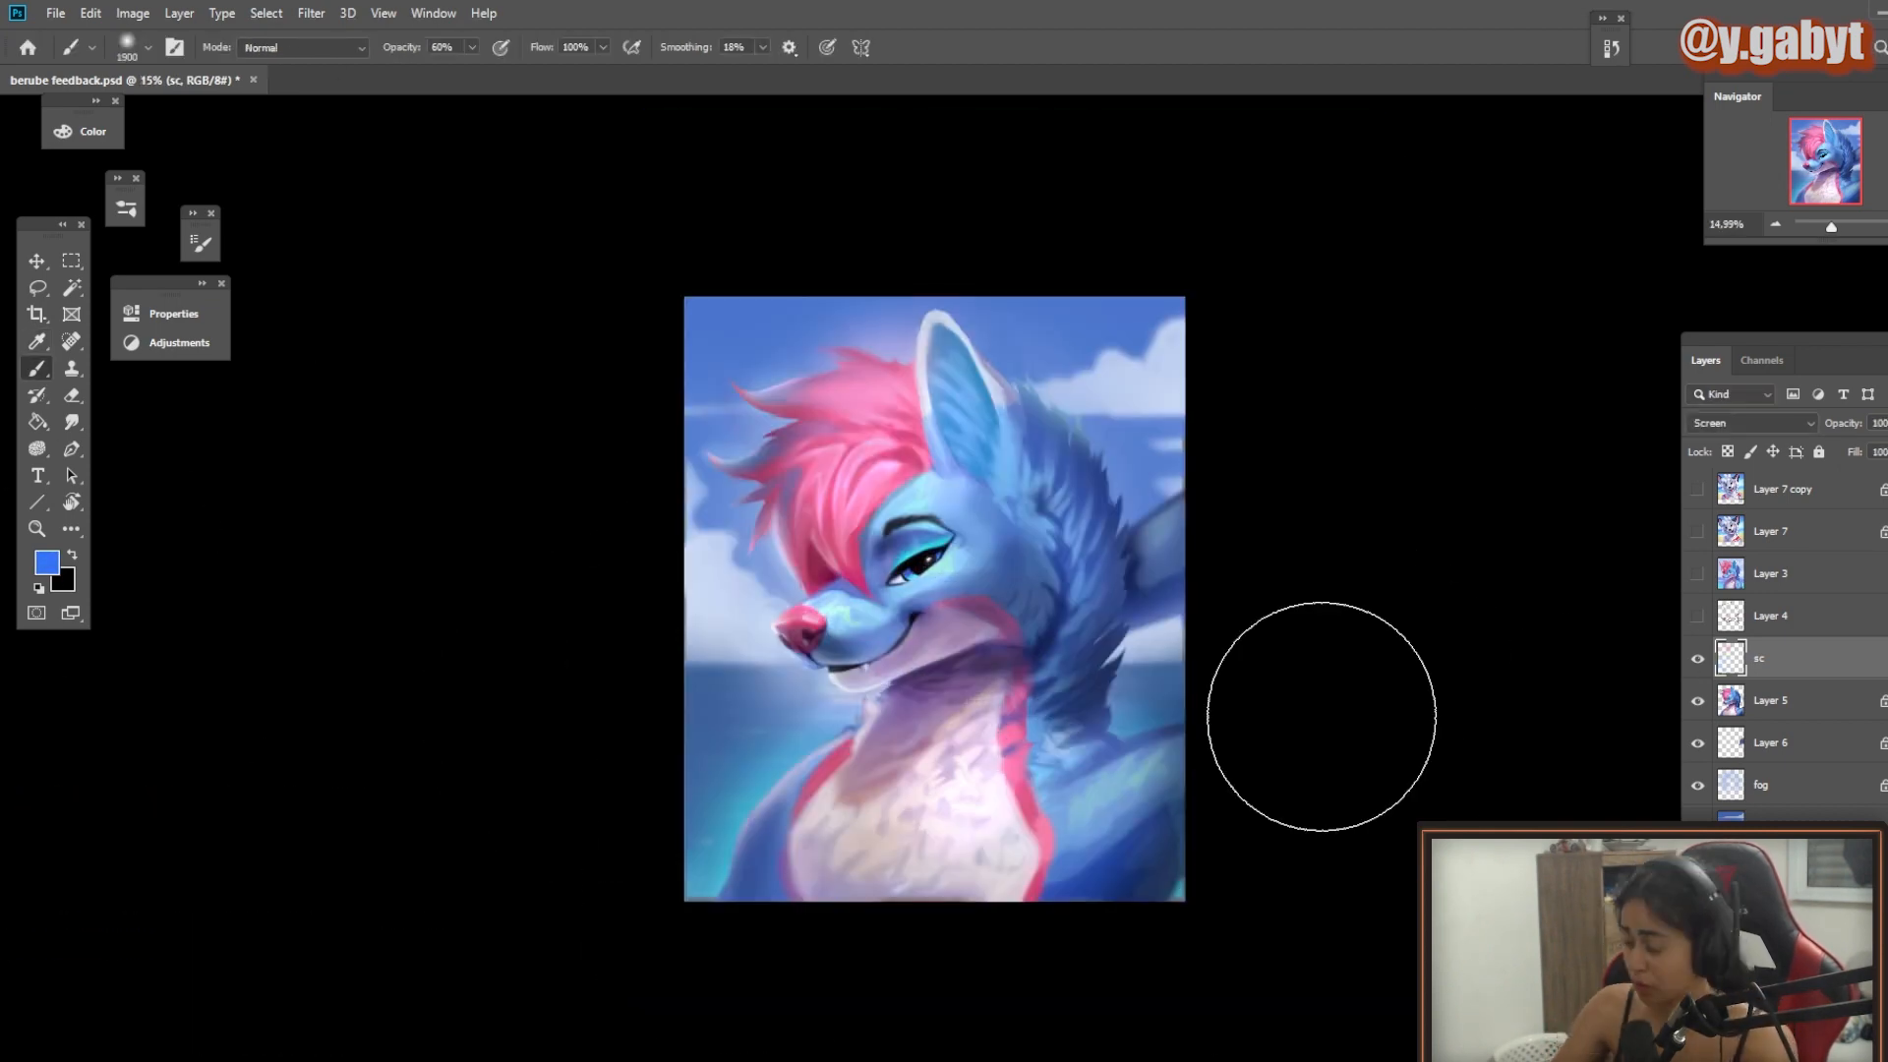
# Step: Create a new layer named "sl" with the Soft Light blend mode
pyautogui.hotkey('ctrl', 'shift', 'n')
pyautogui.write('sl')
pyautogui.hotkey('shift', 'alt', 'f')
pyautogui.press('Return')
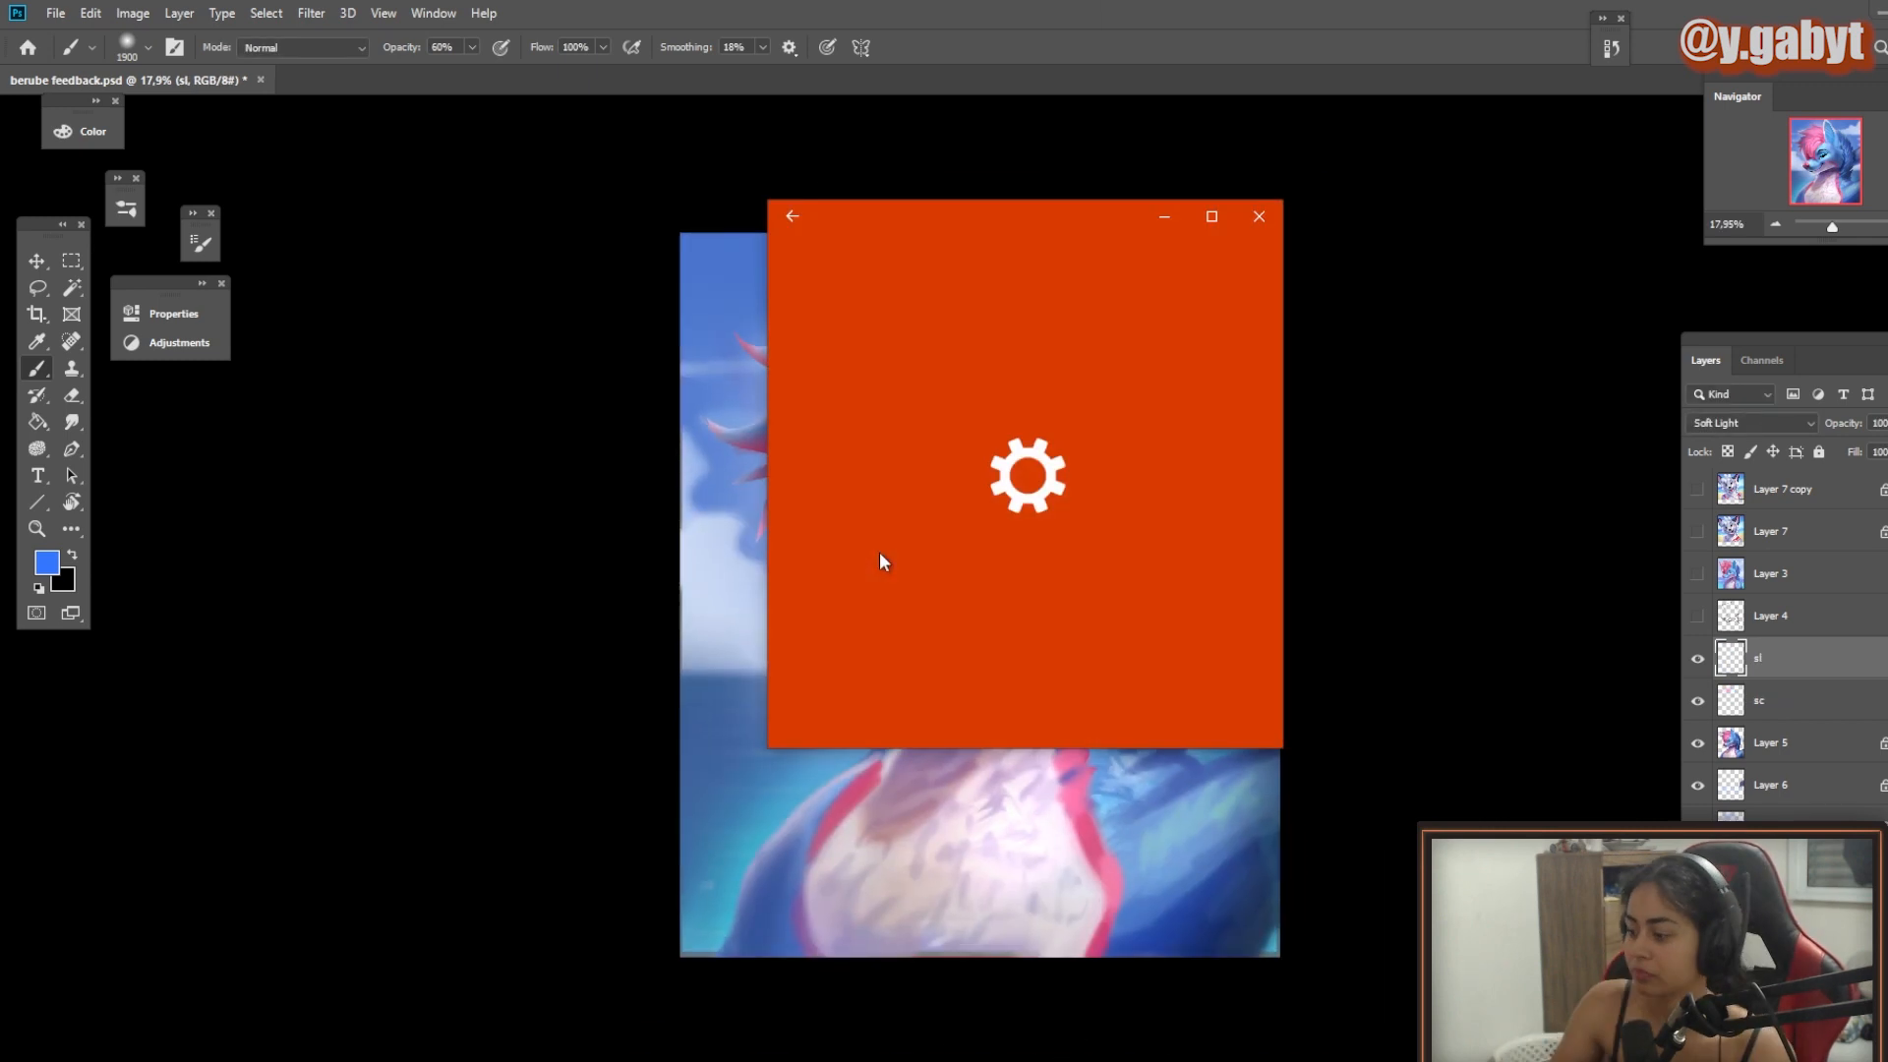
# Step: Tint the chest on the sl layer with pink sampled from the hair, and the lower-left water with its own sampled blue
pyautogui.scroll(3, 969, 449)
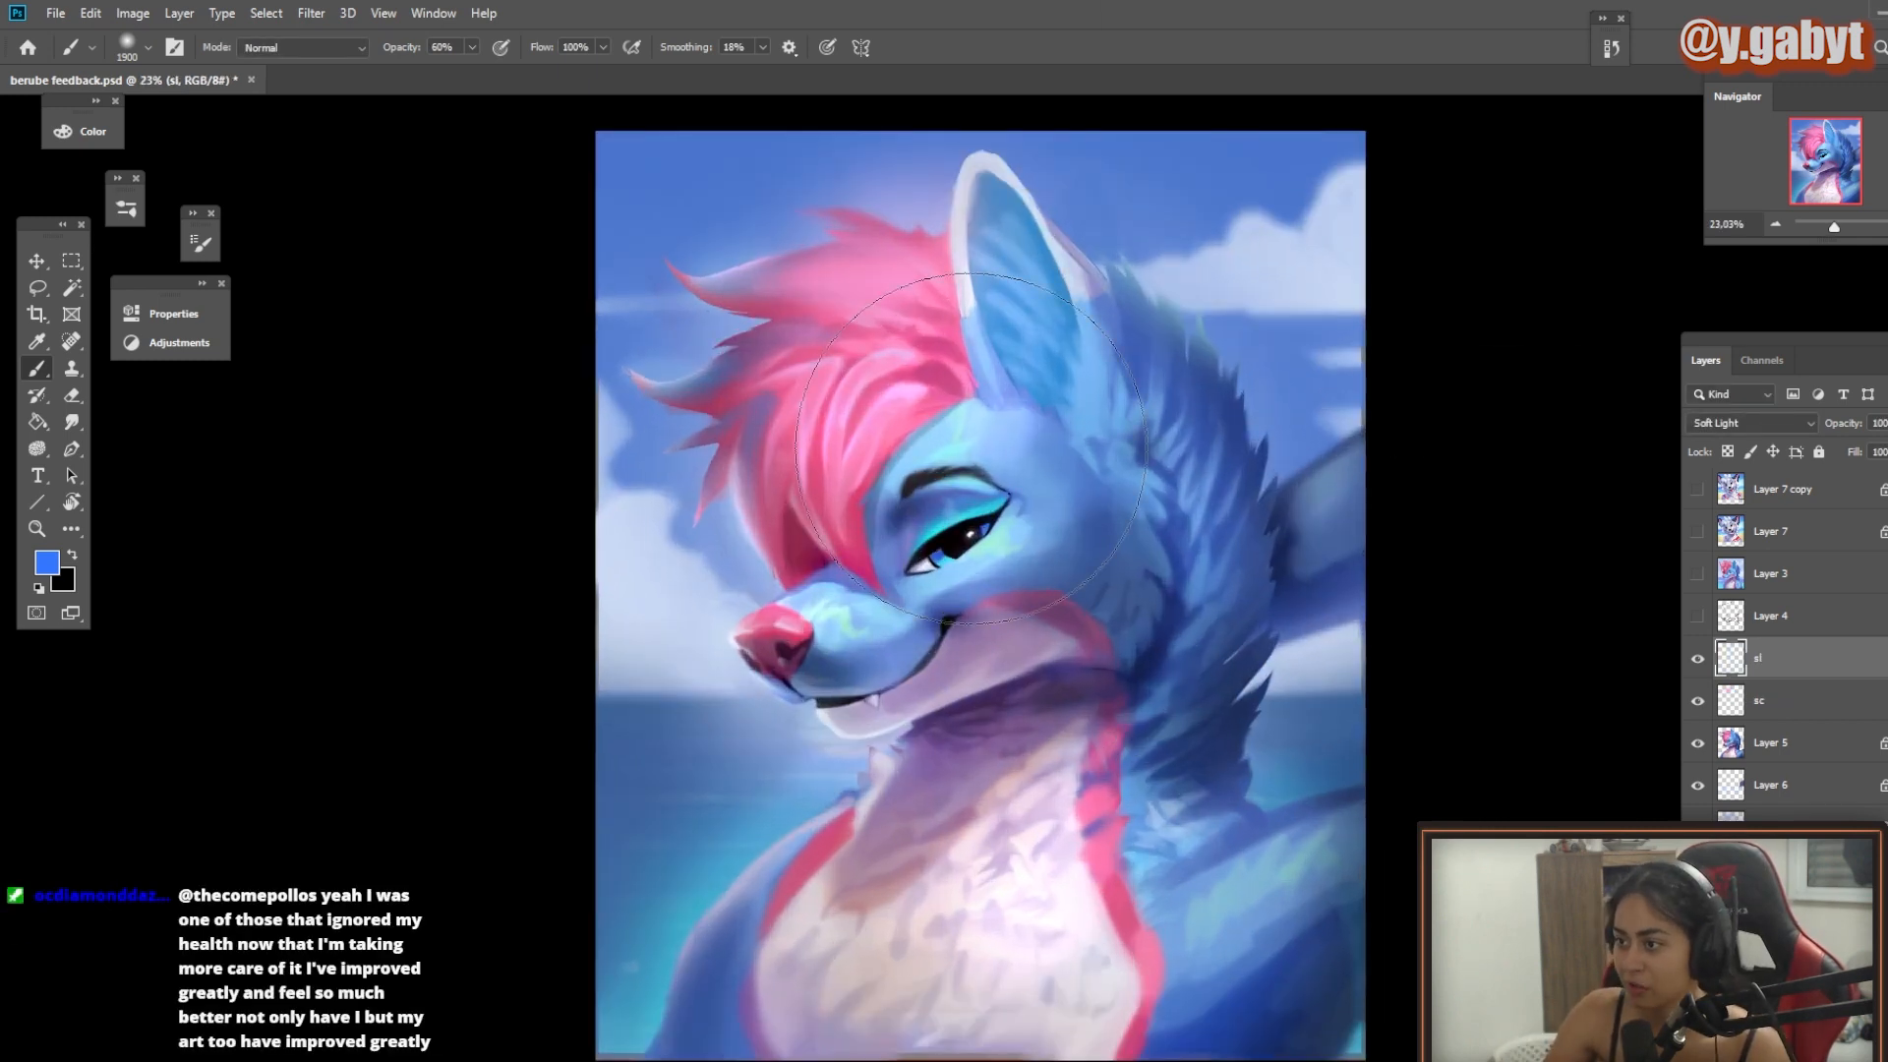
pyautogui.keyDown('alt'); pyautogui.click(897, 391); pyautogui.keyUp('alt')
pyautogui.moveTo(1129, 851); pyautogui.dragTo(1131, 944)
pyautogui.click(835, 824)
pyautogui.keyDown('alt'); pyautogui.click(656, 994); pyautogui.keyUp('alt')
pyautogui.press(']')
pyautogui.press(']')
pyautogui.press(']')
pyautogui.press(']')
pyautogui.press(']')
pyautogui.click(615, 984)
# Step: Darken the lower-left corner, cheek and lower-right arm on the sl layer with black, reducing the brush opacity to 40%
pyautogui.keyDown('alt'); pyautogui.click(957, 891); pyautogui.keyUp('alt')
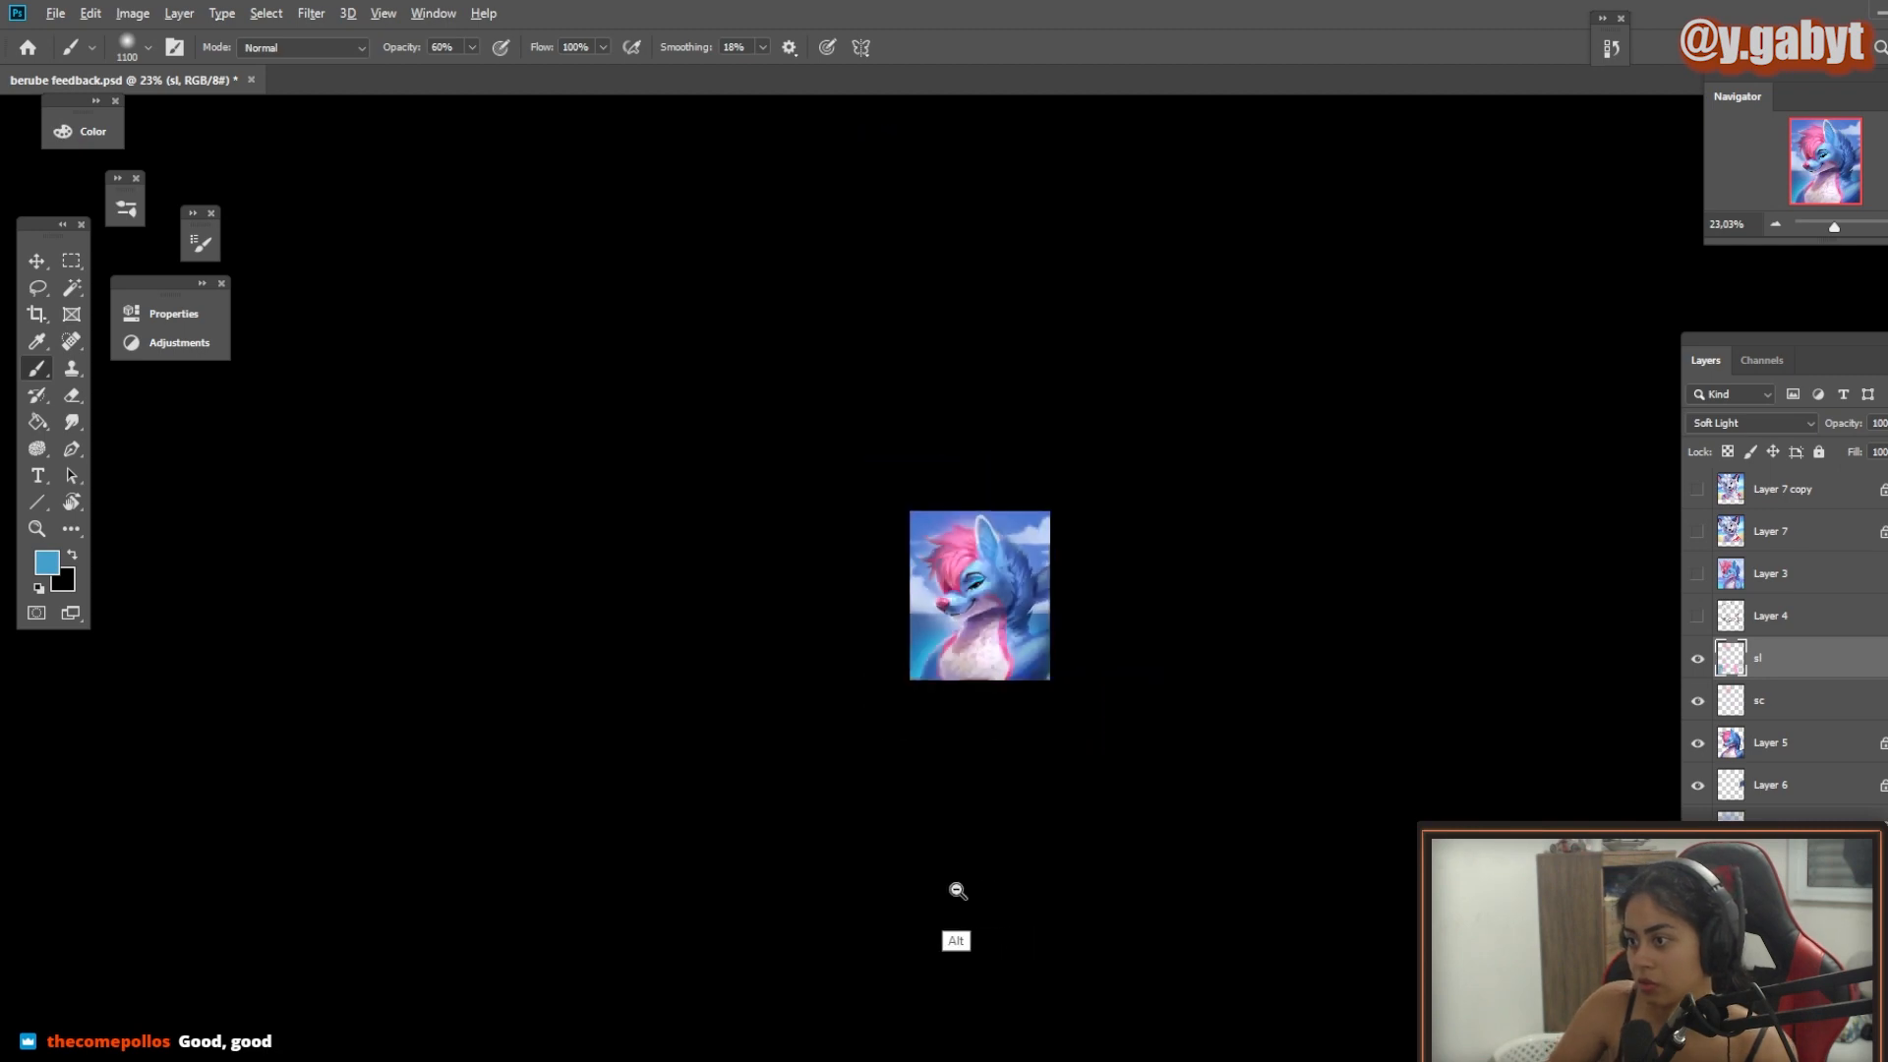
pyautogui.scroll(5, 958, 891)
pyautogui.keyDown('alt'); pyautogui.click(958, 891); pyautogui.keyUp('alt')
pyautogui.moveTo(668, 767)
pyautogui.mouseDown()
pyautogui.moveTo(834, 767)
pyautogui.moveTo(635, 1061)
pyautogui.mouseUp()
pyautogui.scroll(-5, 834, 767)
pyautogui.scroll(5, 786, 716)
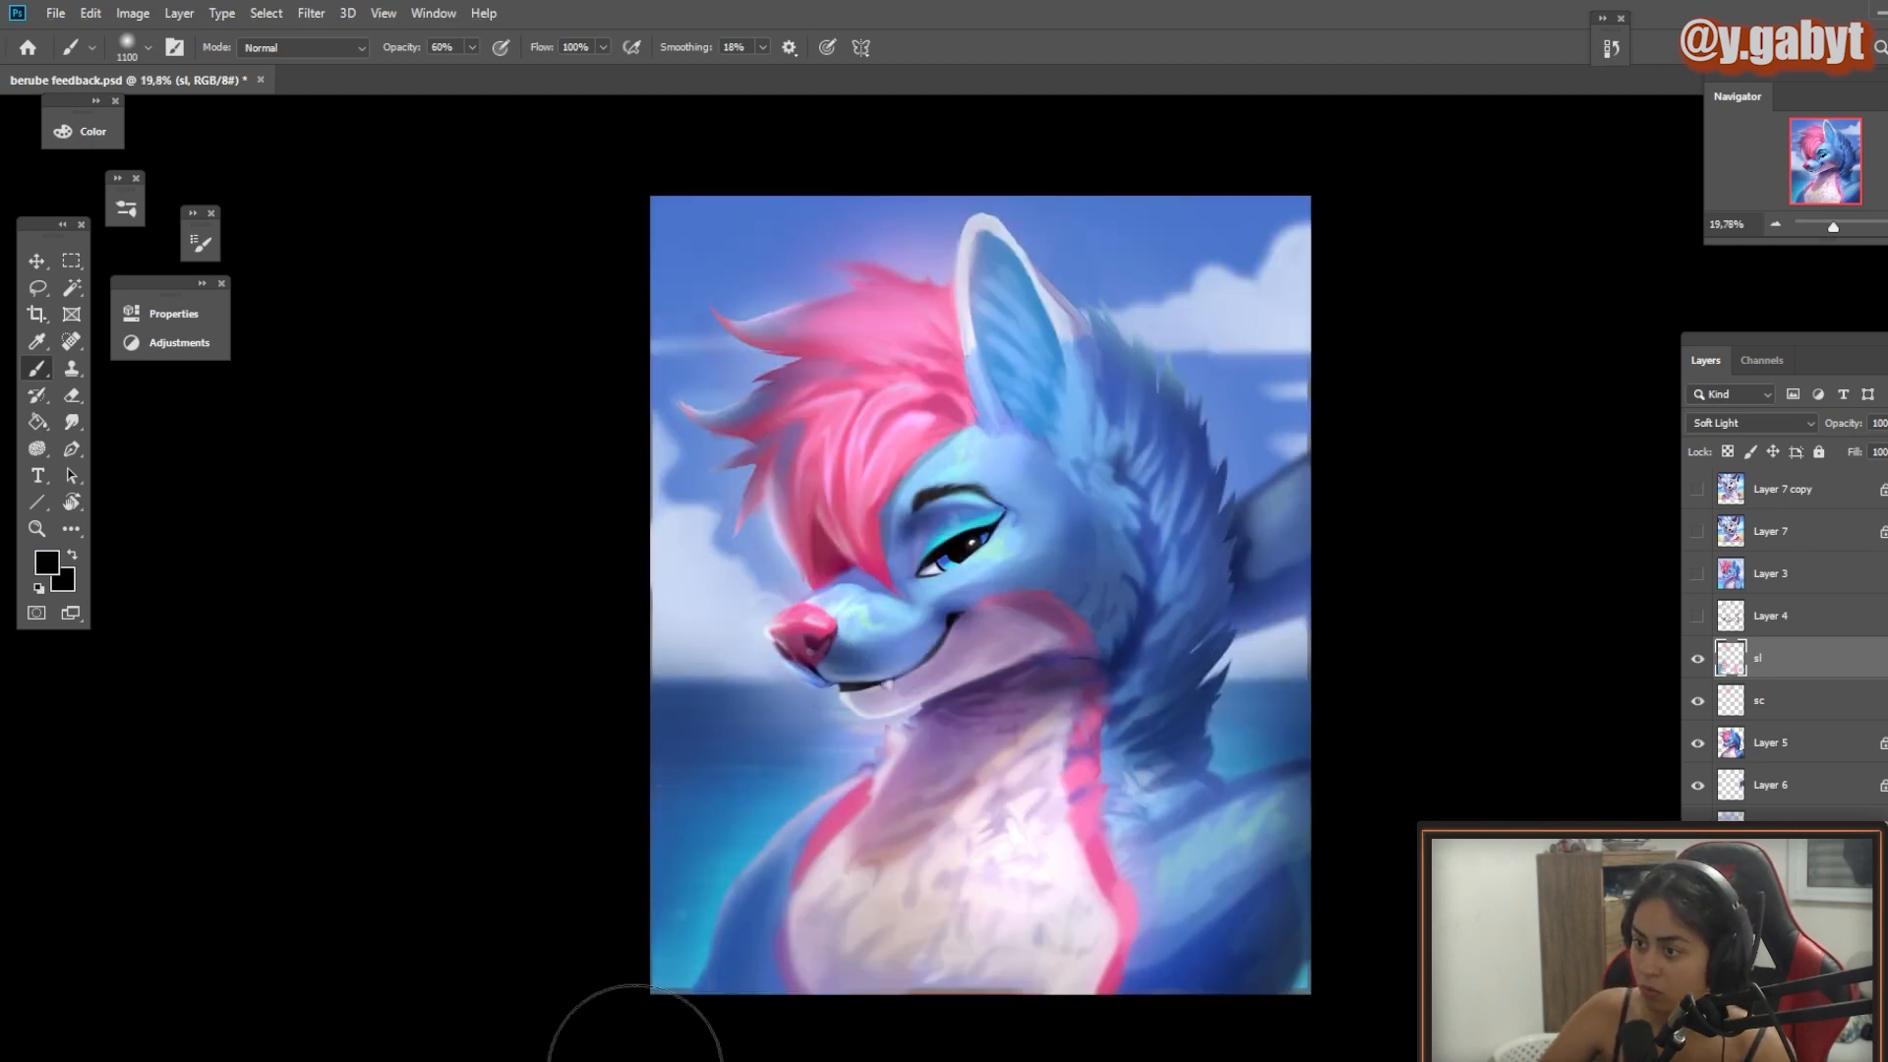
pyautogui.press('2')
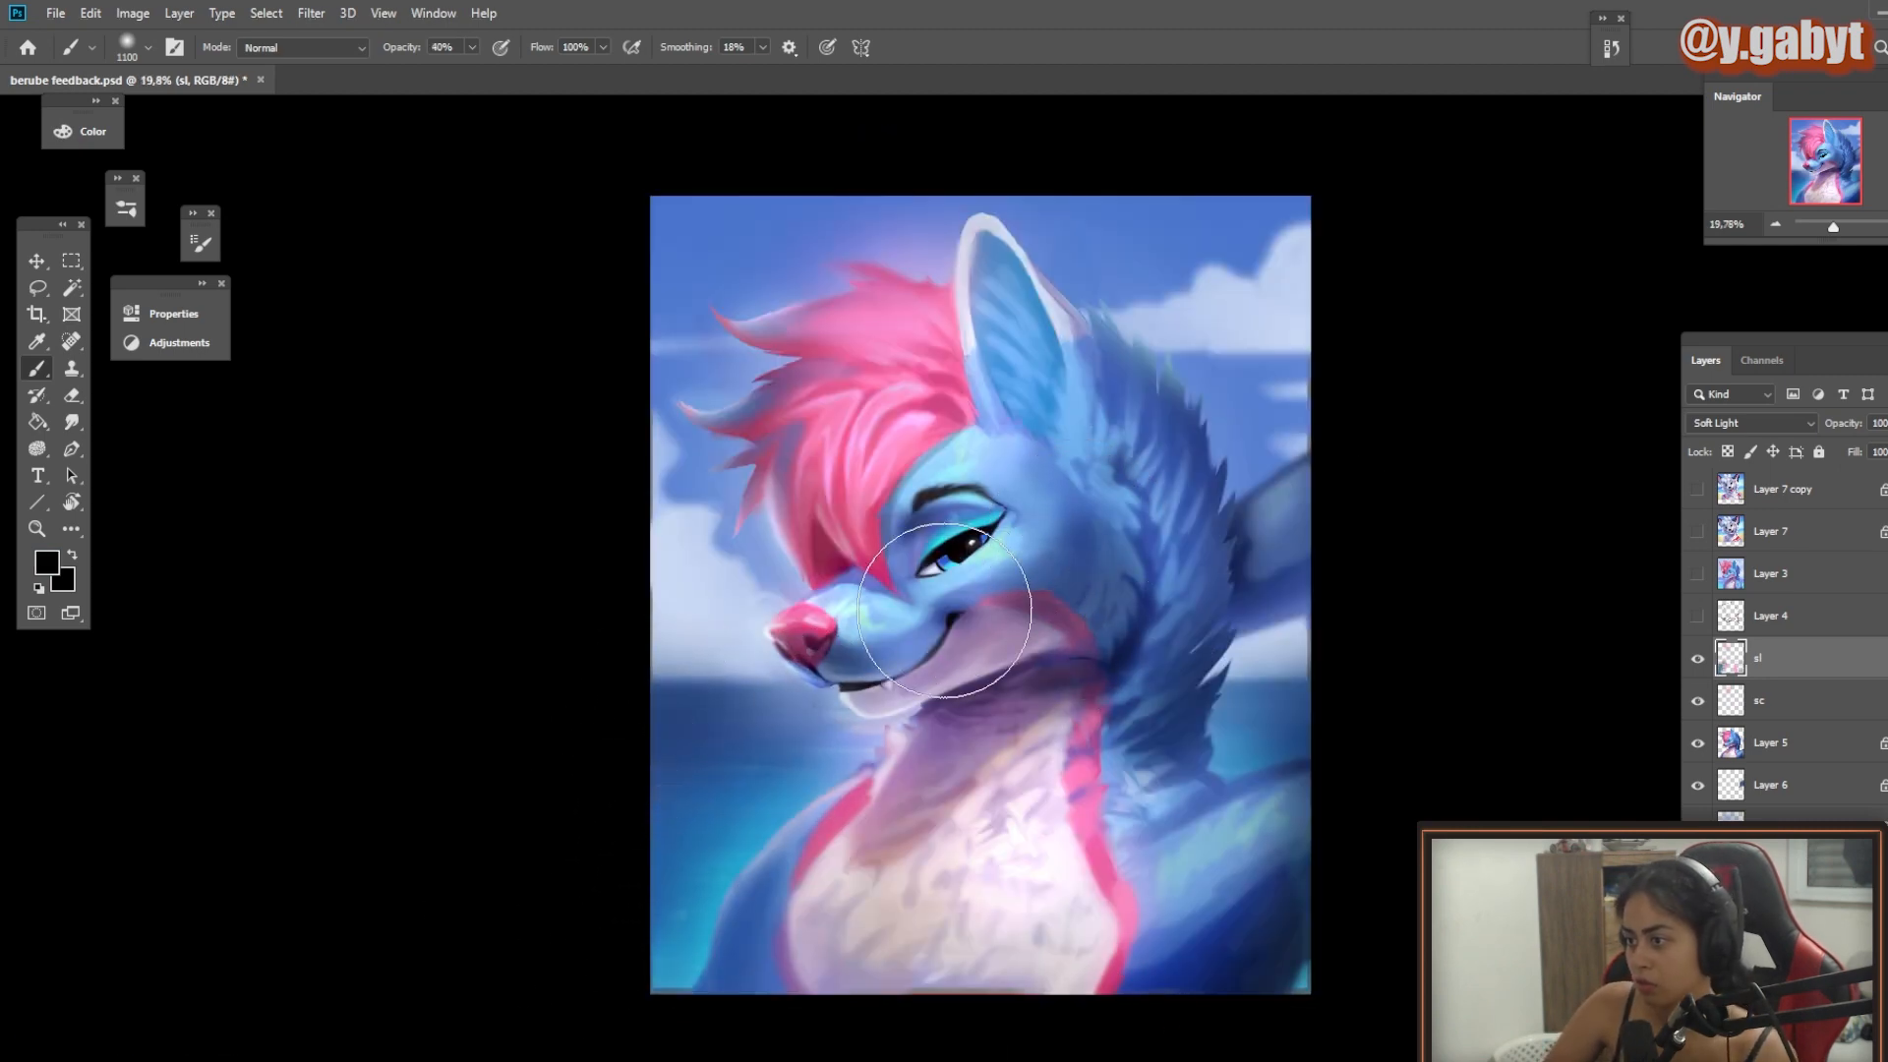
pyautogui.press('4')
pyautogui.moveTo(1067, 508)
pyautogui.mouseDown()
pyautogui.moveTo(1013, 621)
pyautogui.moveTo(994, 619)
pyautogui.mouseUp()
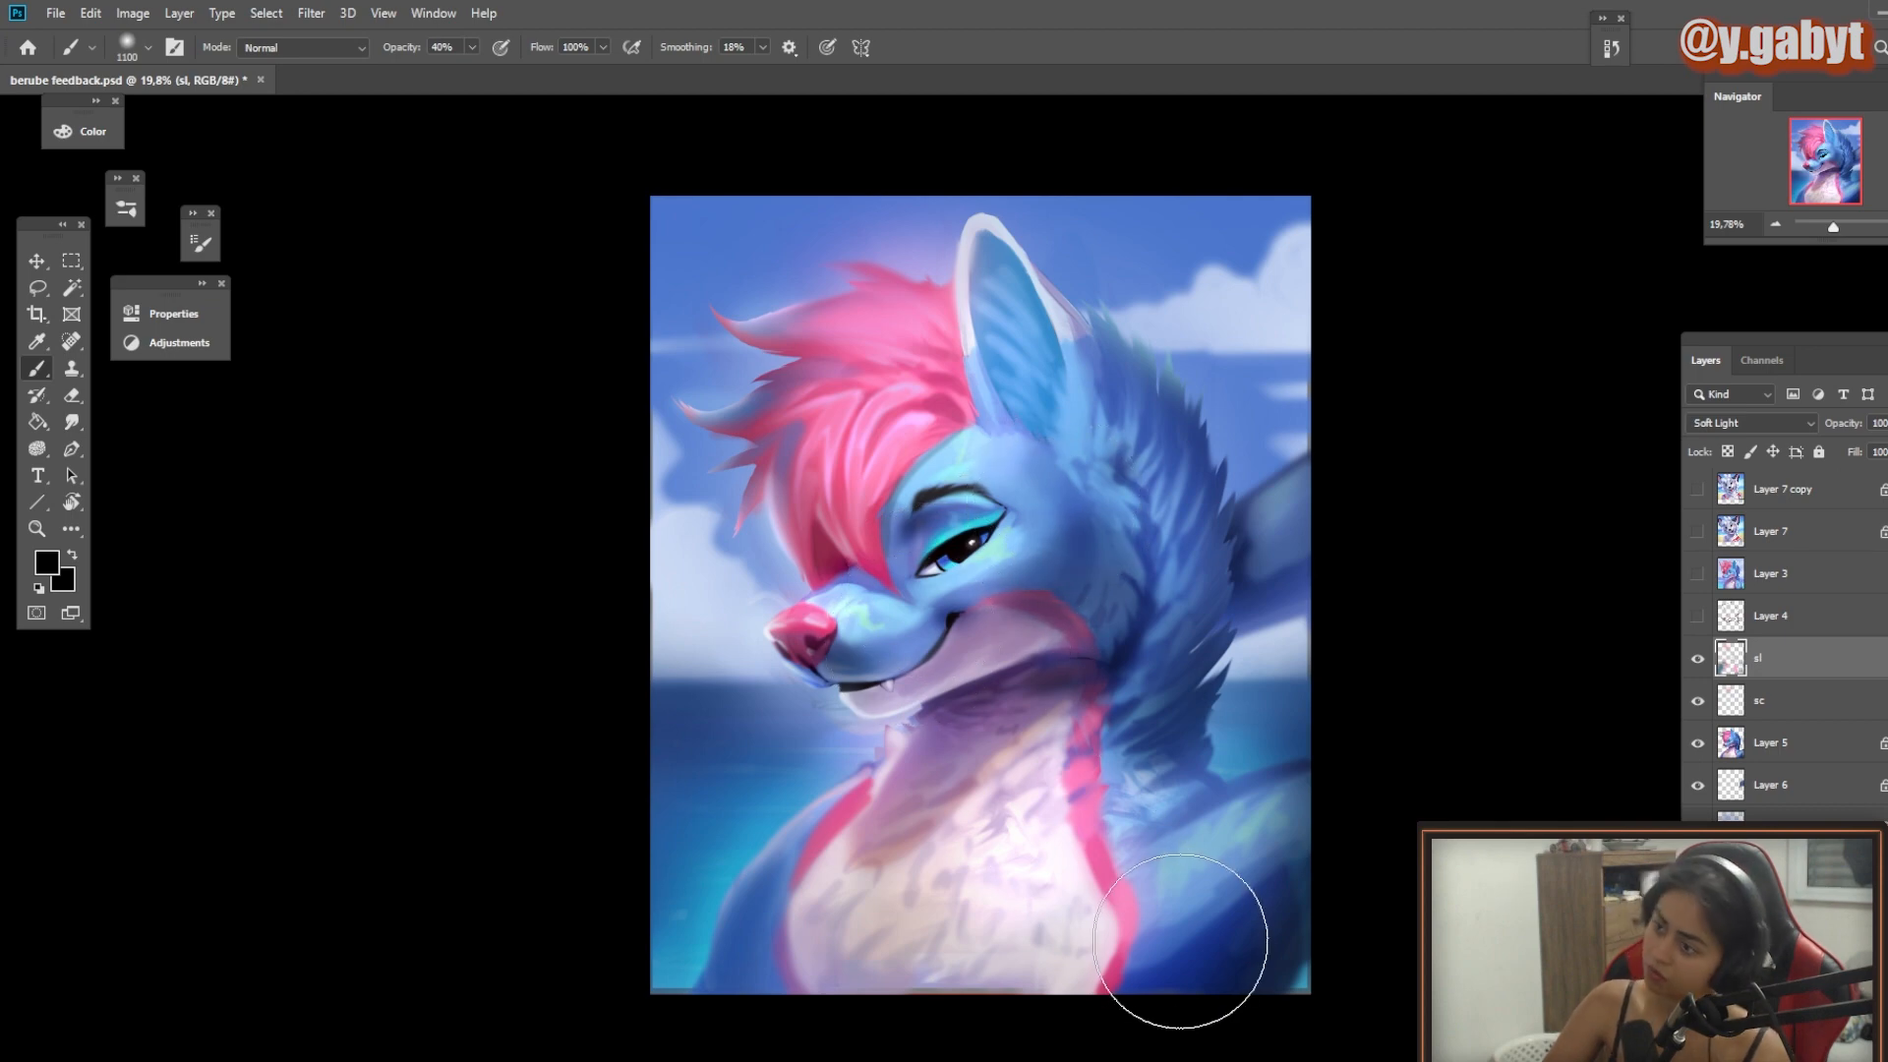
pyautogui.press('ctrl')
pyautogui.keyDown('alt'); pyautogui.click(1172, 734); pyautogui.keyUp('alt')
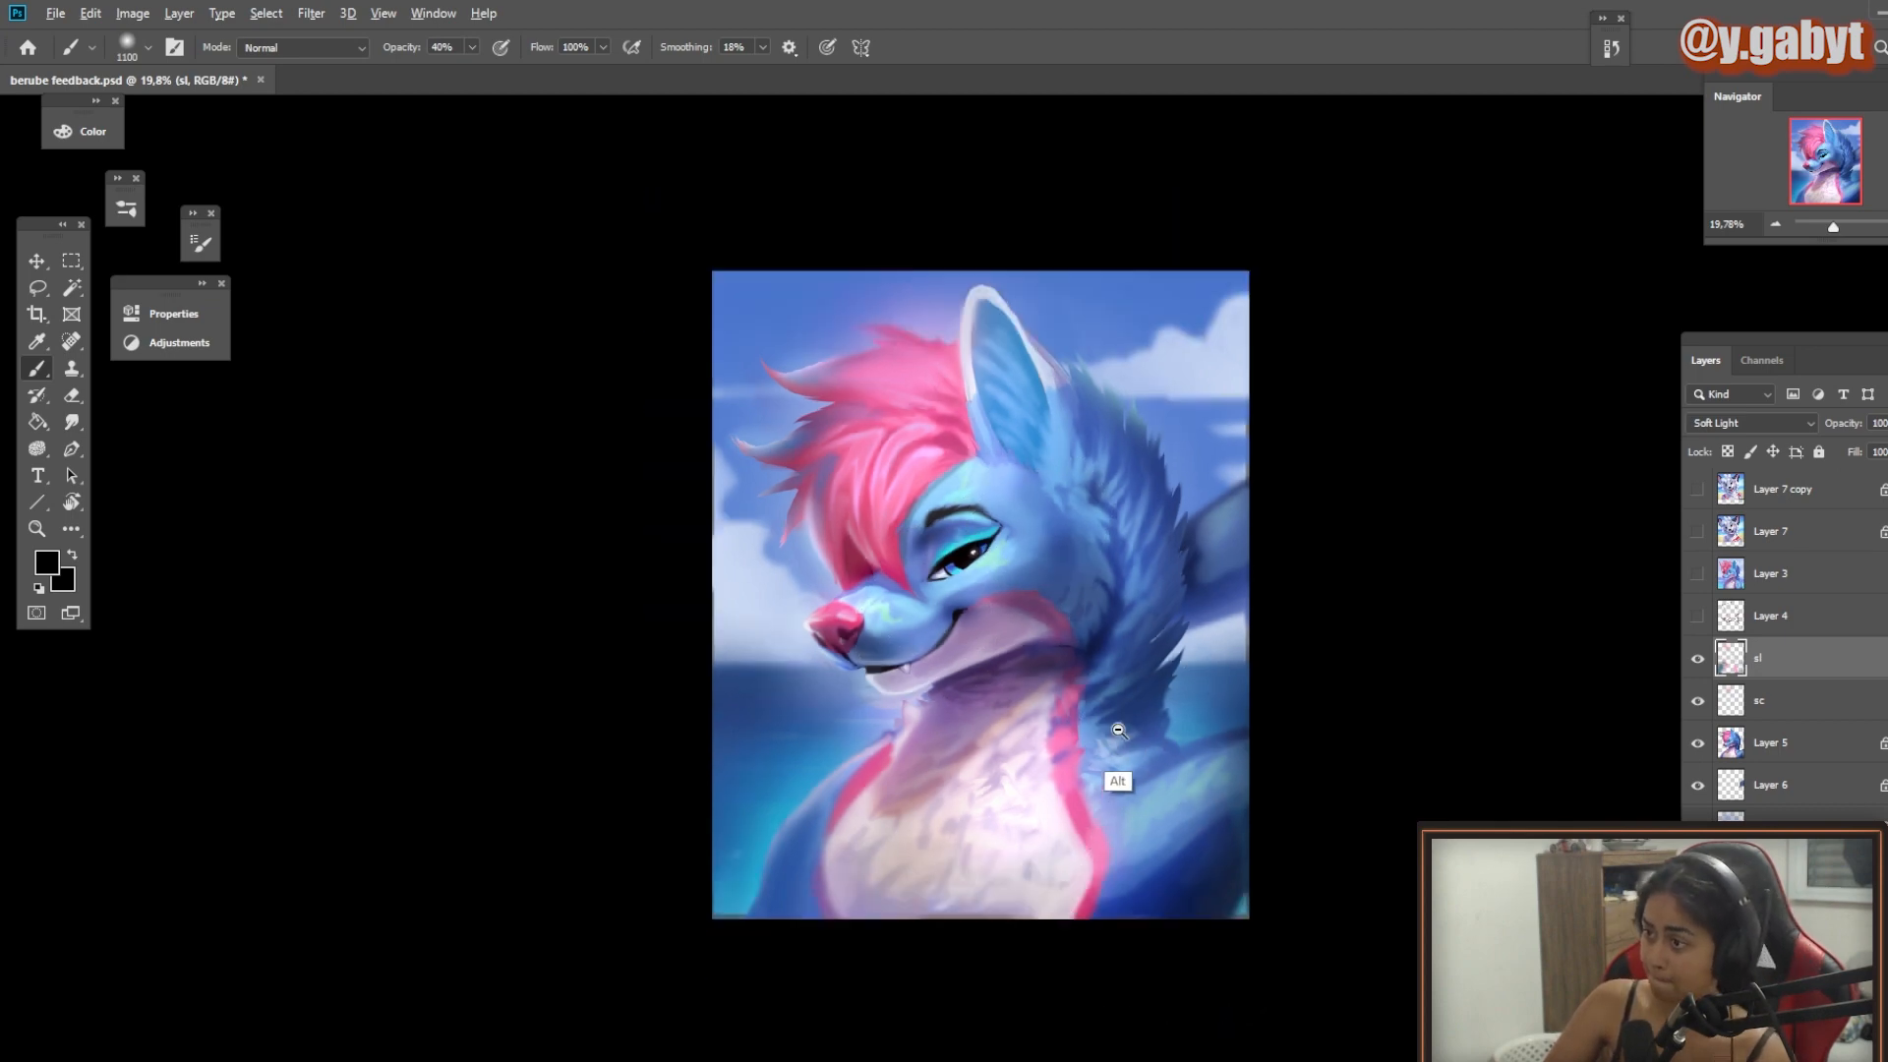
# Step: Enrich the sky and upper-right clouds on the sl layer with sampled sky blue and pale cloud color at 70% opacity
pyautogui.keyDown('alt'); pyautogui.click(1212, 325); pyautogui.keyUp('alt')
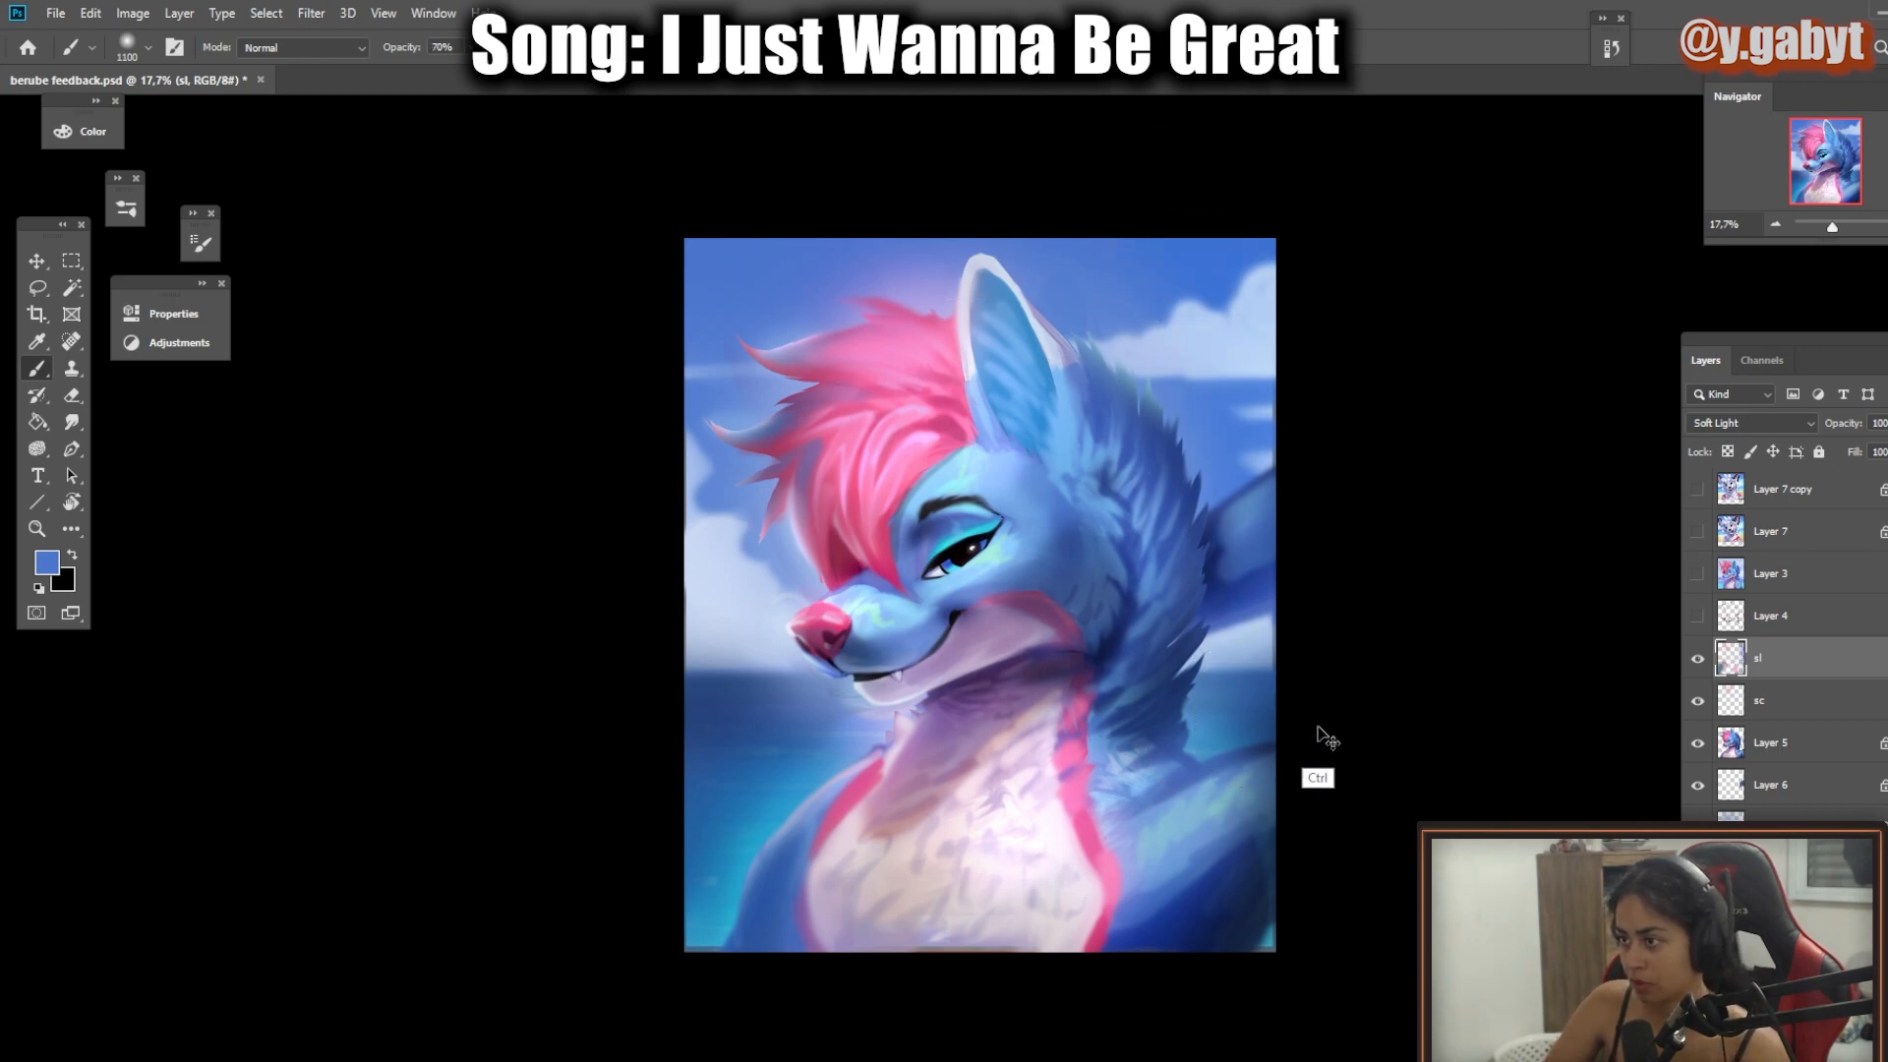
pyautogui.press(']')
pyautogui.press(']')
pyautogui.press(']')
pyautogui.press(']')
pyautogui.press(']')
pyautogui.press(']')
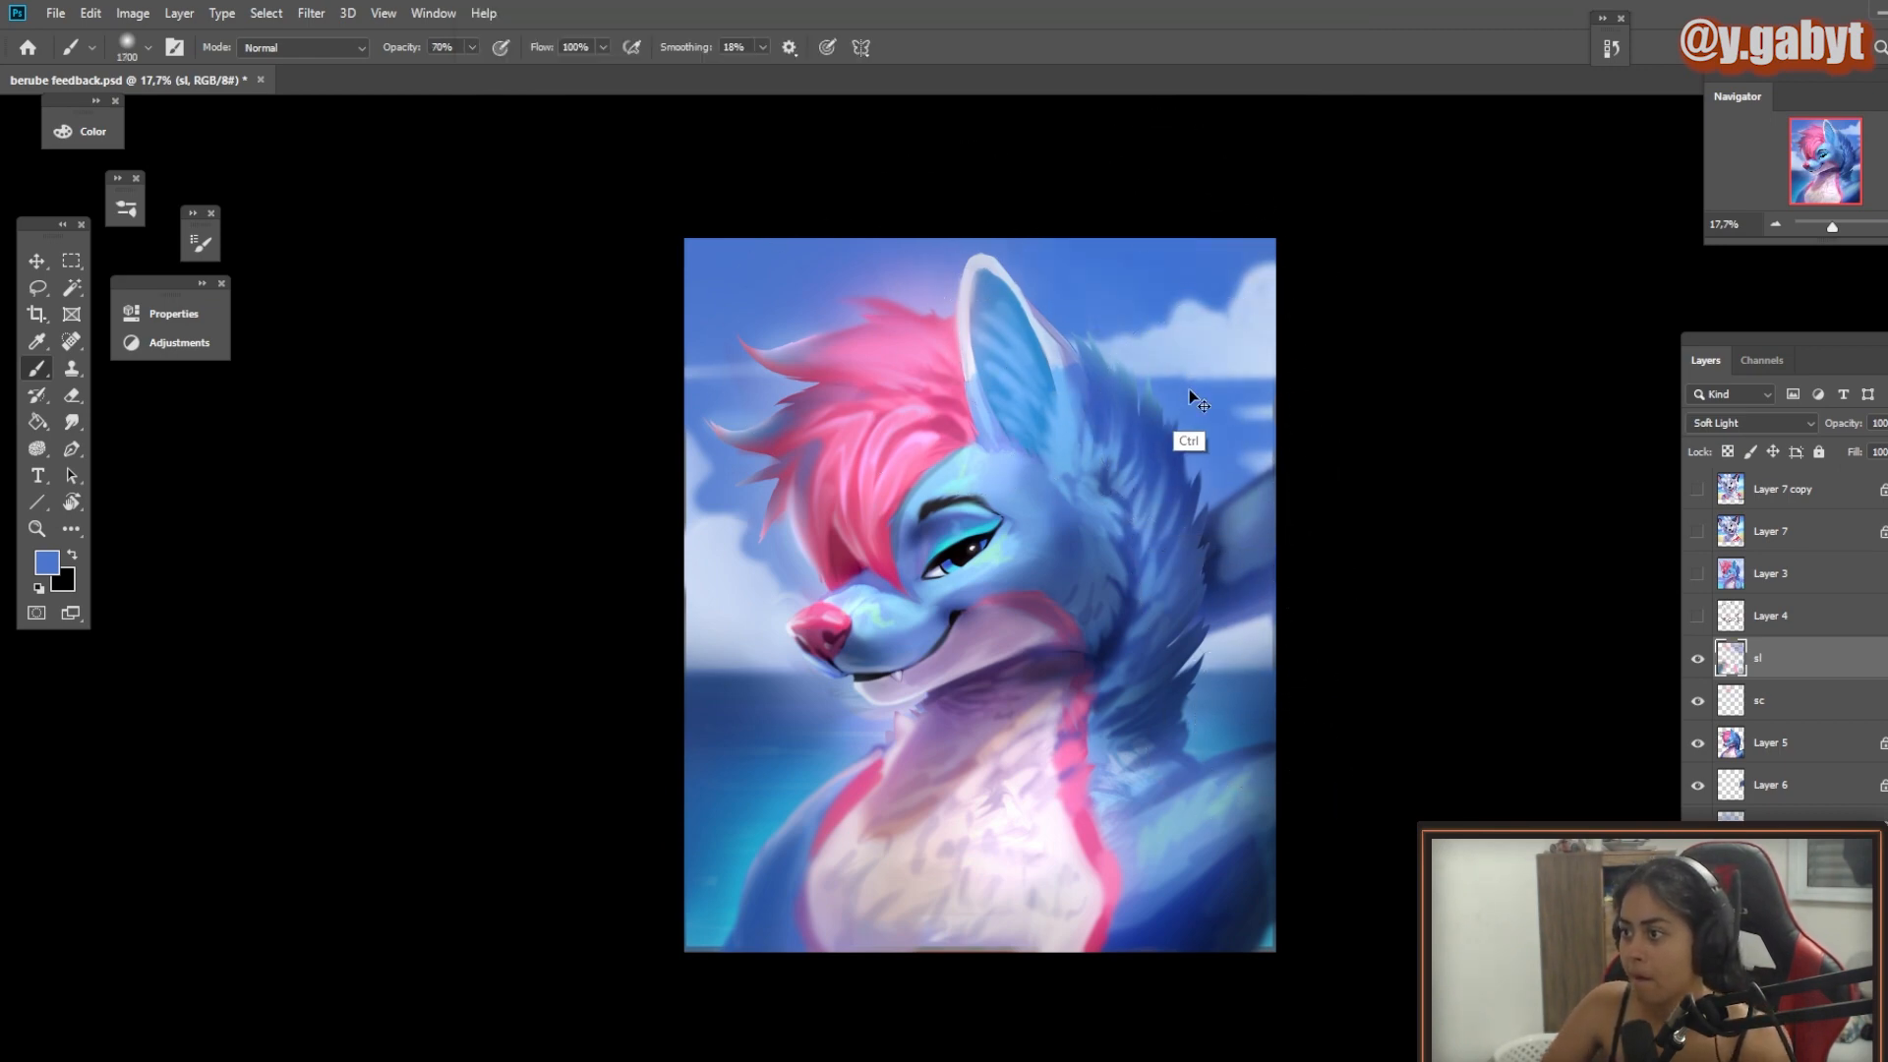
pyautogui.keyDown('alt'); pyautogui.click(1249, 310); pyautogui.keyUp('alt')
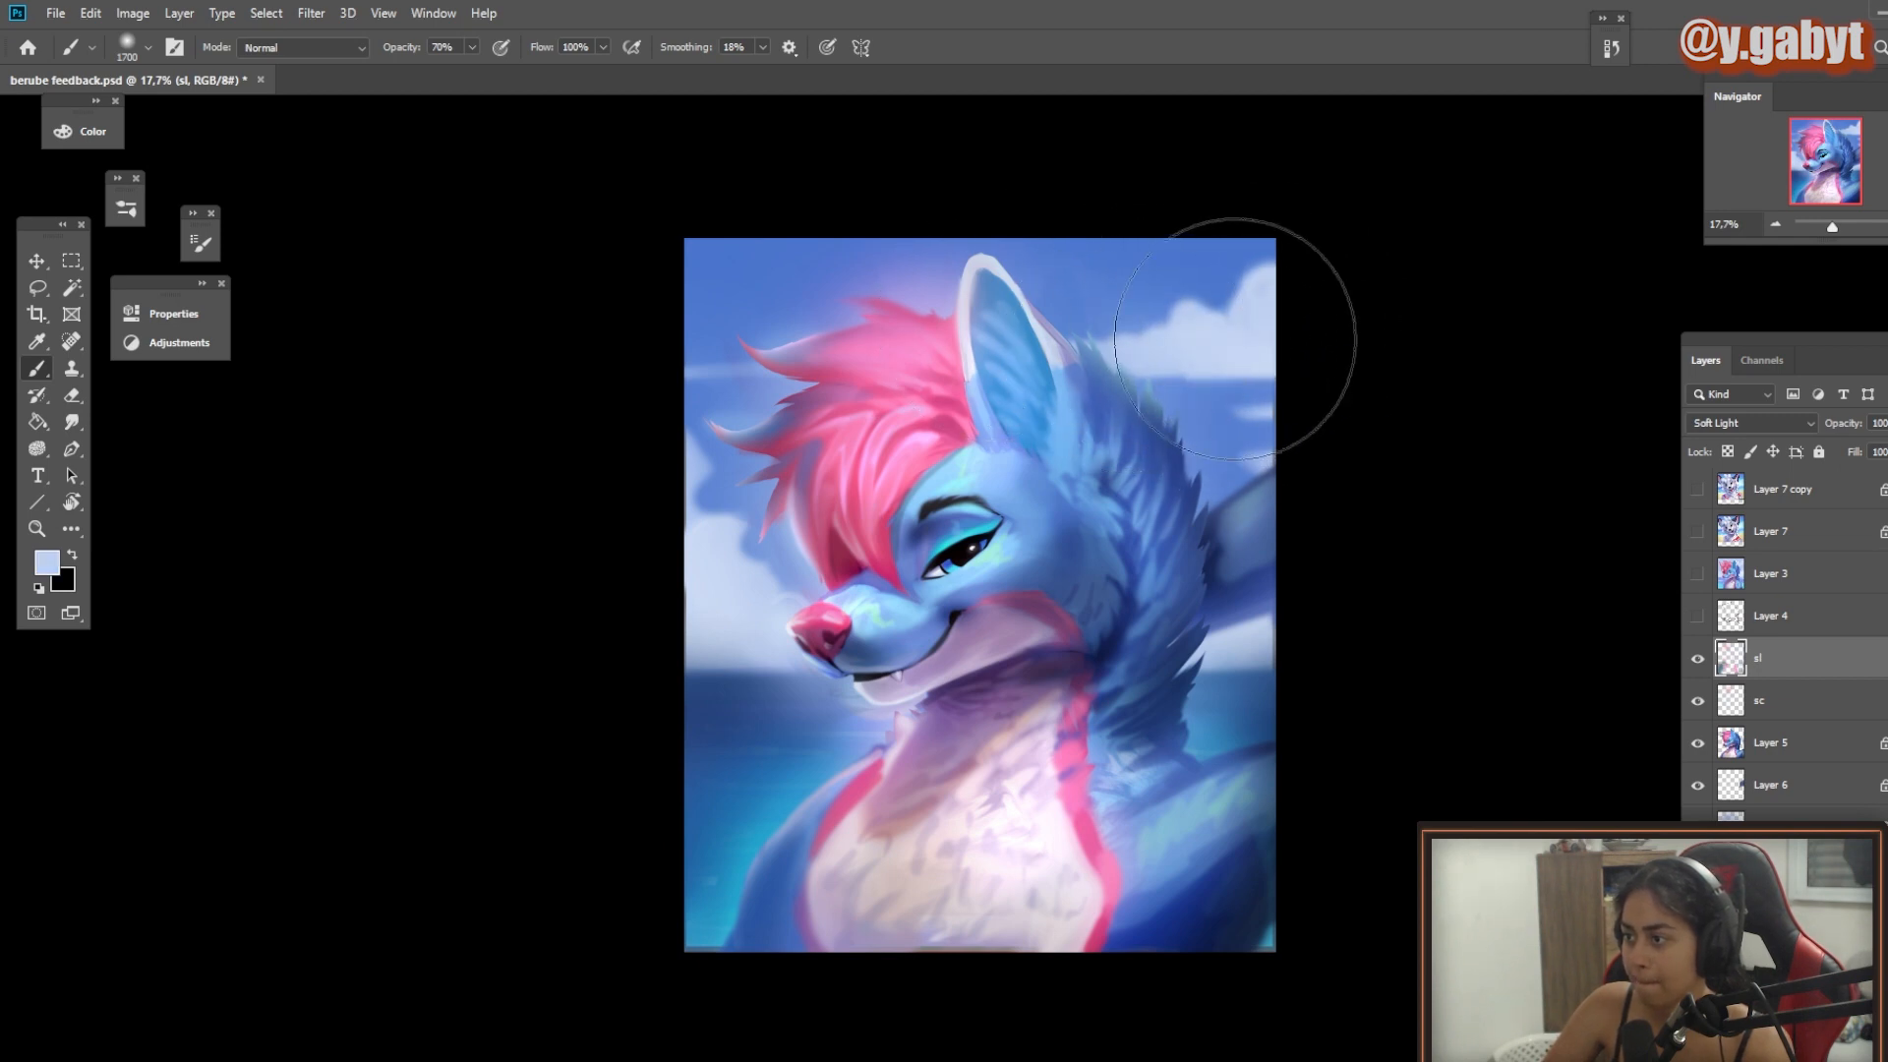
pyautogui.press('[')
pyautogui.press('[')
pyautogui.press('[')
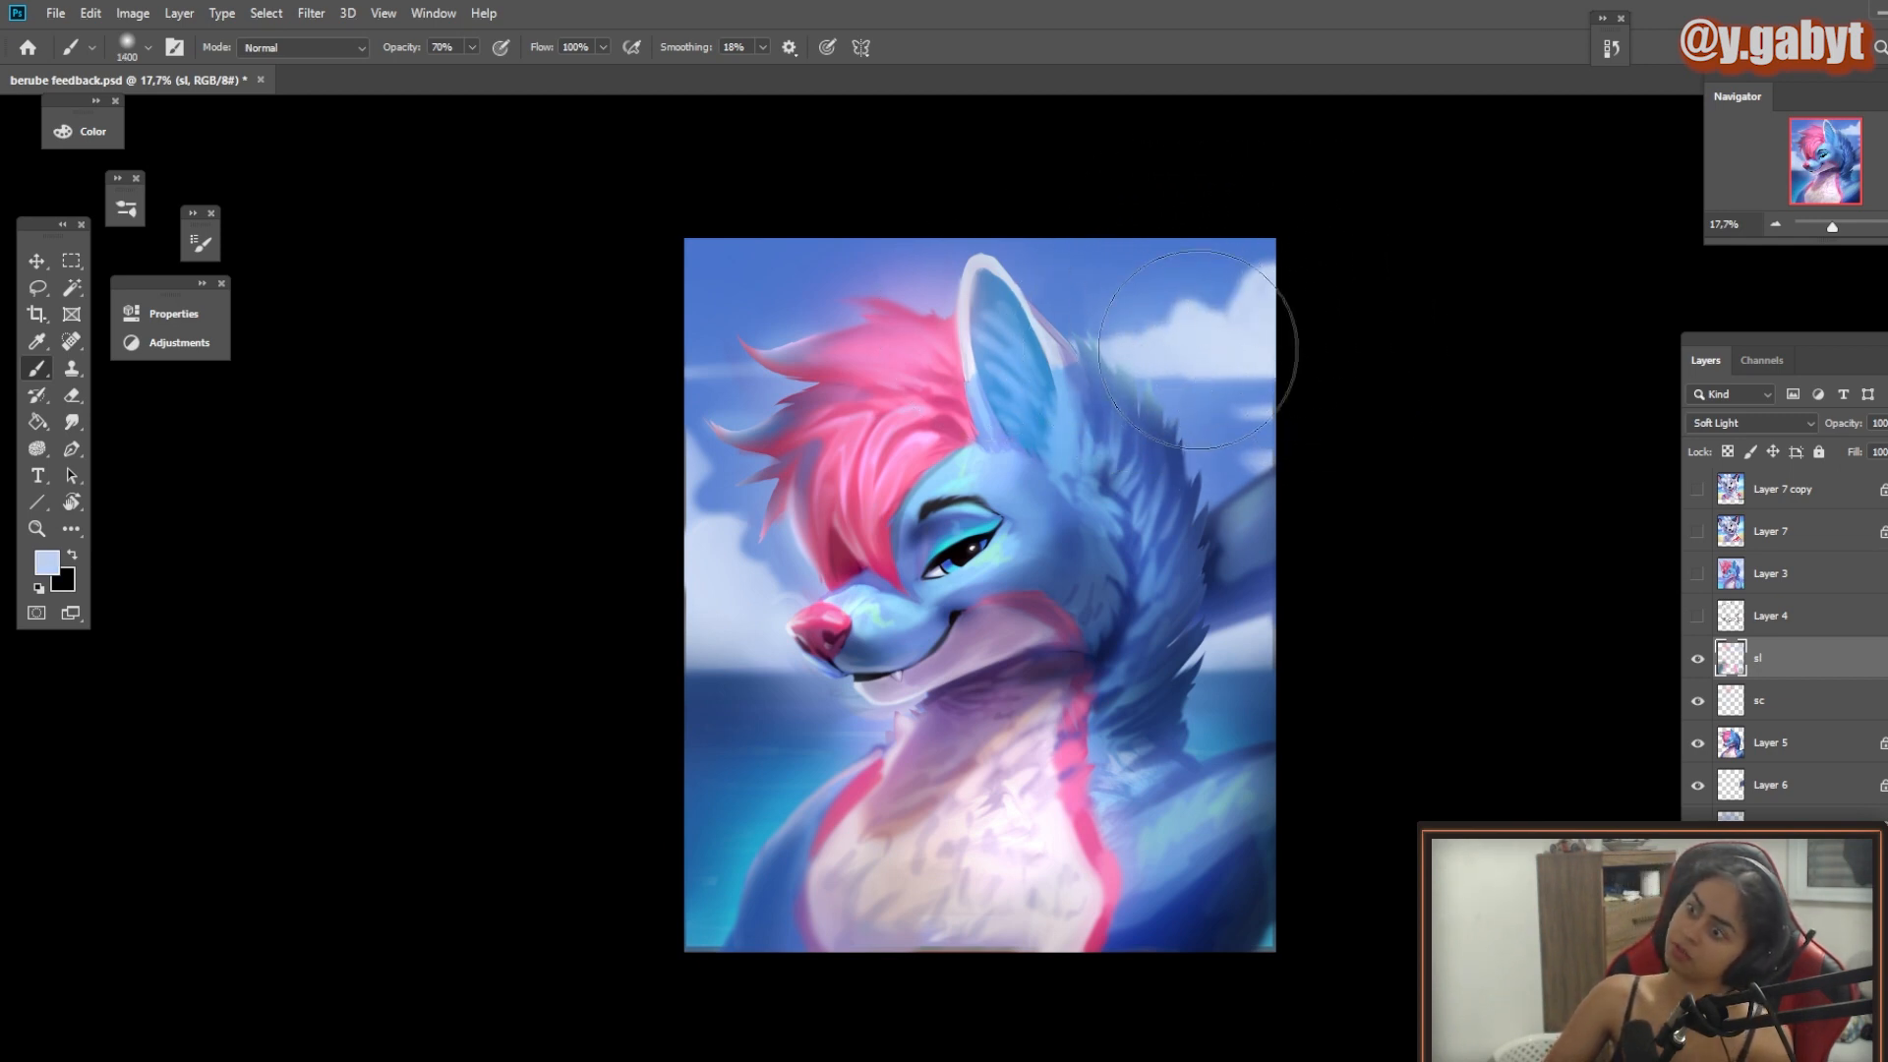
pyautogui.press('[')
# Step: Deepen the sky with black and intensify the blue of the arm and body with sampled fur blue on the sl layer
pyautogui.keyDown('alt'); pyautogui.click(657, 202); pyautogui.keyUp('alt')
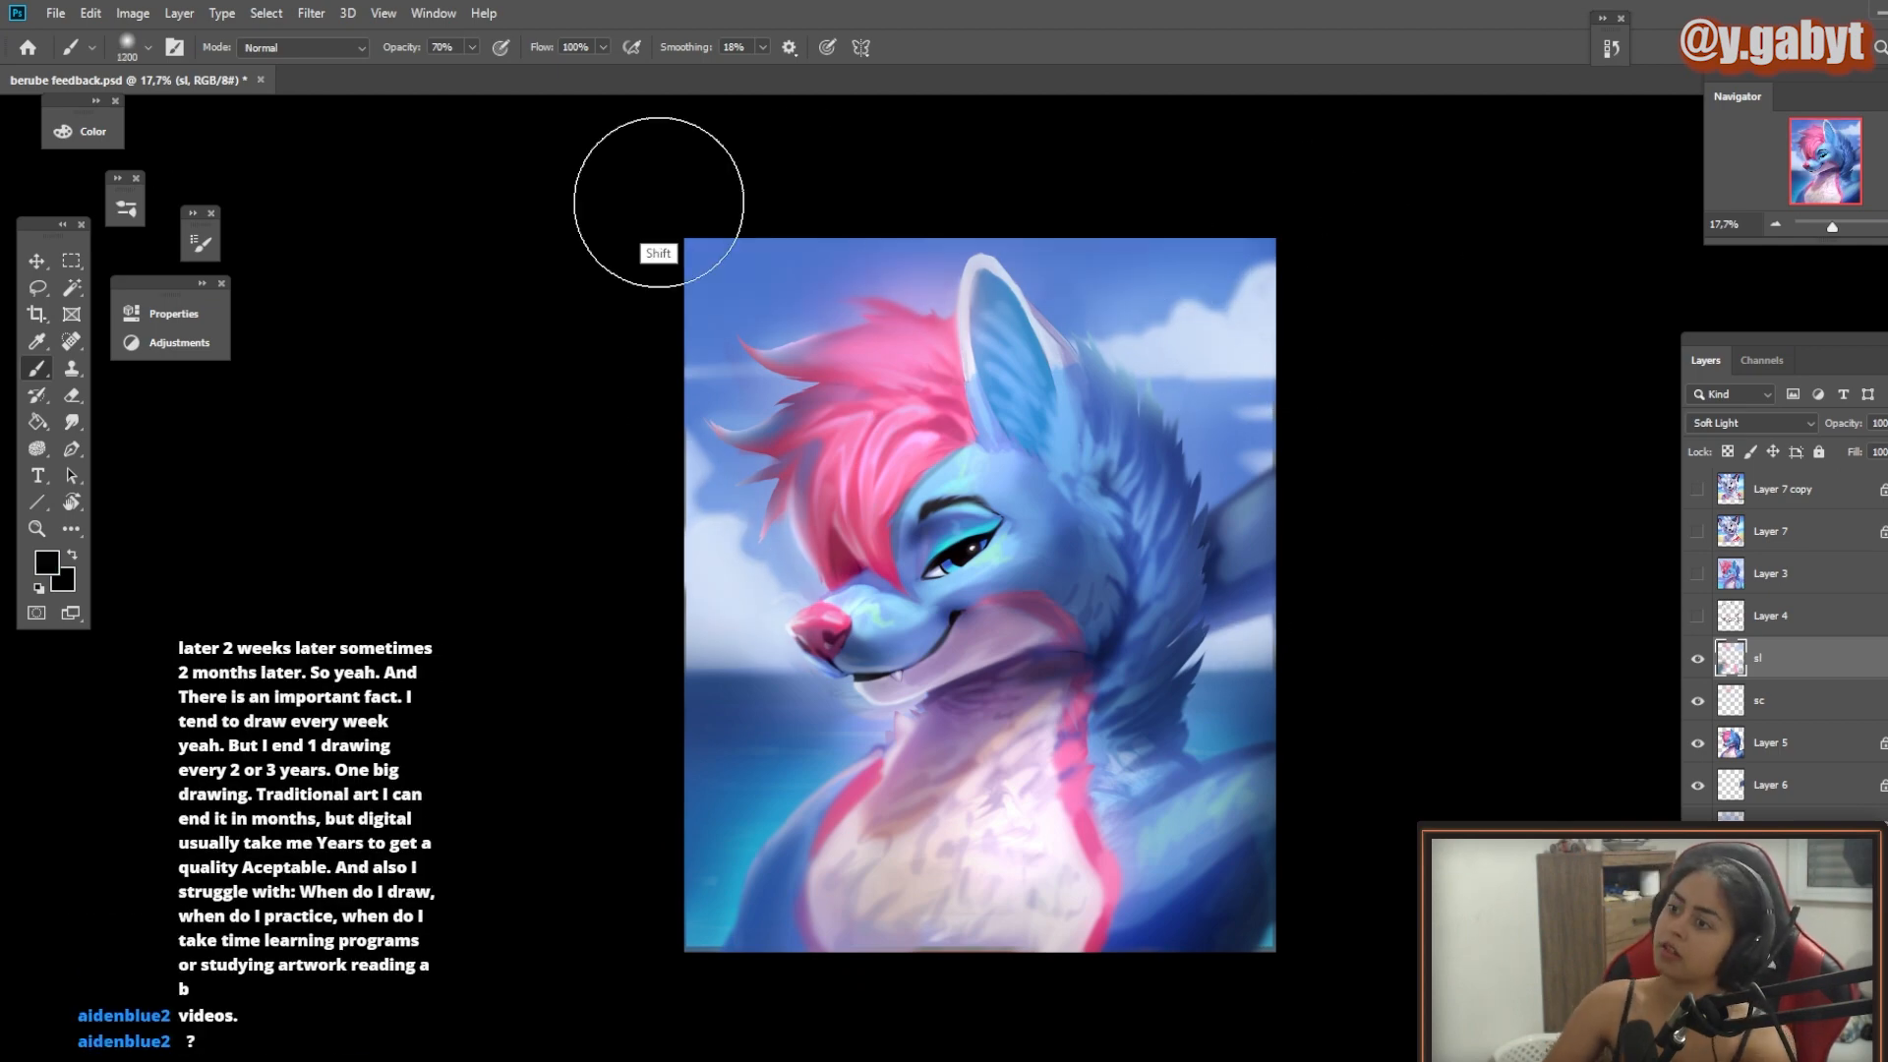
pyautogui.scroll(-1, 961, 922)
pyautogui.click(1696, 581)
pyautogui.keyDown('alt'); pyautogui.click(1129, 482); pyautogui.keyUp('alt')
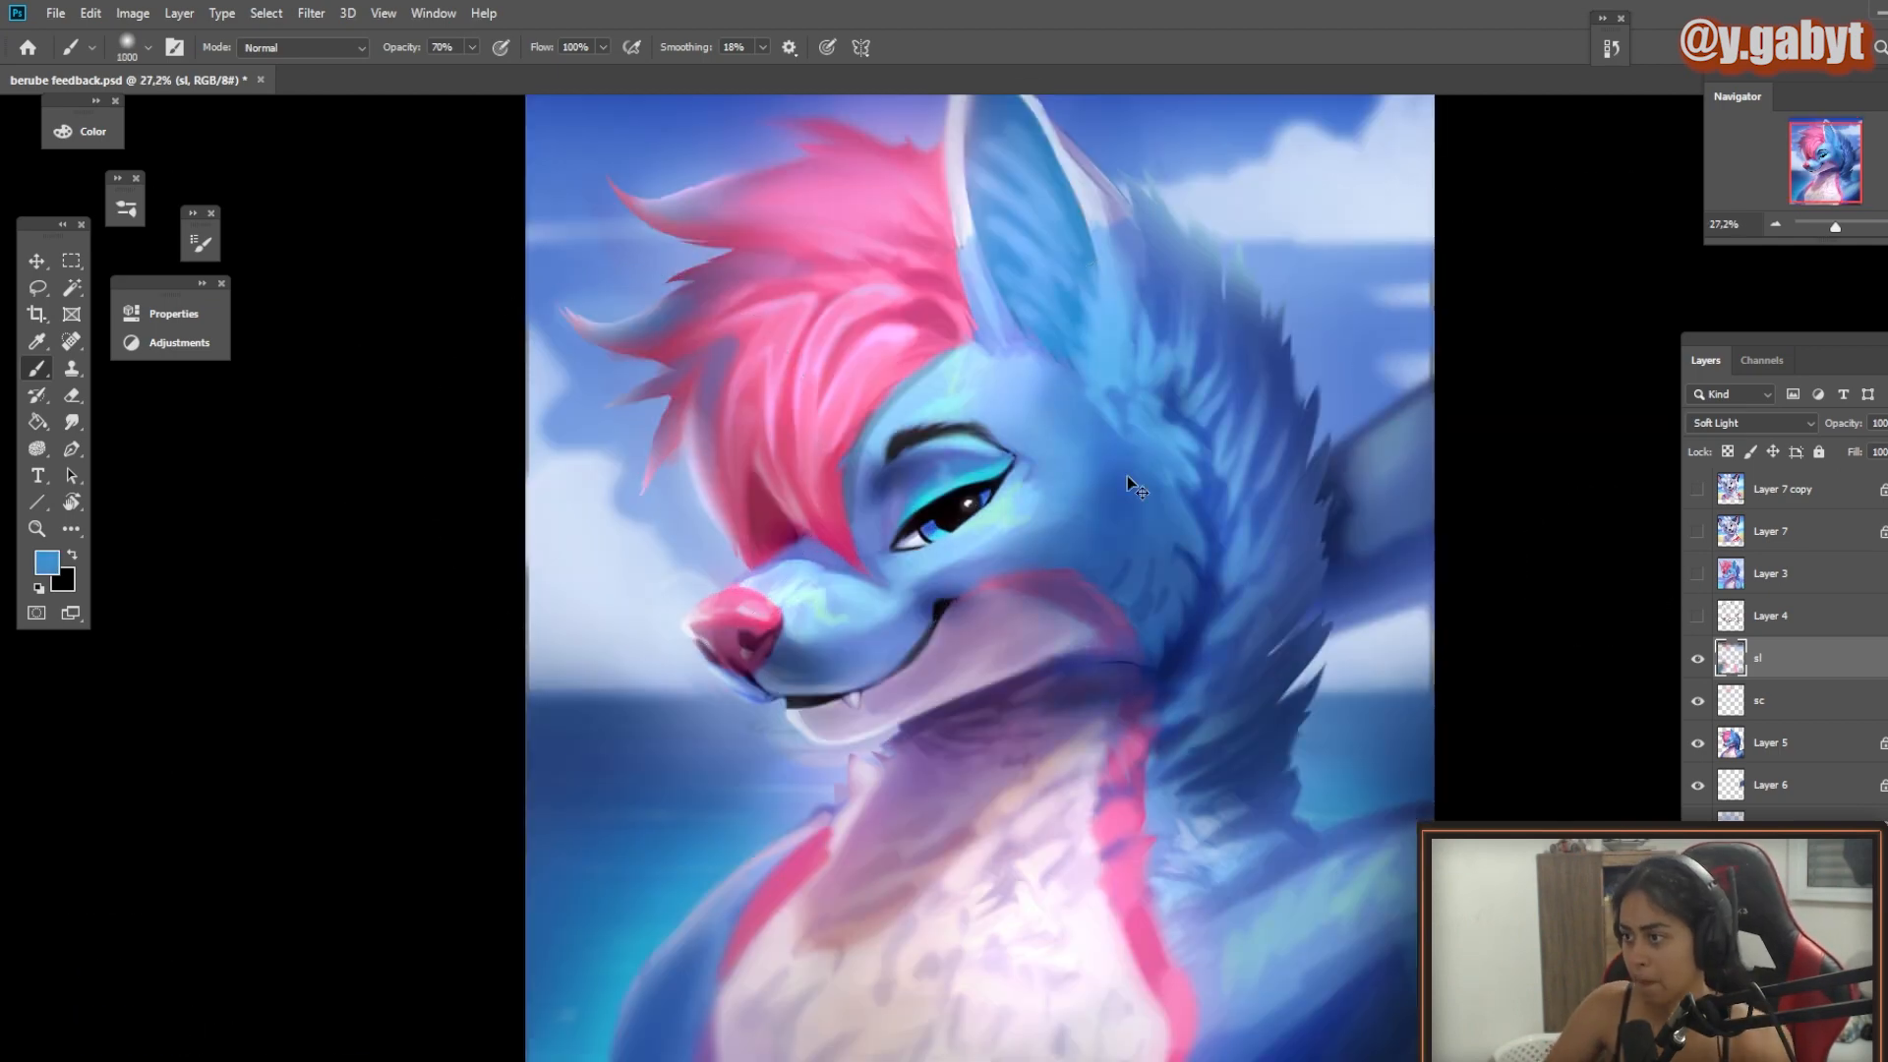
pyautogui.moveTo(885, 836); pyautogui.dragTo(1013, 546)
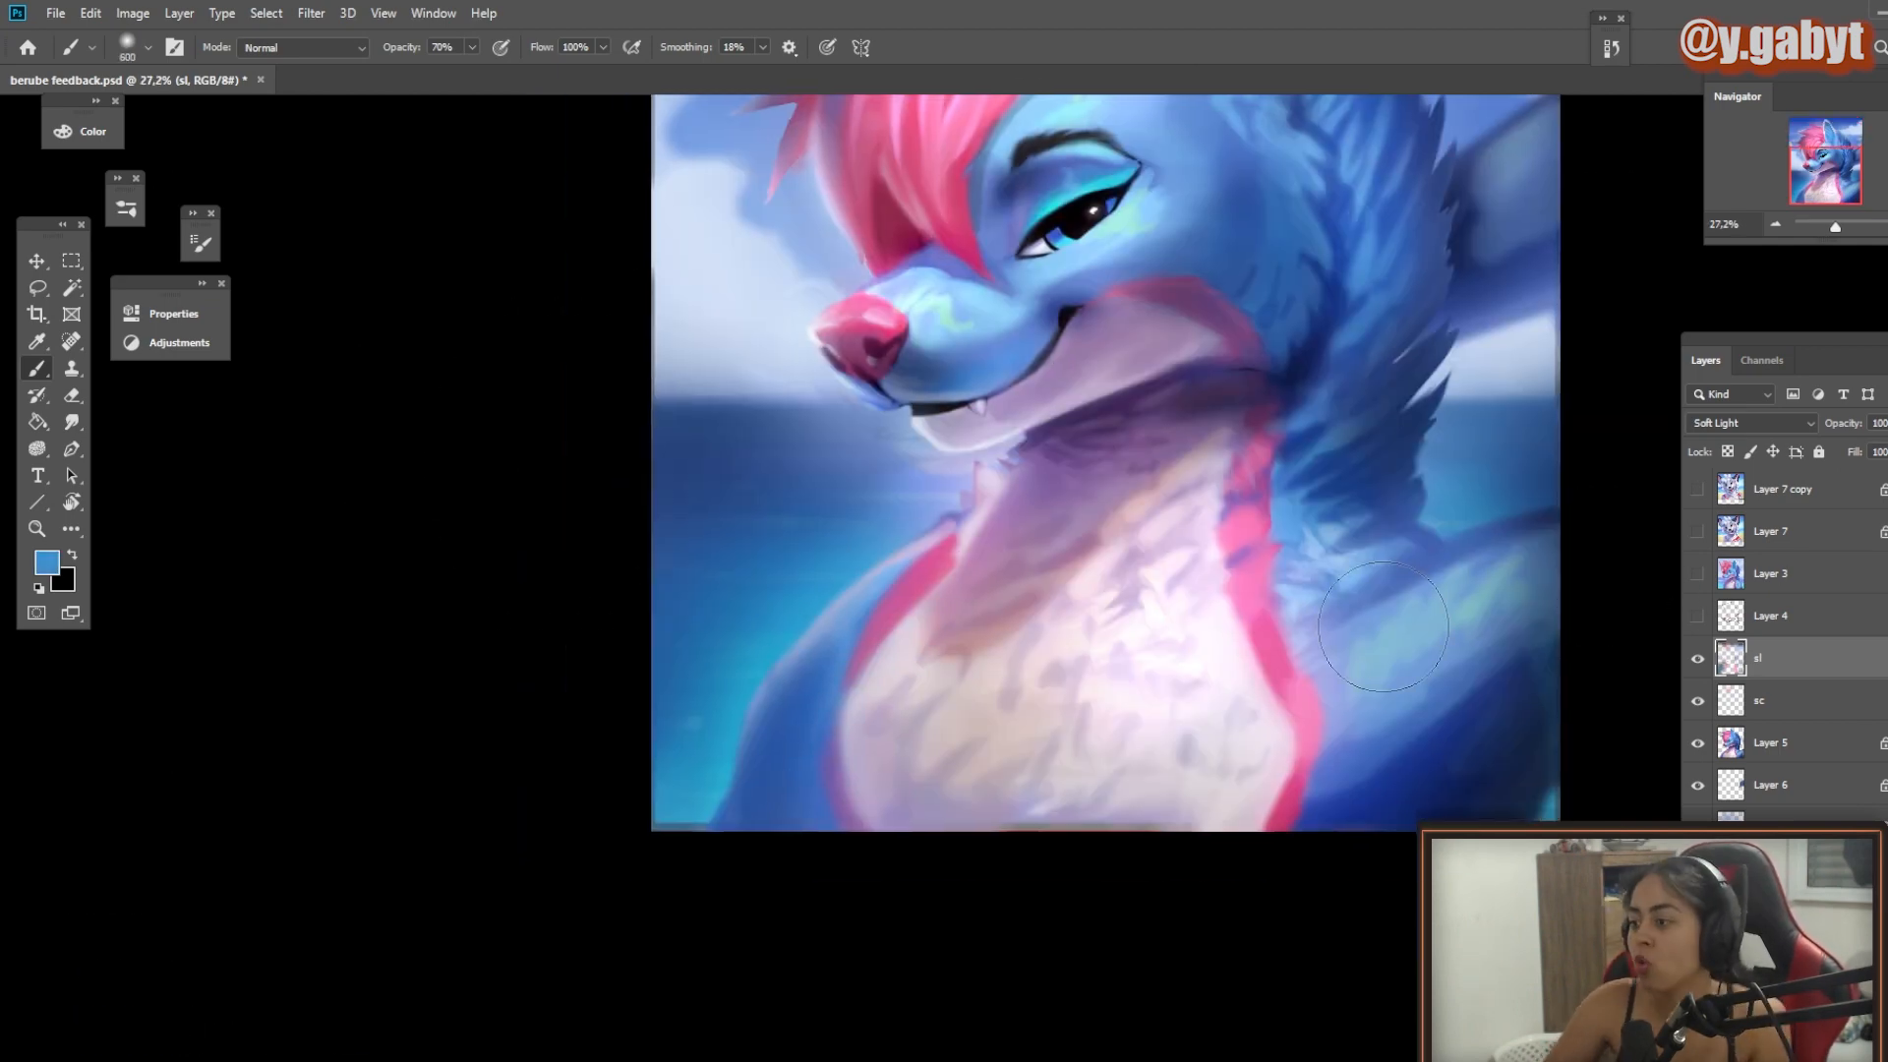
pyautogui.moveTo(1382, 772); pyautogui.dragTo(1353, 726)
pyautogui.moveTo(1235, 256); pyautogui.dragTo(1165, 605)
pyautogui.press('[')
pyautogui.press('[')
pyautogui.press('[')
pyautogui.moveTo(1148, 758)
pyautogui.mouseDown()
pyautogui.moveTo(1003, 755)
pyautogui.moveTo(1136, 756)
pyautogui.mouseUp()
pyautogui.moveTo(931, 663); pyautogui.dragTo(1072, 664)
# Step: Brighten the muzzle and the area around the eye on the sl layer with sampled cyan, using brush size 175
pyautogui.press('[')
pyautogui.press('[')
pyautogui.press('[')
pyautogui.press('[')
pyautogui.press('[')
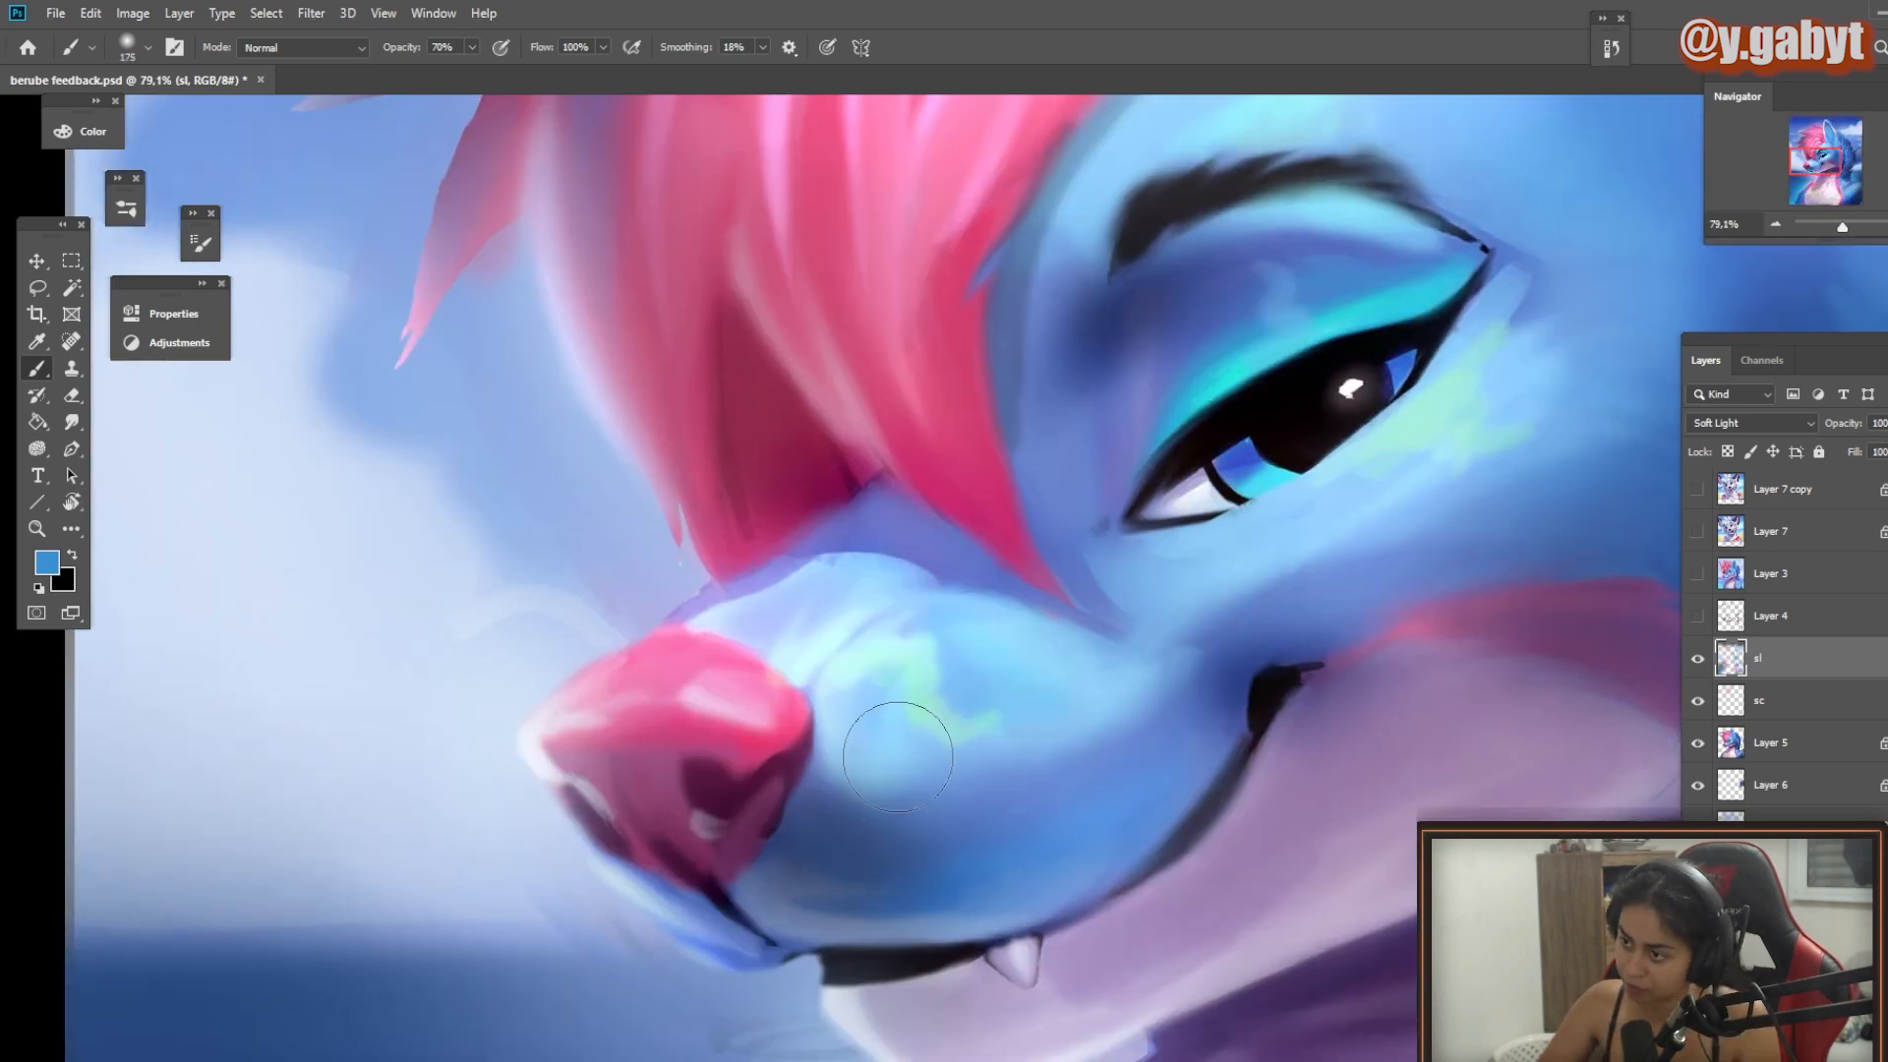
pyautogui.keyDown('alt'); pyautogui.click(964, 546); pyautogui.keyUp('alt')
pyautogui.moveTo(881, 541); pyautogui.dragTo(968, 546)
pyautogui.moveTo(1304, 433)
pyautogui.mouseDown()
pyautogui.moveTo(1164, 387)
pyautogui.moveTo(1207, 393)
pyautogui.mouseUp()
pyautogui.moveTo(1283, 468); pyautogui.dragTo(1416, 467)
pyautogui.keyDown('alt'); pyautogui.click(1247, 570); pyautogui.keyUp('alt')
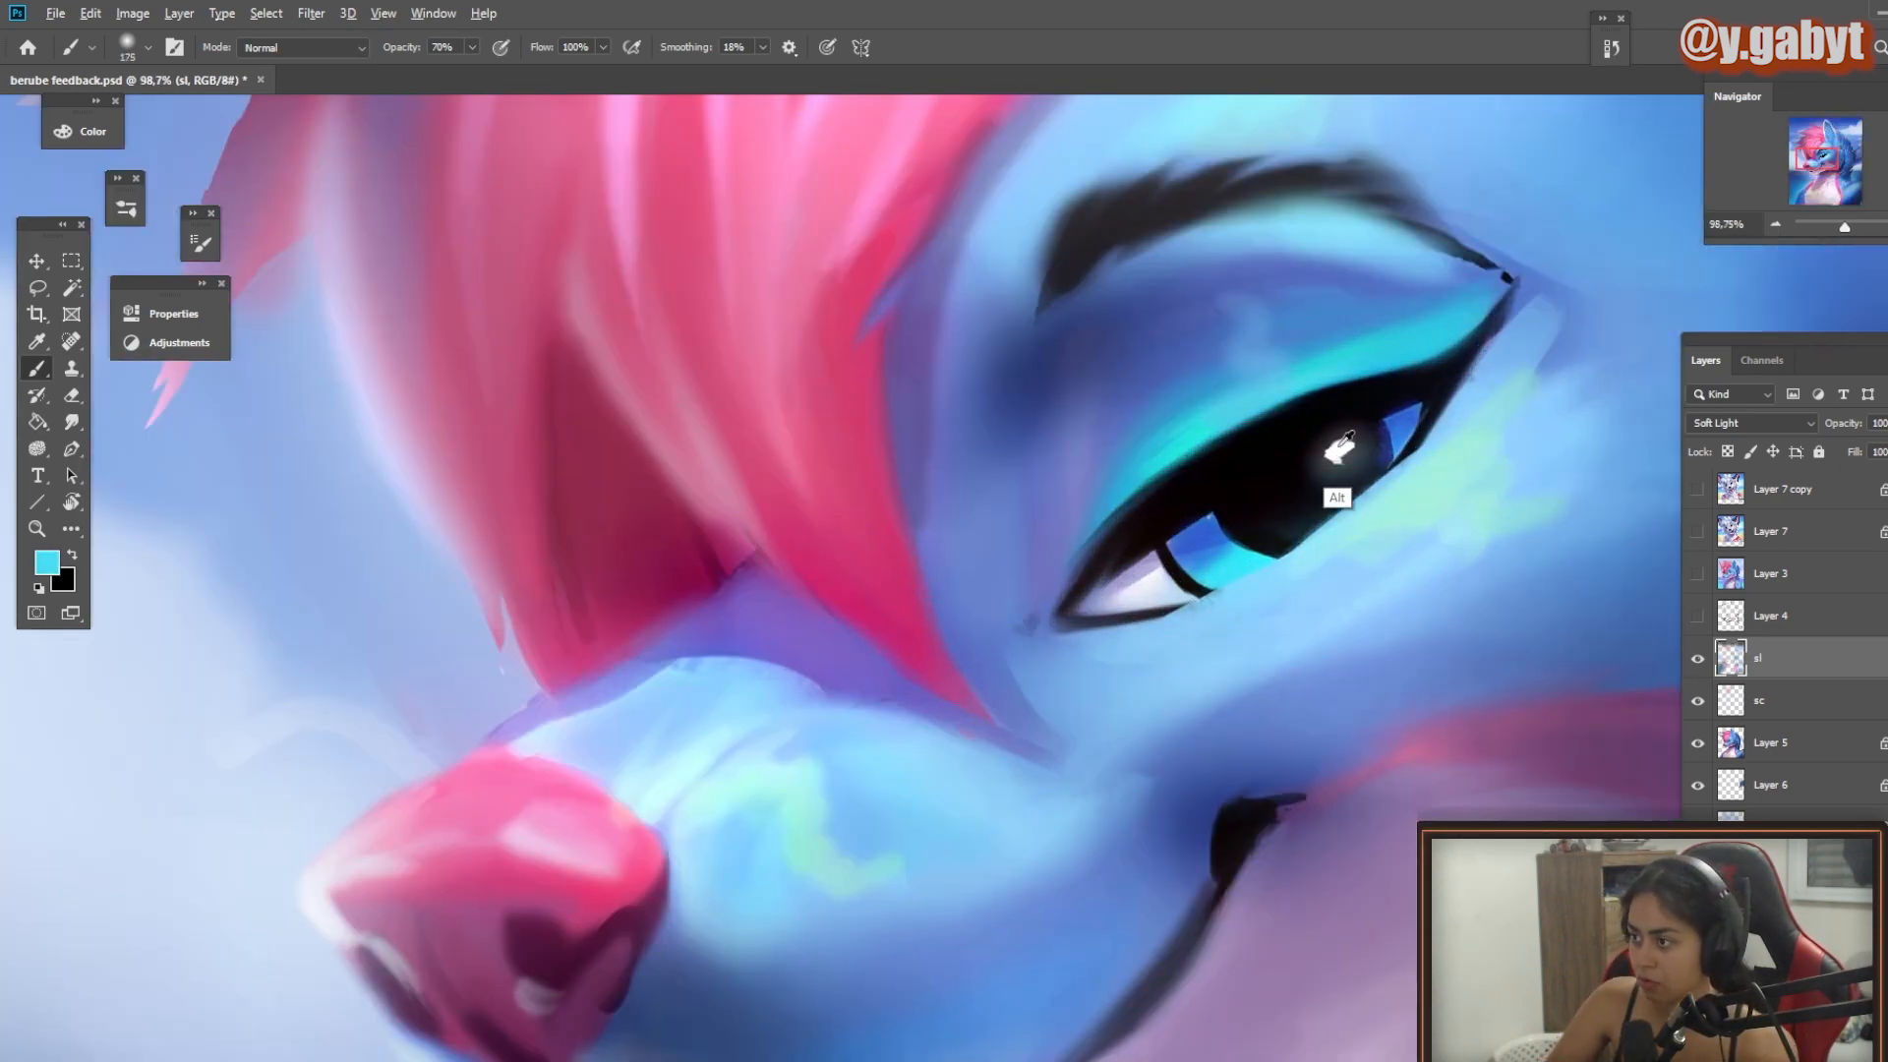
# Step: Paint a cyan glow into the iris on the sc layer with the brush reduced to size 50
pyautogui.click(1761, 700)
pyautogui.keyDown('alt'); pyautogui.click(1202, 541); pyautogui.keyUp('alt')
pyautogui.moveTo(1243, 505); pyautogui.dragTo(1264, 496)
pyautogui.press('[')
pyautogui.press('[')
pyautogui.press('[')
pyautogui.press('[')
pyautogui.press('[')
pyautogui.press('[')
pyautogui.press('[')
pyautogui.press('[')
pyautogui.keyDown('alt'); pyautogui.click(1249, 570); pyautogui.keyUp('alt')
pyautogui.moveTo(1286, 661); pyautogui.dragTo(1195, 661)
pyautogui.moveTo(1377, 733); pyautogui.dragTo(1292, 740)
pyautogui.scroll(2, 1291, 740)
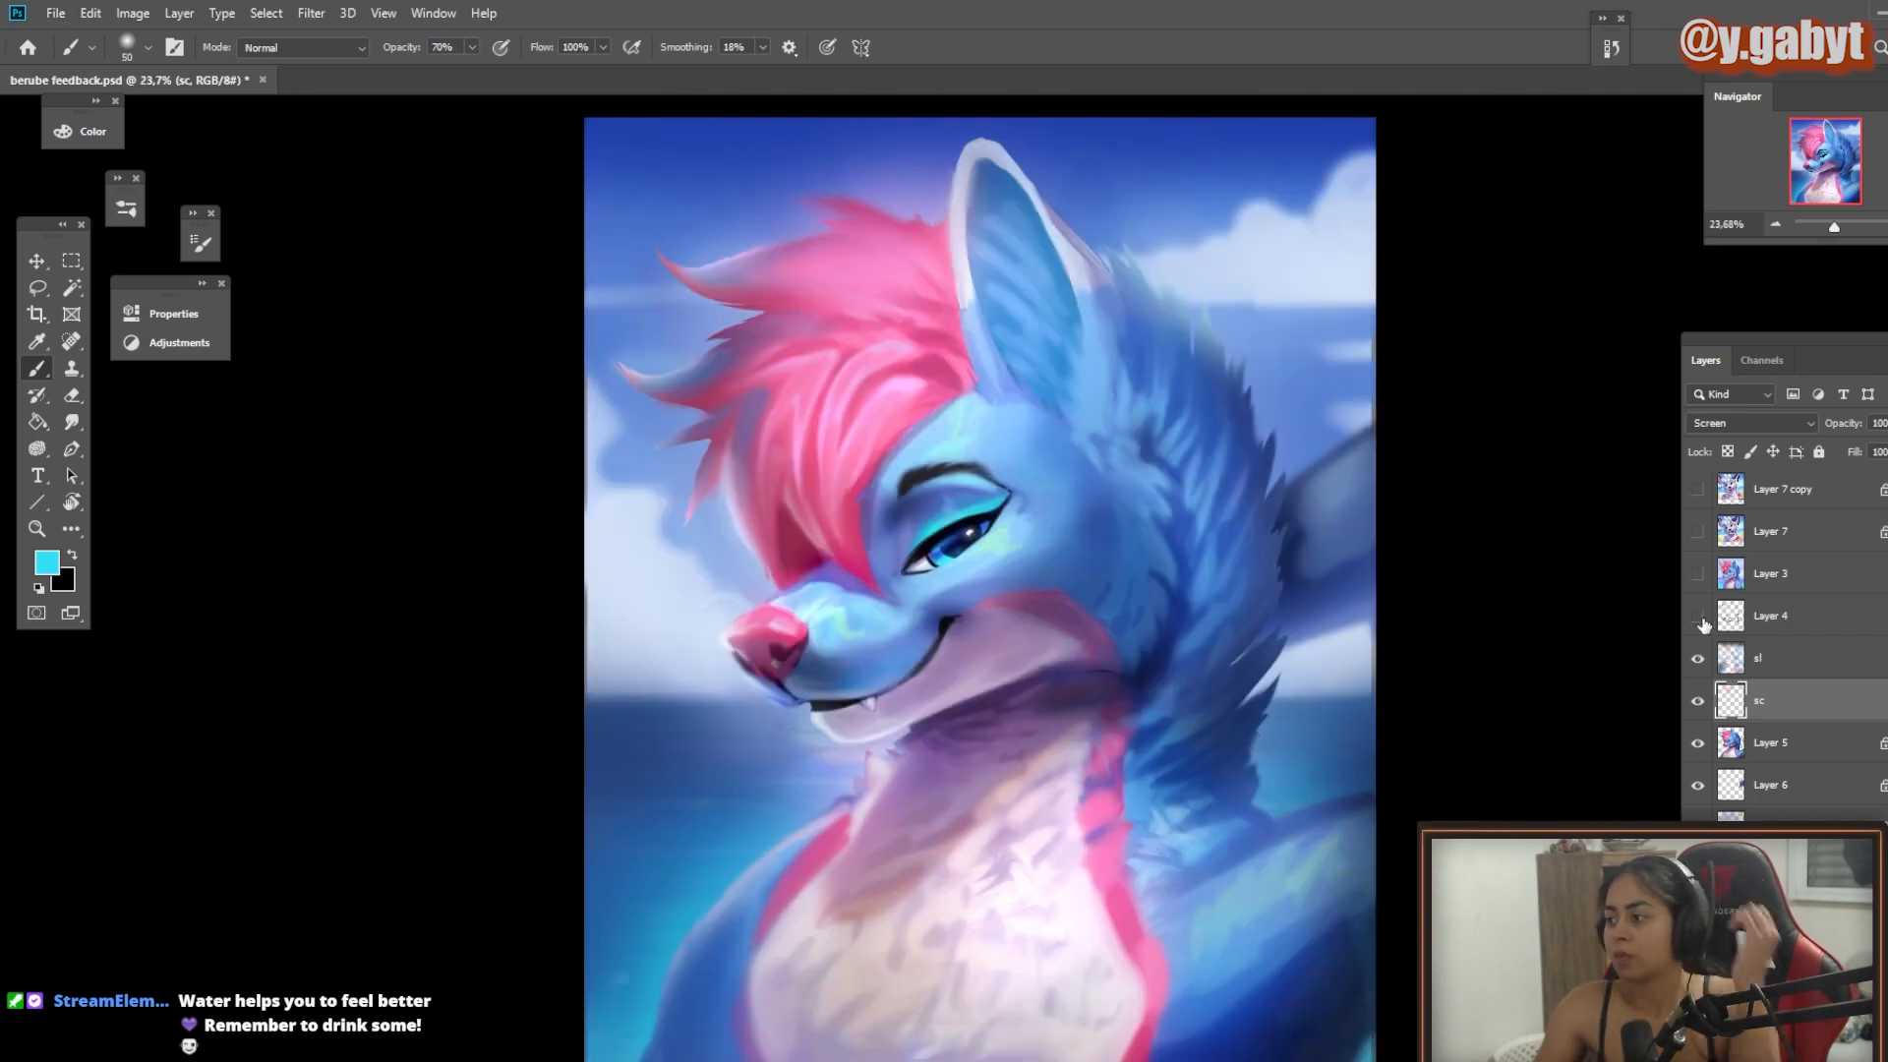
# Step: Compare the repaint with the original by repeatedly showing and hiding Layer 4 and Layer 3
pyautogui.click(1698, 617)
pyautogui.click(1698, 617)
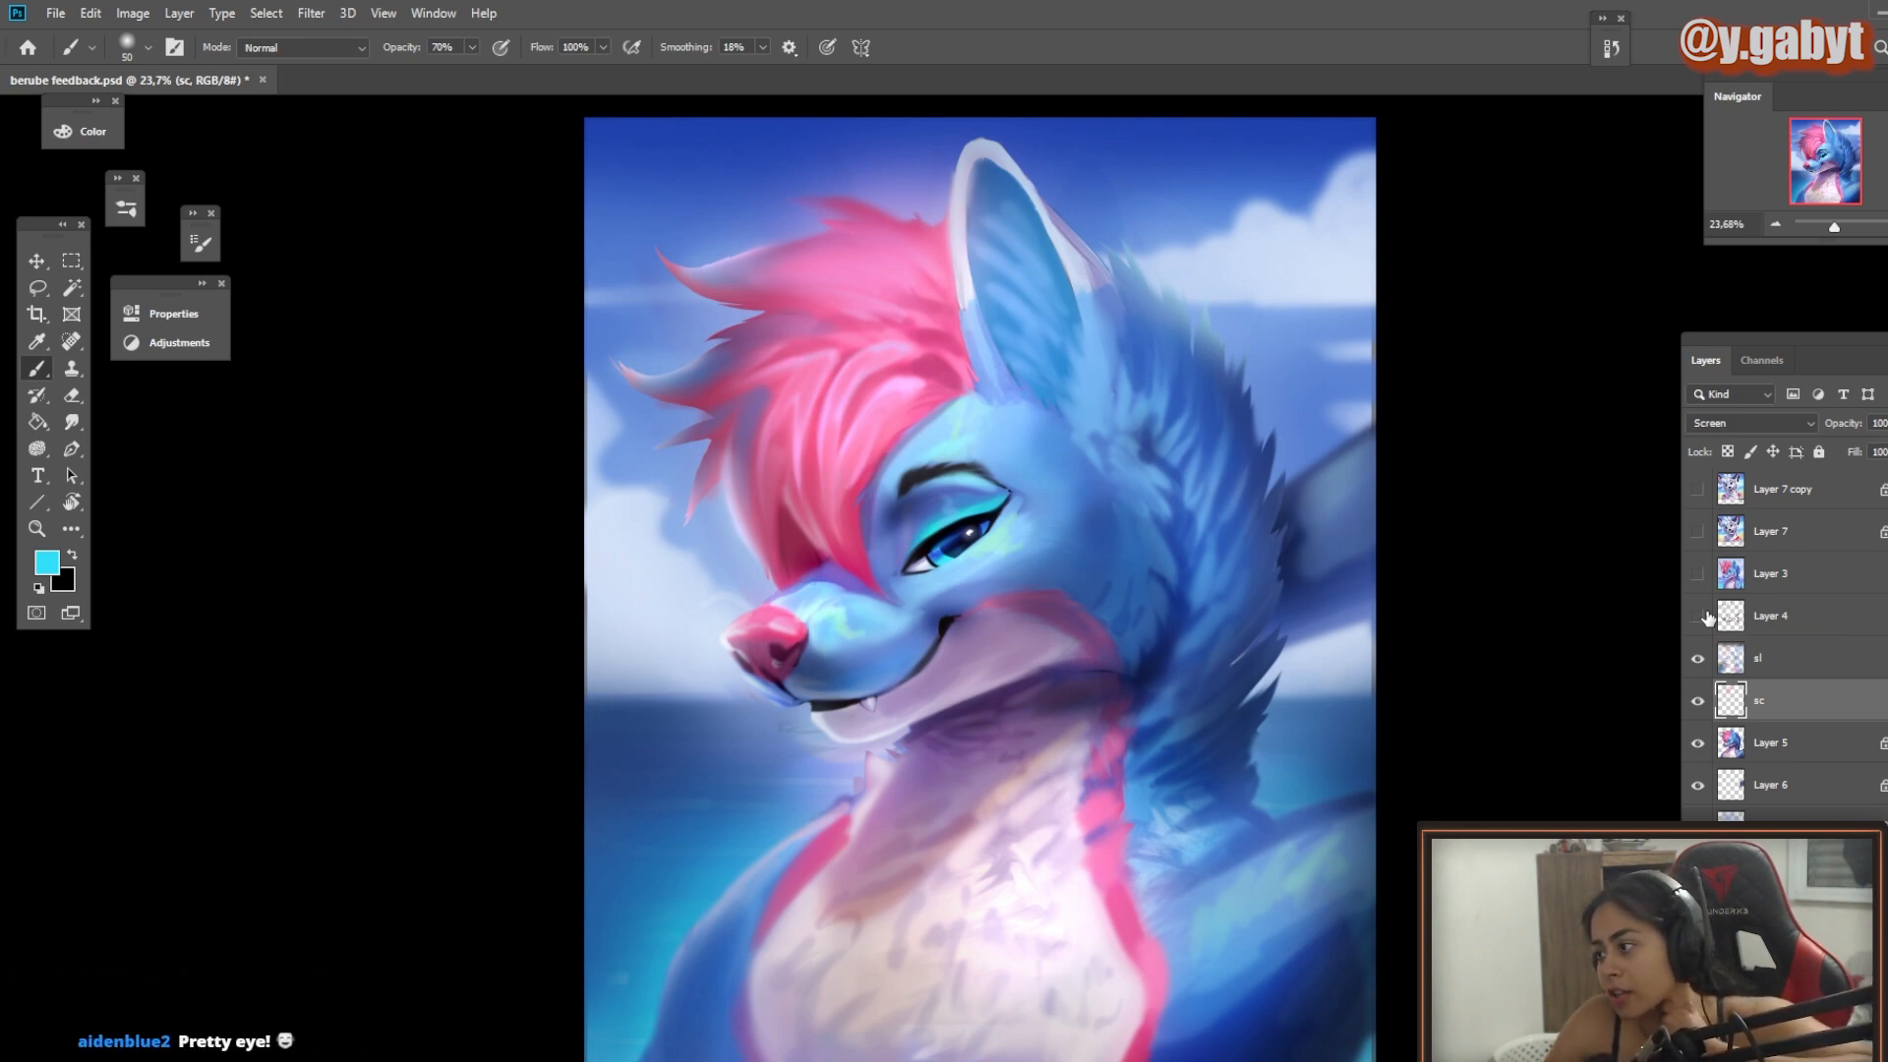
pyautogui.click(1708, 618)
pyautogui.click(1707, 617)
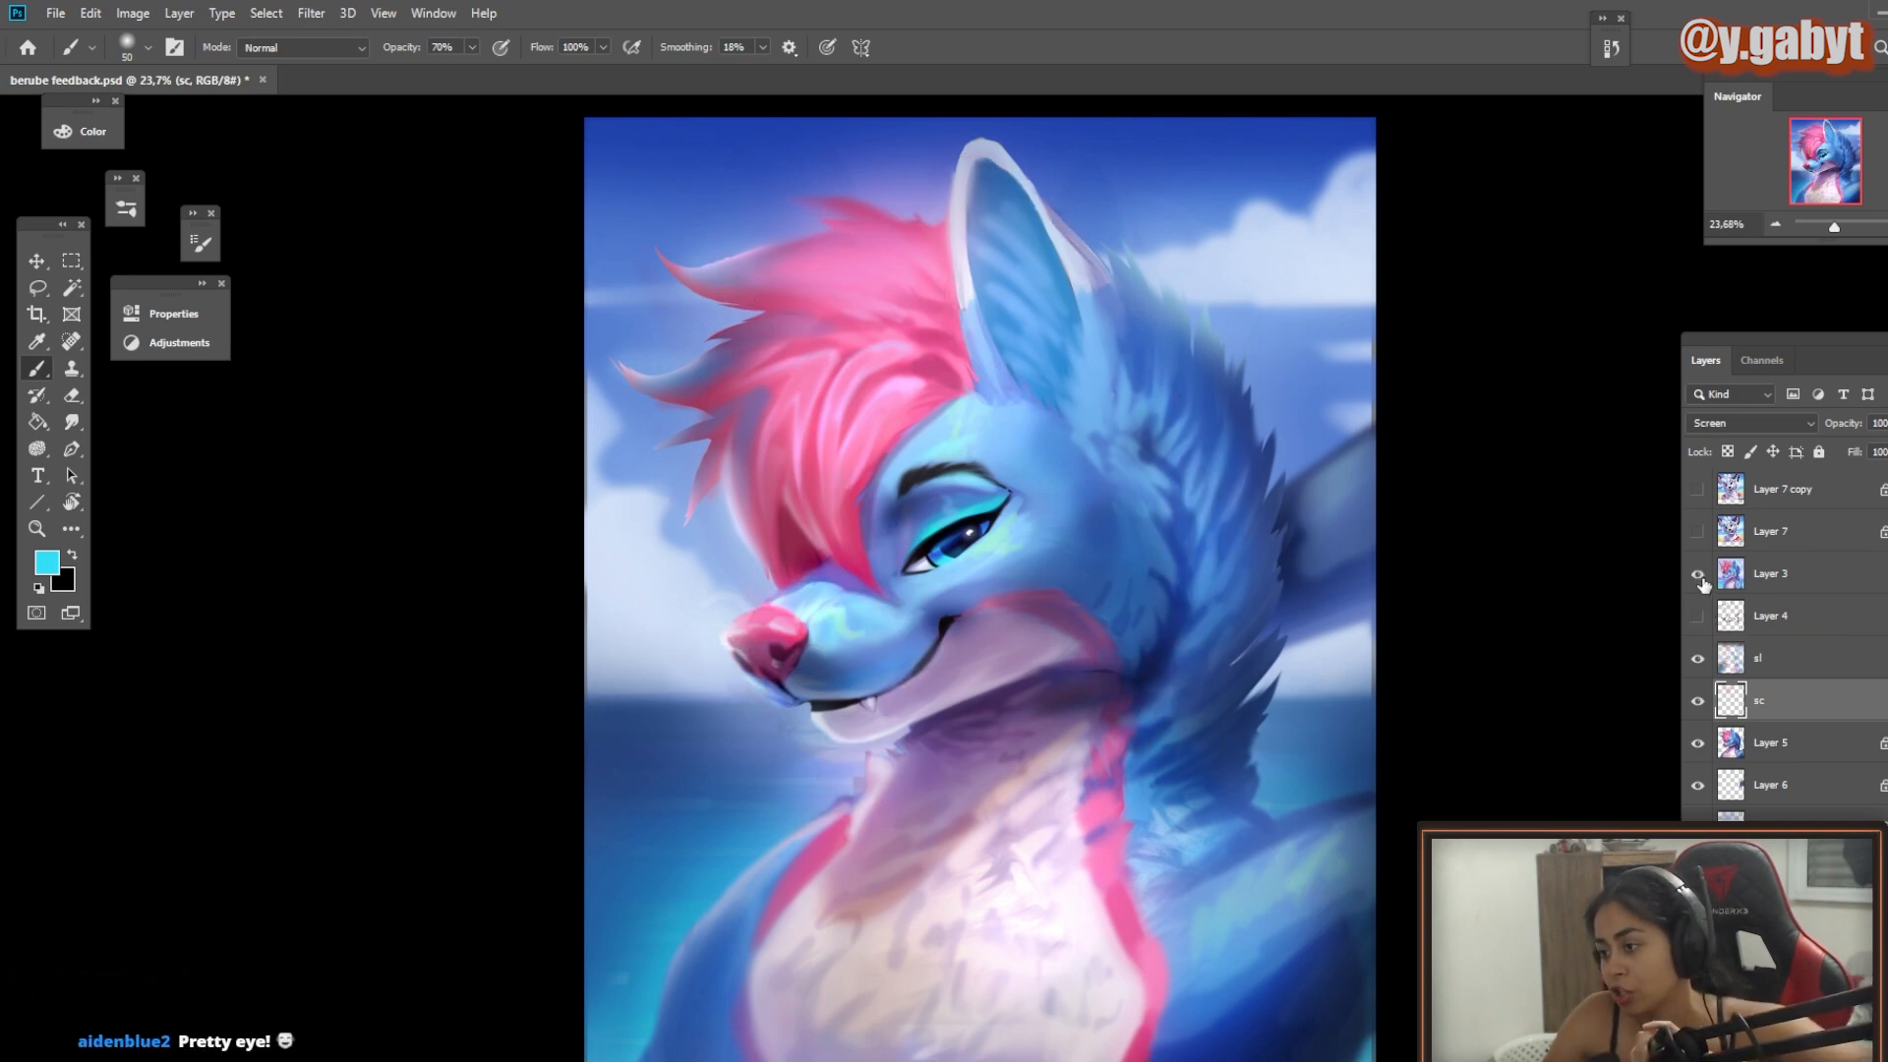
pyautogui.click(1704, 578)
pyautogui.click(1704, 580)
pyautogui.click(1702, 579)
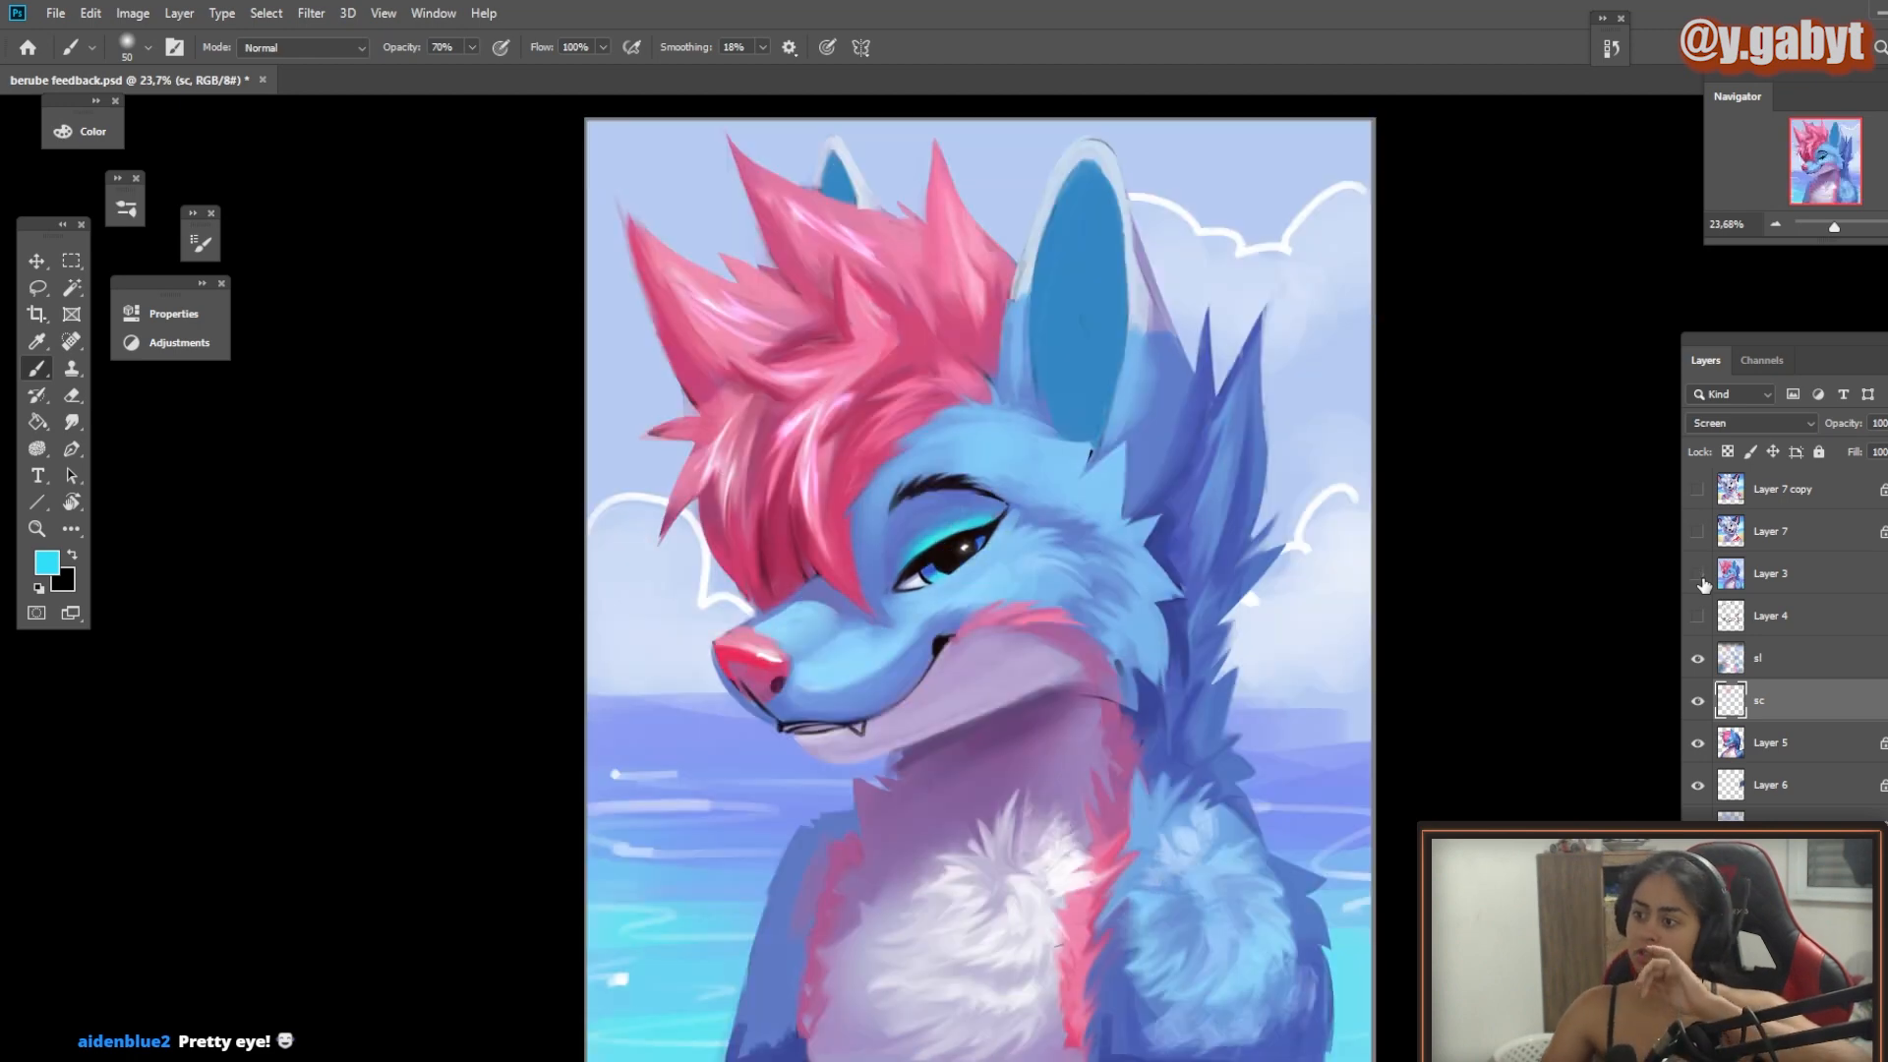
pyautogui.click(1704, 580)
pyautogui.click(1701, 579)
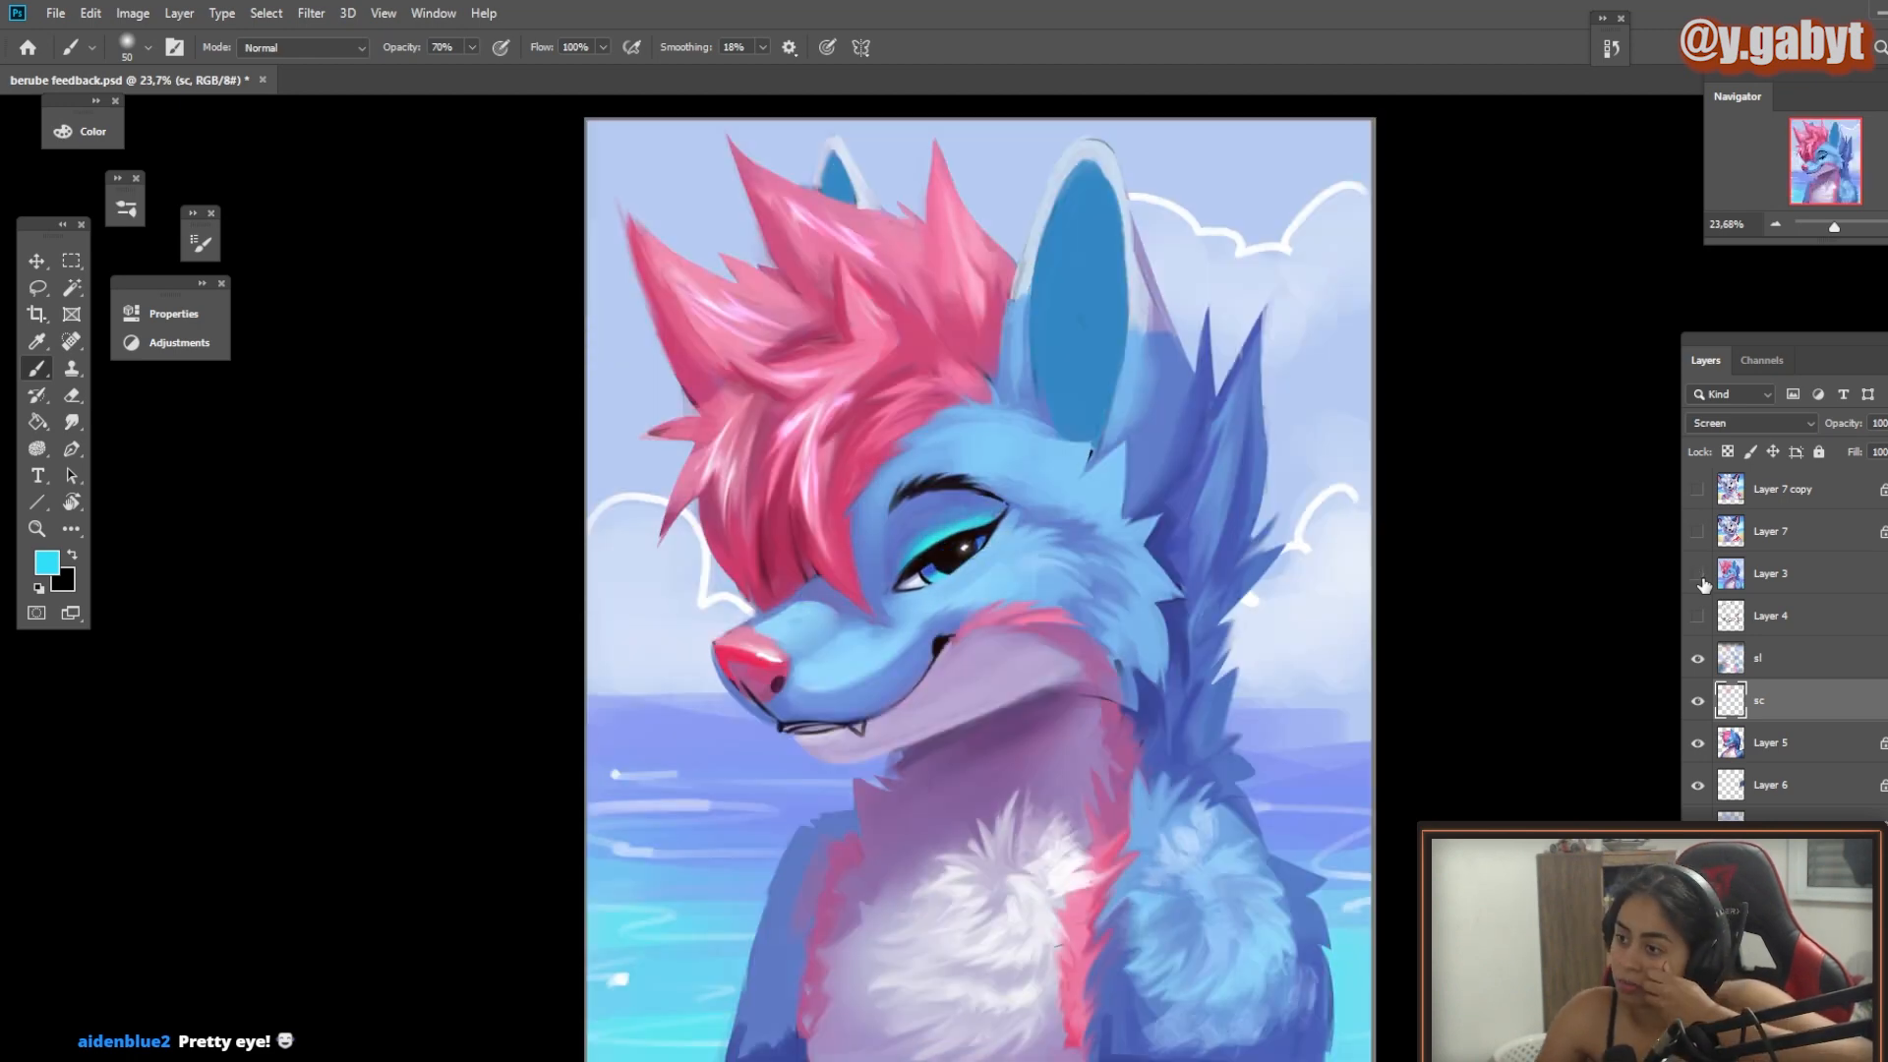
pyautogui.click(1703, 580)
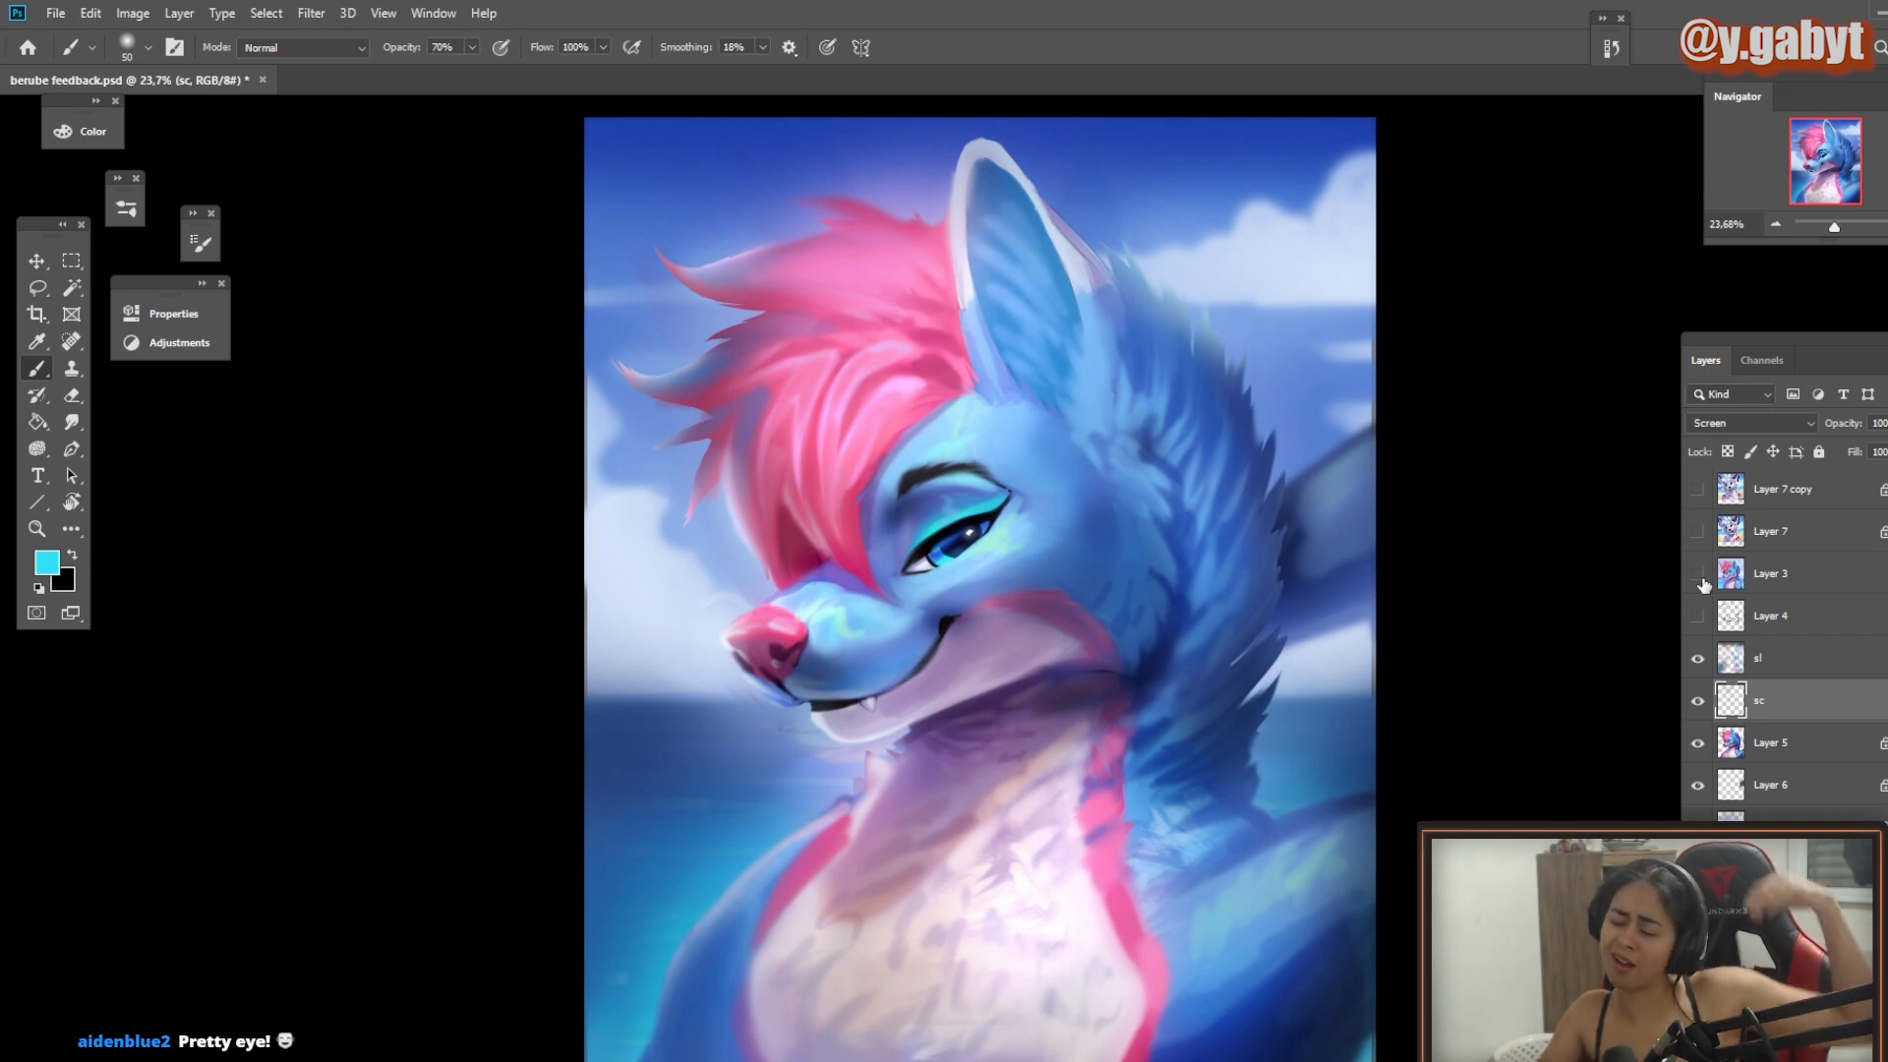
pyautogui.click(1705, 580)
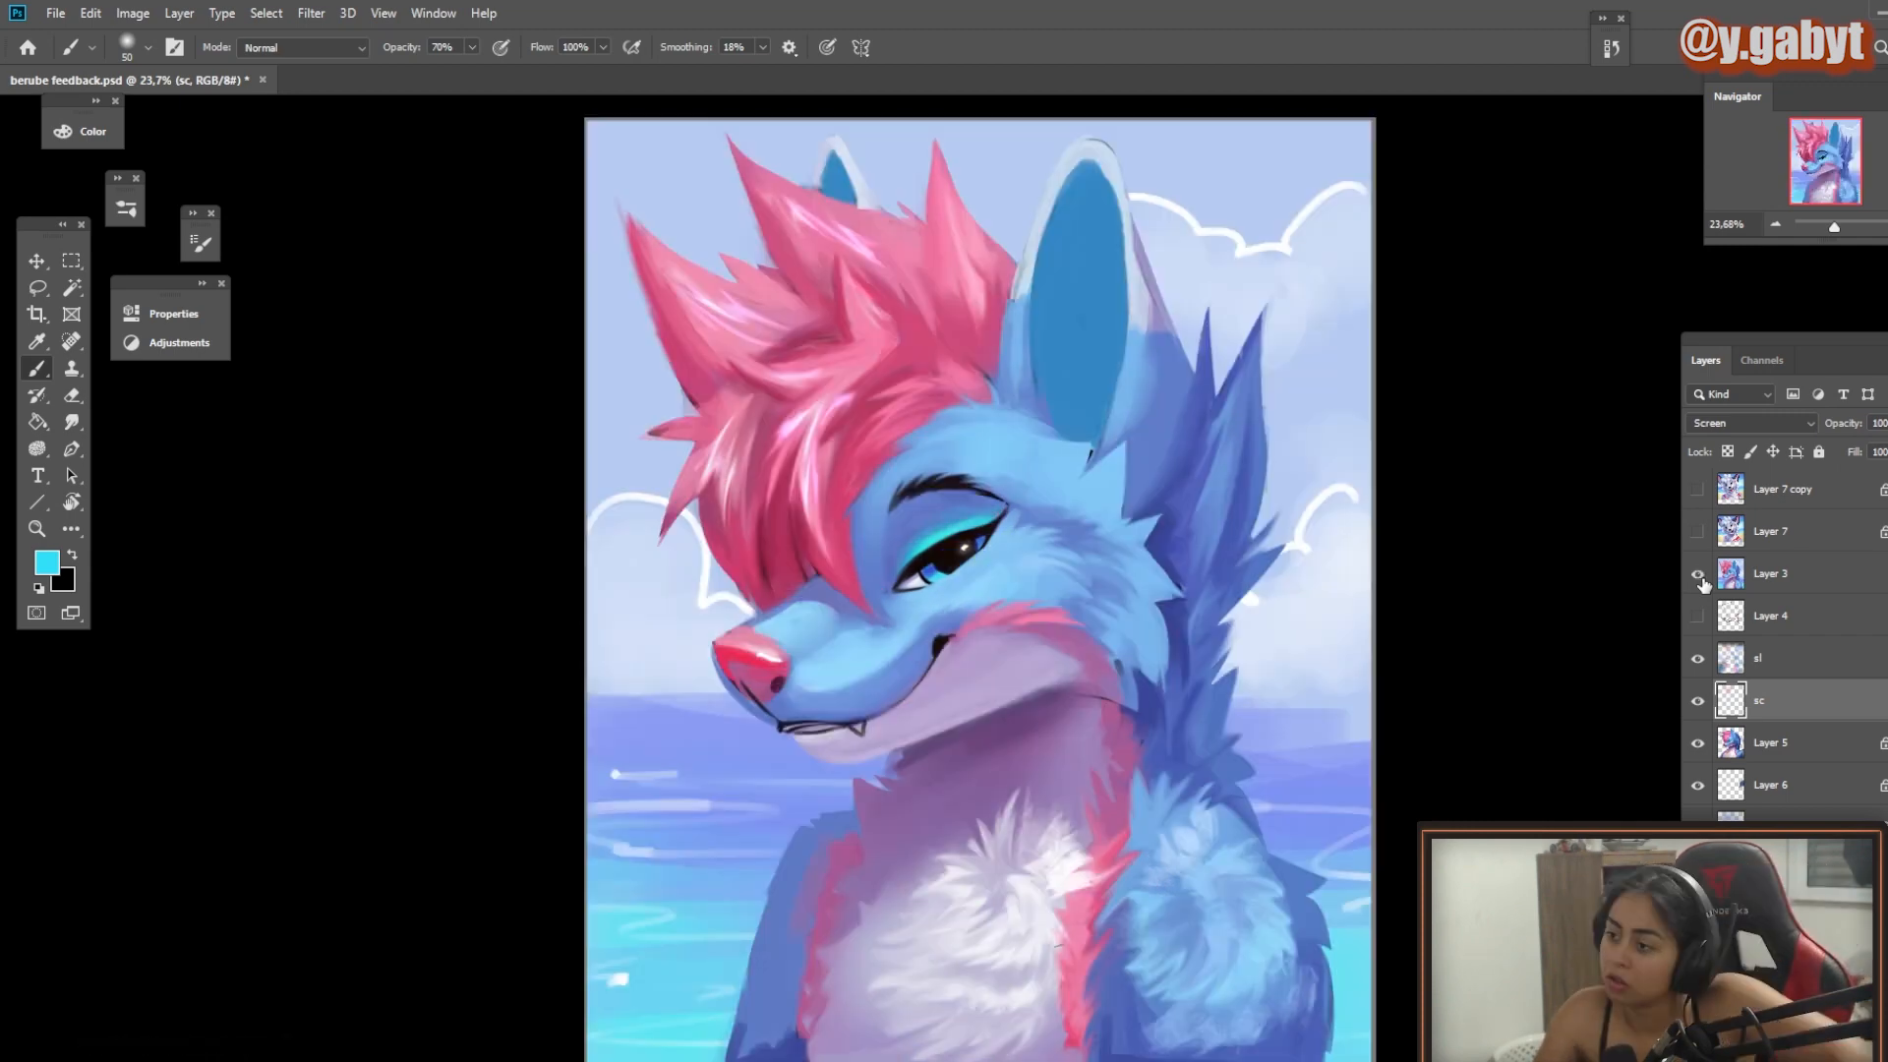
pyautogui.click(1704, 580)
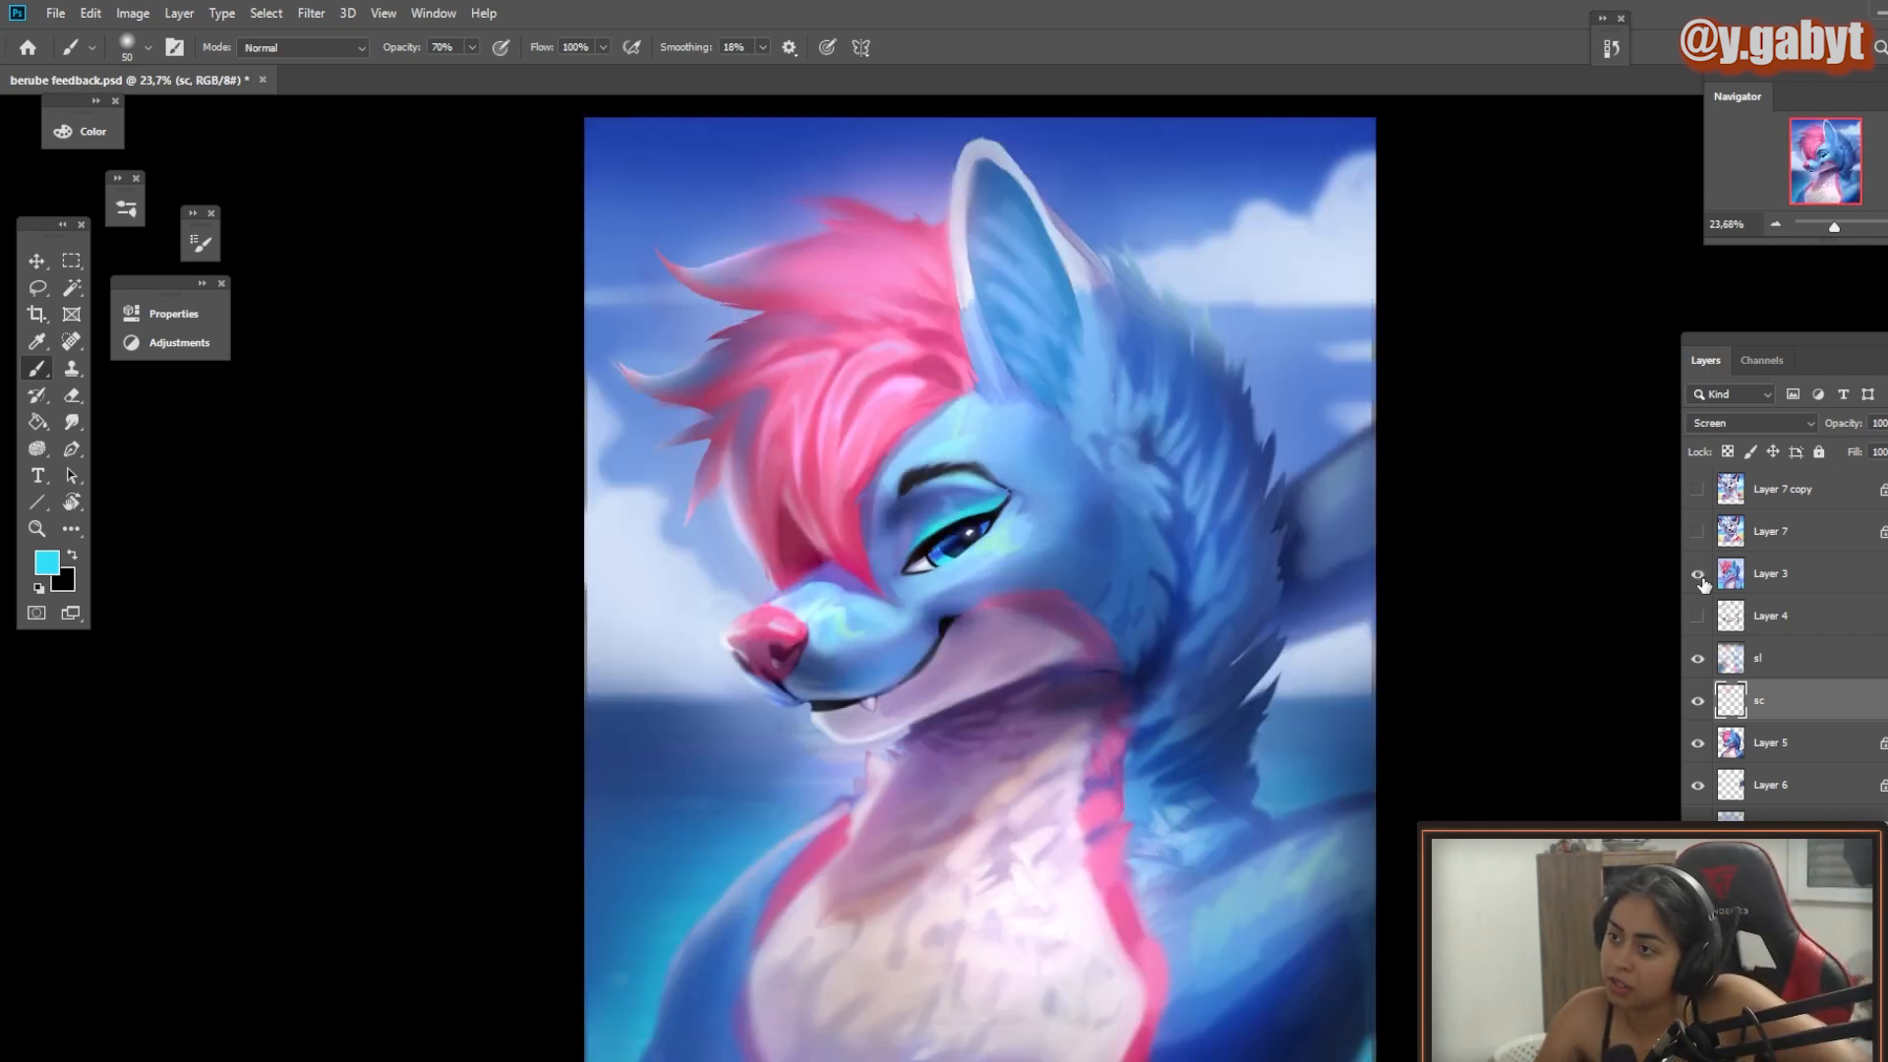
pyautogui.click(1705, 580)
pyautogui.click(1705, 581)
pyautogui.click(1705, 580)
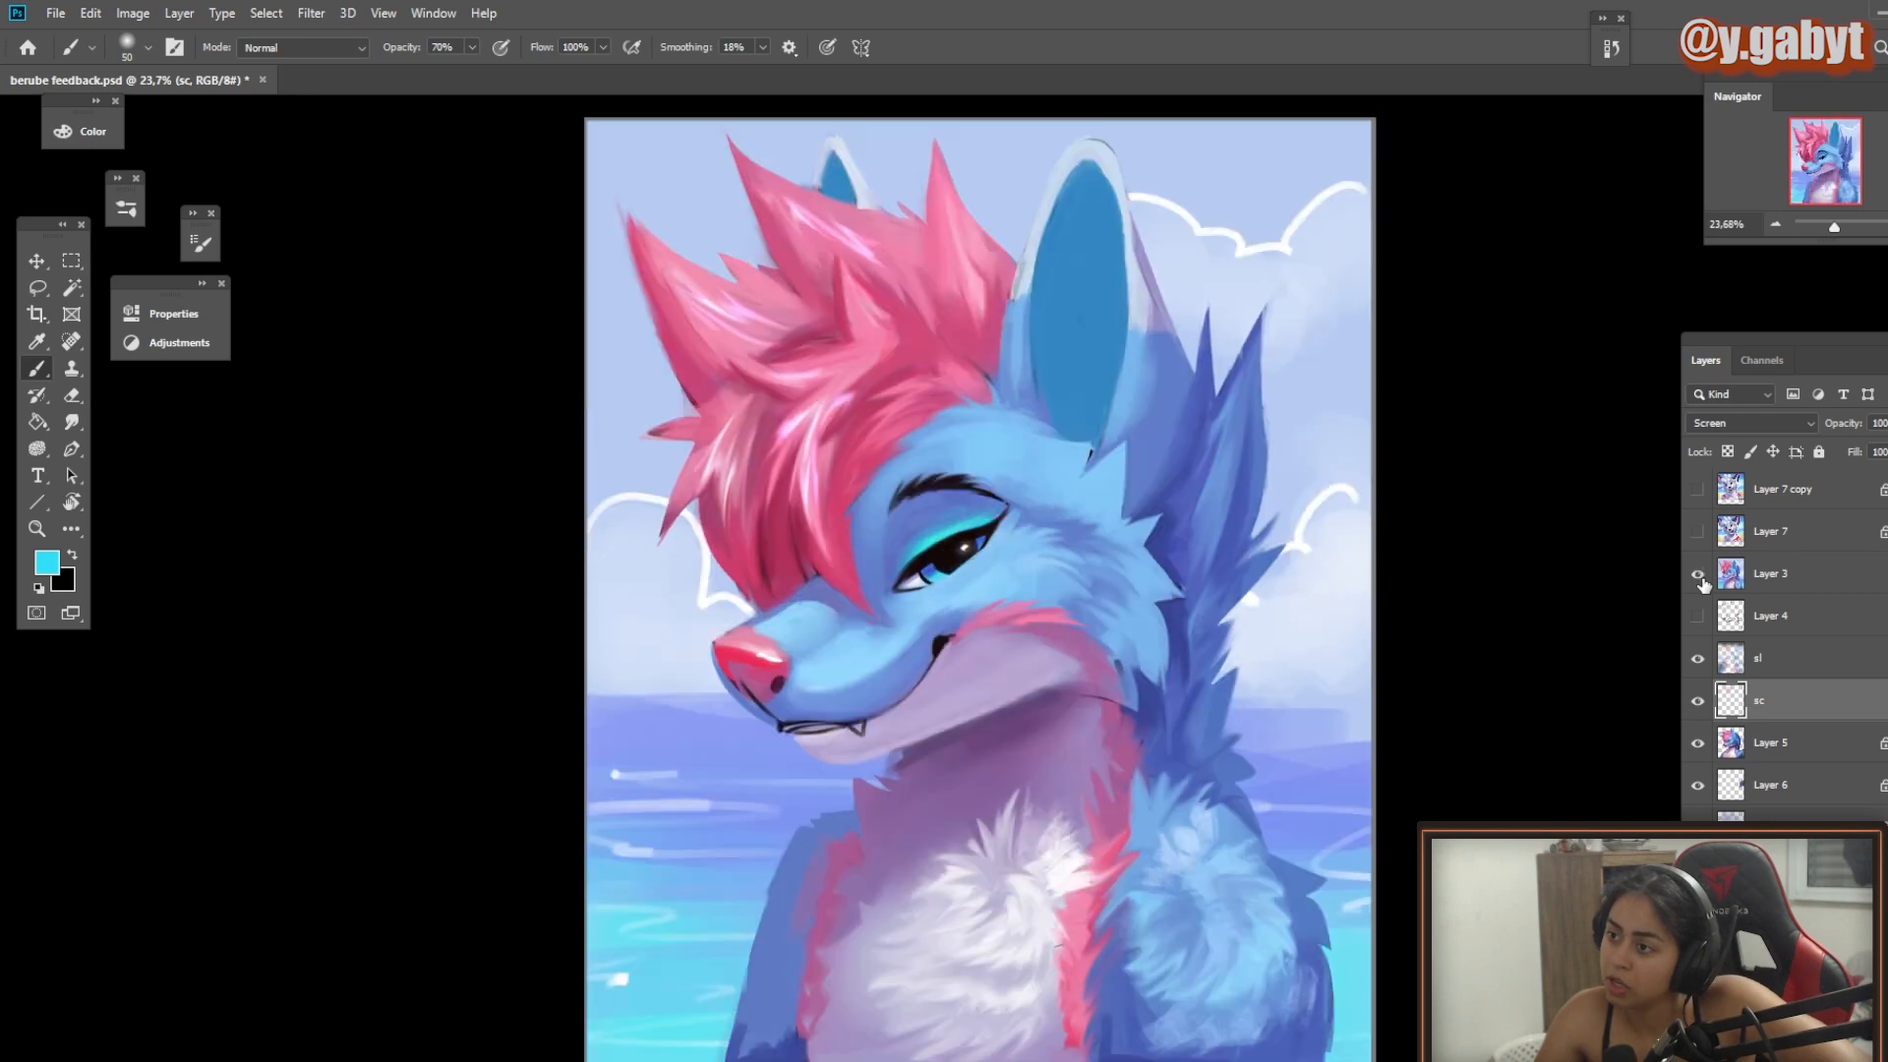
pyautogui.click(1704, 580)
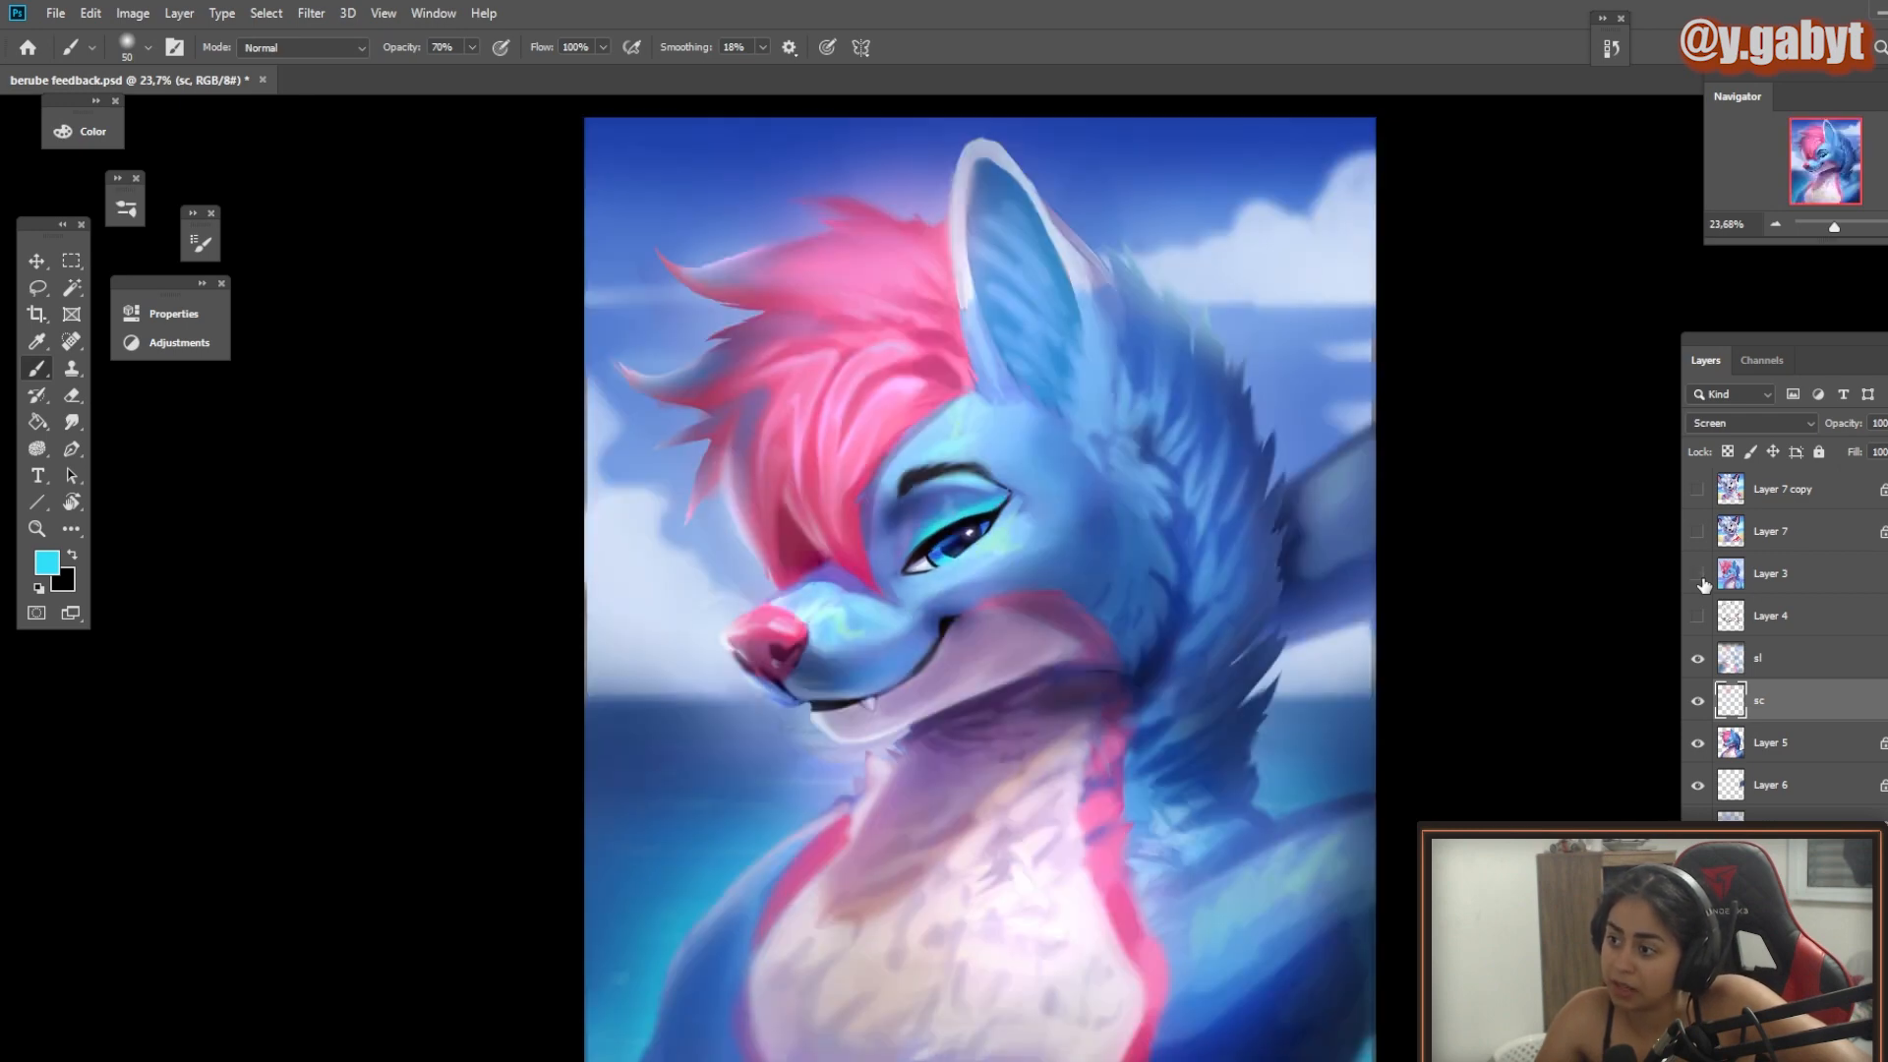
pyautogui.click(1704, 580)
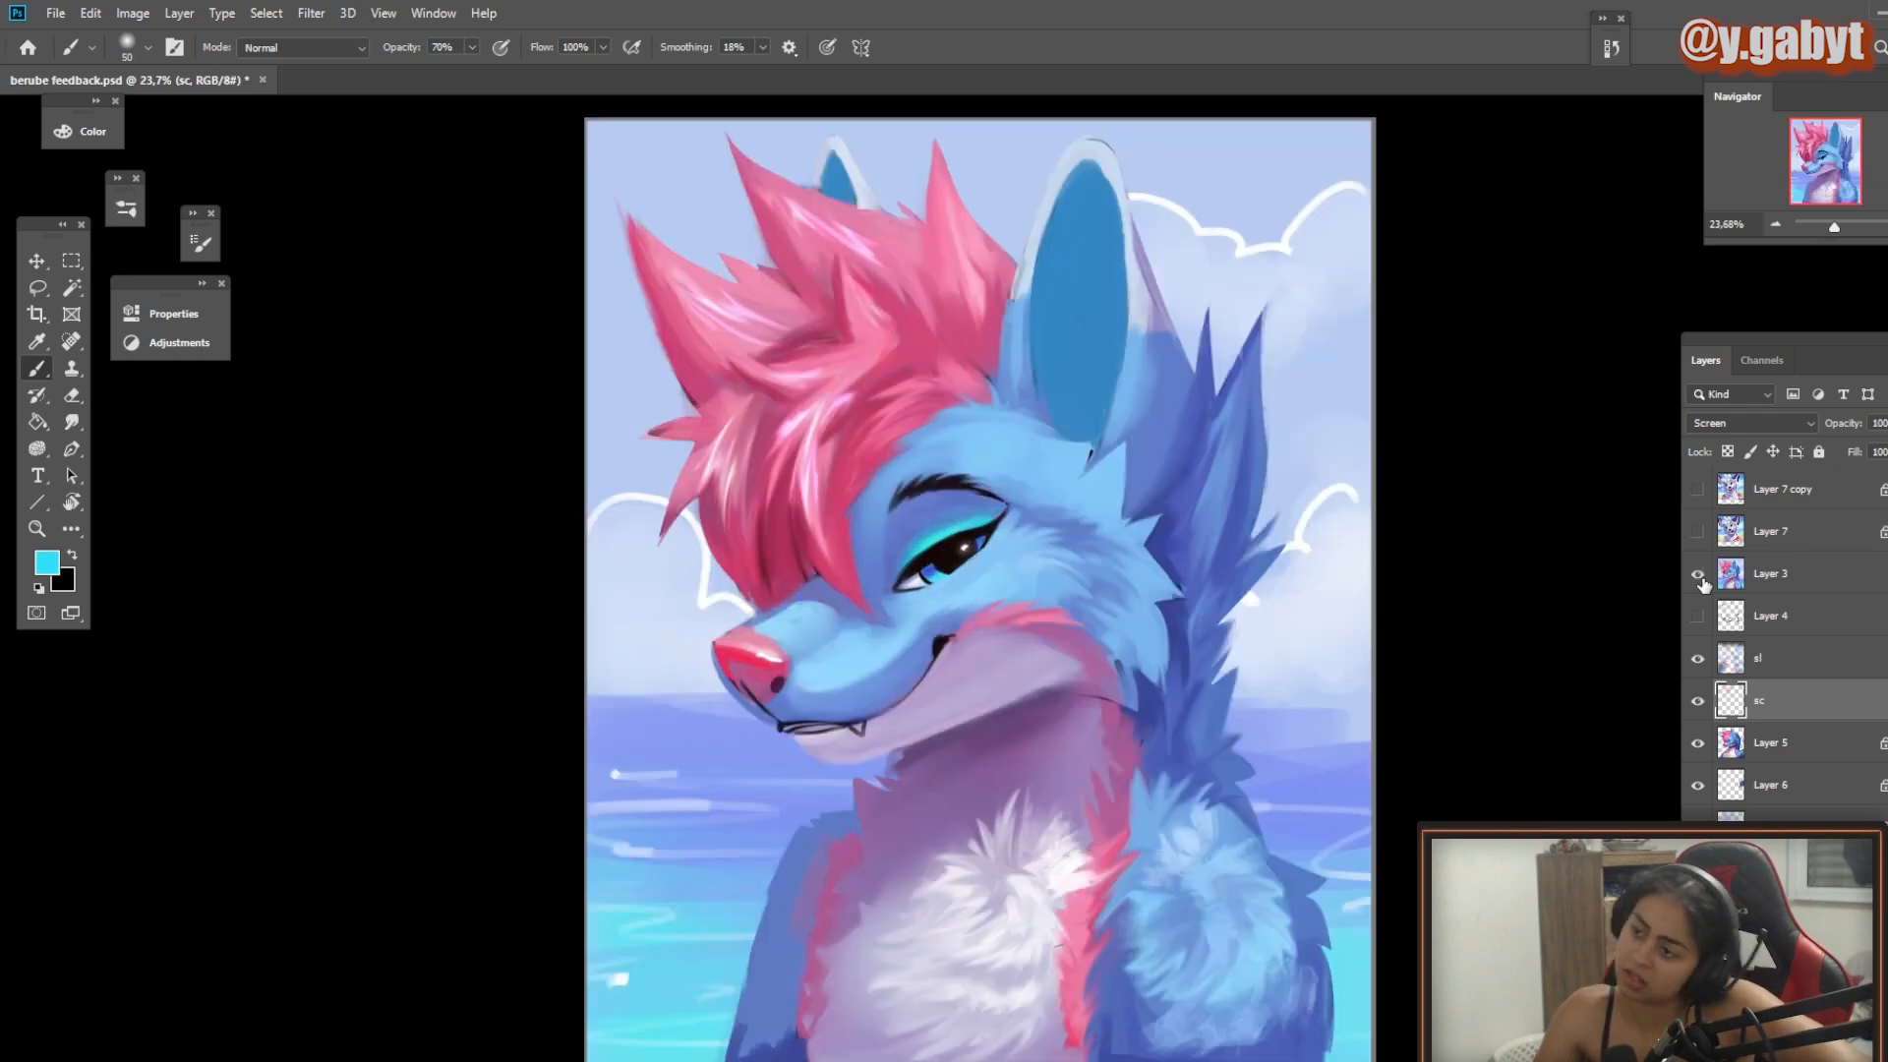
pyautogui.click(1705, 580)
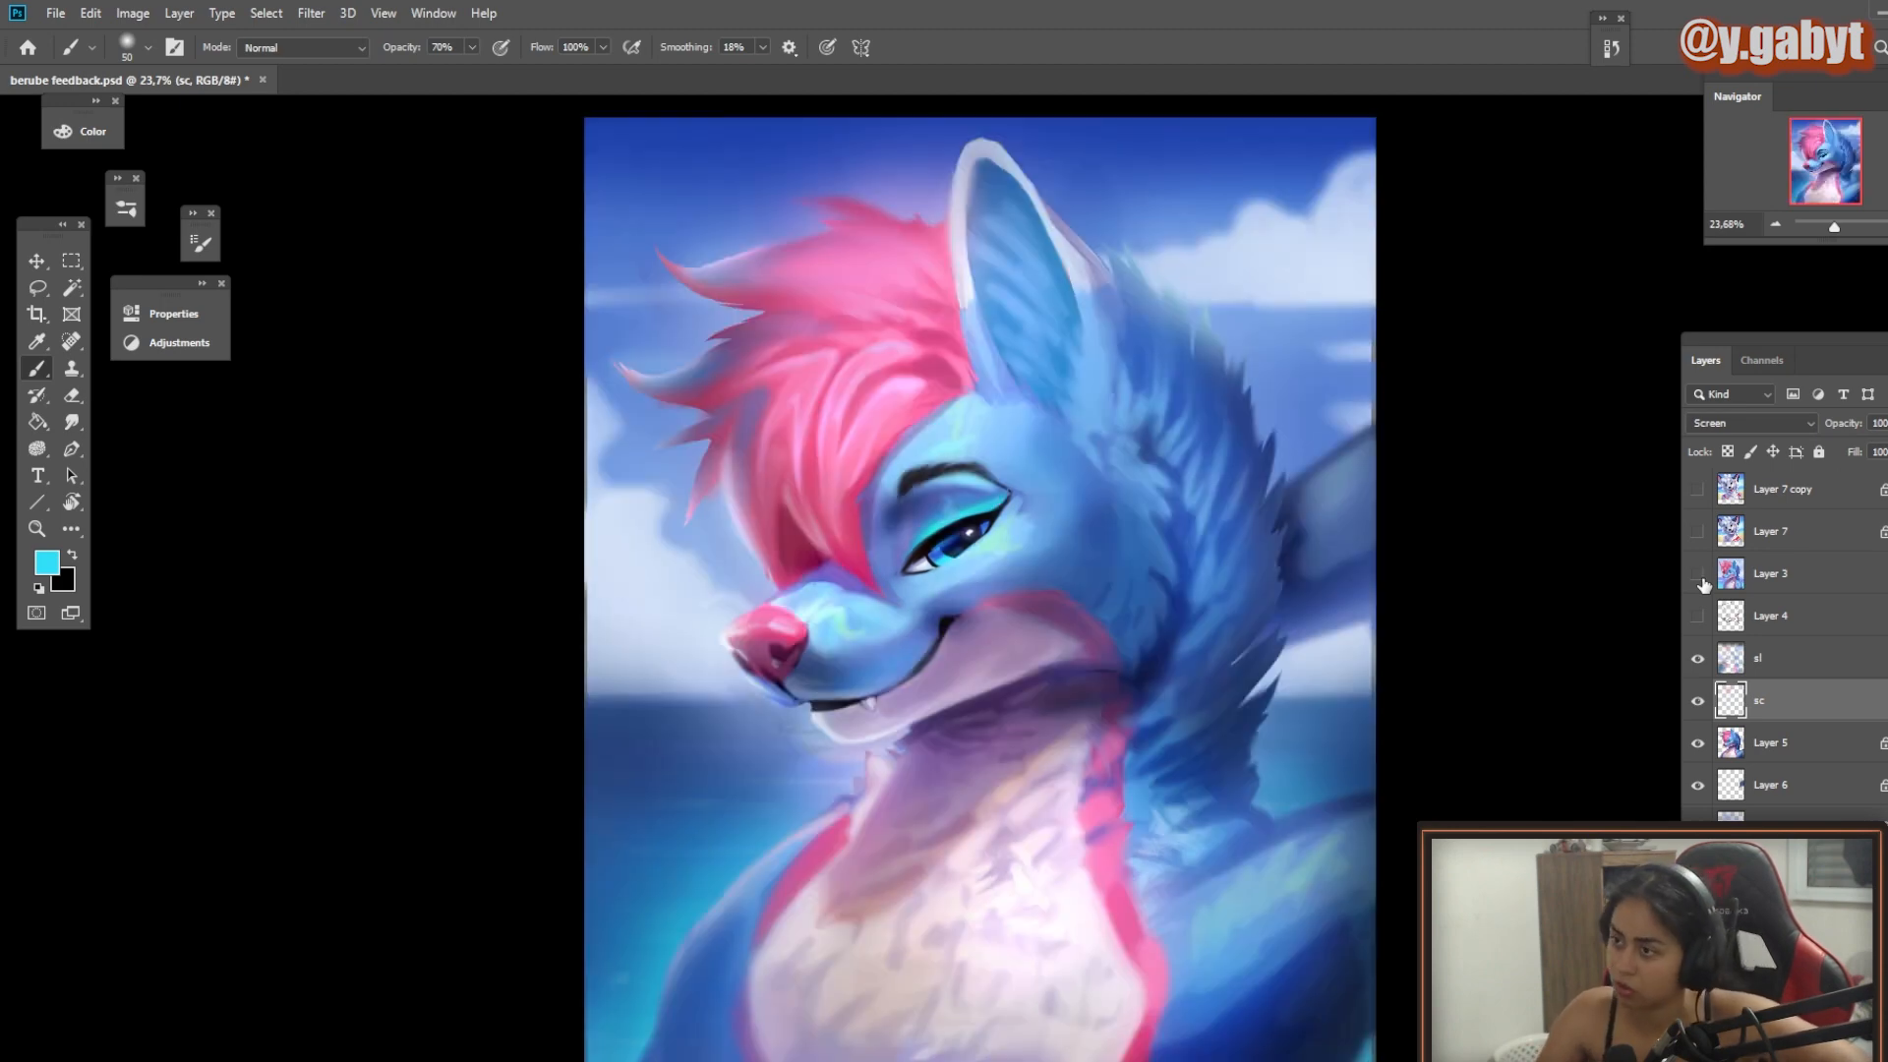
pyautogui.click(1705, 581)
pyautogui.click(1704, 580)
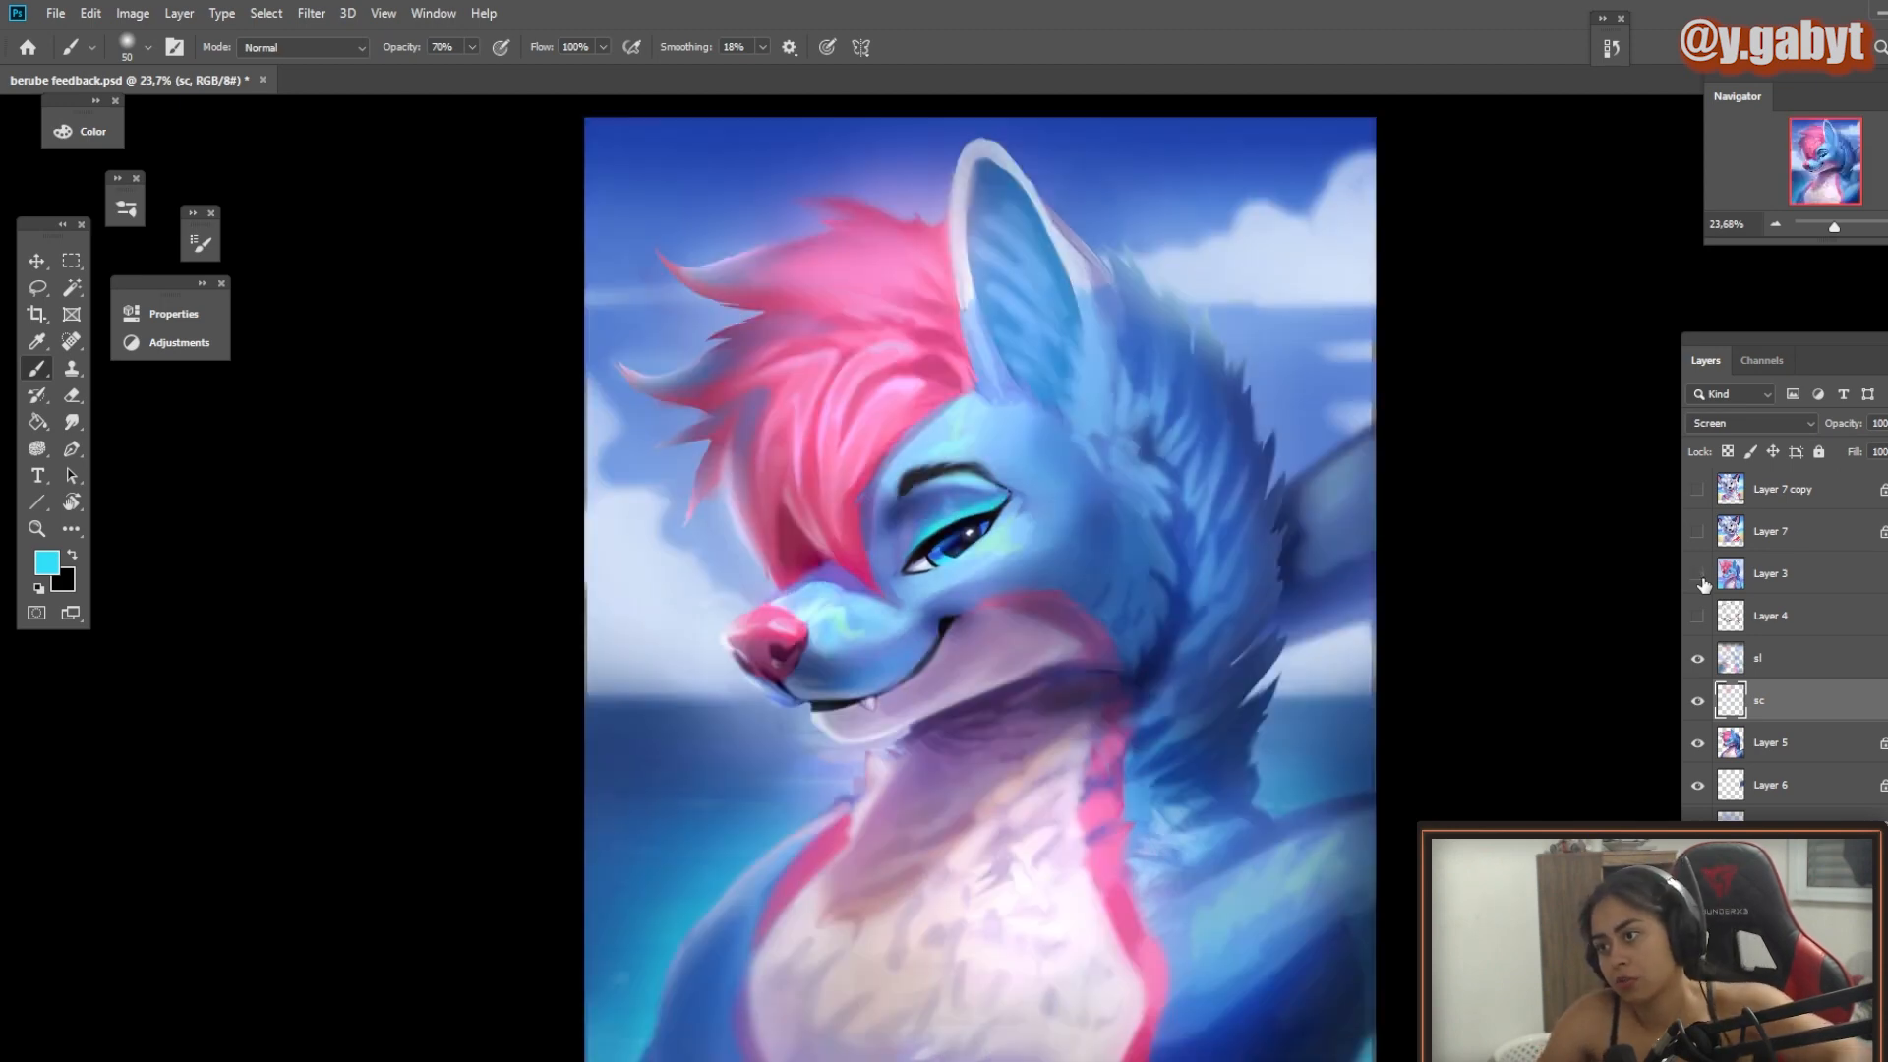
# Step: Copy the lassoed ear from Layer 5 to a new layer beneath it and place it behind the hair as the far ear
pyautogui.click(1809, 747)
pyautogui.press('l')
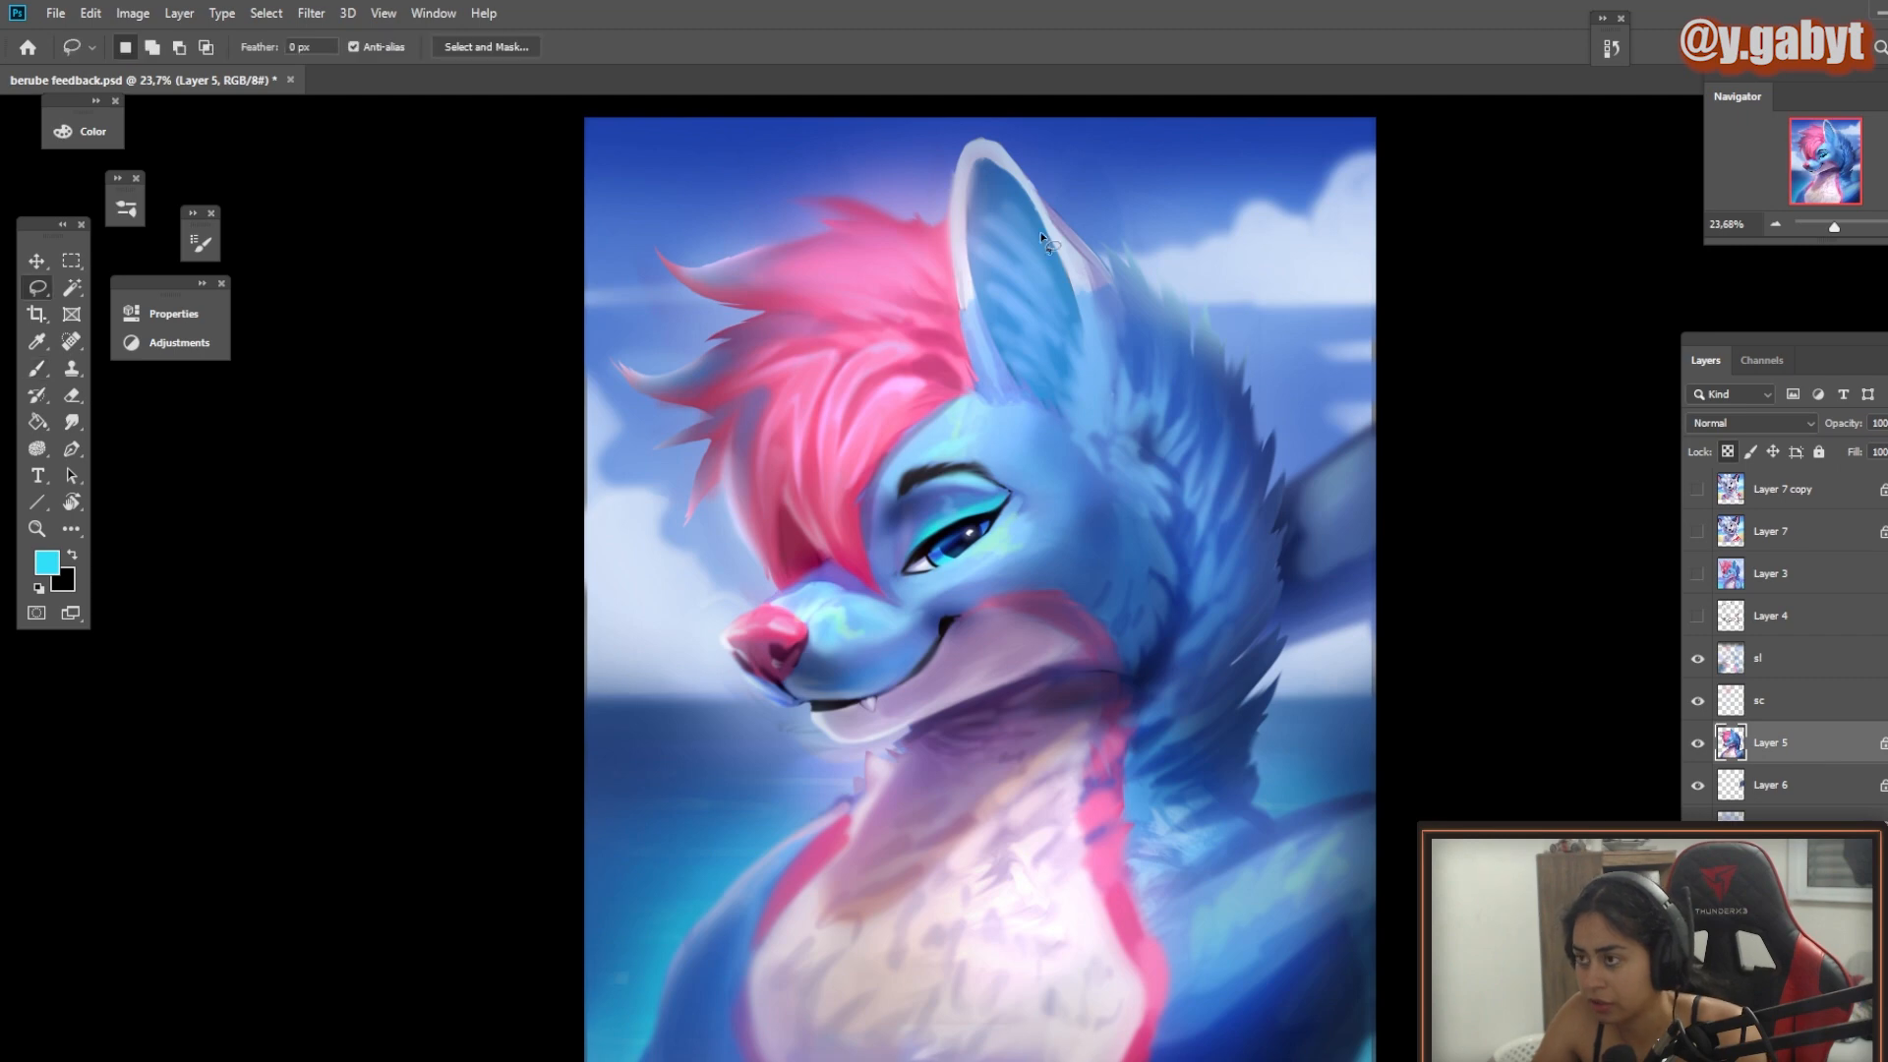
pyautogui.hotkey('ctrl', 'j')
pyautogui.hotkey('ctrl', '[')
pyautogui.hotkey('ctrl', 't')
pyautogui.moveTo(952, 291)
pyautogui.mouseDown()
pyautogui.moveTo(1102, 207)
pyautogui.moveTo(811, 300)
pyautogui.mouseUp()
pyautogui.press('Return')
# Step: Adjust the far ear's Hue/Saturation to saturation +6 and lightness -12
pyautogui.press('i')
pyautogui.hotkey('ctrl', 'u')
pyautogui.moveTo(341, 468); pyautogui.dragTo(328, 469)
pyautogui.moveTo(342, 421); pyautogui.dragTo(348, 423)
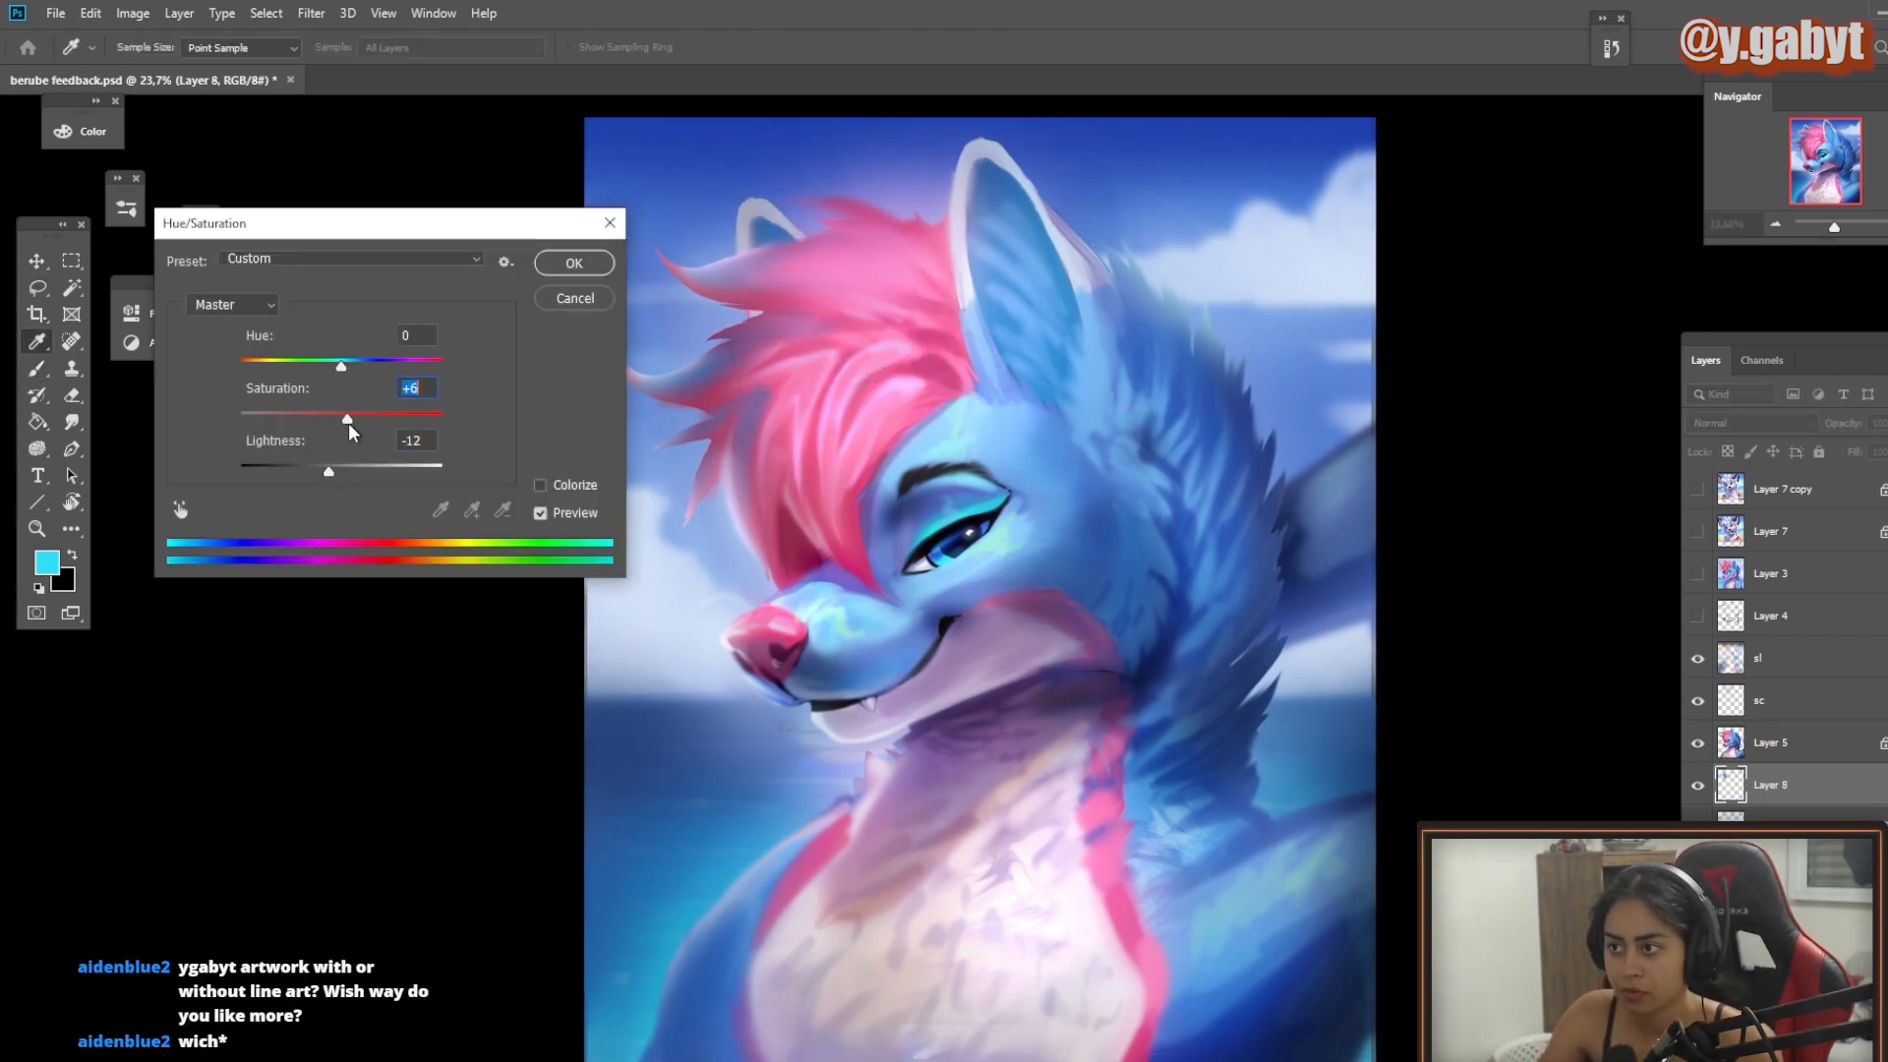
pyautogui.press('Return')
# Step: Compare the repaint with the original artwork by repeatedly showing and hiding Layer 3
pyautogui.scroll(-5, 742, 439)
pyautogui.scroll(4, 742, 439)
pyautogui.hotkey('alt', 'Tab')
pyautogui.hotkey('alt', 'Tab')
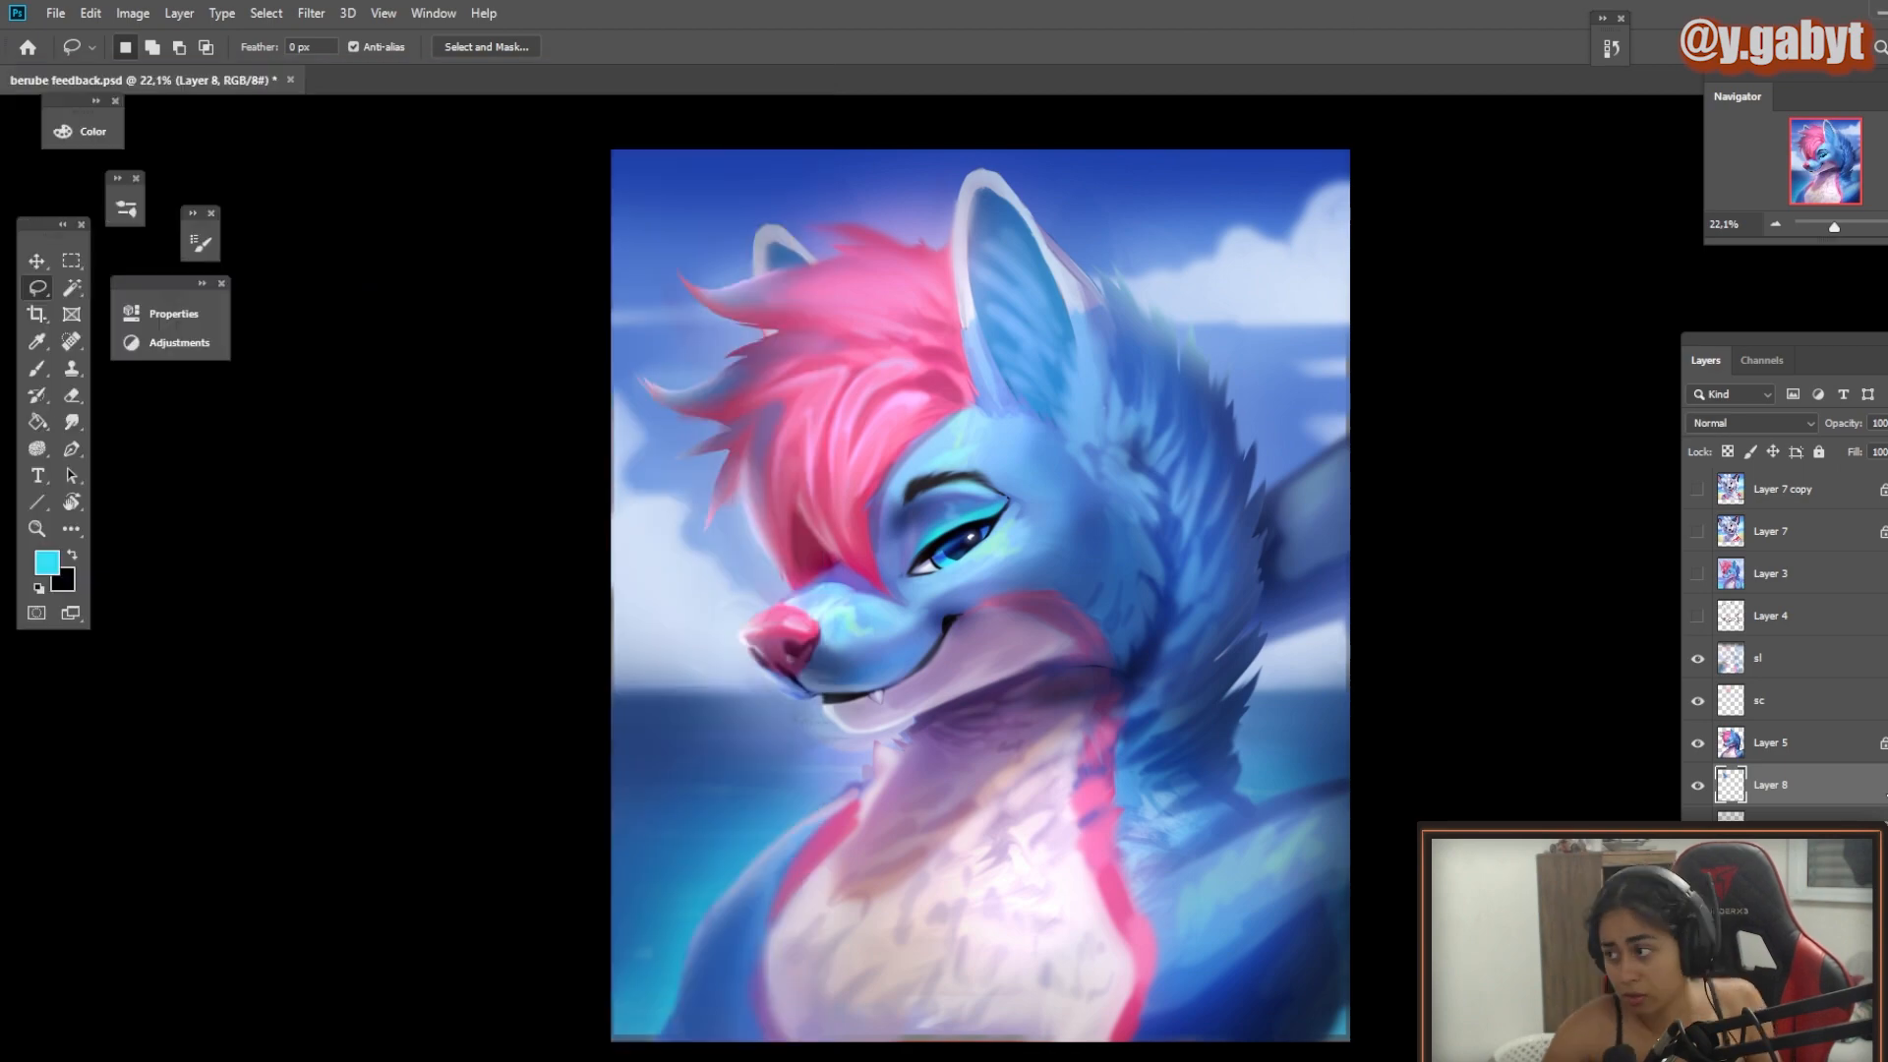
pyautogui.click(1698, 574)
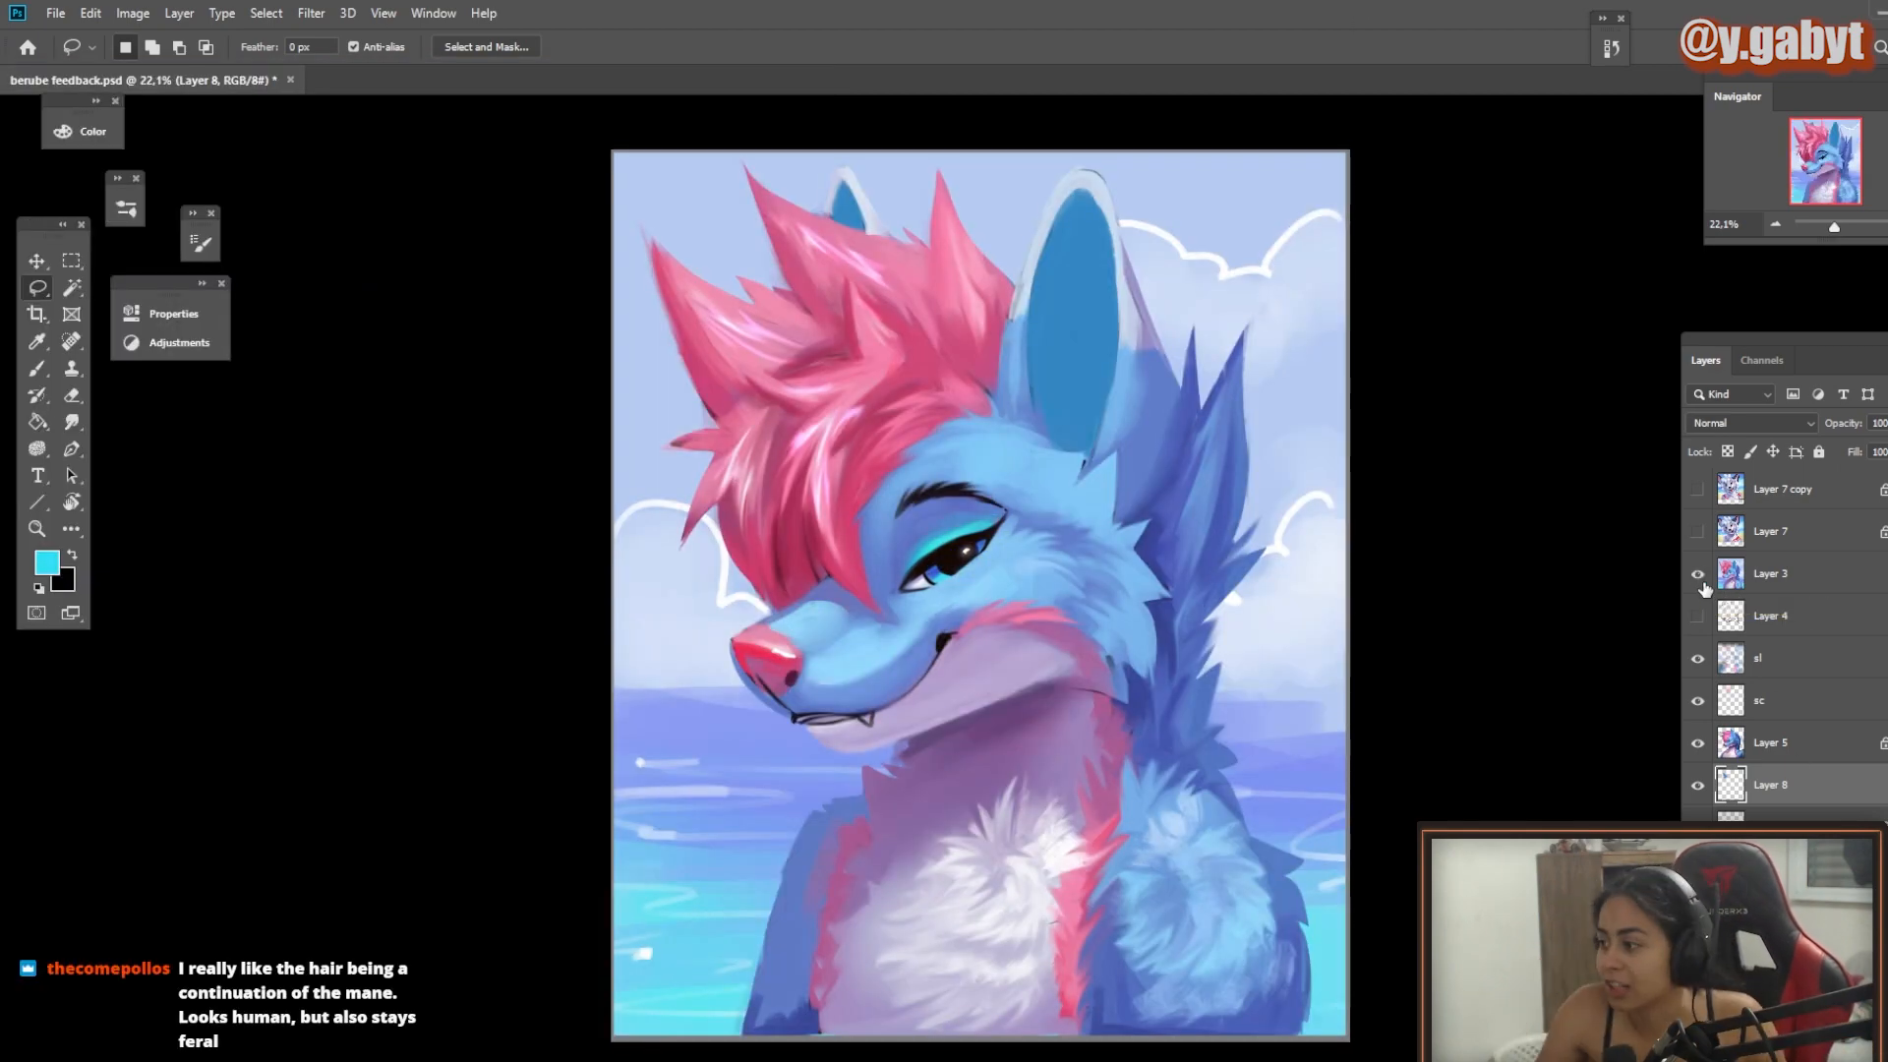
pyautogui.click(1698, 574)
pyautogui.click(1703, 581)
pyautogui.click(1702, 582)
# Step: Move the sc layer above the sl layer, and undo the trial brush stroke along the neck fur
pyautogui.click(1770, 659)
pyautogui.press('b')
pyautogui.moveTo(1770, 700); pyautogui.dragTo(1770, 641)
pyautogui.moveTo(1269, 472); pyautogui.dragTo(1220, 669)
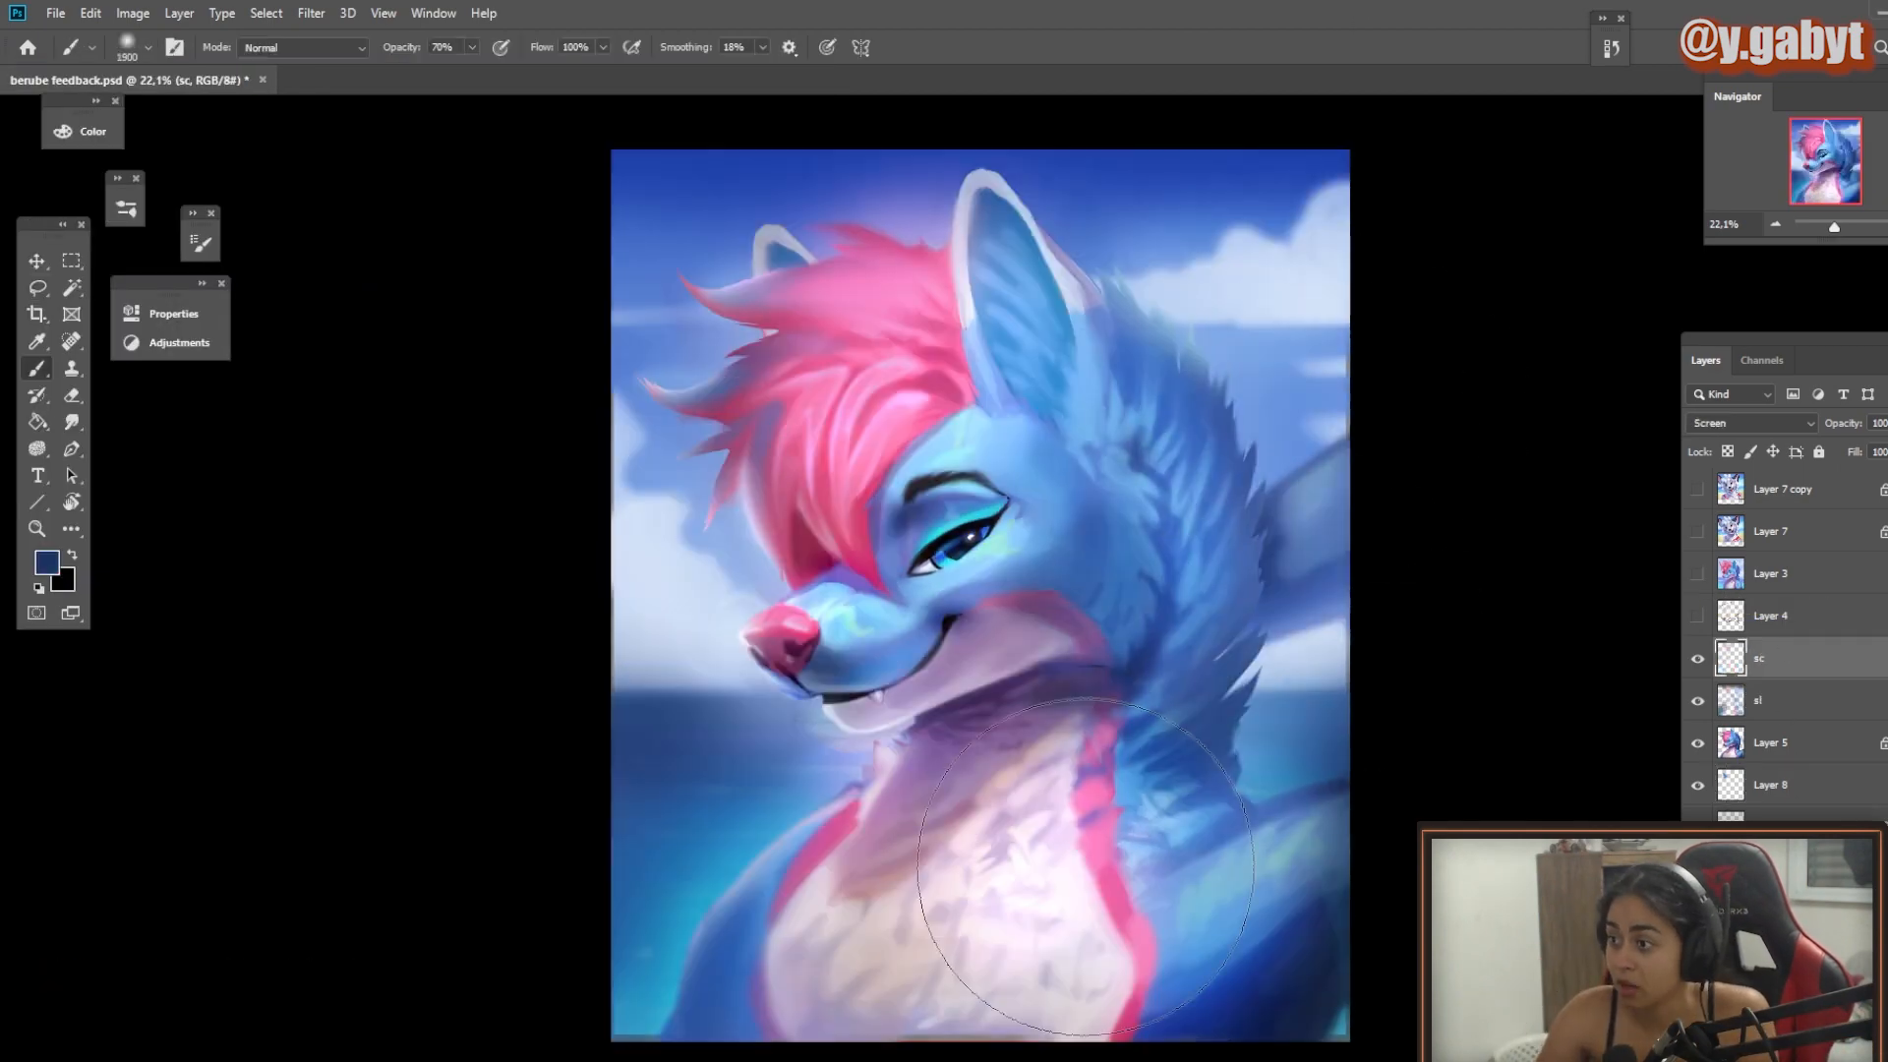
pyautogui.hotkey('ctrl', 'z')
# Step: Dab small glowing specks over the sea and sky on the sc layer with sampled sky blue and a size 70 brush
pyautogui.keyDown('alt'); pyautogui.click(1285, 335); pyautogui.keyUp('alt')
pyautogui.scroll(6, 1156, 260)
pyautogui.moveTo(492, 885); pyautogui.dragTo(1112, 167)
pyautogui.moveTo(492, 885); pyautogui.dragTo(1109, 165)
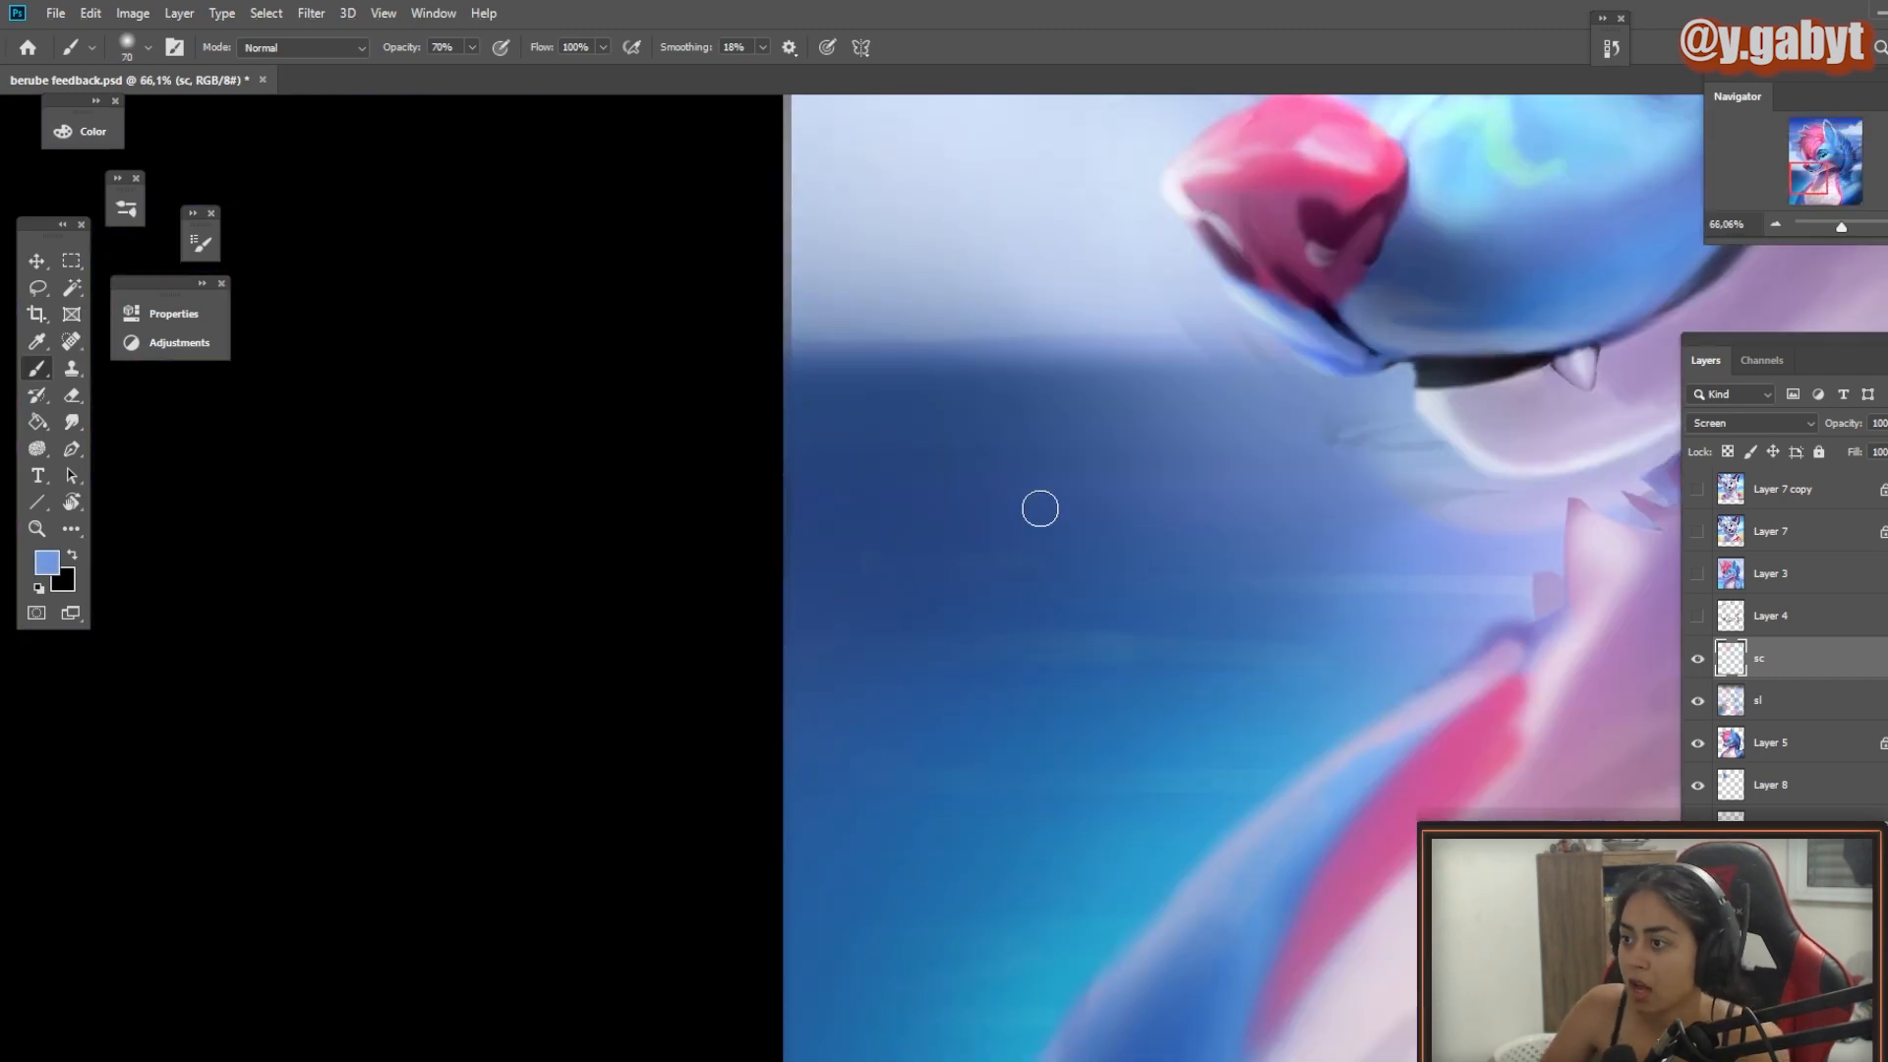
pyautogui.click(918, 489)
pyautogui.click(1149, 442)
pyautogui.moveTo(1208, 489); pyautogui.dragTo(1095, 214)
pyautogui.scroll(-5, 827, 846)
pyautogui.moveTo(1279, 551); pyautogui.dragTo(733, 590)
pyautogui.scroll(-4, 1180, 661)
# Step: Pick a saturated blue and brush a broad glow over the lower back and chest with a greatly enlarged brush
pyautogui.click(46, 563)
pyautogui.moveTo(322, 857)
pyautogui.mouseDown()
pyautogui.moveTo(322, 974)
pyautogui.moveTo(304, 871)
pyautogui.mouseUp()
pyautogui.click(506, 704)
pyautogui.press(']')
pyautogui.press(']')
pyautogui.press(']')
pyautogui.press(']')
pyautogui.press(']')
pyautogui.press(']')
pyautogui.press(']')
pyautogui.press(']')
pyautogui.press(']')
pyautogui.press(']')
pyautogui.press(']')
pyautogui.press(']')
pyautogui.press(']')
pyautogui.press(']')
pyautogui.press(']')
pyautogui.press(']')
pyautogui.press(']')
pyautogui.press(']')
pyautogui.press(']')
pyautogui.press(']')
pyautogui.click(1245, 713)
pyautogui.moveTo(772, 801); pyautogui.dragTo(924, 850)
# Step: Brush blue glow around the front of the hair with the brush reduced to size 1000, and undo the last stroke
pyautogui.press('[')
pyautogui.press('[')
pyautogui.press('[')
pyautogui.press('[')
pyautogui.press('[')
pyautogui.press('[')
pyautogui.press('[')
pyautogui.press('[')
pyautogui.press('[')
pyautogui.press('[')
pyautogui.press('[')
pyautogui.press('[')
pyautogui.press('[')
pyautogui.press('[')
pyautogui.click(801, 550)
pyautogui.moveTo(757, 521); pyautogui.dragTo(723, 374)
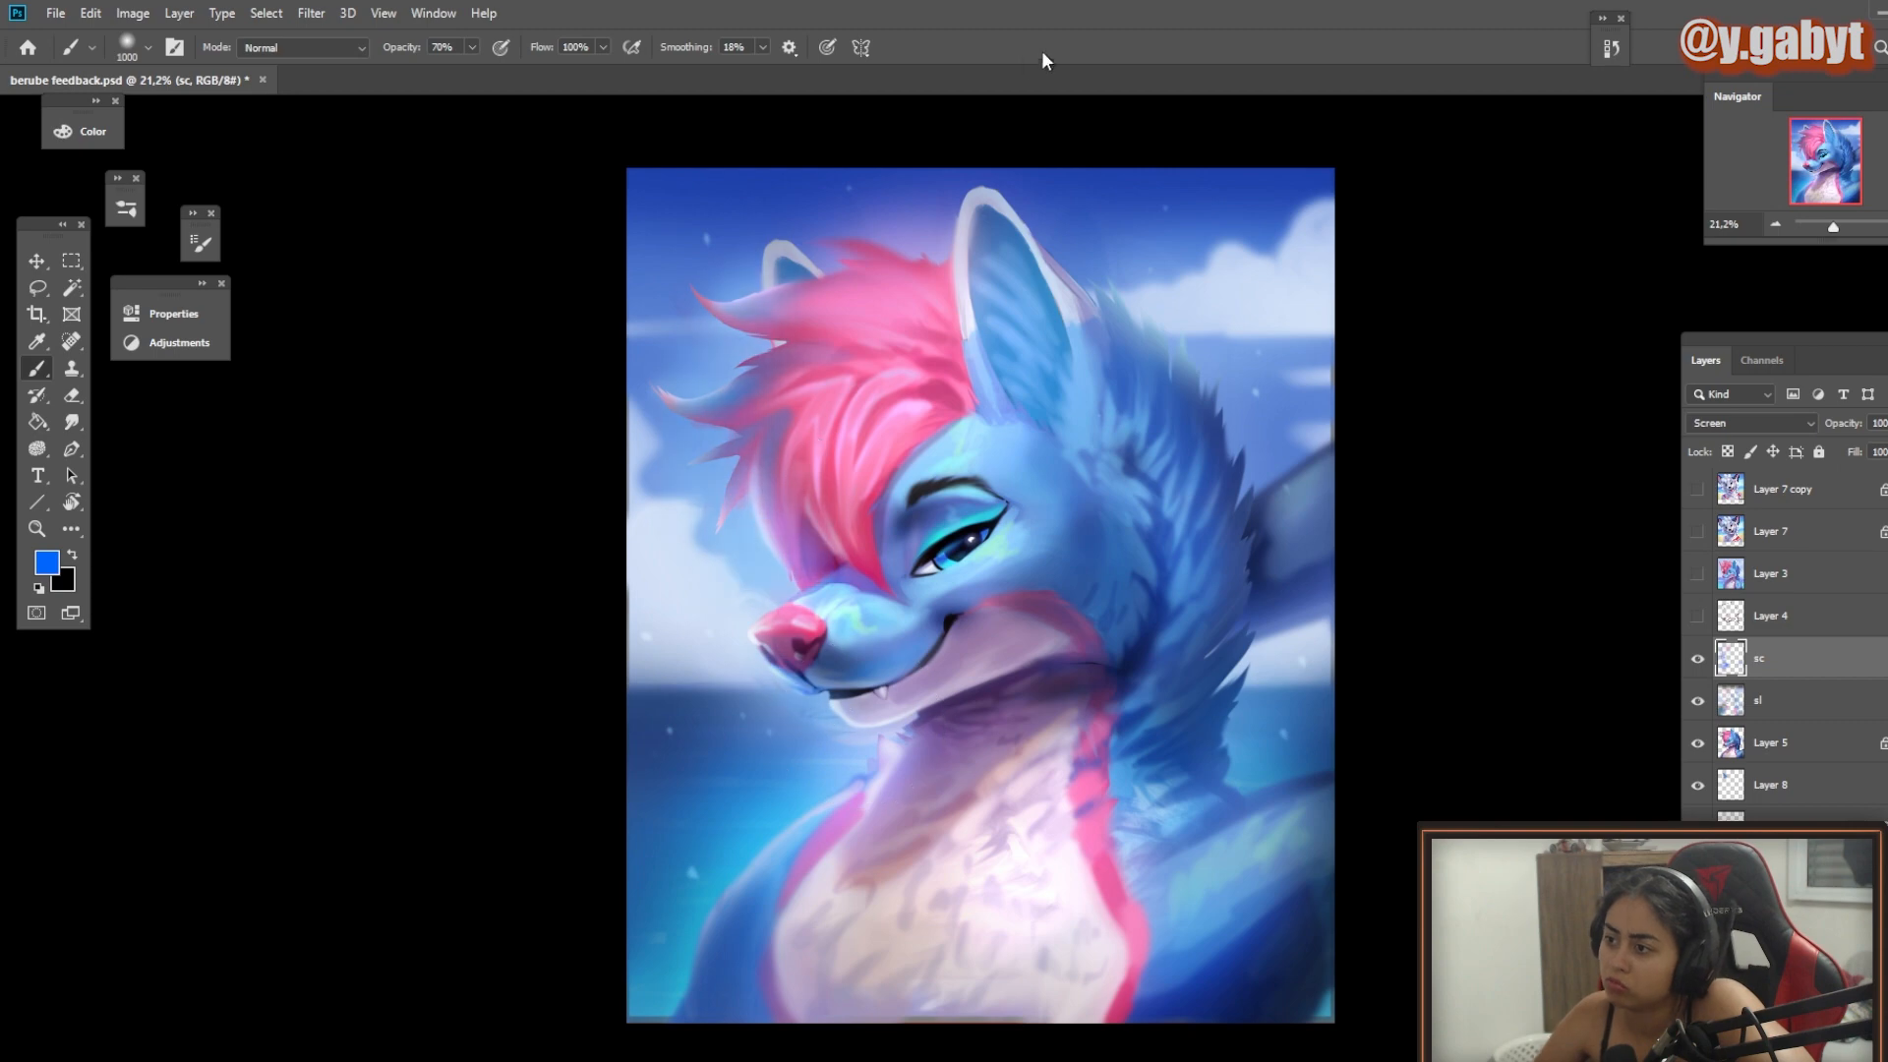
pyautogui.hotkey('ctrl', 'z')
# Step: Add blue glow to the back of the neck and the arm on the sc layer, and enlarge the brush to size 1600
pyautogui.moveTo(1215, 423); pyautogui.dragTo(1210, 472)
pyautogui.moveTo(1183, 737); pyautogui.dragTo(1146, 920)
pyautogui.scroll(-2, 1146, 787)
pyautogui.press(']')
pyautogui.press(']')
pyautogui.press(']')
pyautogui.press(']')
pyautogui.press(']')
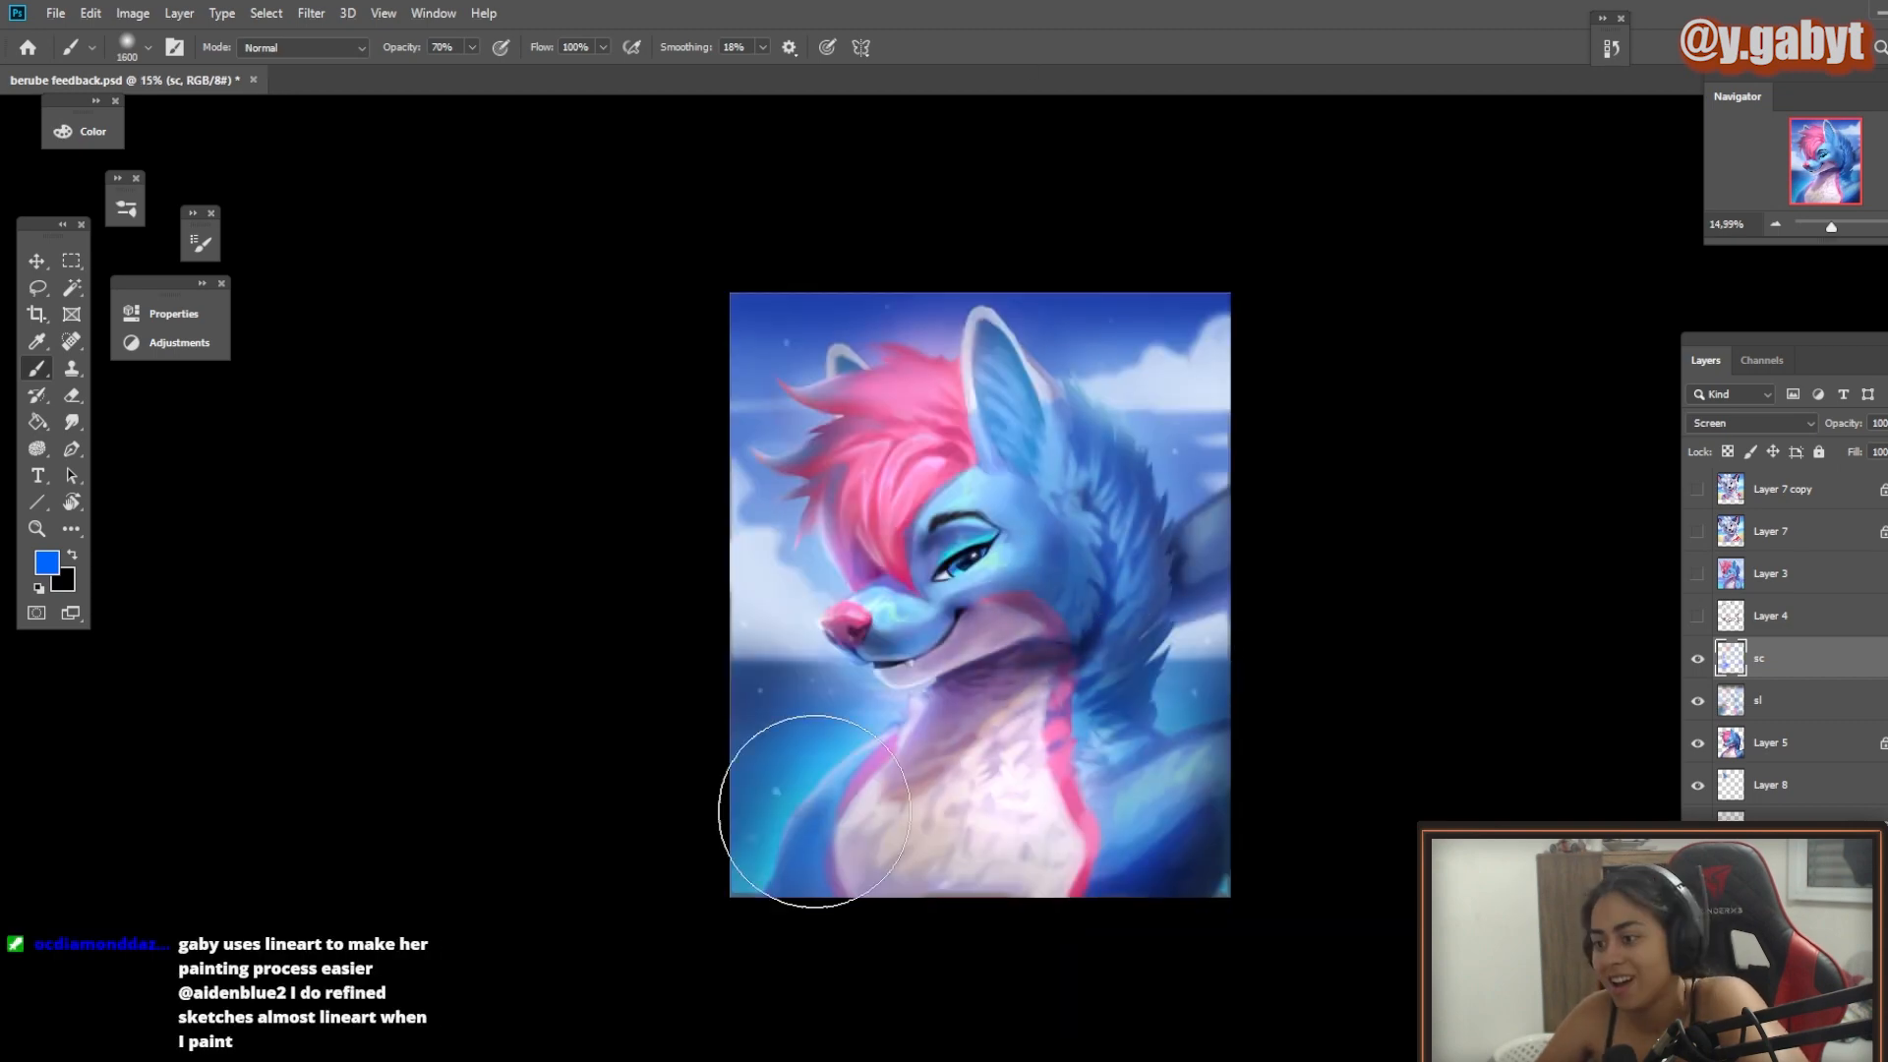
# Step: Brighten the neck mane with saturated blue glow on the sc layer, adjusting the brush to size 1000
pyautogui.scroll(2, 1177, 639)
pyautogui.press('[')
pyautogui.press('[')
pyautogui.press('[')
pyautogui.press('[')
pyautogui.press('[')
pyautogui.press('[')
pyautogui.press('[')
pyautogui.press('[')
pyautogui.press('[')
pyautogui.moveTo(1110, 445); pyautogui.dragTo(1185, 527)
pyautogui.press(']')
pyautogui.press(']')
pyautogui.press(']')
pyautogui.press(']')
pyautogui.moveTo(1142, 614); pyautogui.dragTo(1126, 580)
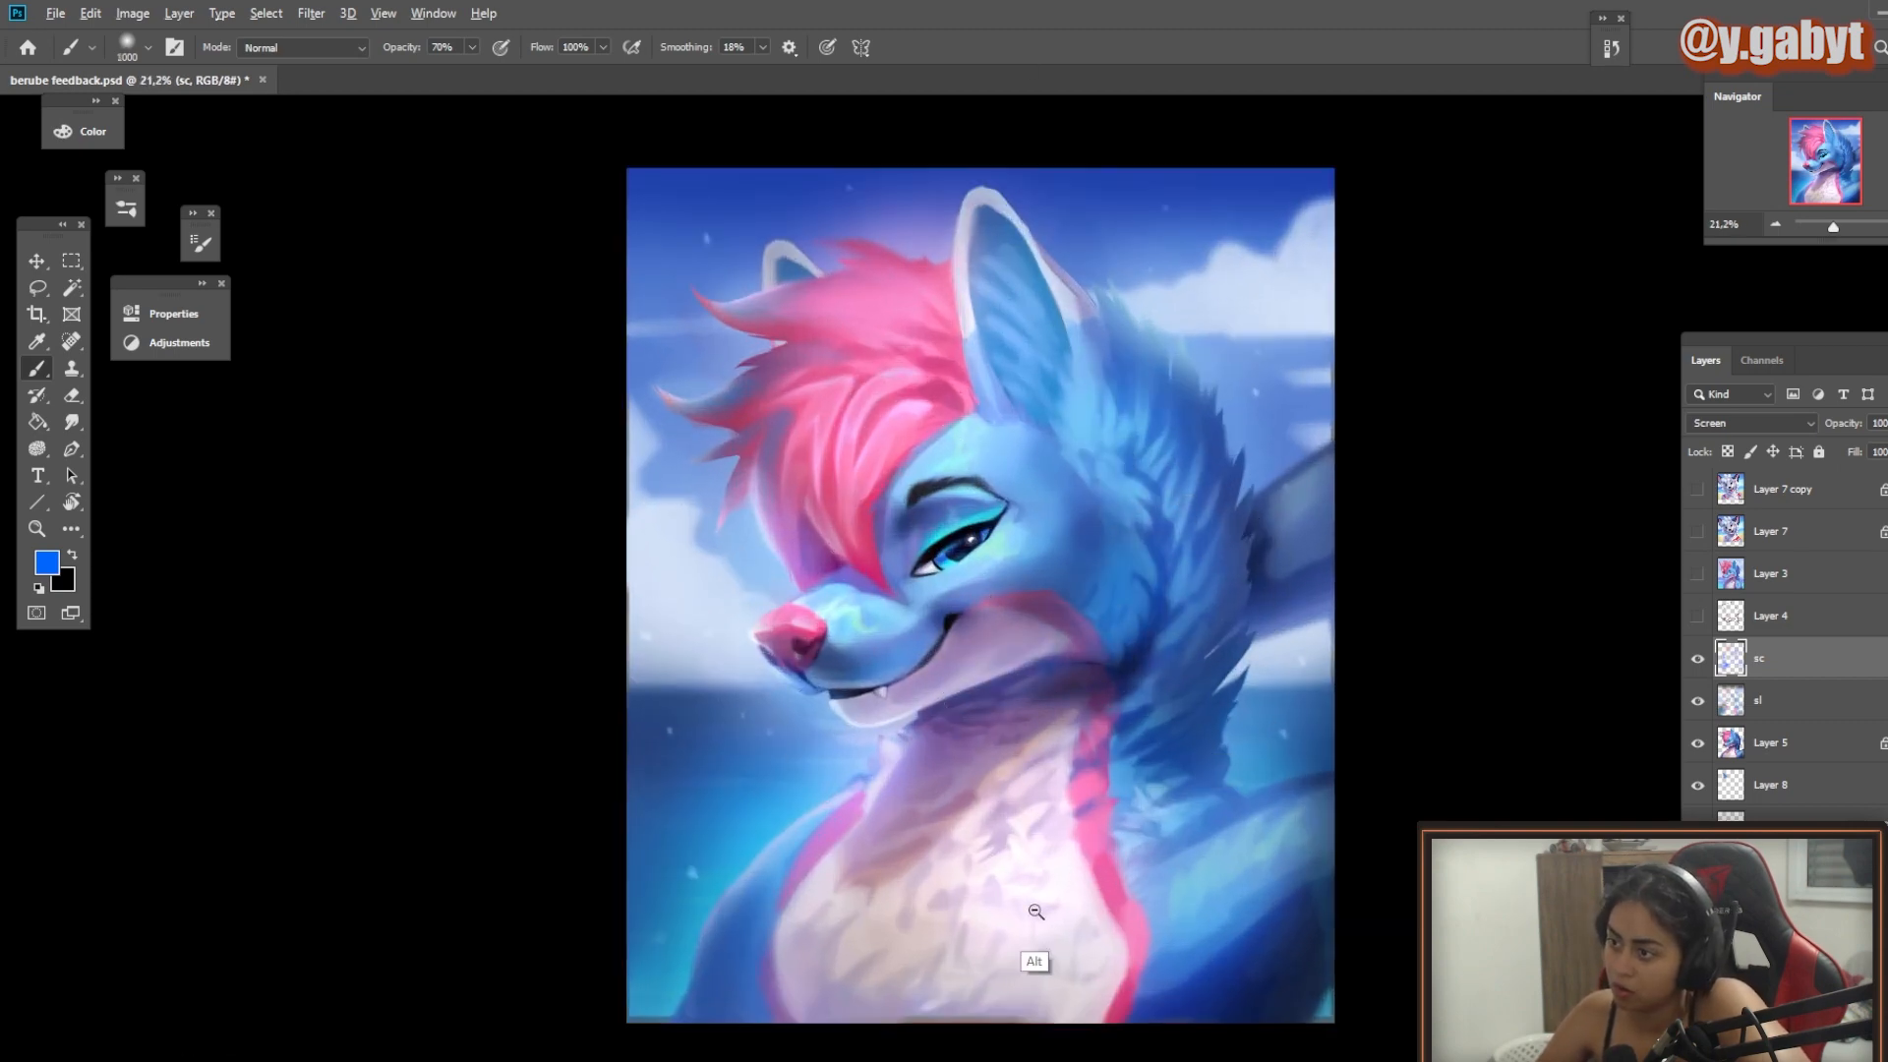
# Step: Compare the painting with the original in Layer 3, and hide the sc and sl layers
pyautogui.scroll(-2, 1036, 958)
pyautogui.click(1691, 579)
pyautogui.click(1692, 578)
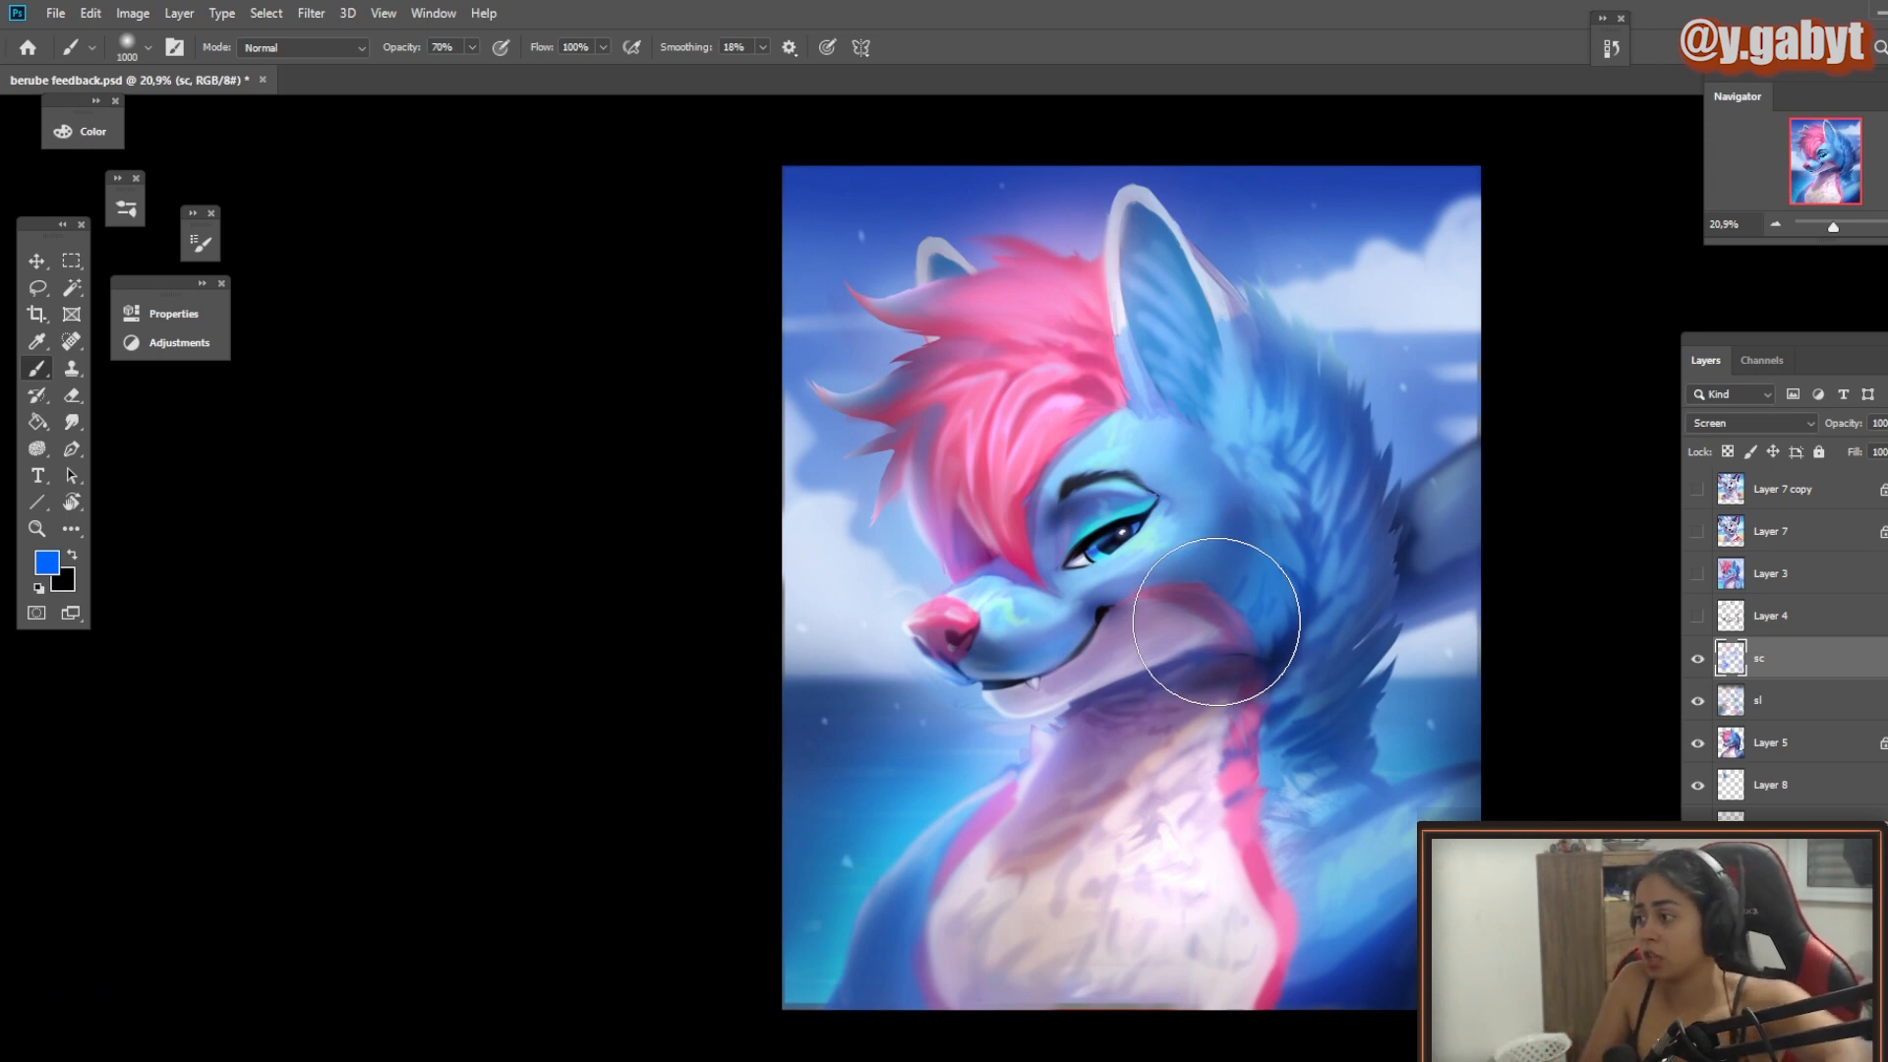
pyautogui.click(1698, 701)
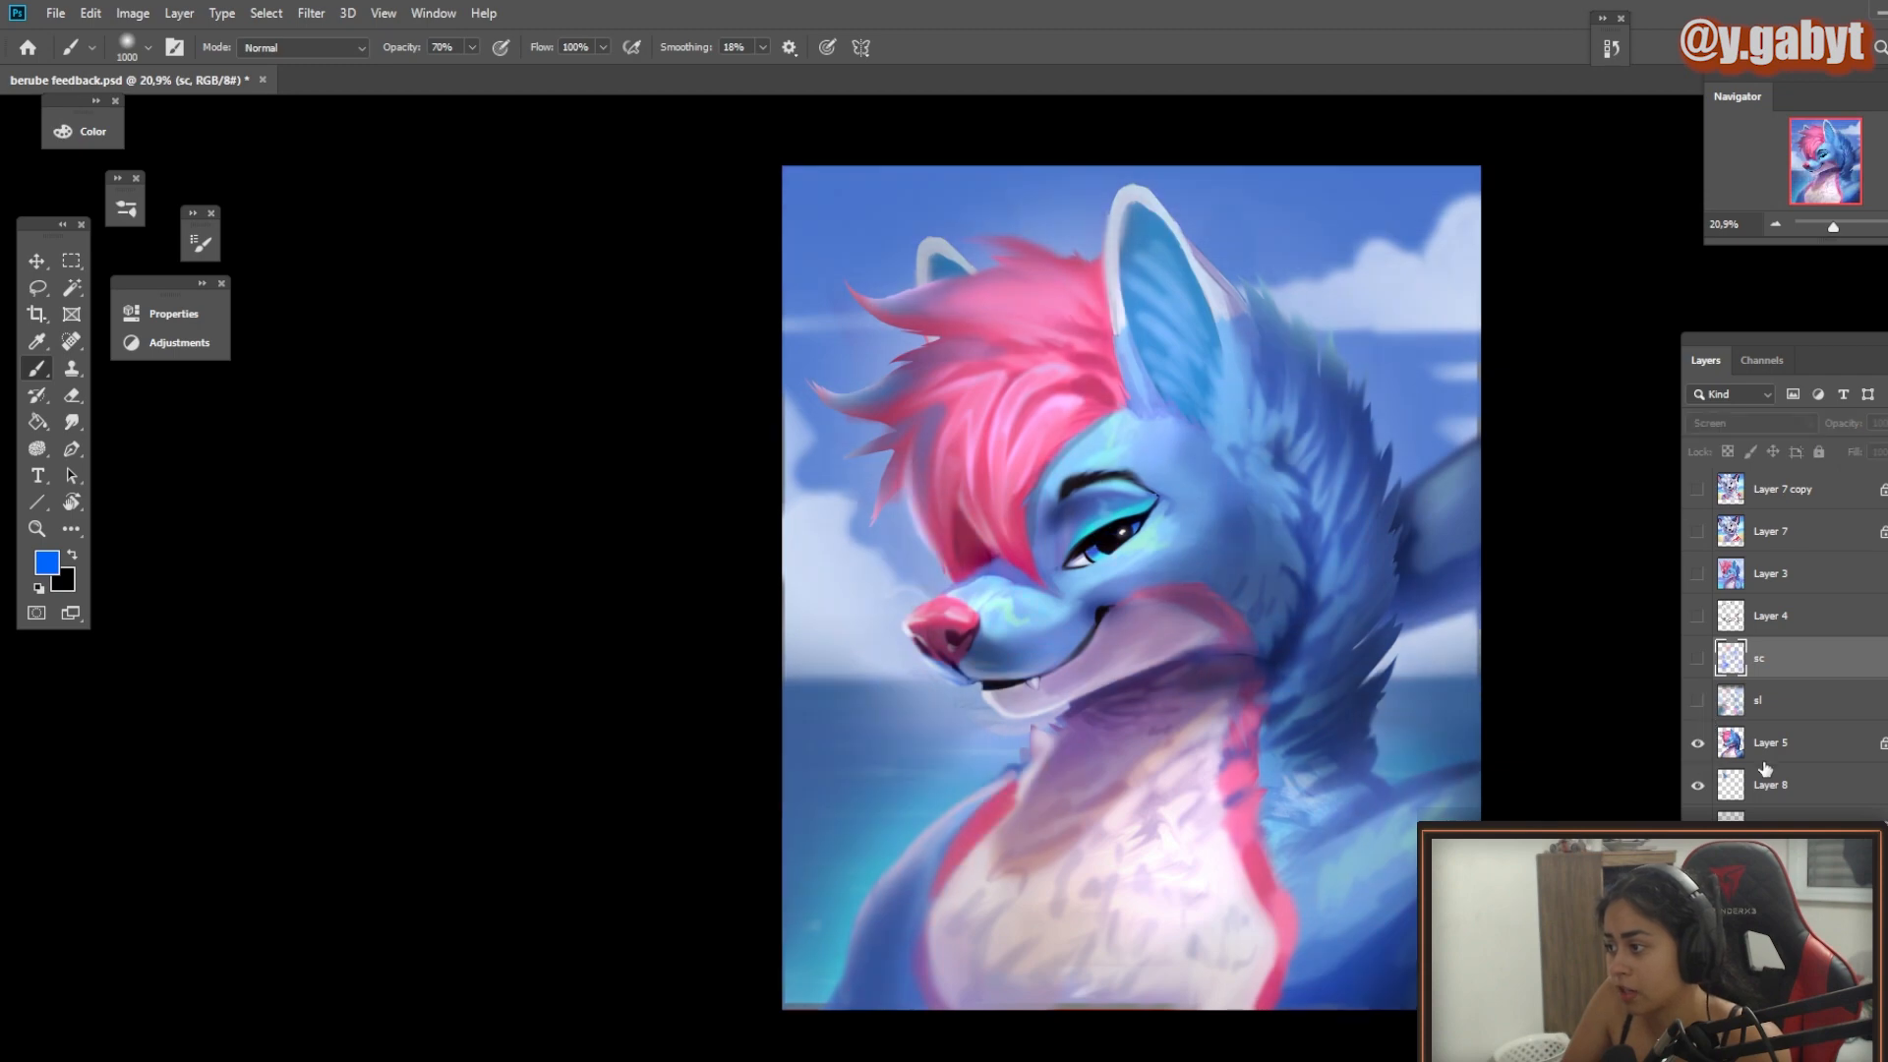
# Step: Paint lavender fur strokes on the chest in Layer 5 with sampled chest colours, brush size 200 and 100% opacity
pyautogui.click(1770, 742)
pyautogui.moveTo(1202, 831); pyautogui.dragTo(1277, 844)
pyautogui.moveTo(1277, 844); pyautogui.dragTo(1399, 686)
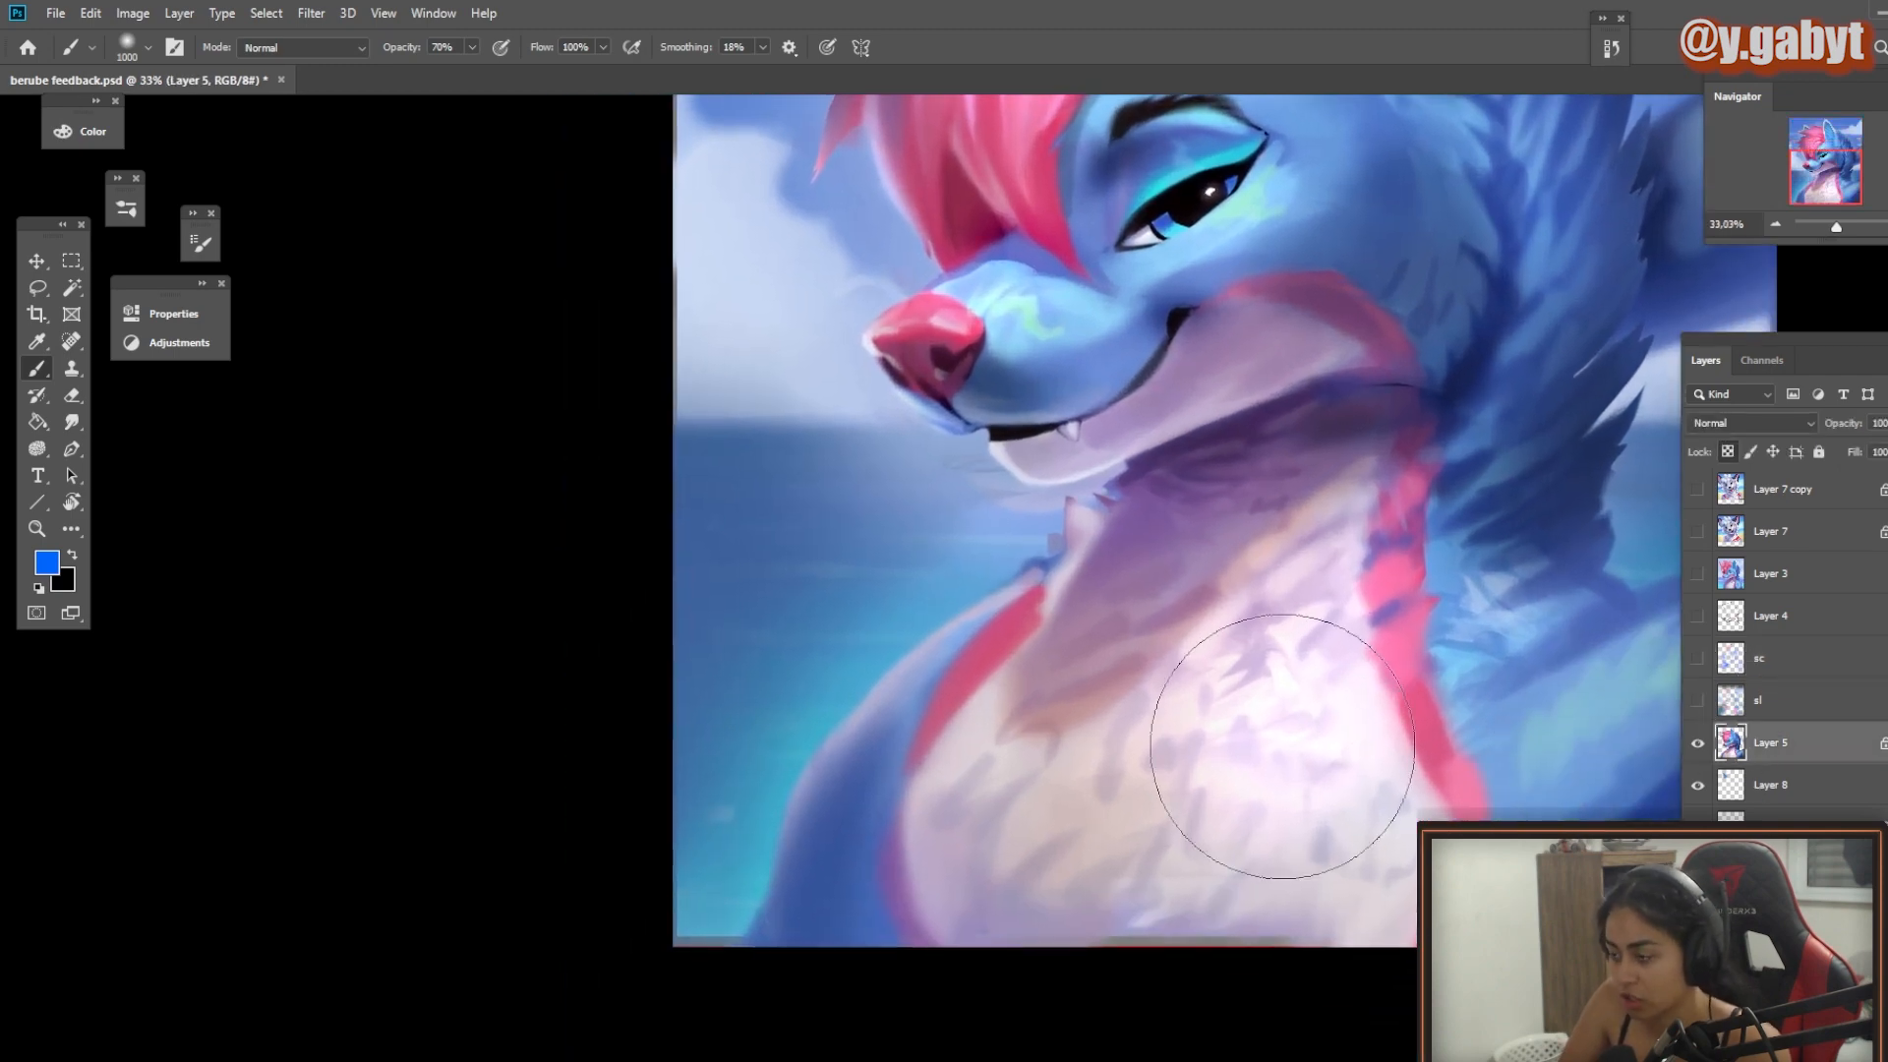
pyautogui.keyDown('alt'); pyautogui.click(1255, 636); pyautogui.keyUp('alt')
pyautogui.press('[')
pyautogui.press('[')
pyautogui.press('[')
pyautogui.press('[')
pyautogui.press('[')
pyautogui.press('[')
pyautogui.press('[')
pyautogui.press('[')
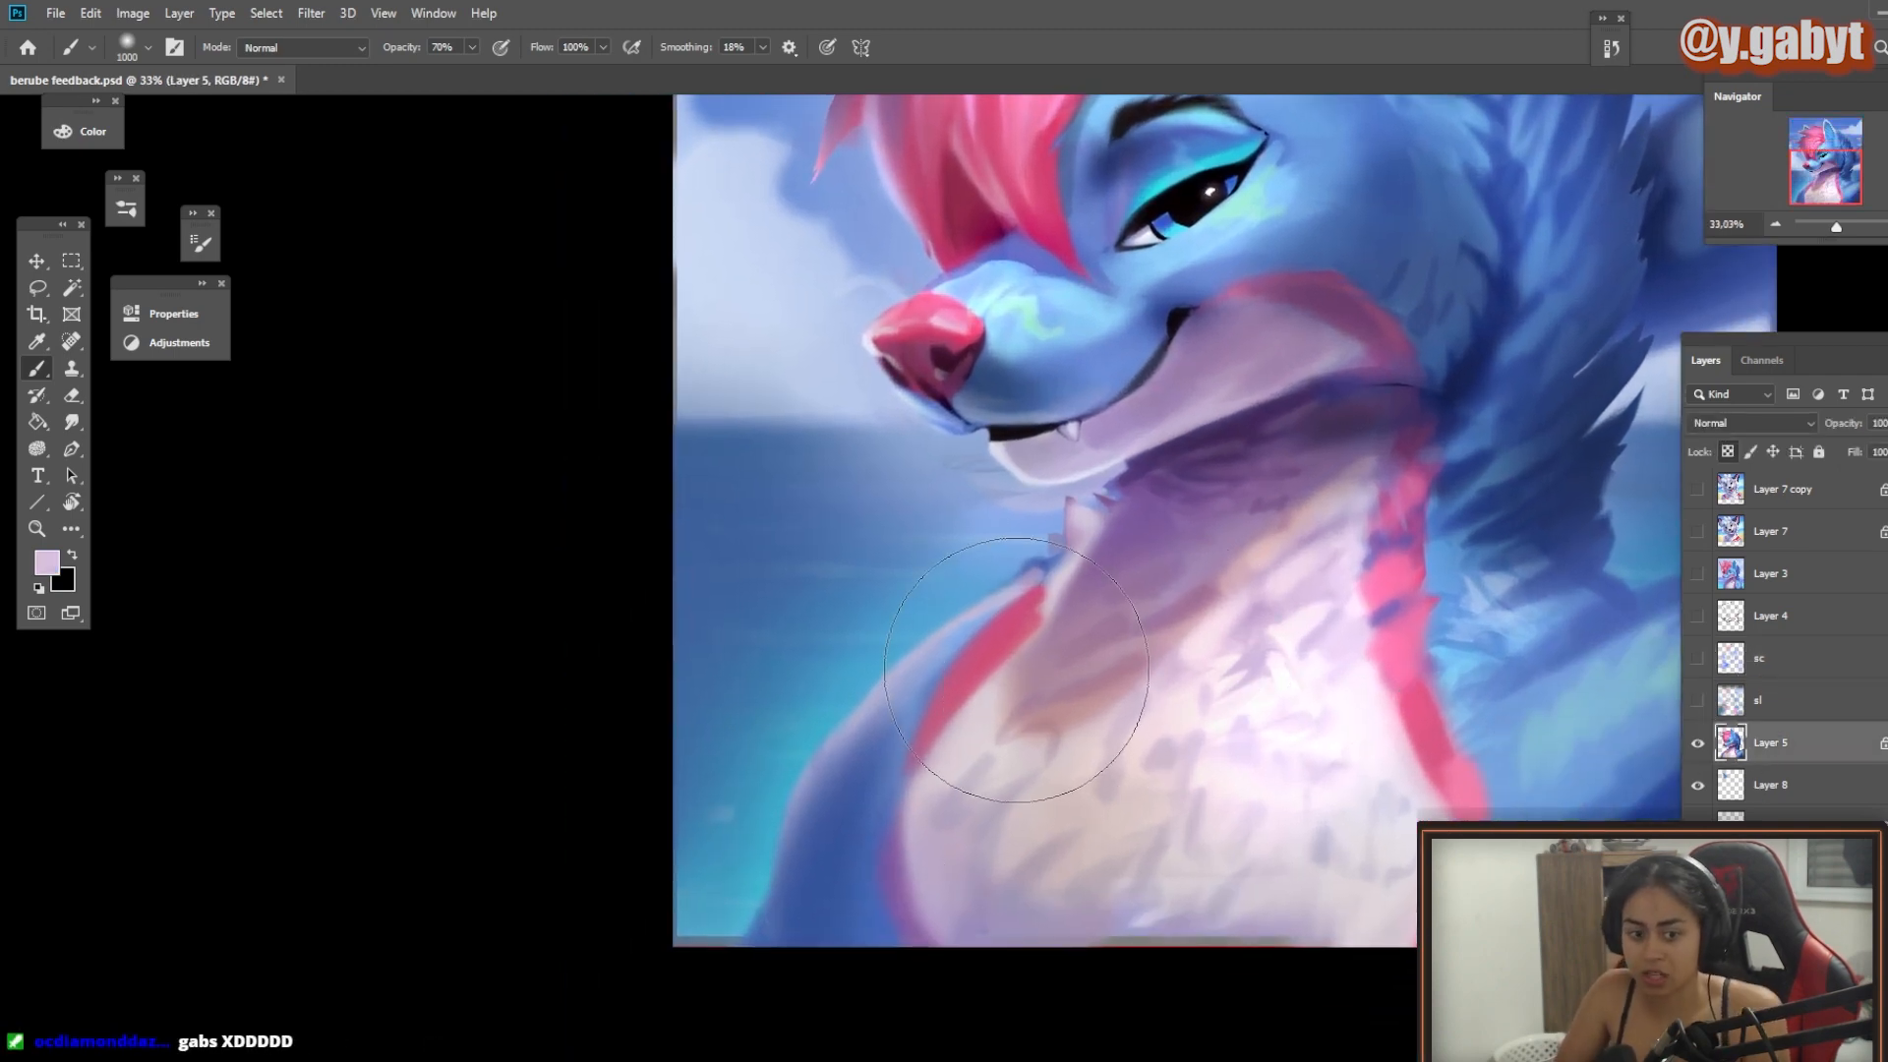
pyautogui.press('0')
pyautogui.keyDown('alt'); pyautogui.click(1196, 787); pyautogui.keyUp('alt')
pyautogui.moveTo(1207, 772)
pyautogui.mouseDown()
pyautogui.moveTo(1141, 872)
pyautogui.moveTo(1125, 836)
pyautogui.moveTo(1080, 897)
pyautogui.mouseUp()
pyautogui.hotkey('ctrl', 'z')
pyautogui.keyDown('alt'); pyautogui.click(1310, 757); pyautogui.keyUp('alt')
pyautogui.moveTo(1063, 742)
pyautogui.mouseDown()
pyautogui.moveTo(998, 795)
pyautogui.moveTo(1020, 784)
pyautogui.mouseUp()
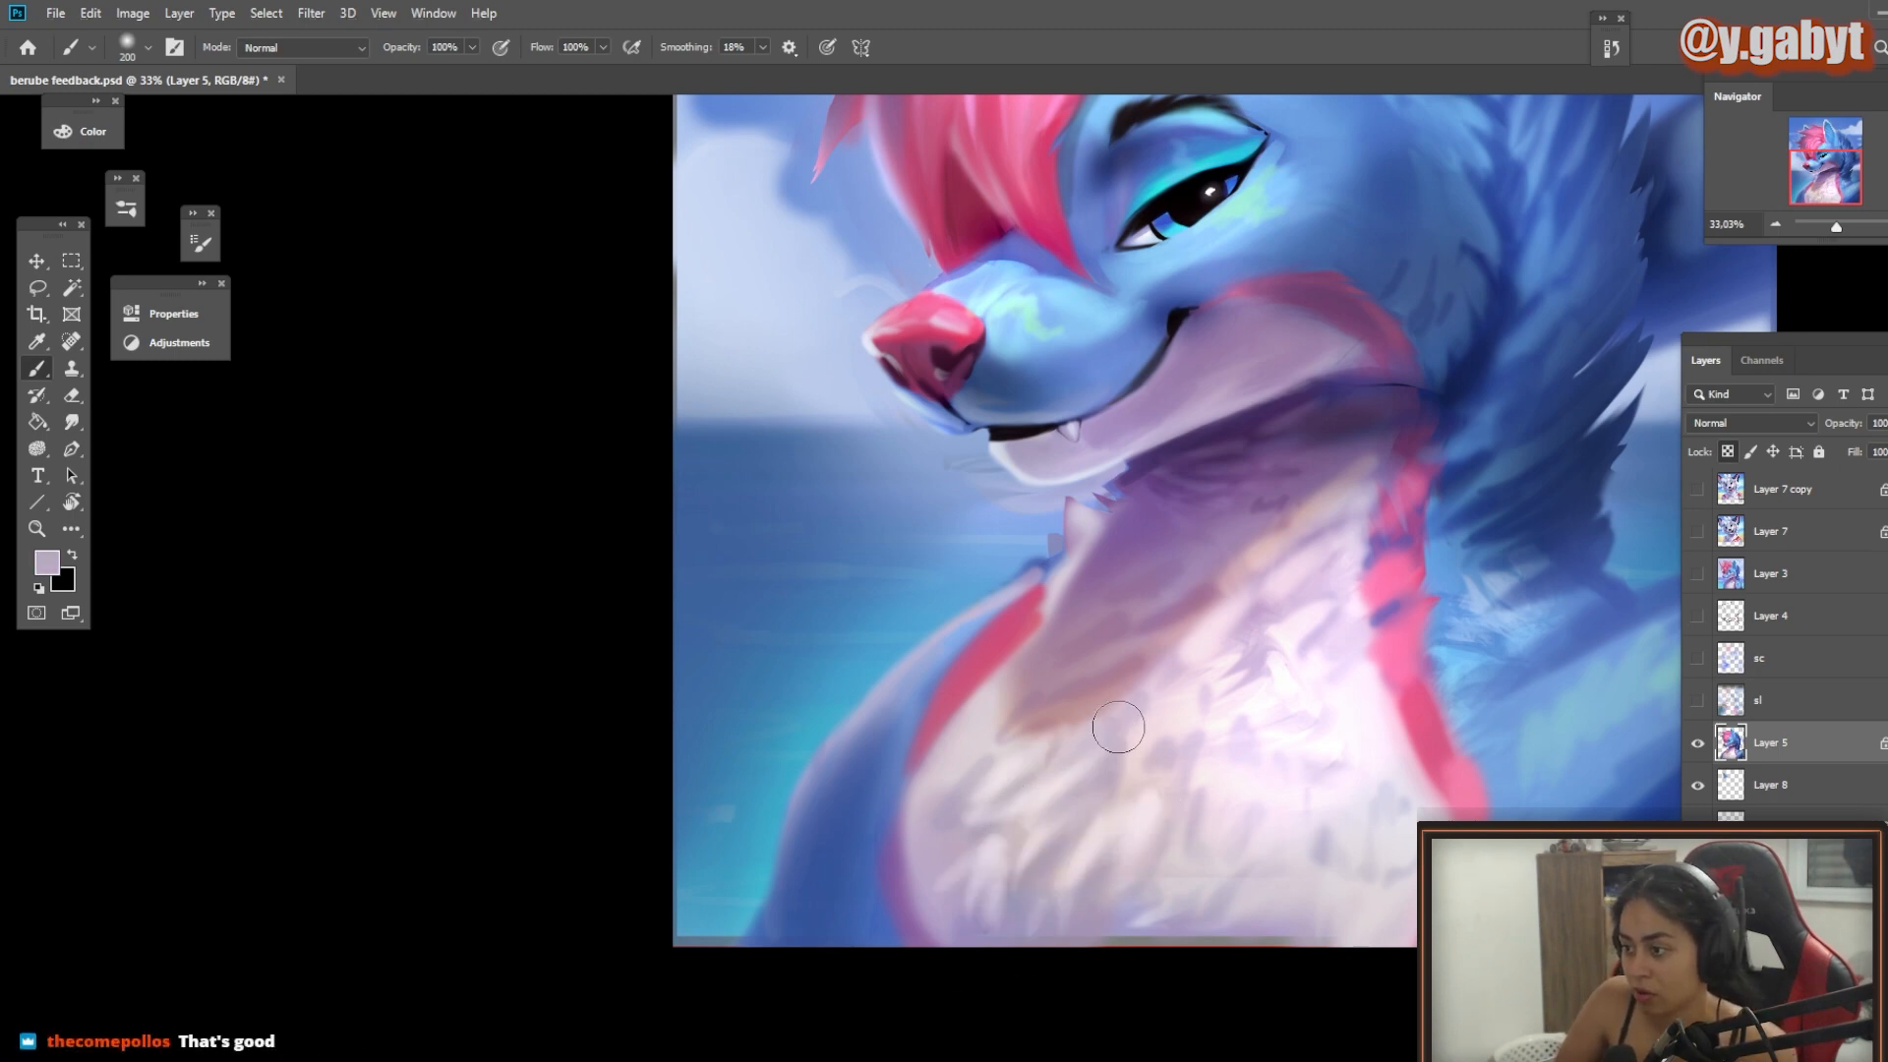
pyautogui.moveTo(1118, 727)
pyautogui.mouseDown()
pyautogui.moveTo(1062, 779)
pyautogui.moveTo(1094, 798)
pyautogui.mouseUp()
# Step: Build up the fur texture across the lower chest with sampled pale pink and lilac tones
pyautogui.keyDown('alt'); pyautogui.click(1188, 768); pyautogui.keyUp('alt')
pyautogui.moveTo(1190, 702)
pyautogui.mouseDown()
pyautogui.moveTo(1111, 761)
pyautogui.moveTo(1096, 851)
pyautogui.mouseUp()
pyautogui.keyDown('alt'); pyautogui.click(1185, 816); pyautogui.keyUp('alt')
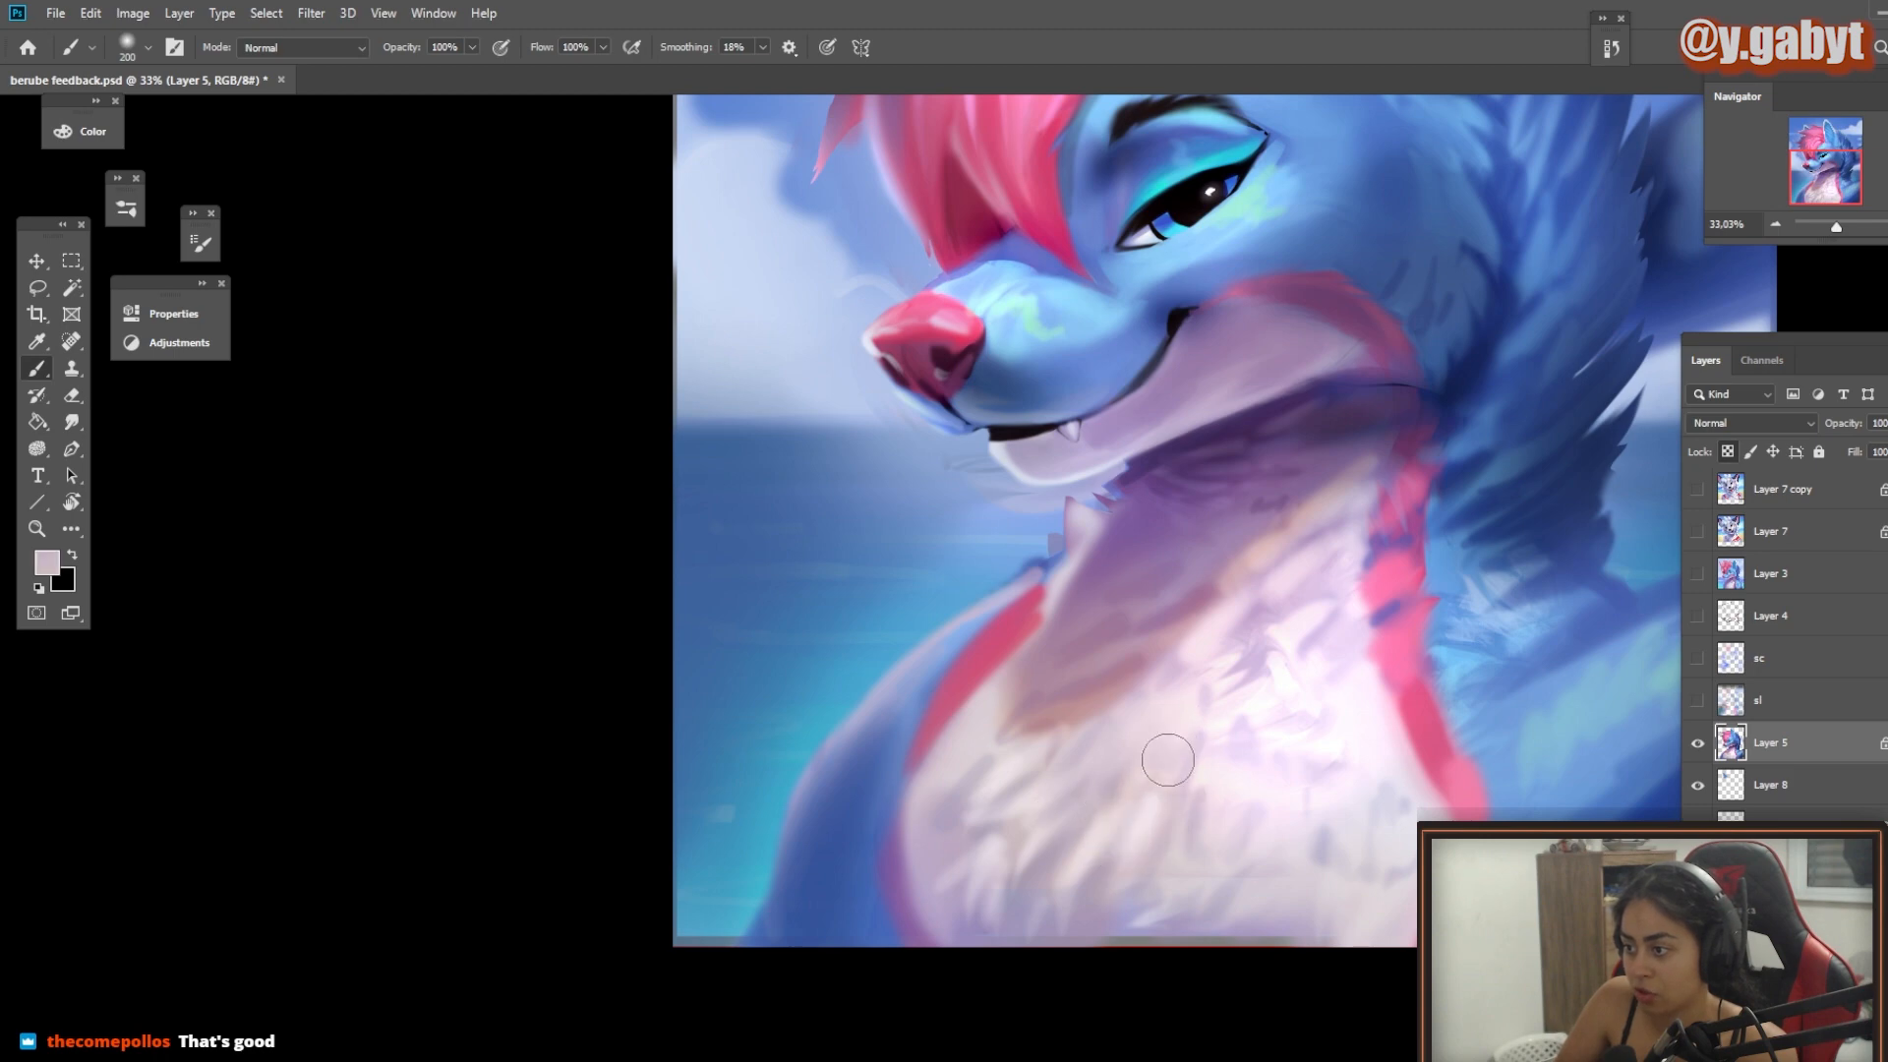
pyautogui.keyDown('alt'); pyautogui.click(1226, 771); pyautogui.keyUp('alt')
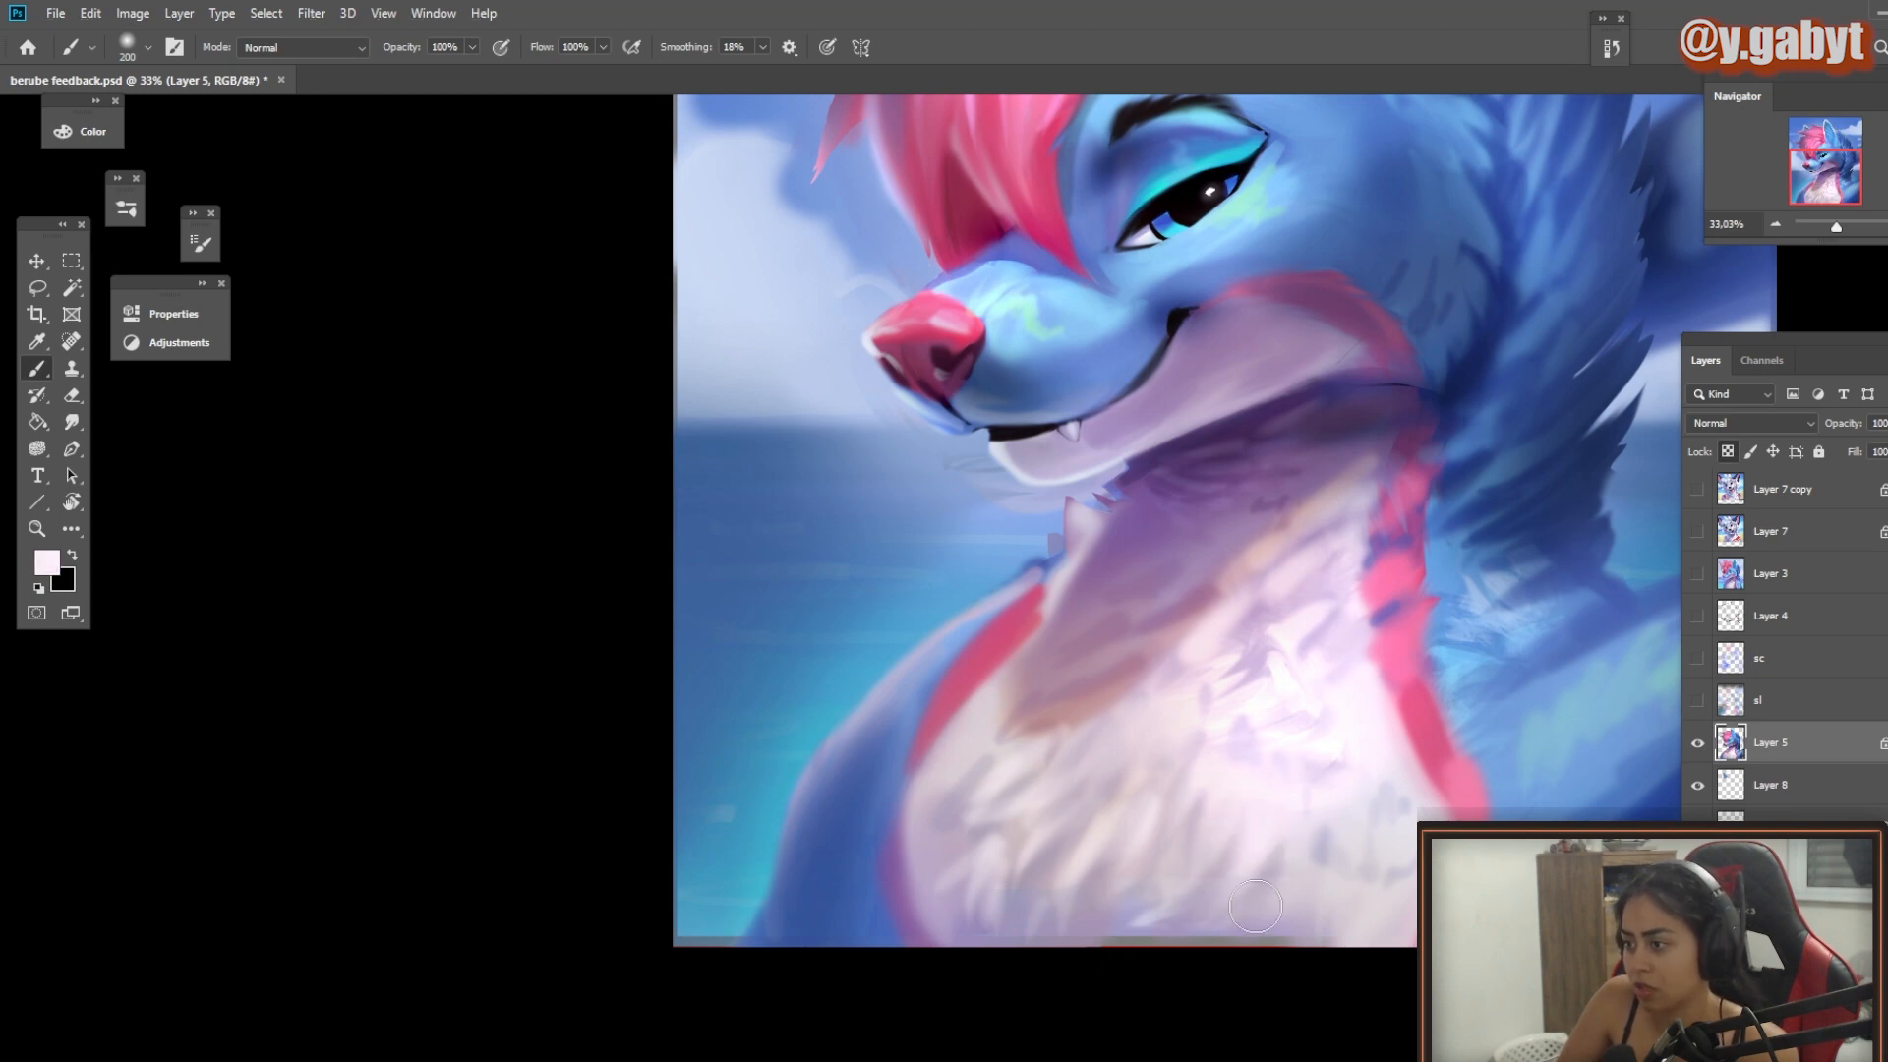
pyautogui.keyDown('alt'); pyautogui.click(1201, 911); pyautogui.keyUp('alt')
pyautogui.moveTo(1279, 777); pyautogui.dragTo(1184, 856)
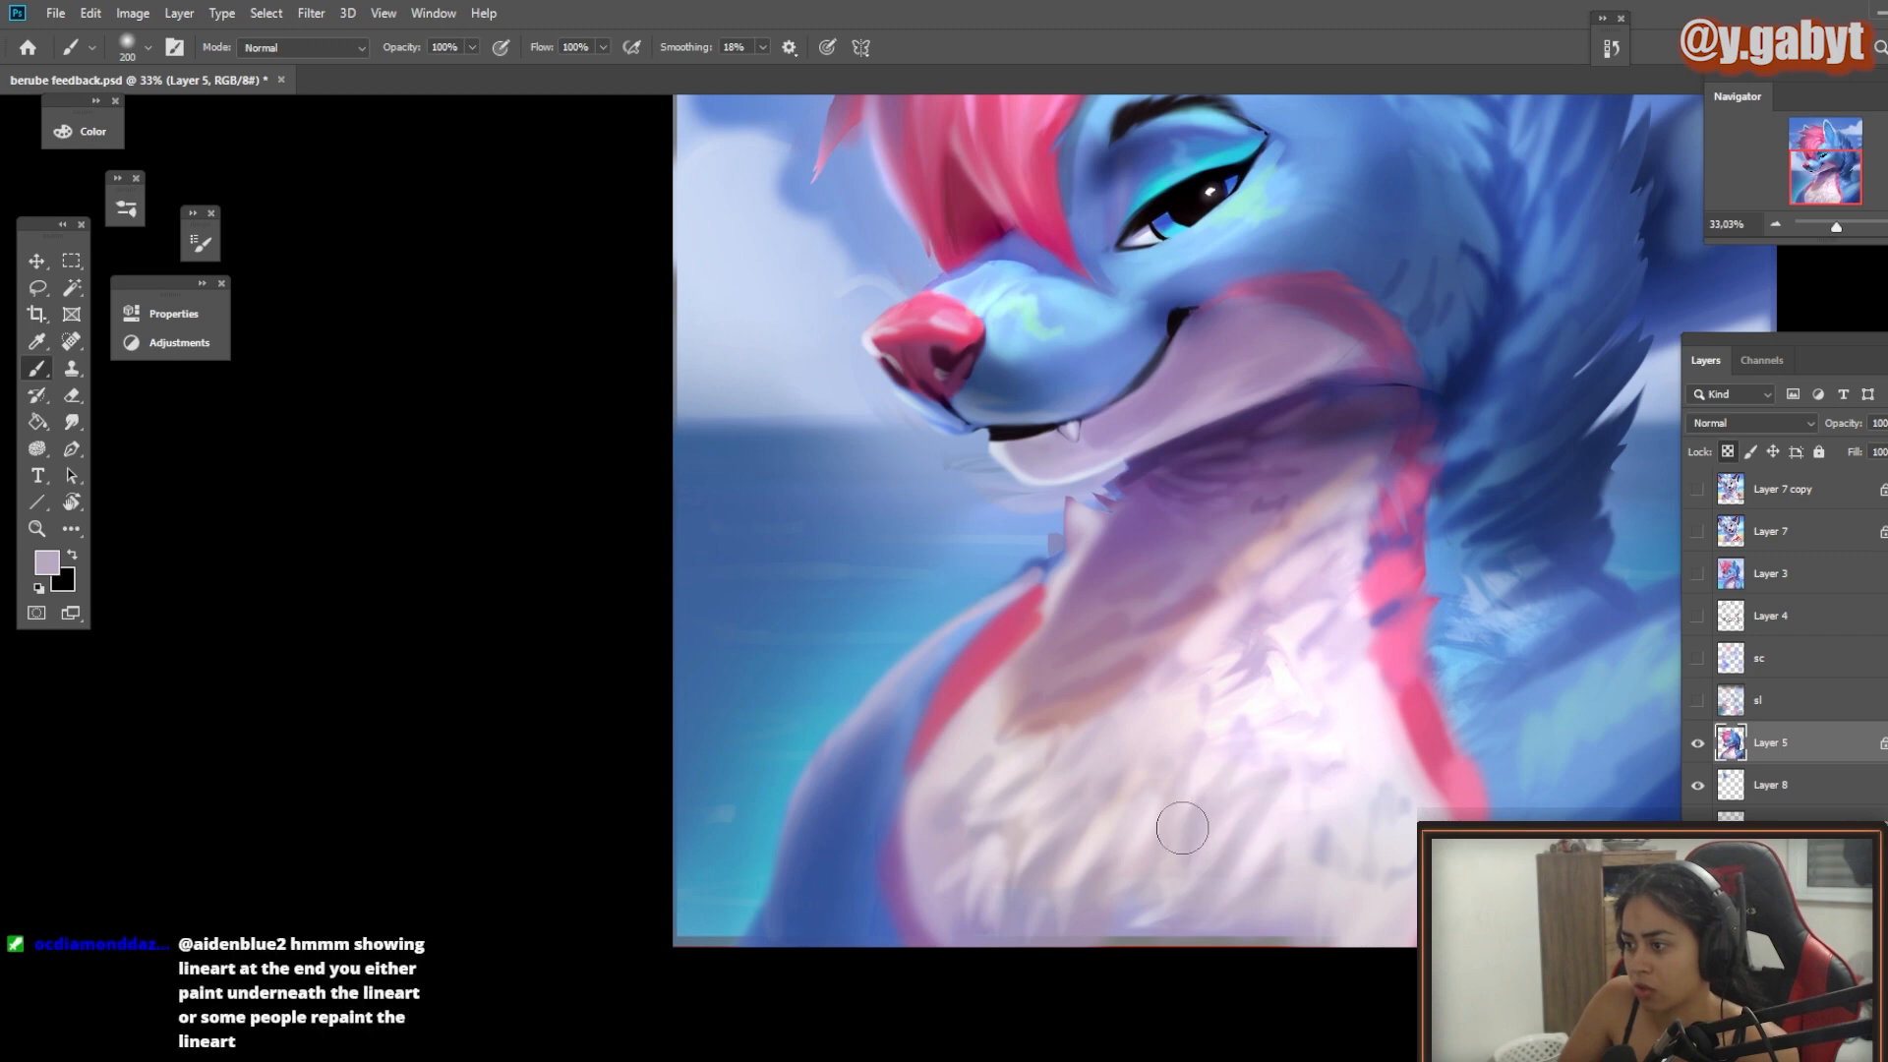
pyautogui.keyDown('alt'); pyautogui.click(1220, 743); pyautogui.keyUp('alt')
# Step: Blend pale fur strokes into the chest's outer edge and save the document
pyautogui.scroll(-1, 1072, 866)
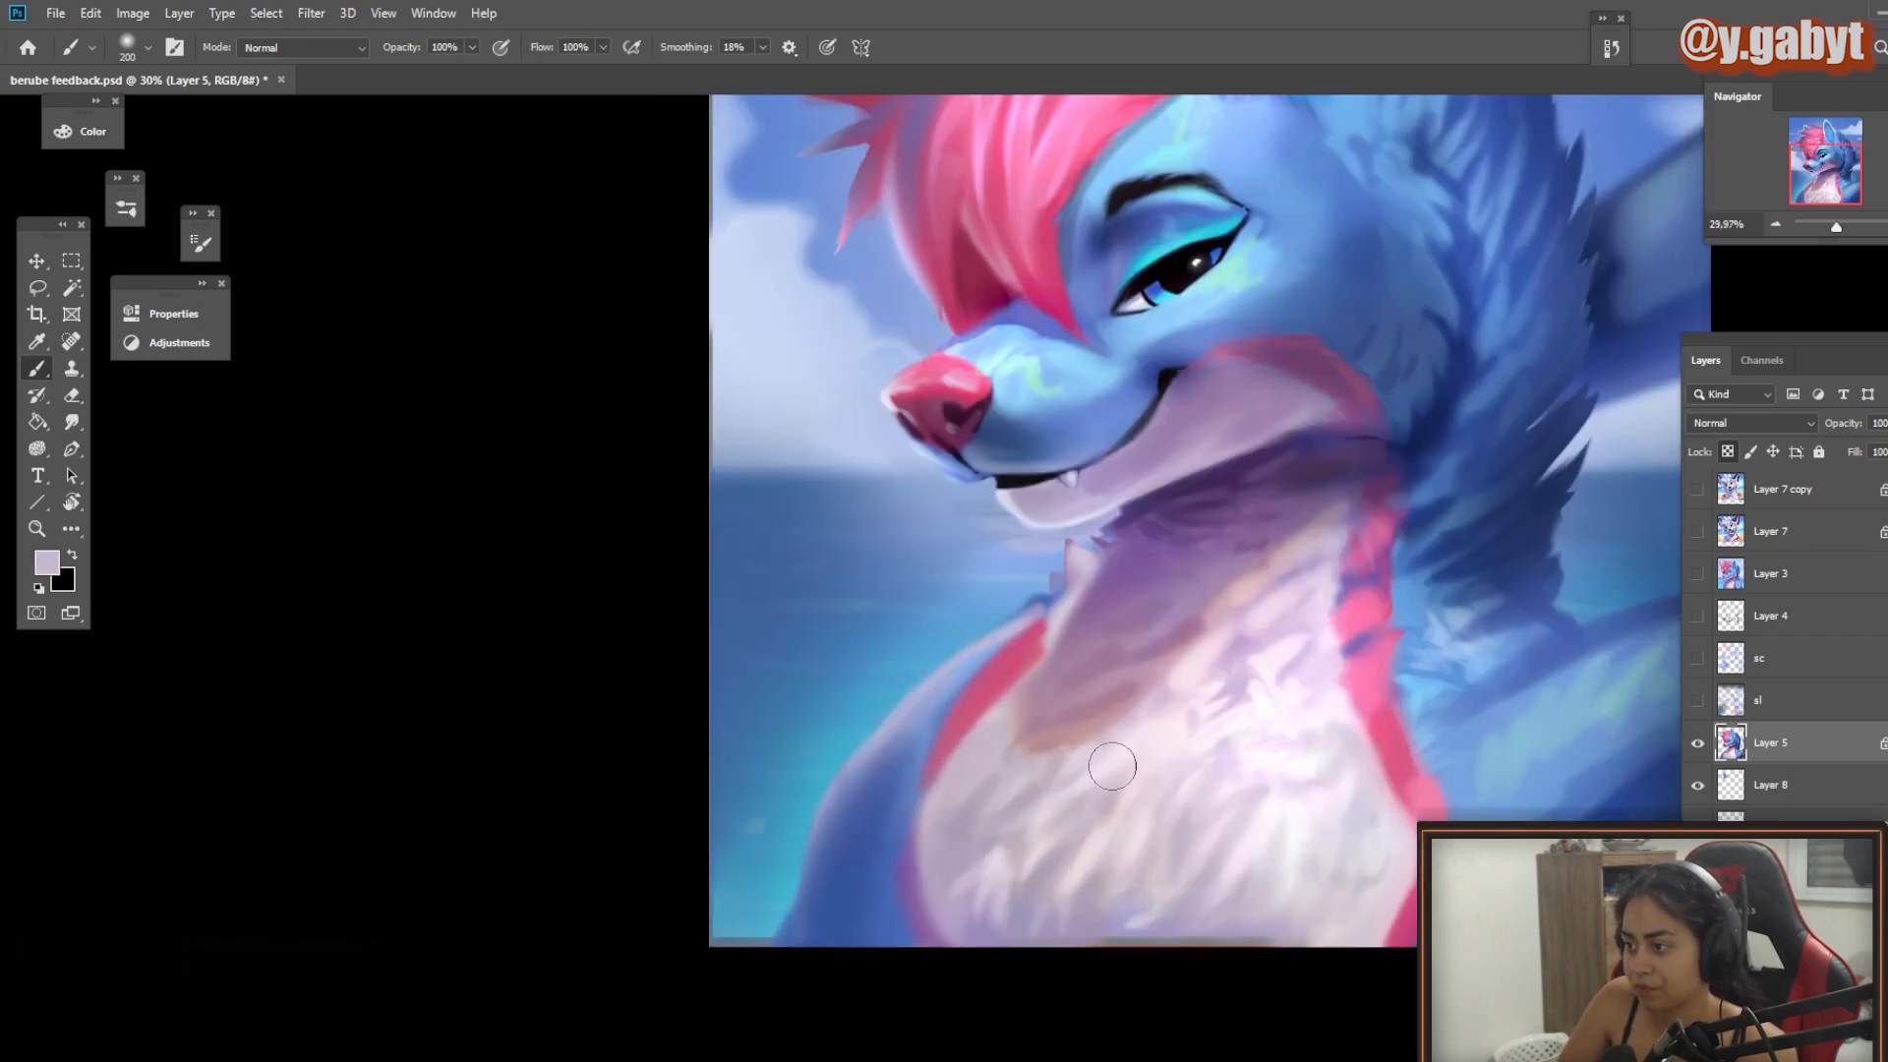
pyautogui.moveTo(1012, 715); pyautogui.dragTo(945, 795)
pyautogui.moveTo(994, 915); pyautogui.dragTo(876, 906)
pyautogui.moveTo(1077, 851); pyautogui.dragTo(1146, 851)
pyautogui.hotkey('ctrl', 's')
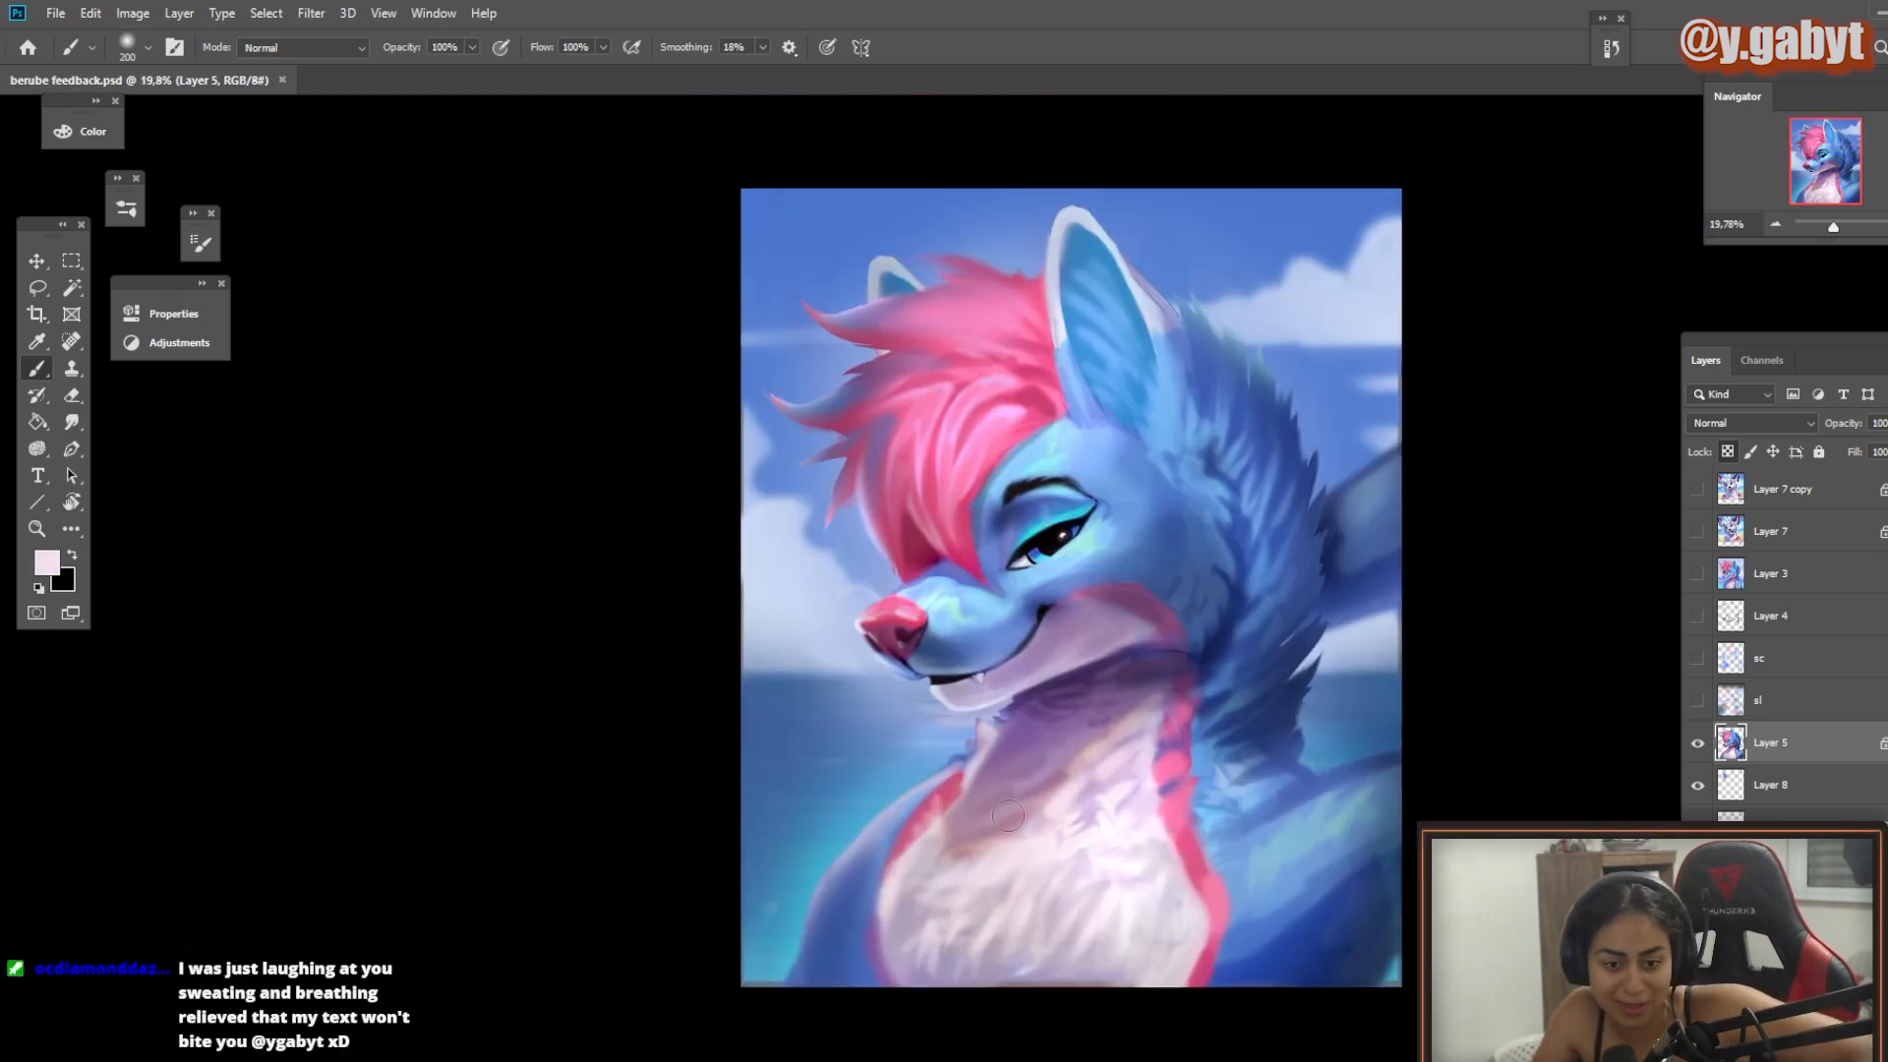
# Step: Show the sc and sl layers again and compare the finished repaint with the original in Layer 3
pyautogui.moveTo(1698, 701); pyautogui.dragTo(1698, 660)
pyautogui.click(1698, 660)
pyautogui.click(1698, 659)
pyautogui.click(1697, 575)
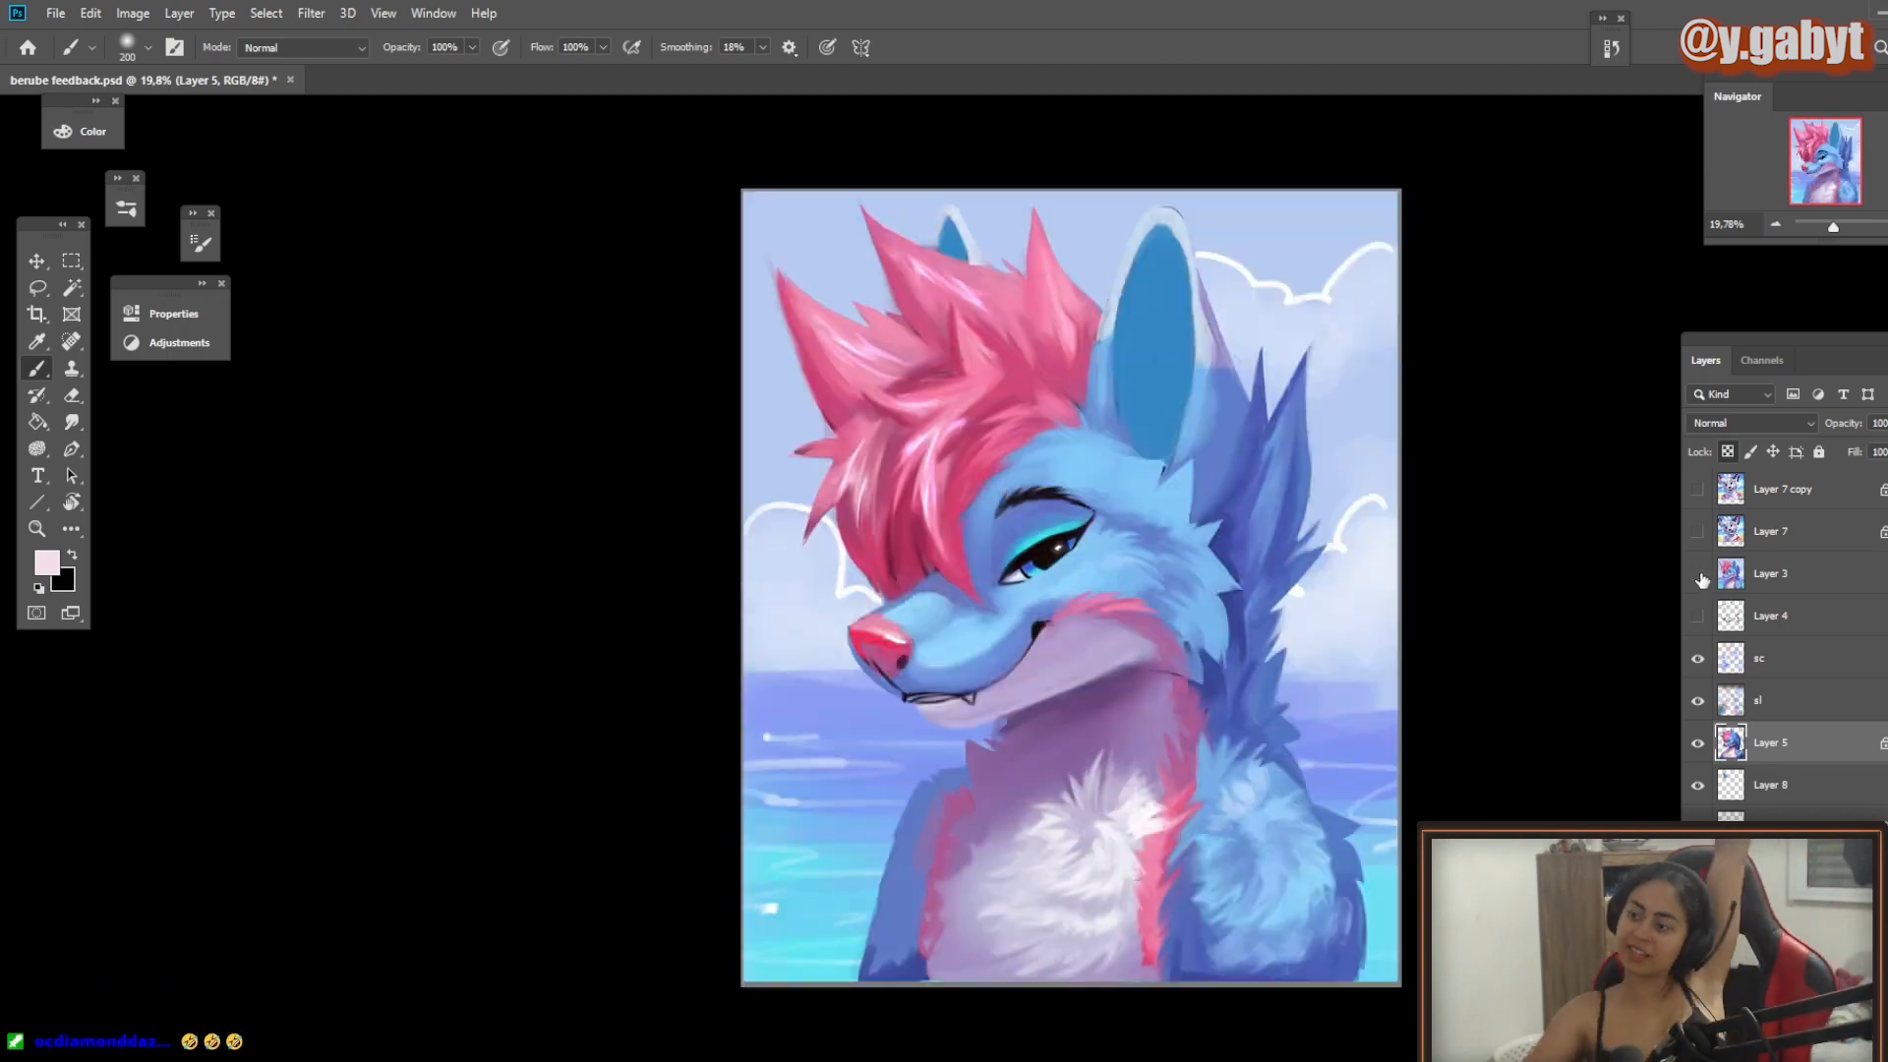
pyautogui.click(1698, 576)
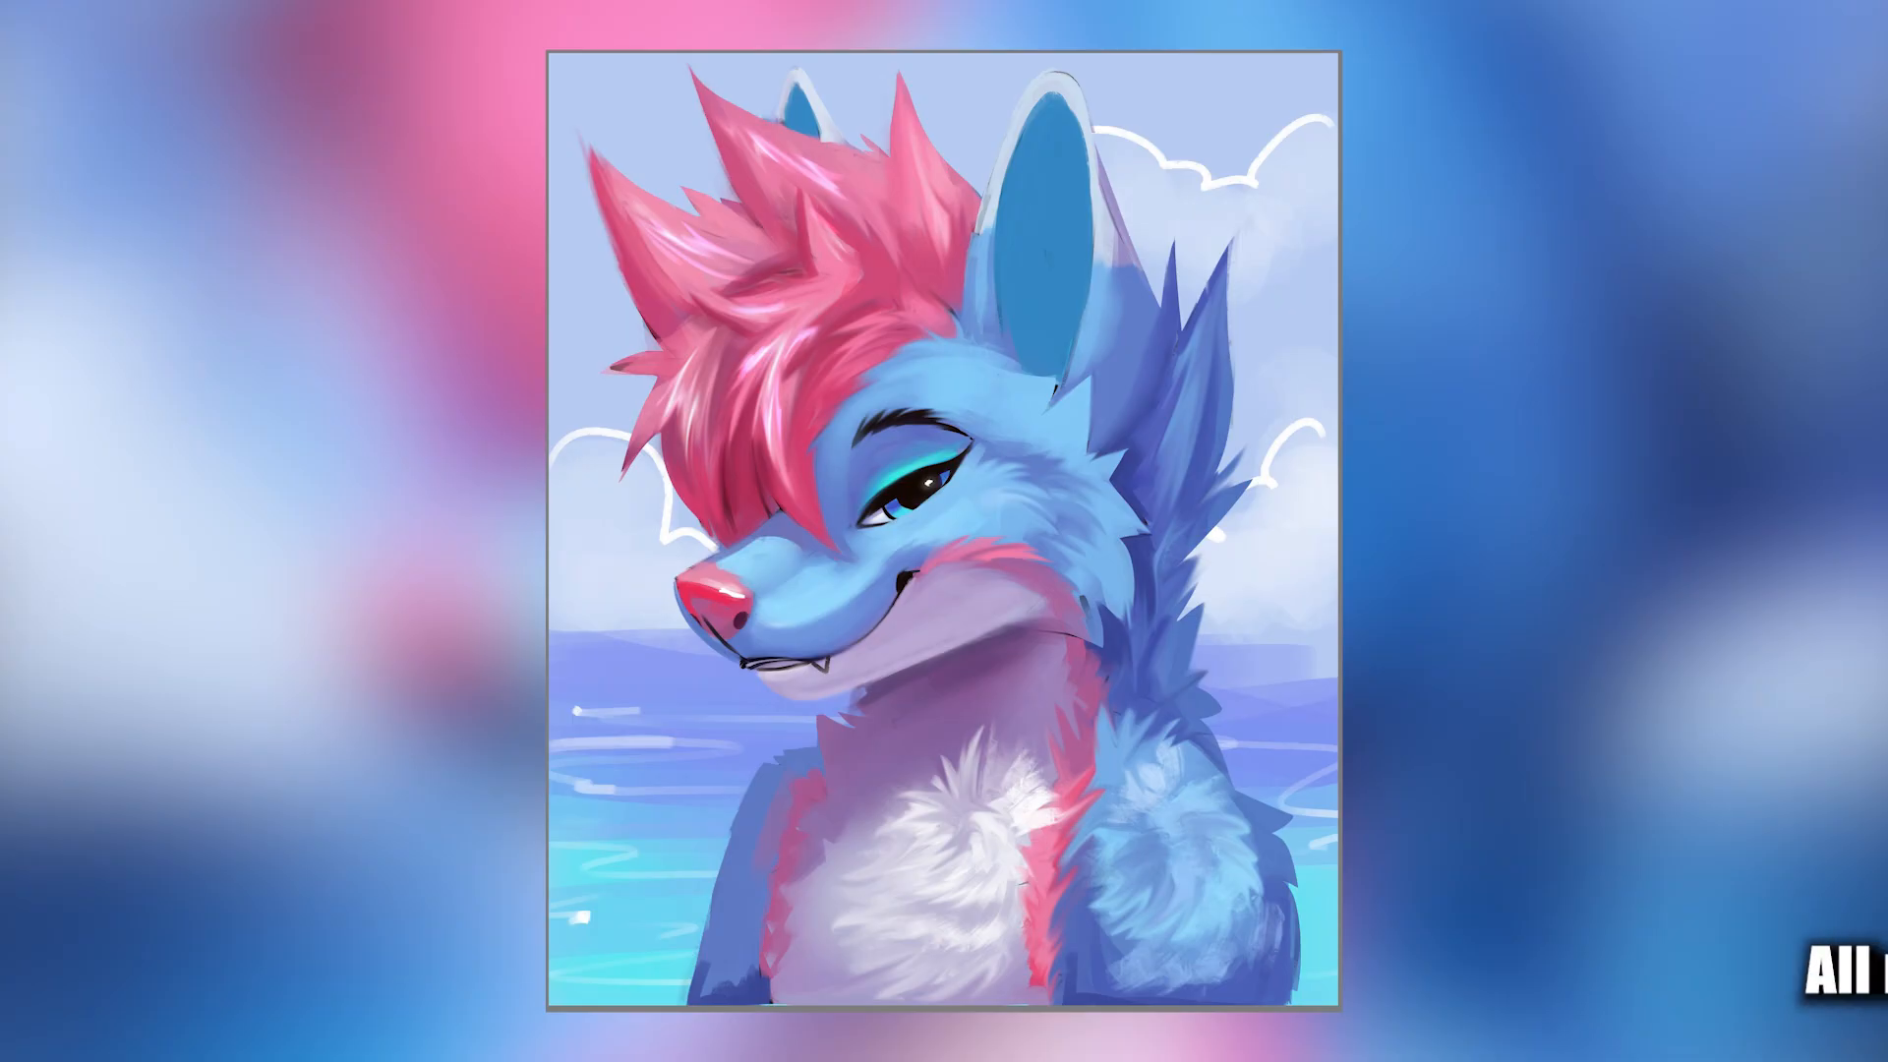